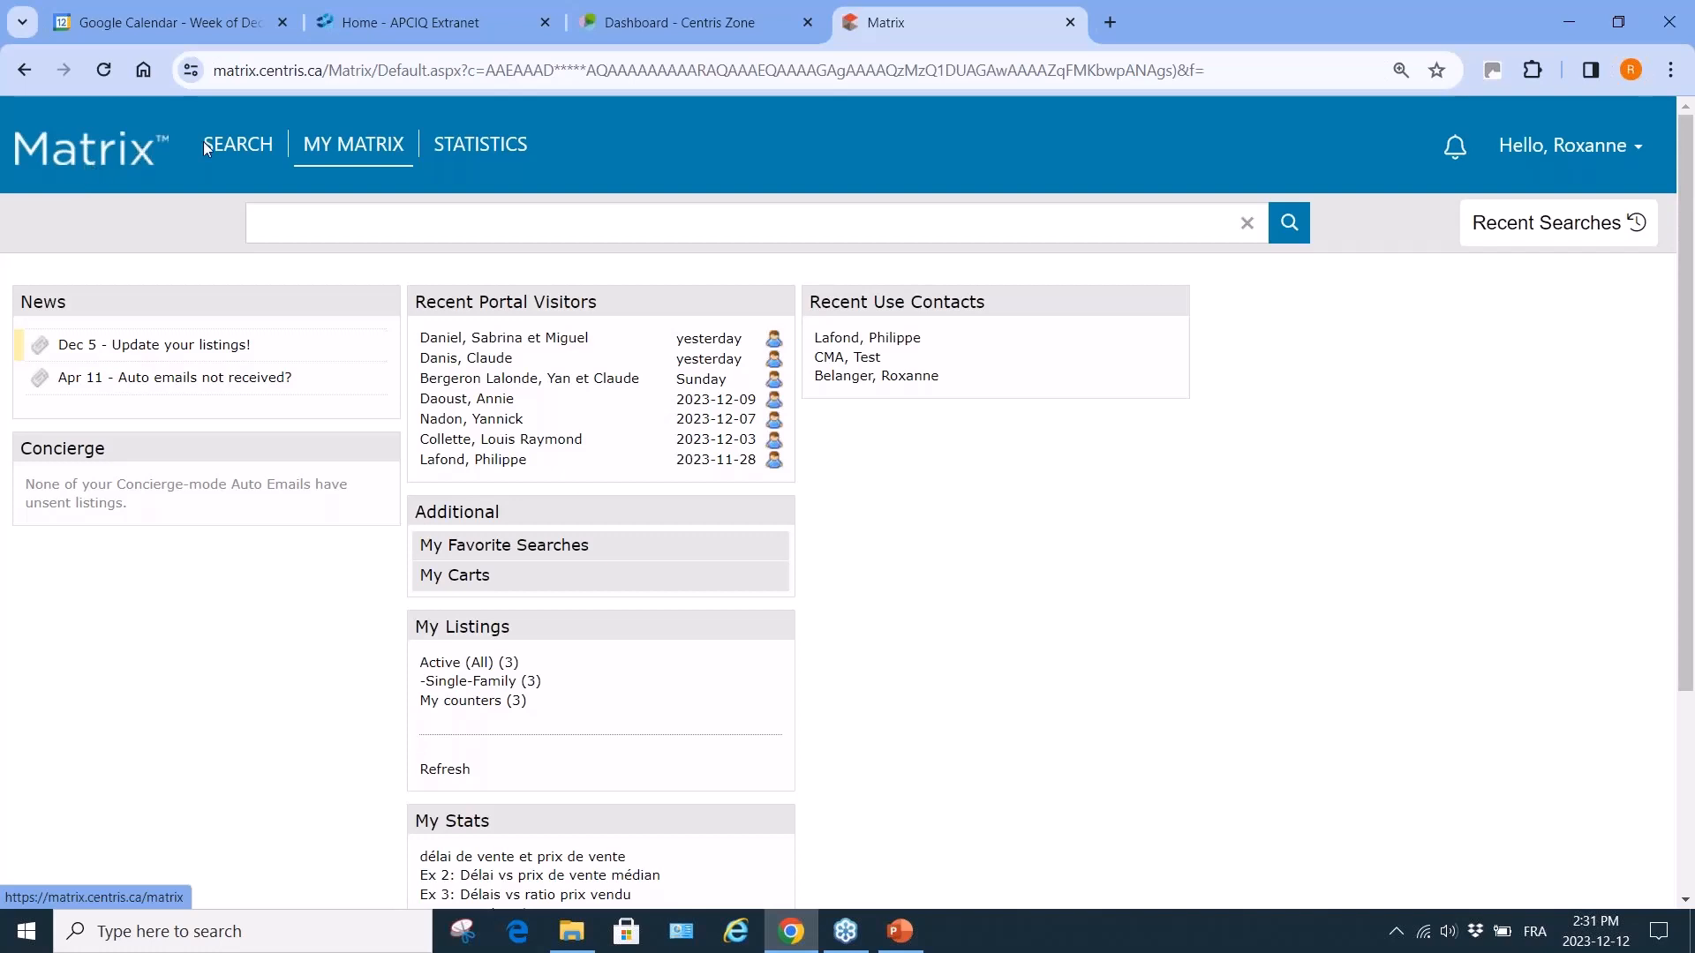
Open the Cross Property General search form from the SEARCH menu.
{"action": "mouse_move", "coordinate": [254, 150]}
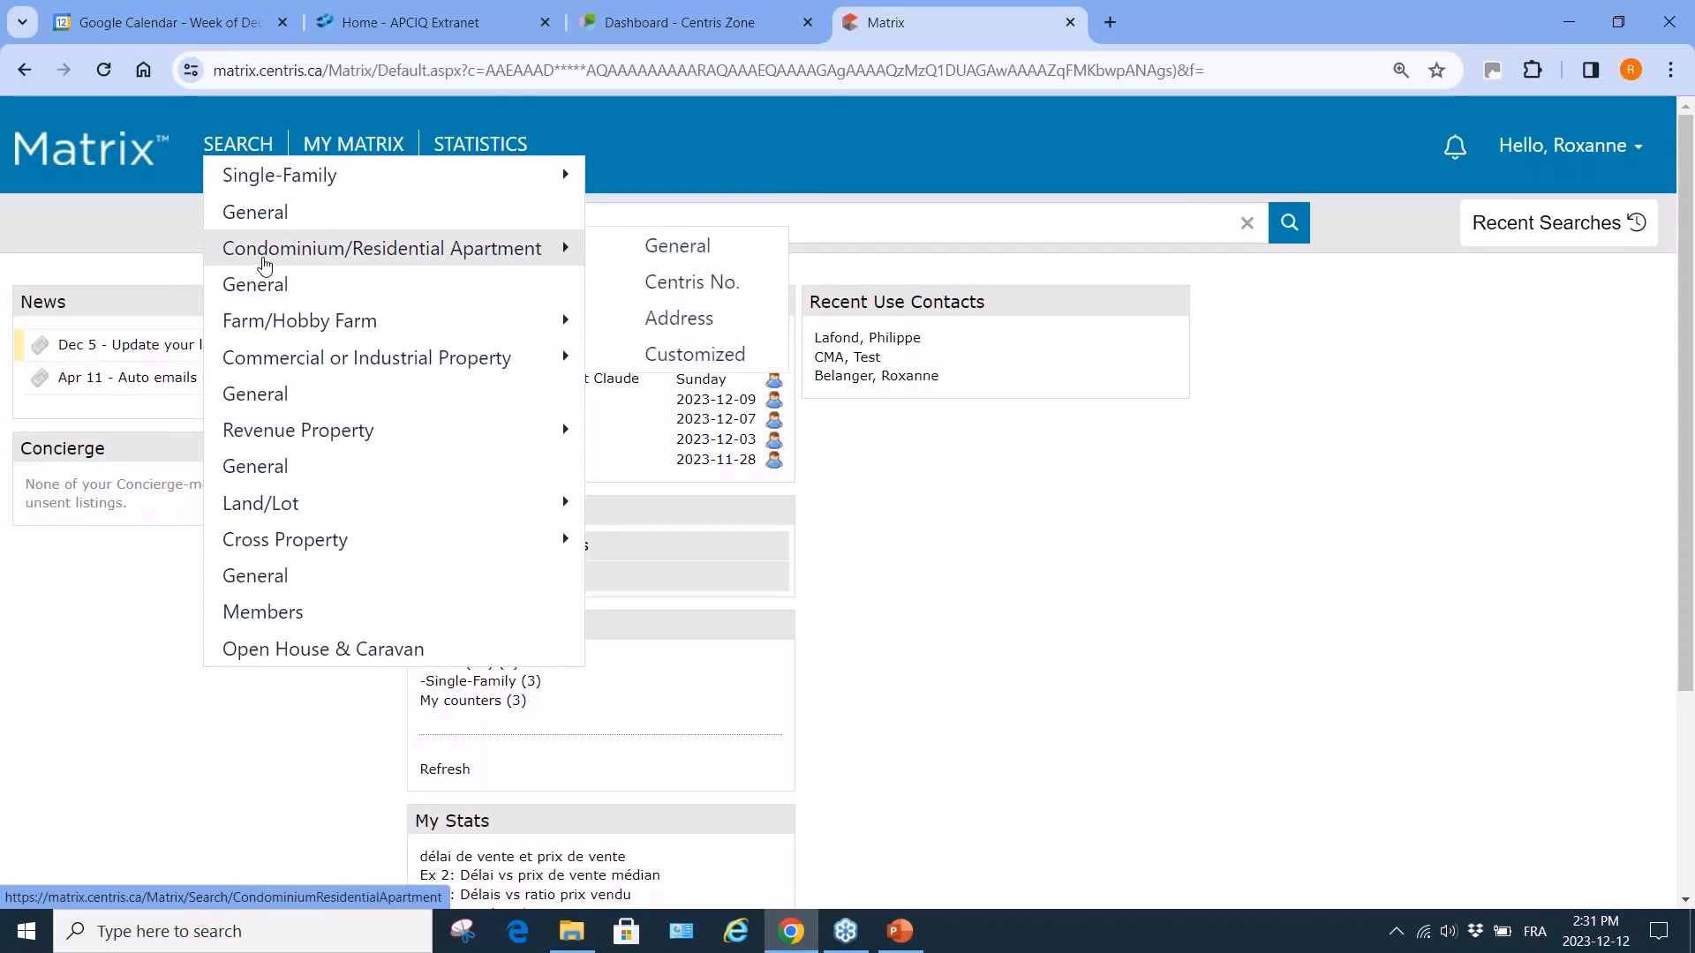
{"action": "mouse_move", "coordinate": [267, 330]}
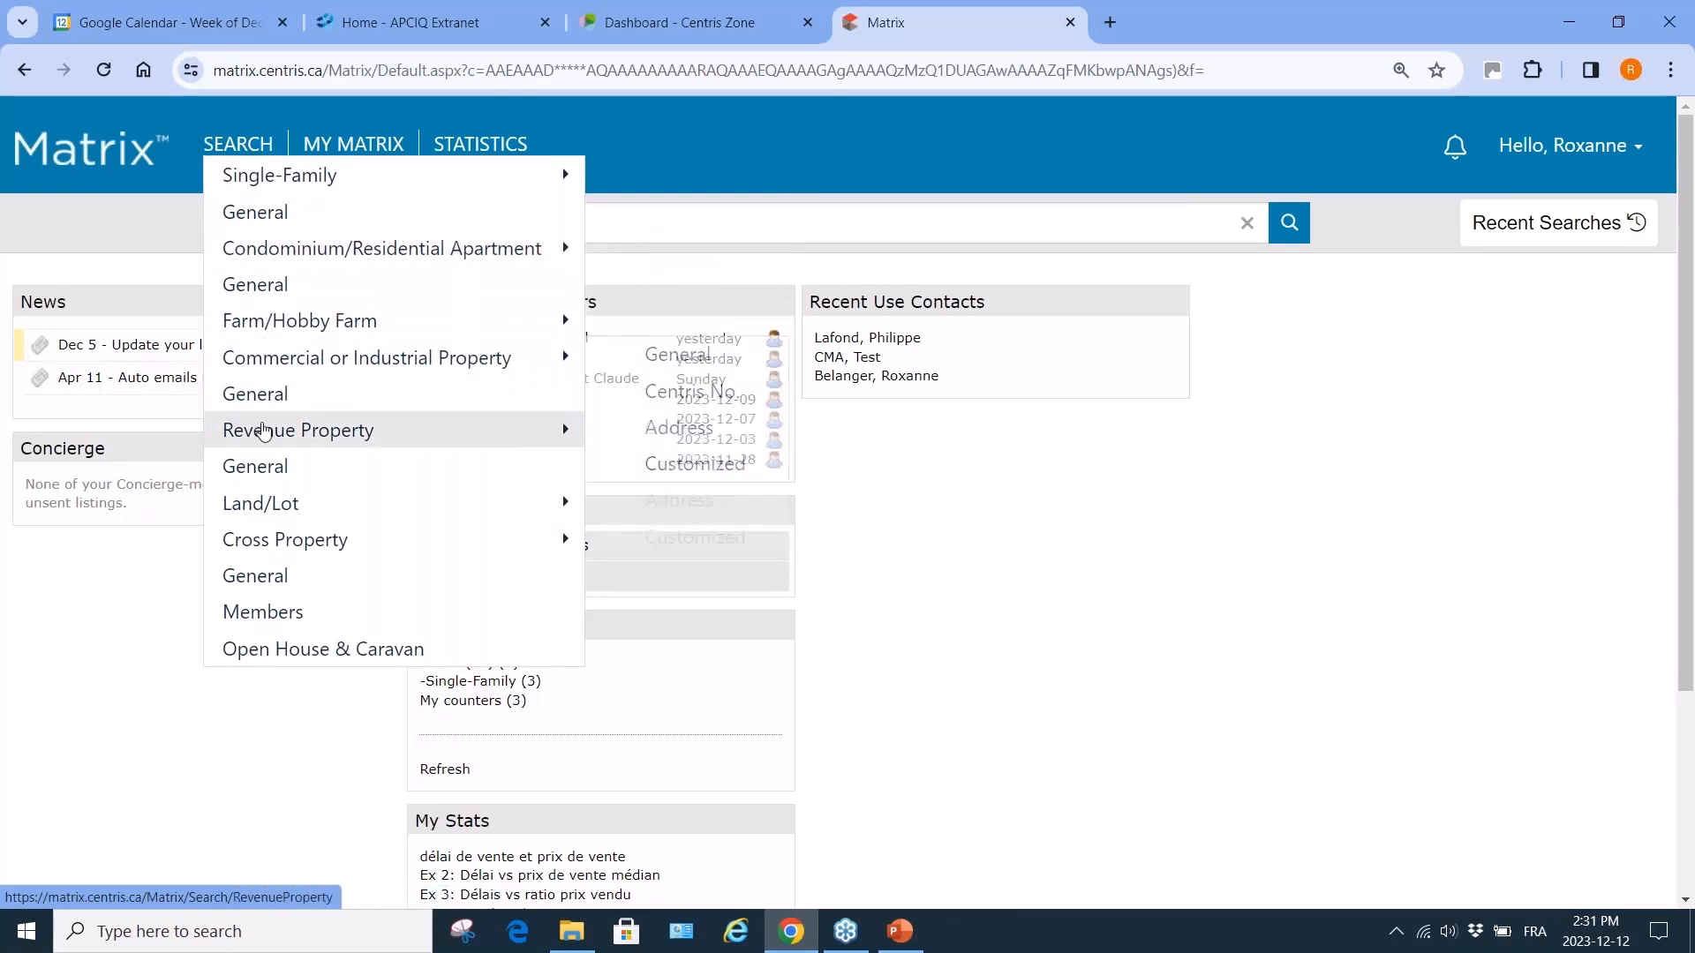
{"action": "mouse_move", "coordinate": [267, 434]}
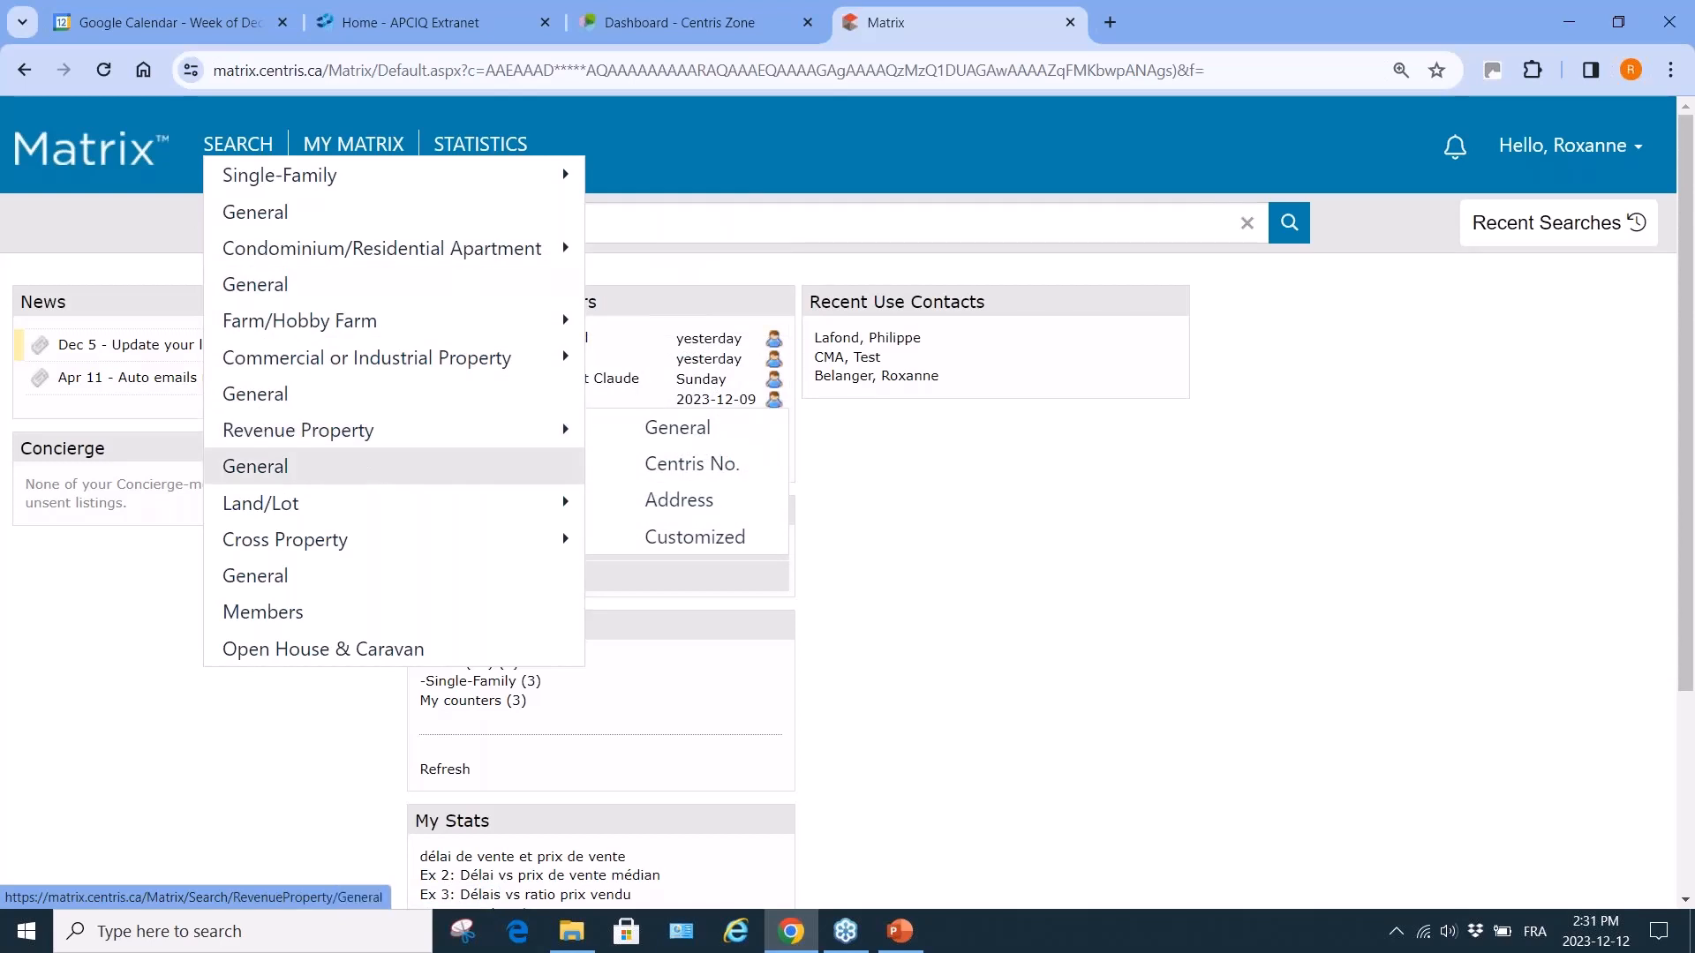
{"action": "mouse_move", "coordinate": [256, 510]}
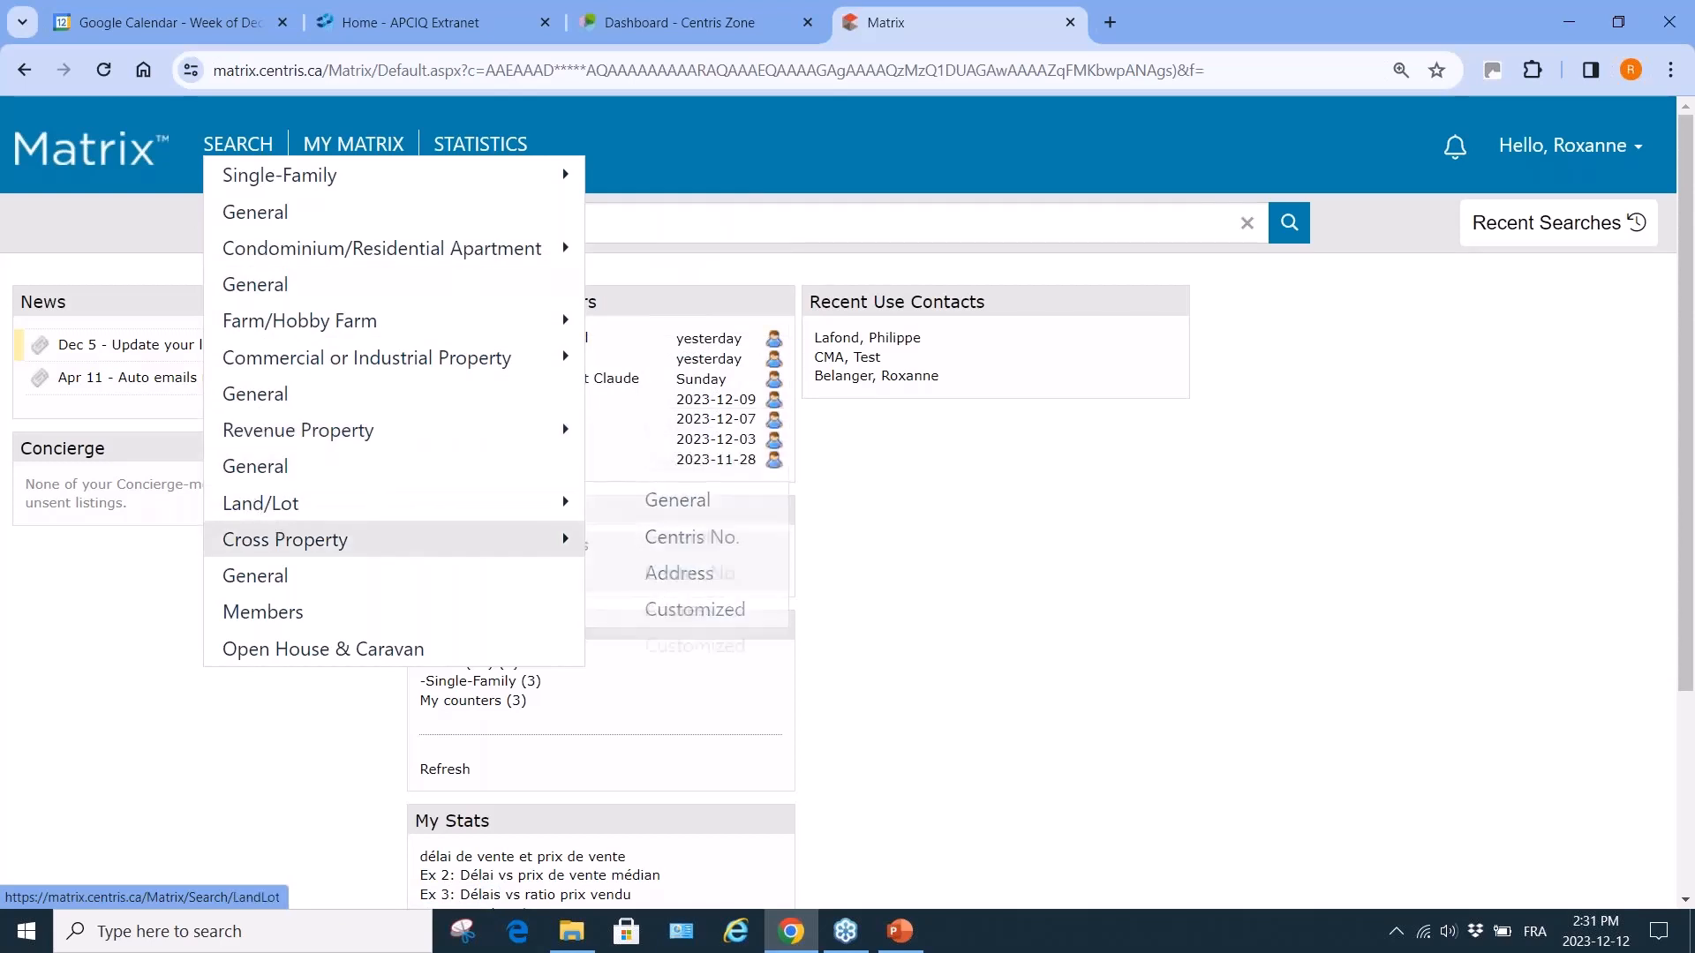
{"action": "mouse_move", "coordinate": [294, 544]}
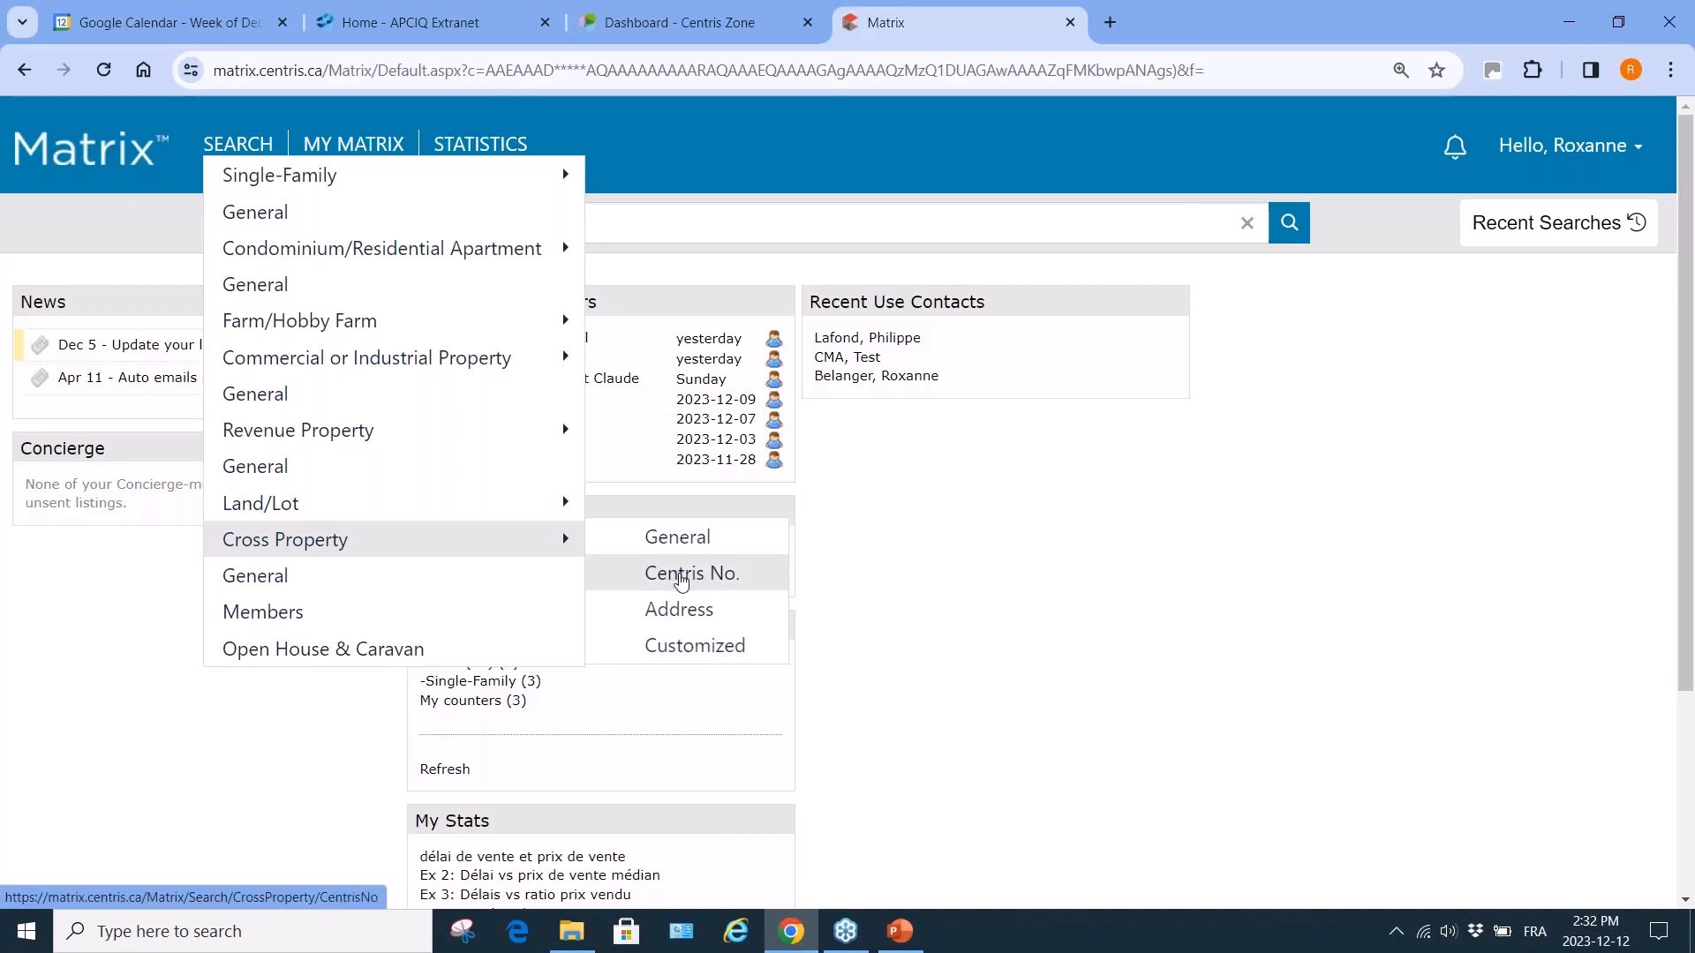
{"action": "left_click", "coordinate": [656, 219]}
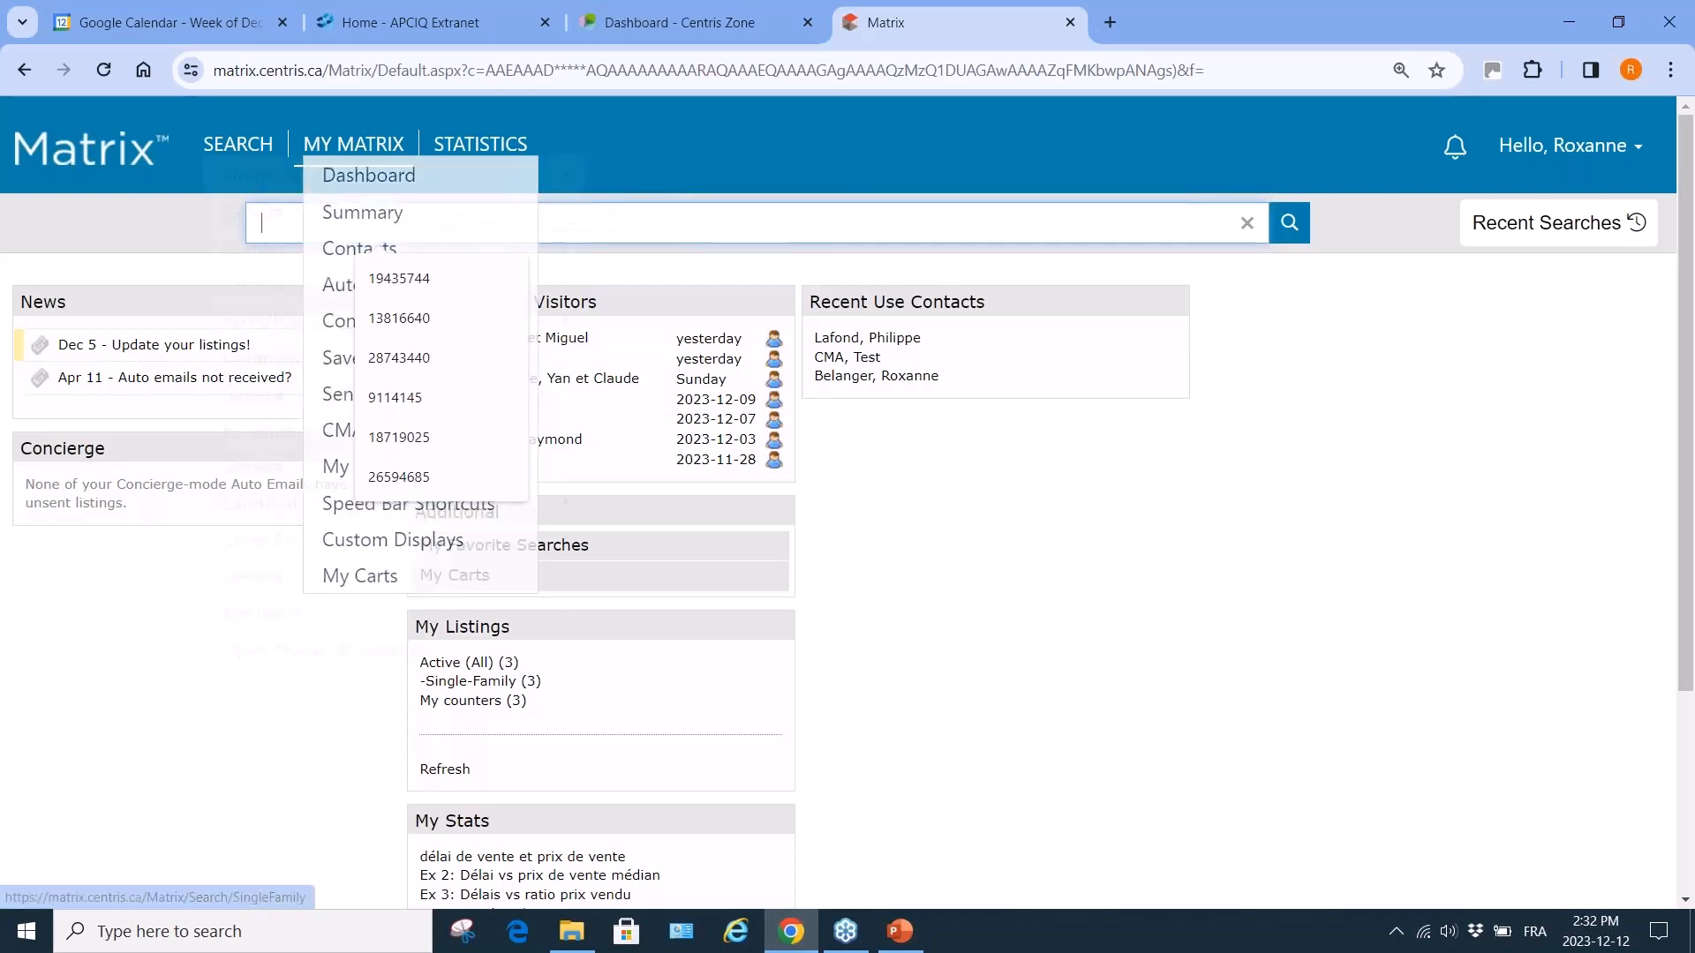
{"action": "mouse_move", "coordinate": [237, 143]}
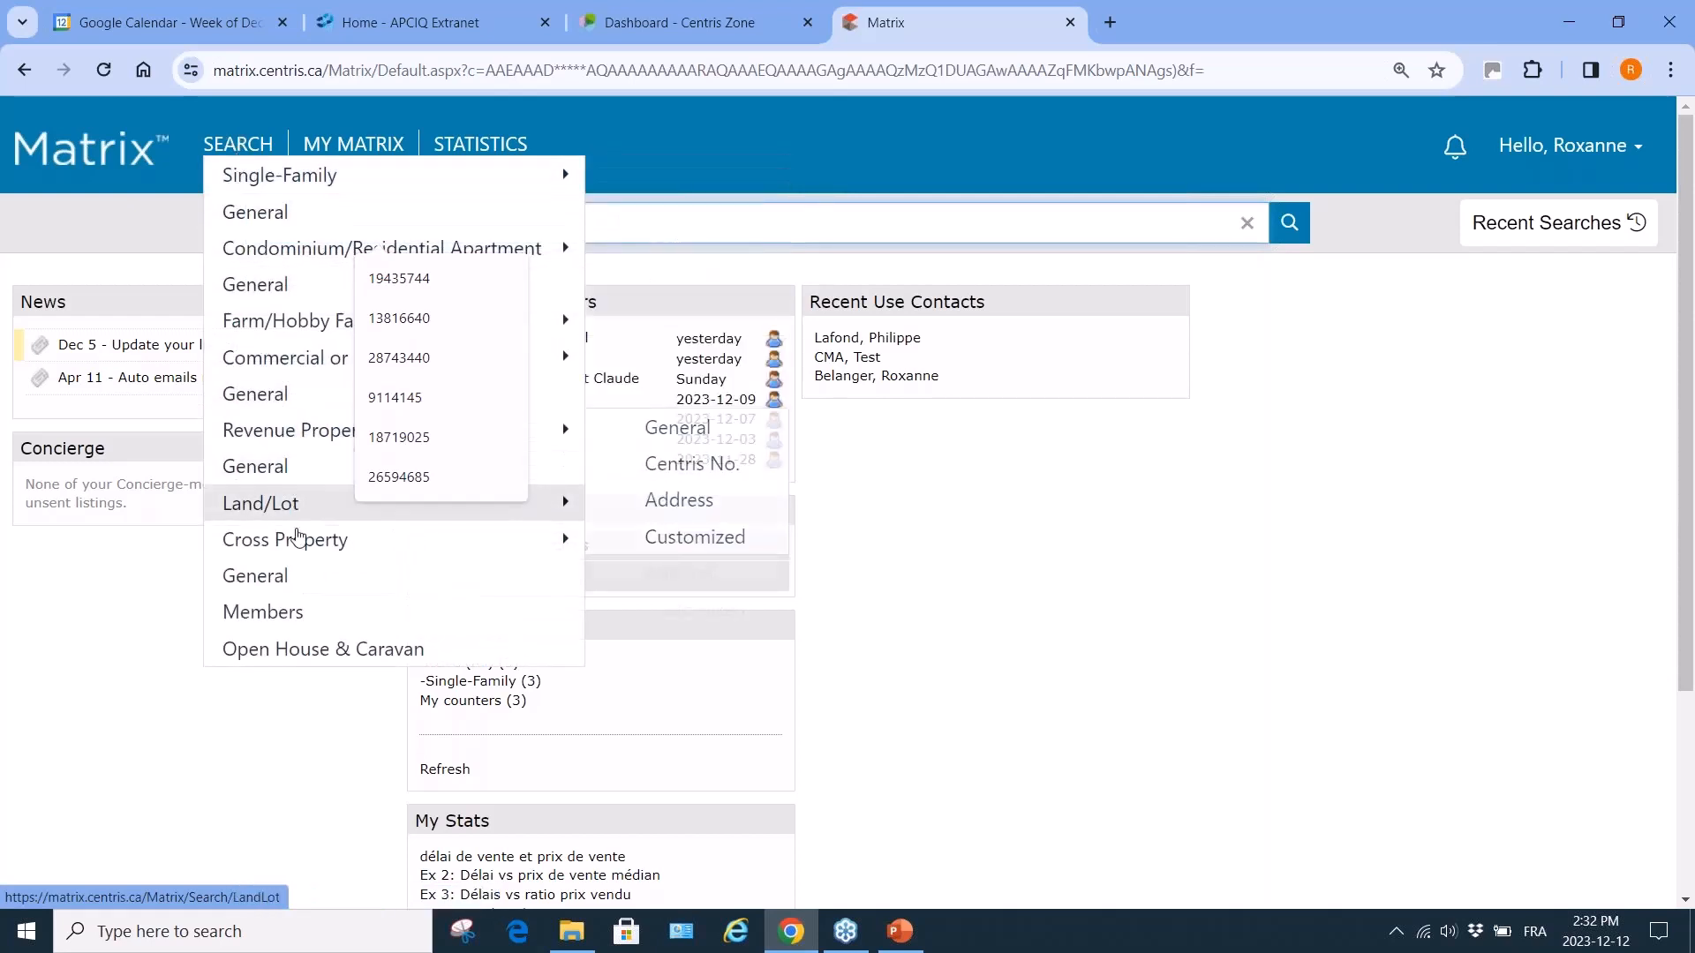
{"action": "mouse_move", "coordinate": [301, 540]}
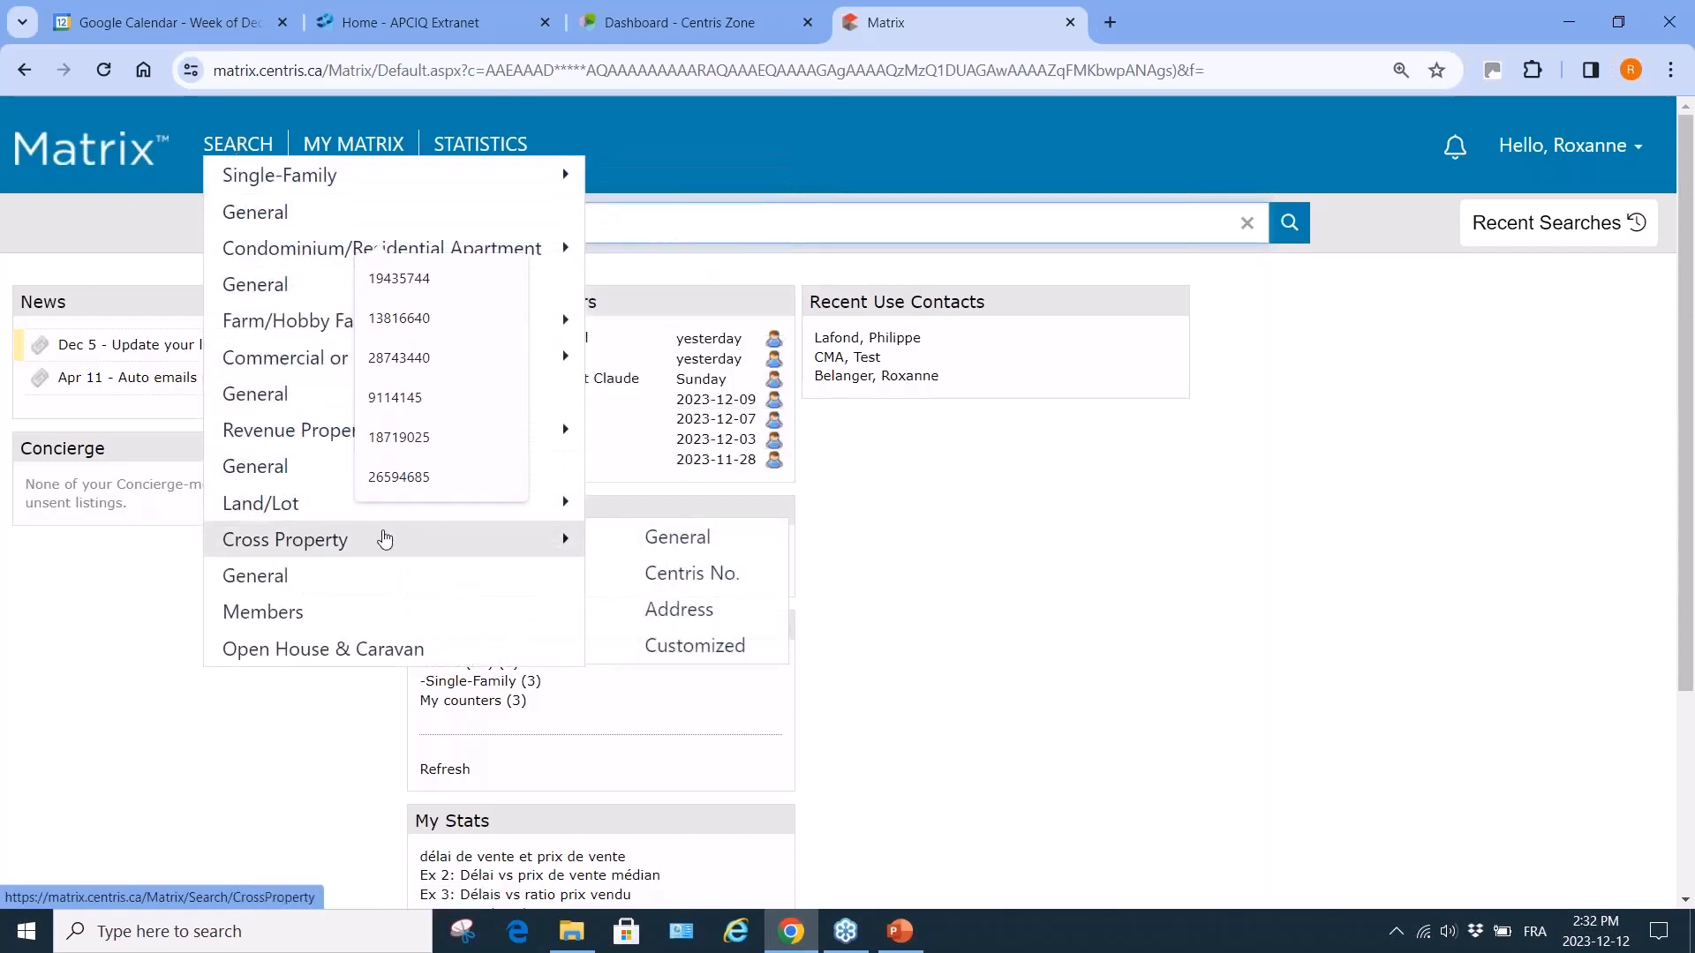
{"action": "left_click", "coordinate": [671, 541]}
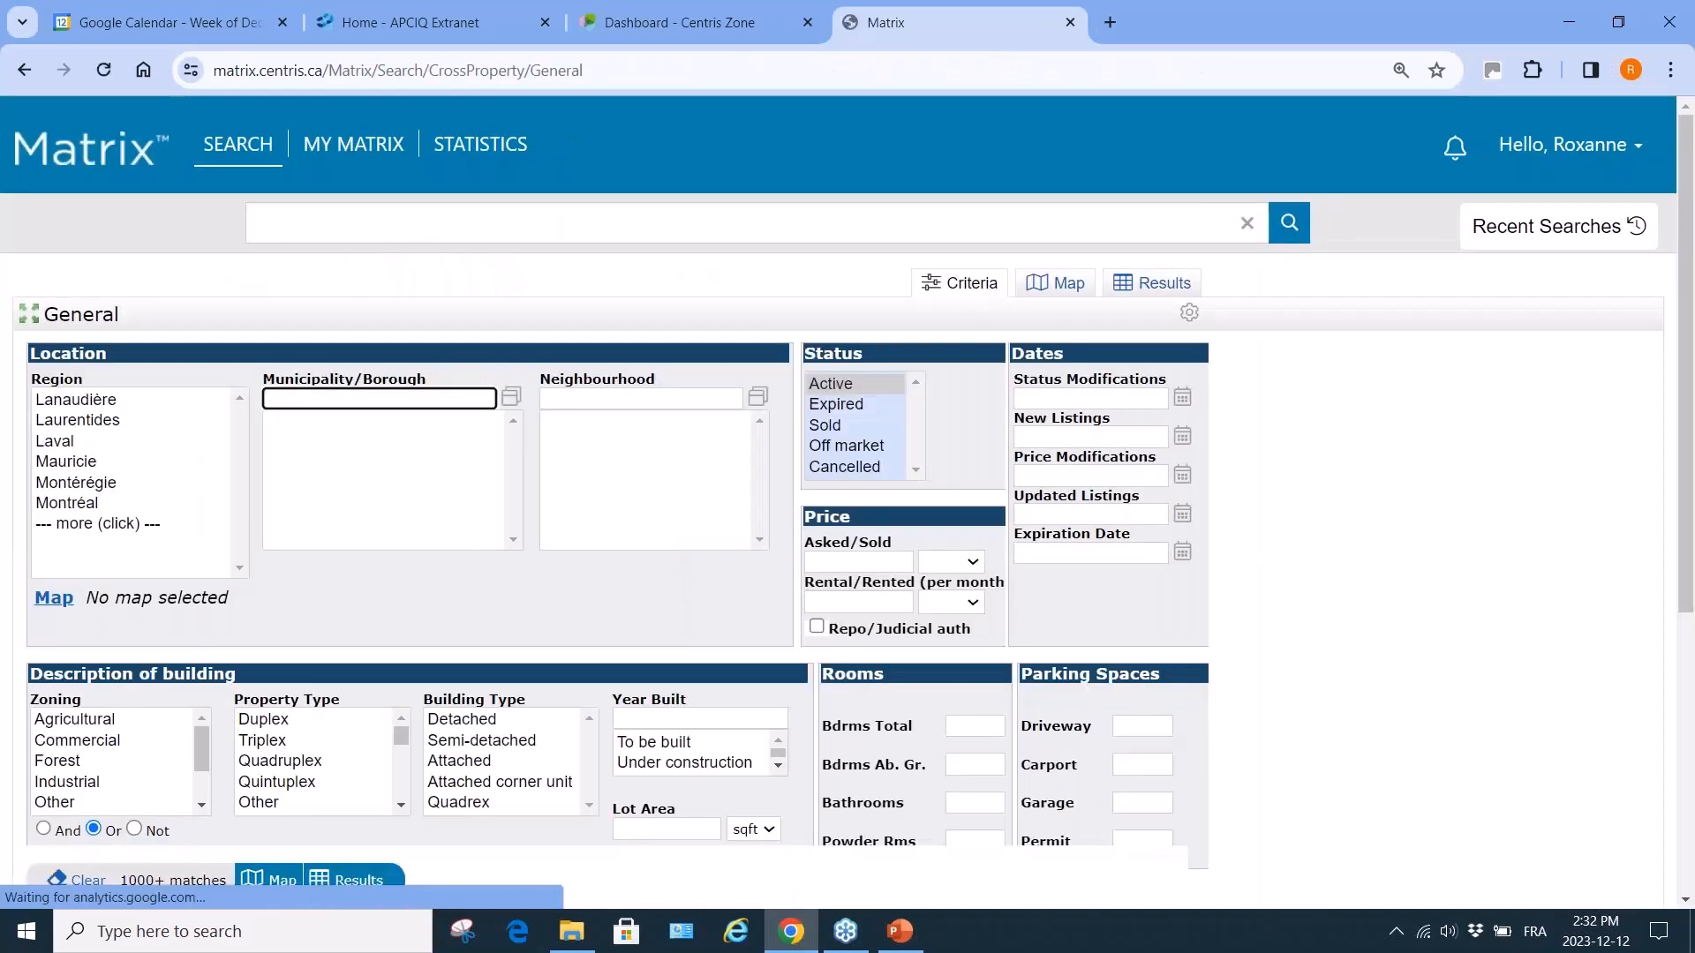
Search Montréal listings at civic number 950 and show the 21 matches.
{"action": "left_click", "coordinate": [86, 502]}
{"action": "scroll", "coordinate": [348, 607], "scroll_direction": "down", "scroll_amount": 5}
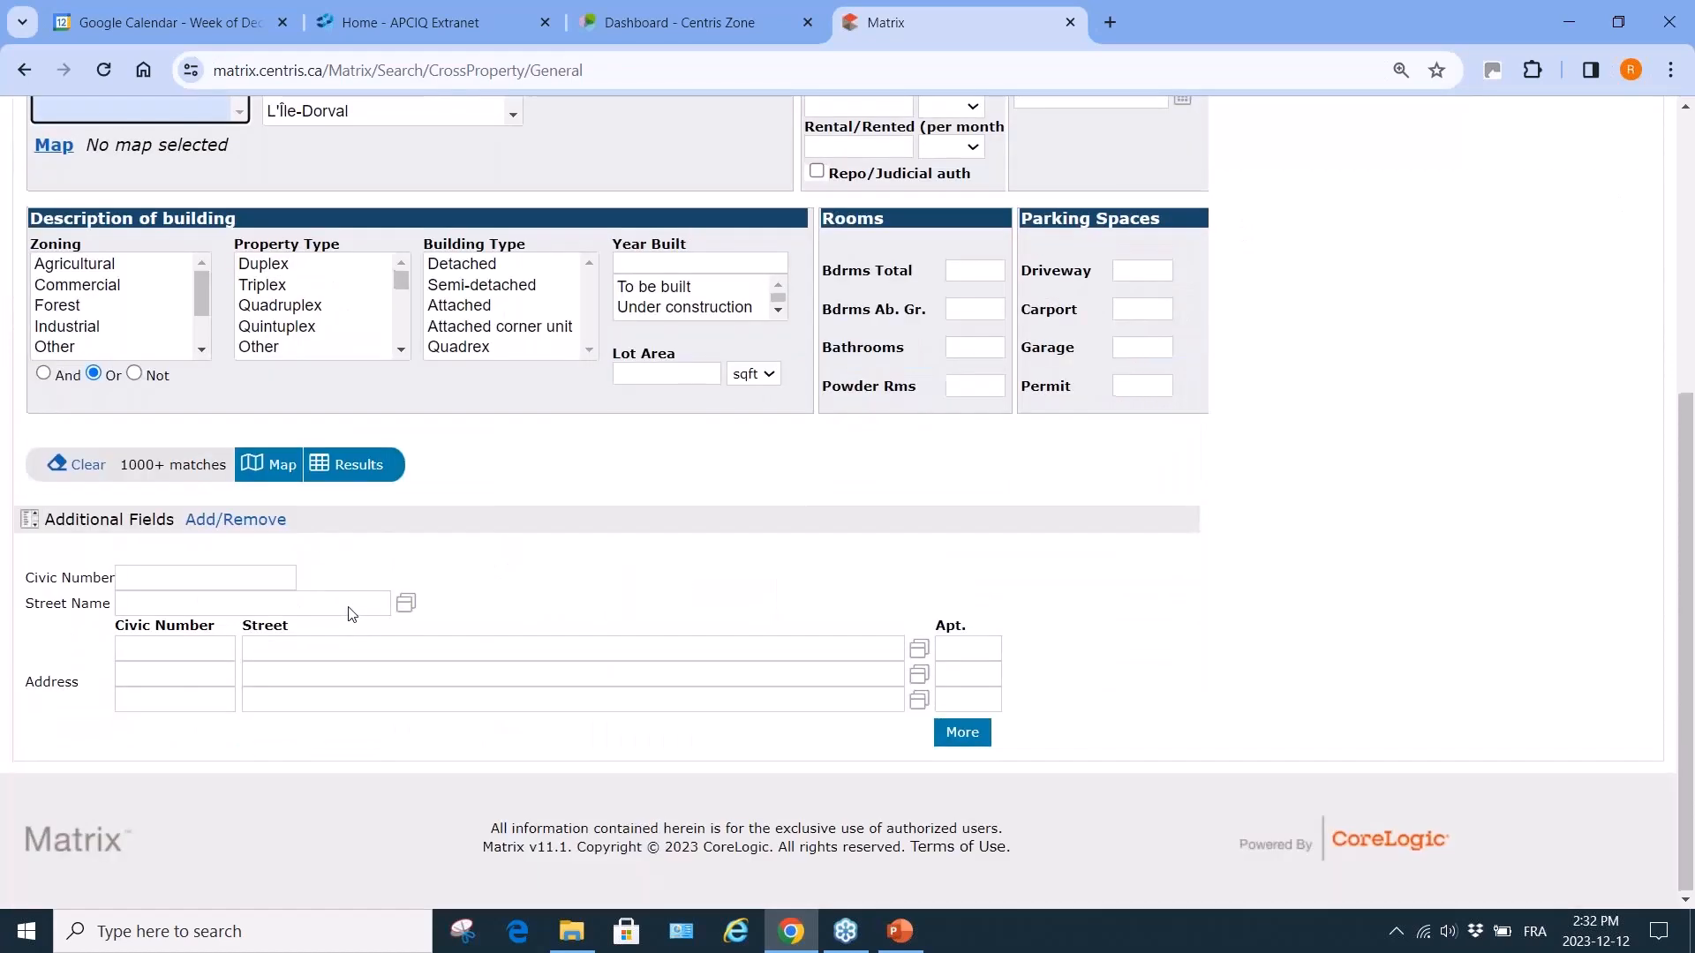
{"action": "left_click", "coordinate": [170, 649]}
{"action": "type", "text": "950"}
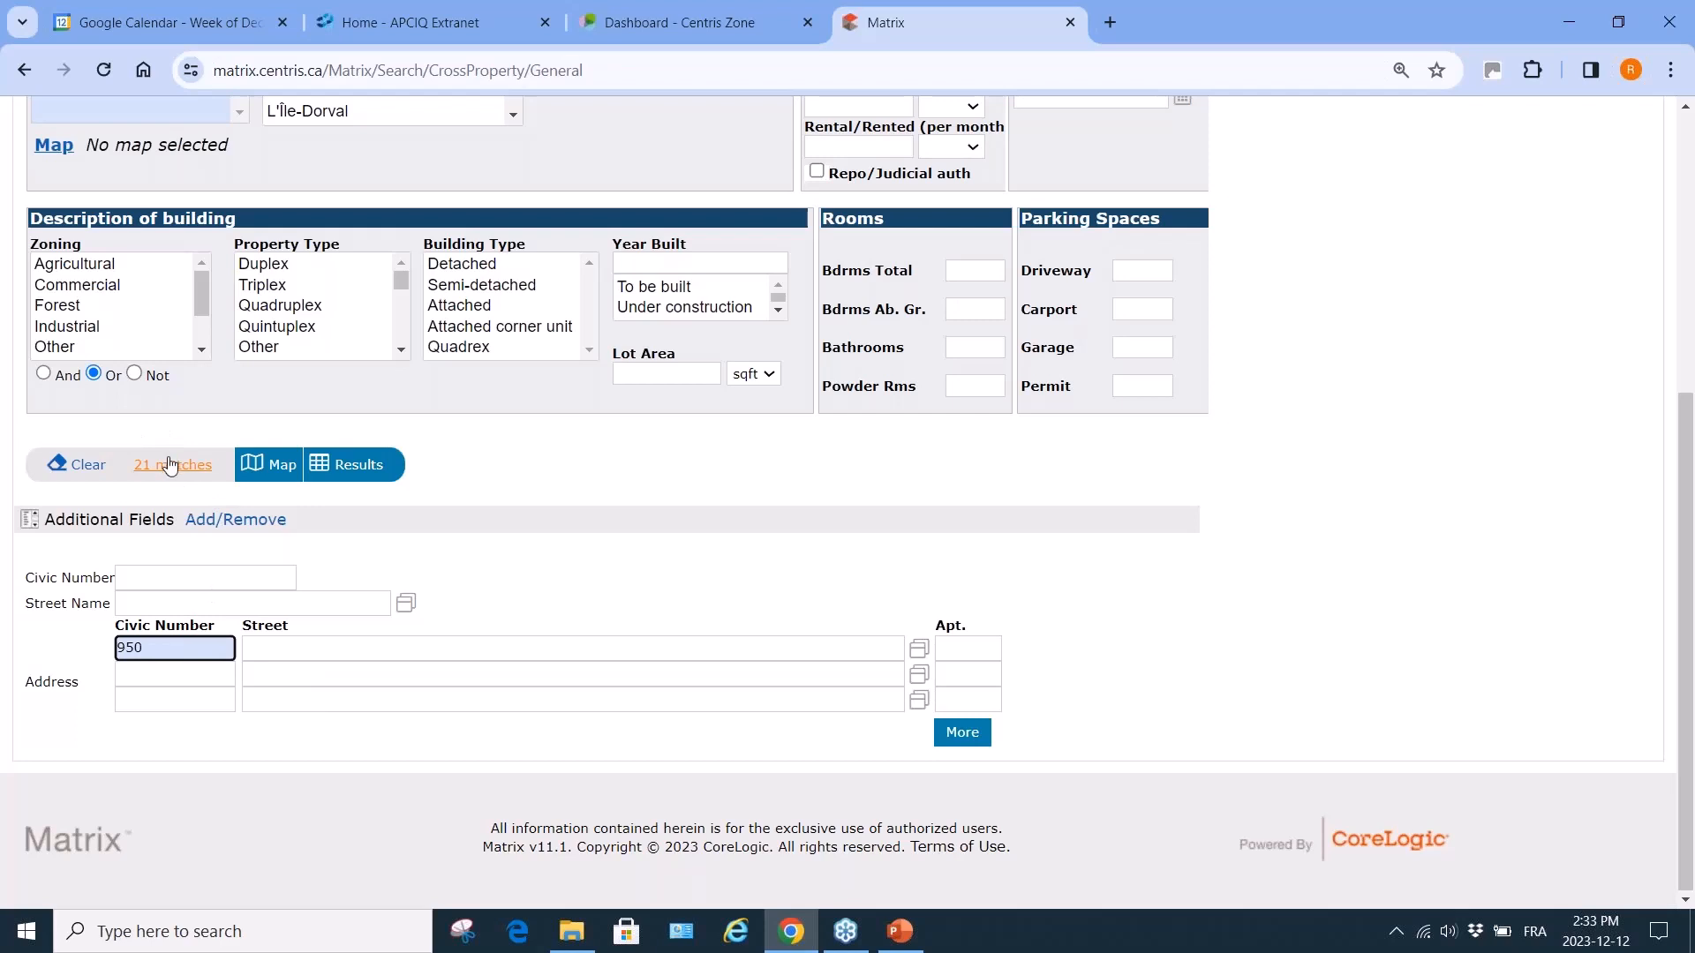
{"action": "left_click", "coordinate": [359, 469]}
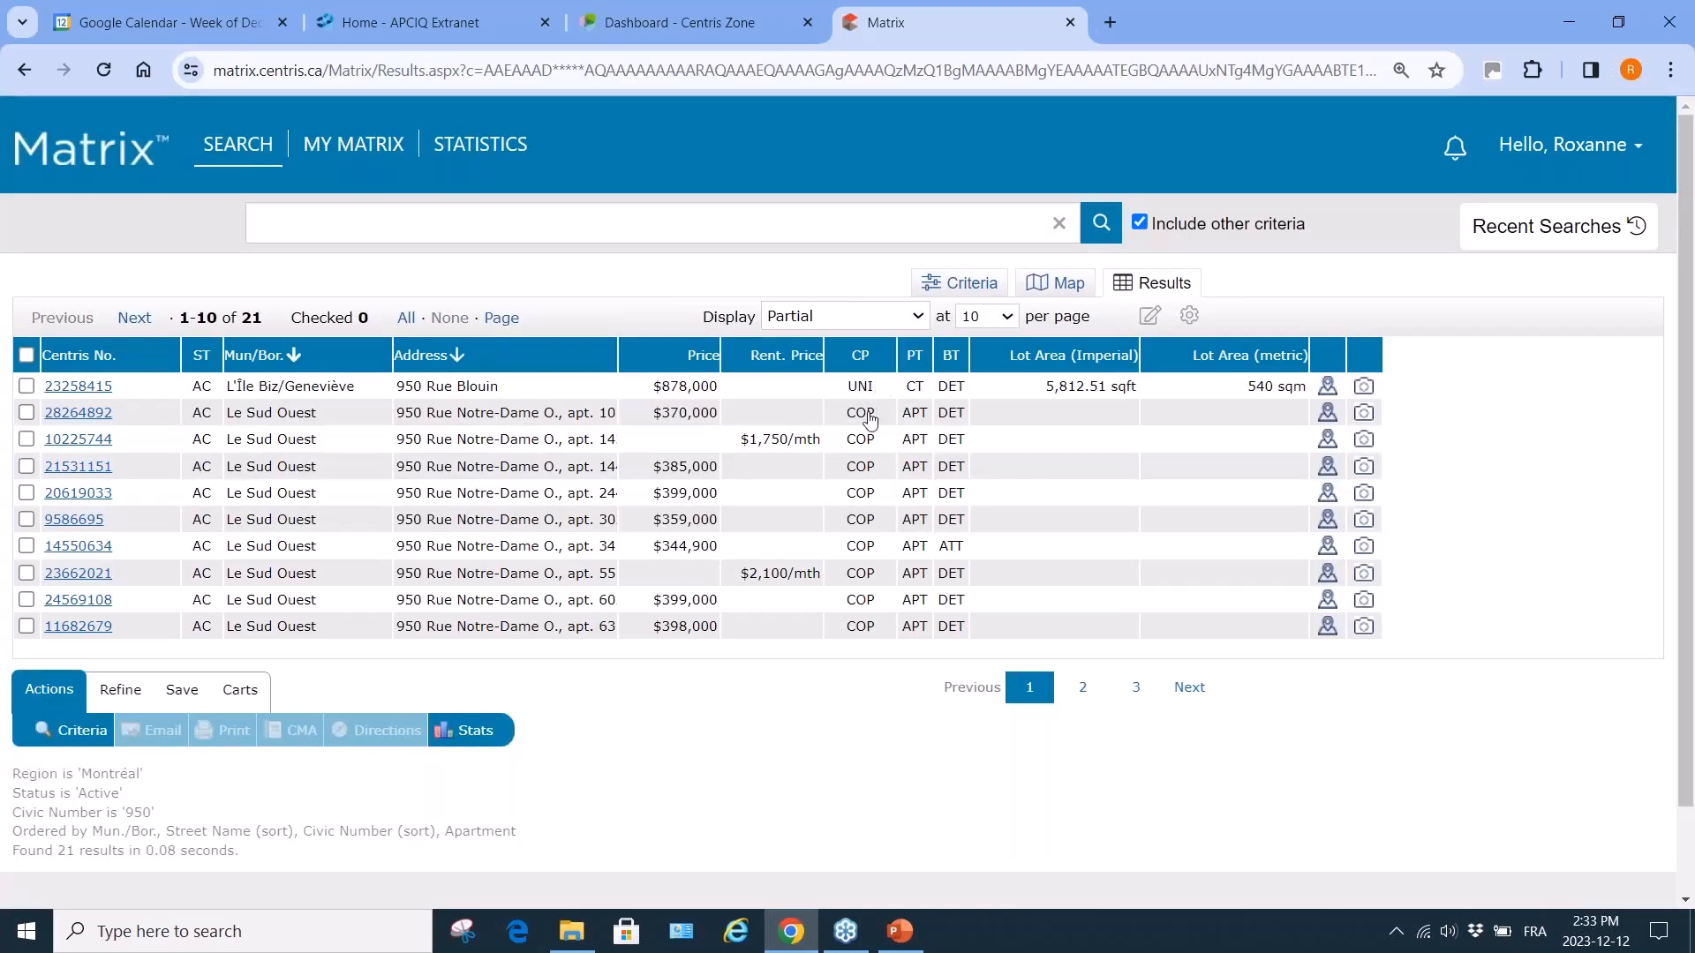
Page forward to the last results page, then back to listings 11–20.
{"action": "left_click", "coordinate": [1189, 688]}
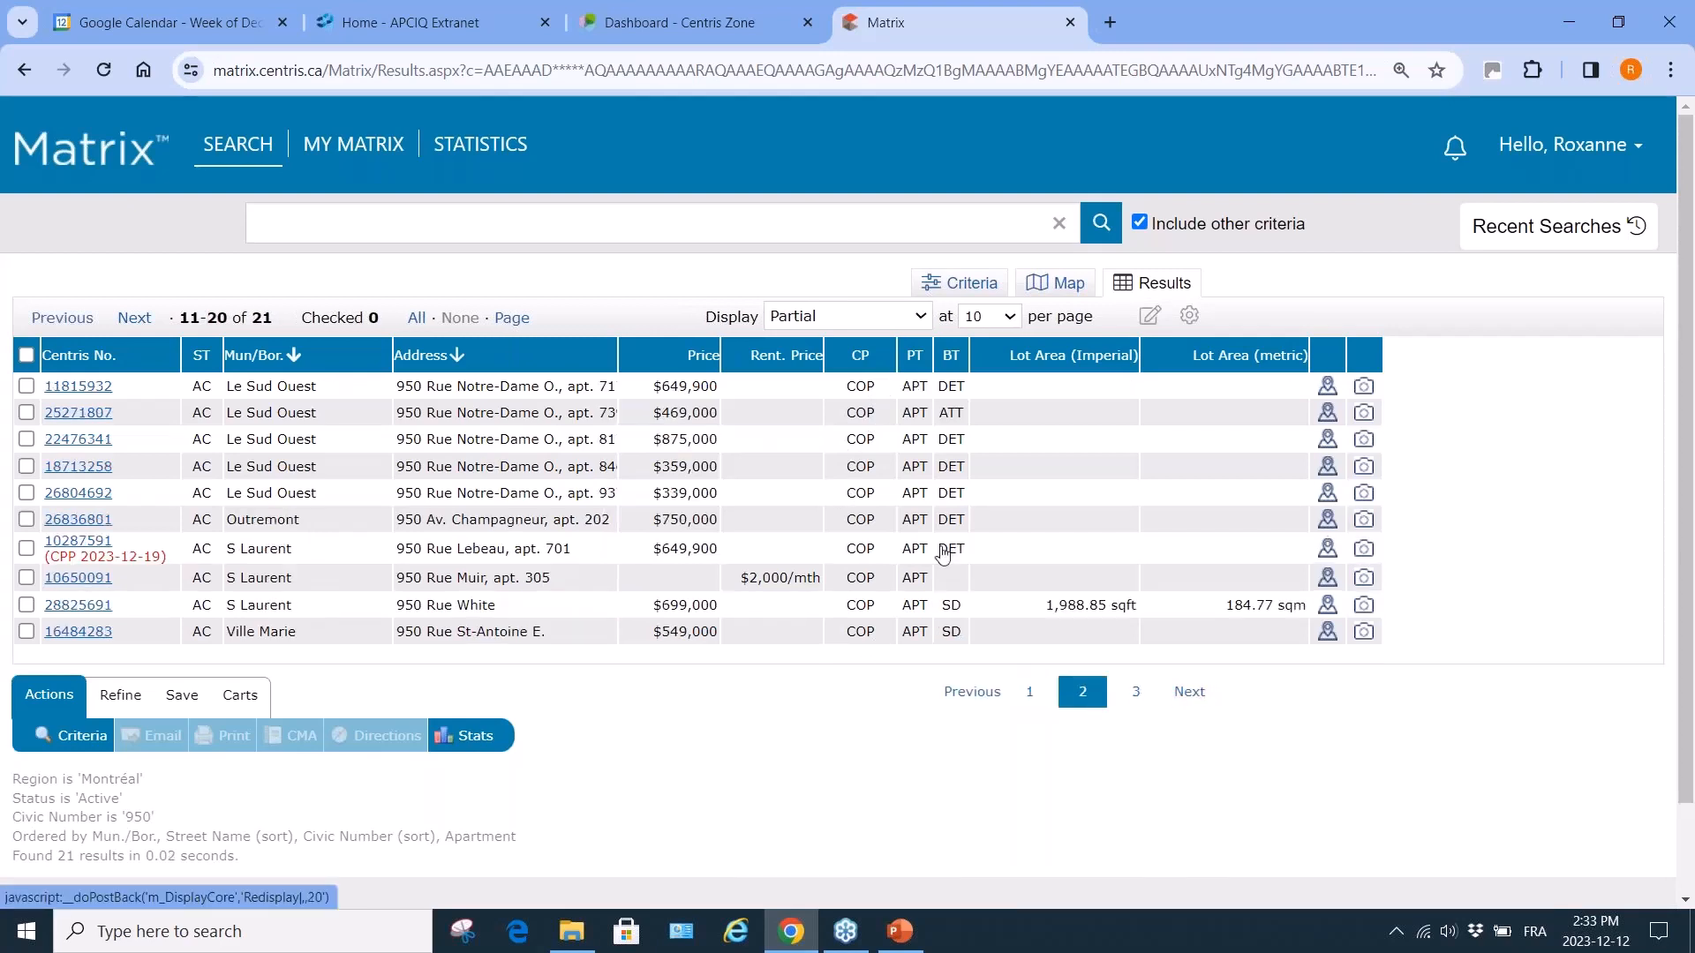
{"action": "left_click", "coordinate": [1187, 691]}
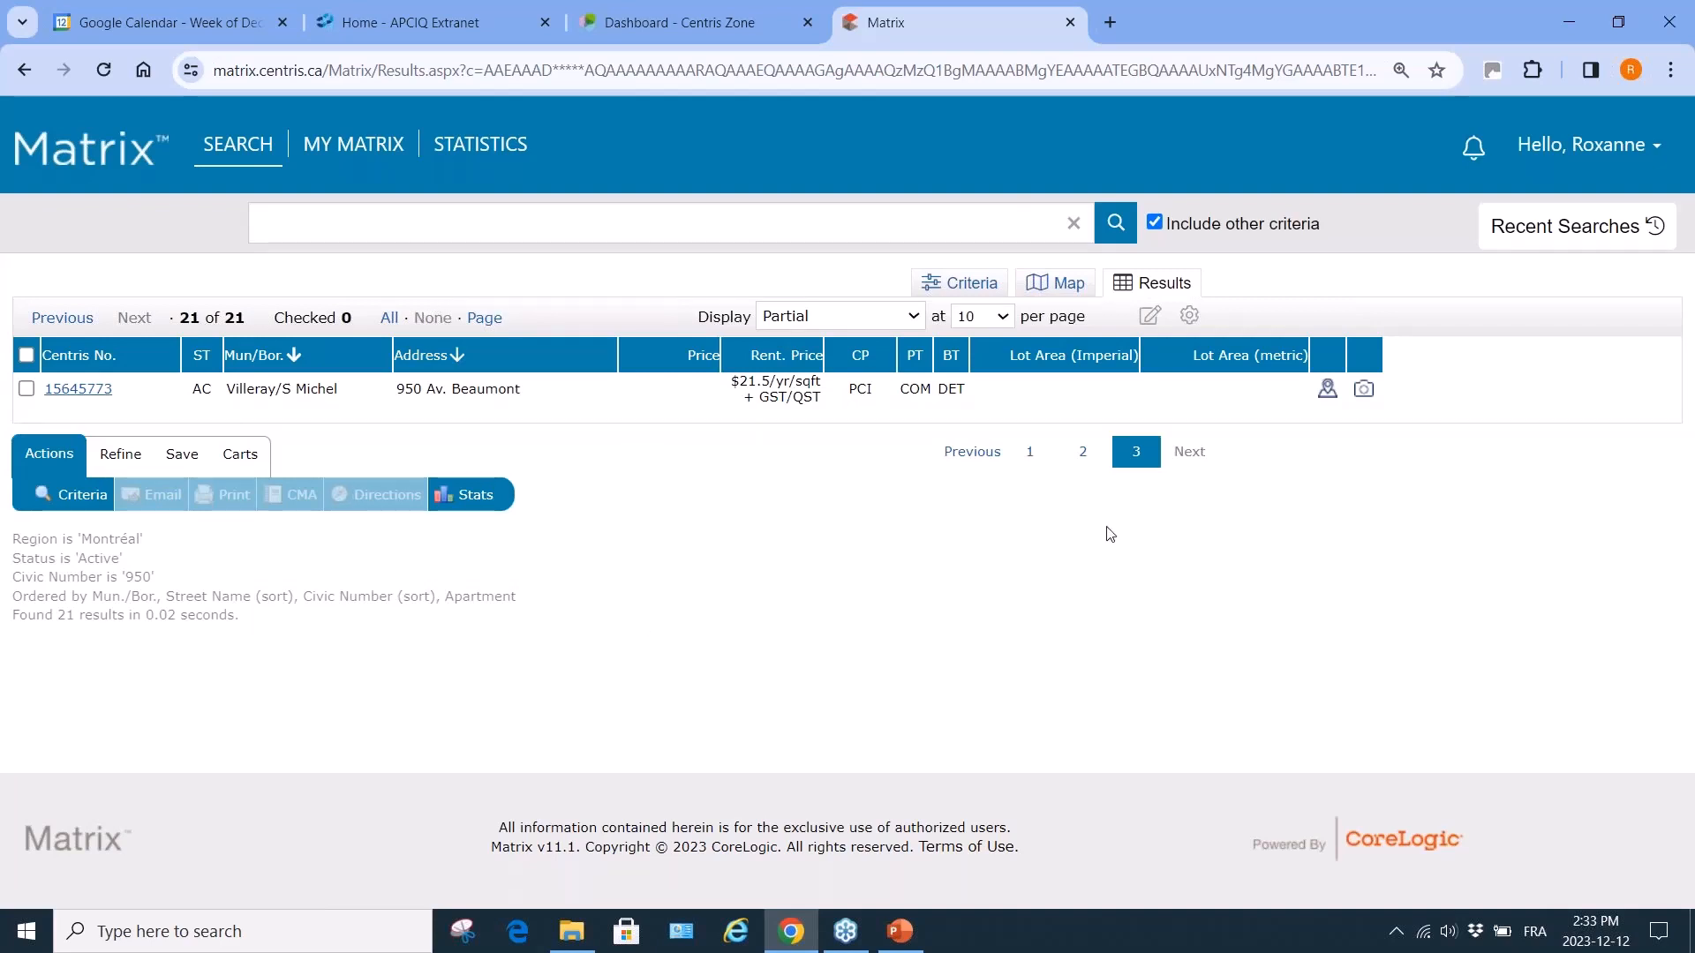
{"action": "left_click", "coordinate": [970, 453]}
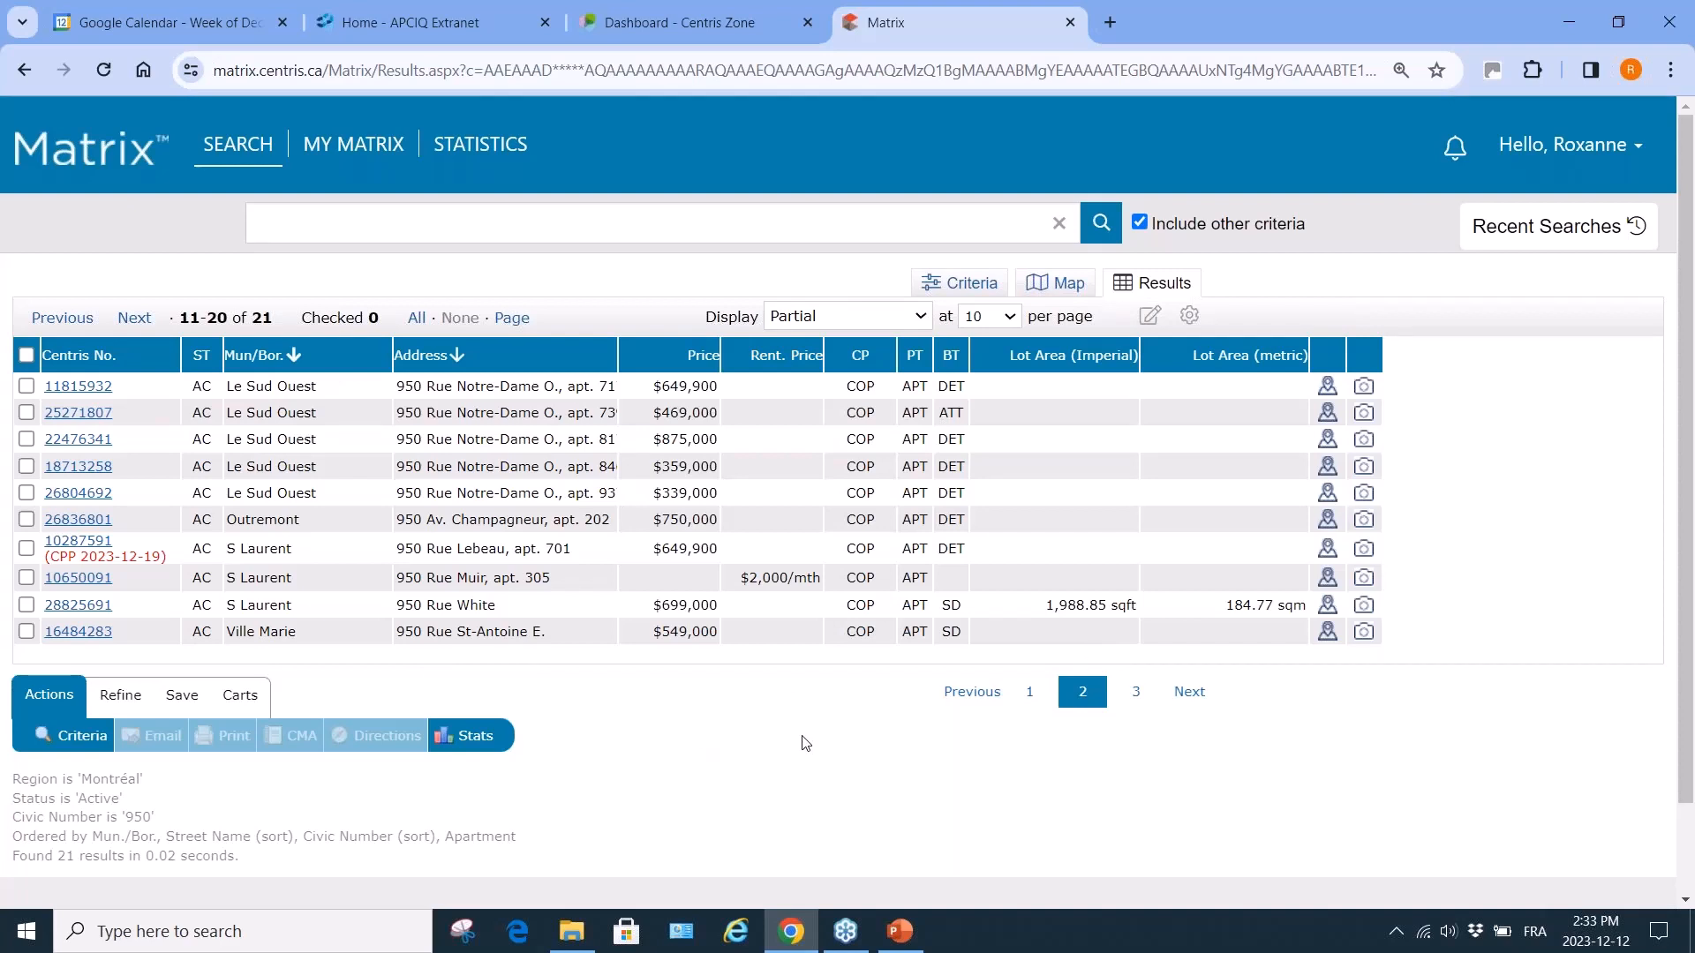
{"action": "mouse_move", "coordinate": [220, 151]}
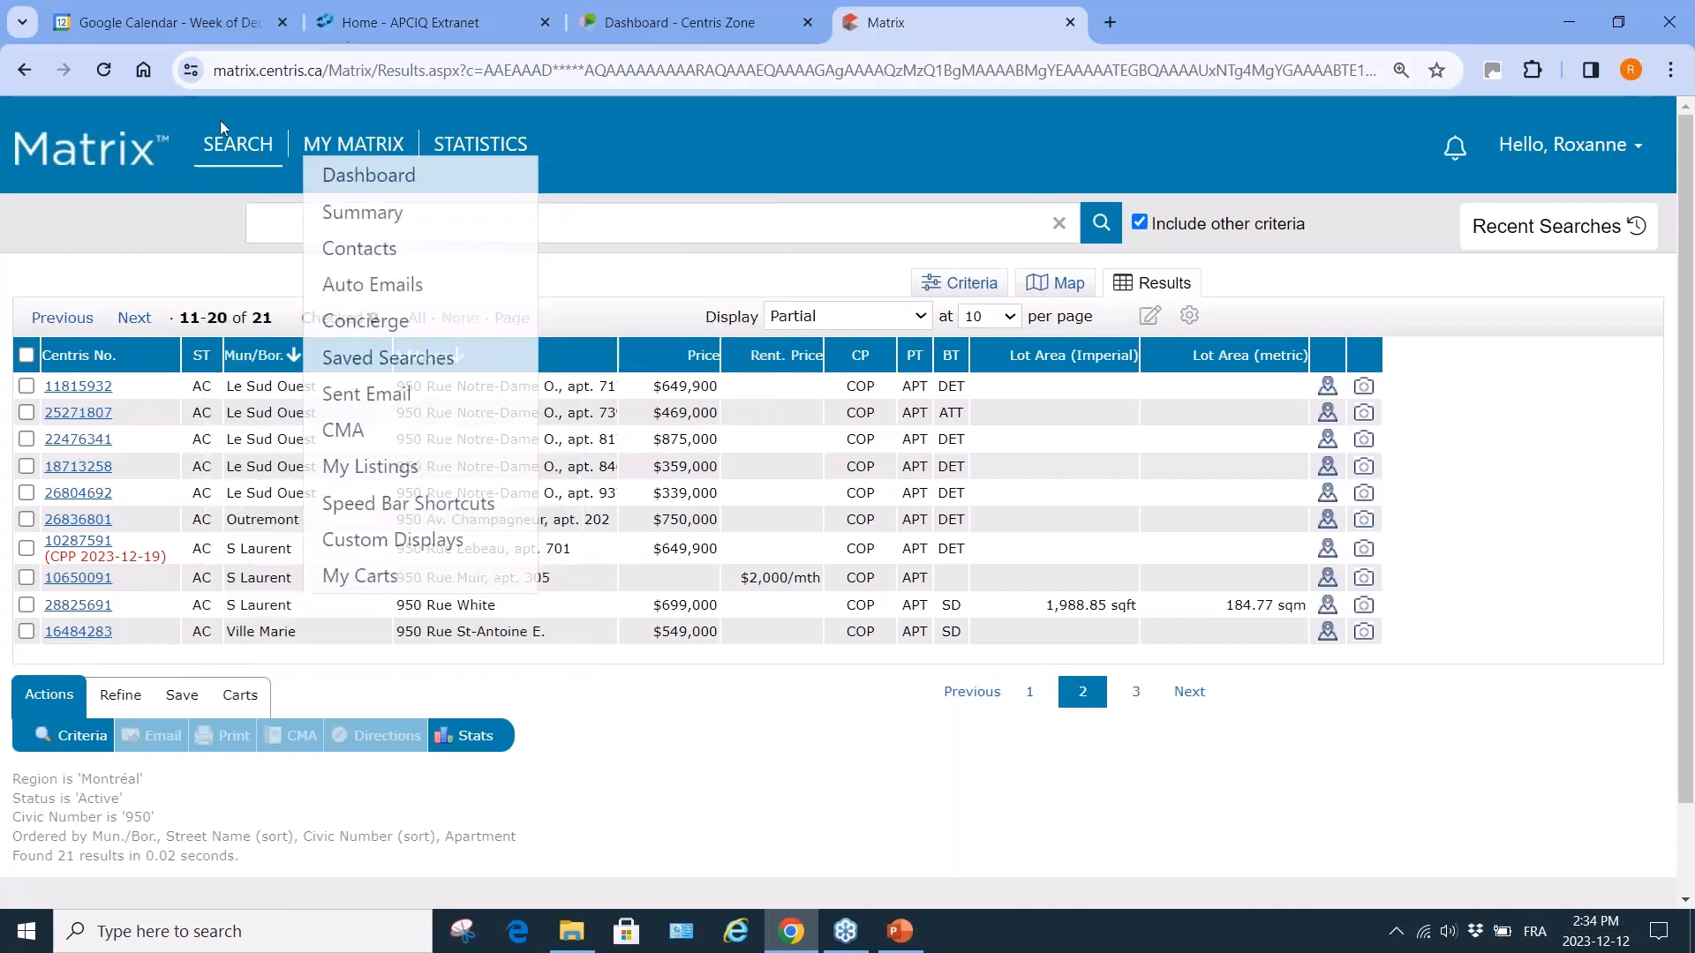
Start a Single-Family General search with Estrie picked from the full region list.
{"action": "mouse_move", "coordinate": [231, 159]}
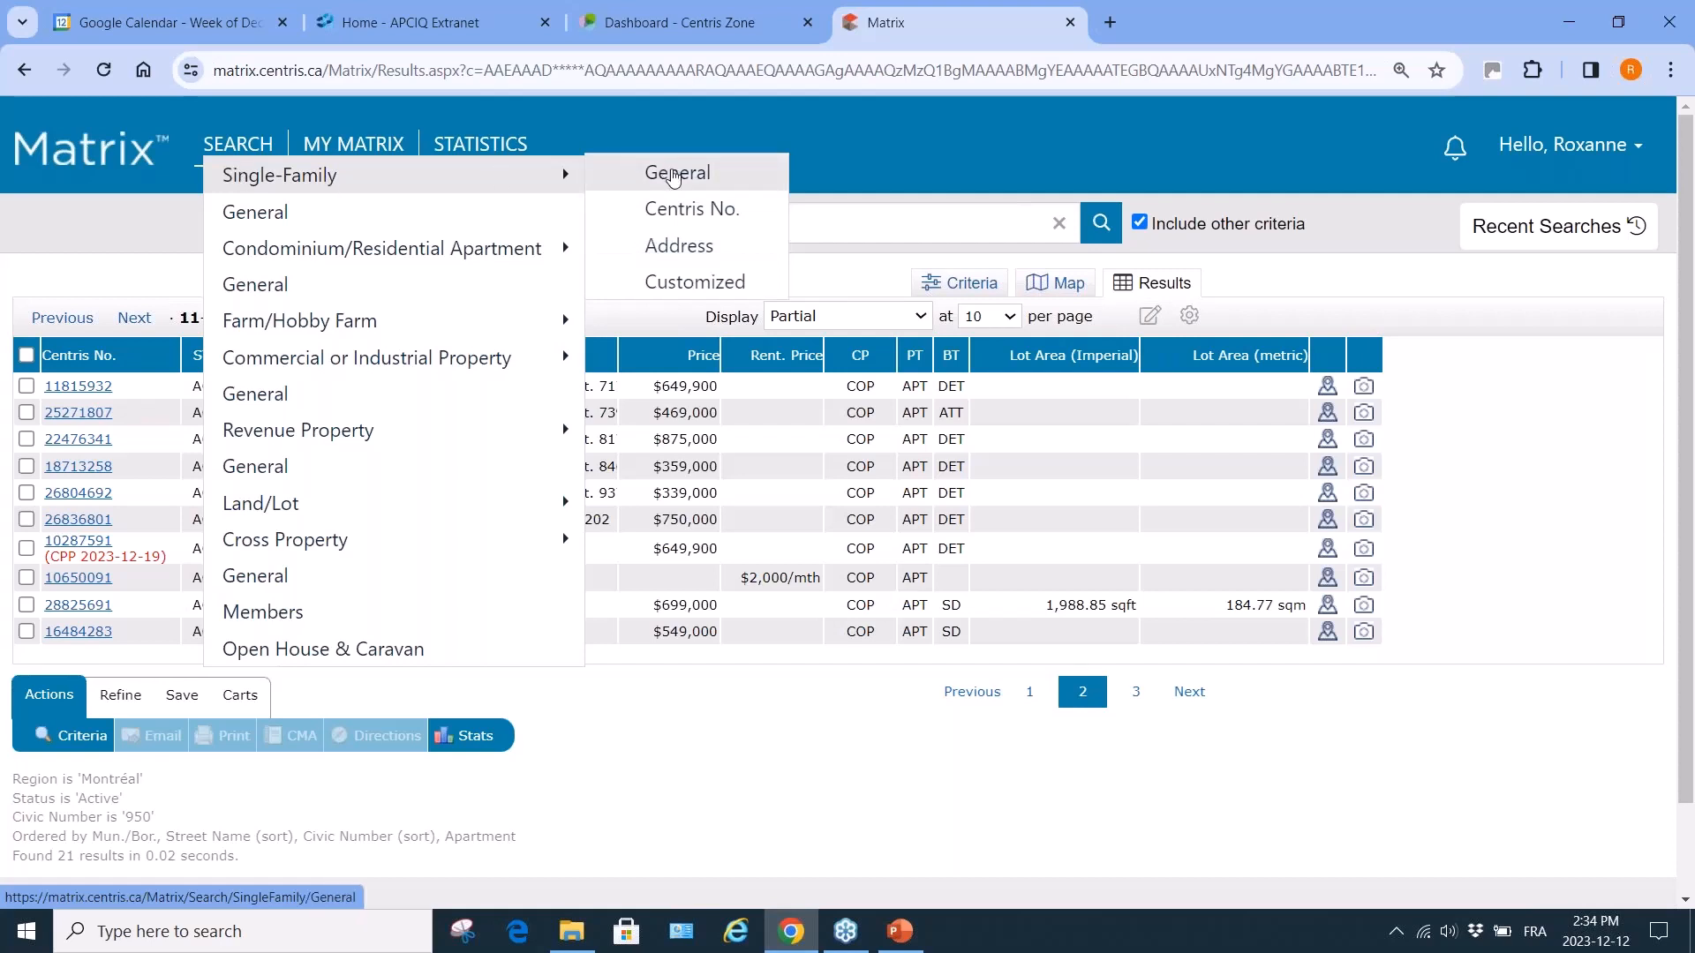
{"action": "left_click", "coordinate": [674, 175]}
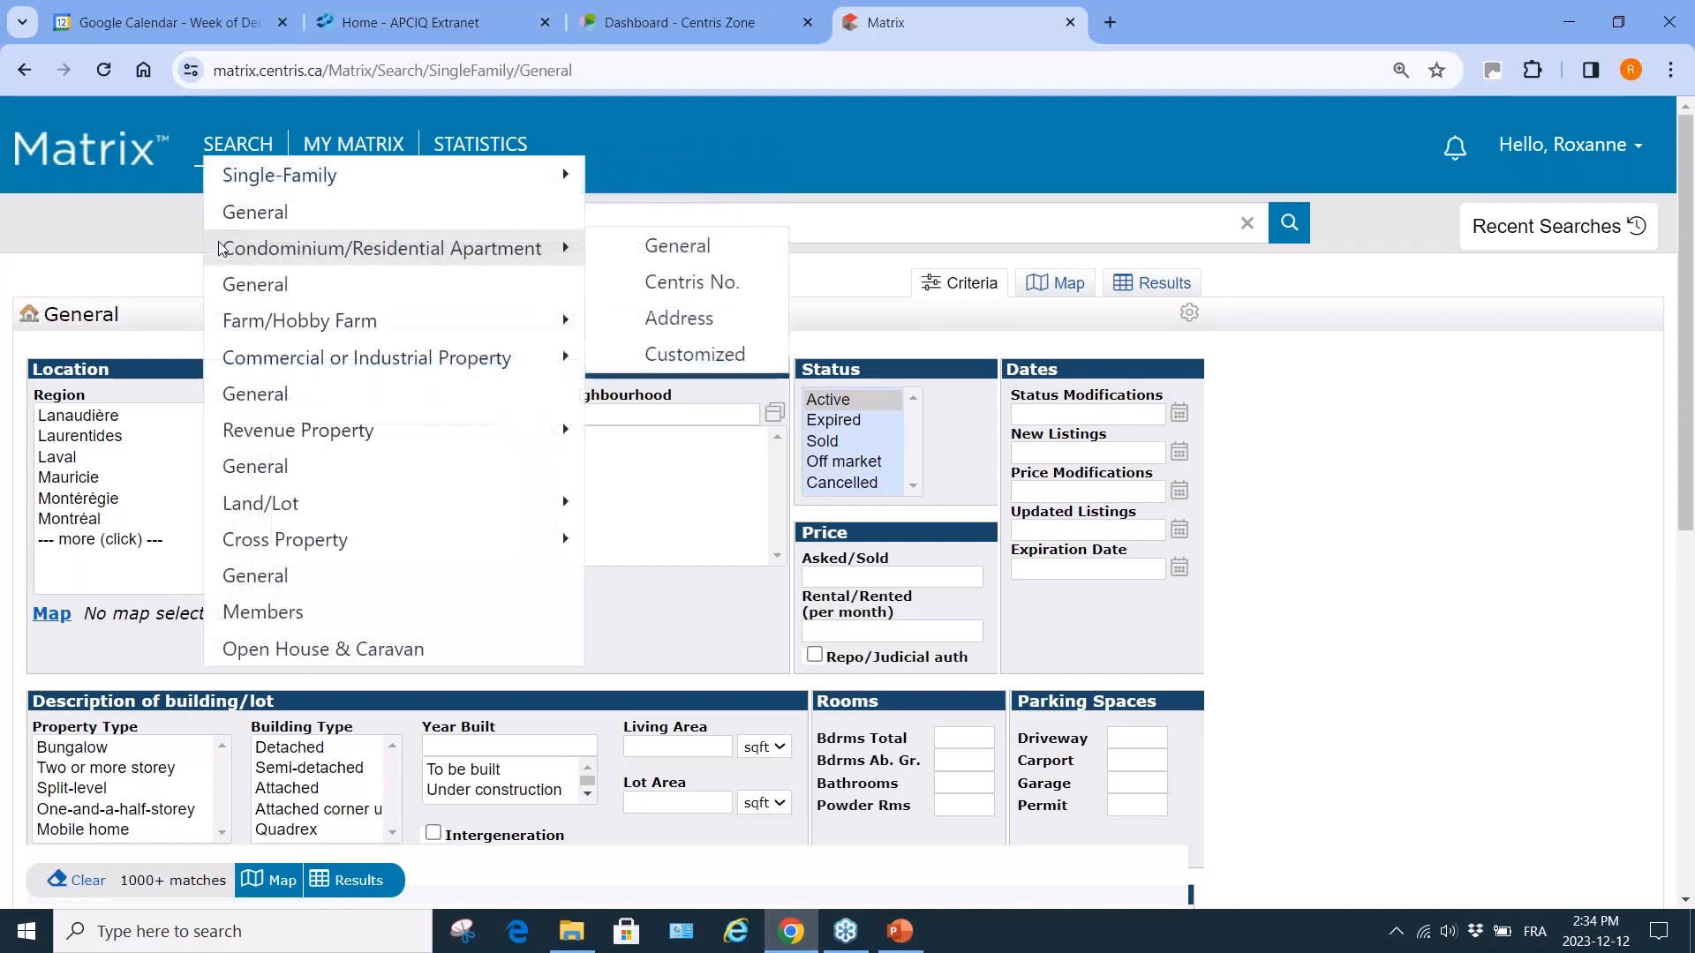
{"action": "left_click", "coordinate": [86, 541]}
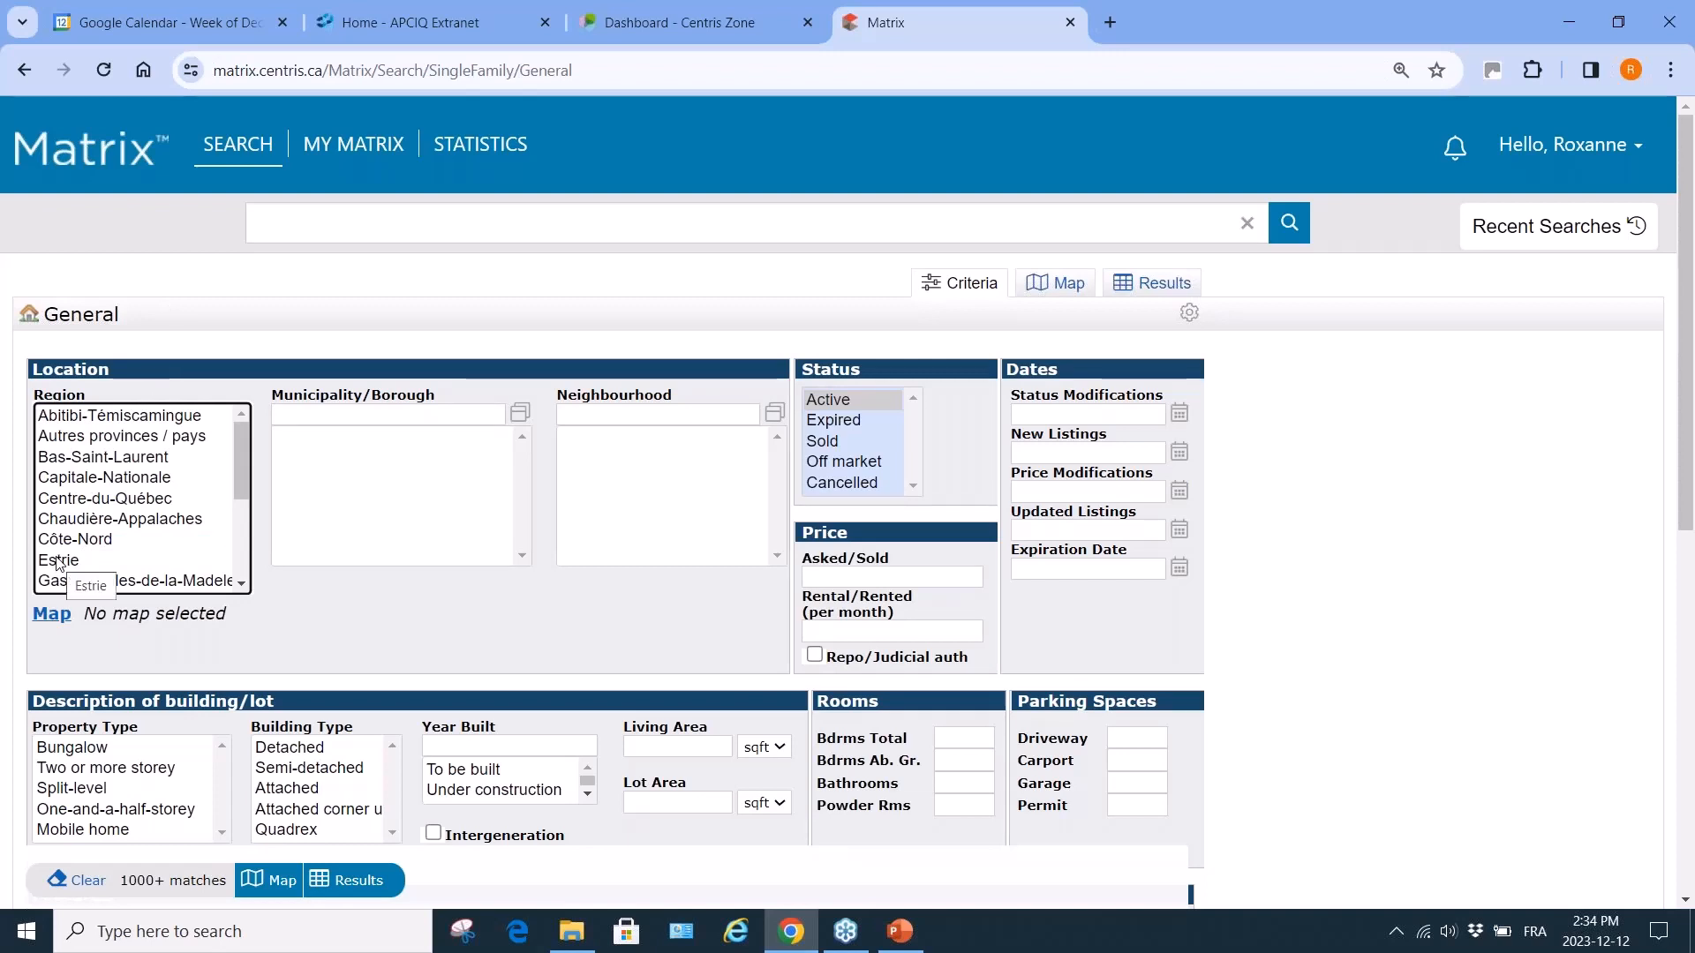
{"action": "left_click", "coordinate": [59, 562]}
{"action": "scroll", "coordinate": [315, 580], "scroll_direction": "down", "scroll_amount": 10}
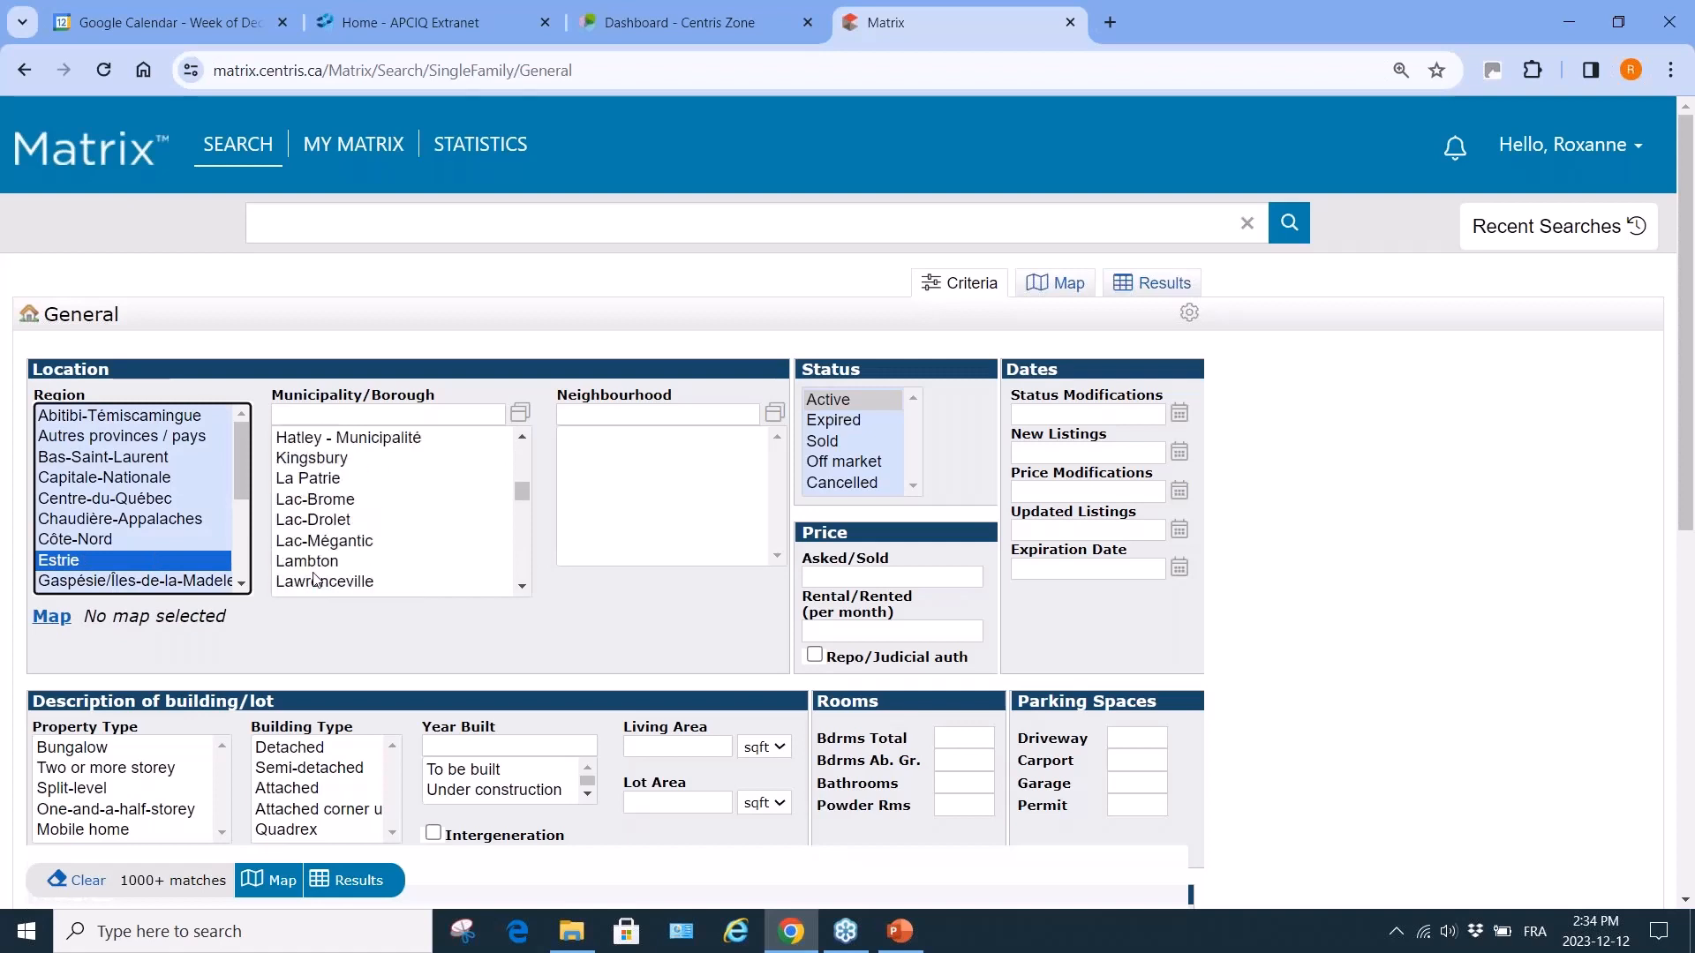
{"action": "scroll", "coordinate": [315, 580], "scroll_direction": "down", "scroll_amount": 10}
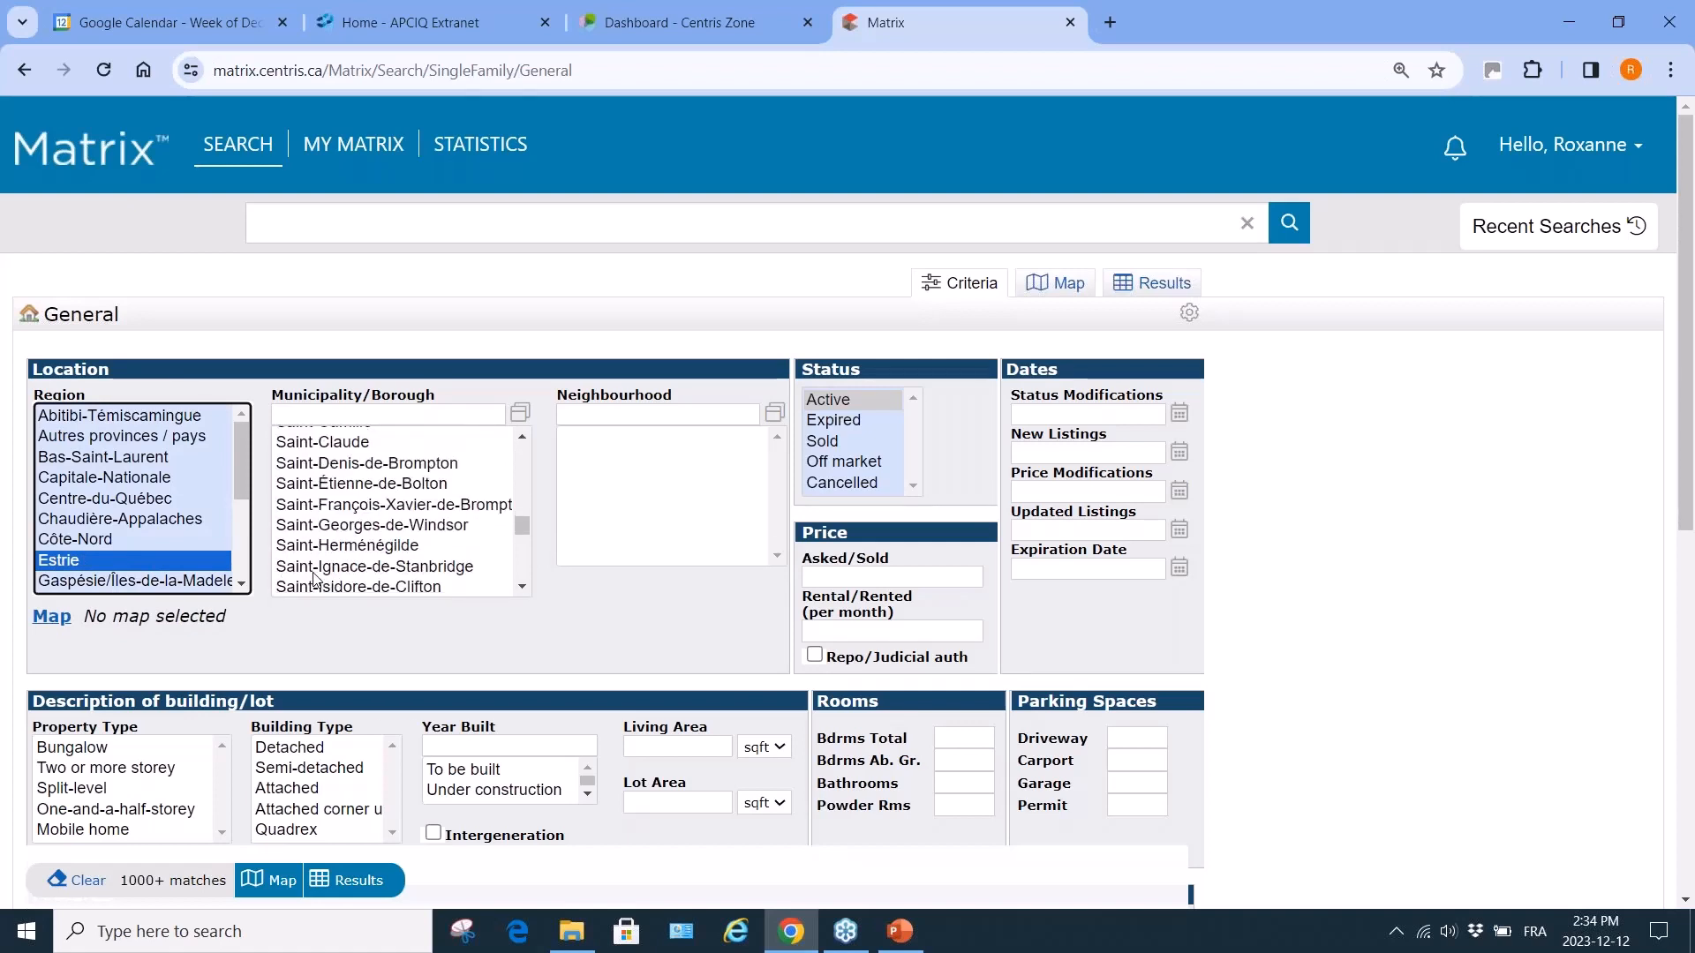
{"action": "scroll", "coordinate": [315, 580], "scroll_direction": "down", "scroll_amount": 10}
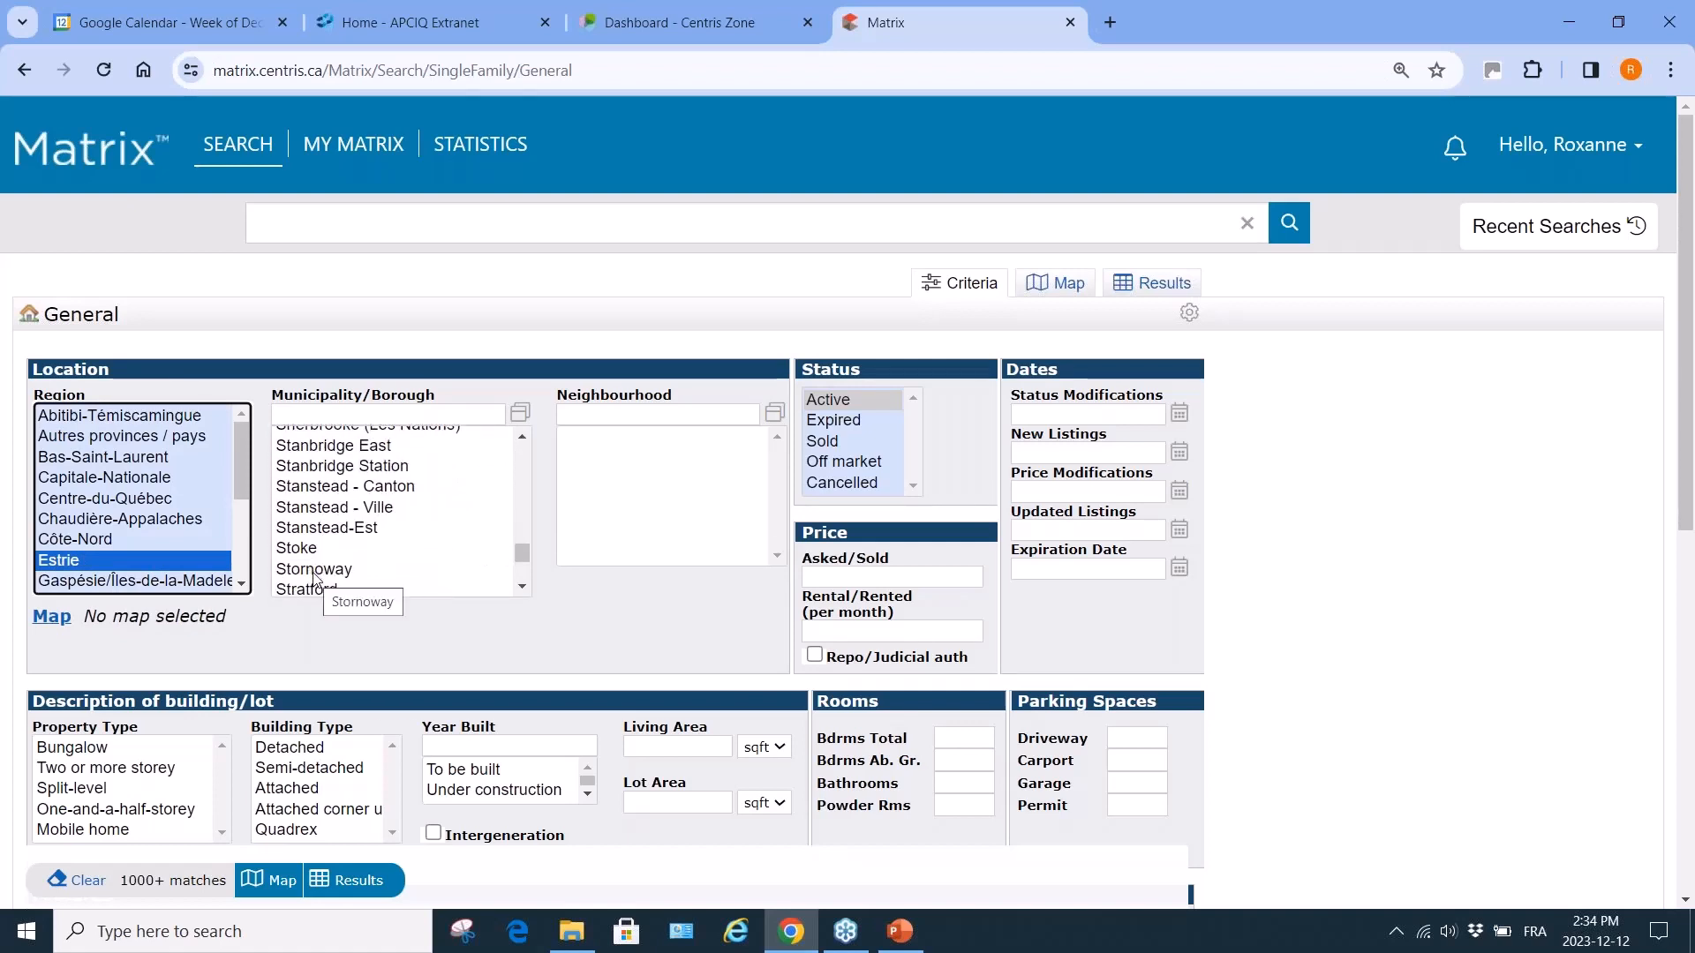
{"action": "scroll", "coordinate": [315, 580], "scroll_direction": "up", "scroll_amount": 3}
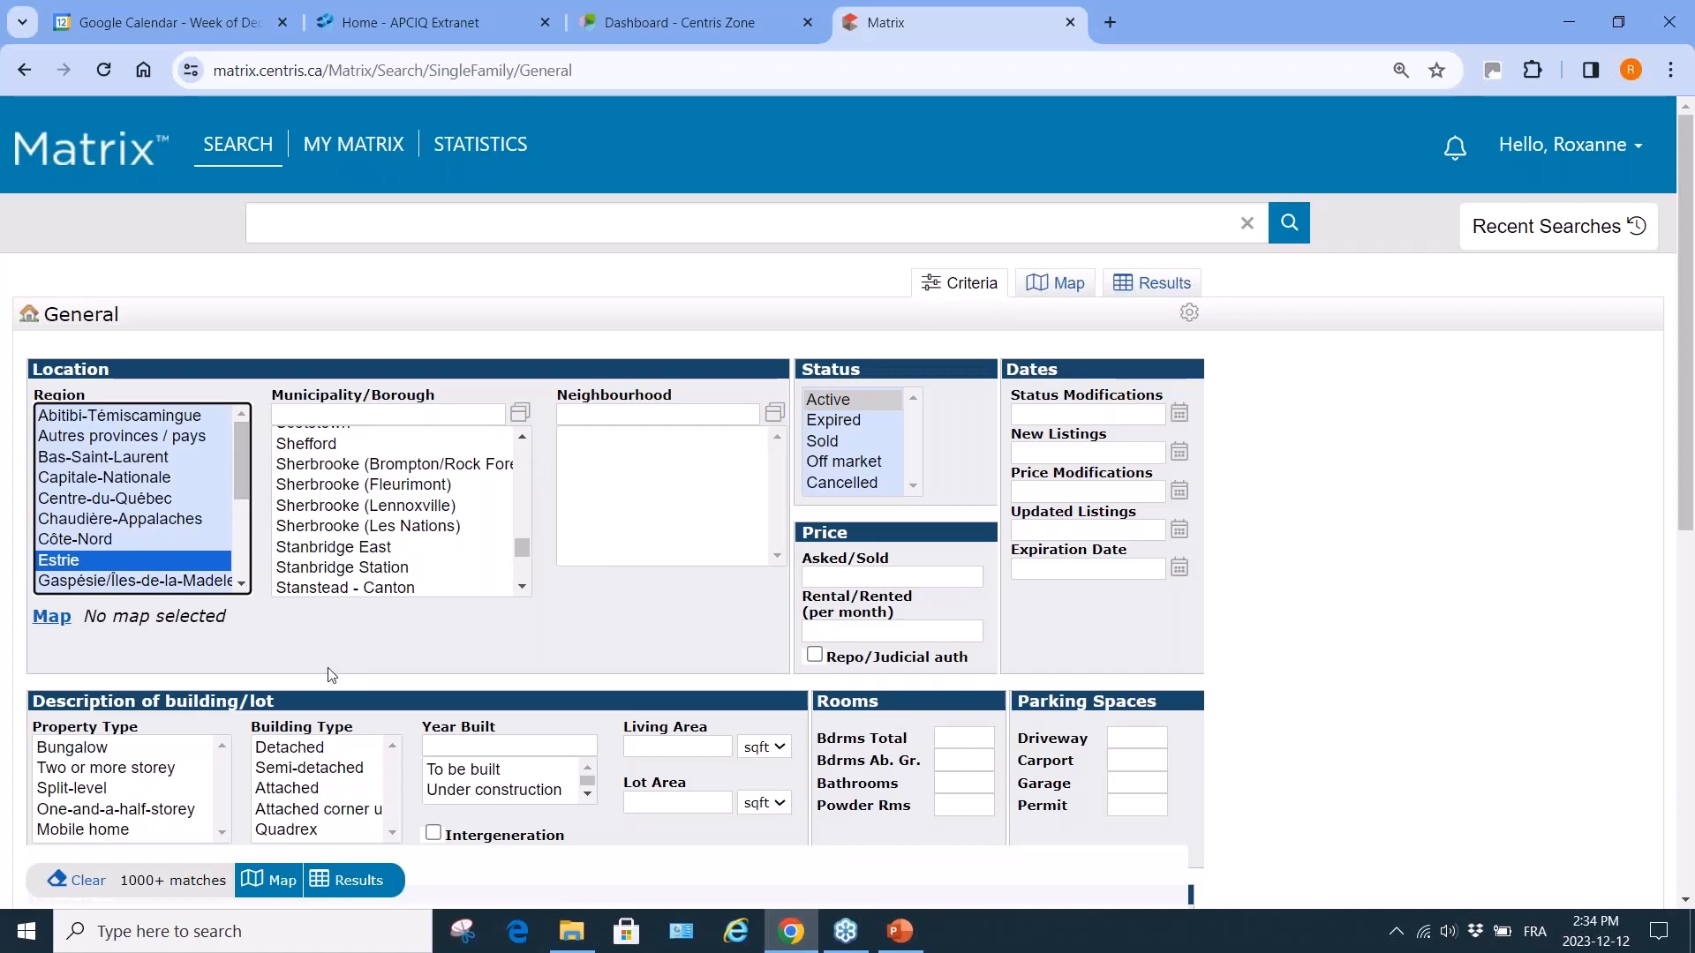
{"action": "left_click", "coordinate": [327, 643]}
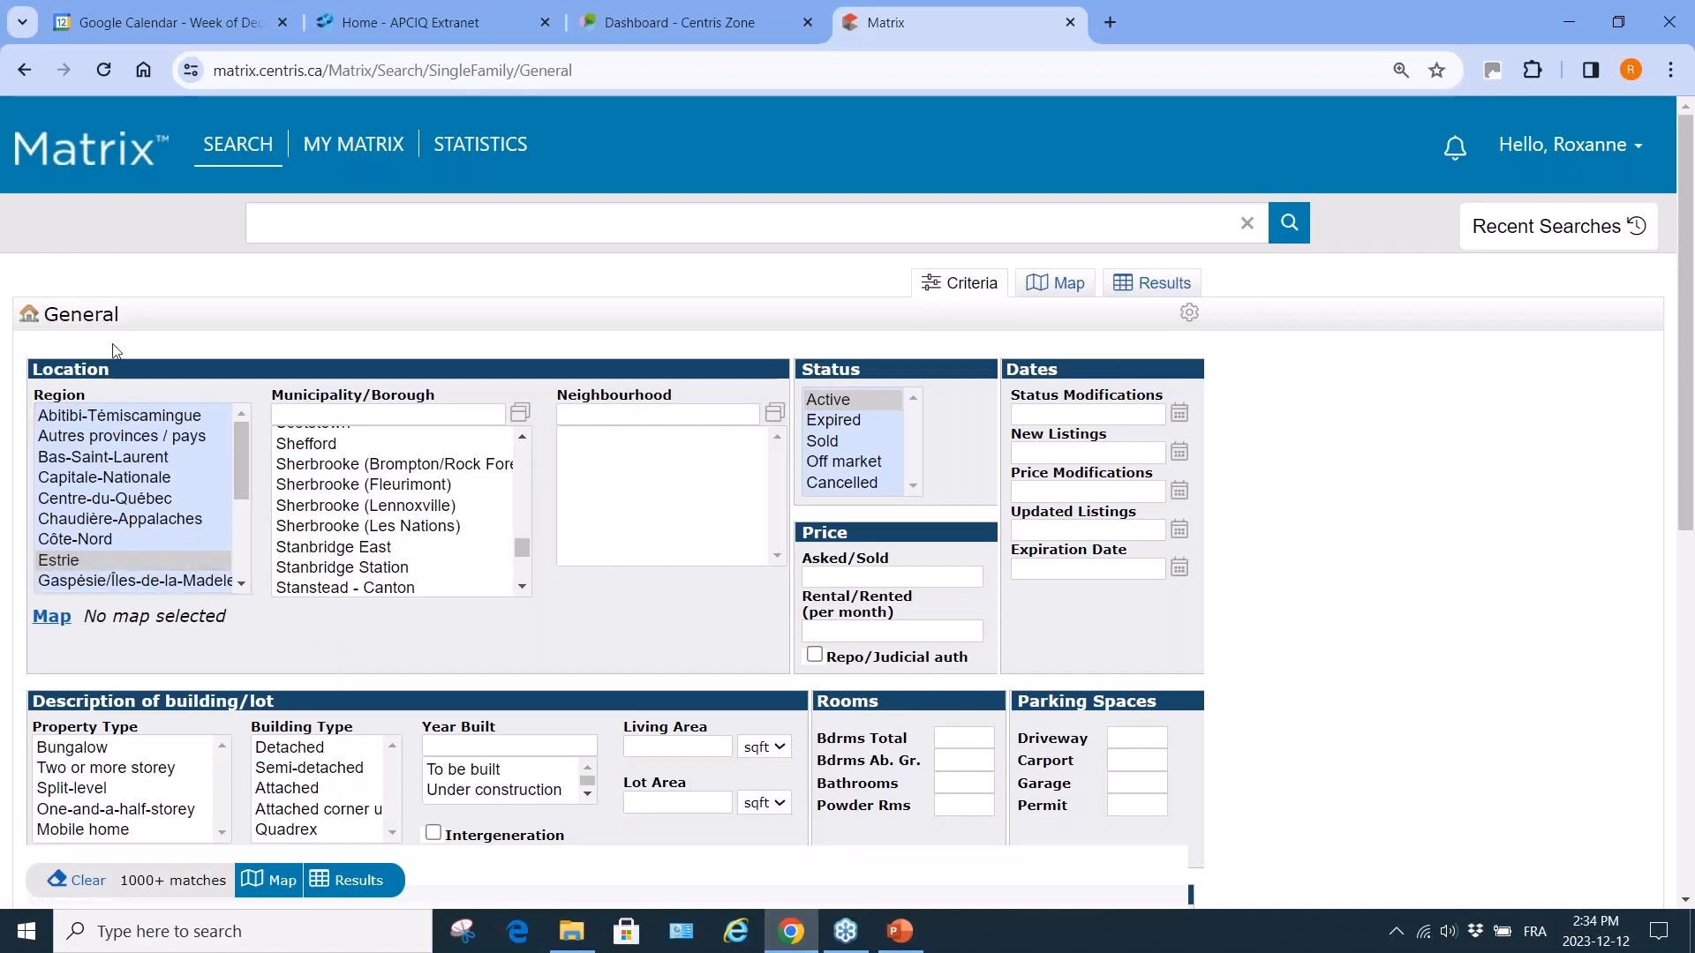
Reload a blank single-family form and select Montréal with Ahuntsic-Cartierville.
{"action": "mouse_move", "coordinate": [291, 175]}
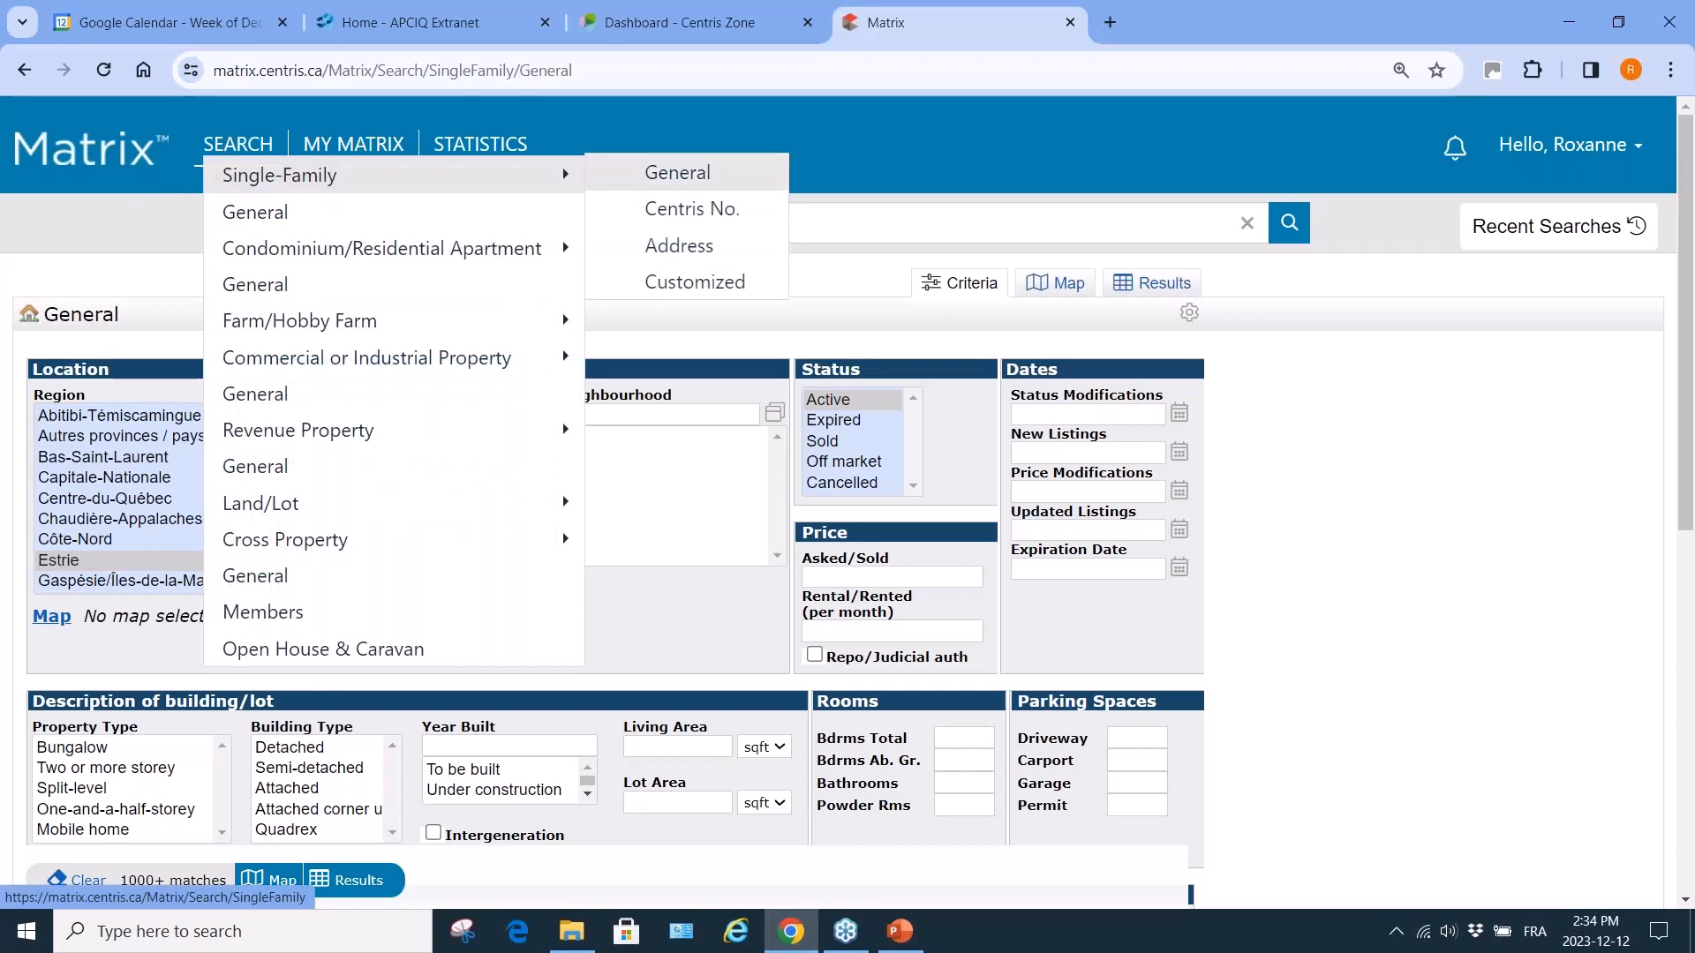
{"action": "left_click", "coordinate": [676, 172]}
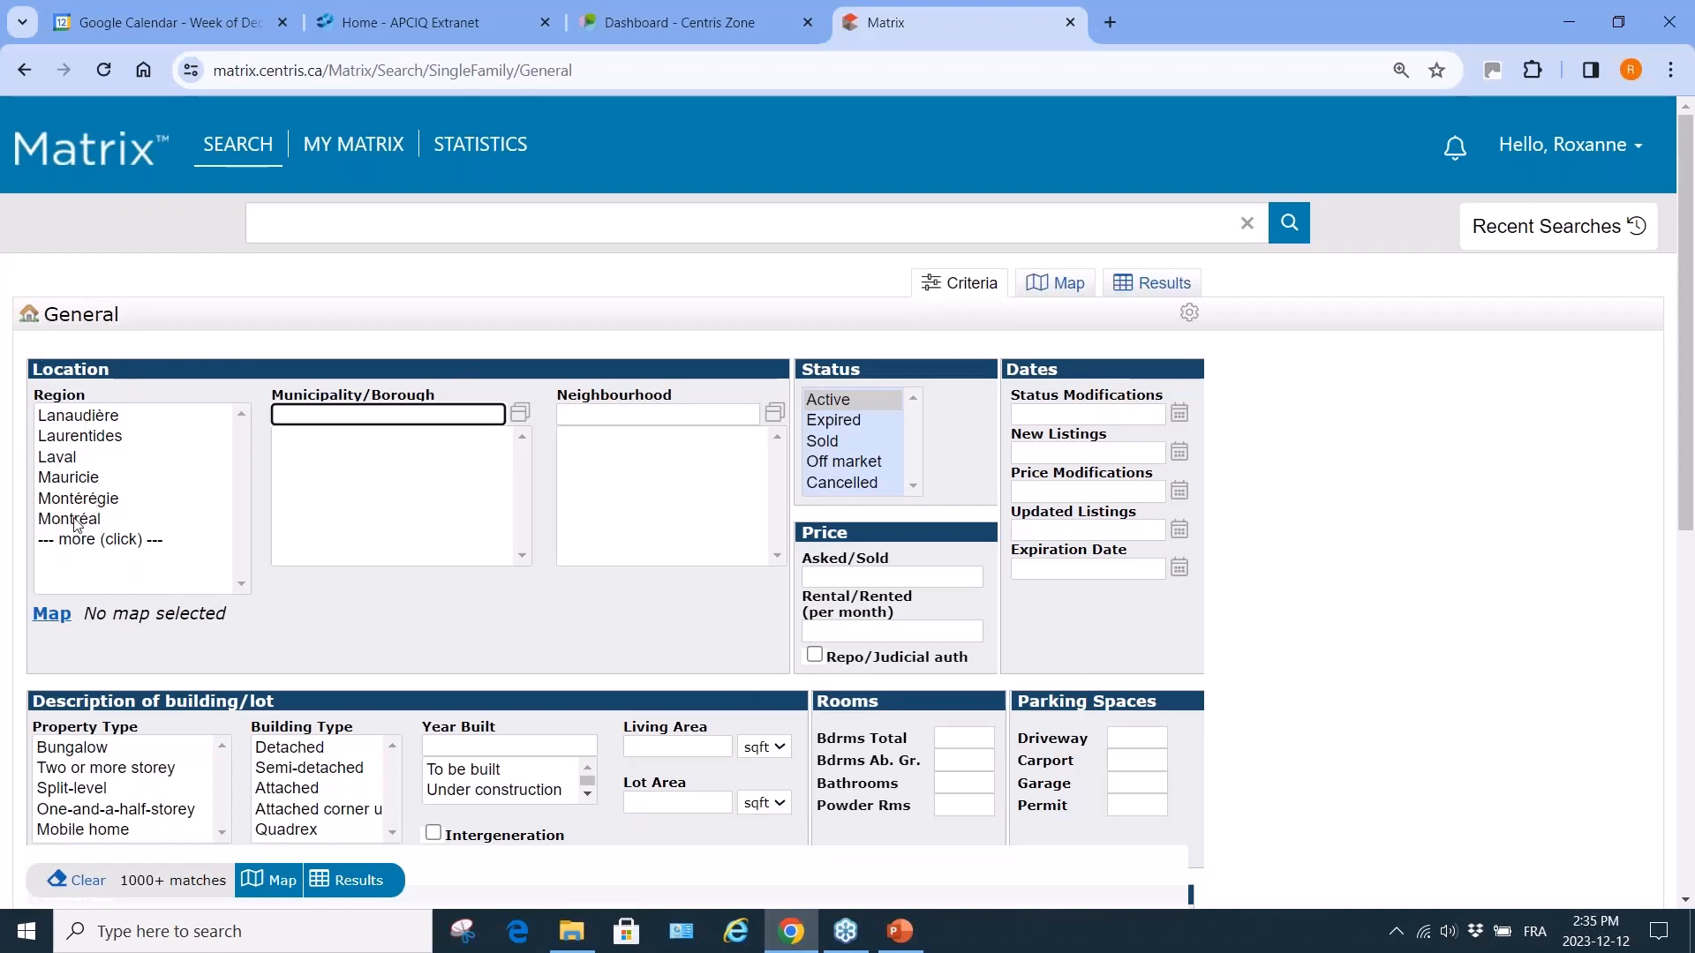
{"action": "left_click", "coordinate": [74, 519]}
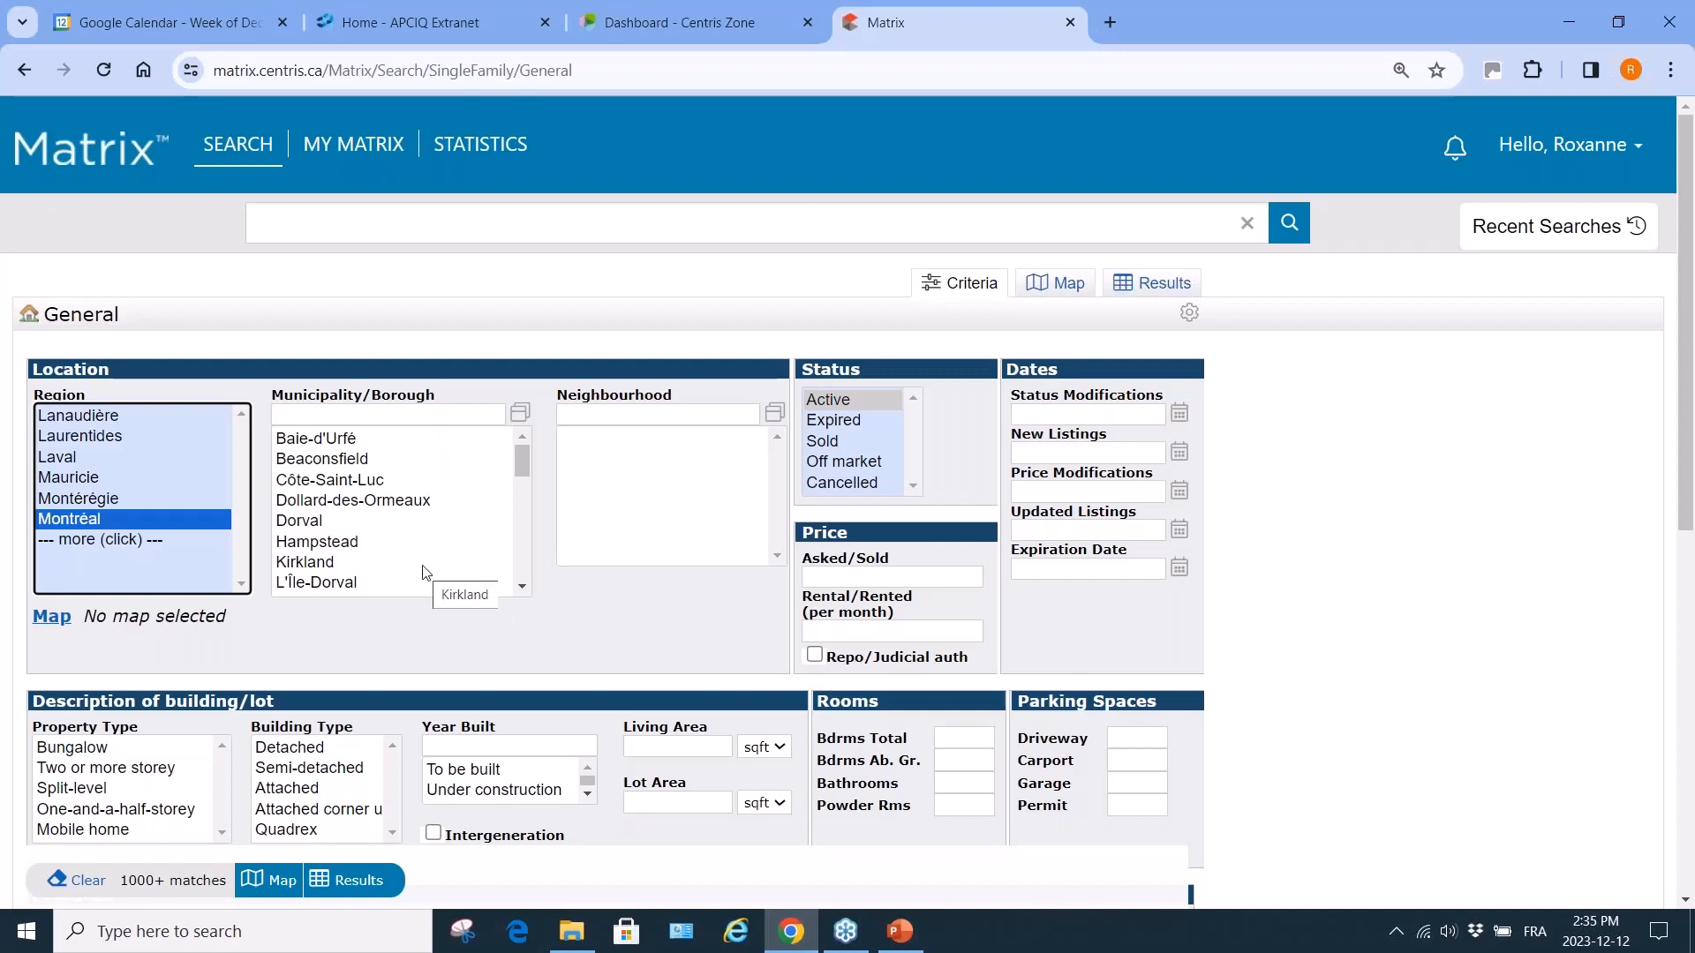
{"action": "scroll", "coordinate": [365, 552], "scroll_direction": "down", "scroll_amount": 5}
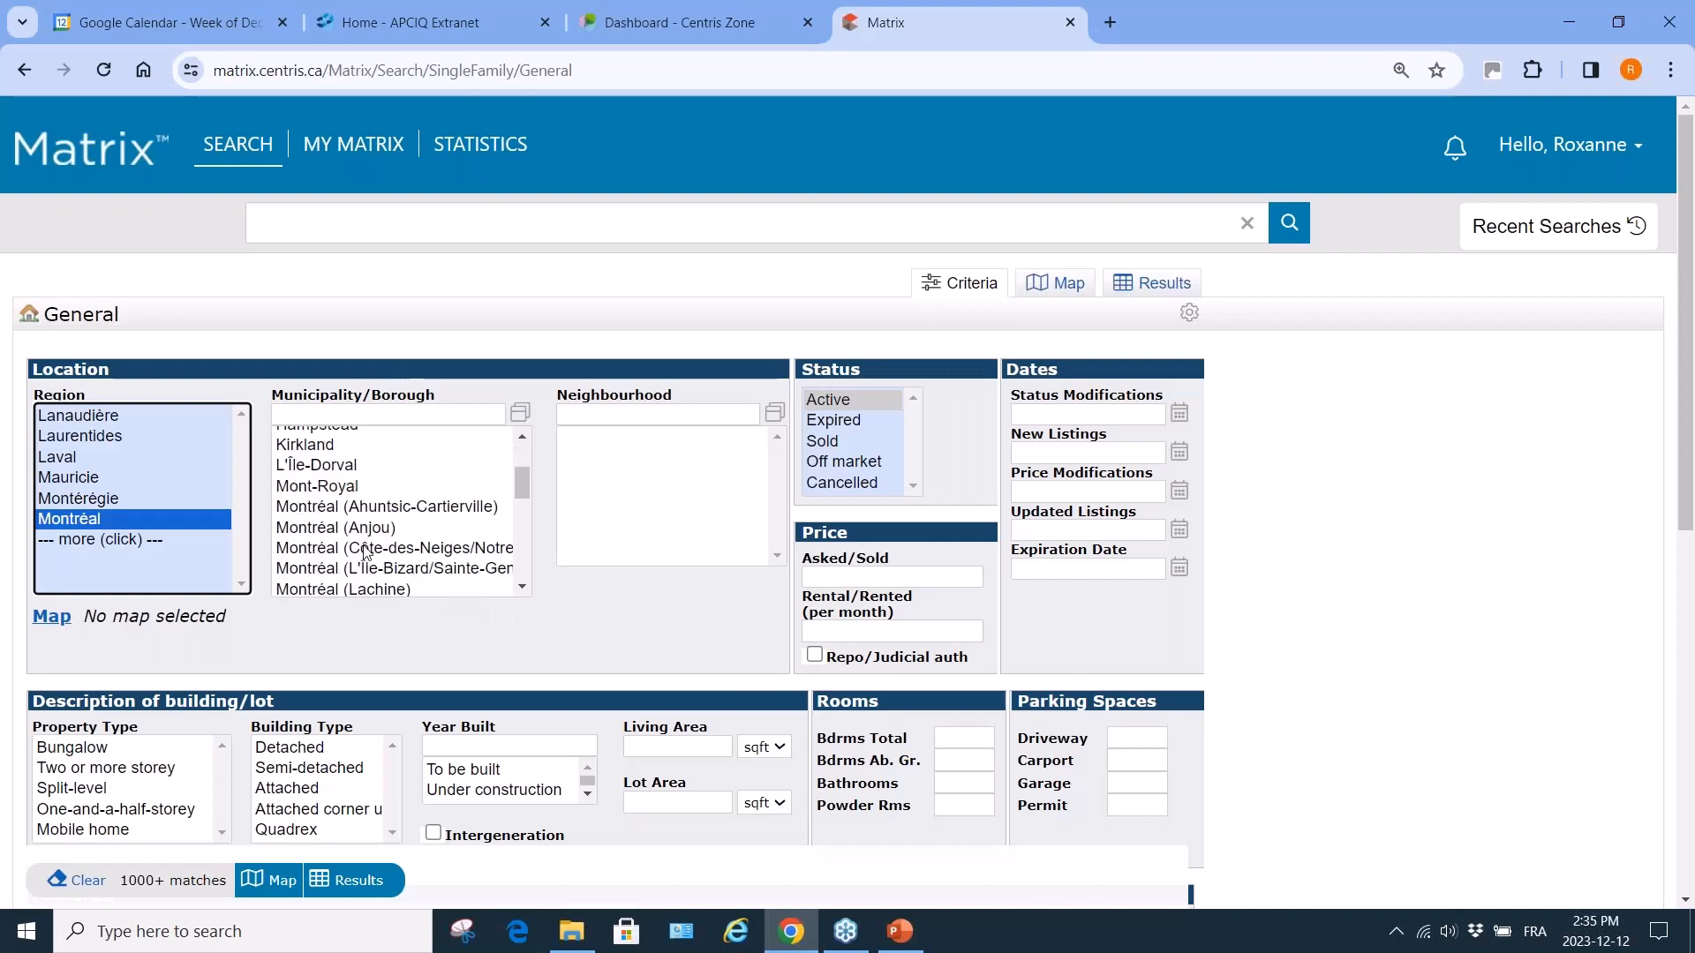
{"action": "scroll", "coordinate": [365, 553], "scroll_direction": "up", "scroll_amount": 3}
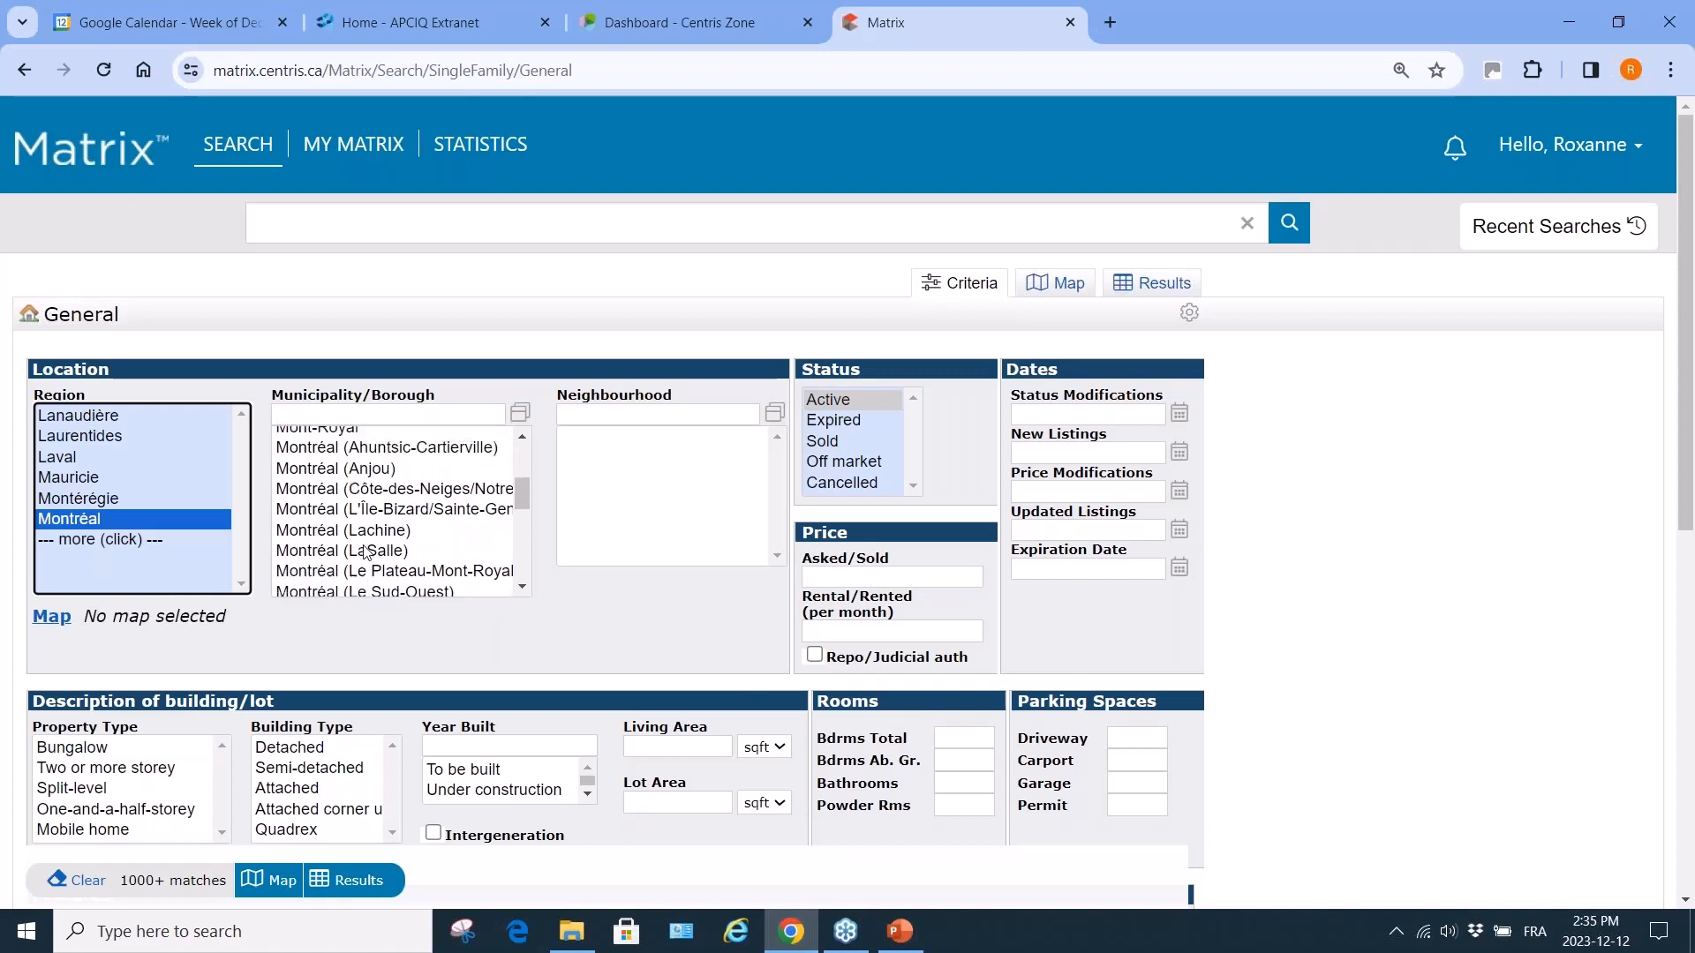
{"action": "left_click", "coordinate": [411, 459]}
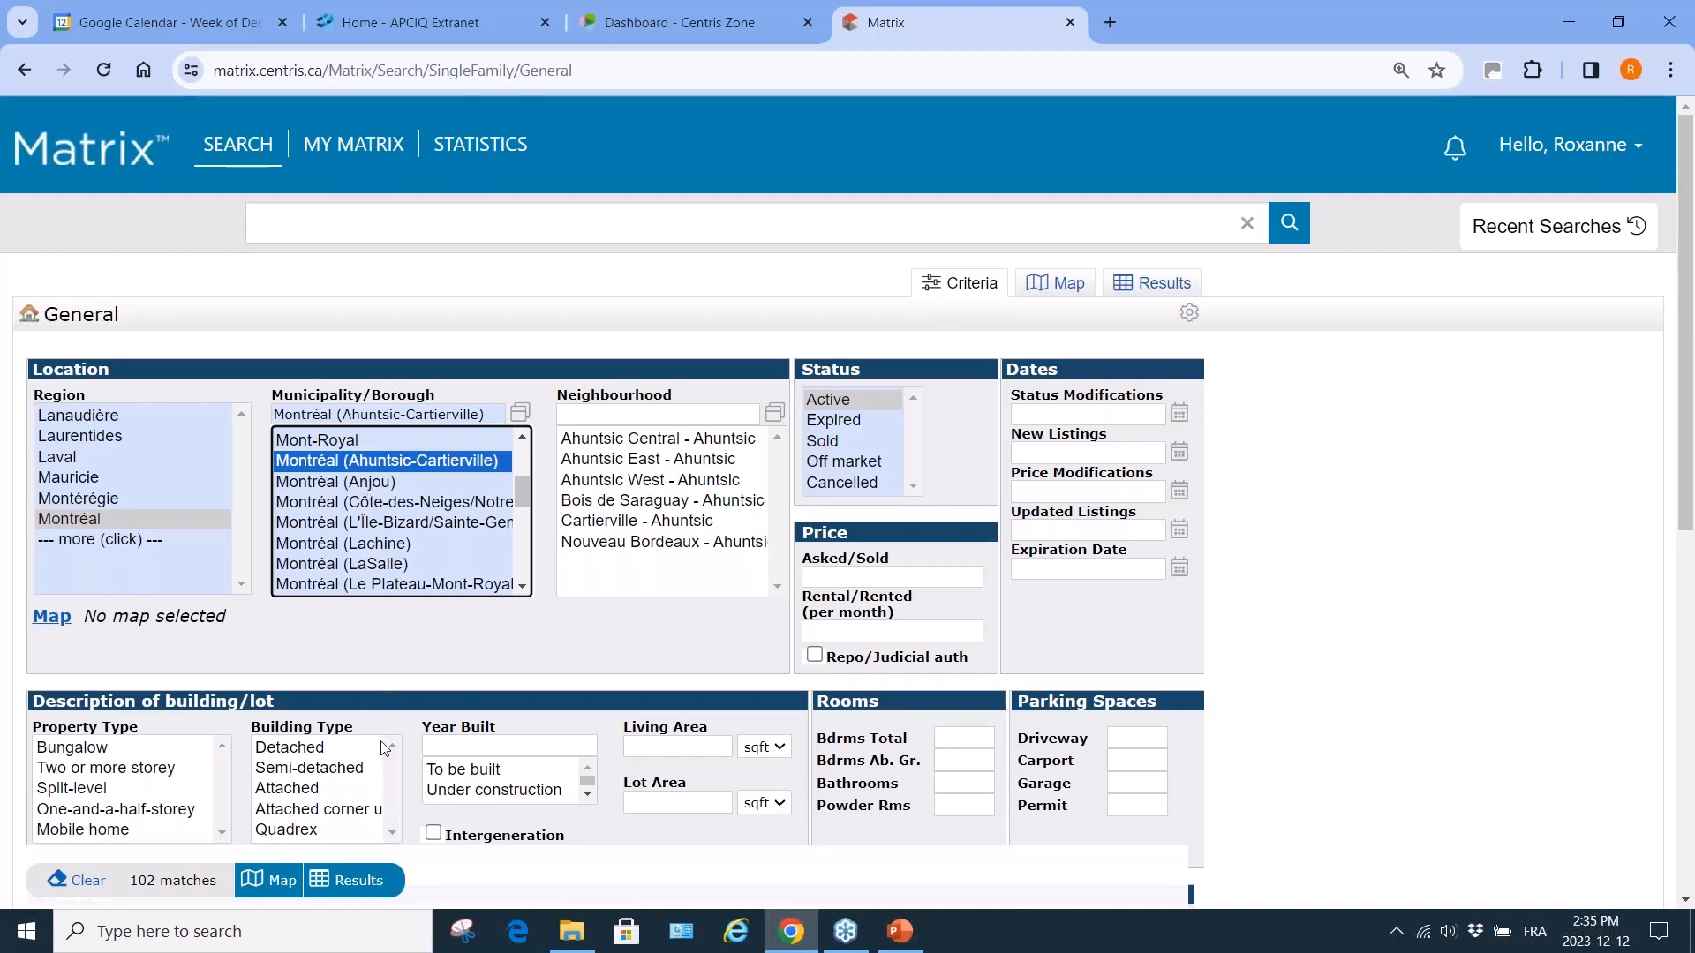
Add Anjou, Côte-des-Neiges and Laval, then deselect Laval and Montréal.
{"action": "left_click", "coordinate": [308, 482], "text": "ctrl"}
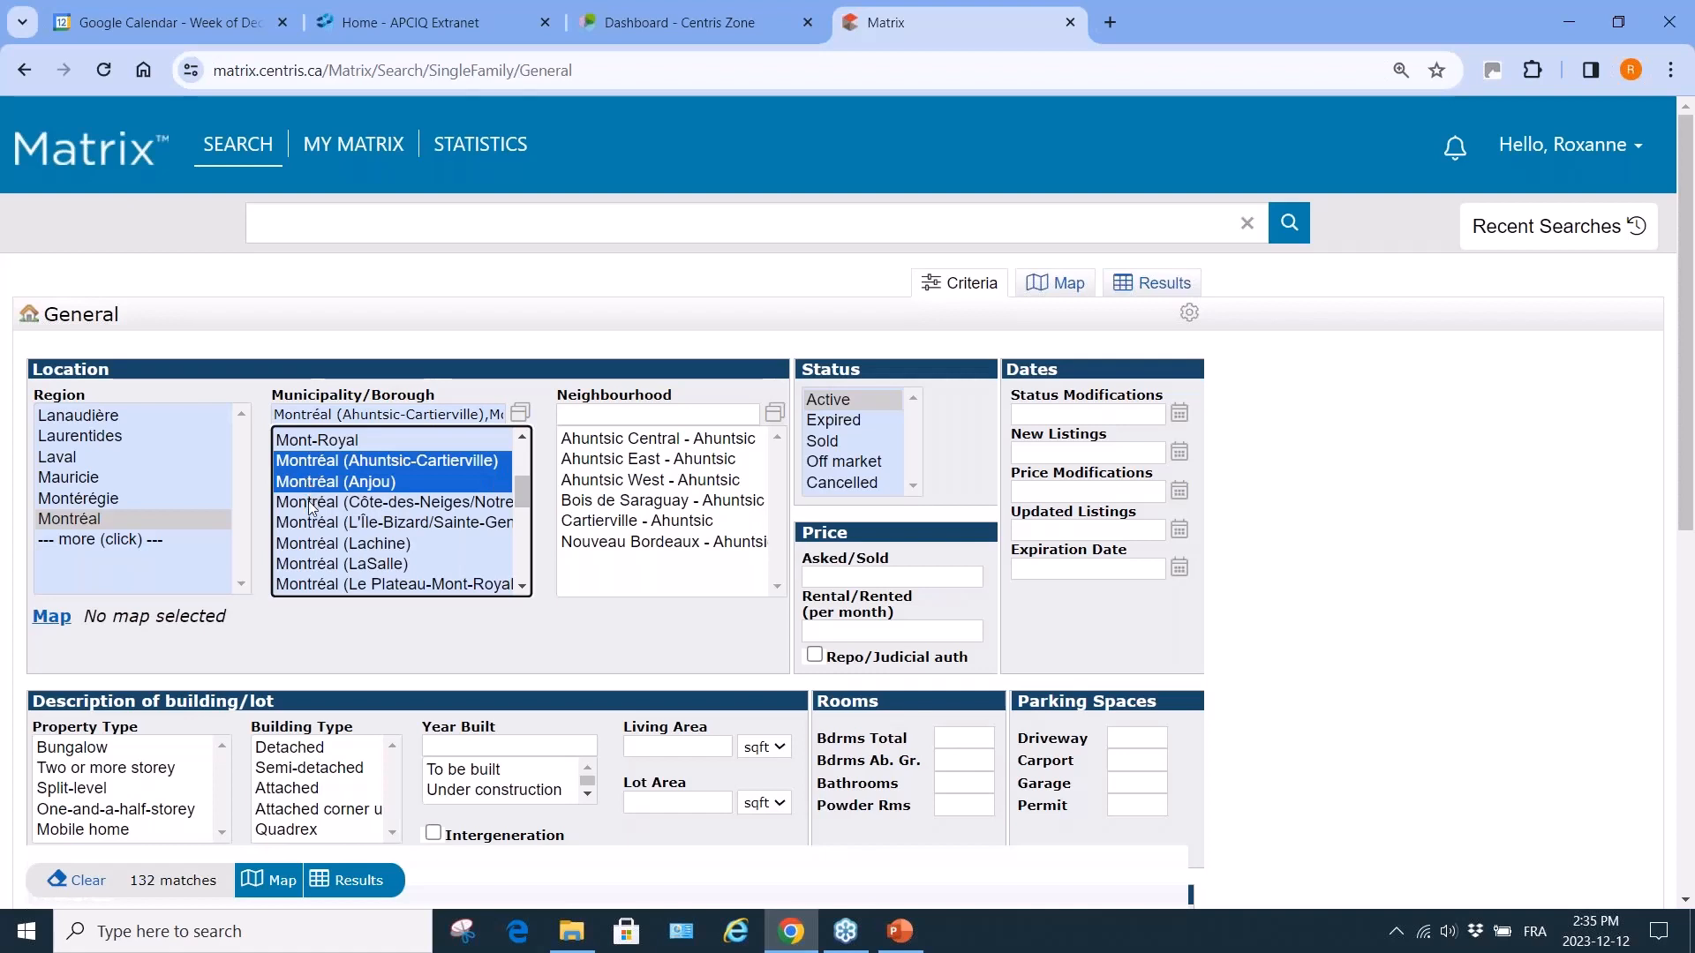
{"action": "left_click", "coordinate": [311, 502], "text": "ctrl"}
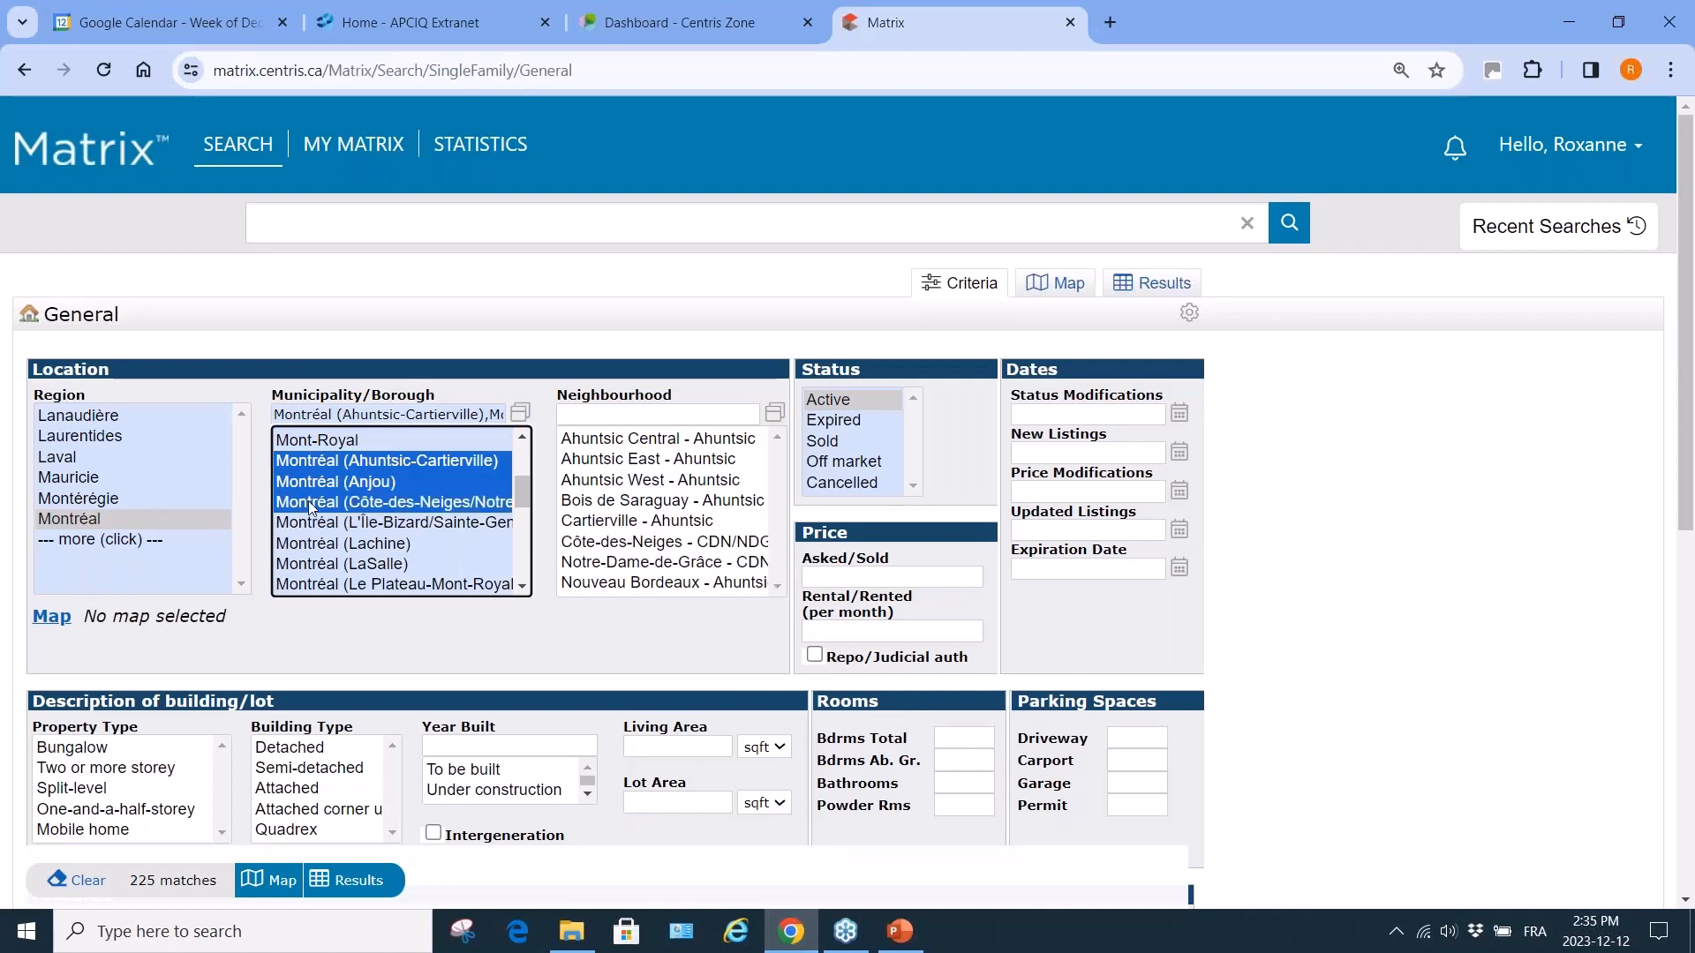
{"action": "left_click", "coordinate": [69, 458], "text": "ctrl"}
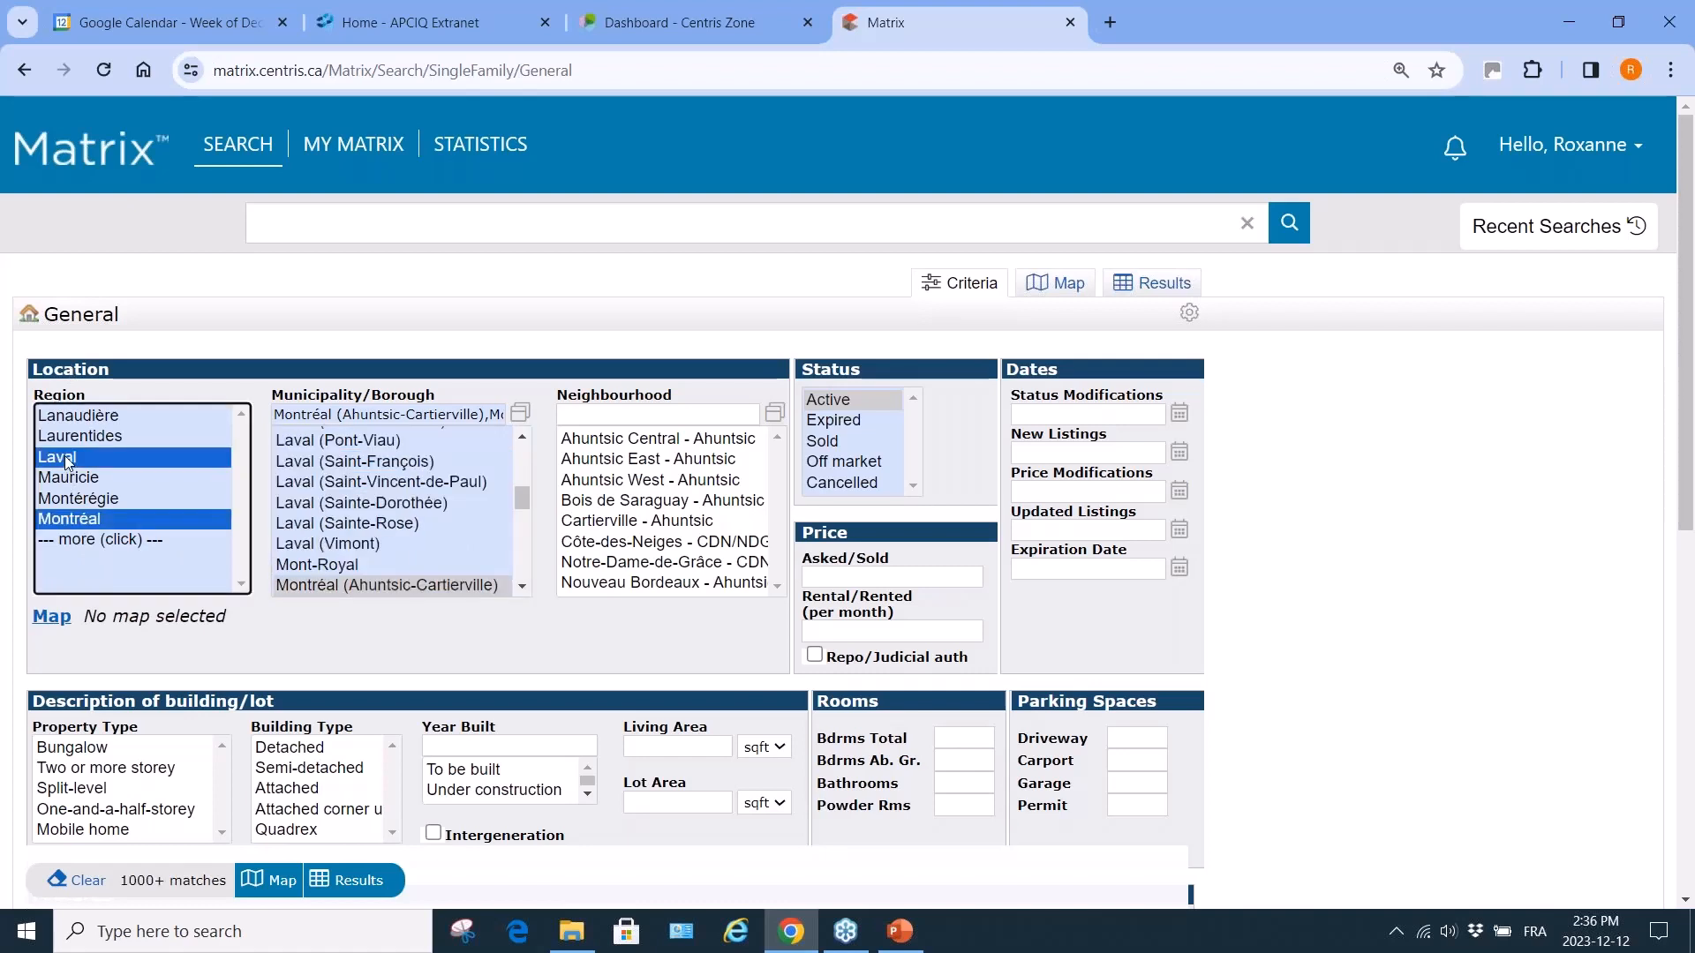
{"action": "left_click", "coordinate": [69, 458], "text": "ctrl"}
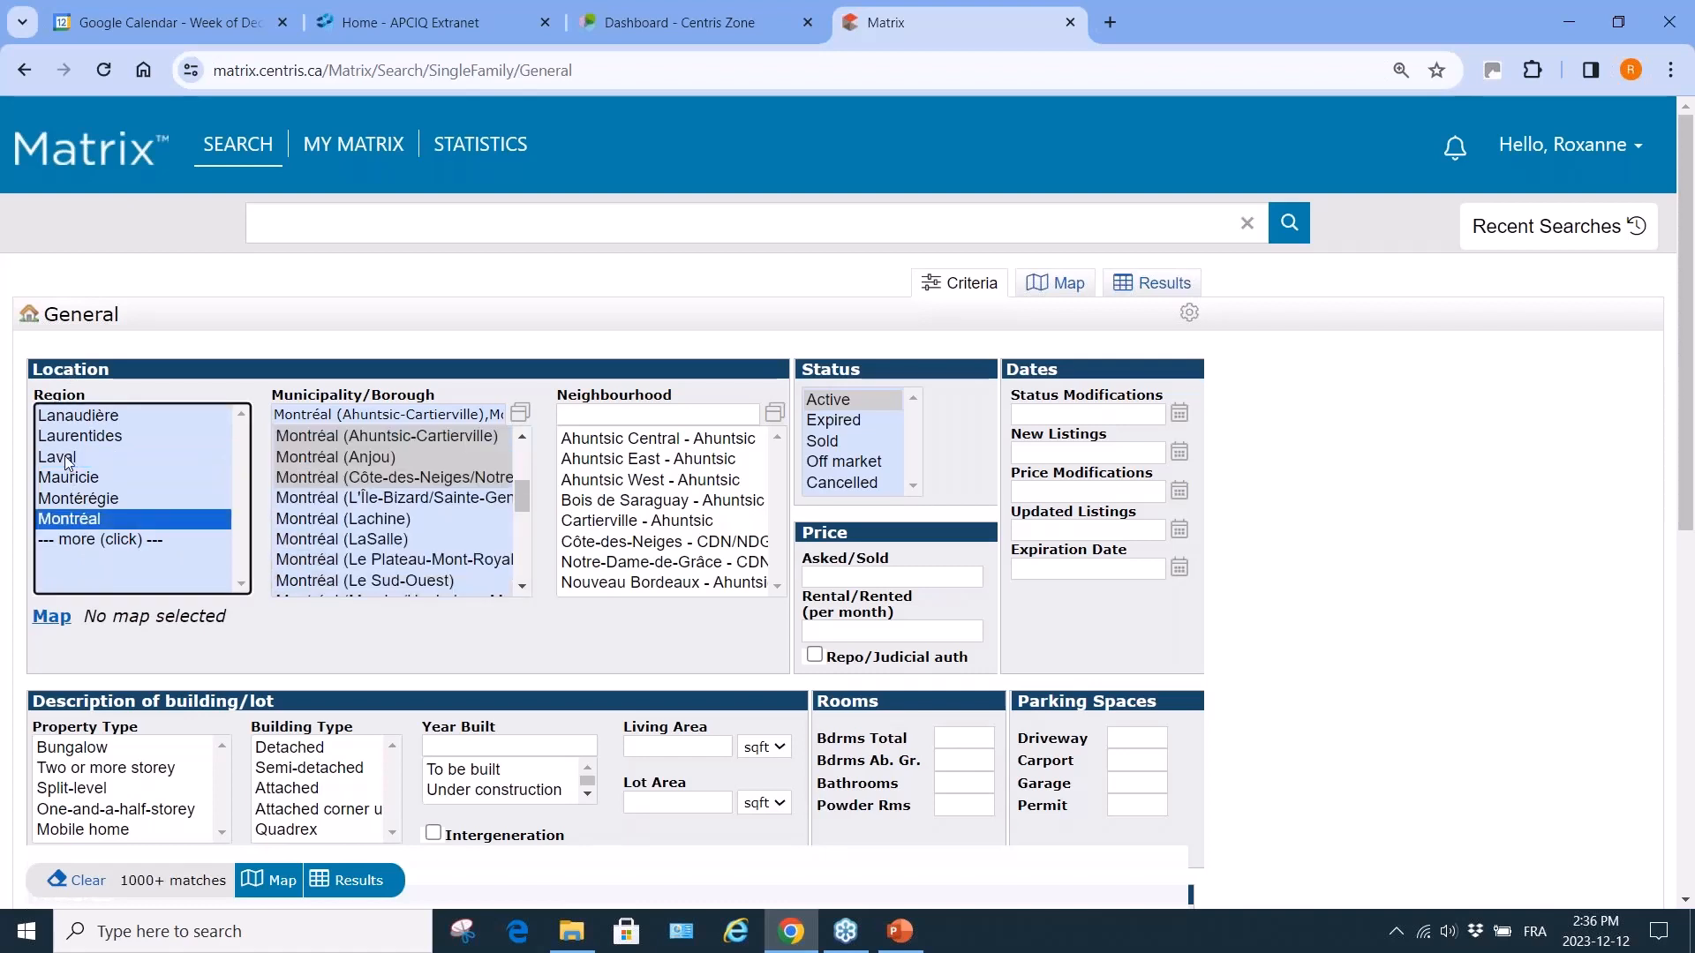
{"action": "left_click", "coordinate": [72, 519], "text": "ctrl"}
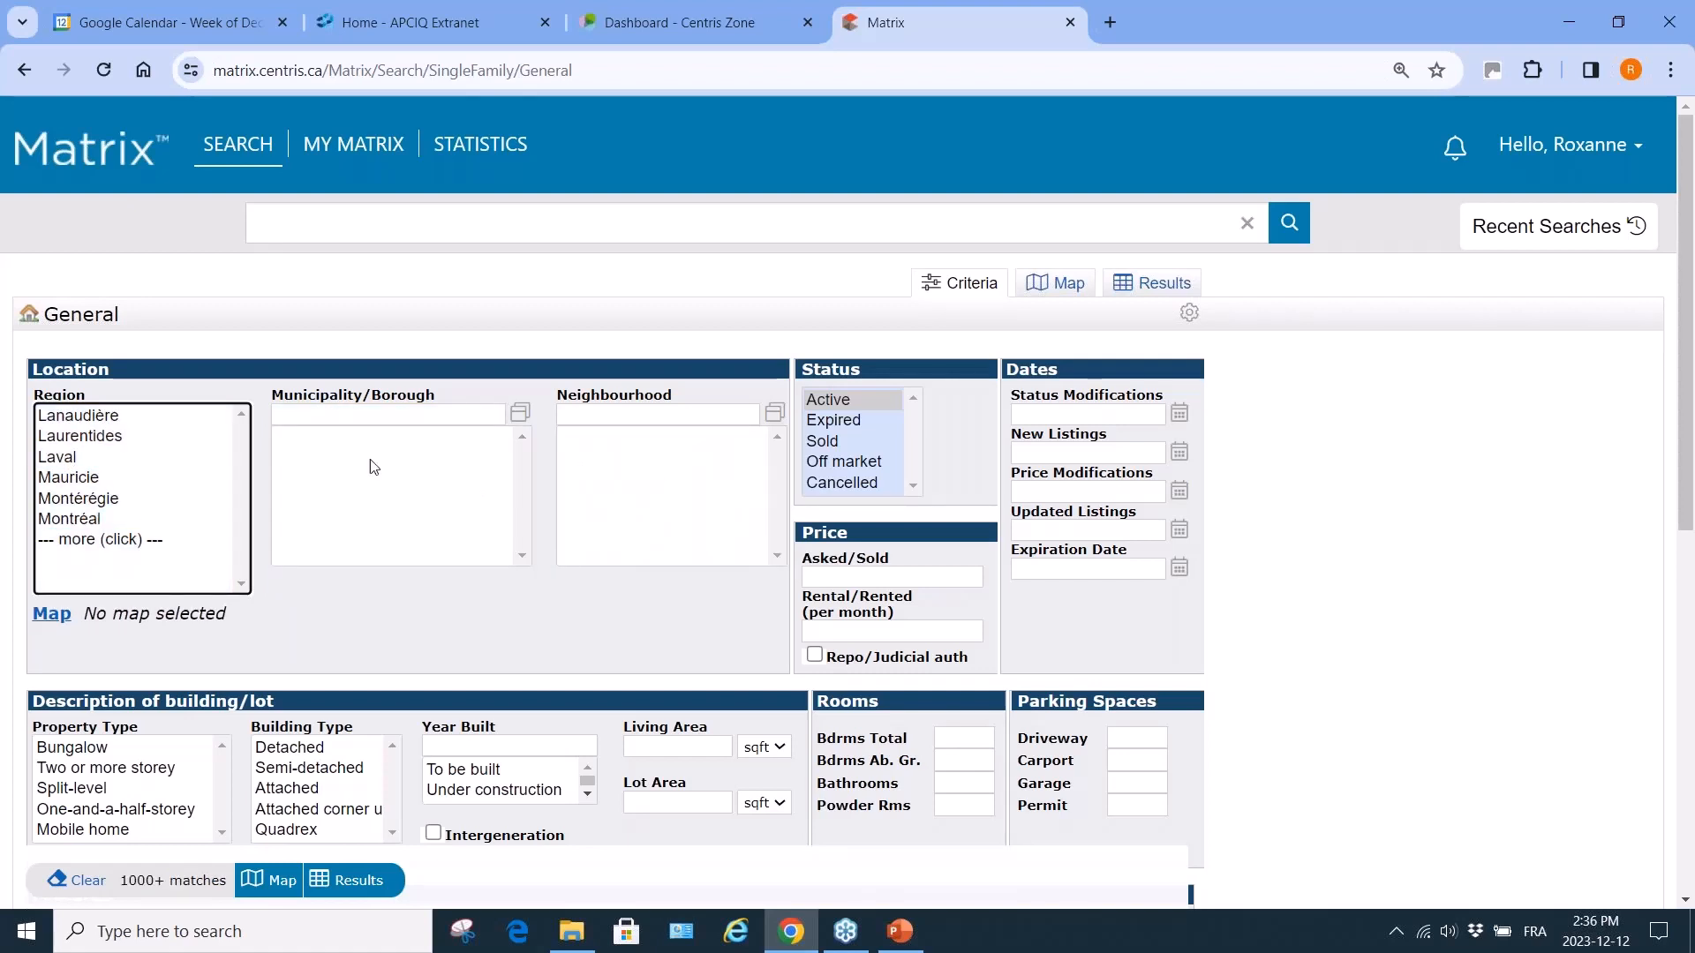
{"action": "left_click", "coordinate": [51, 616]}
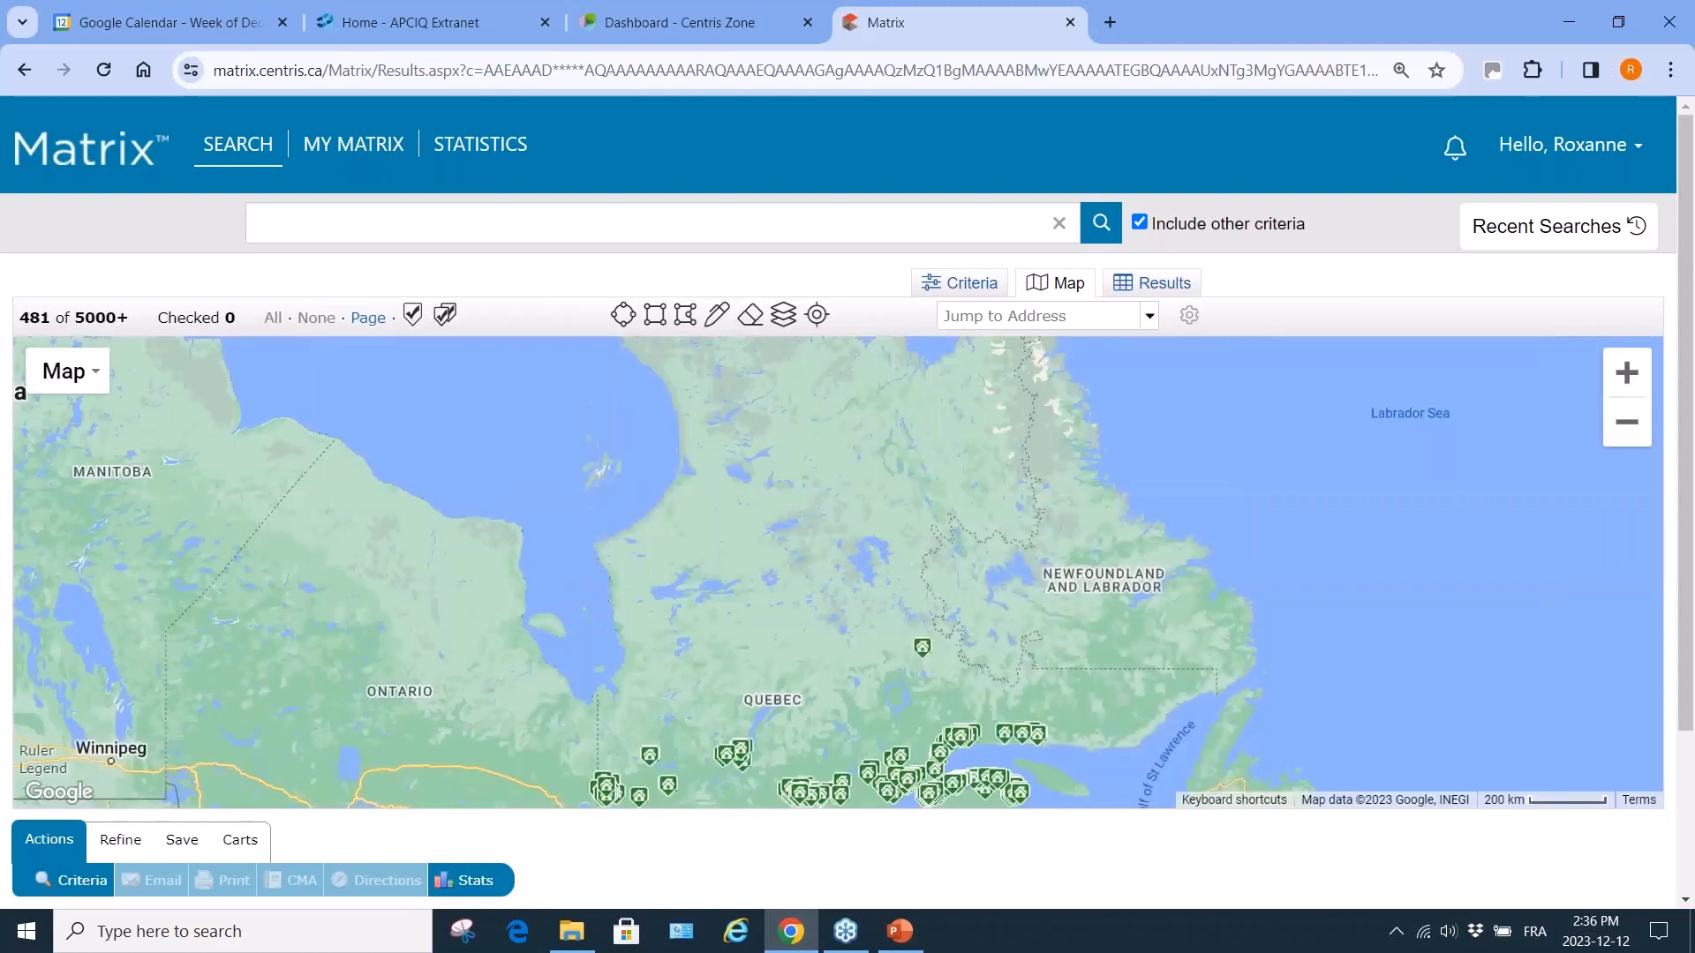
{"action": "left_click", "coordinate": [957, 313]}
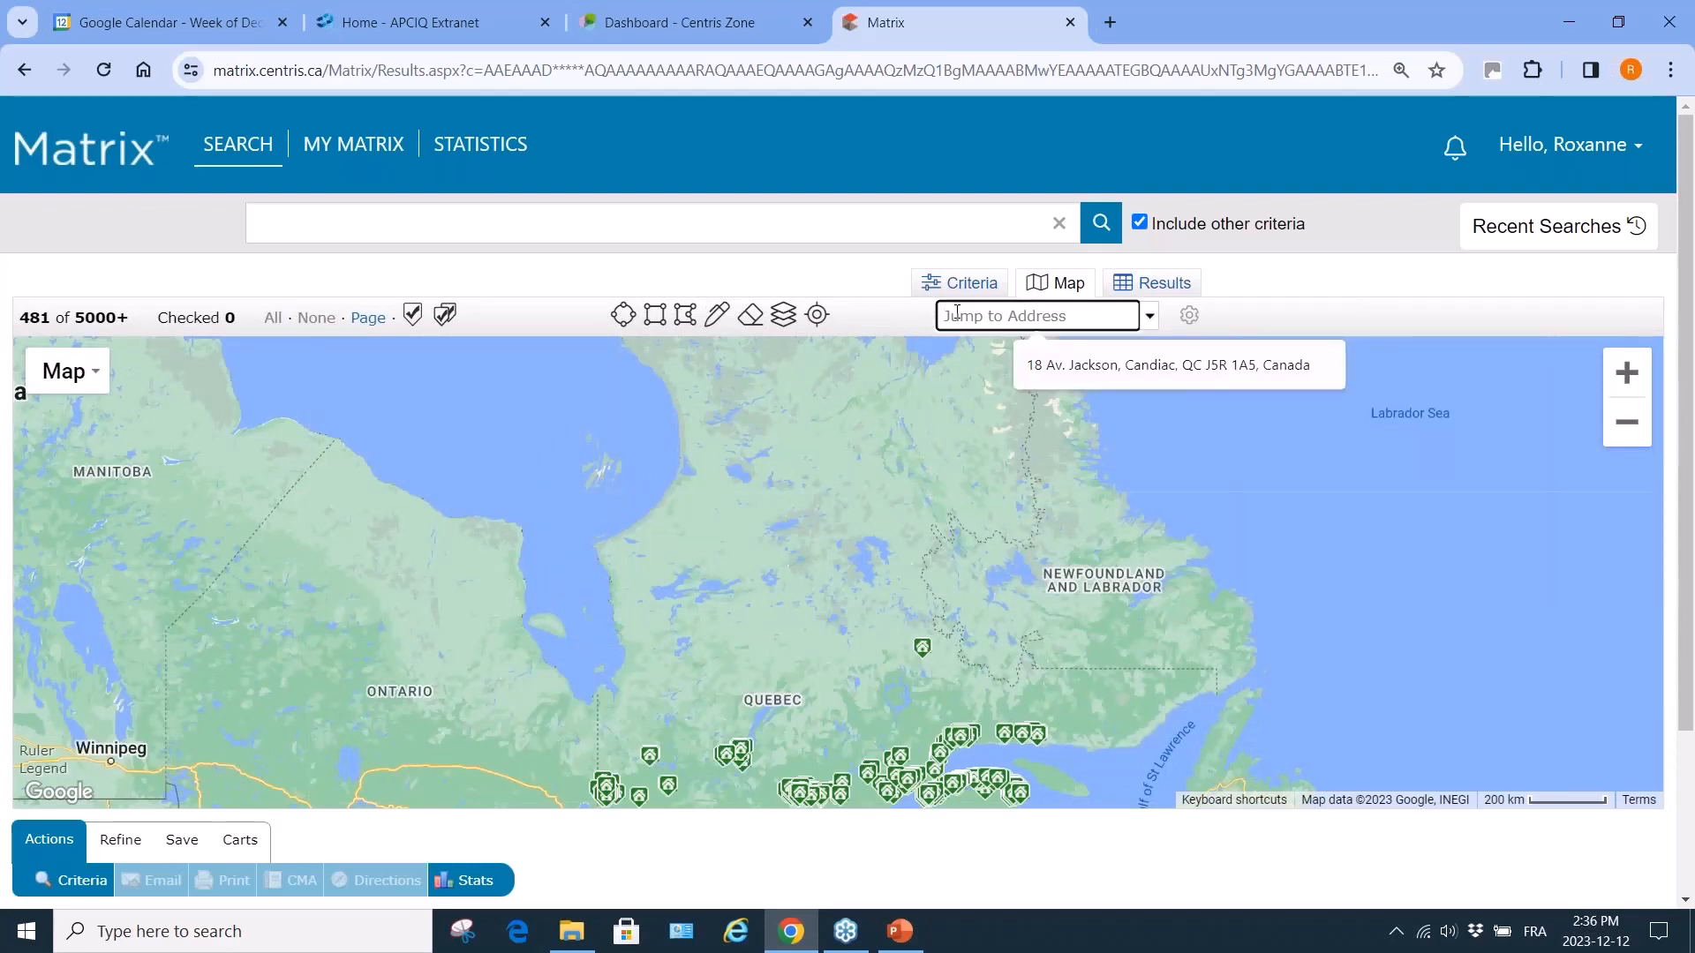
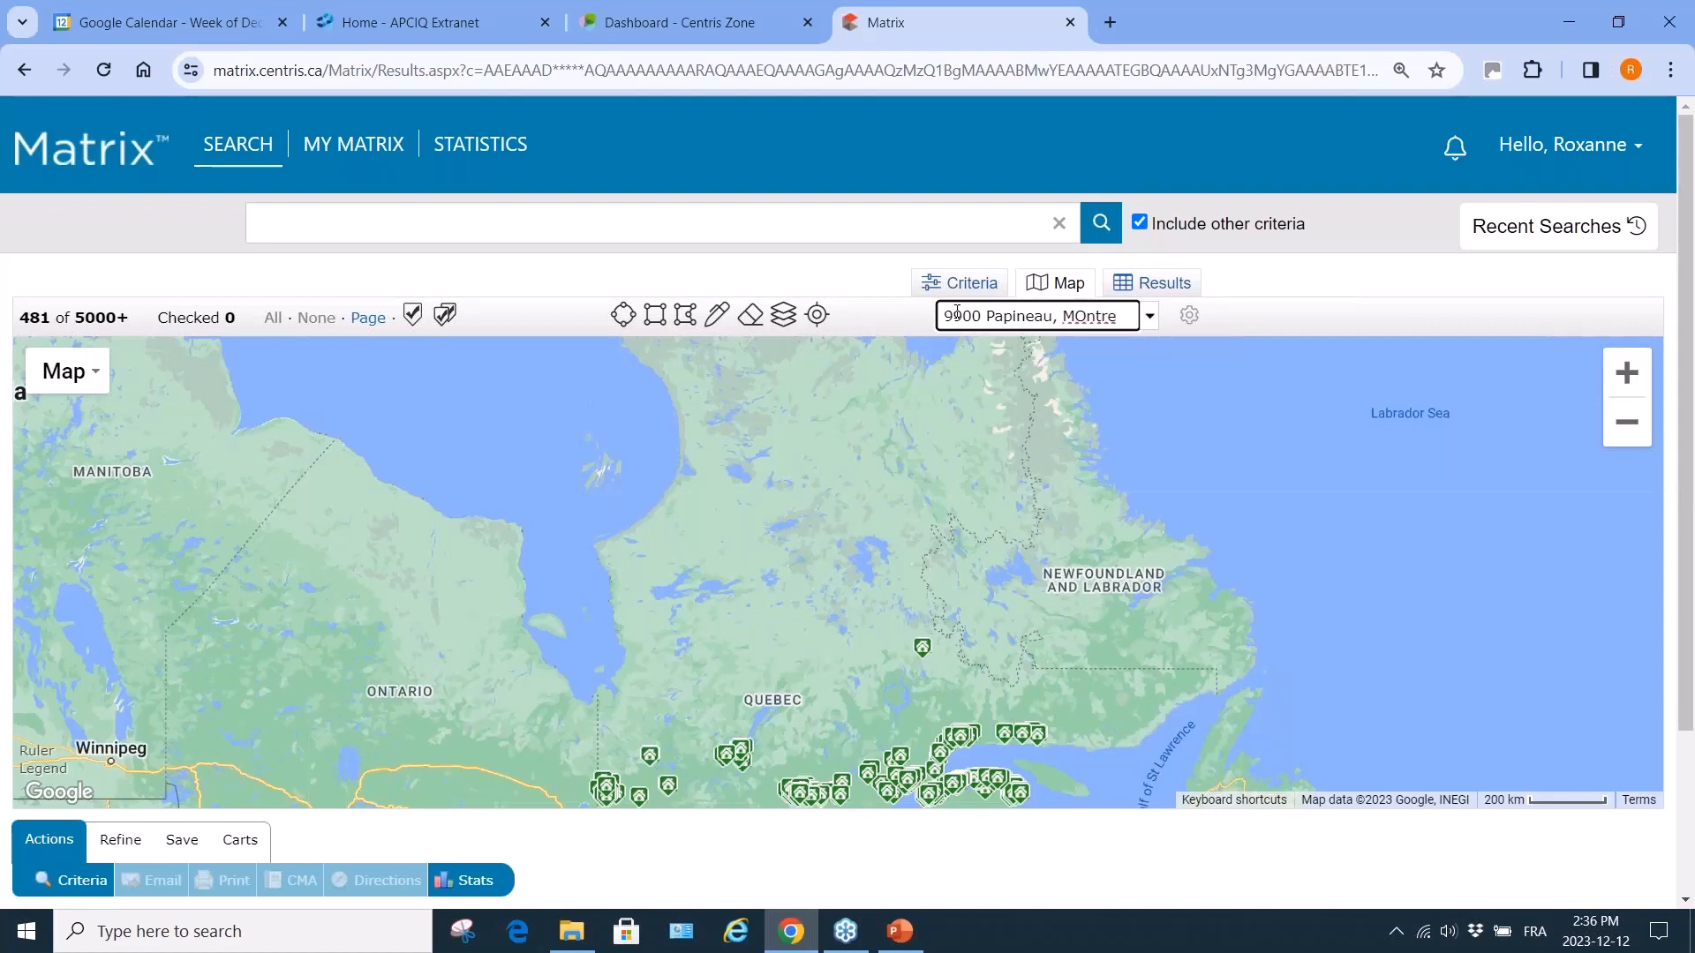
{"action": "key", "text": "Return"}
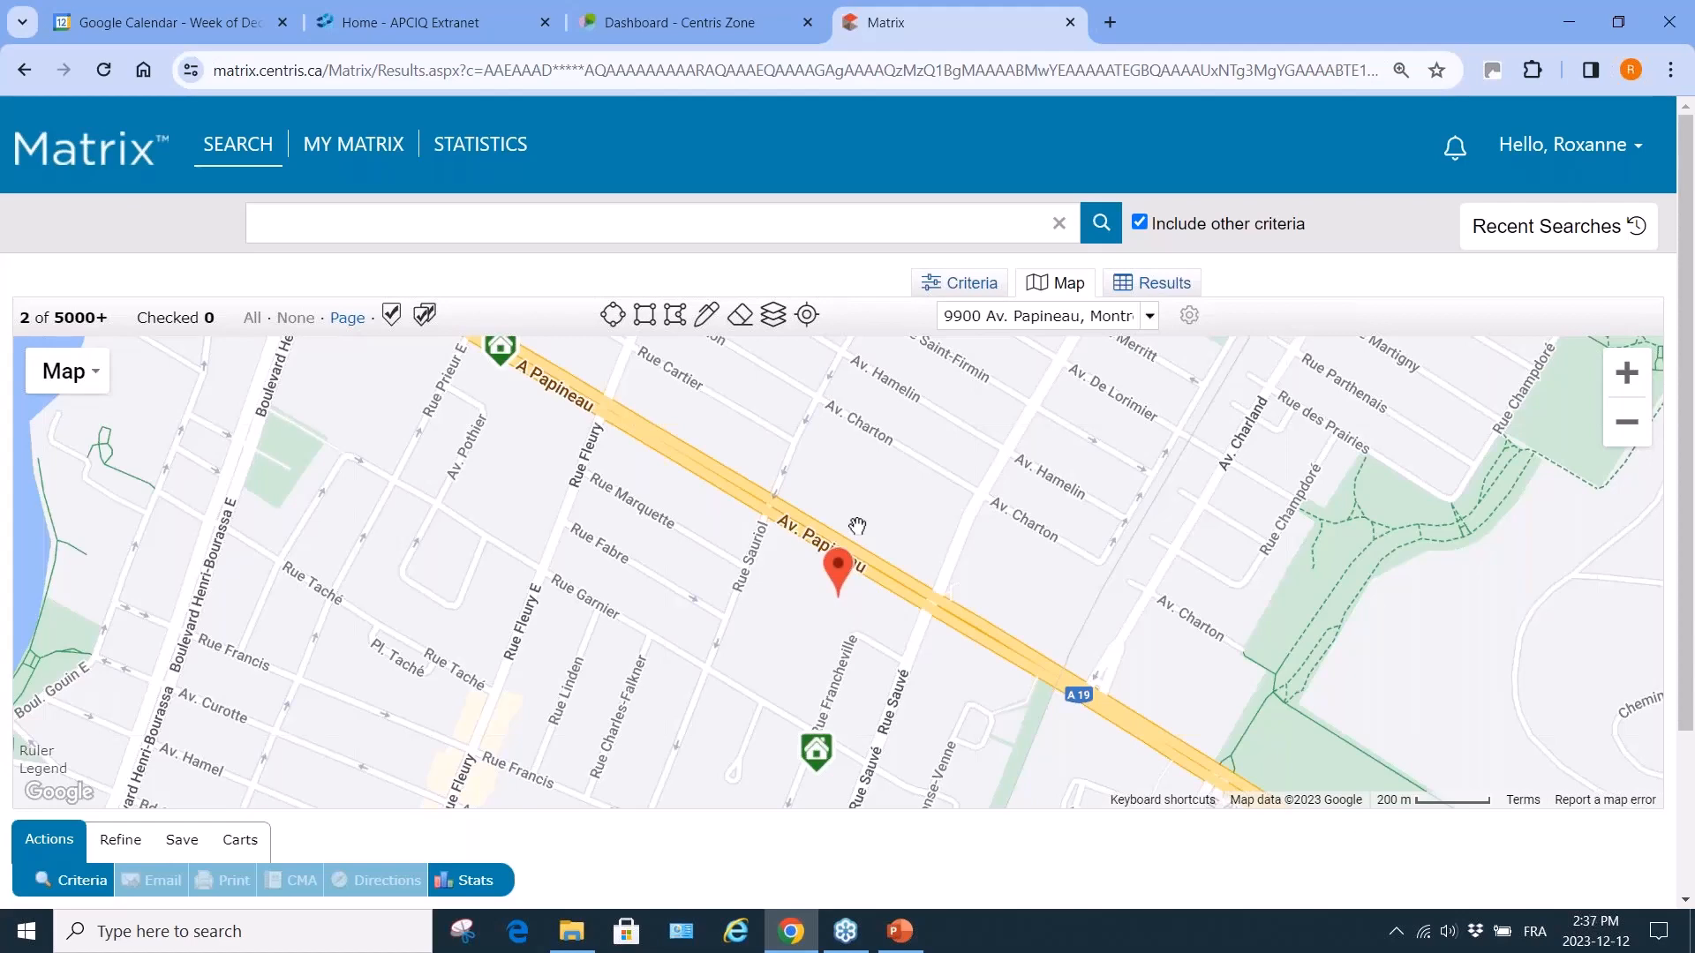
Zoom out, then view and dismiss the location pin's address details.
{"action": "scroll", "coordinate": [857, 526], "scroll_direction": "down", "scroll_amount": 1}
{"action": "scroll", "coordinate": [857, 526], "scroll_direction": "down", "scroll_amount": 1}
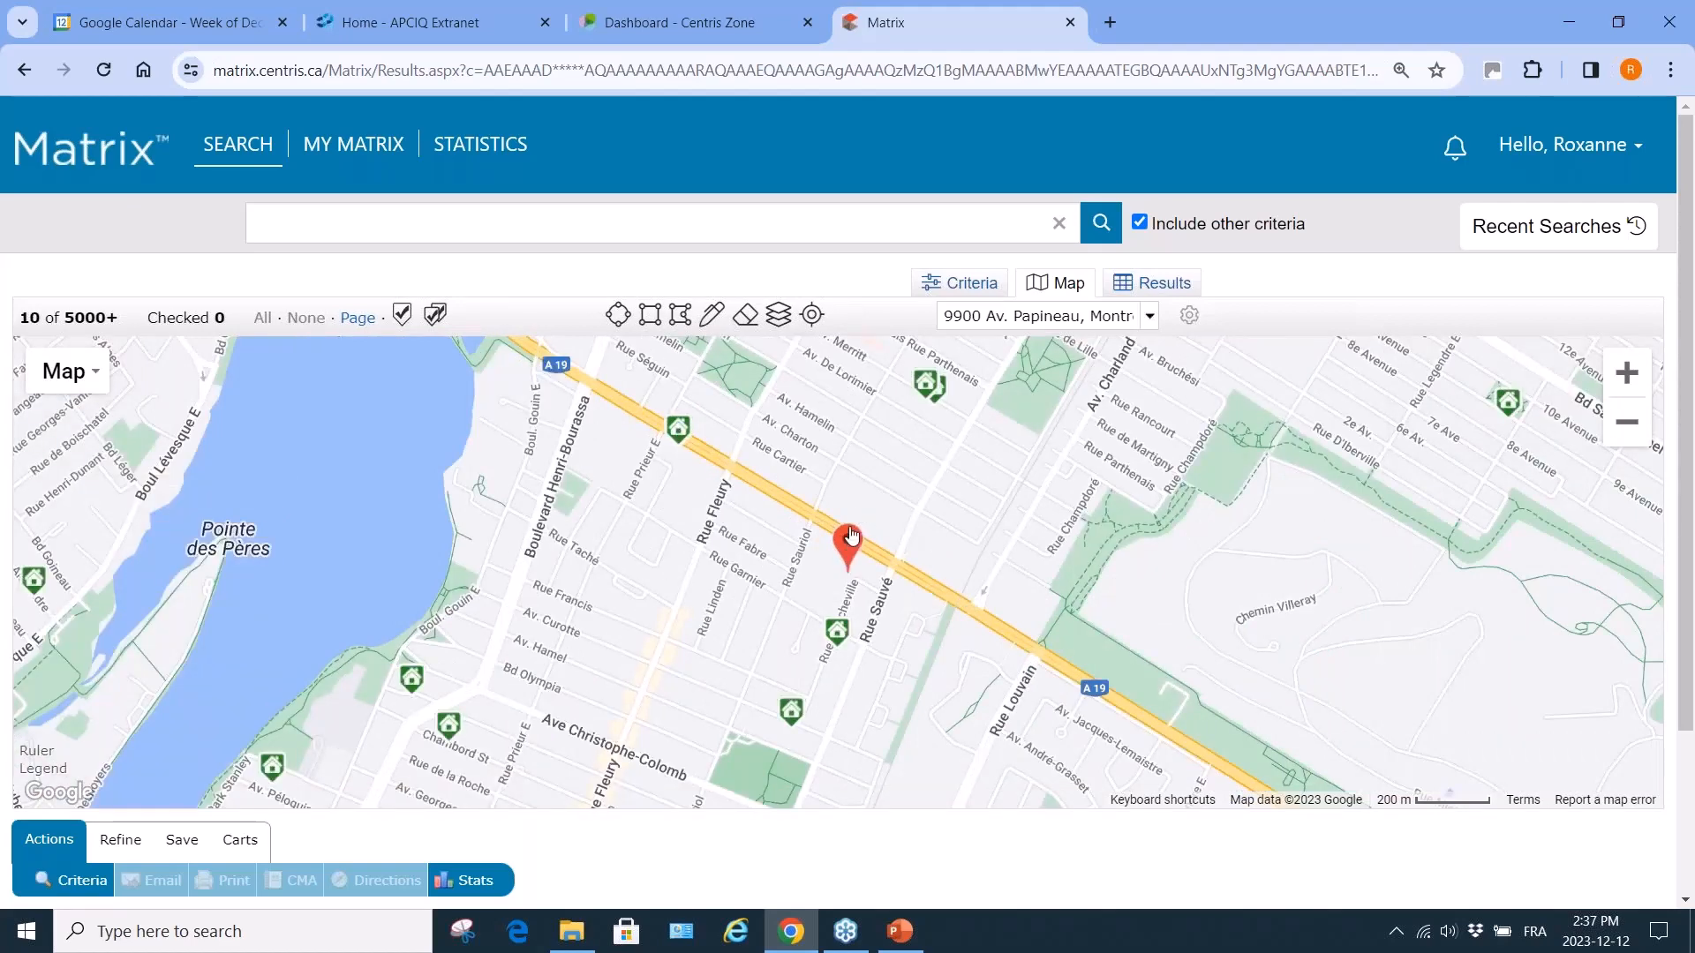
{"action": "left_click_drag", "start_coordinate": [851, 536], "coordinate": [864, 510]}
{"action": "left_click", "coordinate": [864, 510]}
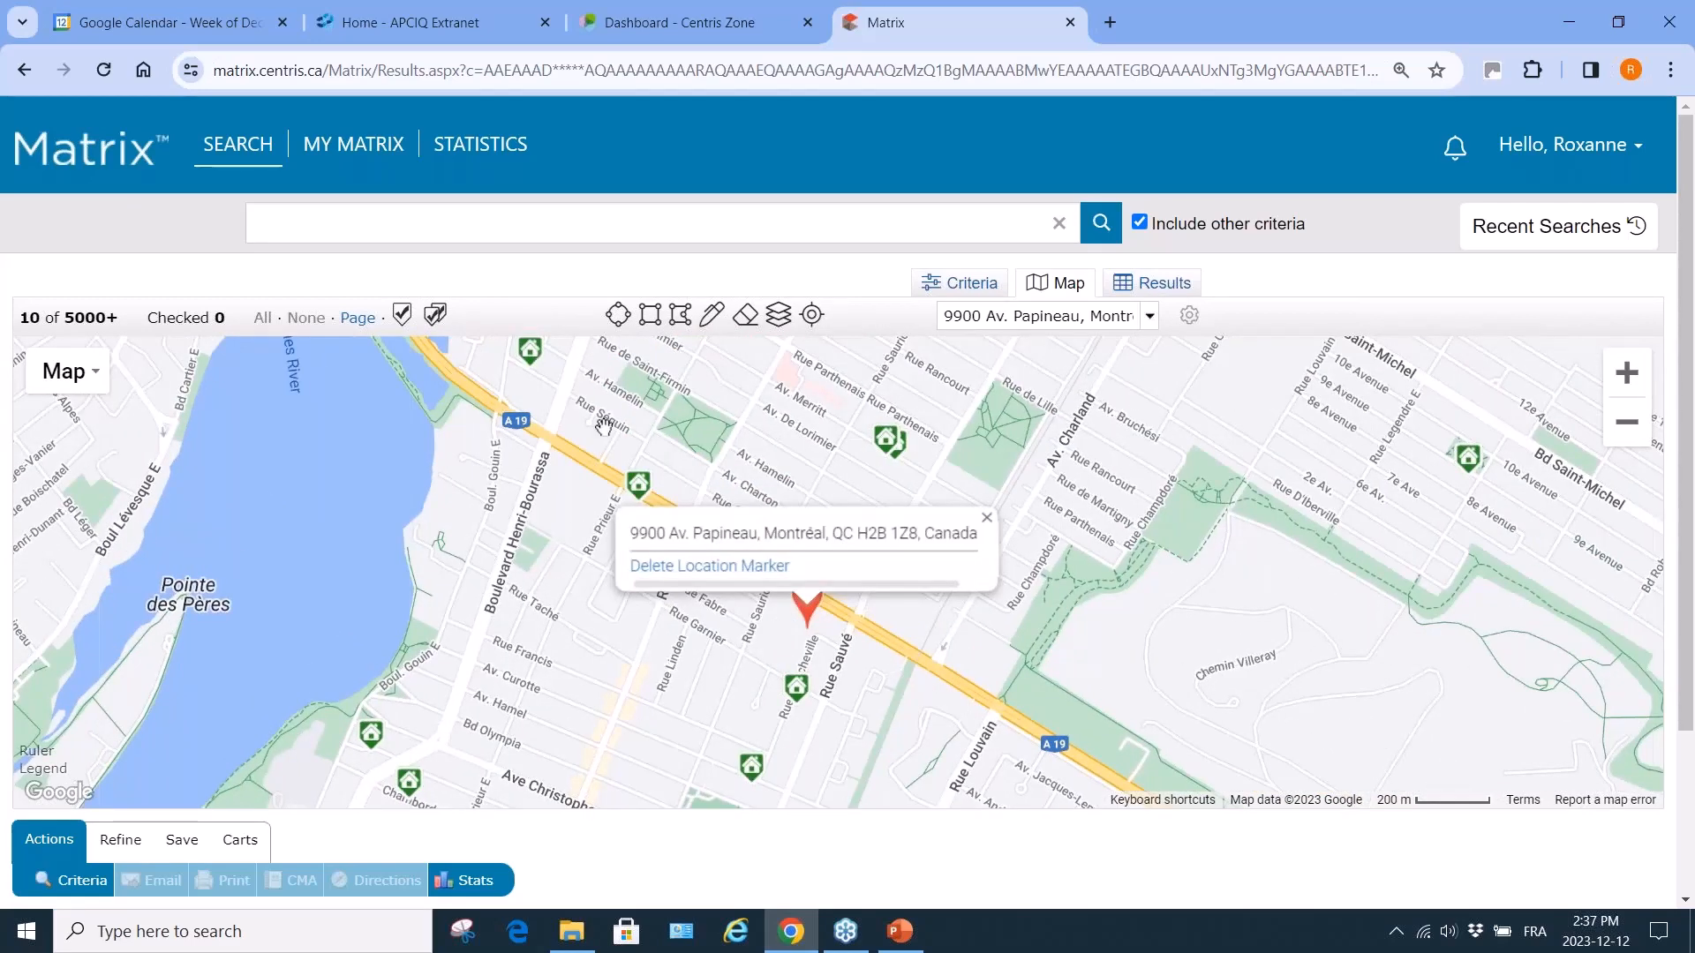
{"action": "left_click", "coordinate": [987, 518]}
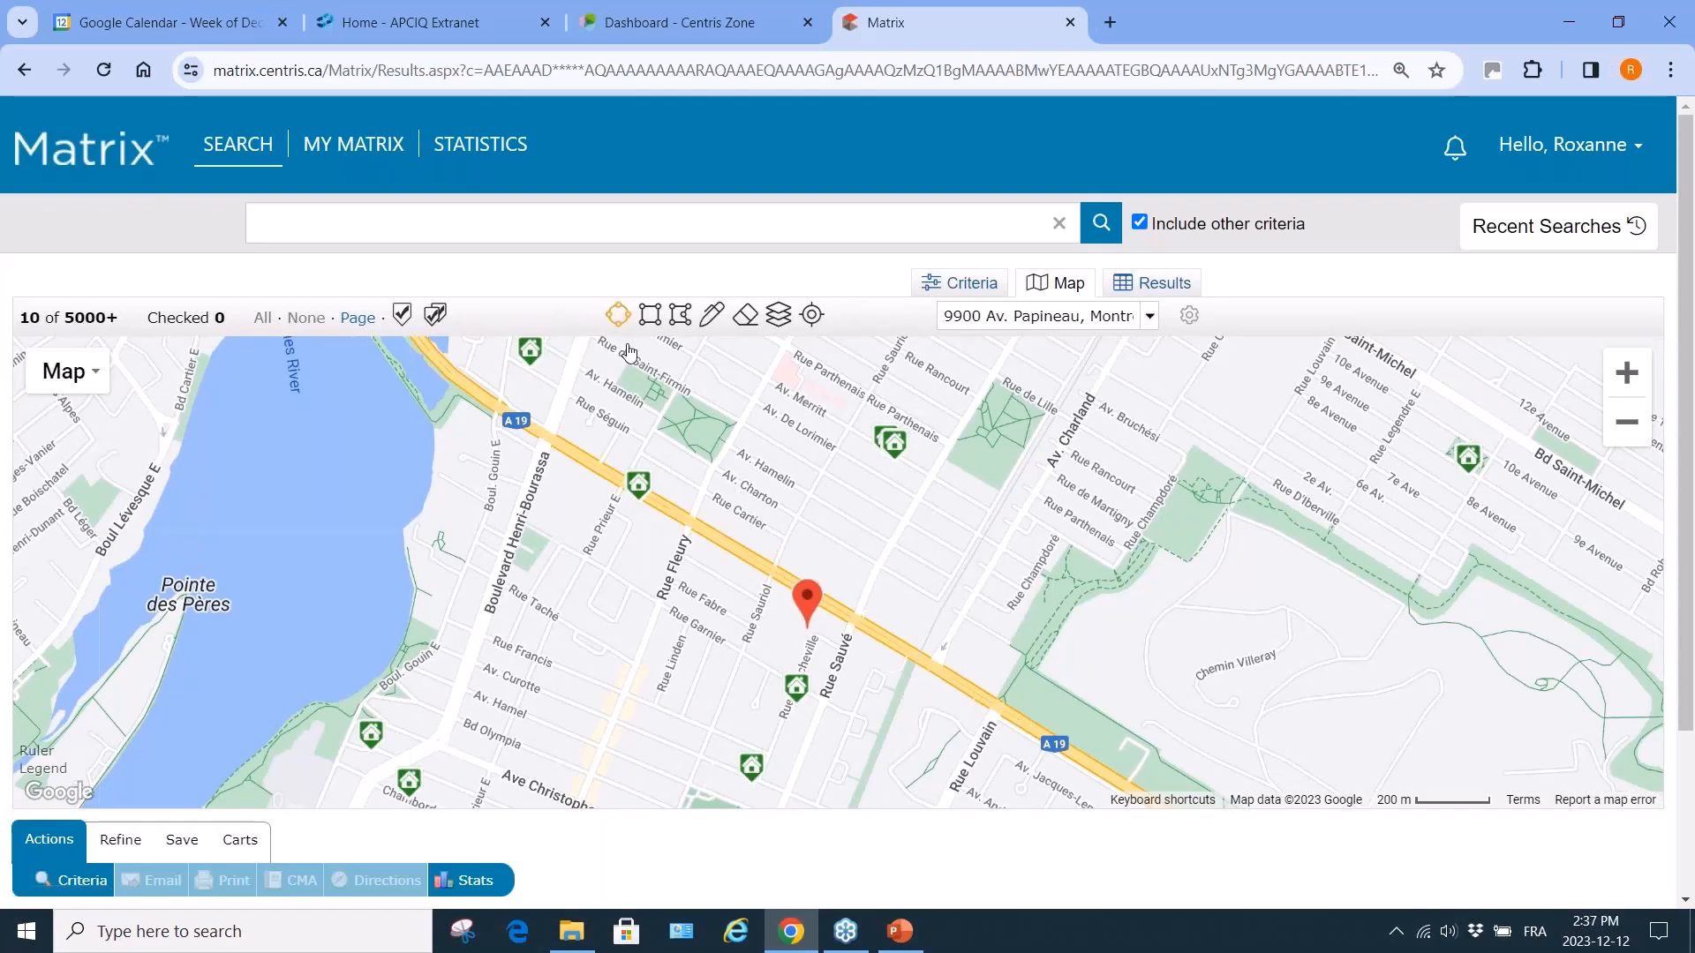
Draw a radius circle around the pinned address, then zoom out and pan south.
{"action": "left_click", "coordinate": [617, 315]}
{"action": "left_click_drag", "start_coordinate": [814, 581], "coordinate": [1179, 551]}
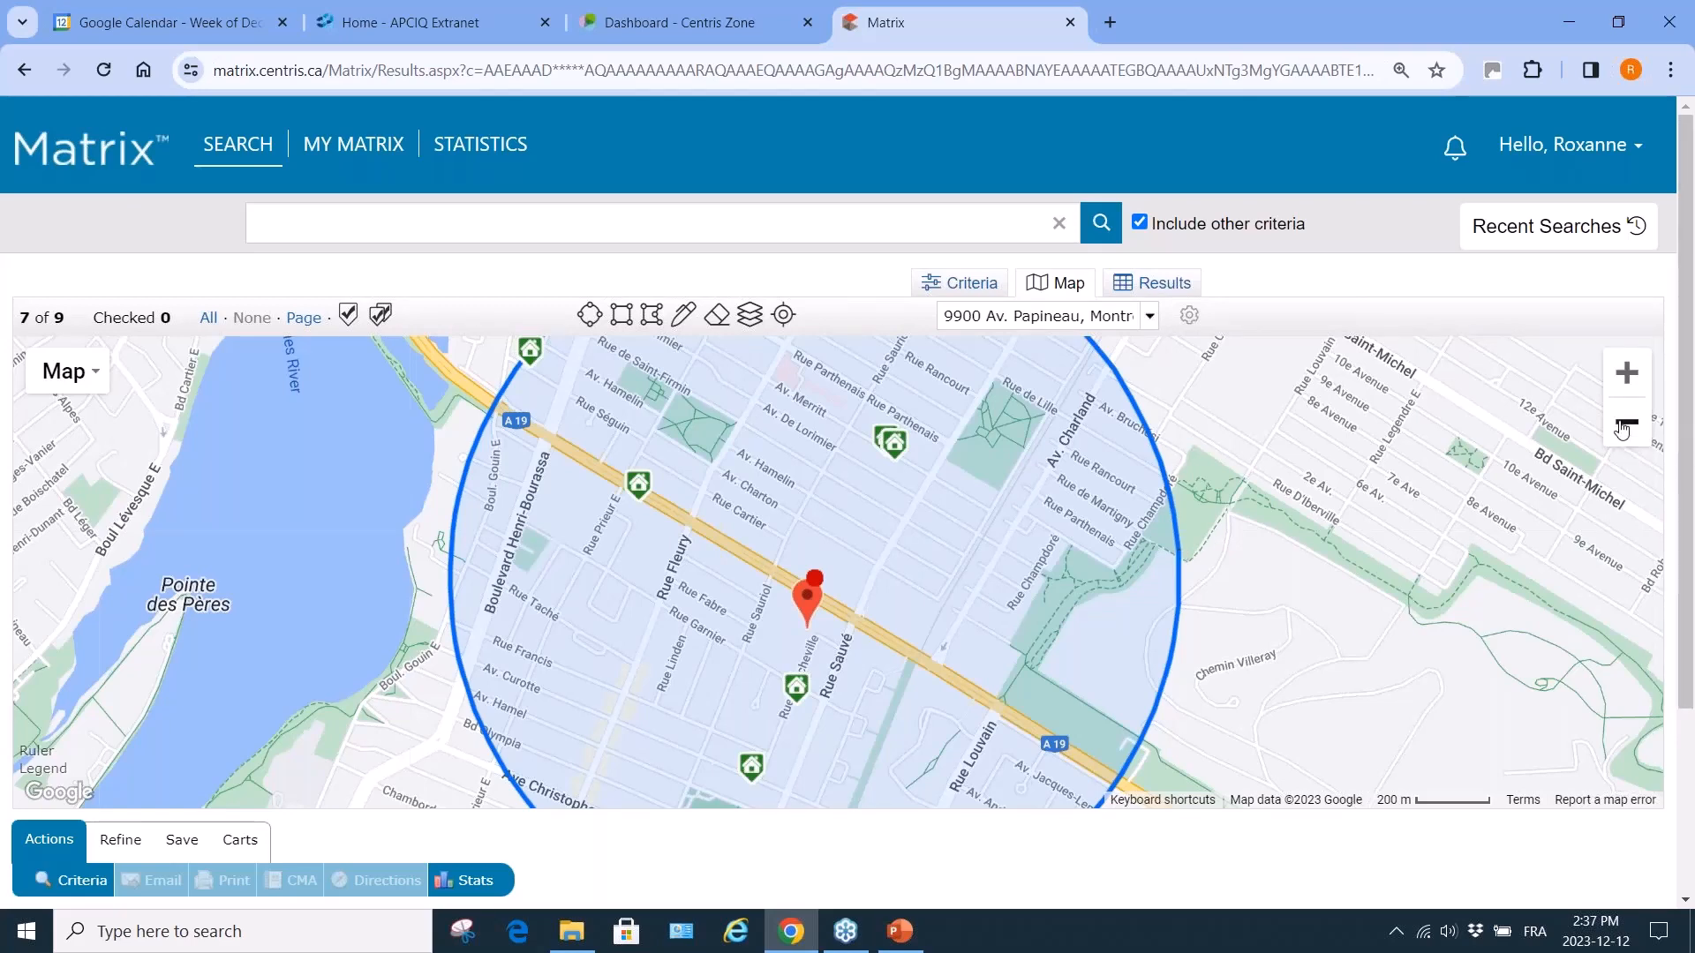
{"action": "left_click", "coordinate": [1622, 427]}
{"action": "left_click", "coordinate": [1622, 427]}
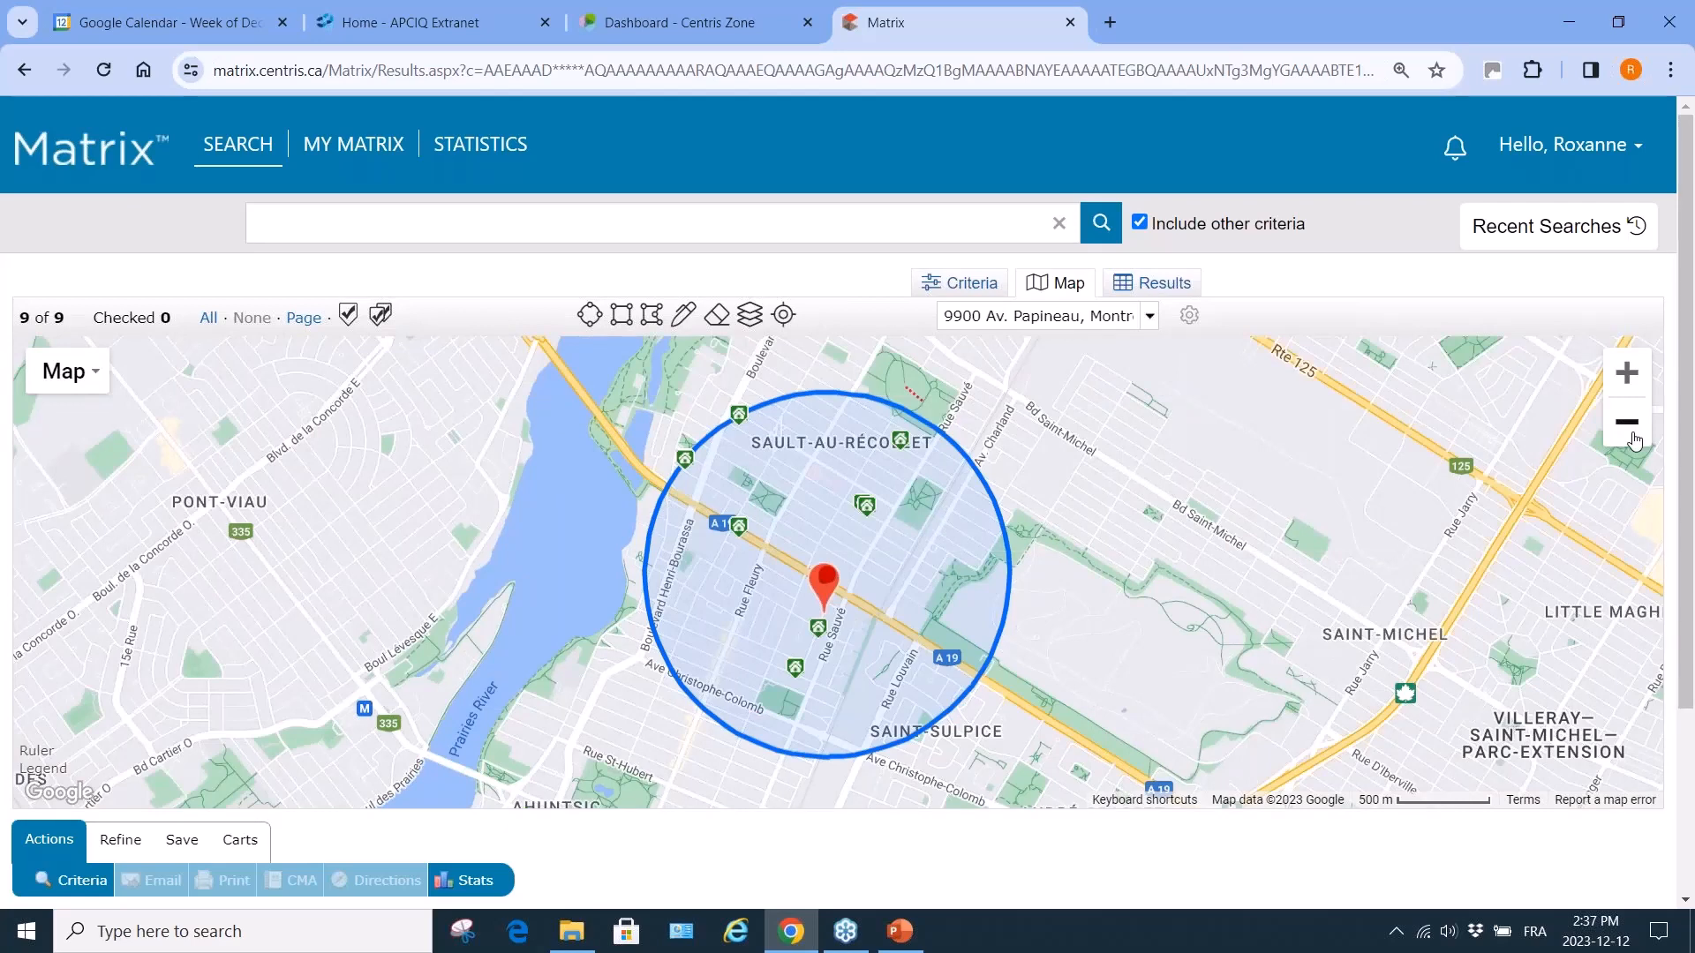
{"action": "left_click", "coordinate": [1635, 439]}
{"action": "scroll", "coordinate": [985, 643], "scroll_direction": "up", "scroll_amount": 1}
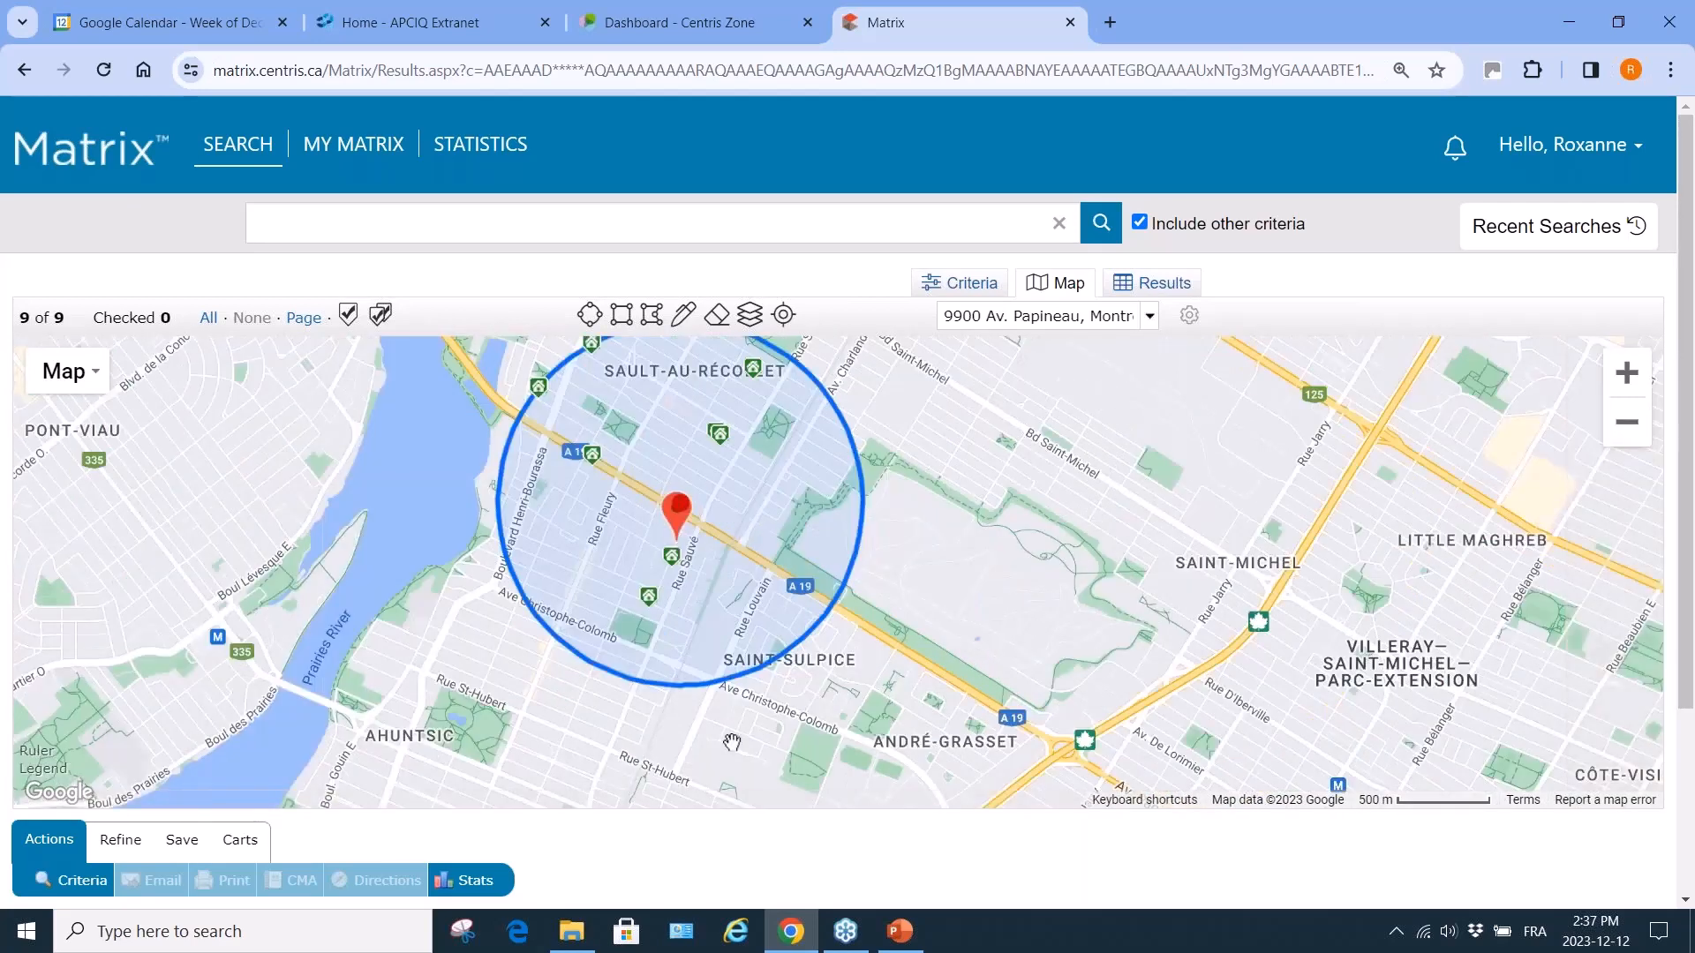
{"action": "left_click_drag", "start_coordinate": [732, 742], "coordinate": [804, 465]}
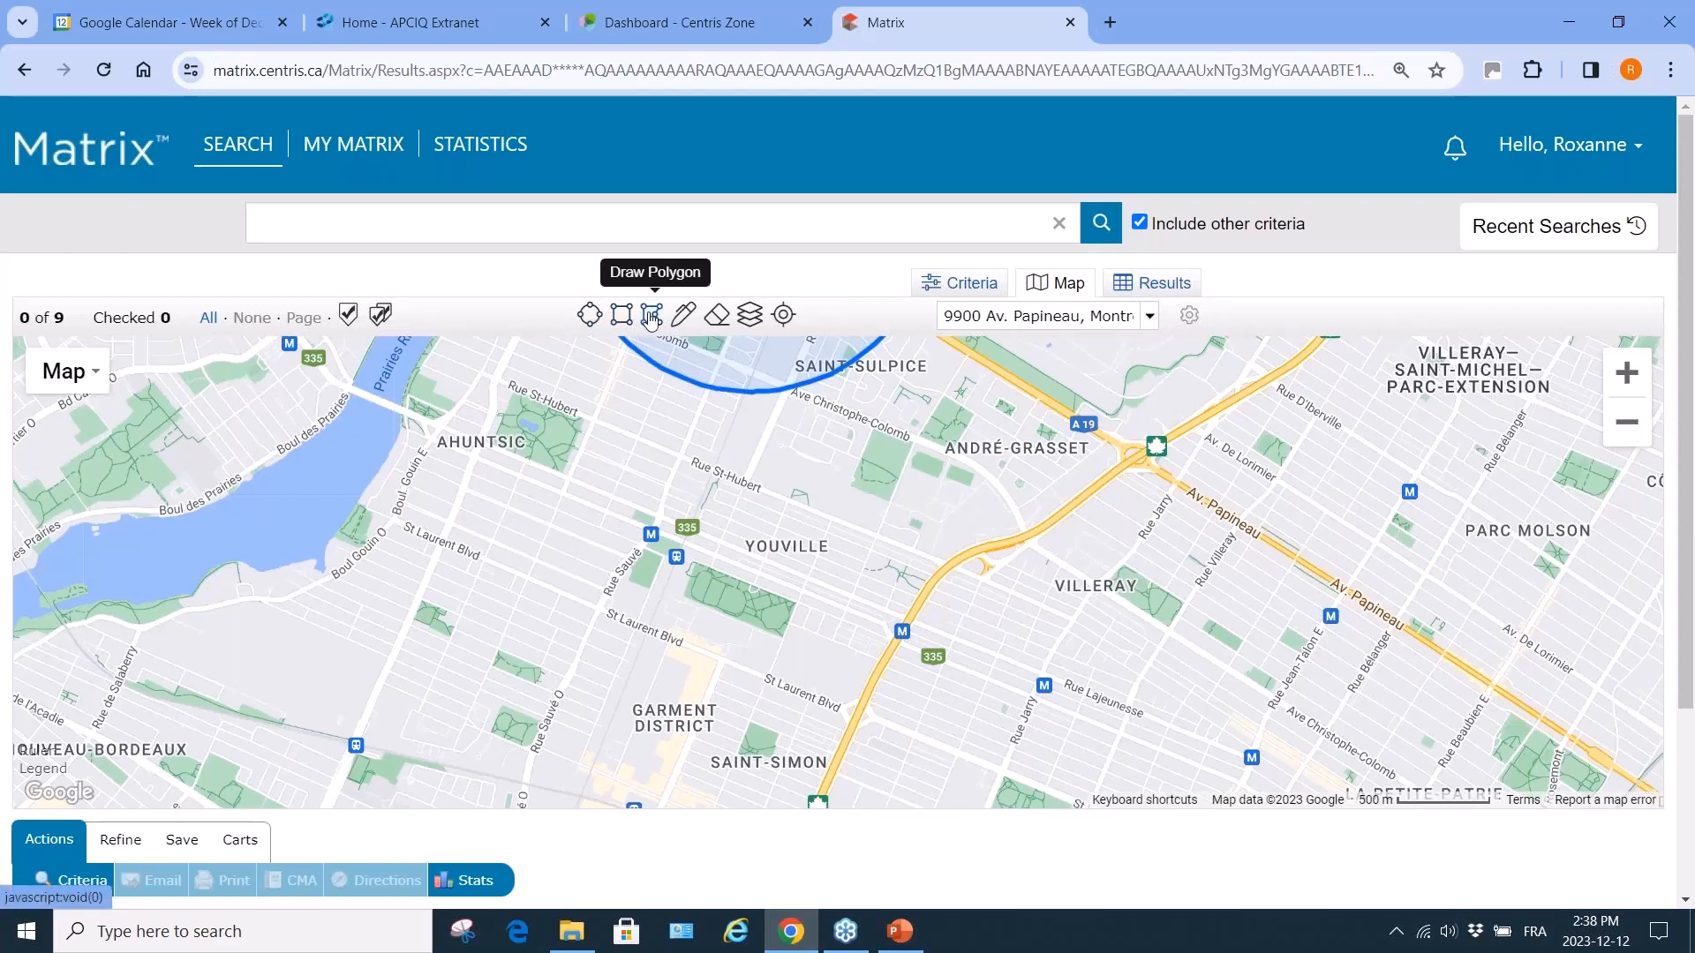
Draw a polygon search area from Villeray to the river at Ahuntsic and Saint-Simon.
{"action": "left_click", "coordinate": [652, 316]}
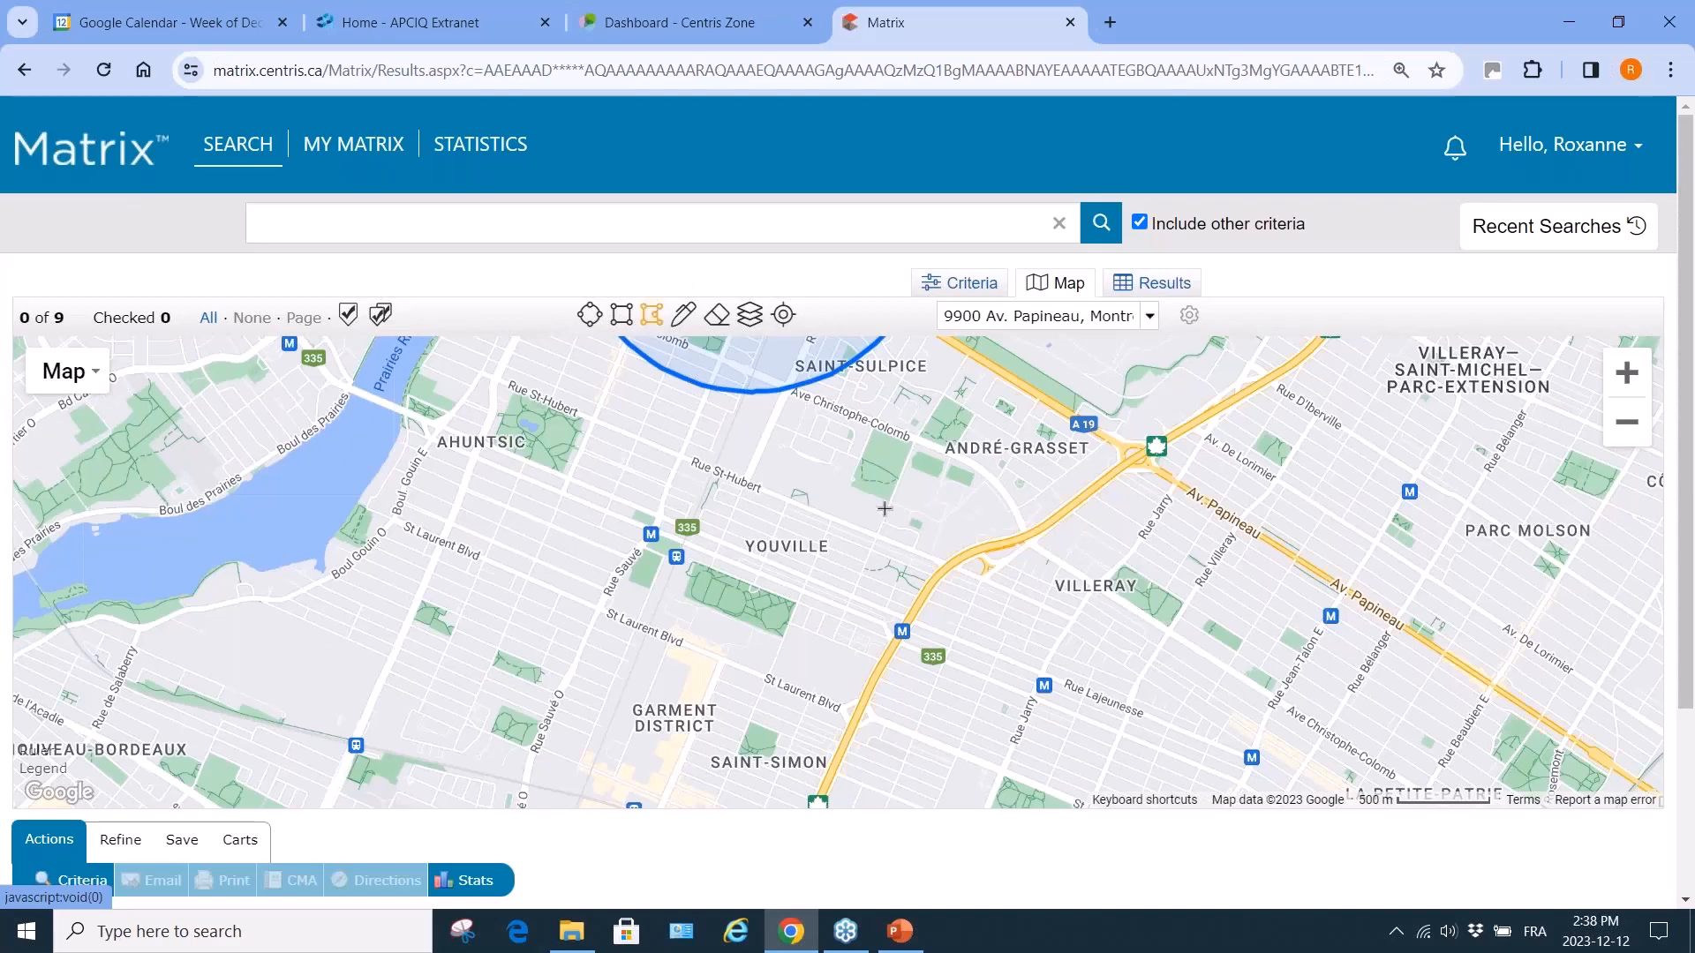
{"action": "left_click", "coordinate": [947, 566]}
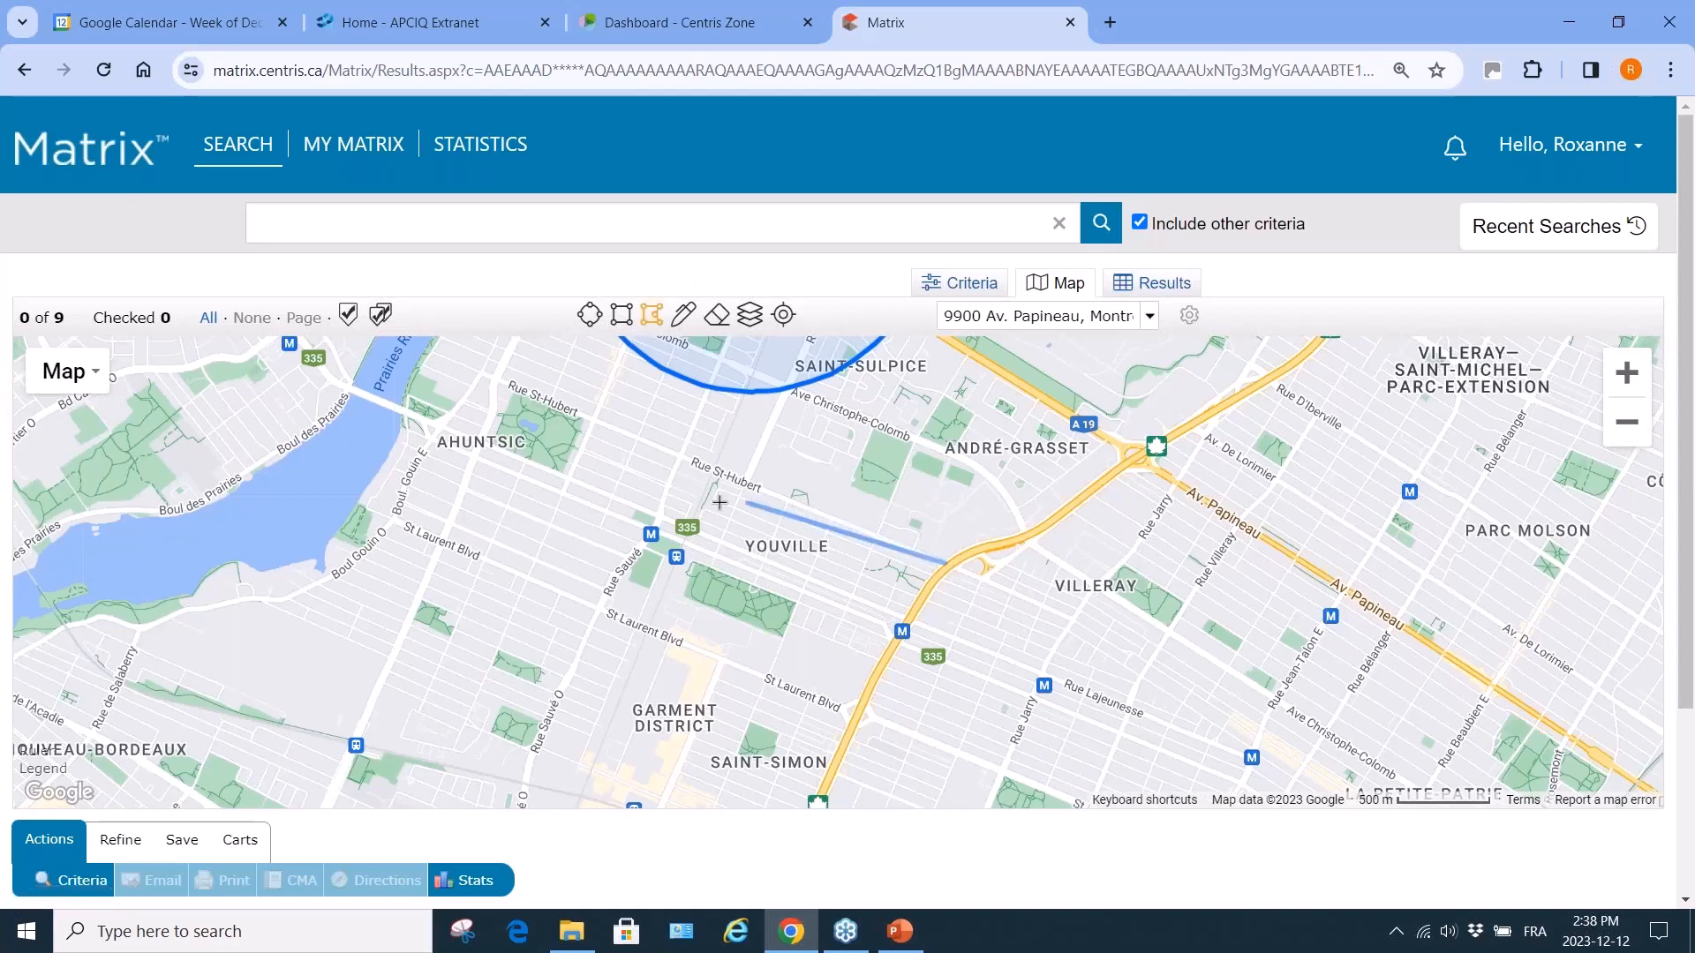
{"action": "left_click", "coordinate": [422, 351]}
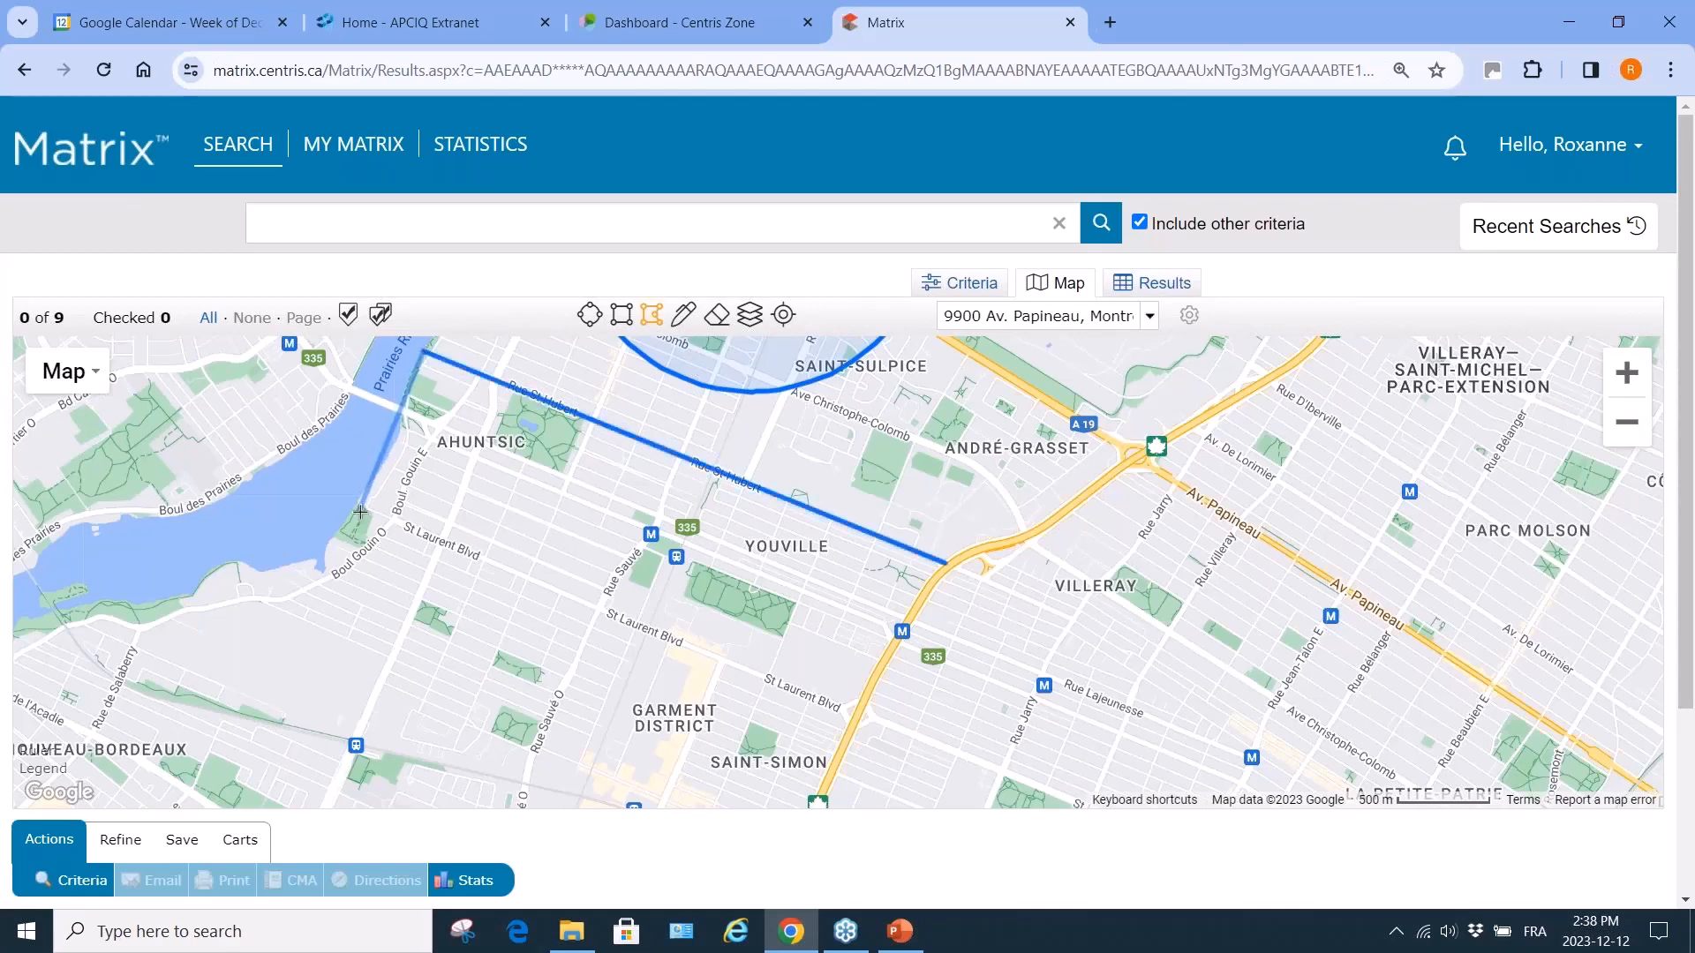
{"action": "left_click", "coordinate": [360, 510]}
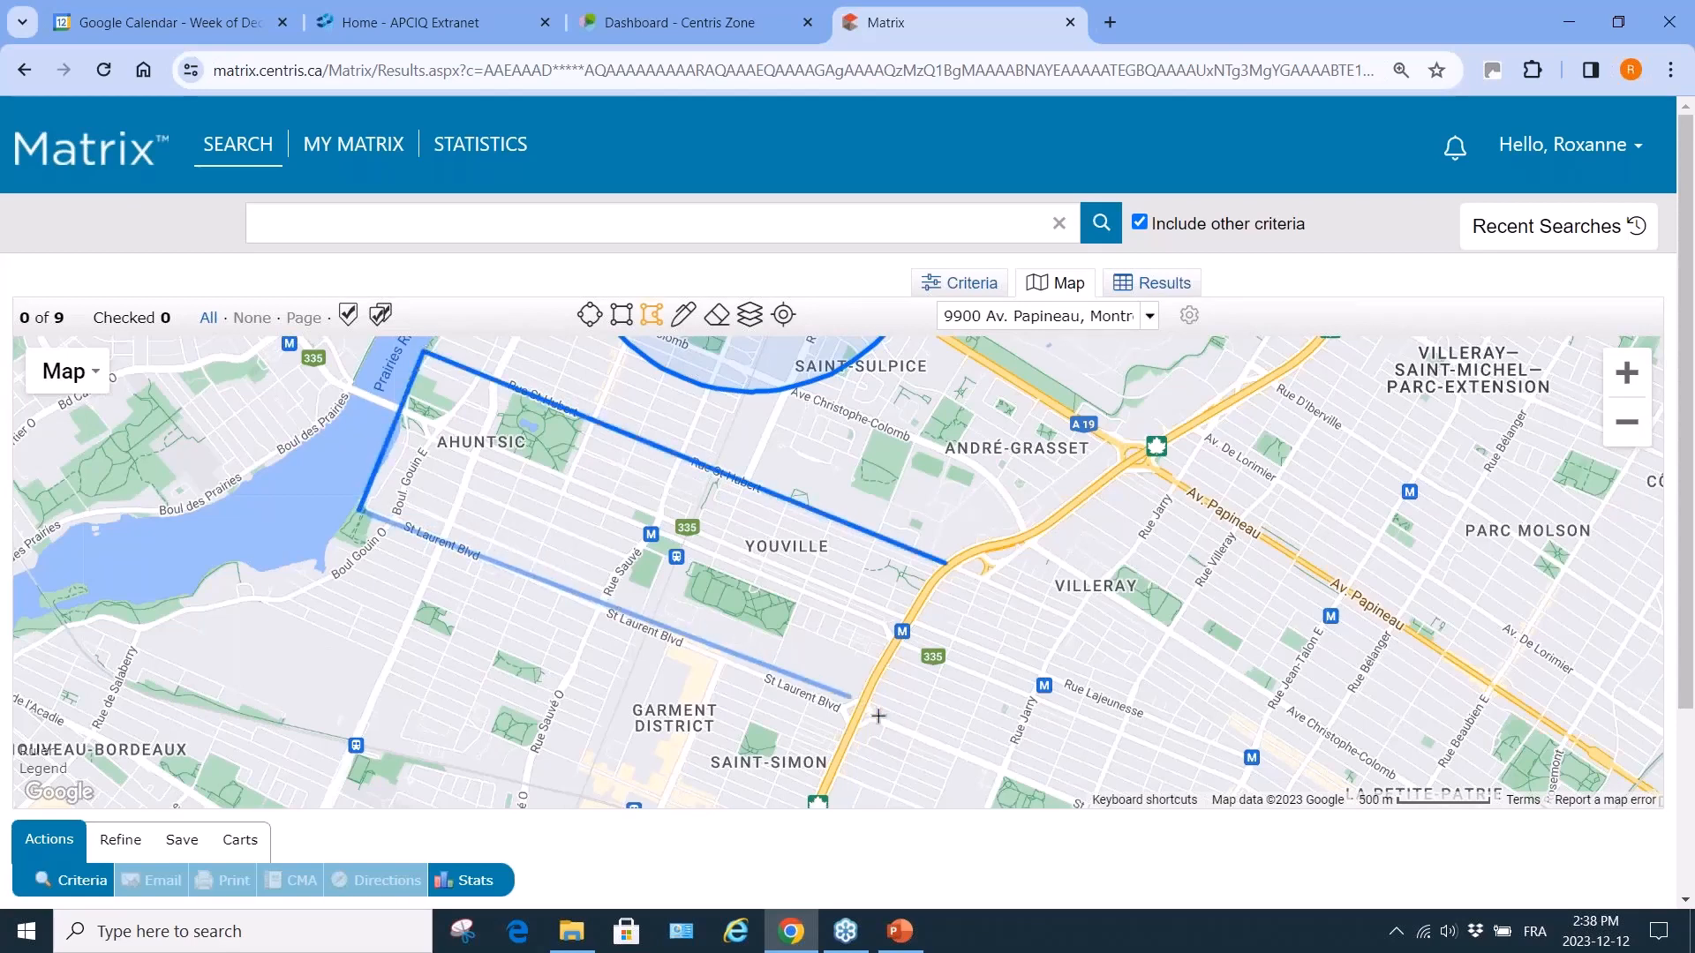
{"action": "left_click", "coordinate": [1080, 805]}
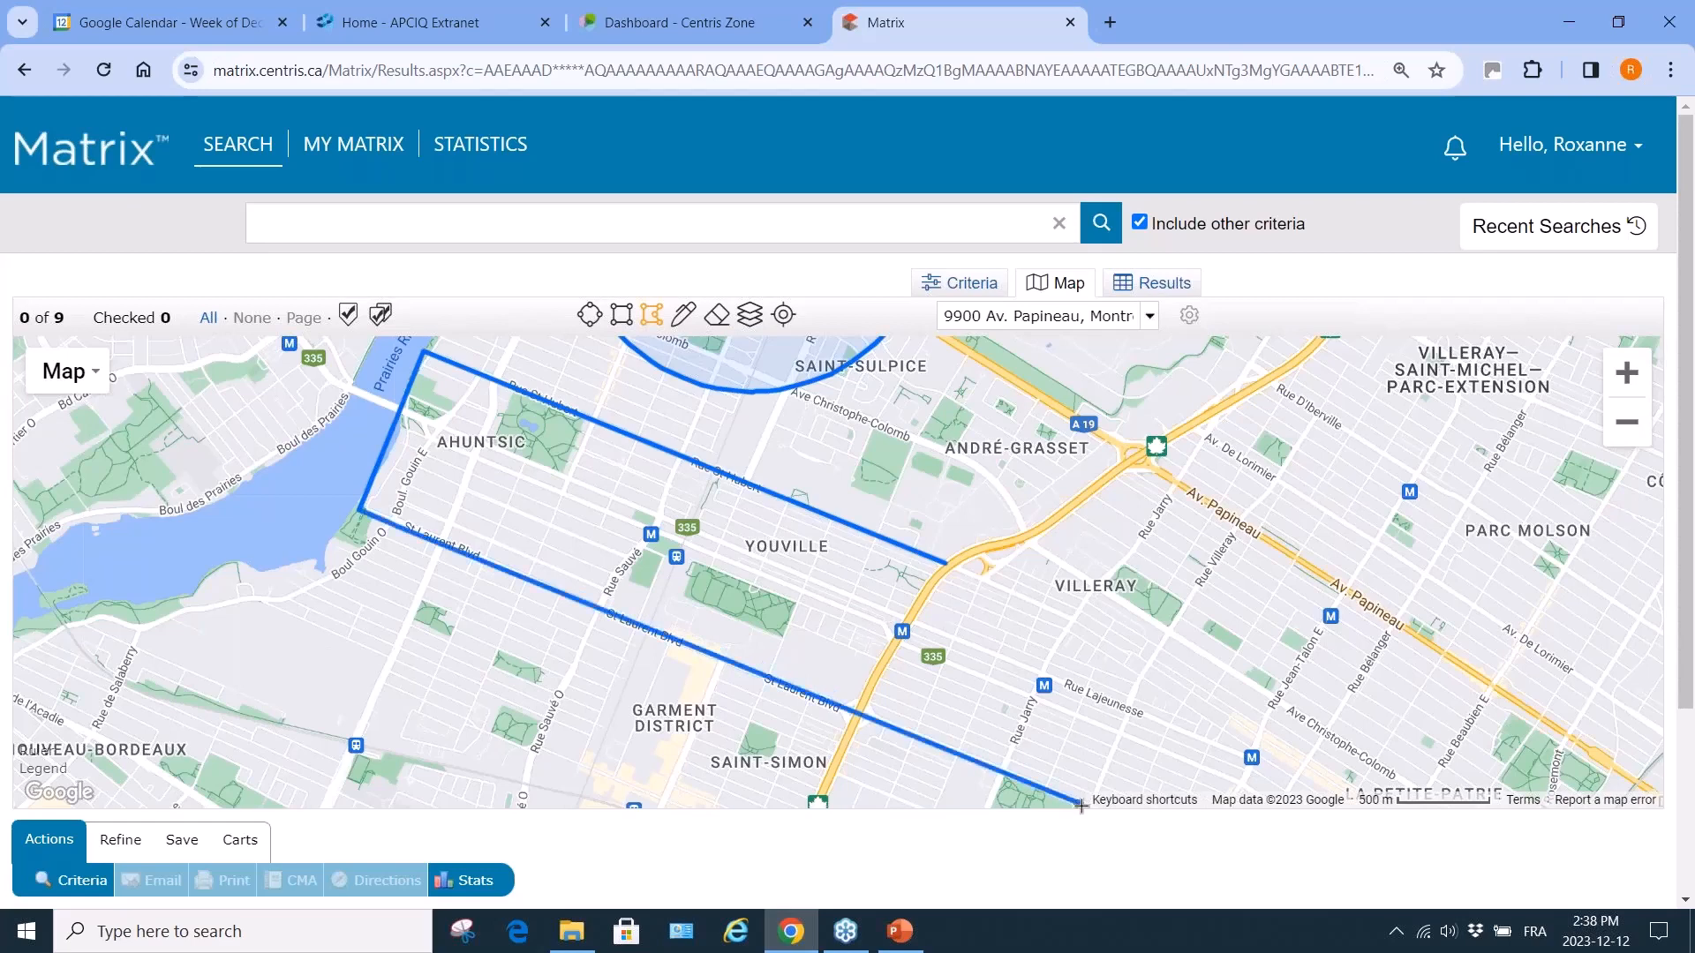
{"action": "left_click", "coordinate": [1148, 656]}
{"action": "left_click", "coordinate": [944, 569]}
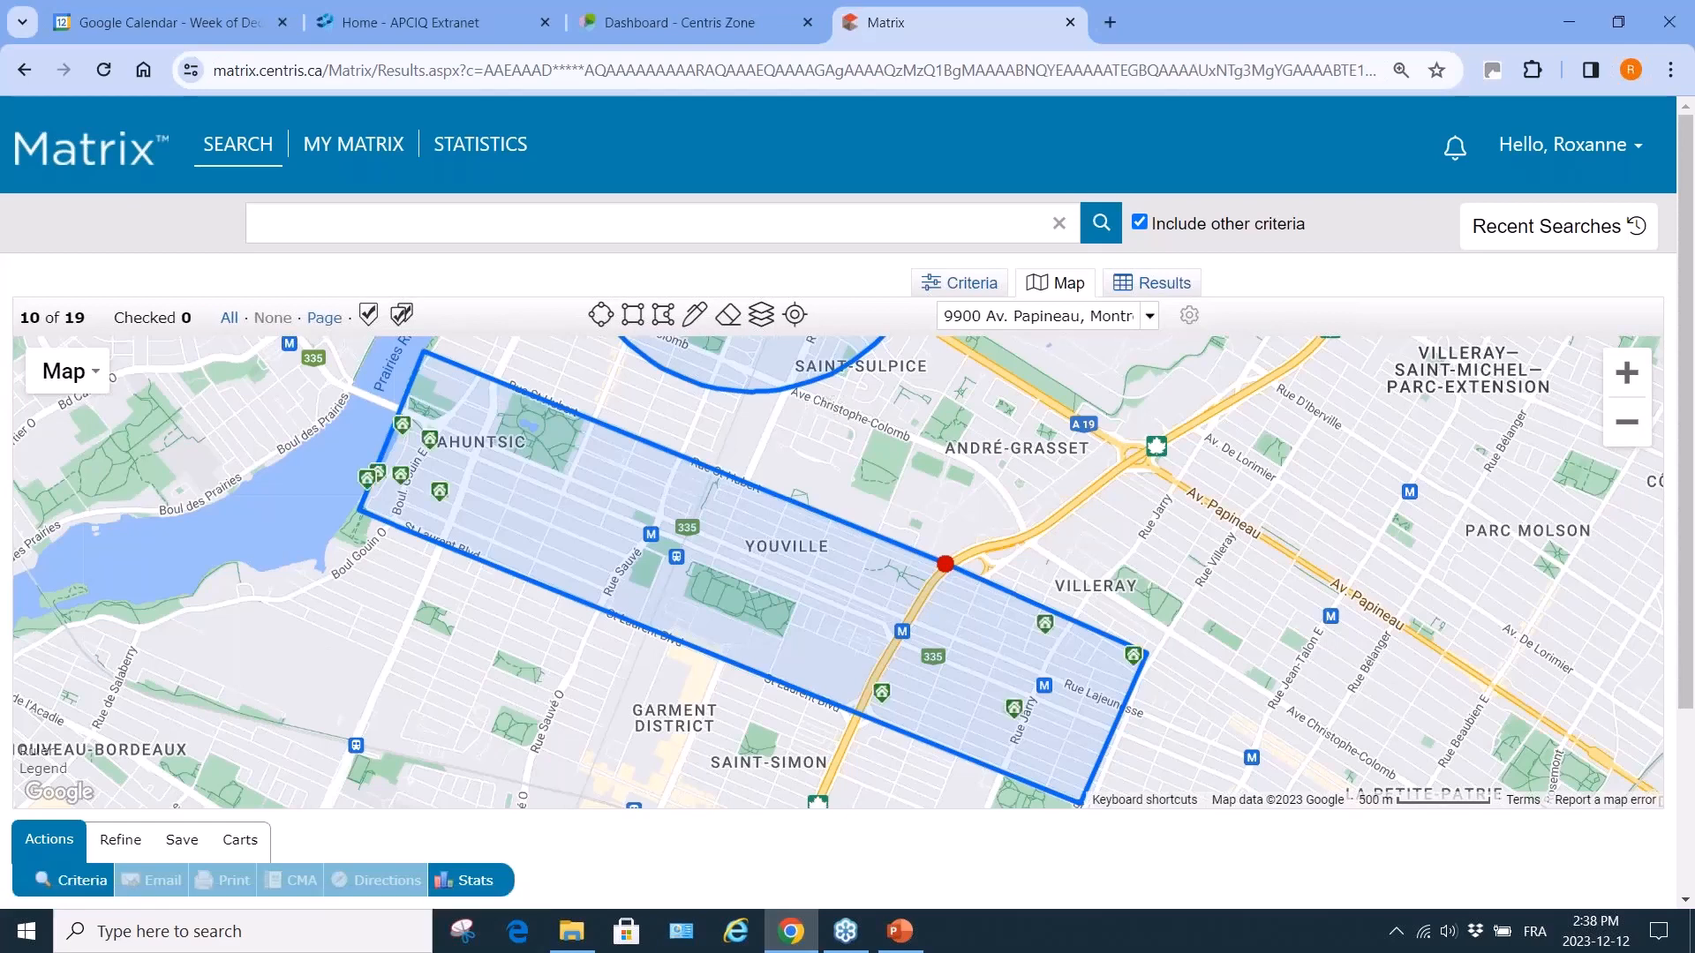
{"action": "left_click_drag", "start_coordinate": [1212, 667], "coordinate": [1098, 572]}
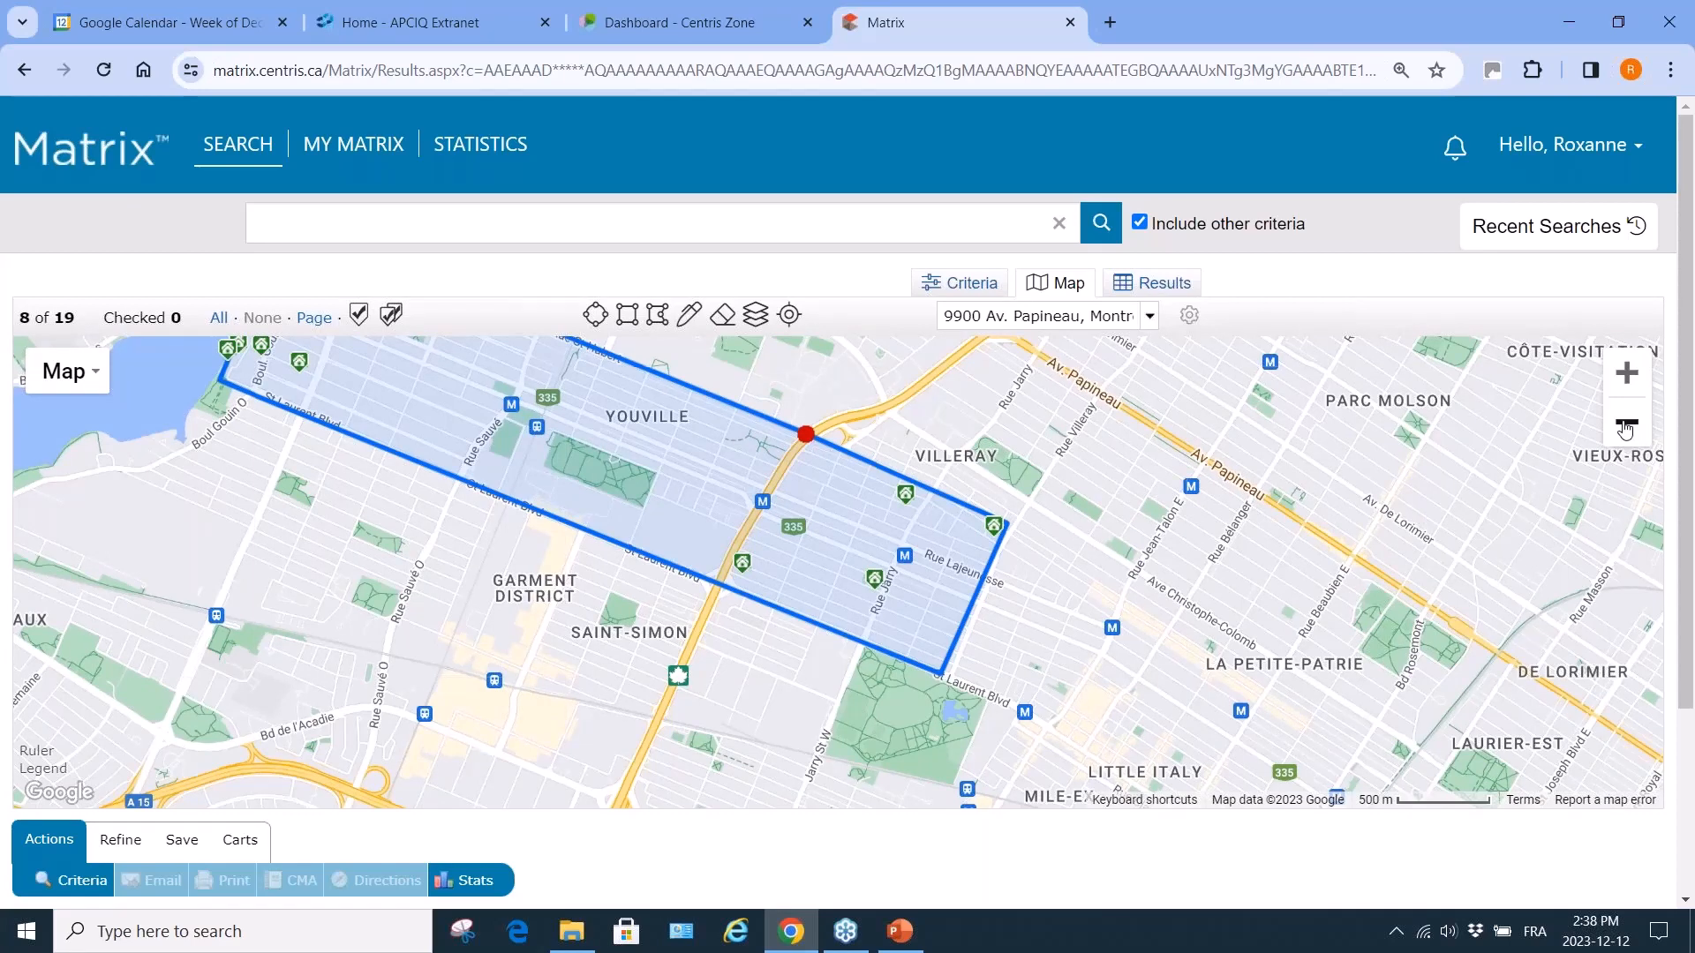
Adjust the zoom and start a new polygon with corners up toward Parc Molson.
{"action": "left_click", "coordinate": [1626, 428]}
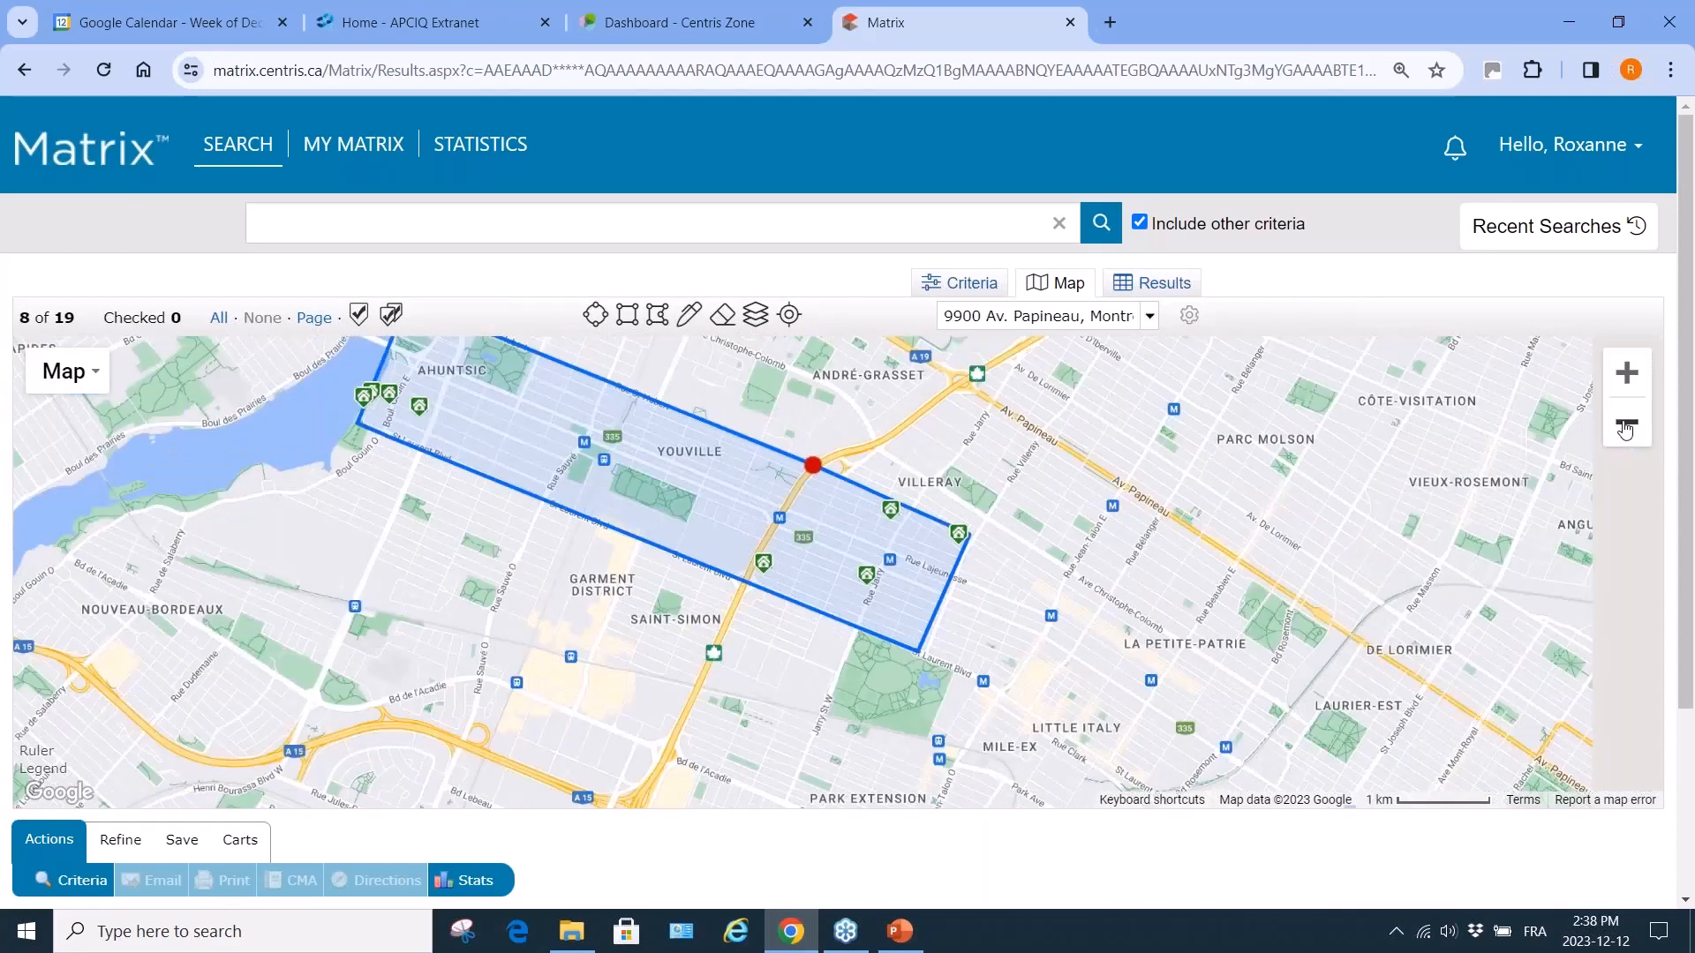
{"action": "left_click", "coordinate": [1625, 430]}
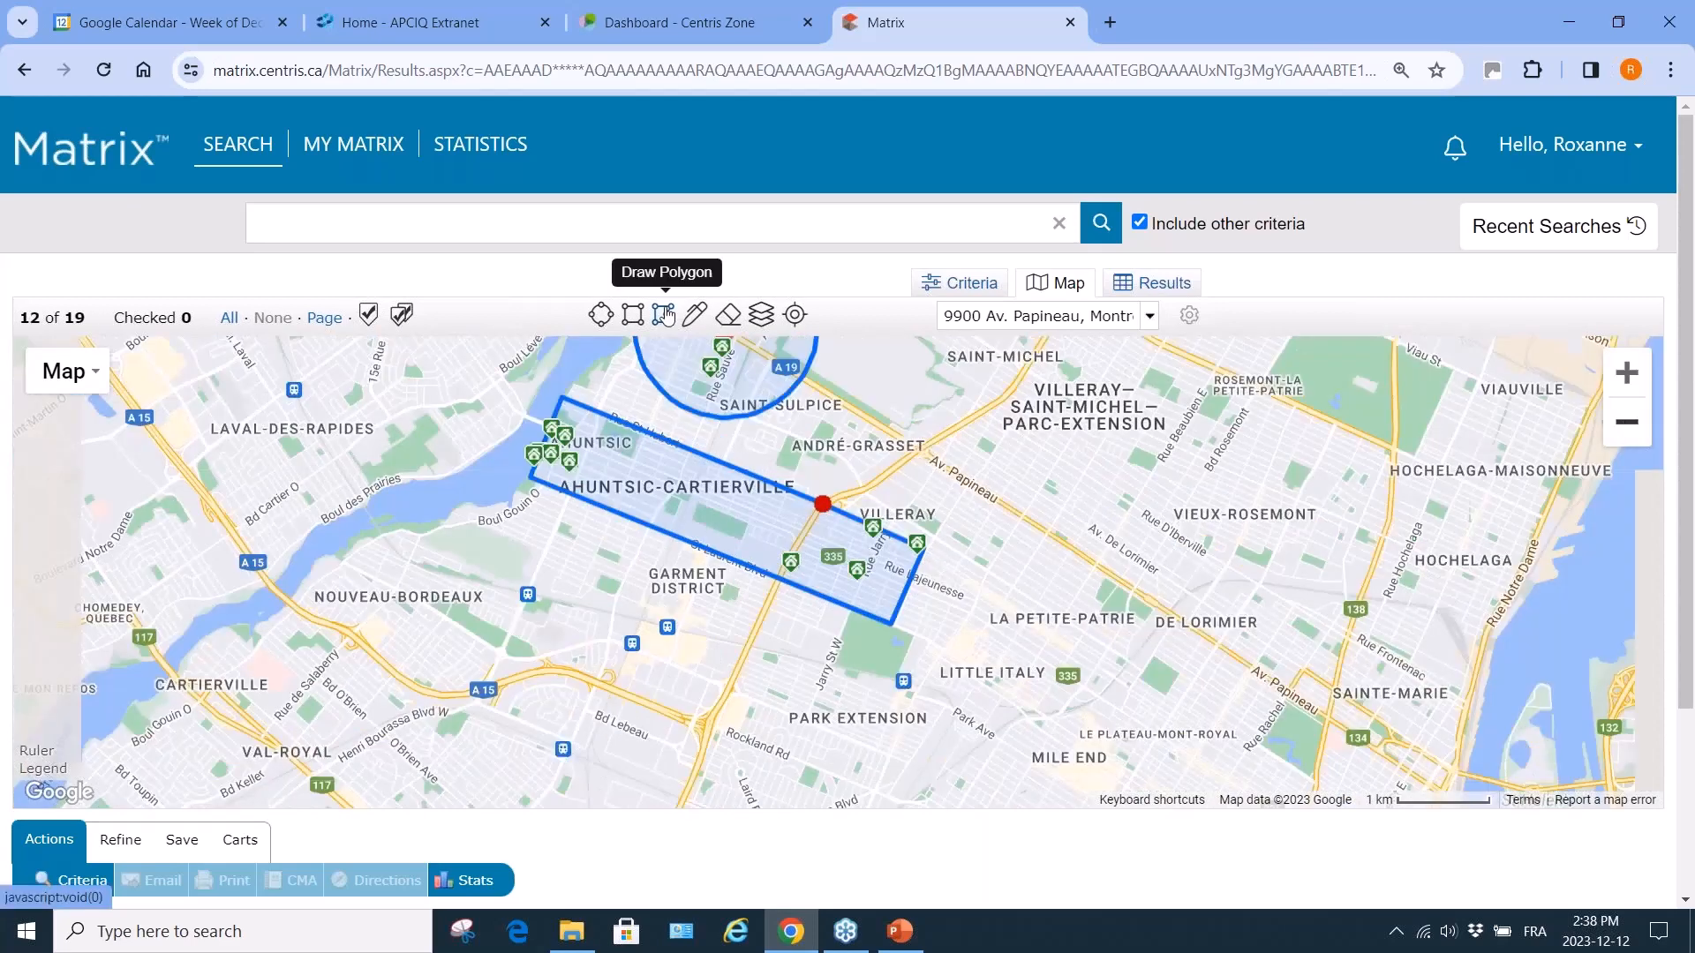
{"action": "left_click", "coordinate": [1627, 373]}
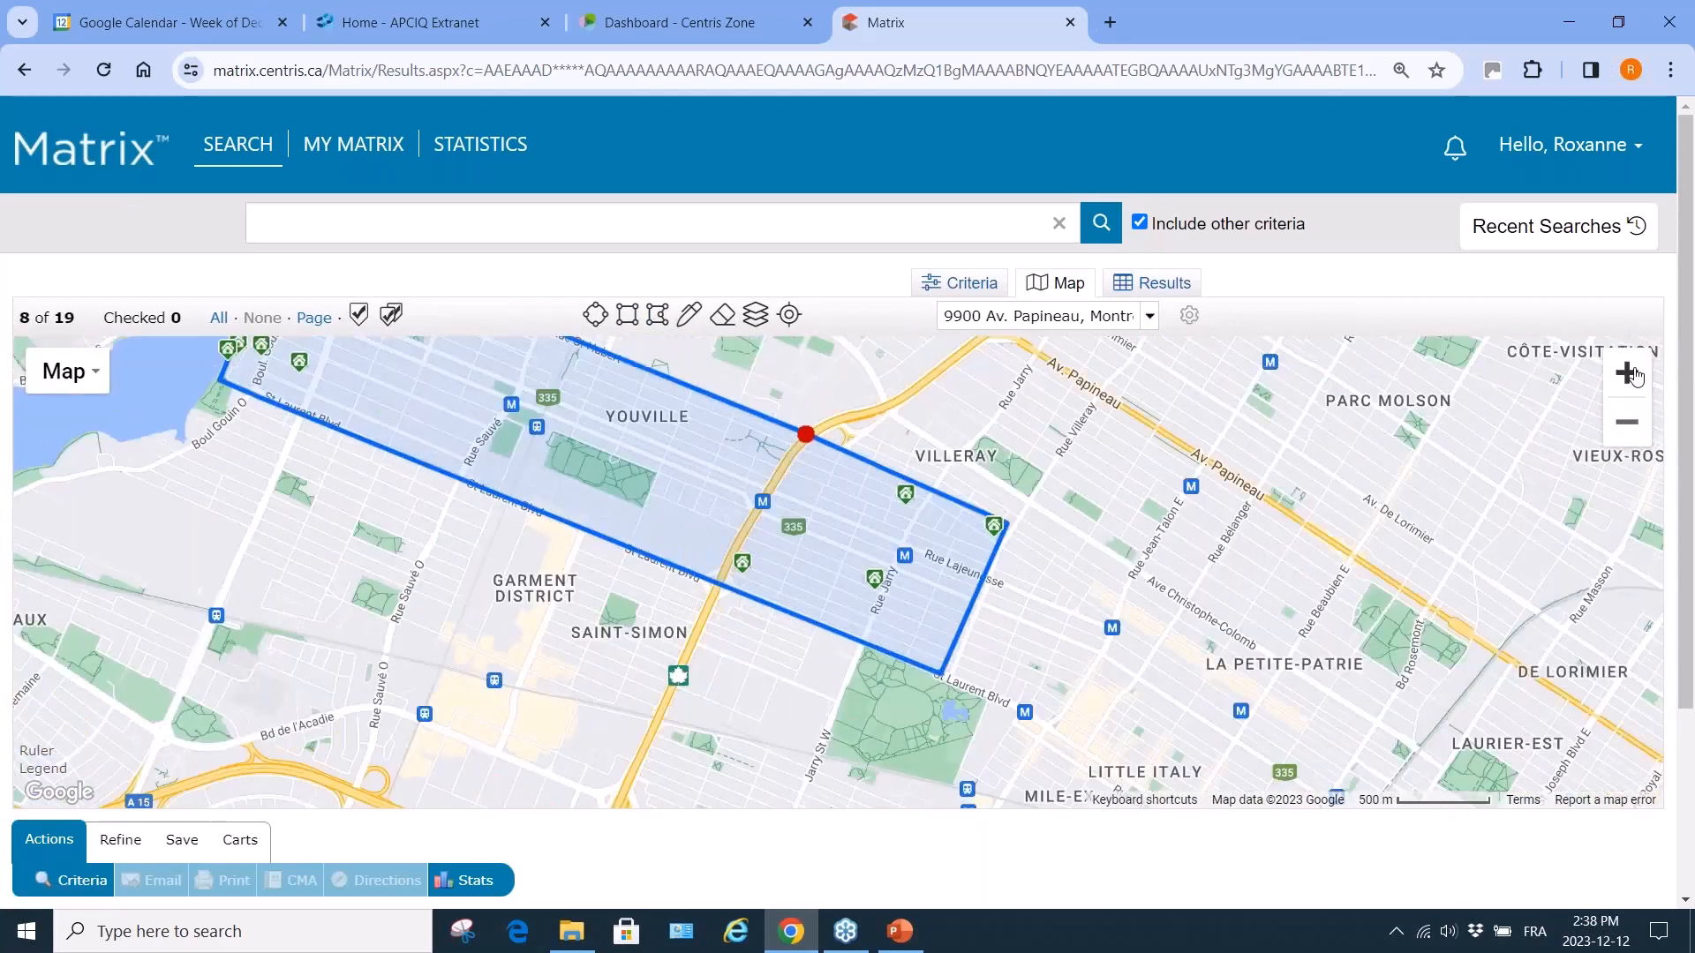
{"action": "left_click", "coordinate": [654, 323]}
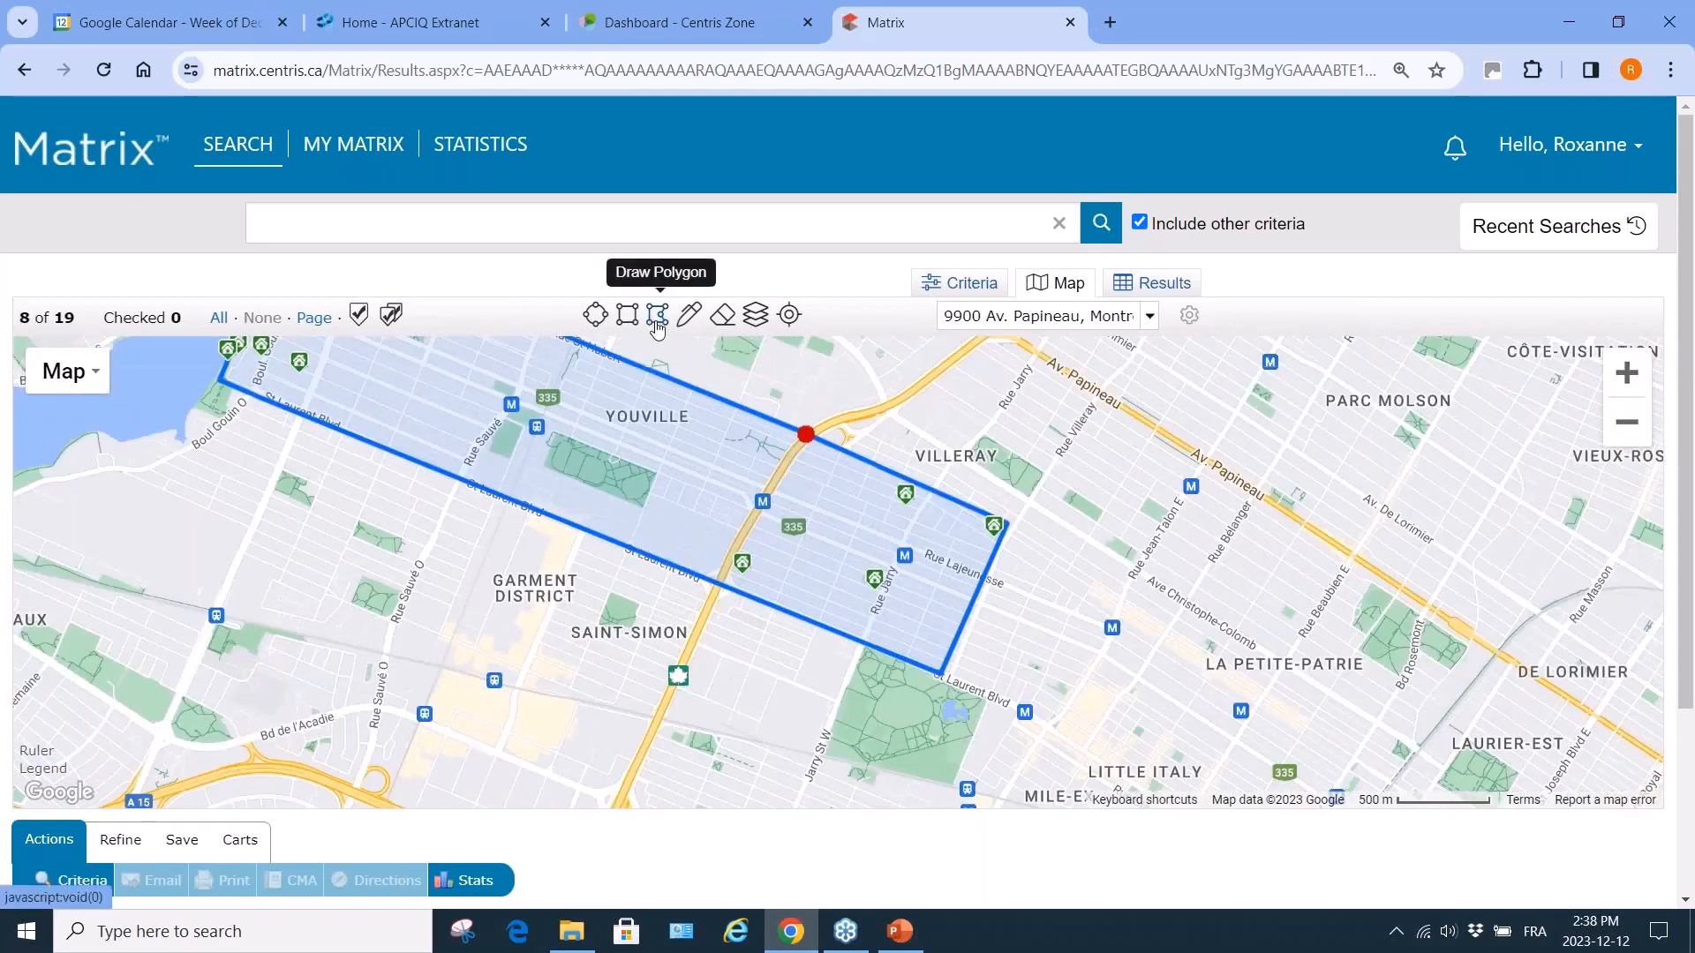
{"action": "left_click", "coordinate": [1017, 529]}
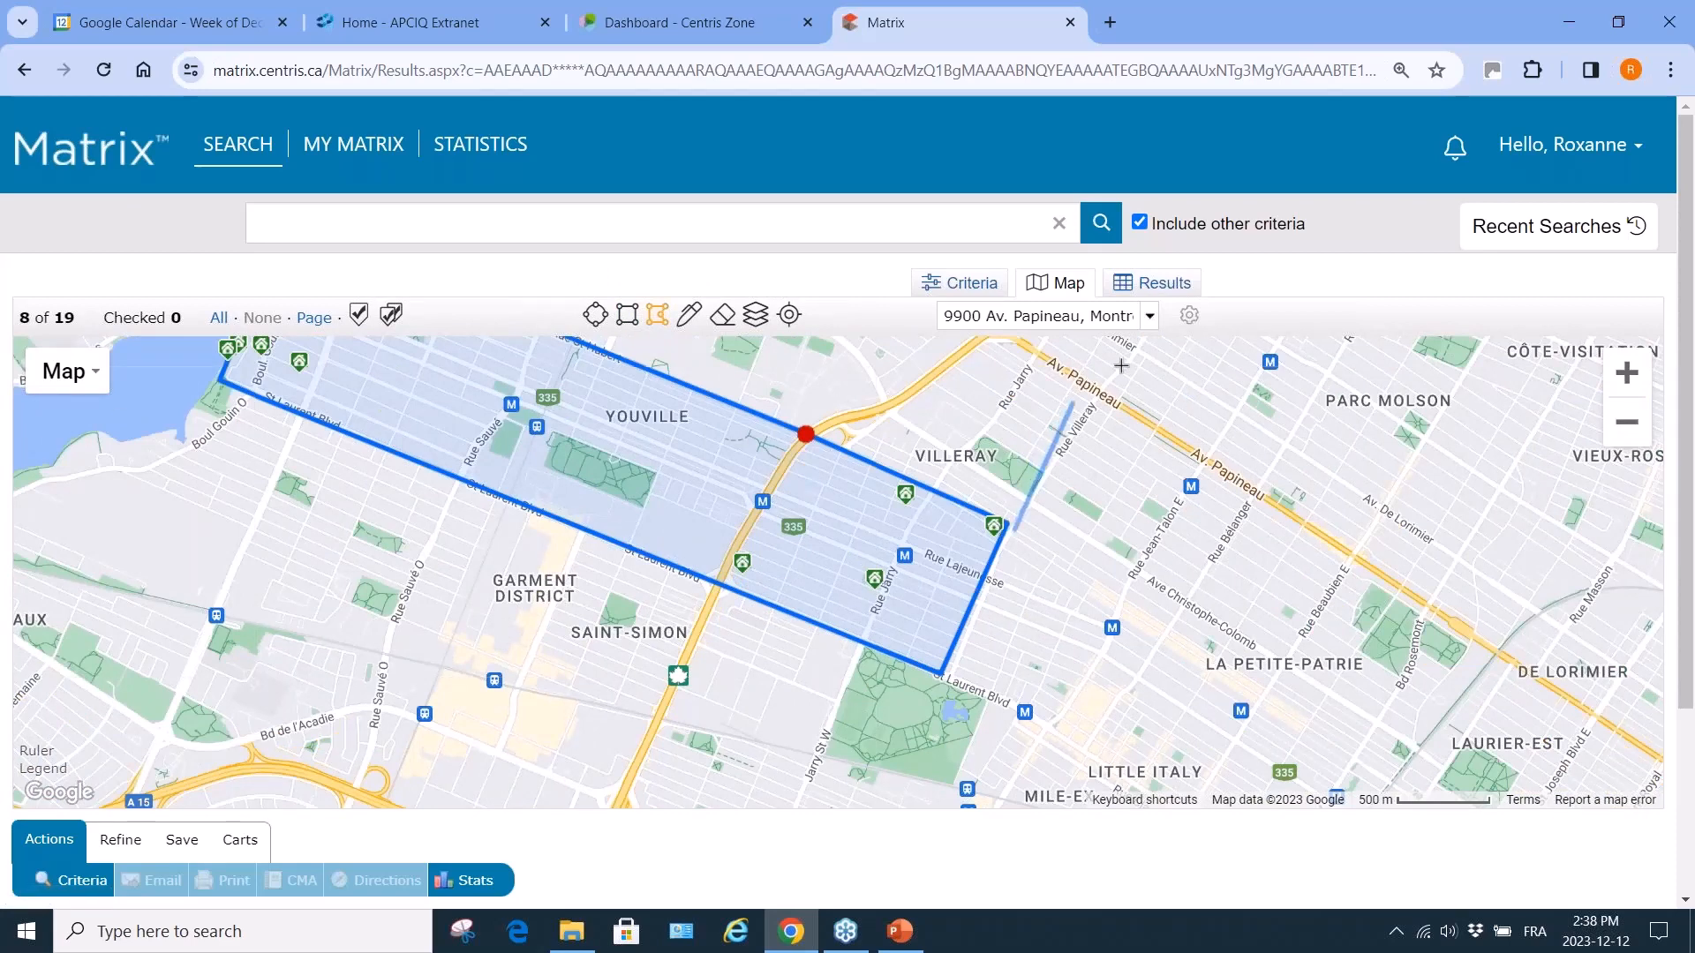
{"action": "left_click", "coordinate": [1144, 338]}
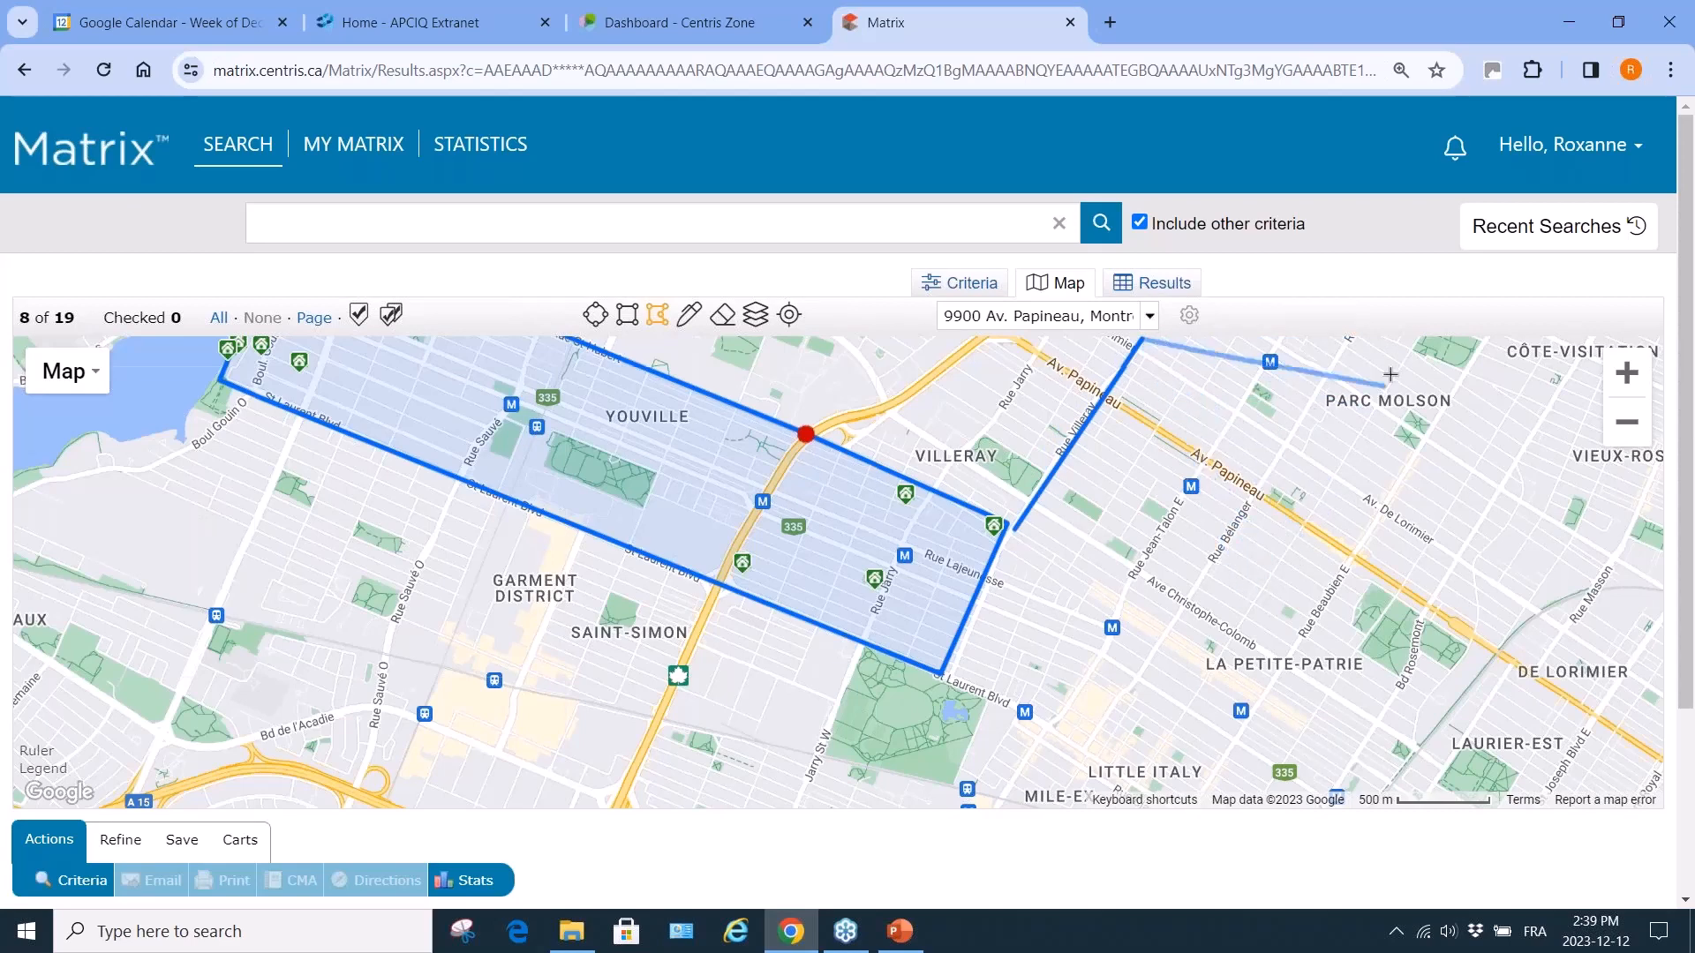
{"action": "left_click", "coordinate": [1378, 355]}
{"action": "left_click", "coordinate": [1244, 572]}
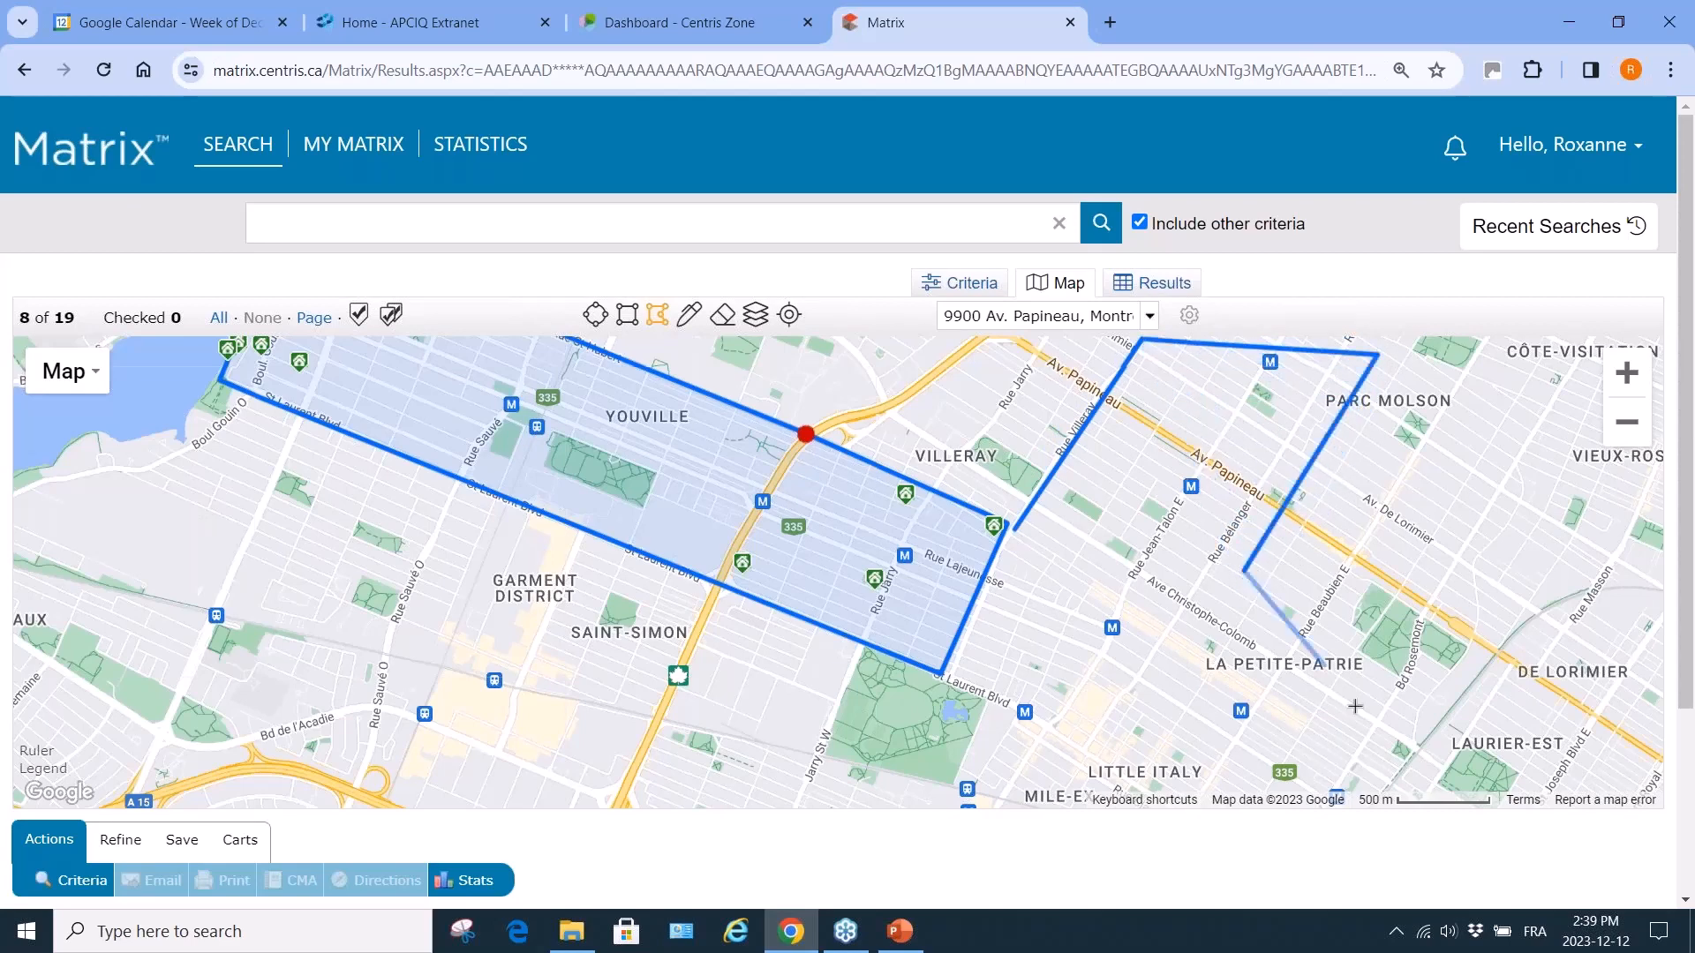
Finish the outline past Laurier-Est and Little Italy, close it, and zoom out.
{"action": "left_click", "coordinate": [1393, 719]}
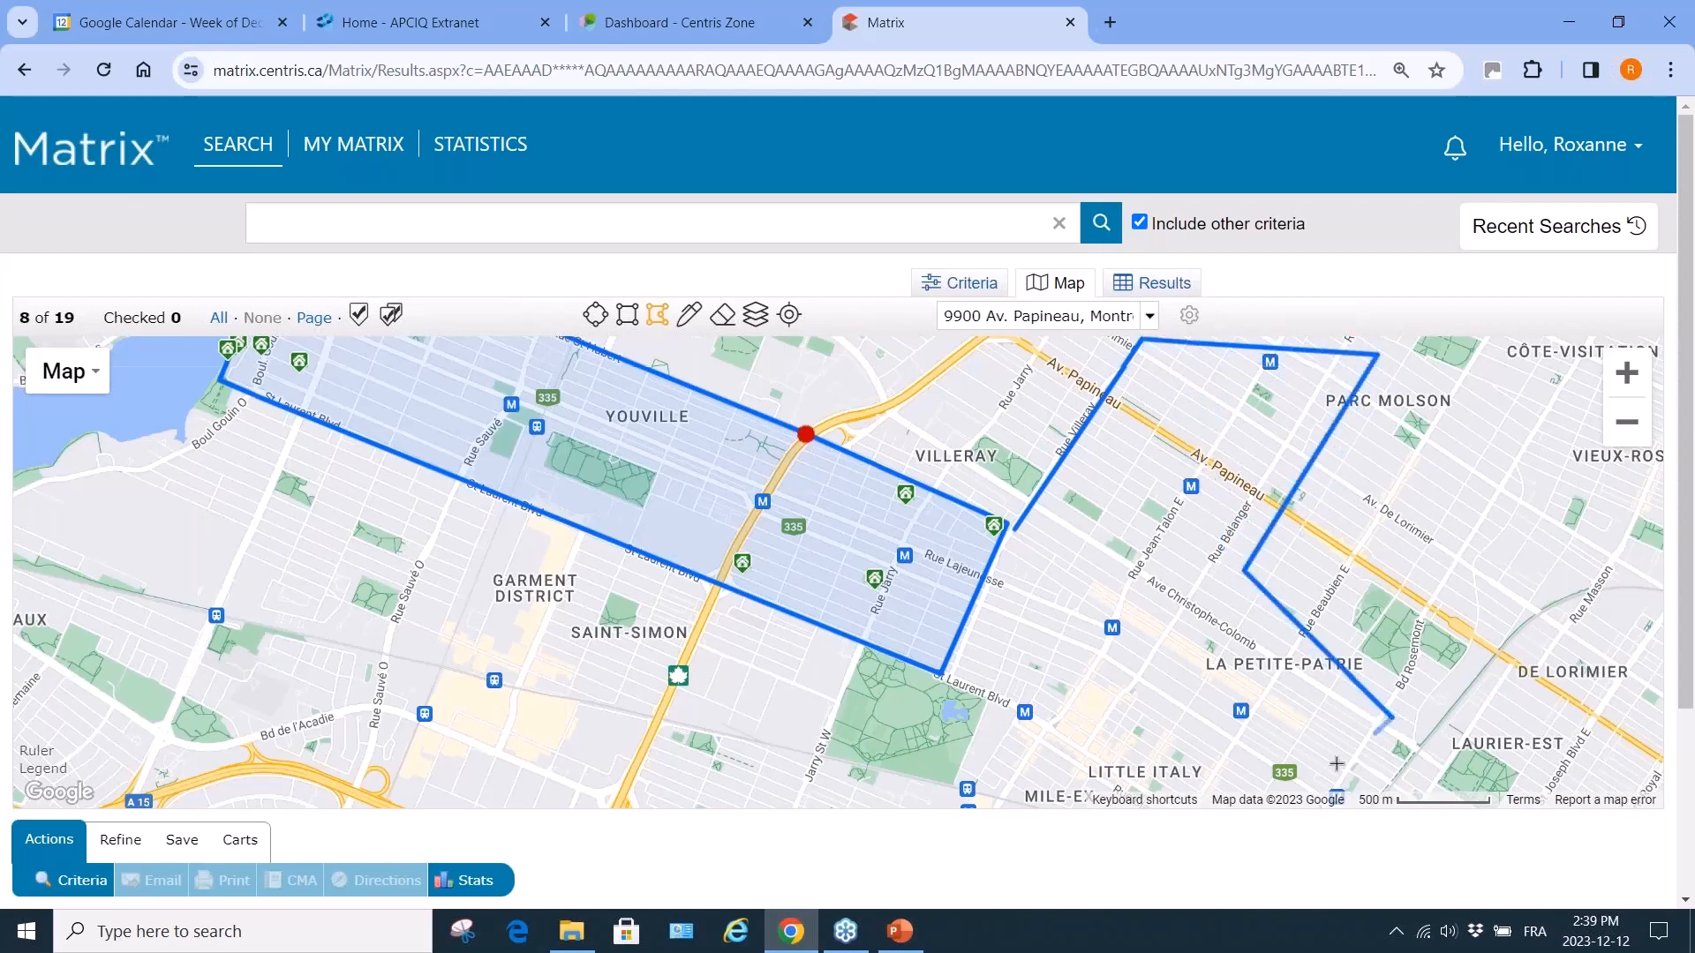
{"action": "left_click", "coordinate": [1238, 785]}
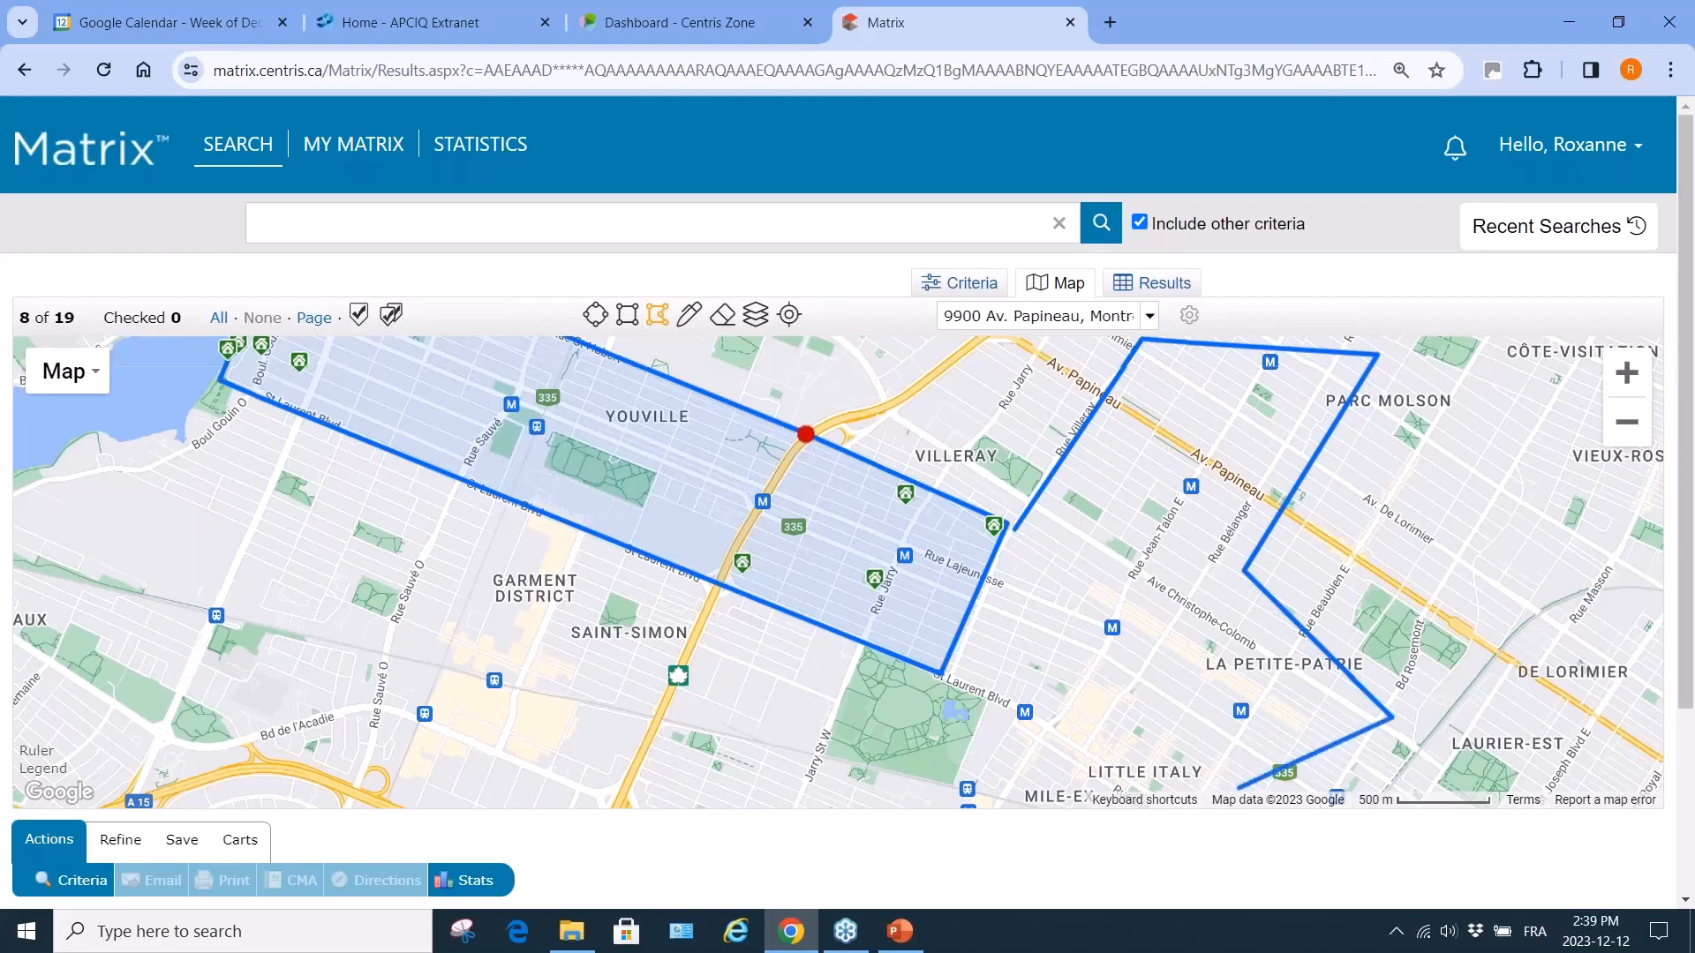
{"action": "left_click", "coordinate": [1123, 714]}
{"action": "left_click", "coordinate": [1048, 797]}
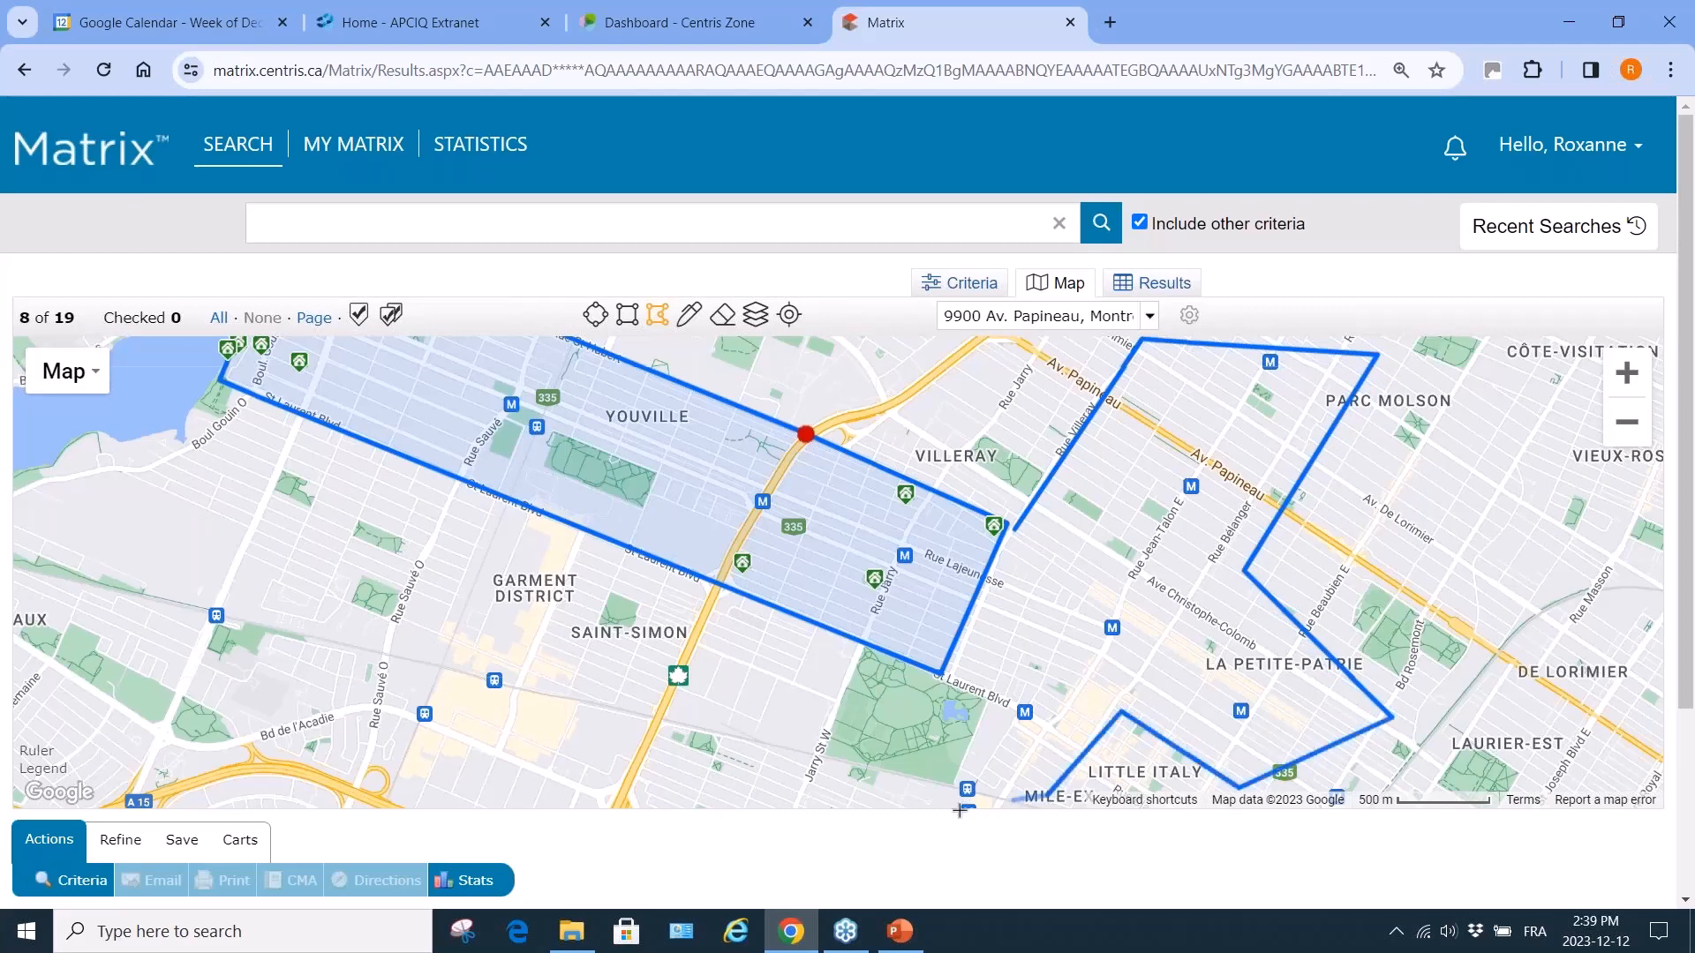
{"action": "left_click", "coordinate": [887, 797]}
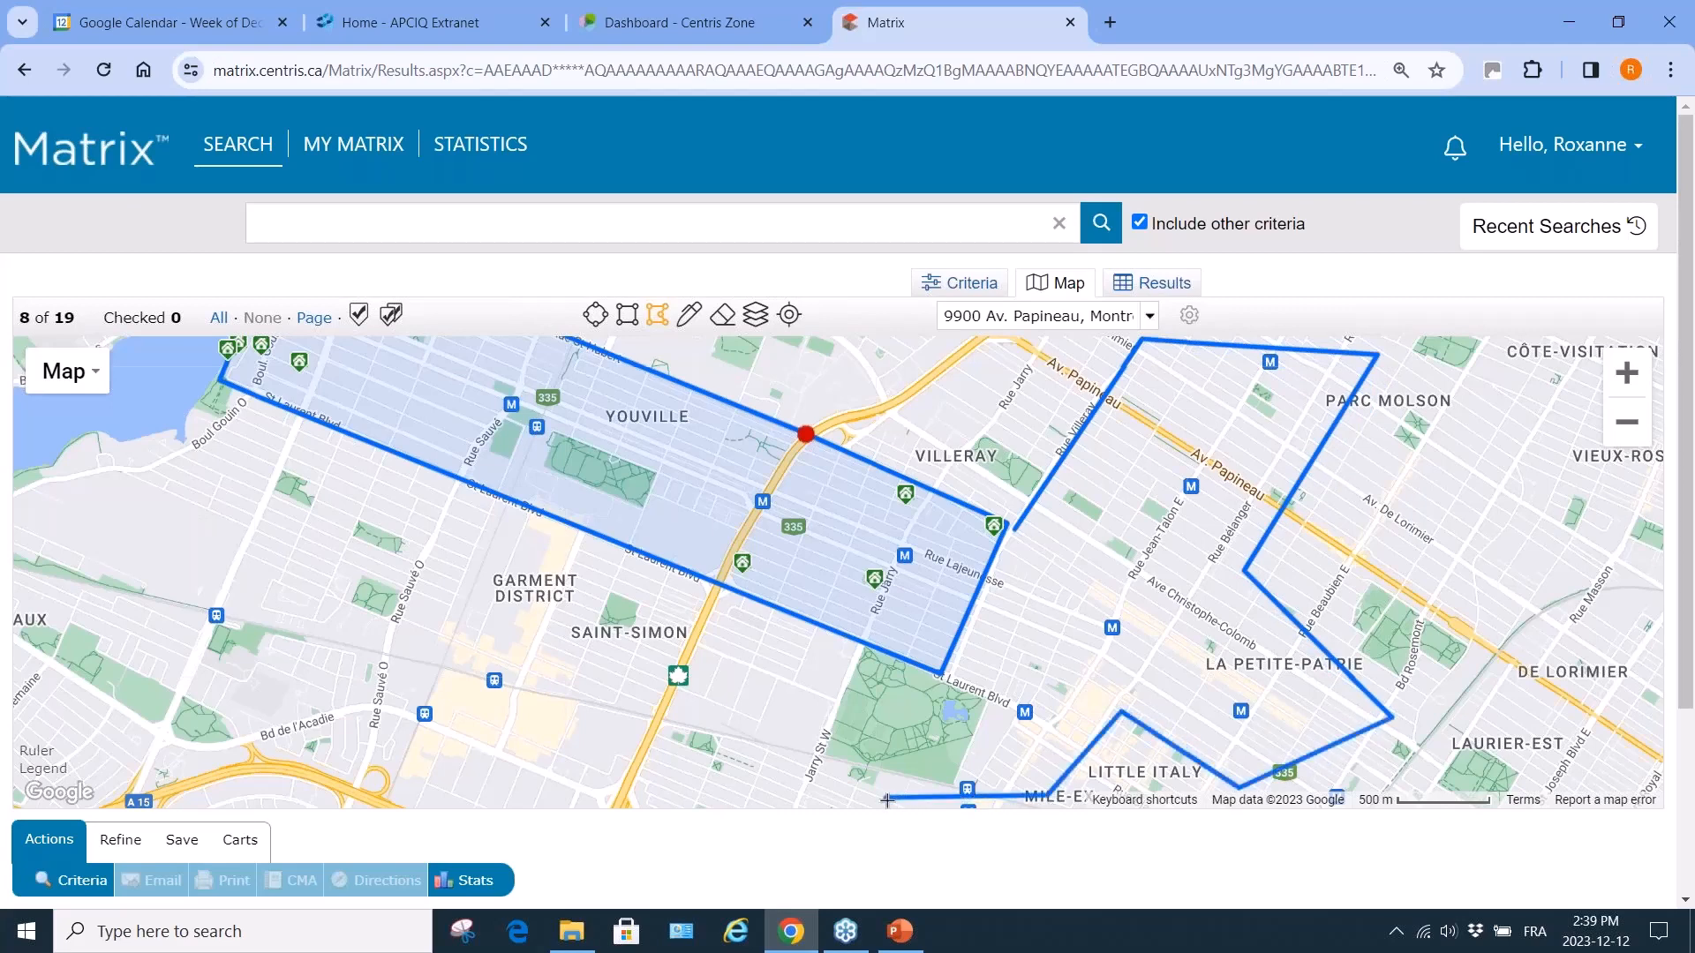
{"action": "left_click", "coordinate": [943, 672]}
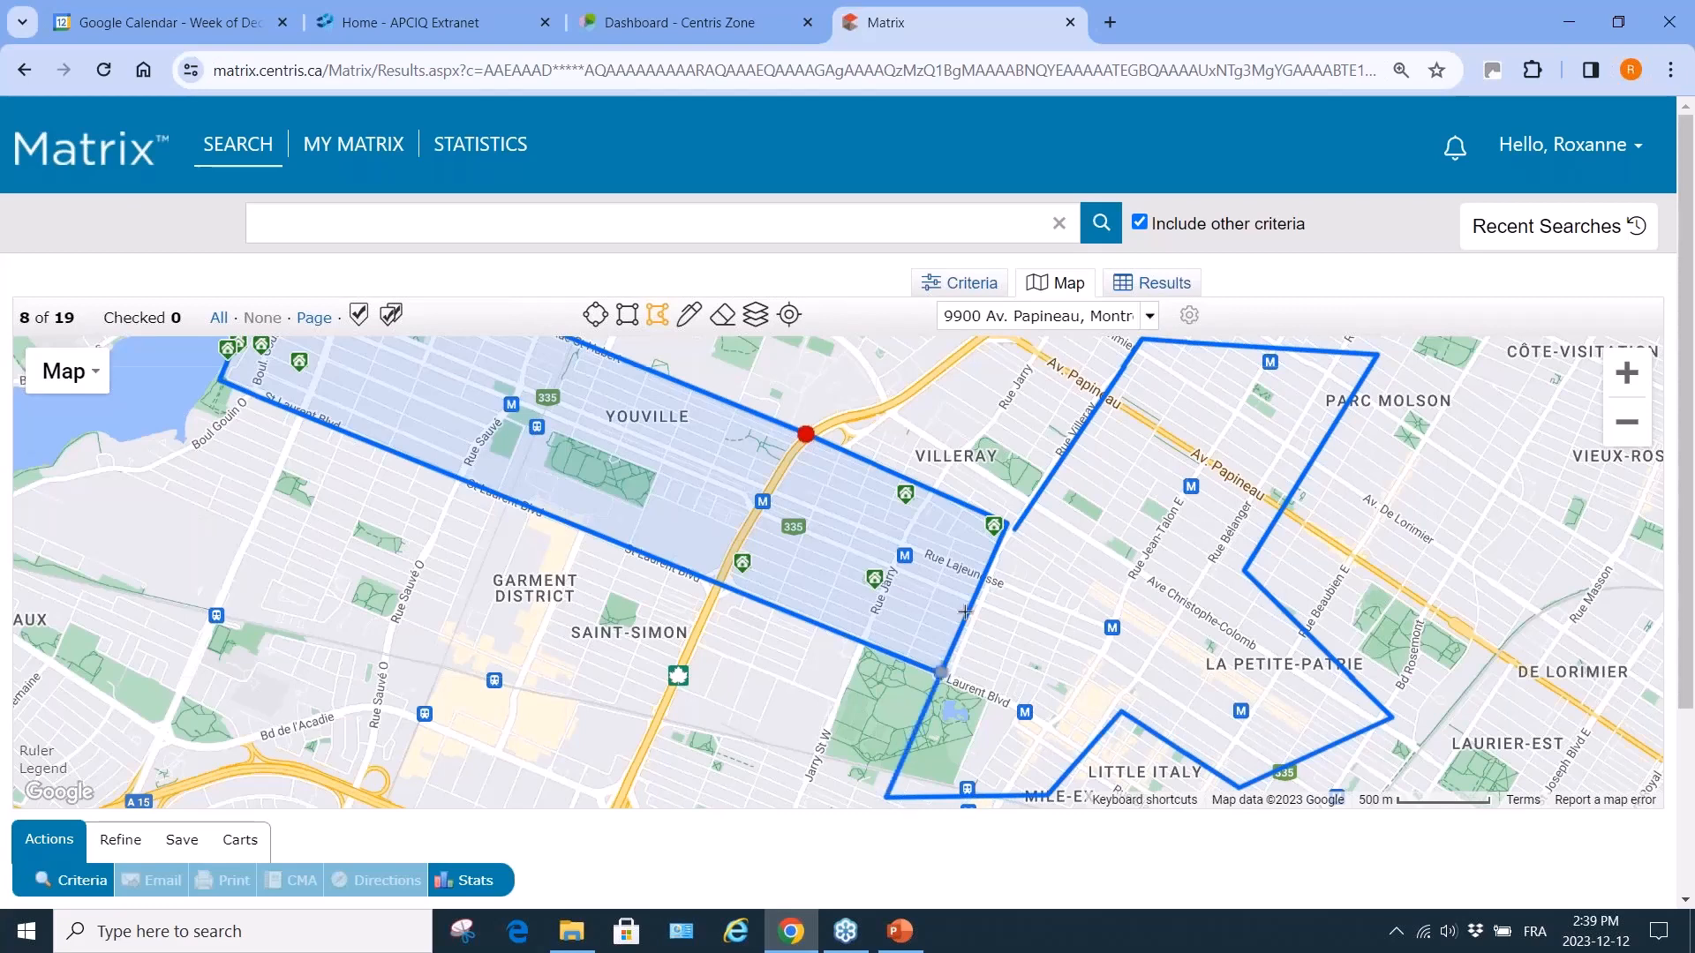
{"action": "left_click", "coordinate": [1007, 534]}
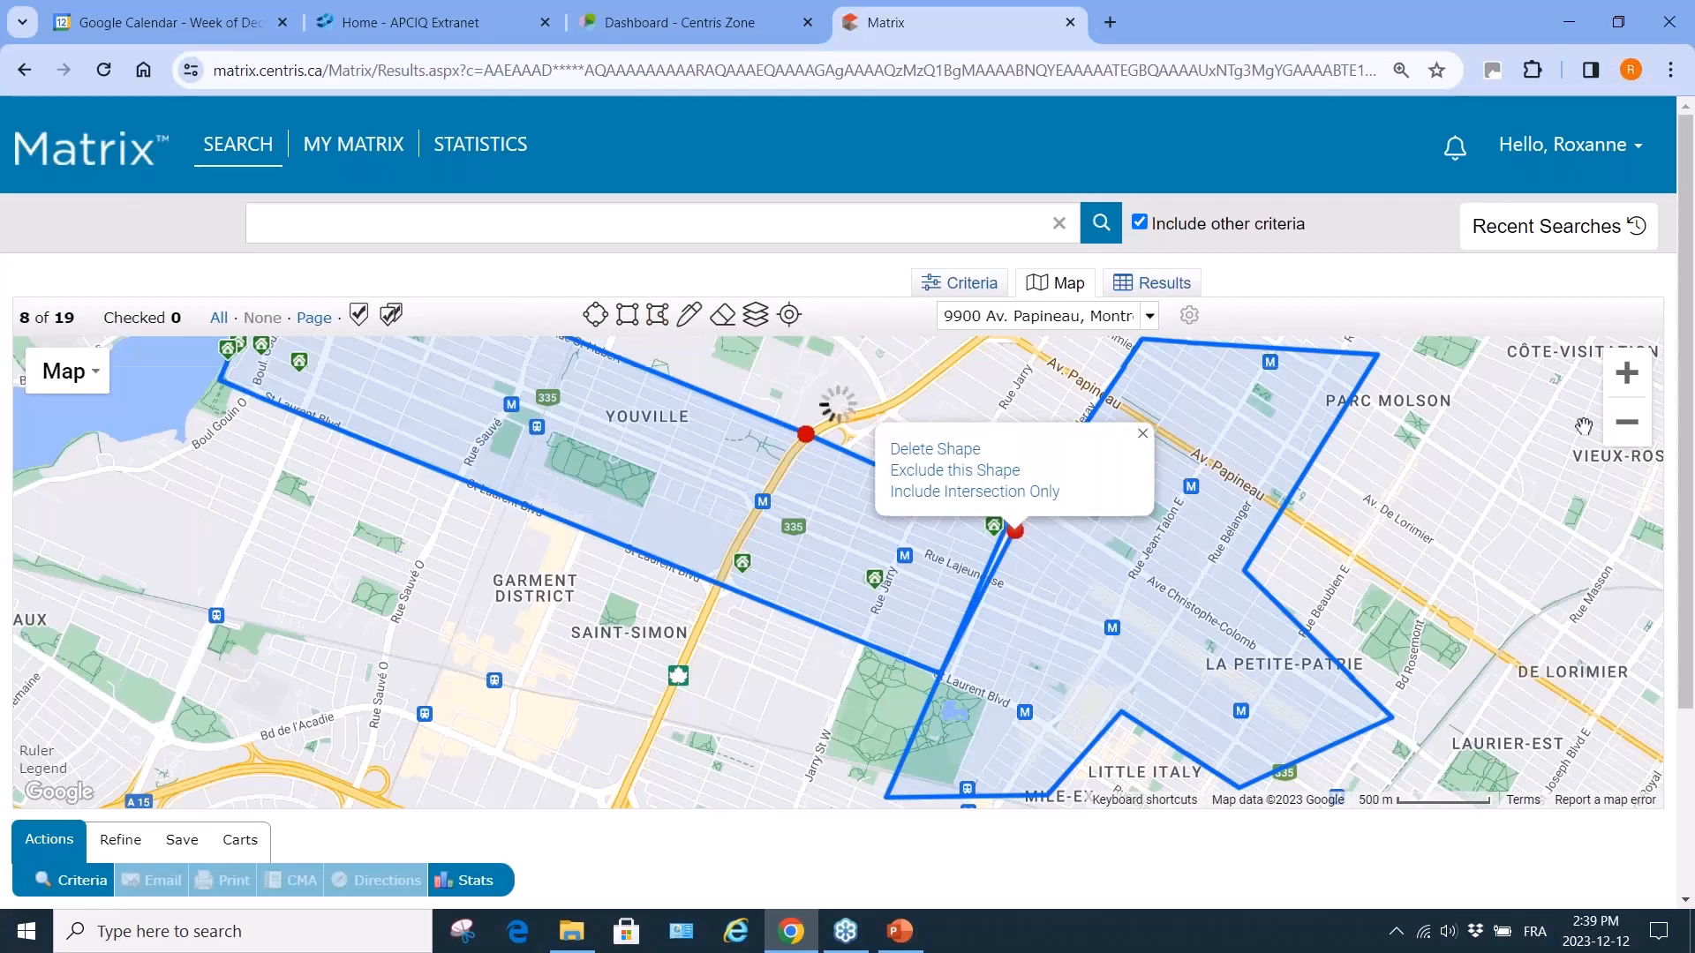
{"action": "left_click", "coordinate": [1626, 423]}
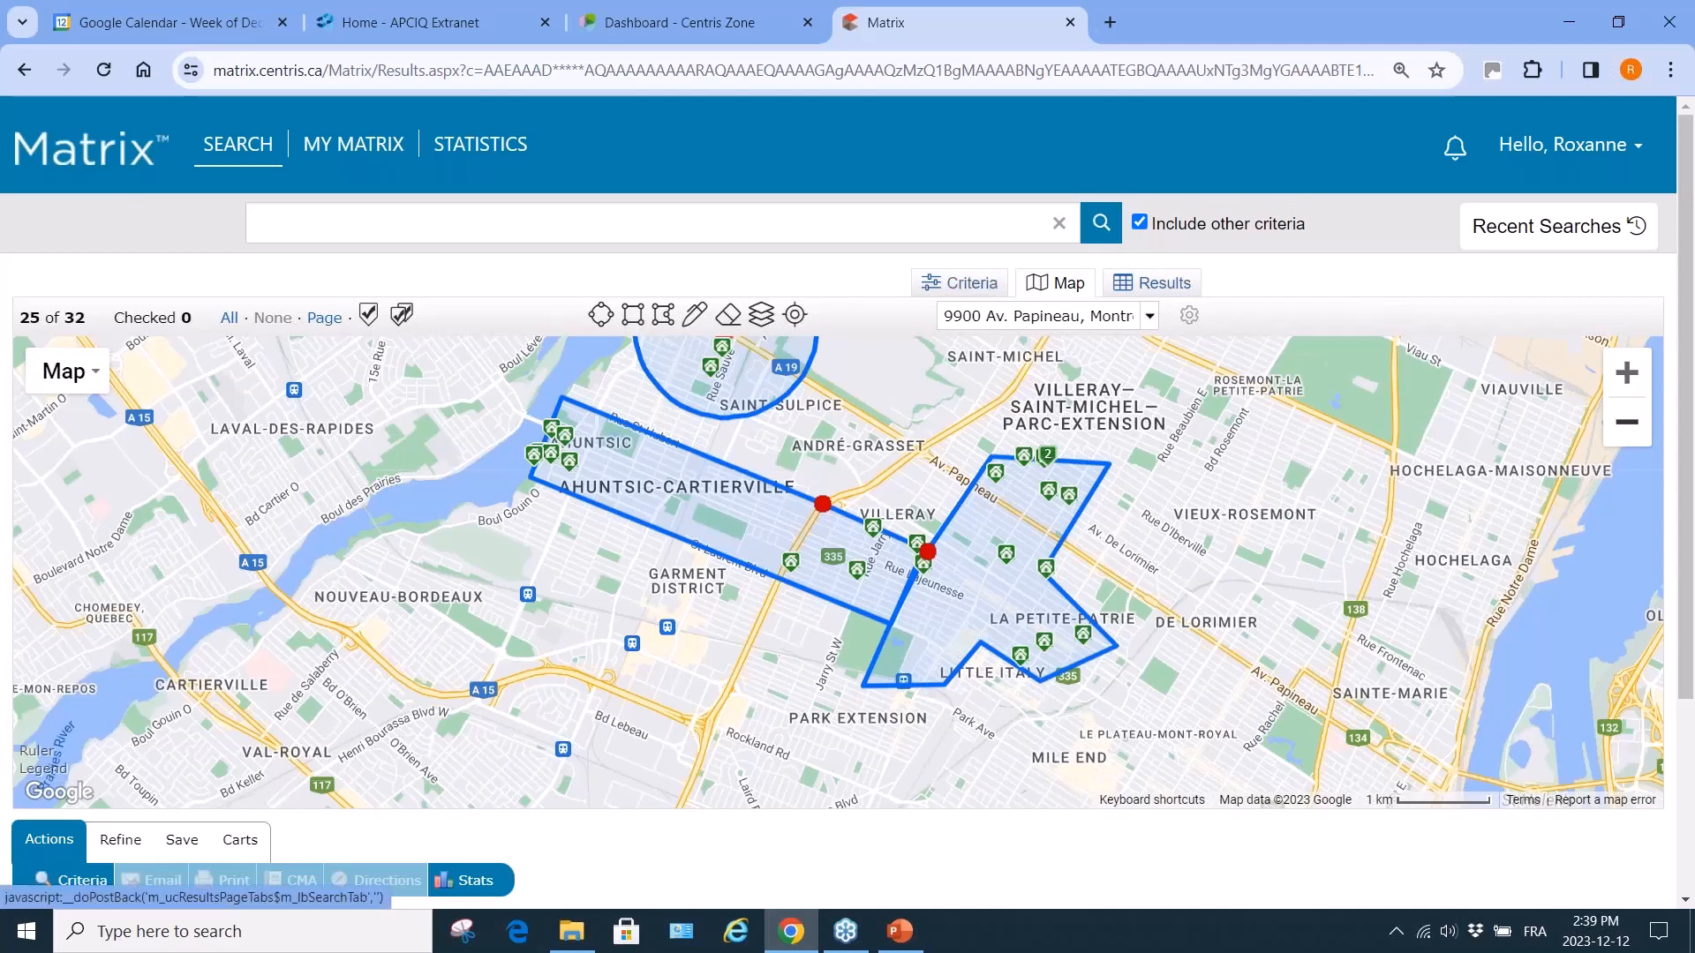
Return to the criteria form and enter 900000- as the Asked/Sold price.
{"action": "left_click", "coordinate": [77, 882]}
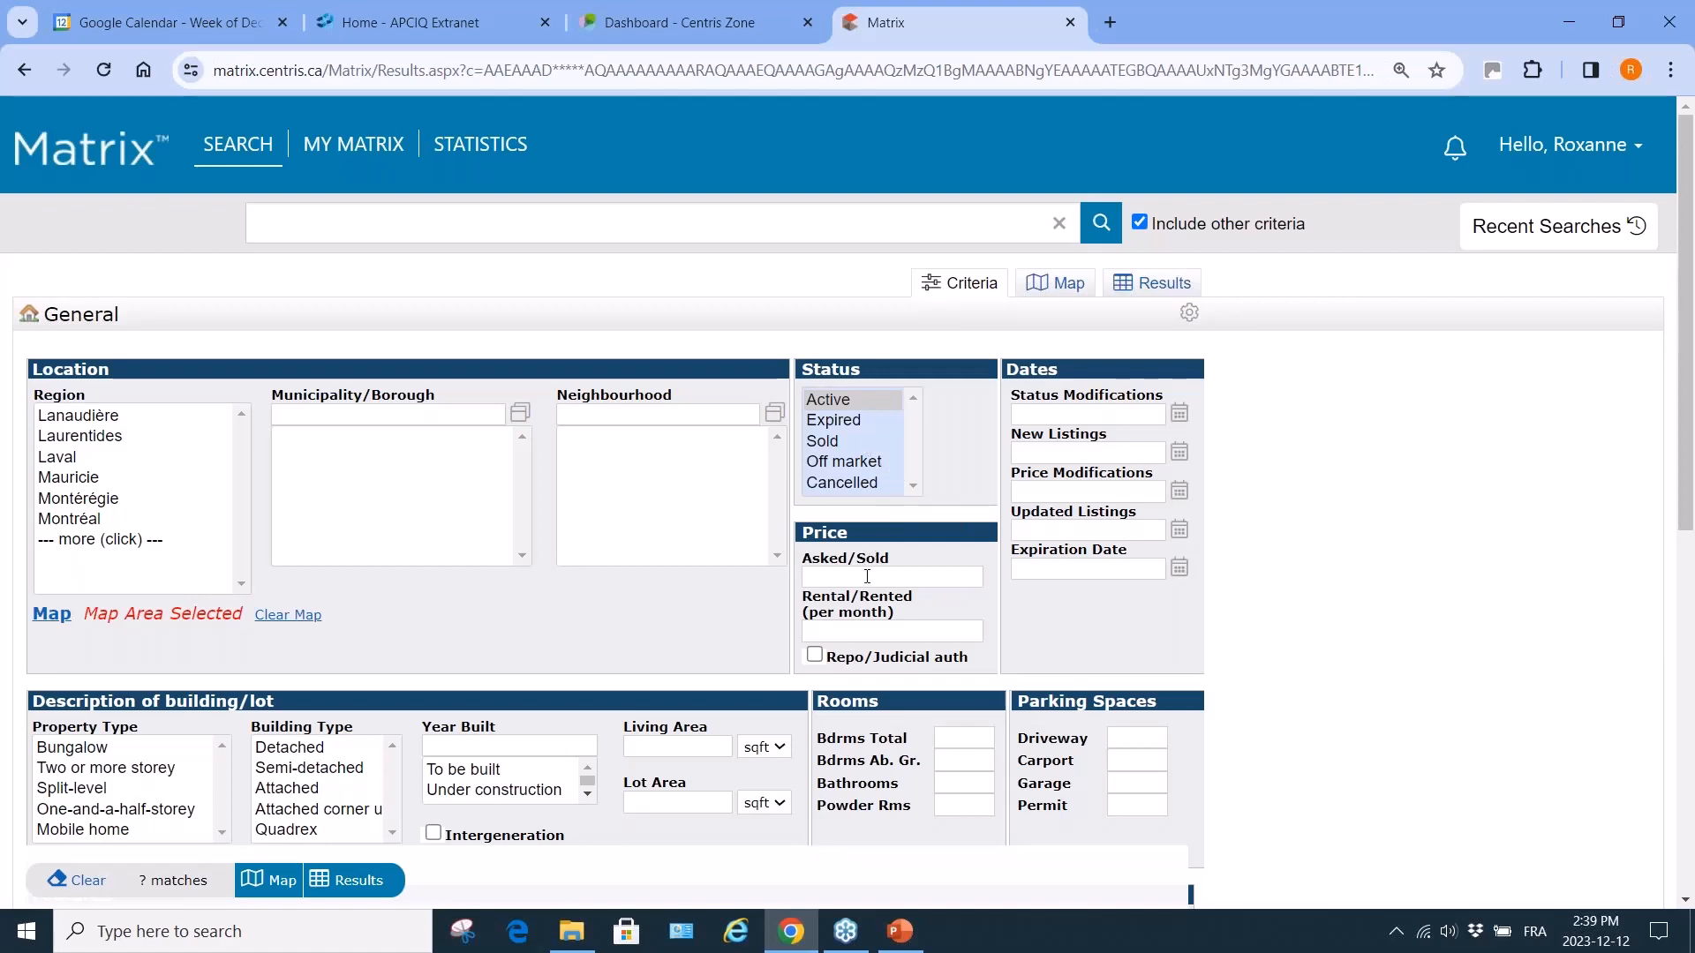
{"action": "mouse_move", "coordinate": [867, 575]}
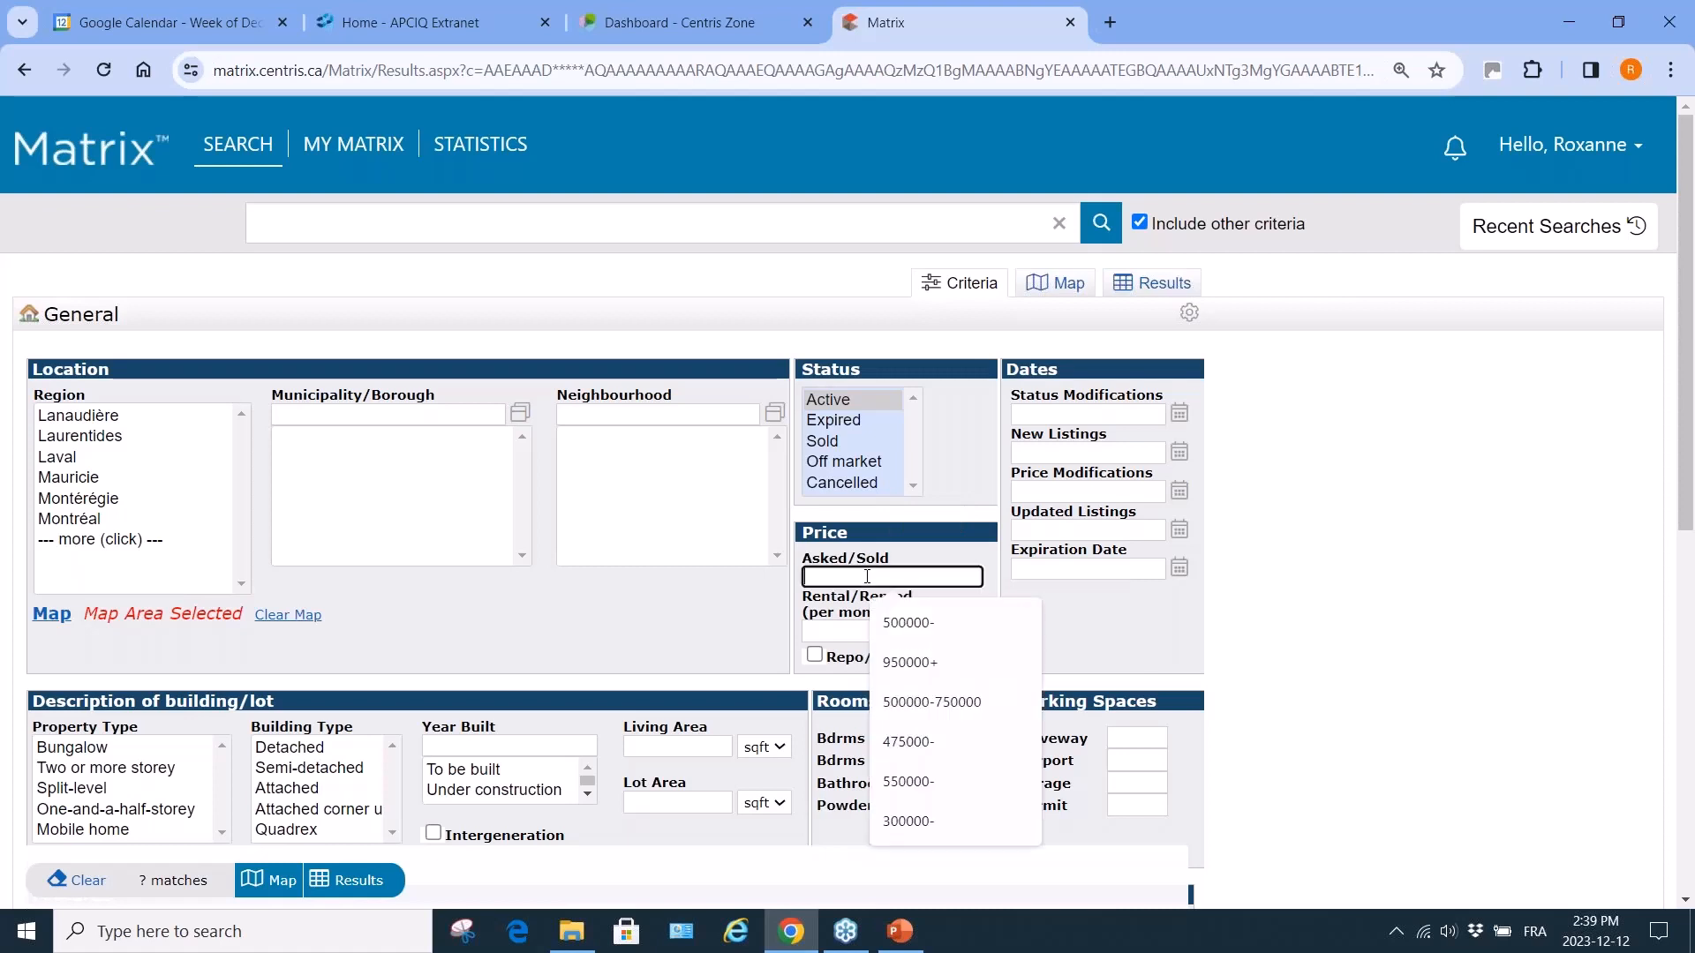
{"action": "left_click", "coordinate": [867, 576]}
{"action": "type", "text": "900000"}
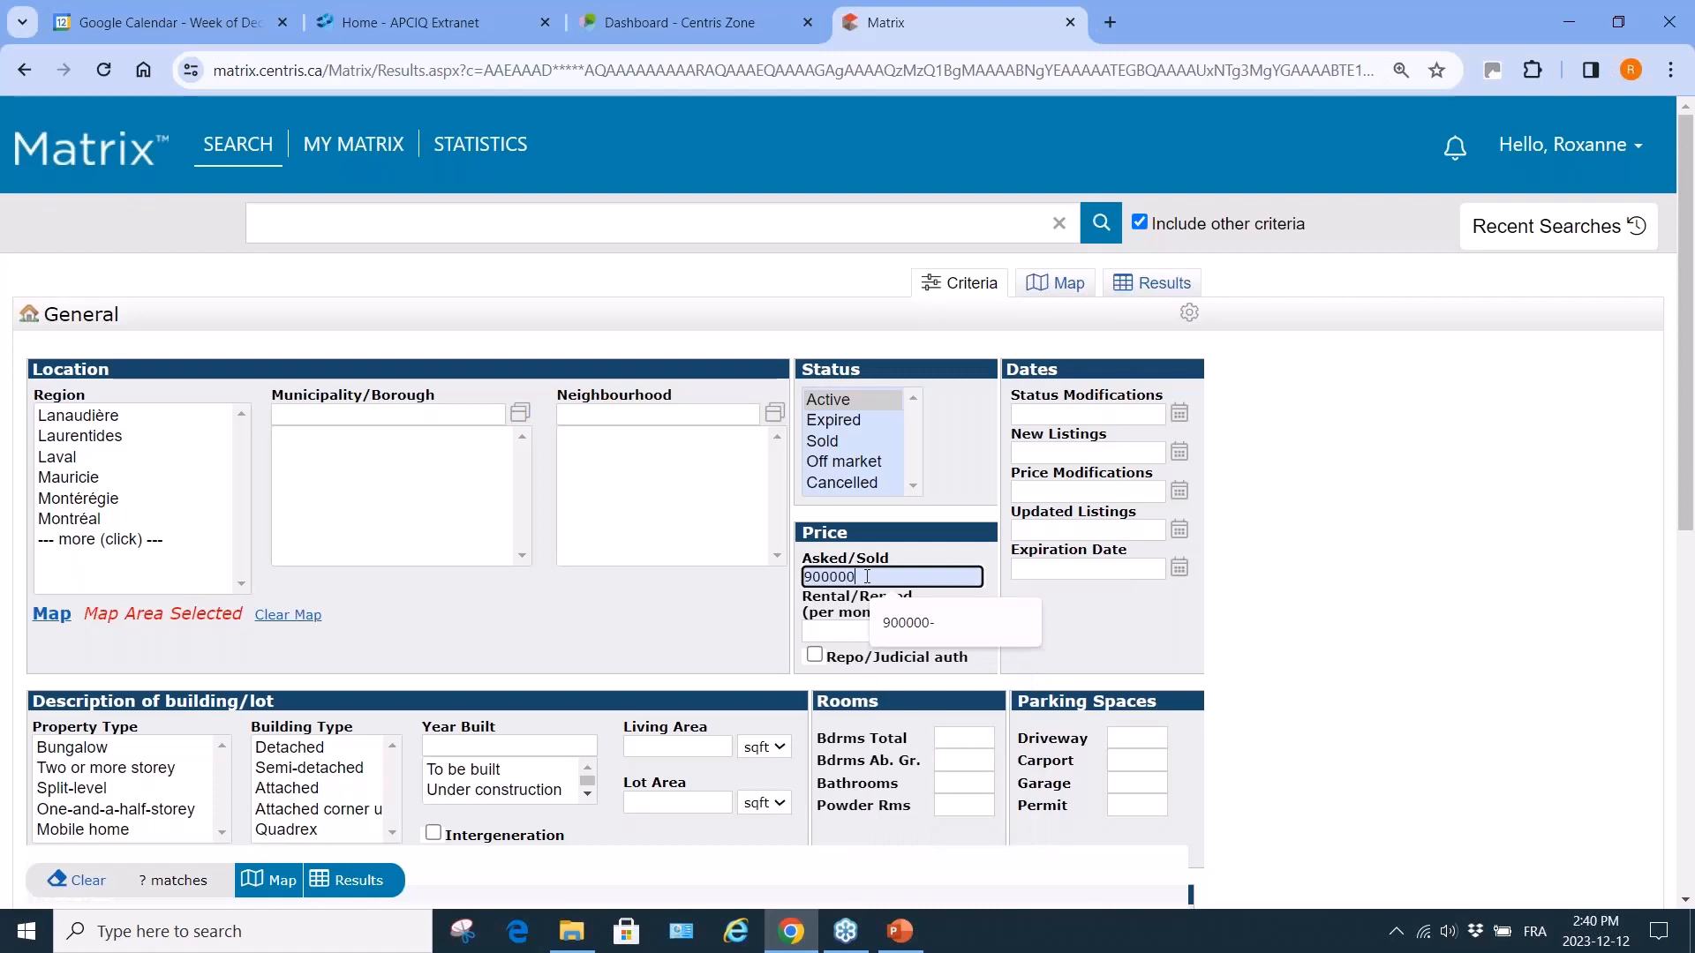
{"action": "type", "text": "-"}
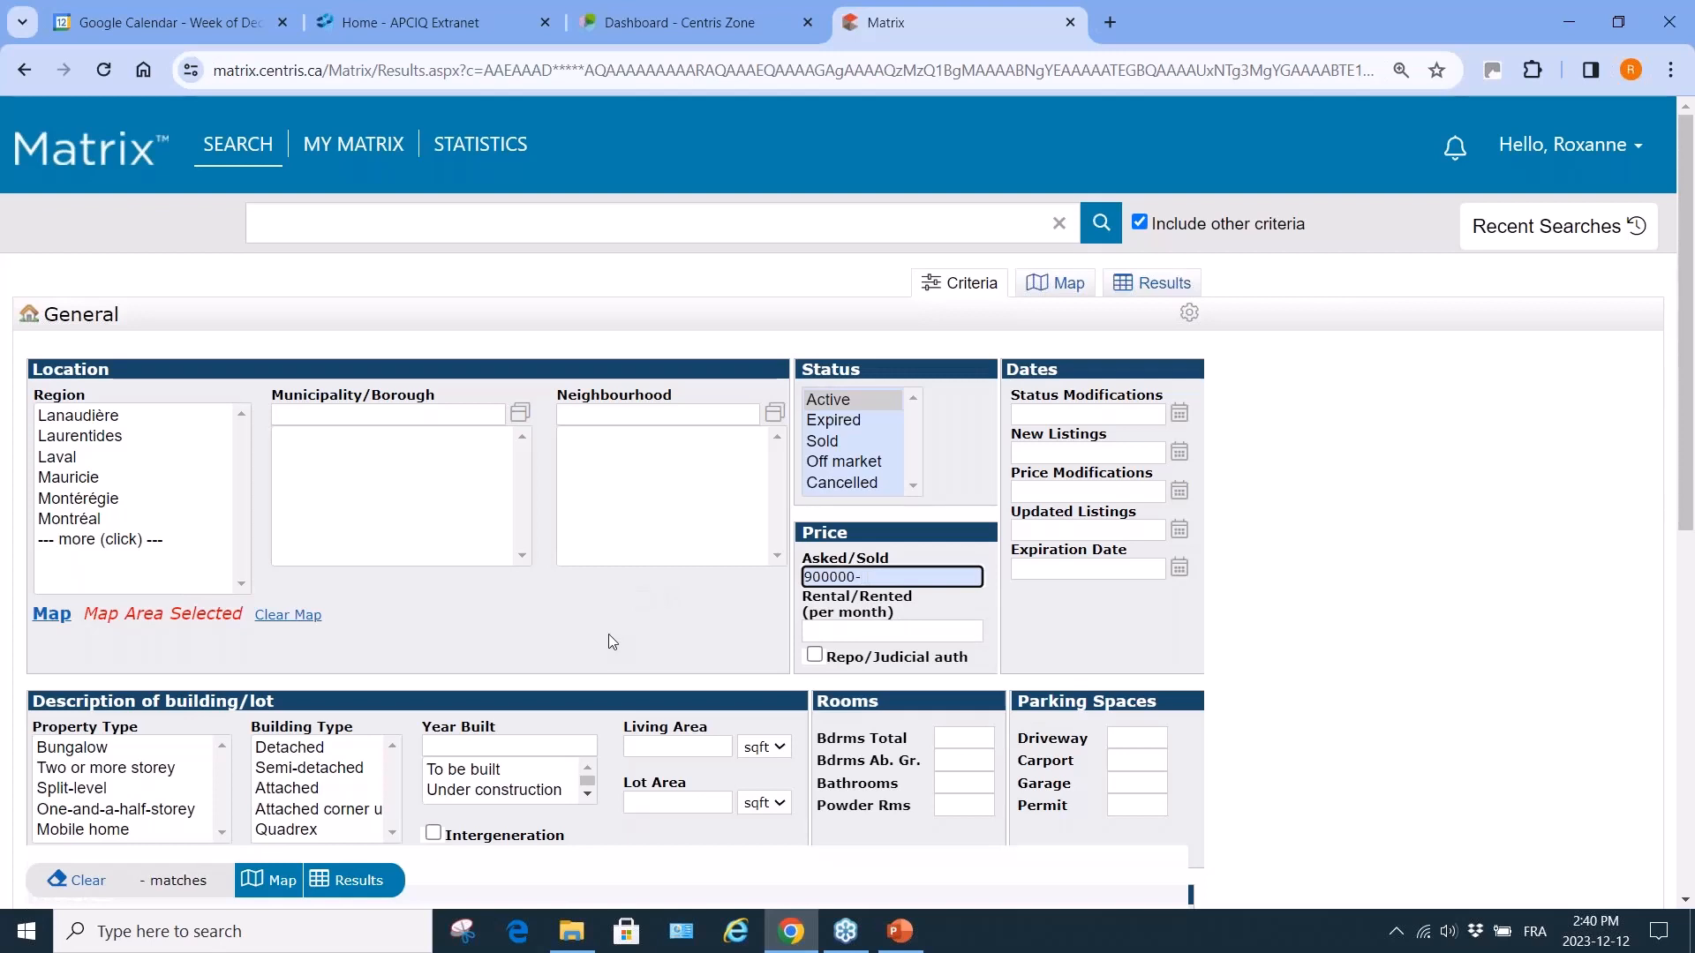
Limit Property Type to Bungalow and Two or more storey, and Building Type to Detached or Semi-detached.
{"action": "scroll", "coordinate": [609, 637], "scroll_direction": "down", "scroll_amount": 2}
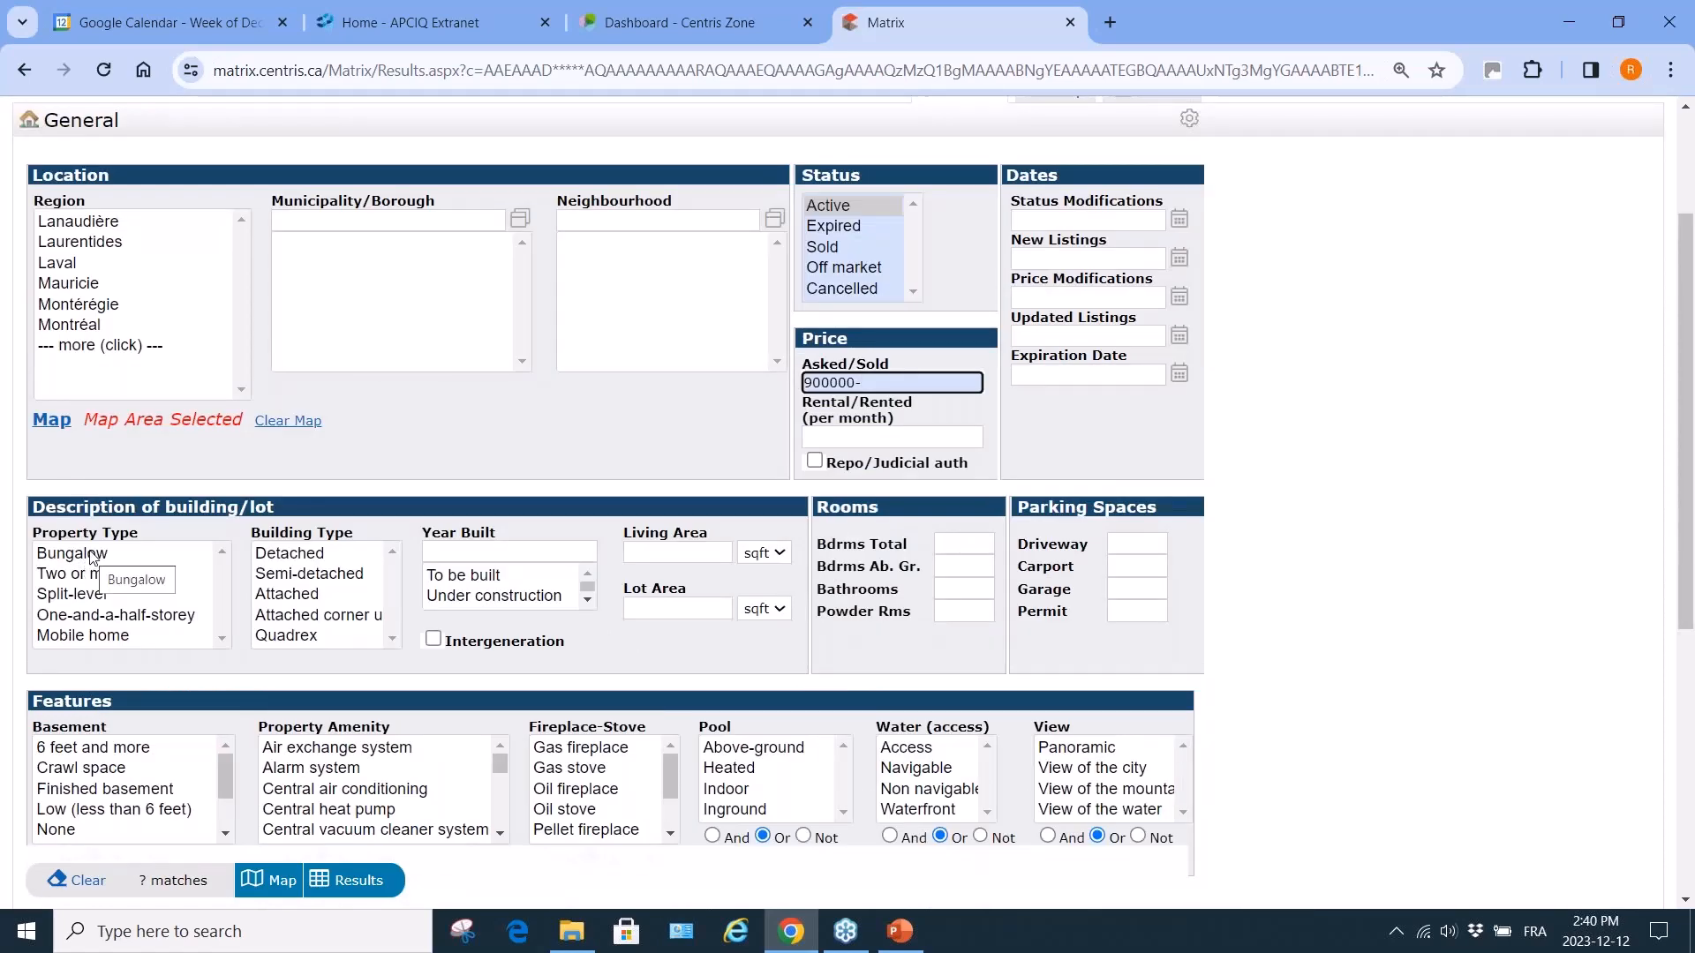
{"action": "left_click", "coordinate": [94, 558]}
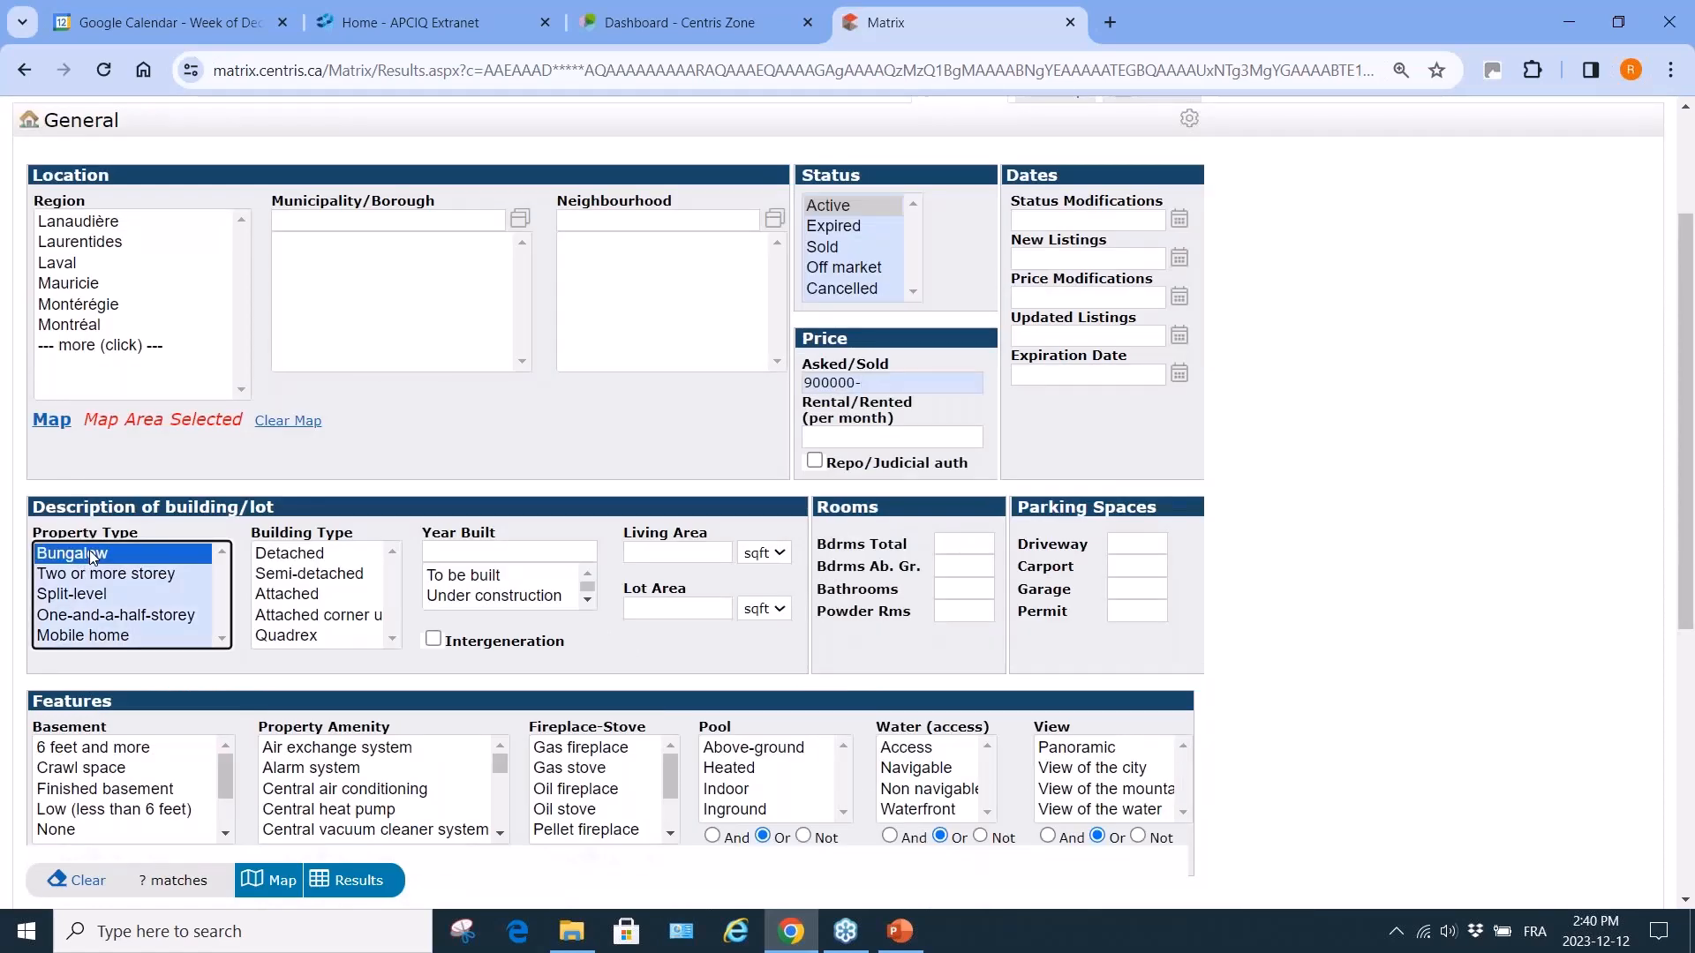
{"action": "left_click", "coordinate": [108, 578], "text": "ctrl"}
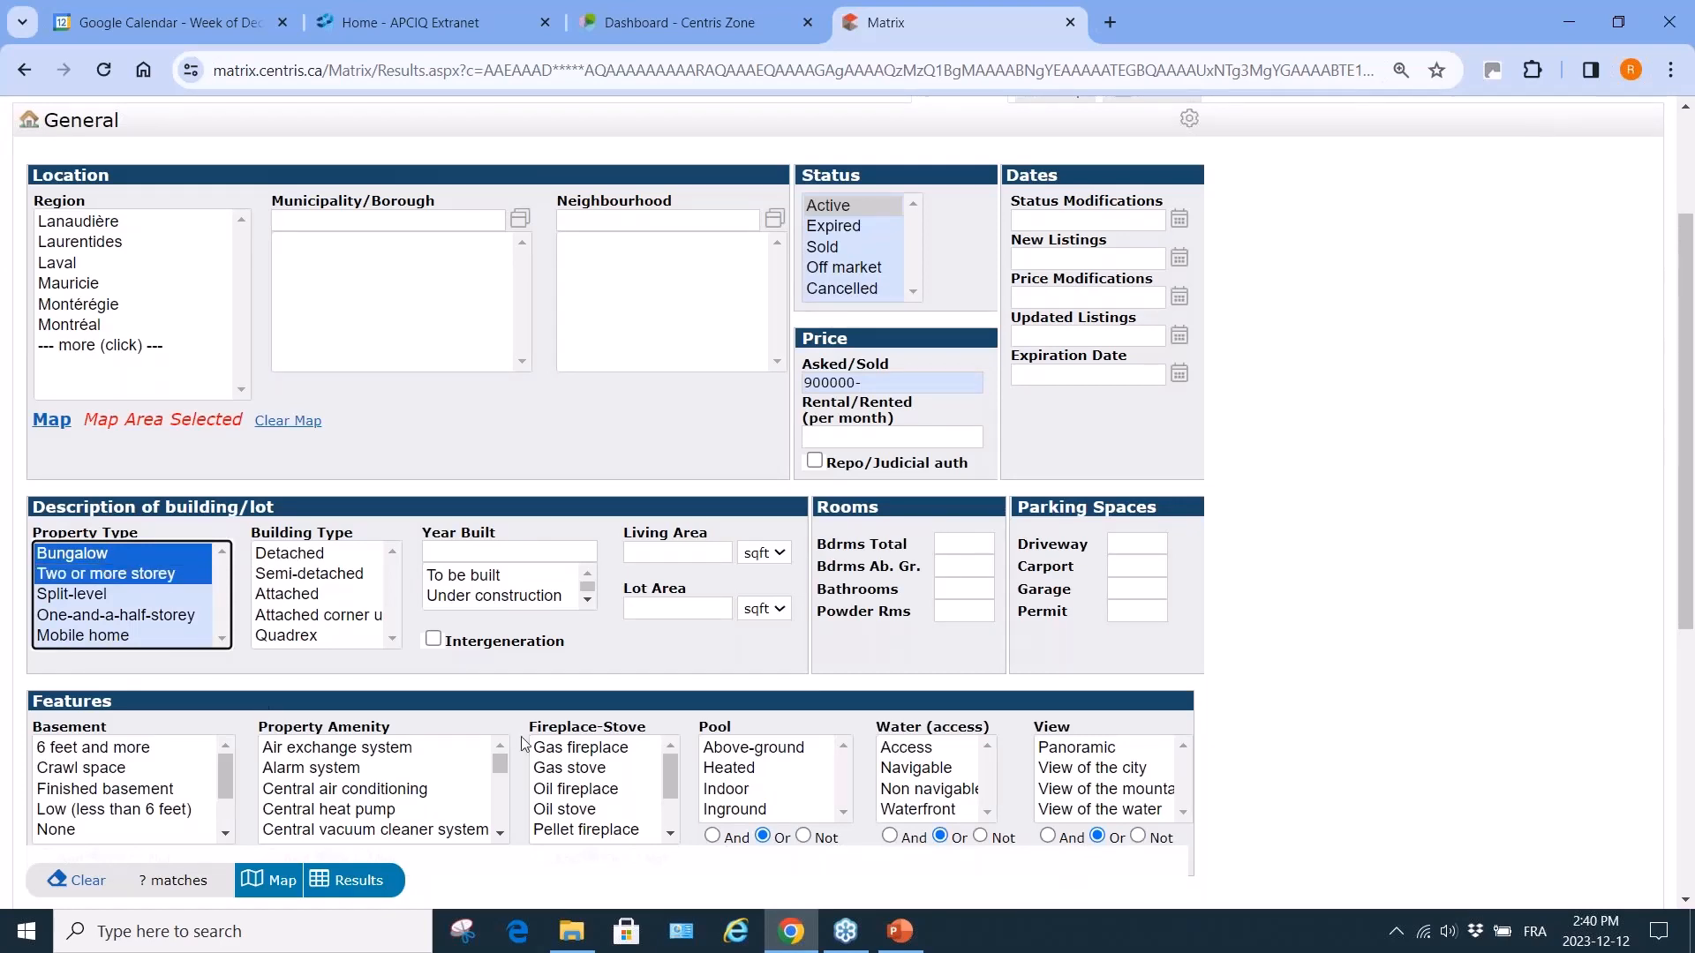
{"action": "left_click", "coordinate": [316, 556]}
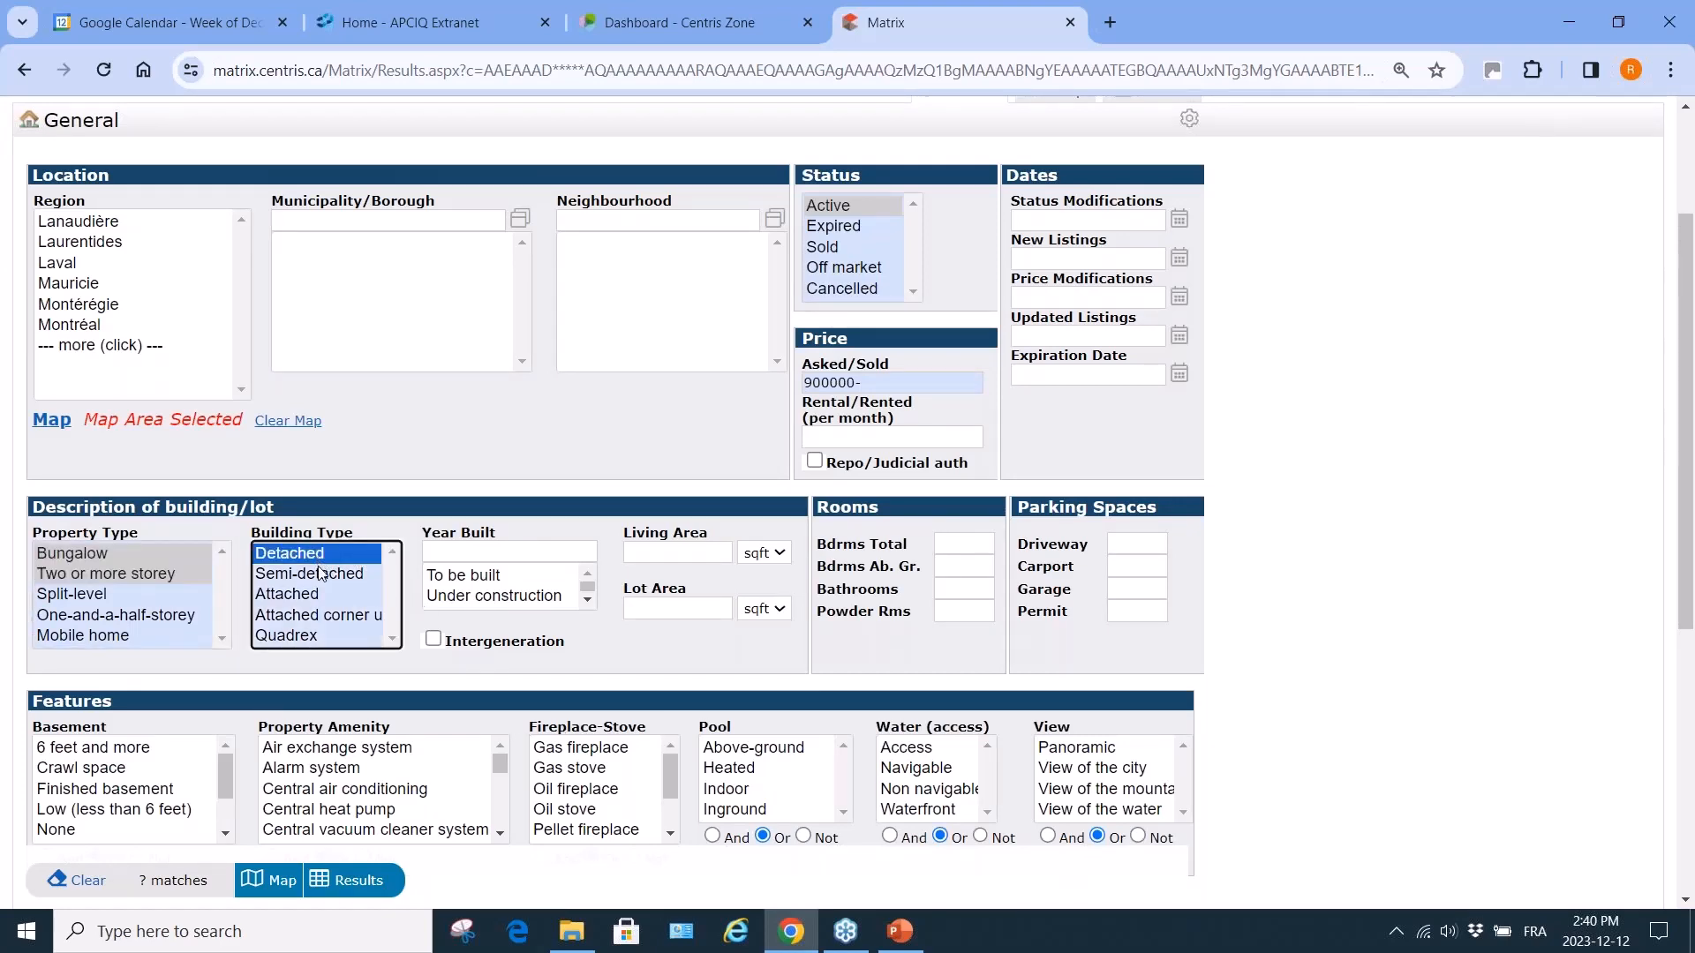
{"action": "left_click", "coordinate": [323, 576], "text": "ctrl"}
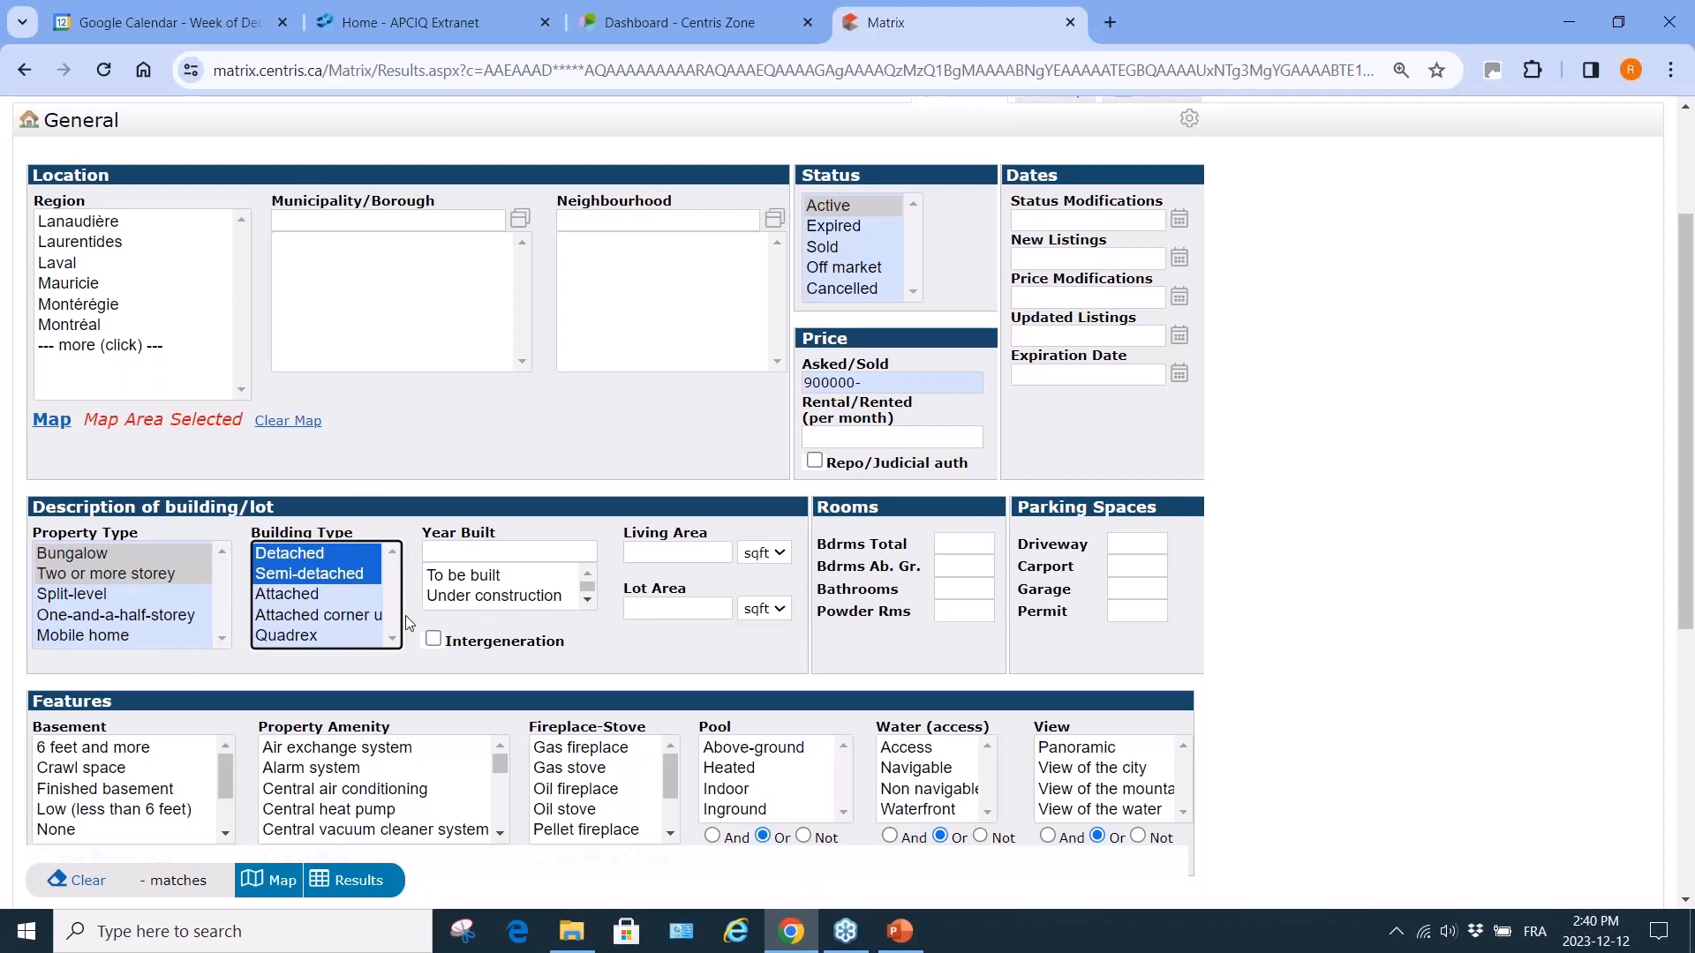
{"action": "left_click", "coordinate": [563, 547]}
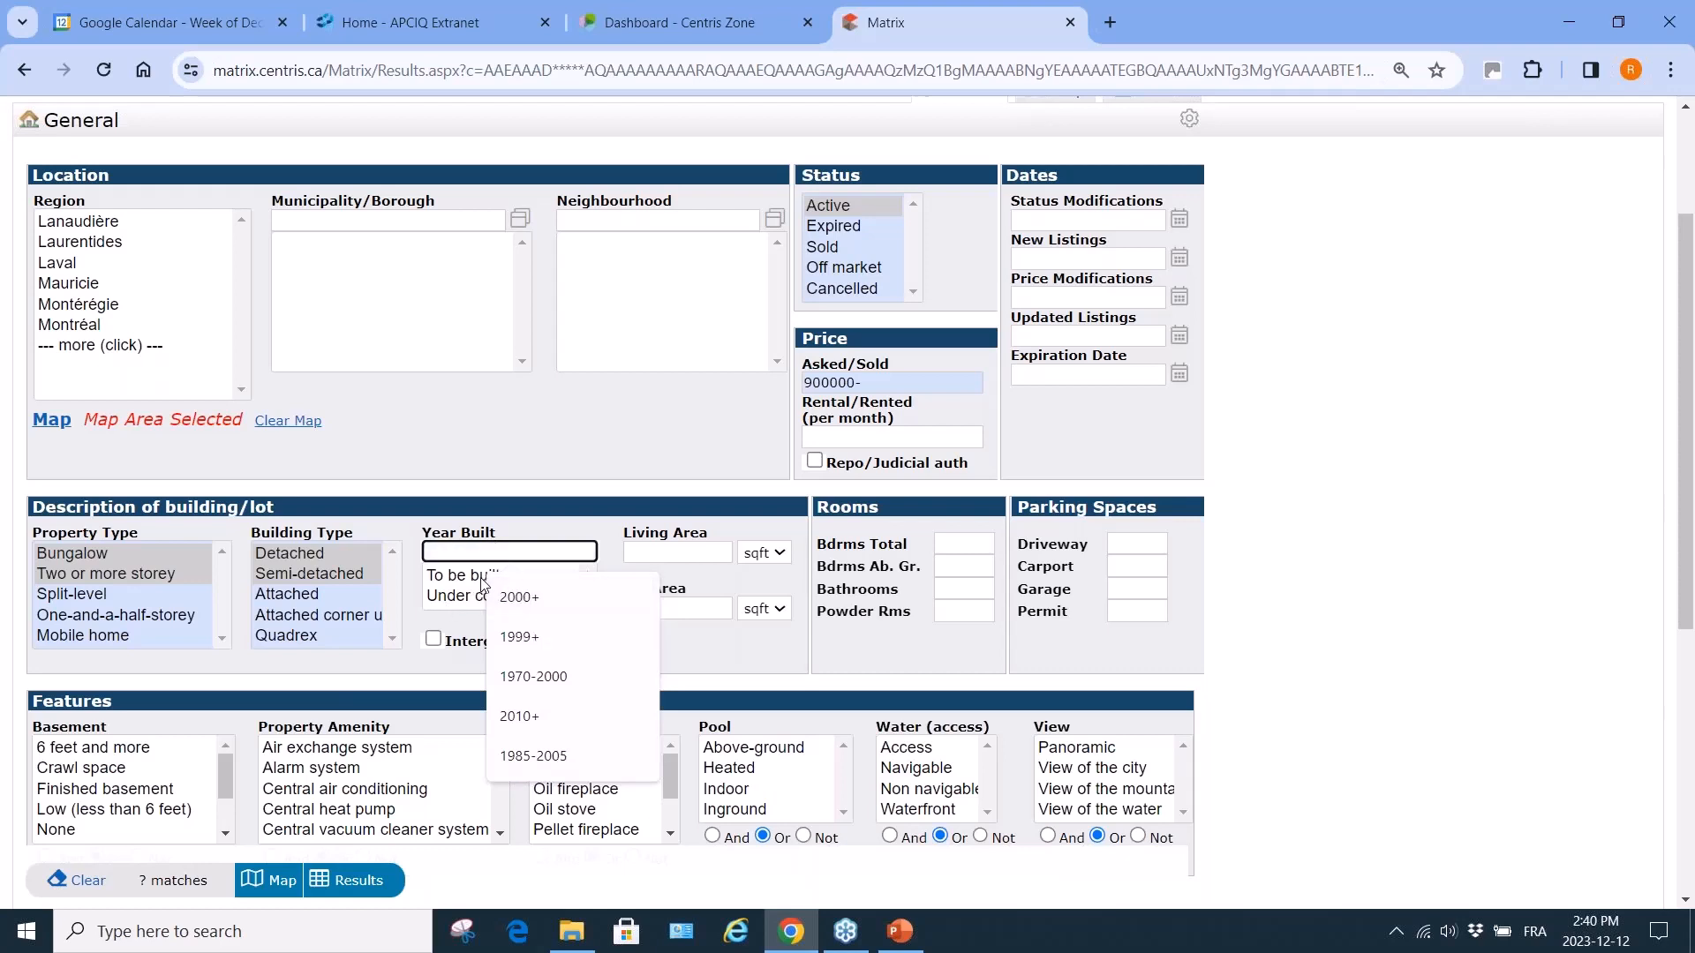
{"action": "left_click", "coordinate": [722, 655]}
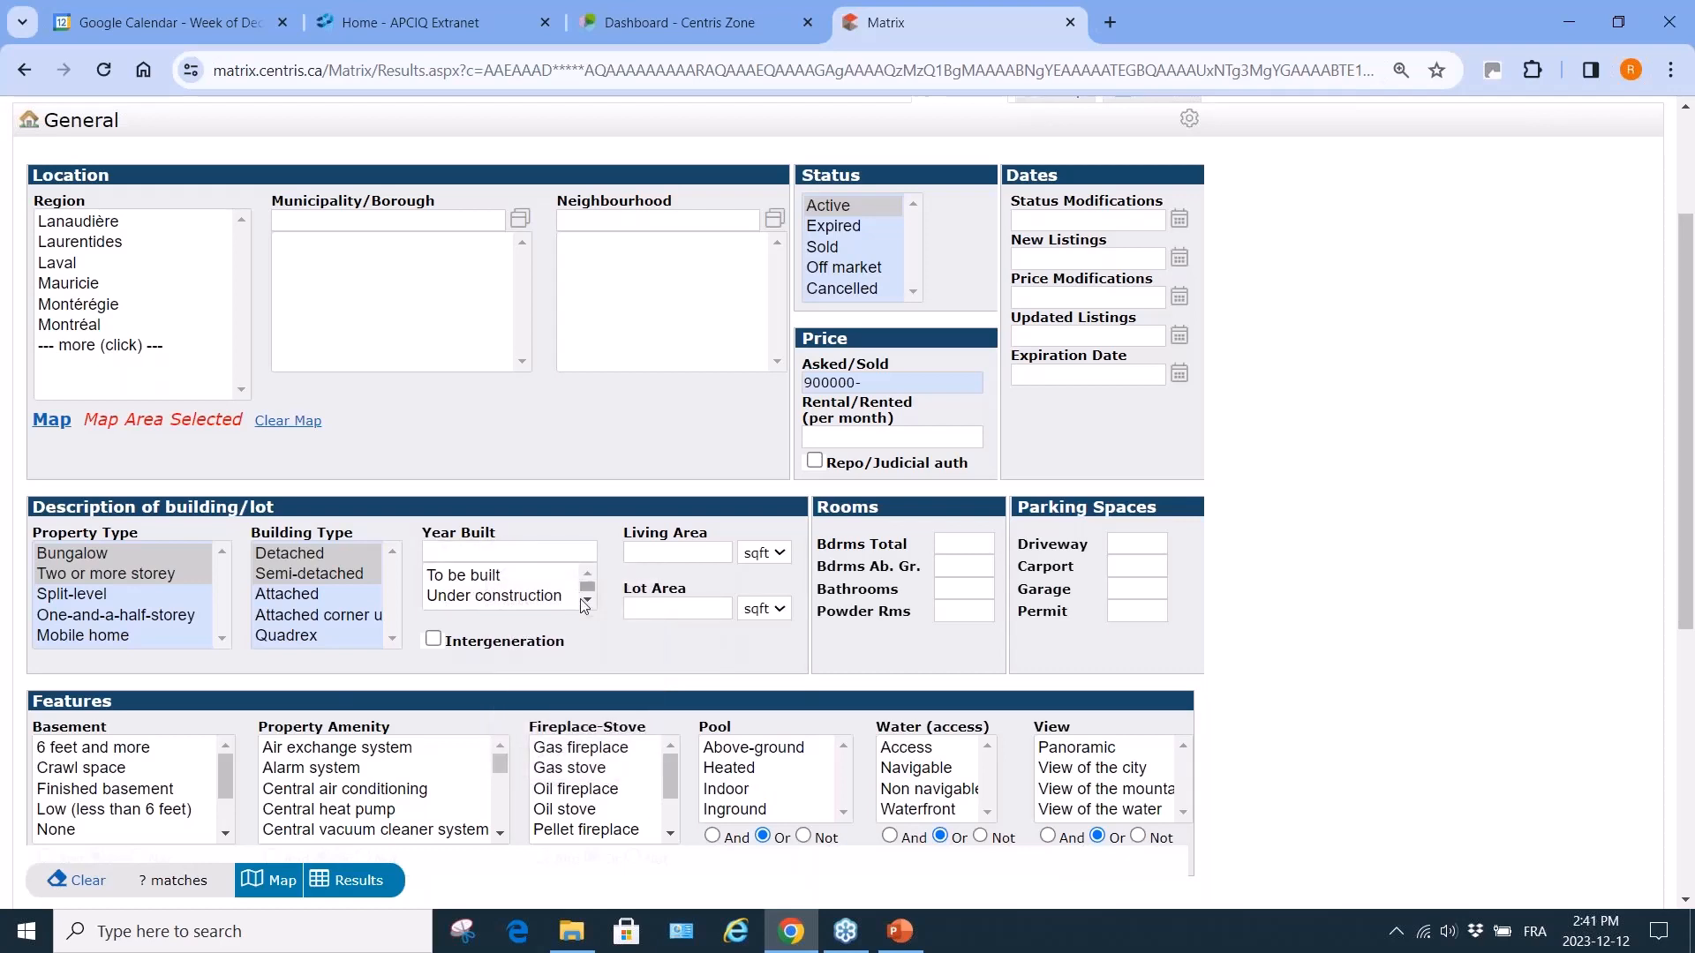
{"action": "left_click", "coordinate": [587, 601]}
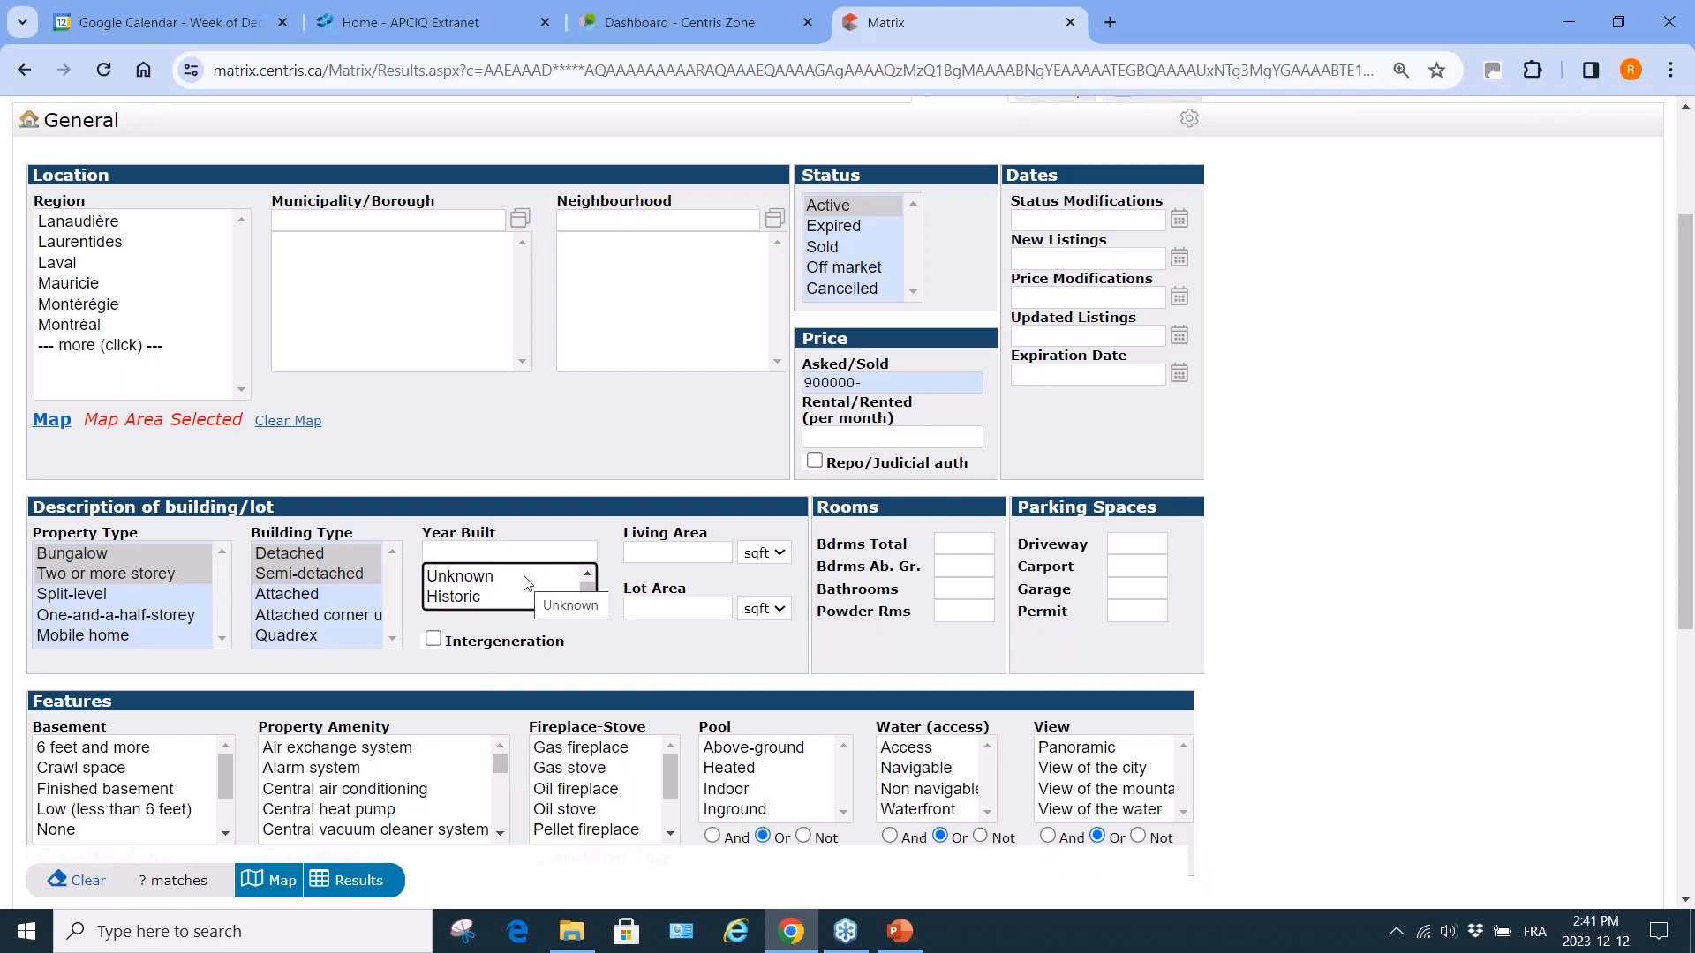
{"action": "left_click", "coordinate": [697, 553]}
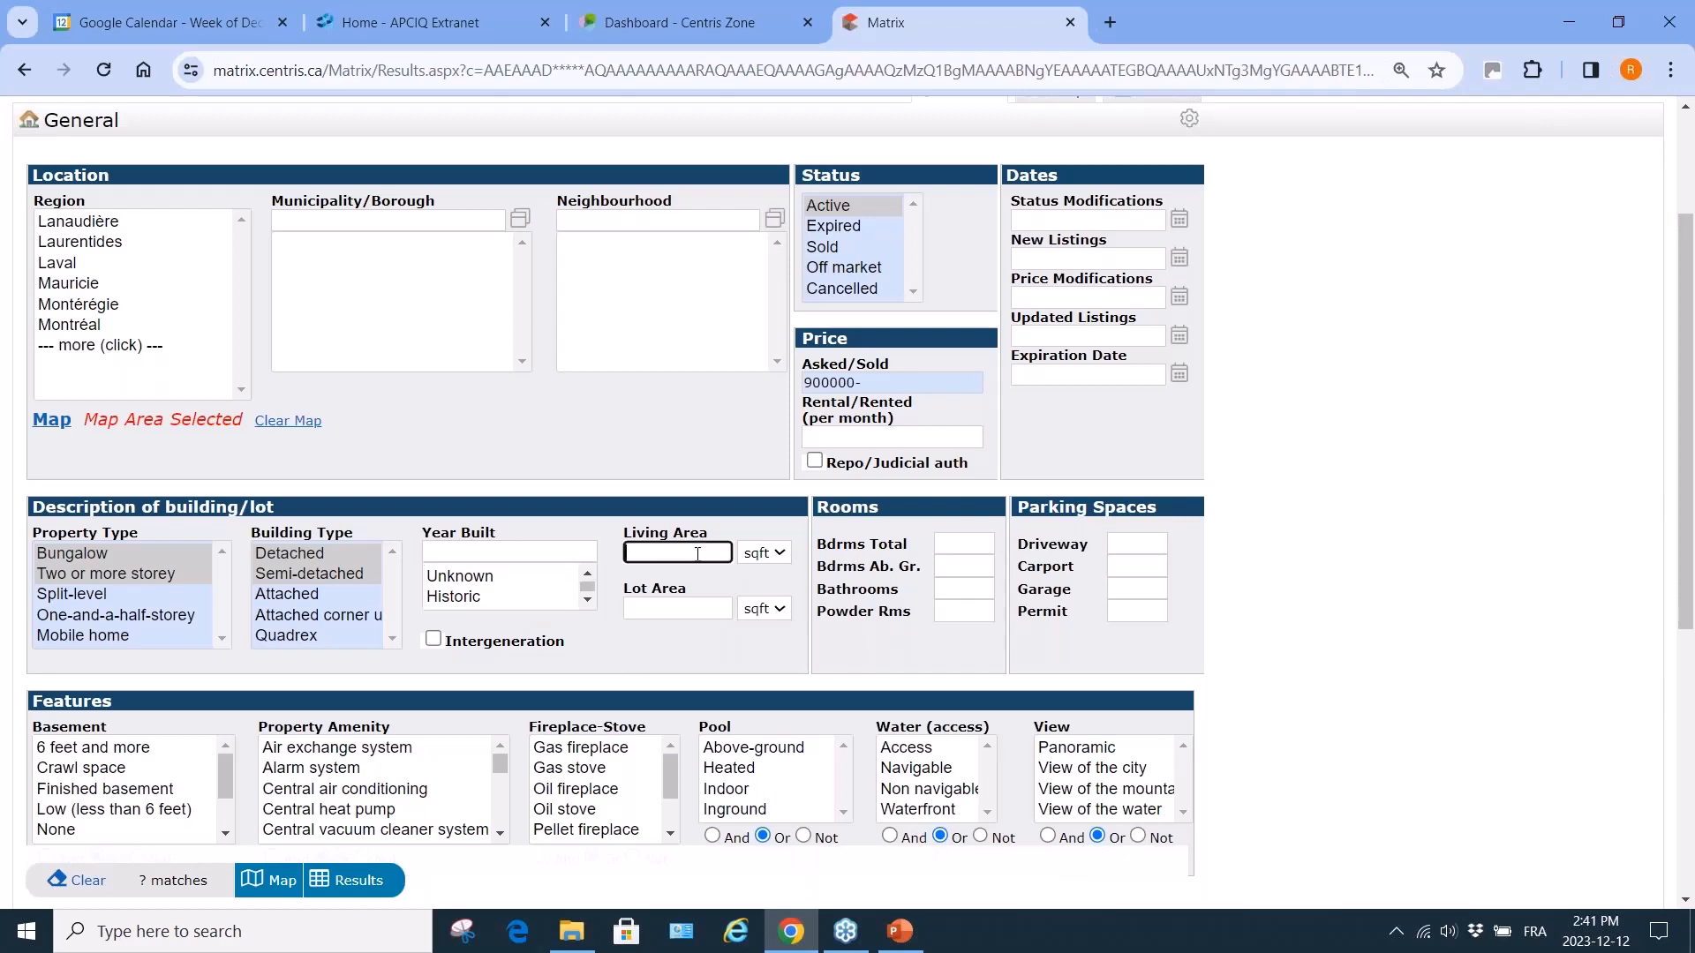
{"action": "left_click", "coordinate": [783, 553]}
{"action": "left_click", "coordinate": [652, 553]}
Clear the drawn map area, search the Laval region, and prefix the price limit with 7.
{"action": "left_click", "coordinate": [288, 421]}
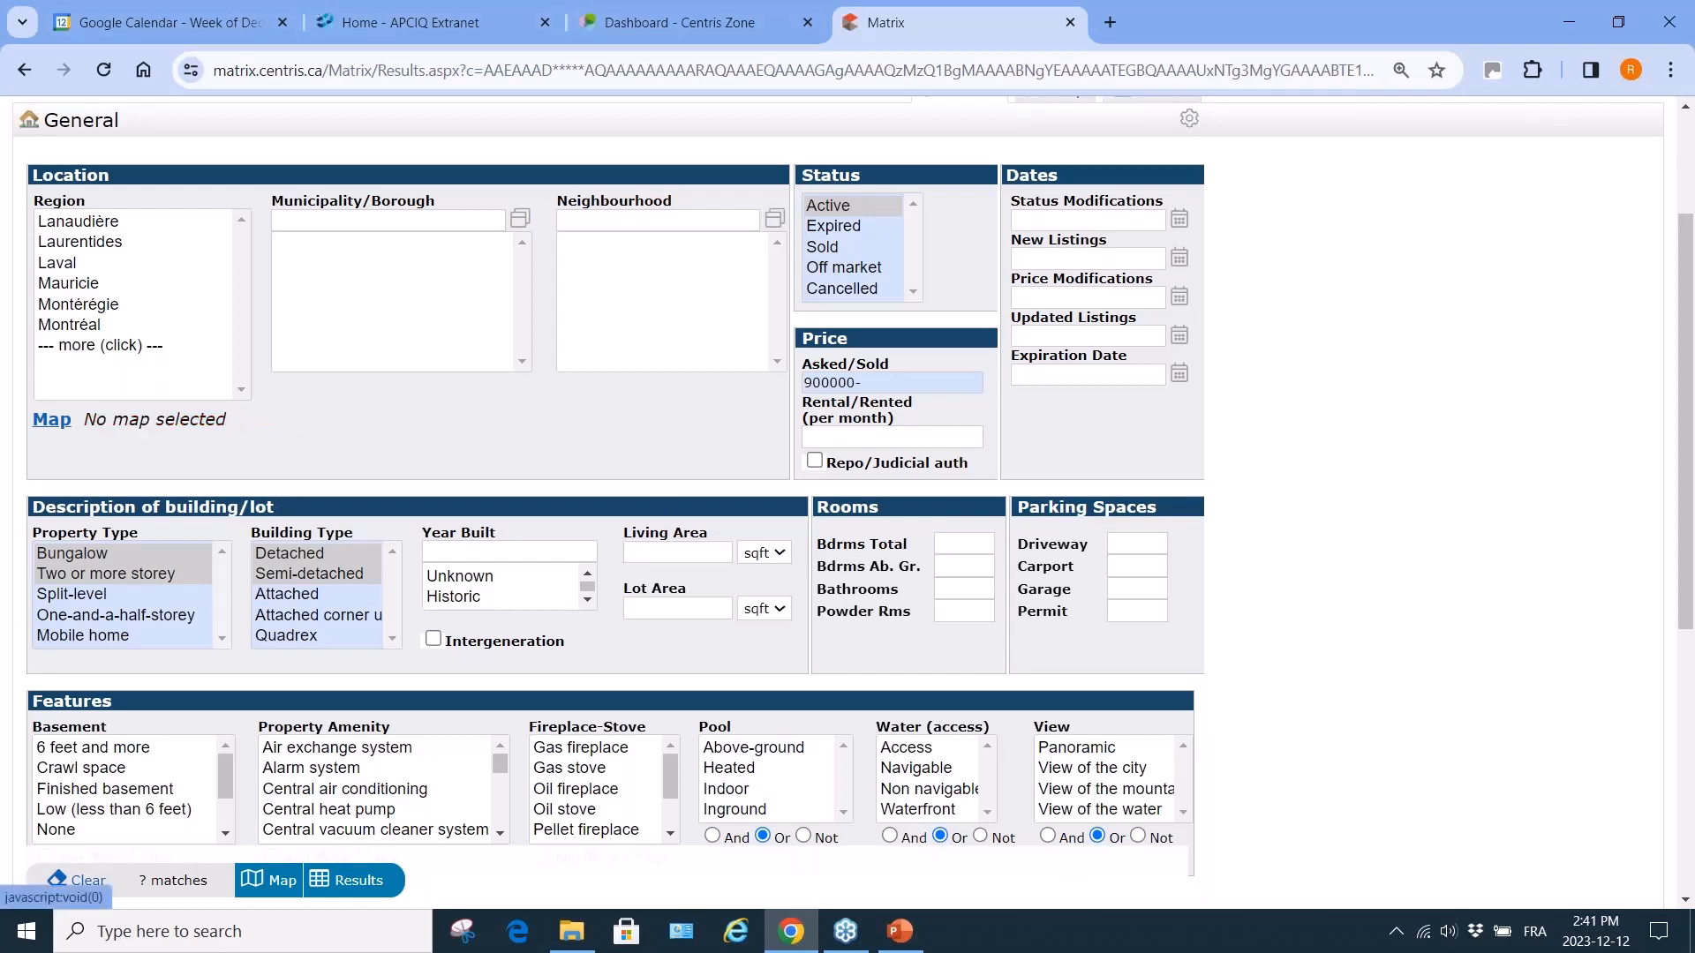
{"action": "left_click", "coordinate": [66, 265]}
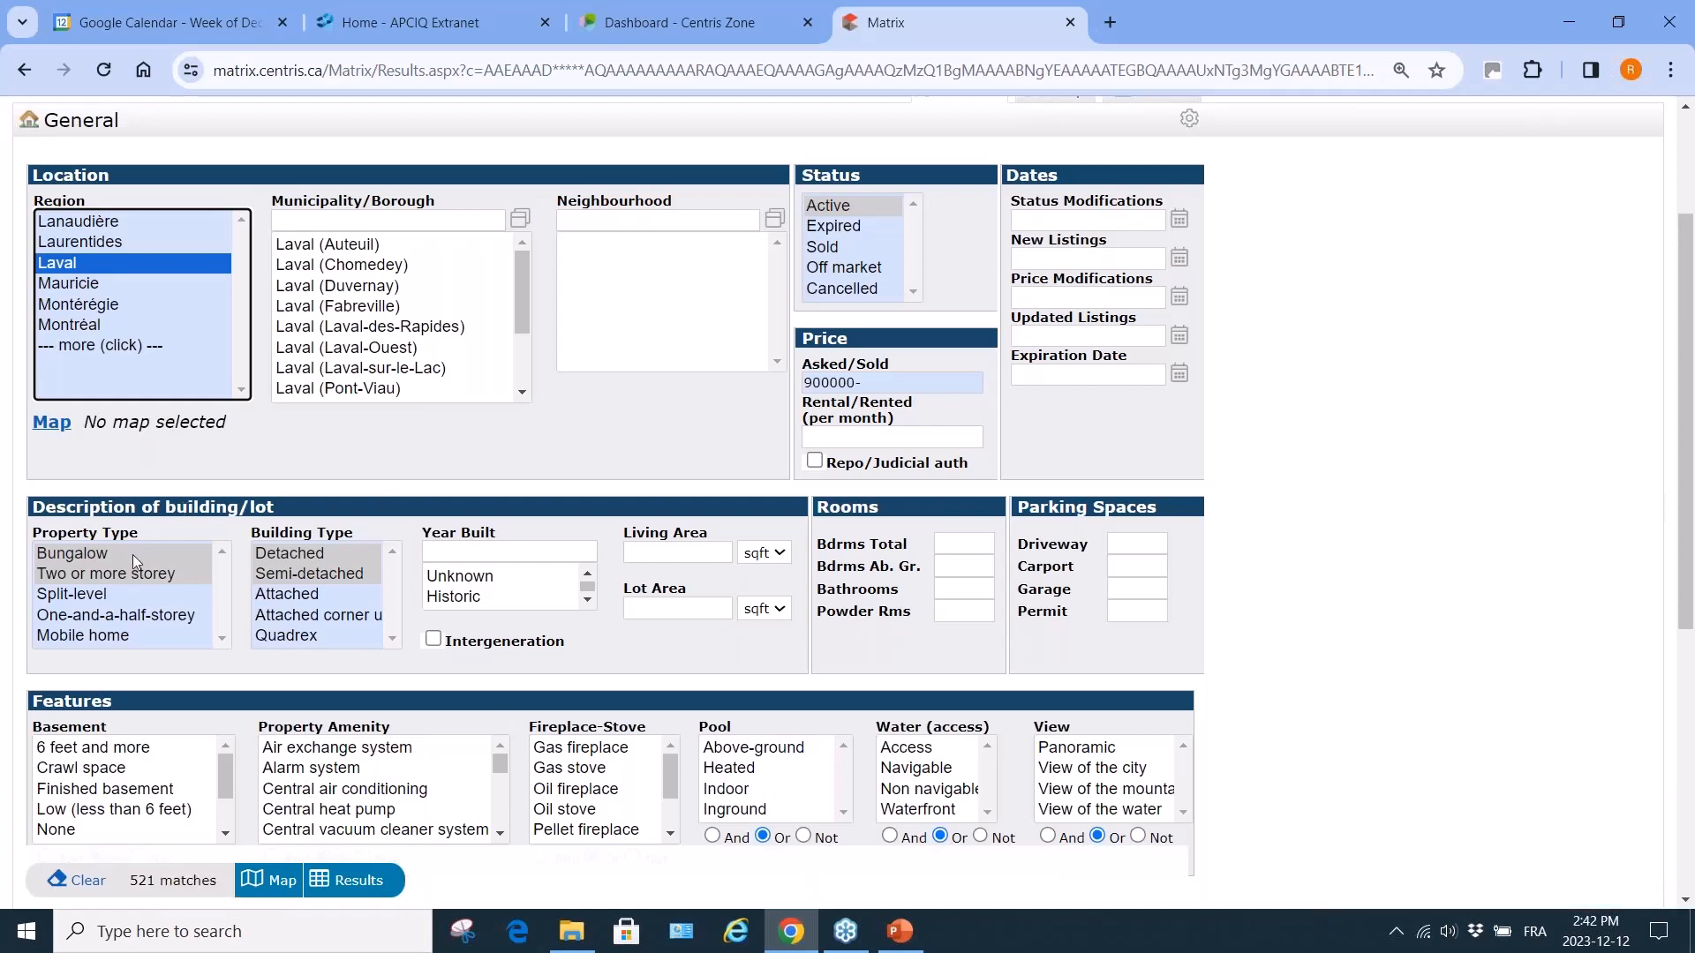
{"action": "left_click", "coordinate": [805, 382]}
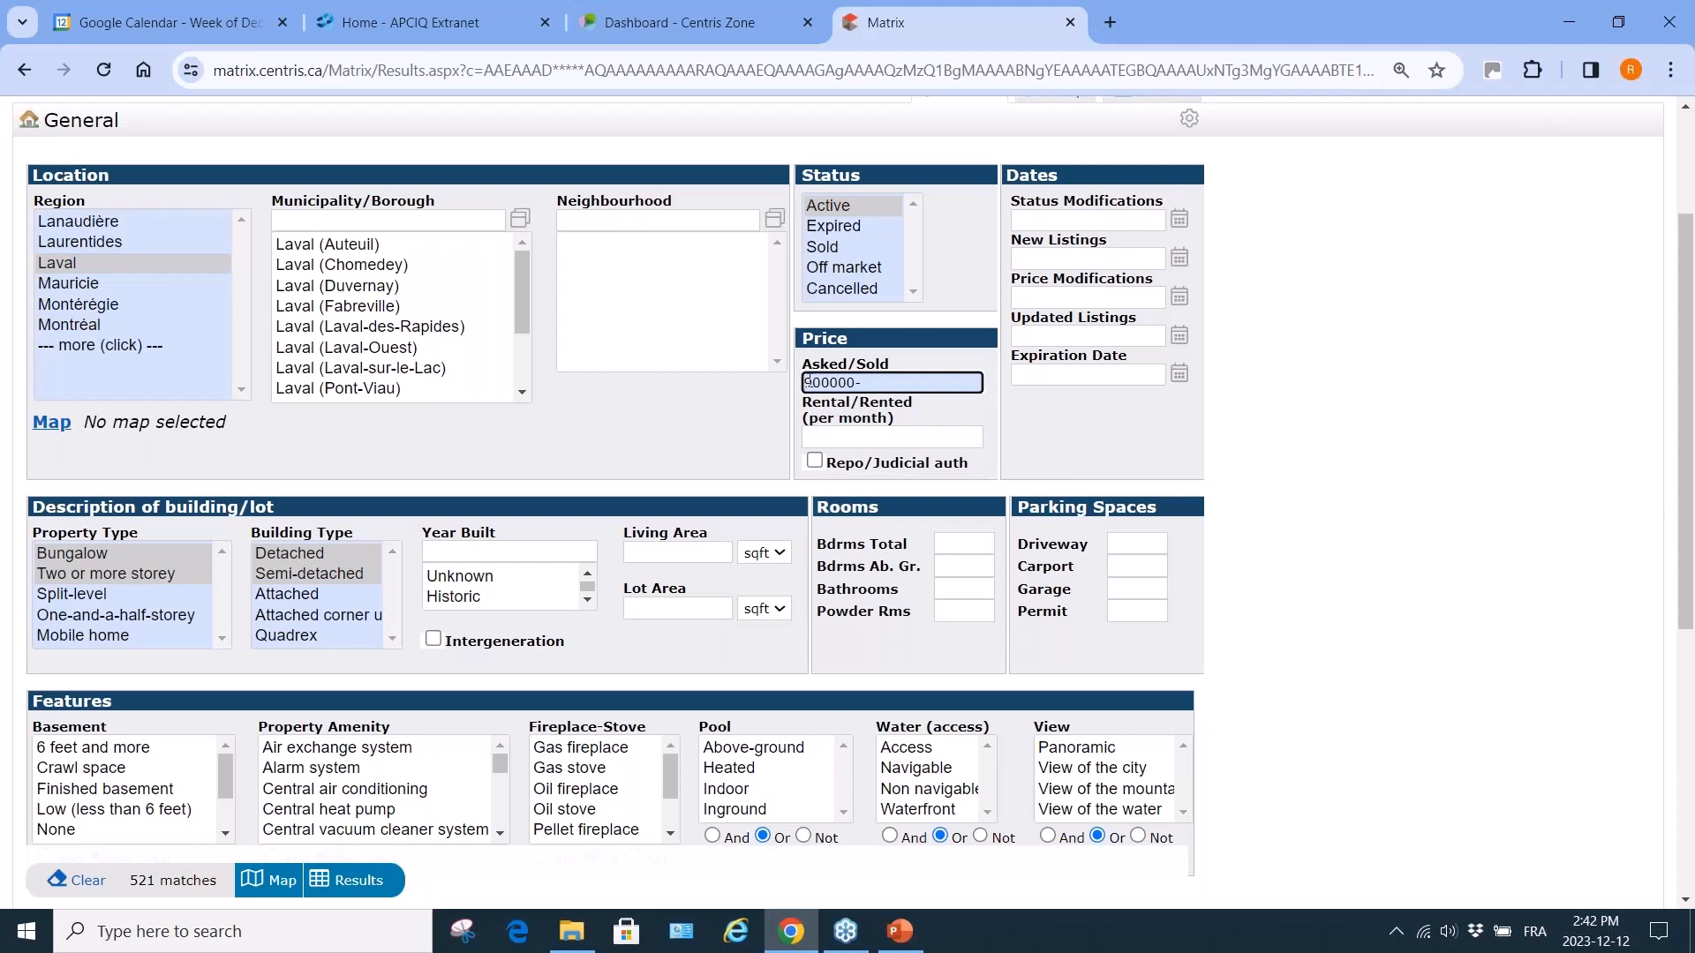
{"action": "type", "text": "7"}
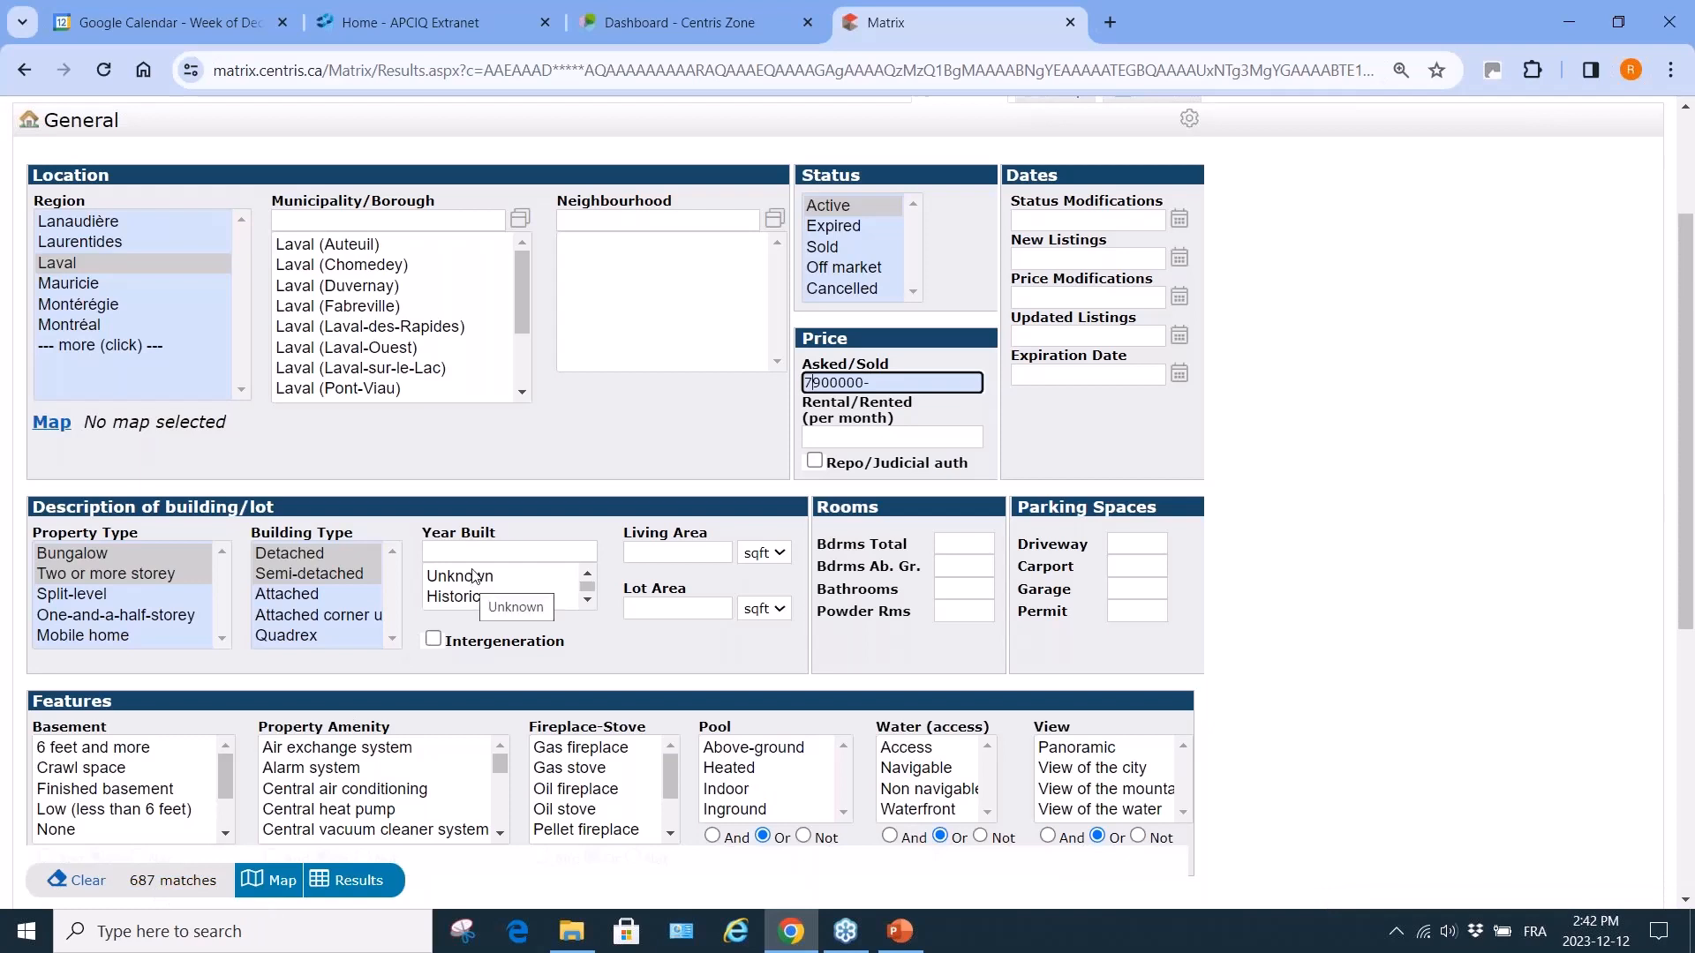
{"action": "left_click", "coordinate": [473, 574]}
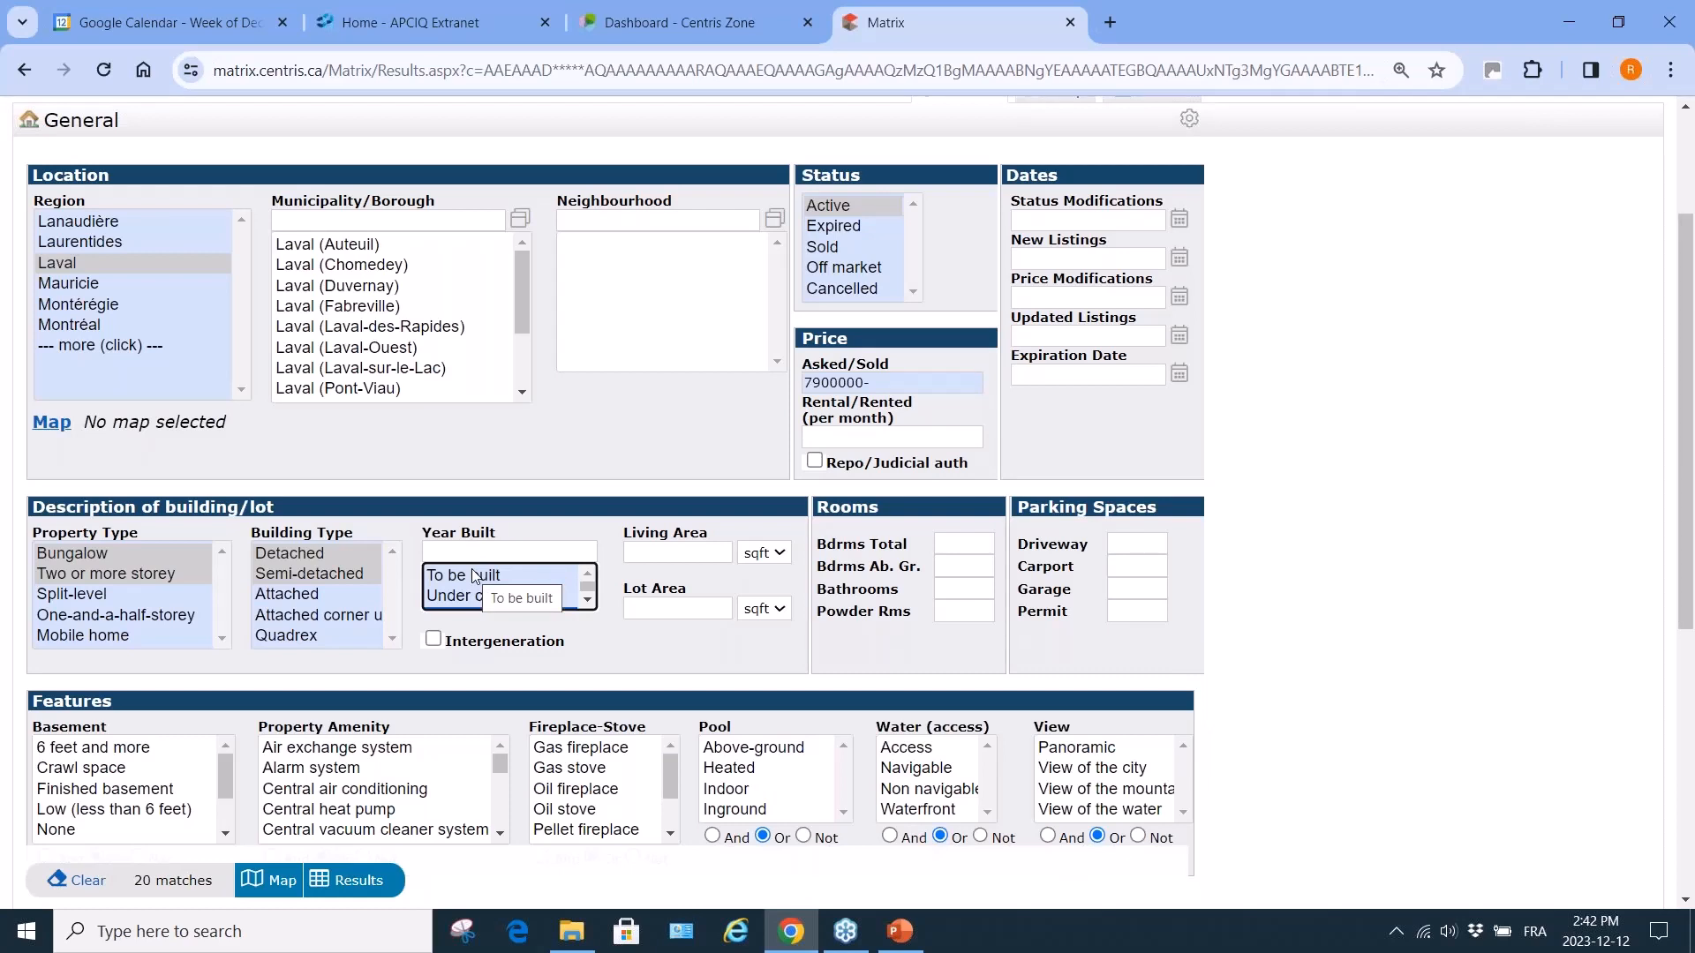
{"action": "left_click", "coordinate": [612, 633]}
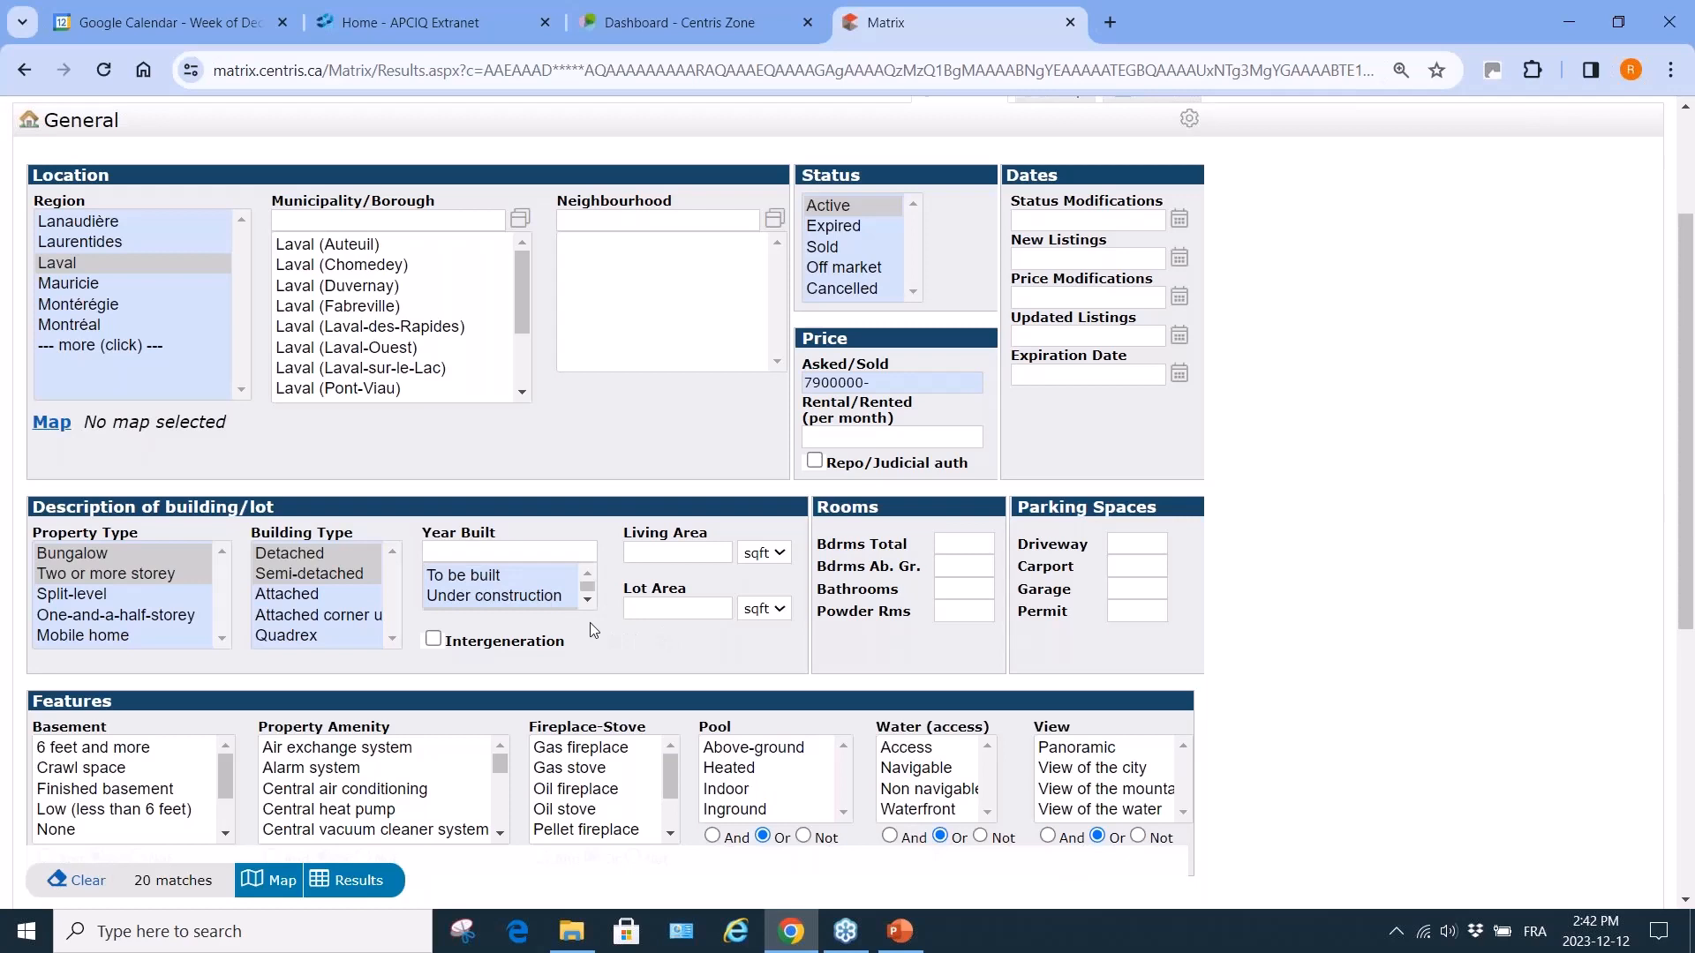
{"action": "left_click", "coordinate": [586, 573]}
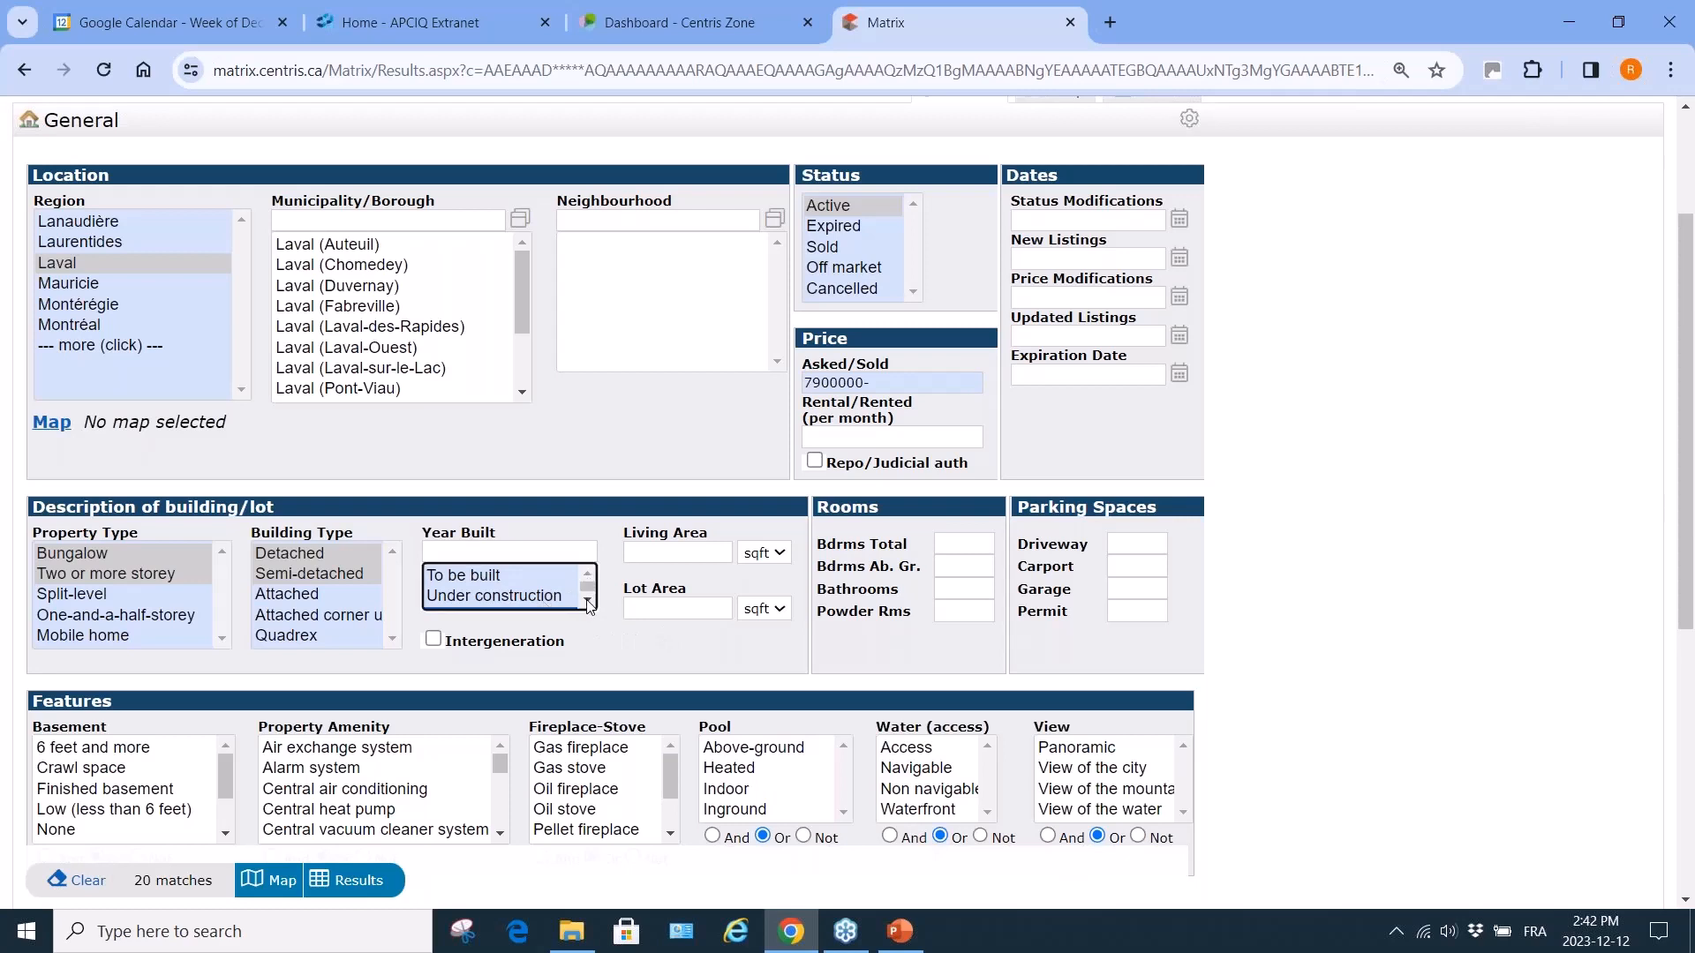
{"action": "left_click", "coordinate": [587, 601]}
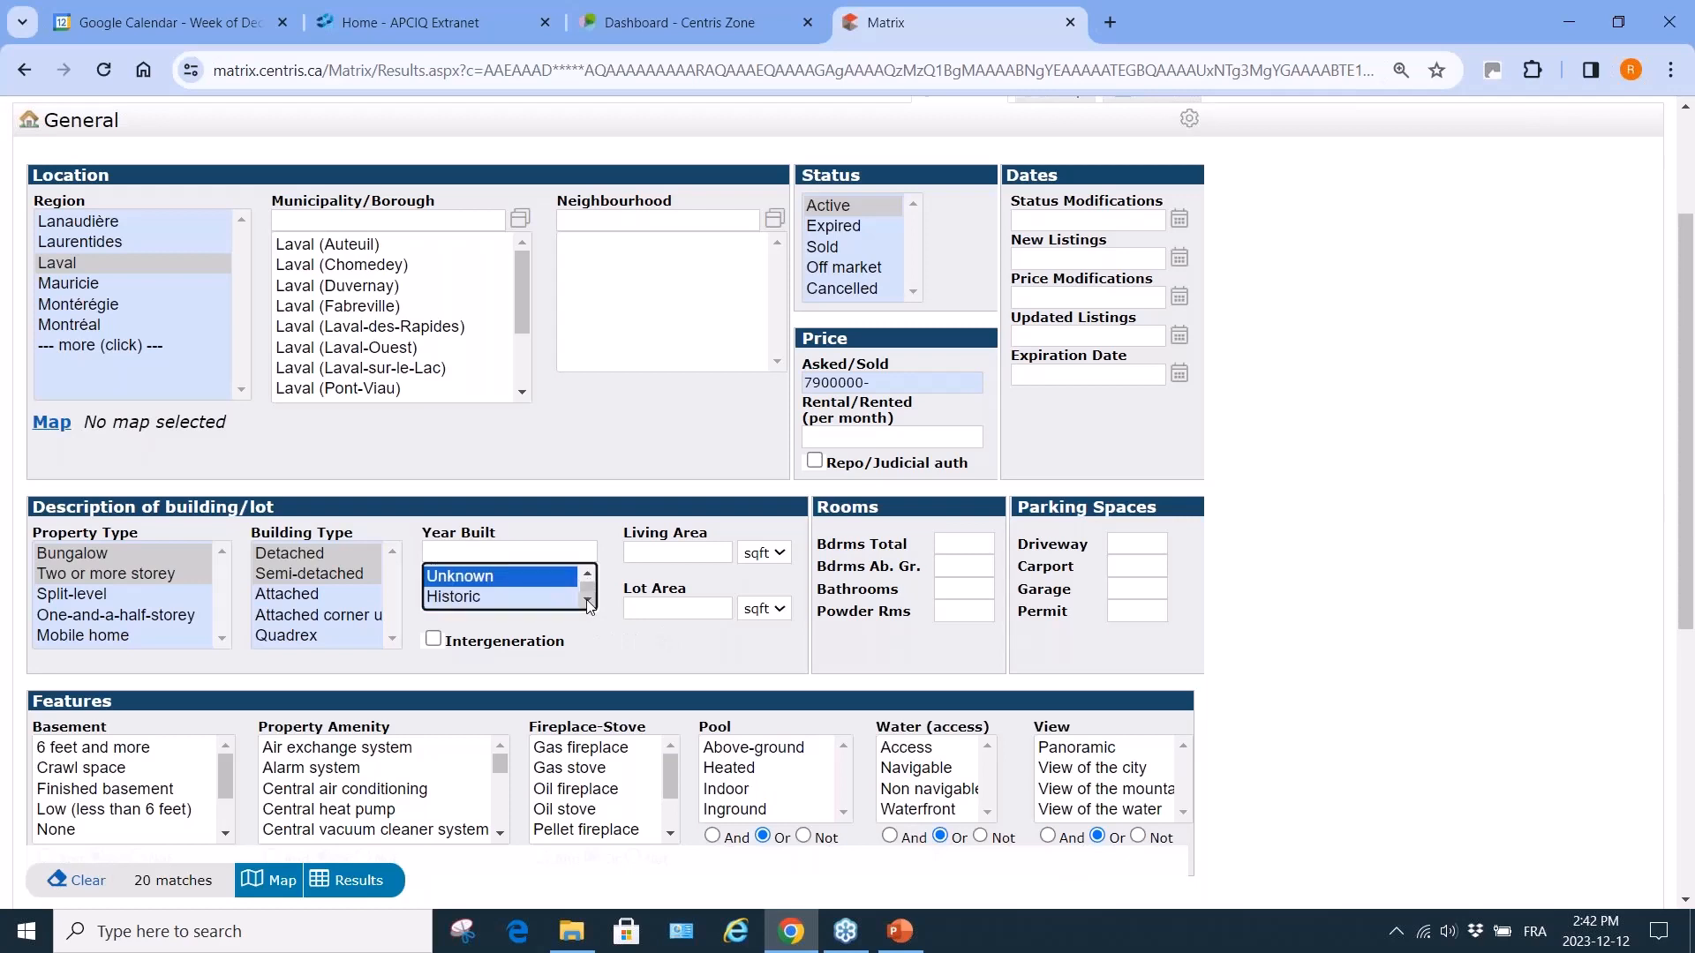
{"action": "left_click", "coordinate": [510, 579], "text": "ctrl"}
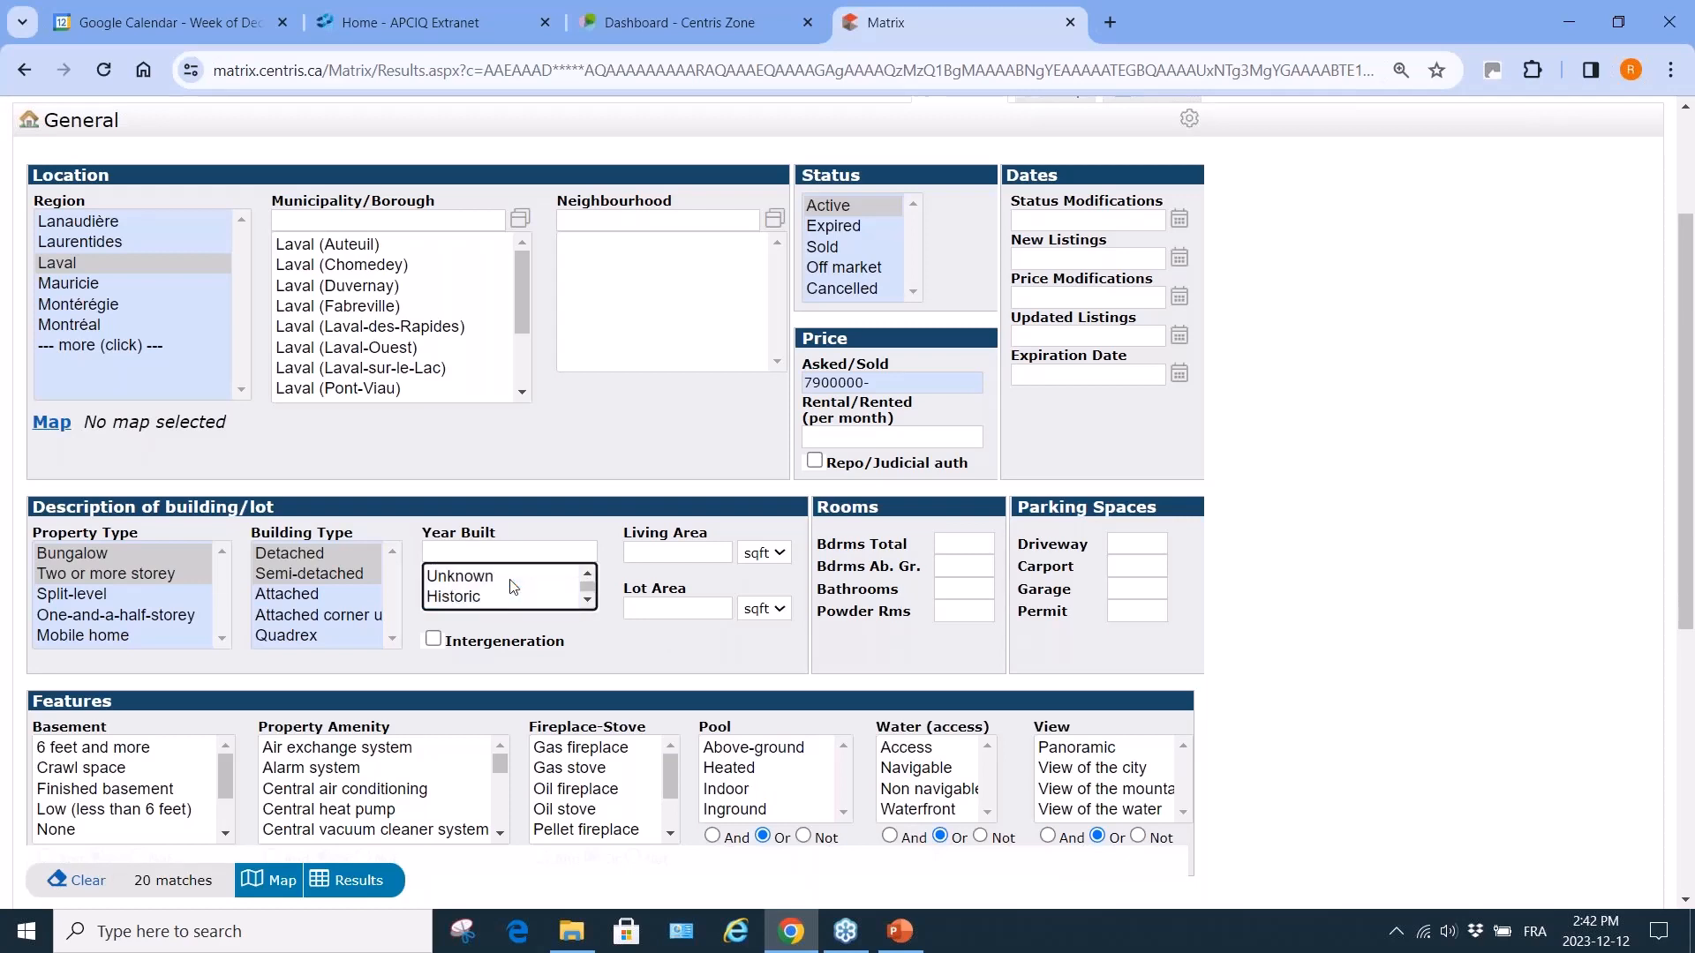
{"action": "left_click", "coordinate": [667, 553]}
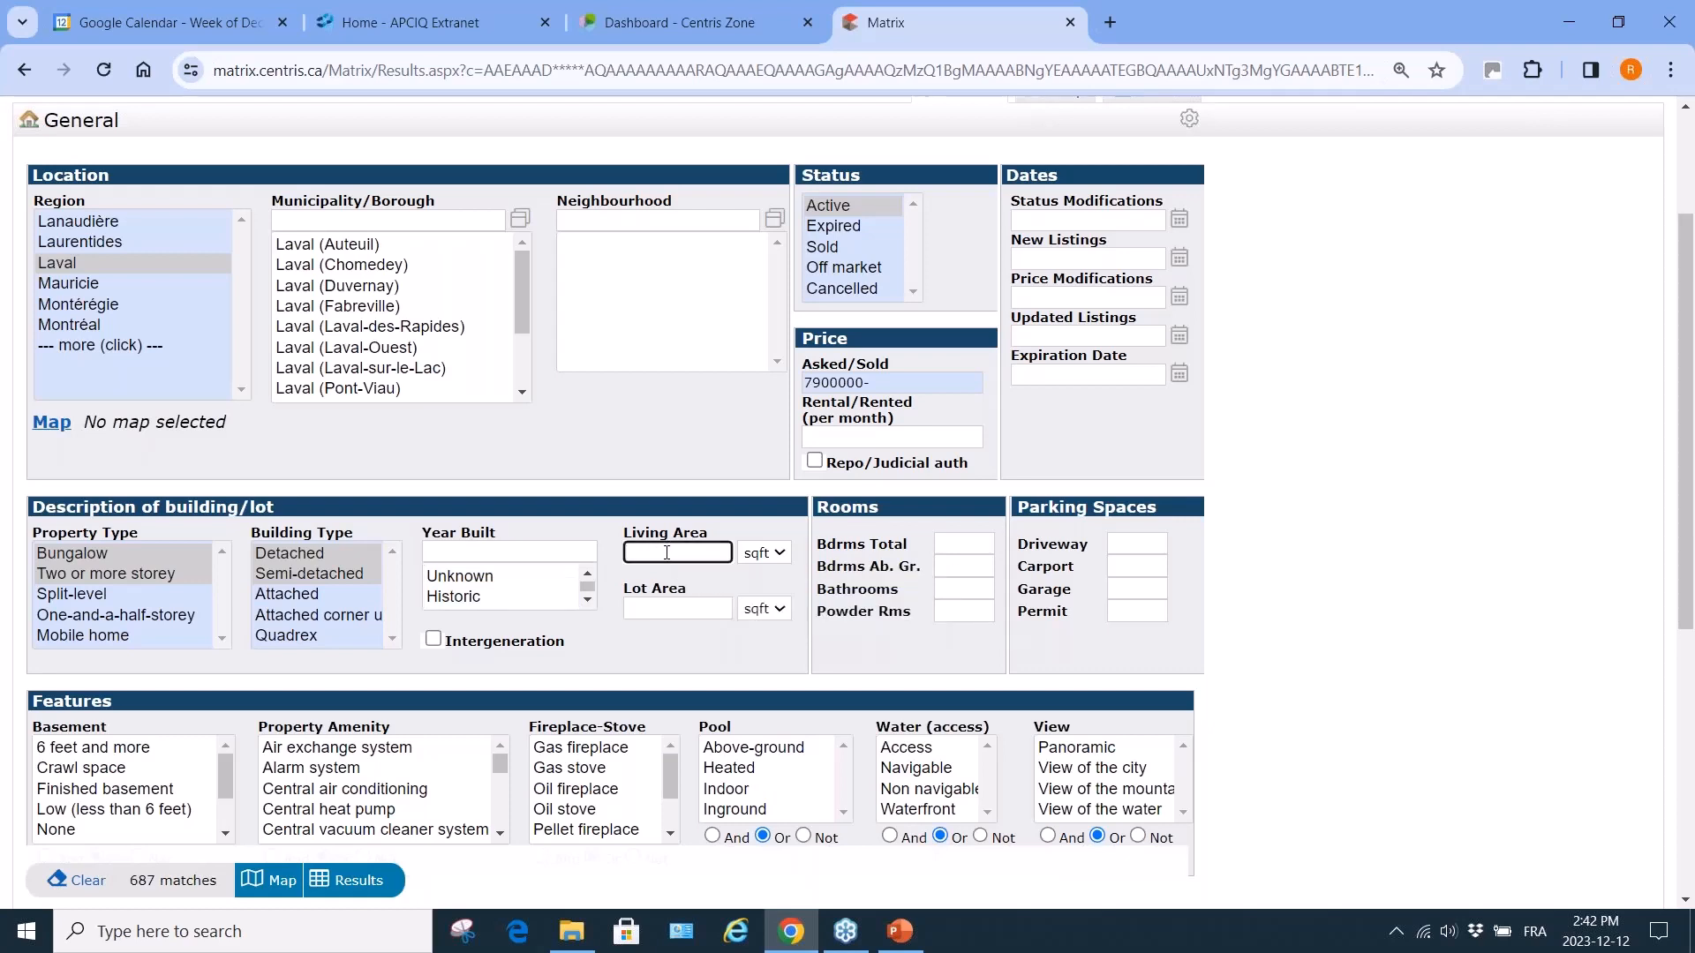
{"action": "type", "text": "100"}
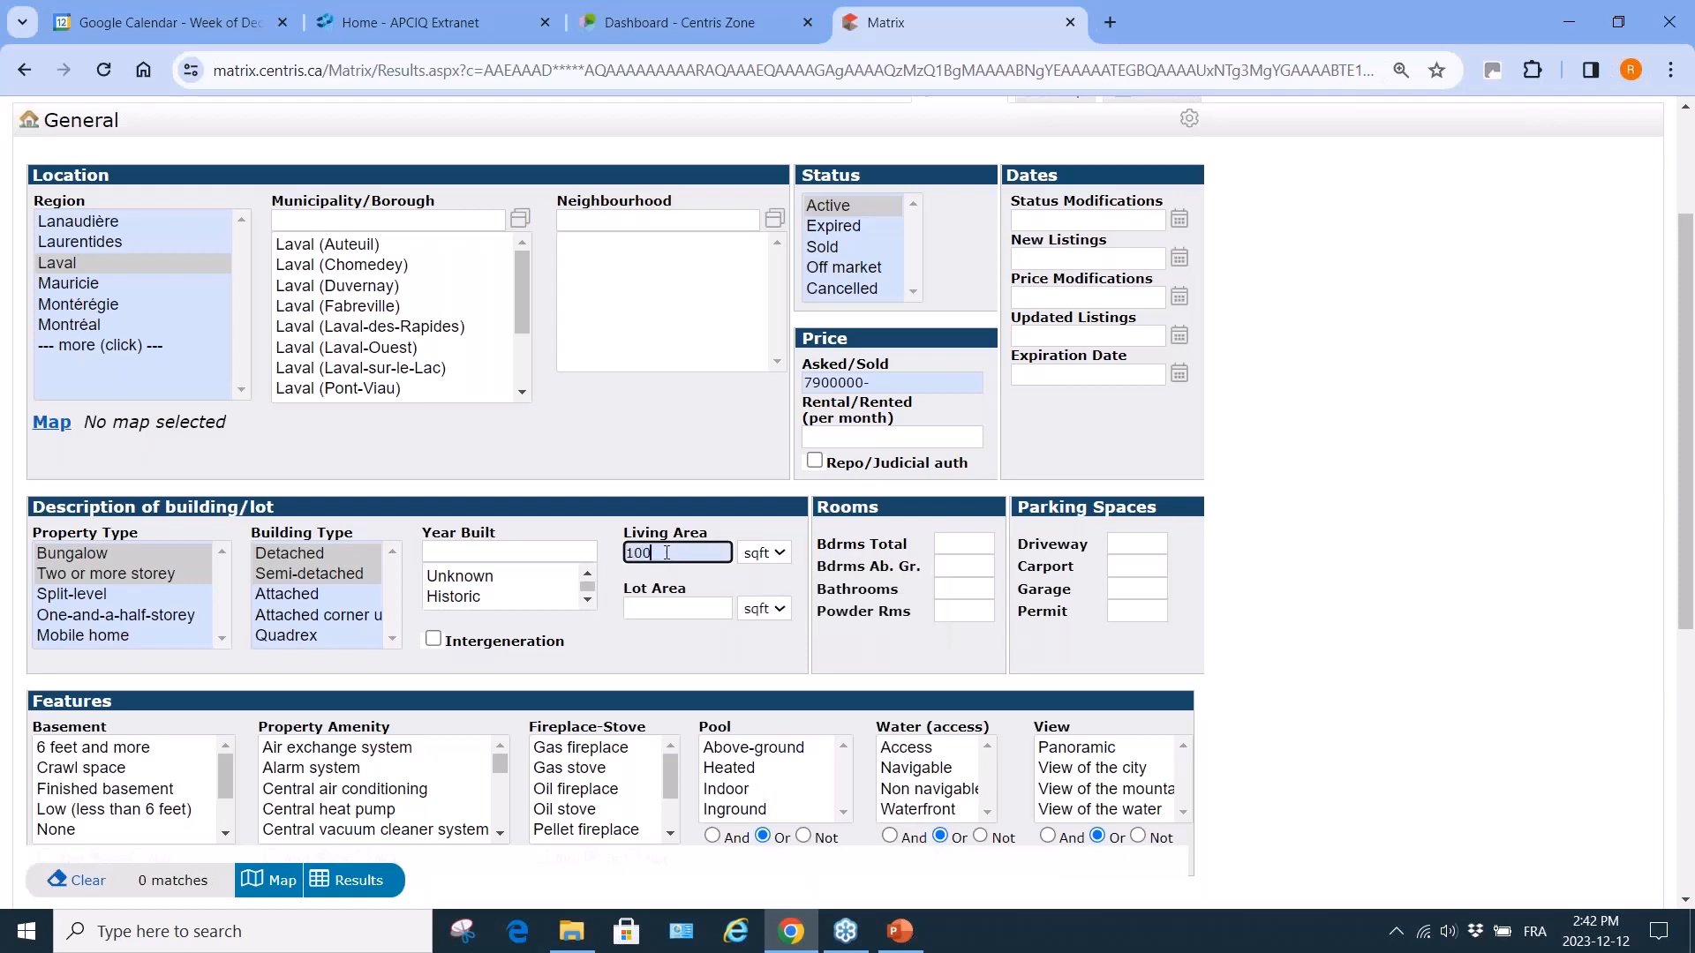
{"action": "type", "text": "+"}
{"action": "key", "text": "BackSpace"}
{"action": "key", "text": "BackSpace"}
{"action": "key", "text": "BackSpace"}
{"action": "key", "text": "BackSpace"}
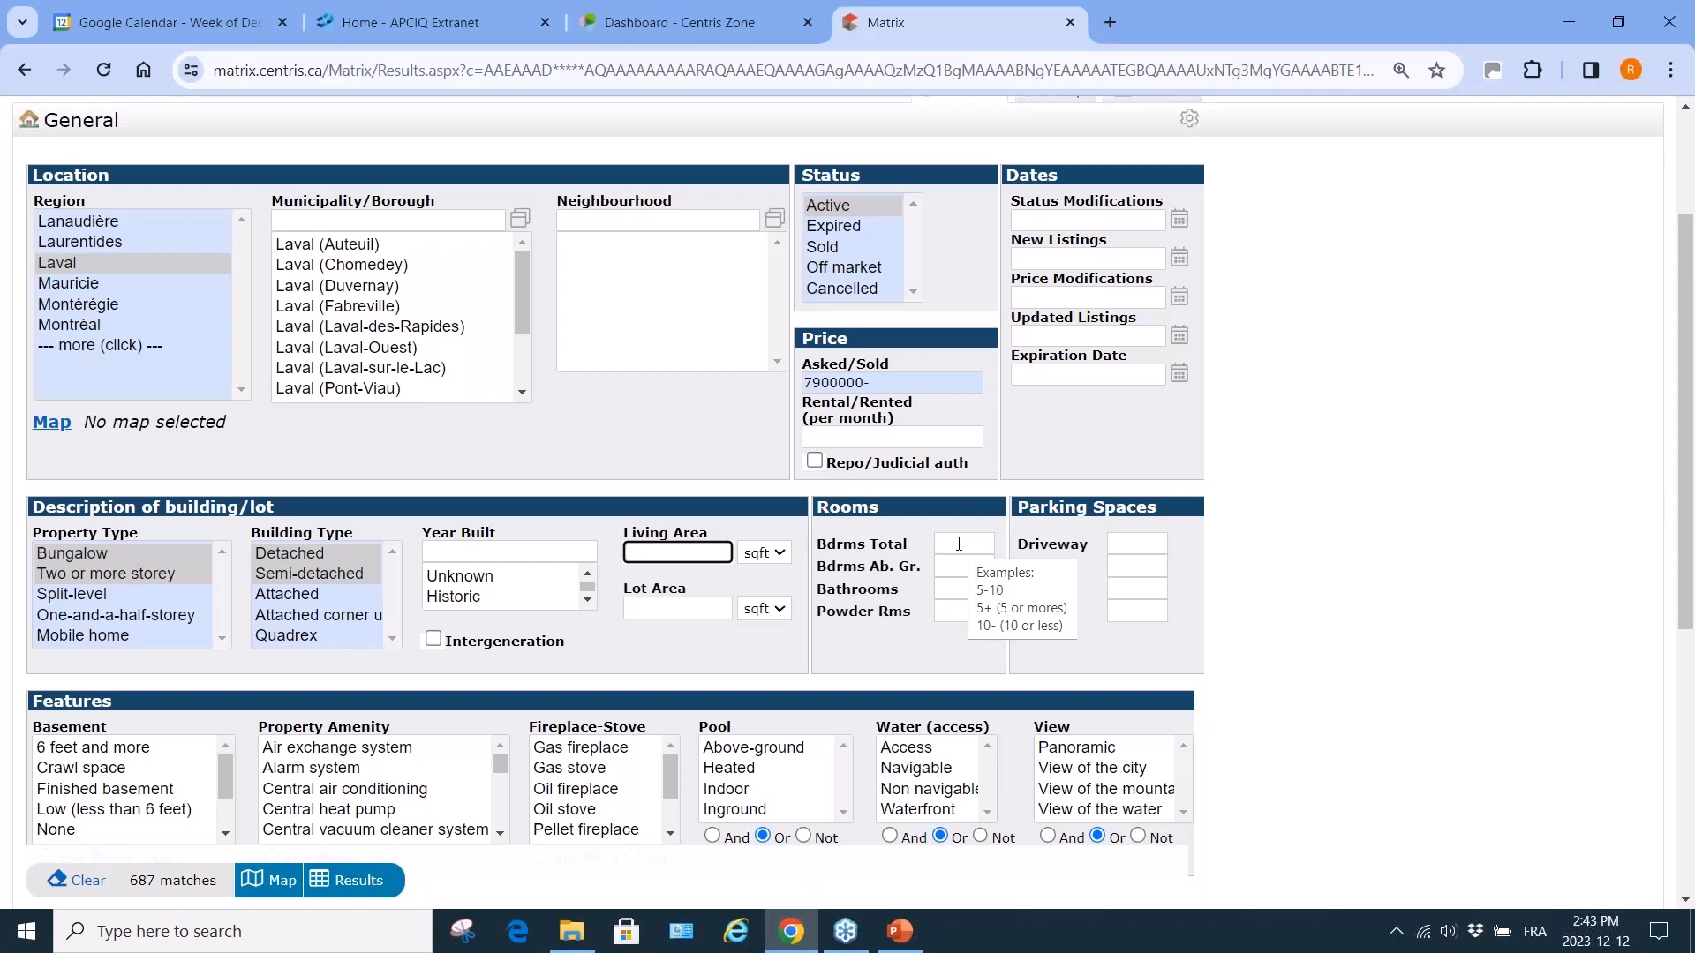
Require 3+ bedrooms above ground and 4+ bedrooms in total.
{"action": "left_click", "coordinate": [953, 565]}
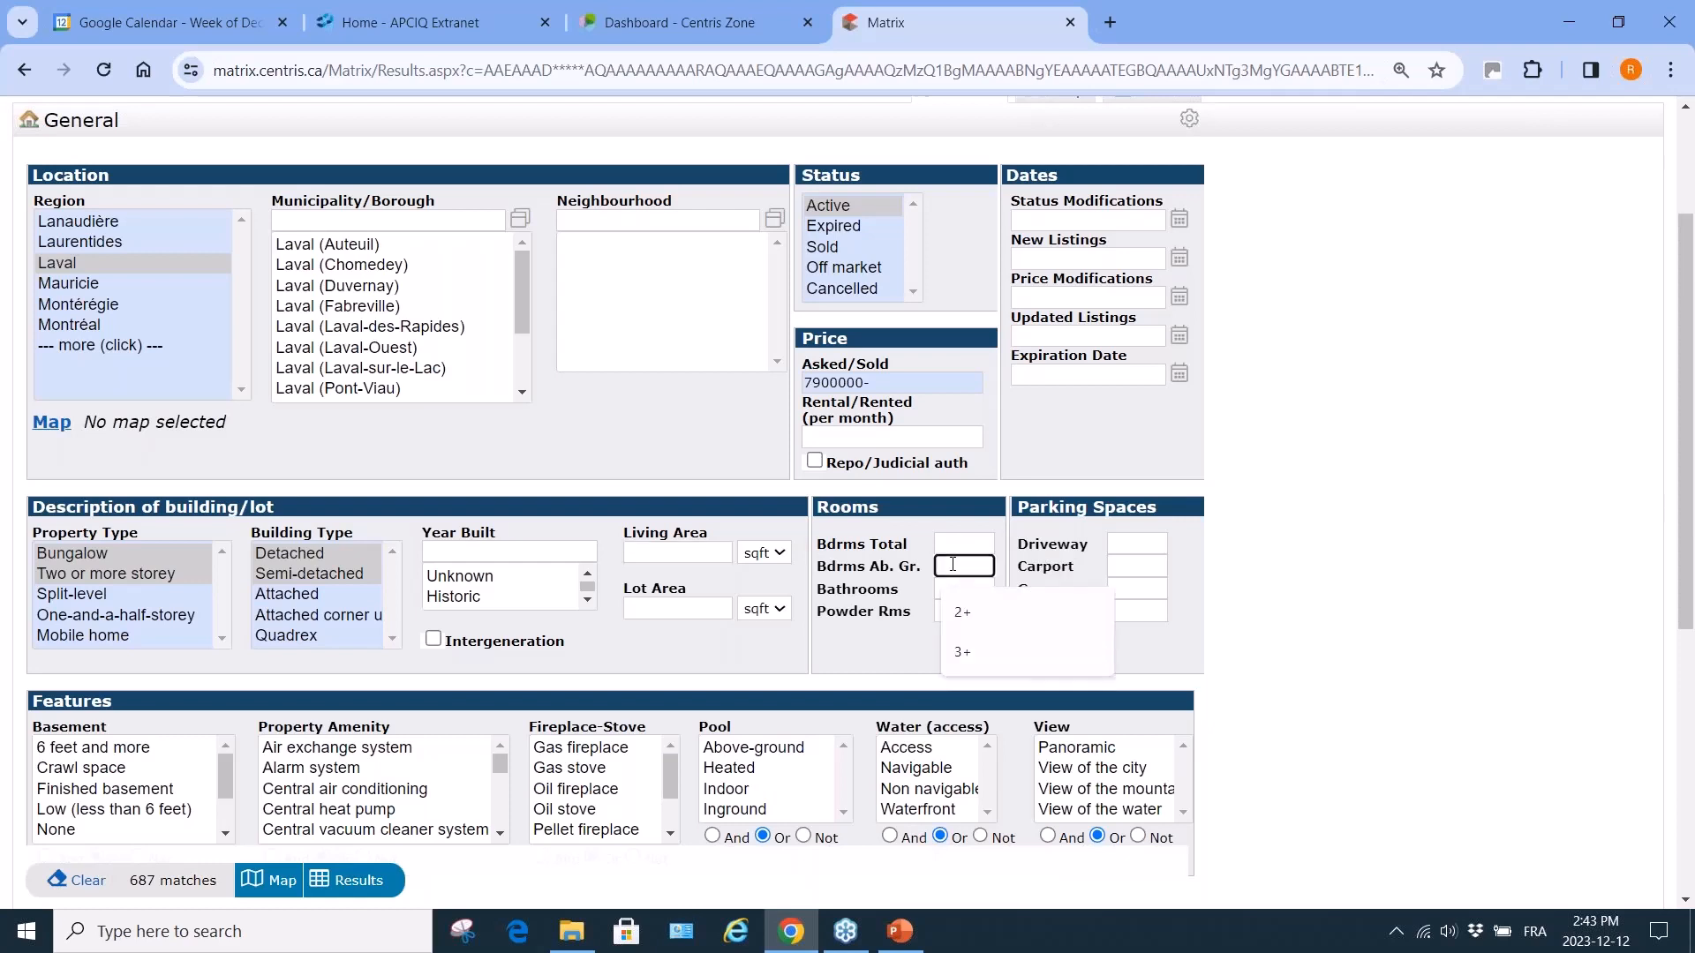
{"action": "type", "text": "3+"}
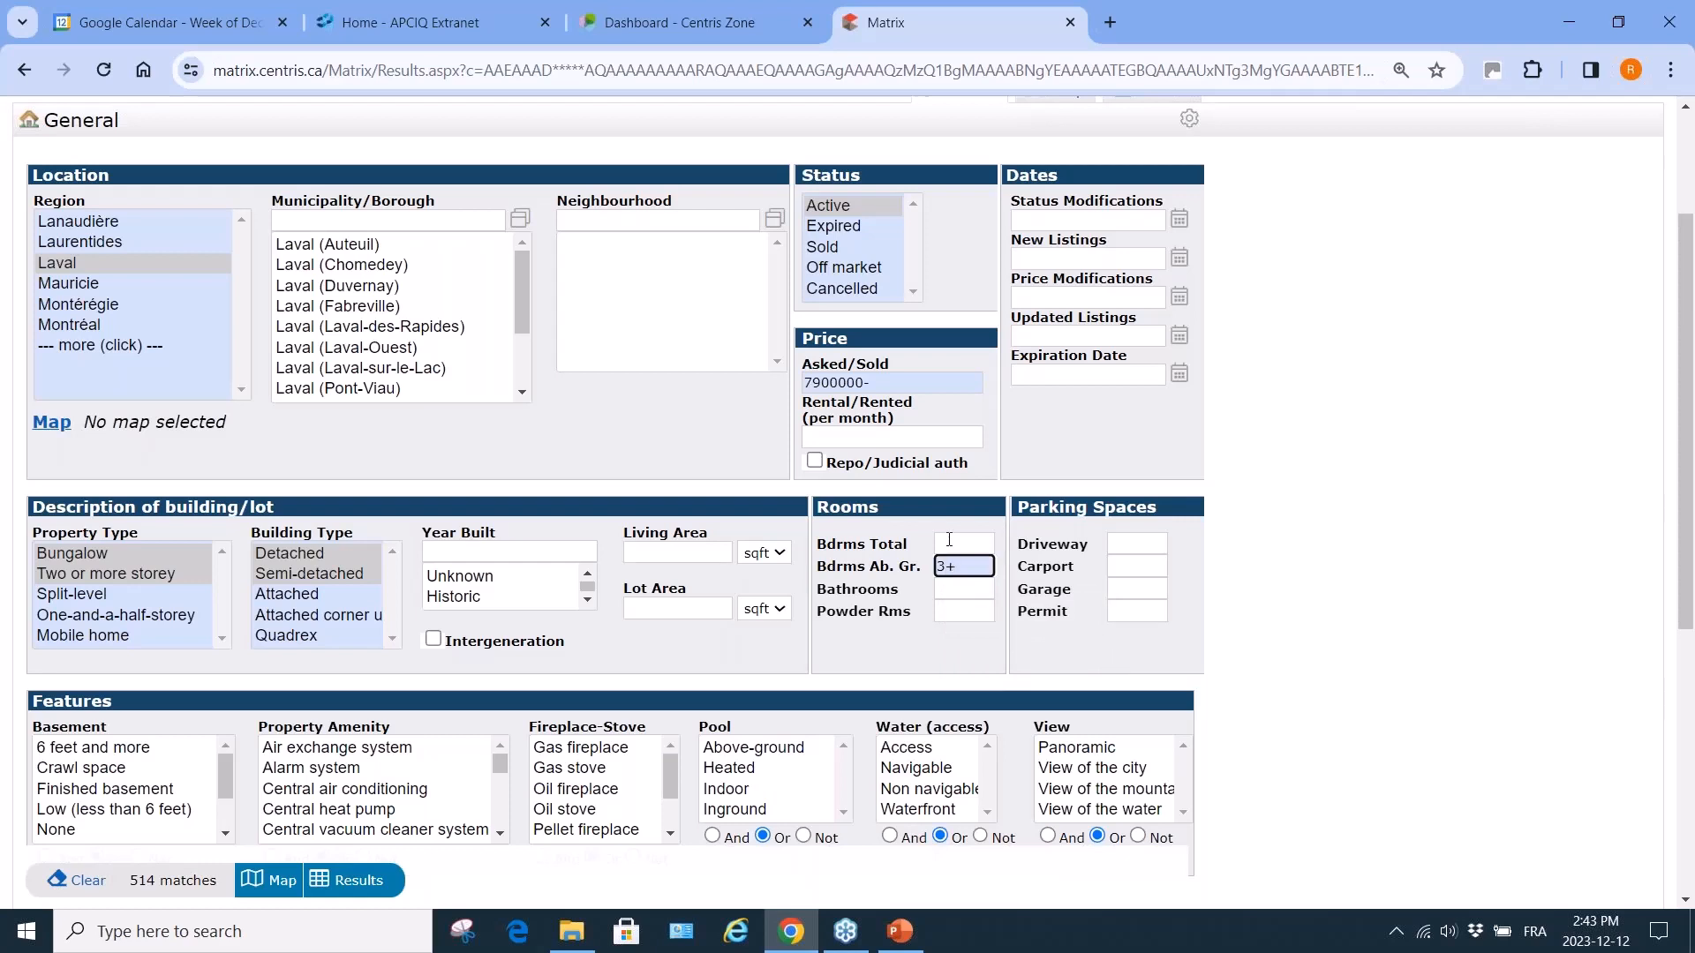
{"action": "left_click", "coordinate": [949, 542]}
{"action": "type", "text": "4+"}
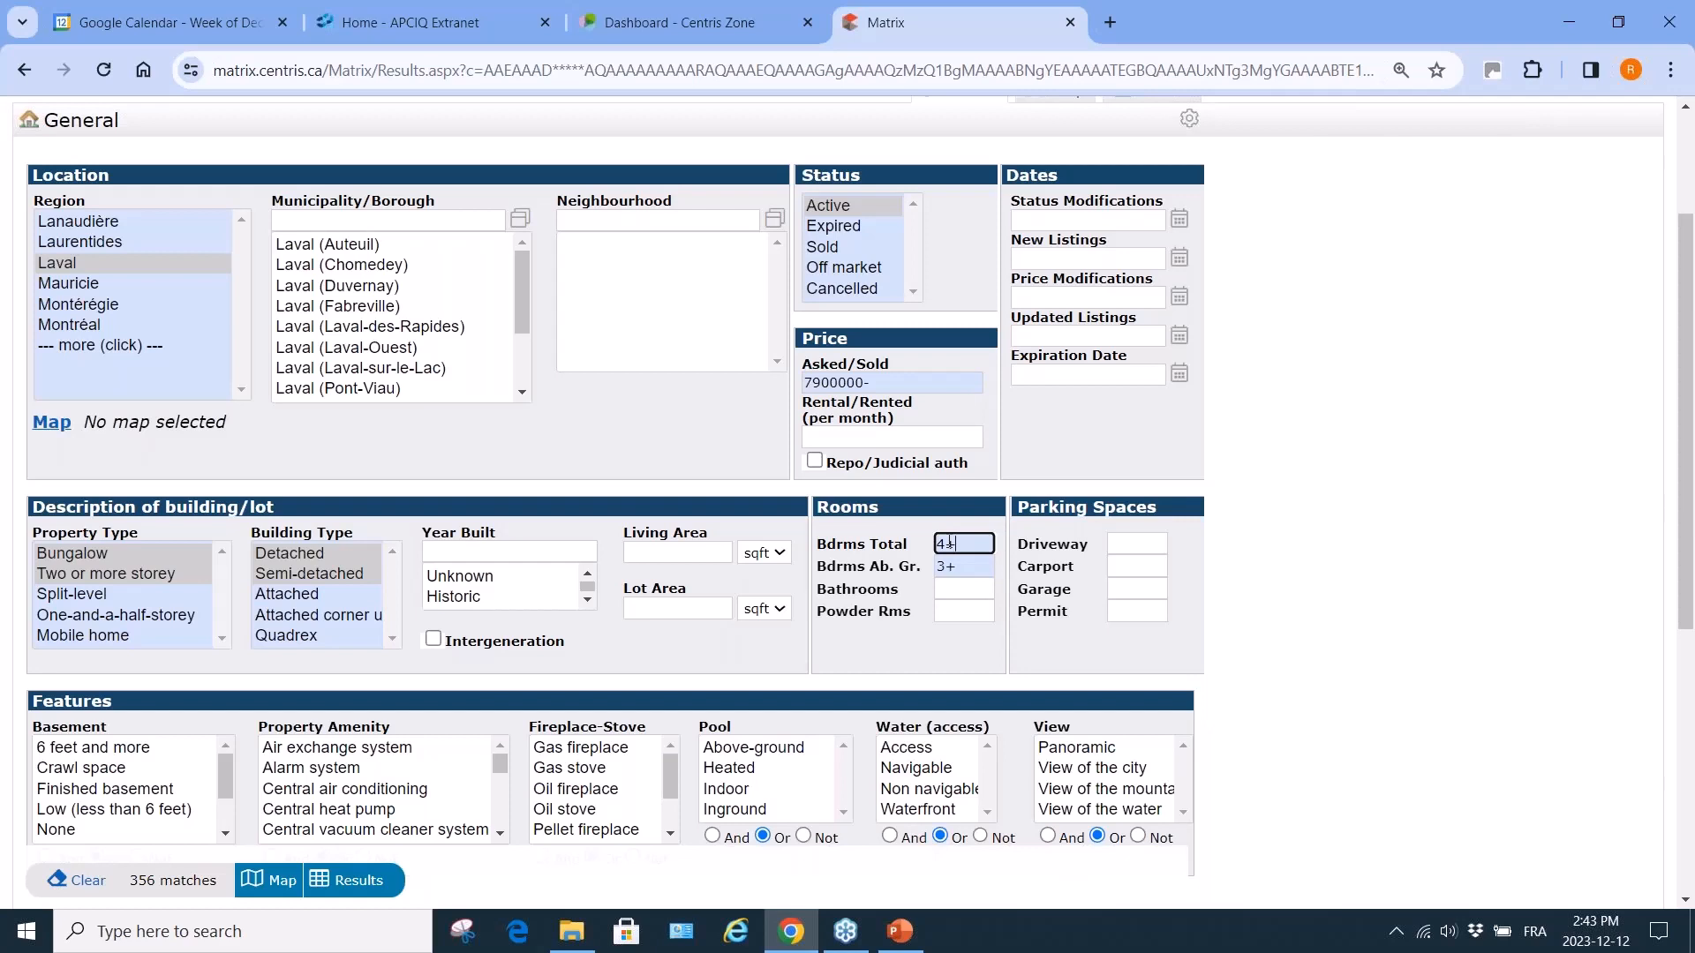
Trim the asking price to 790000- and require 2+ driveway parking spaces.
{"action": "left_click", "coordinate": [850, 381]}
{"action": "key", "text": "BackSpace"}
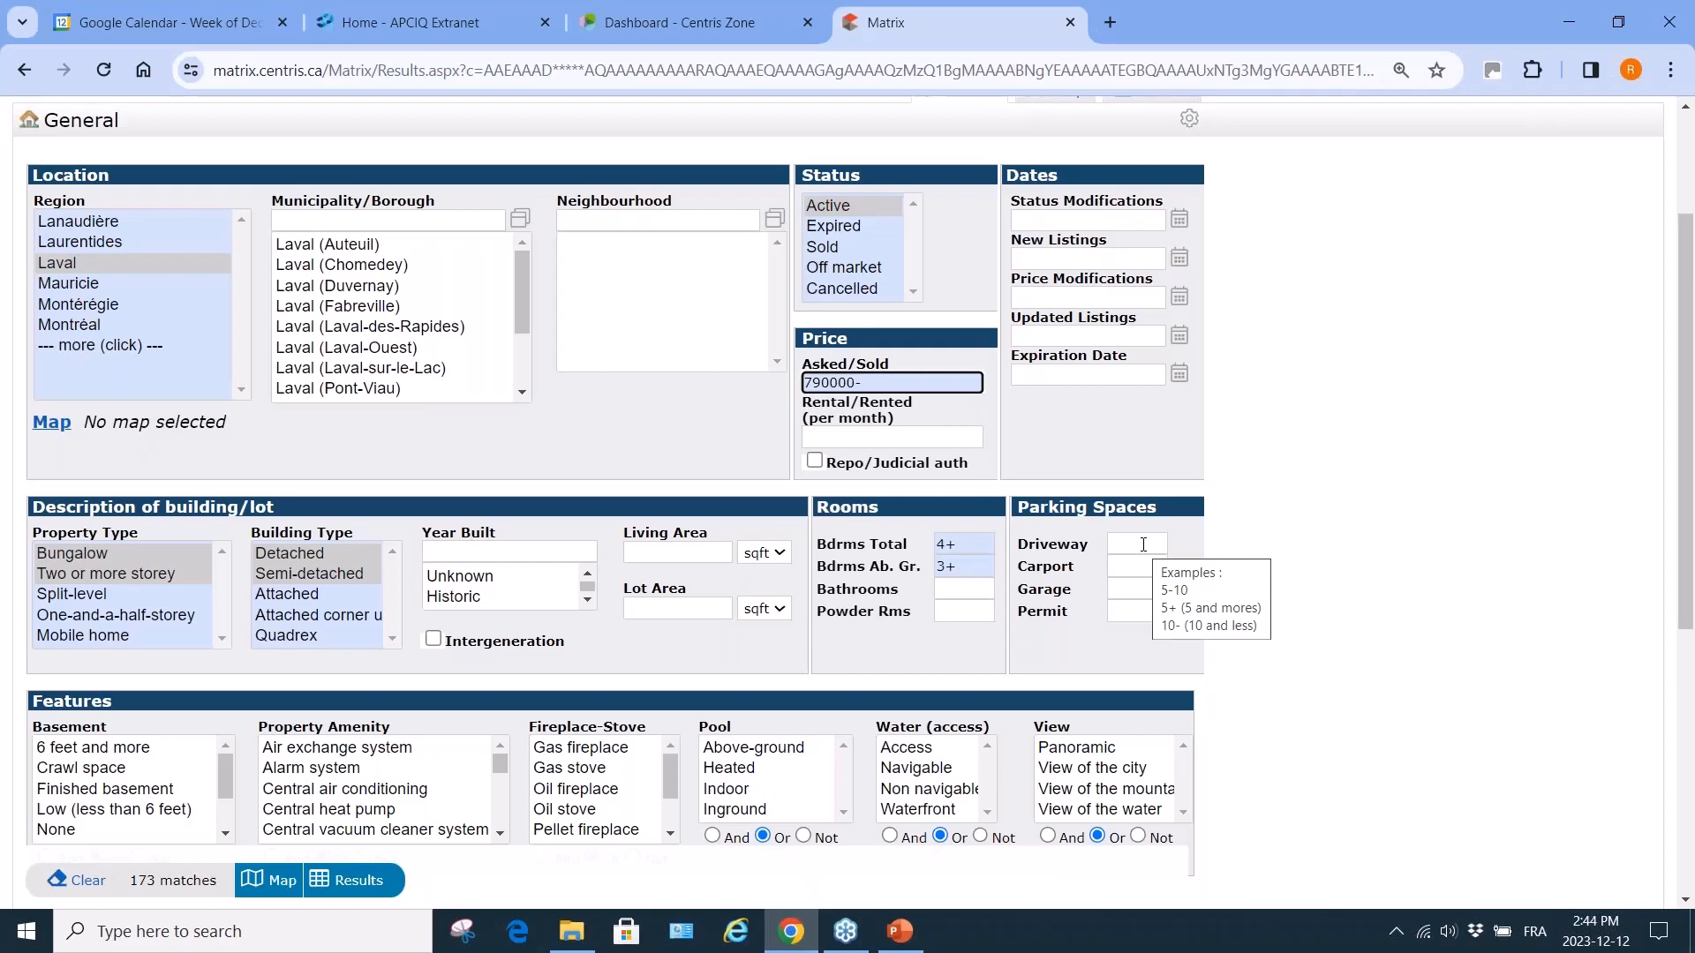
{"action": "left_click", "coordinate": [1143, 544]}
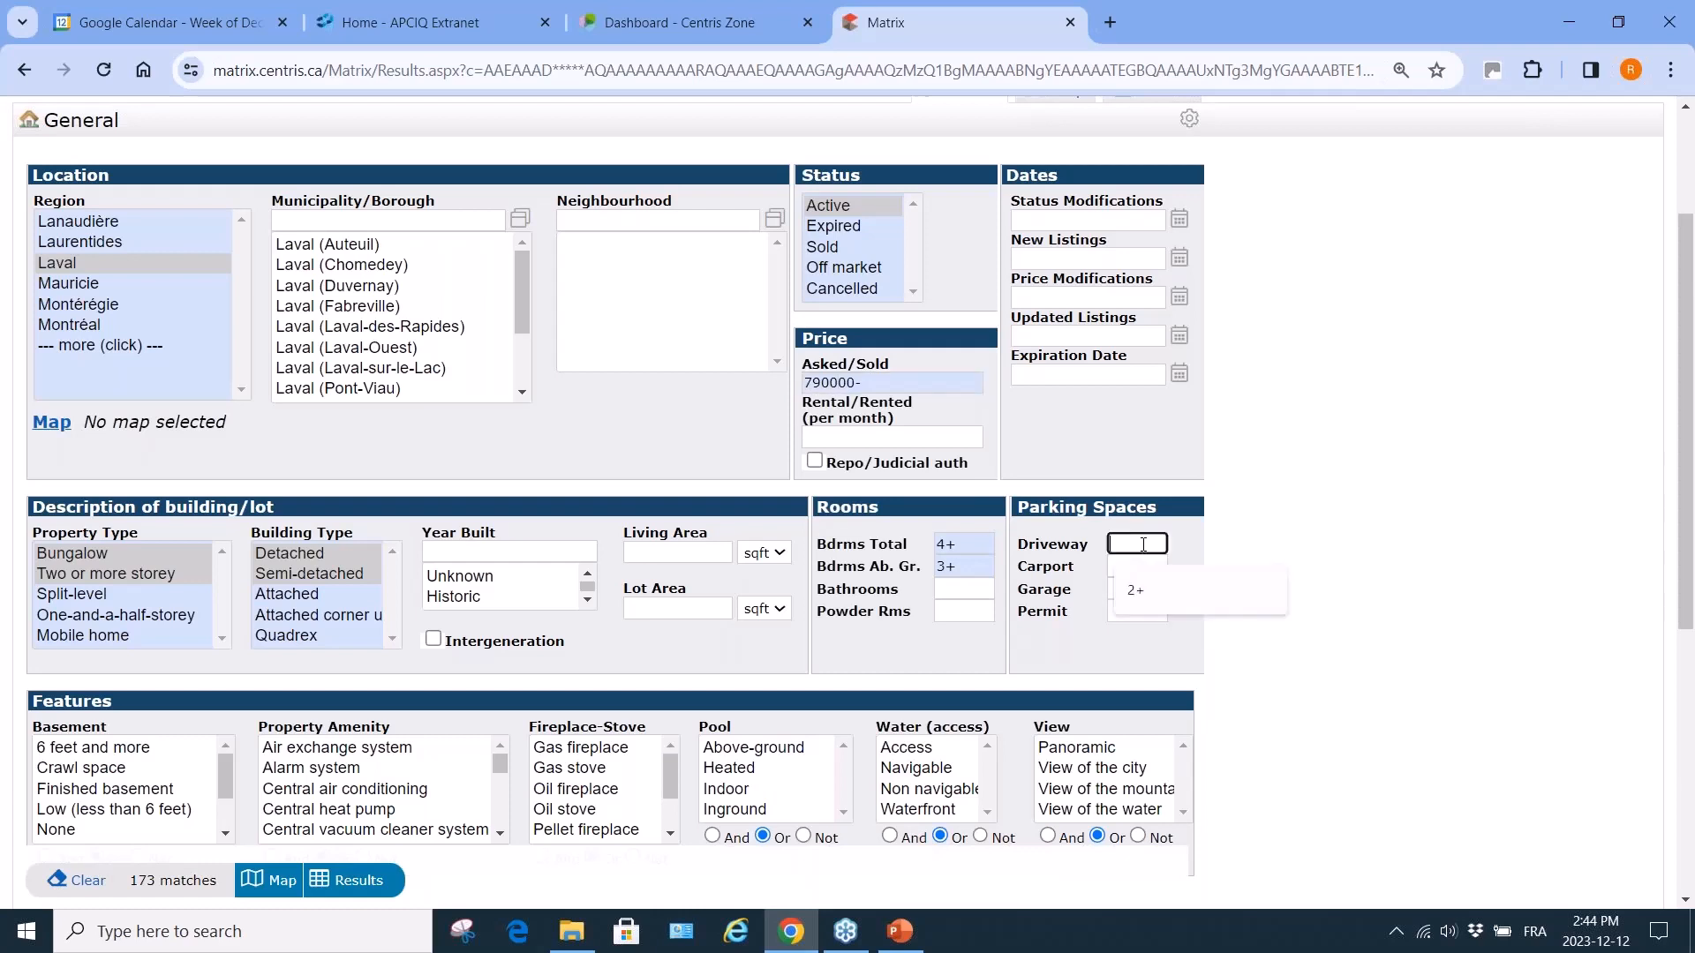
{"action": "type", "text": "2+"}
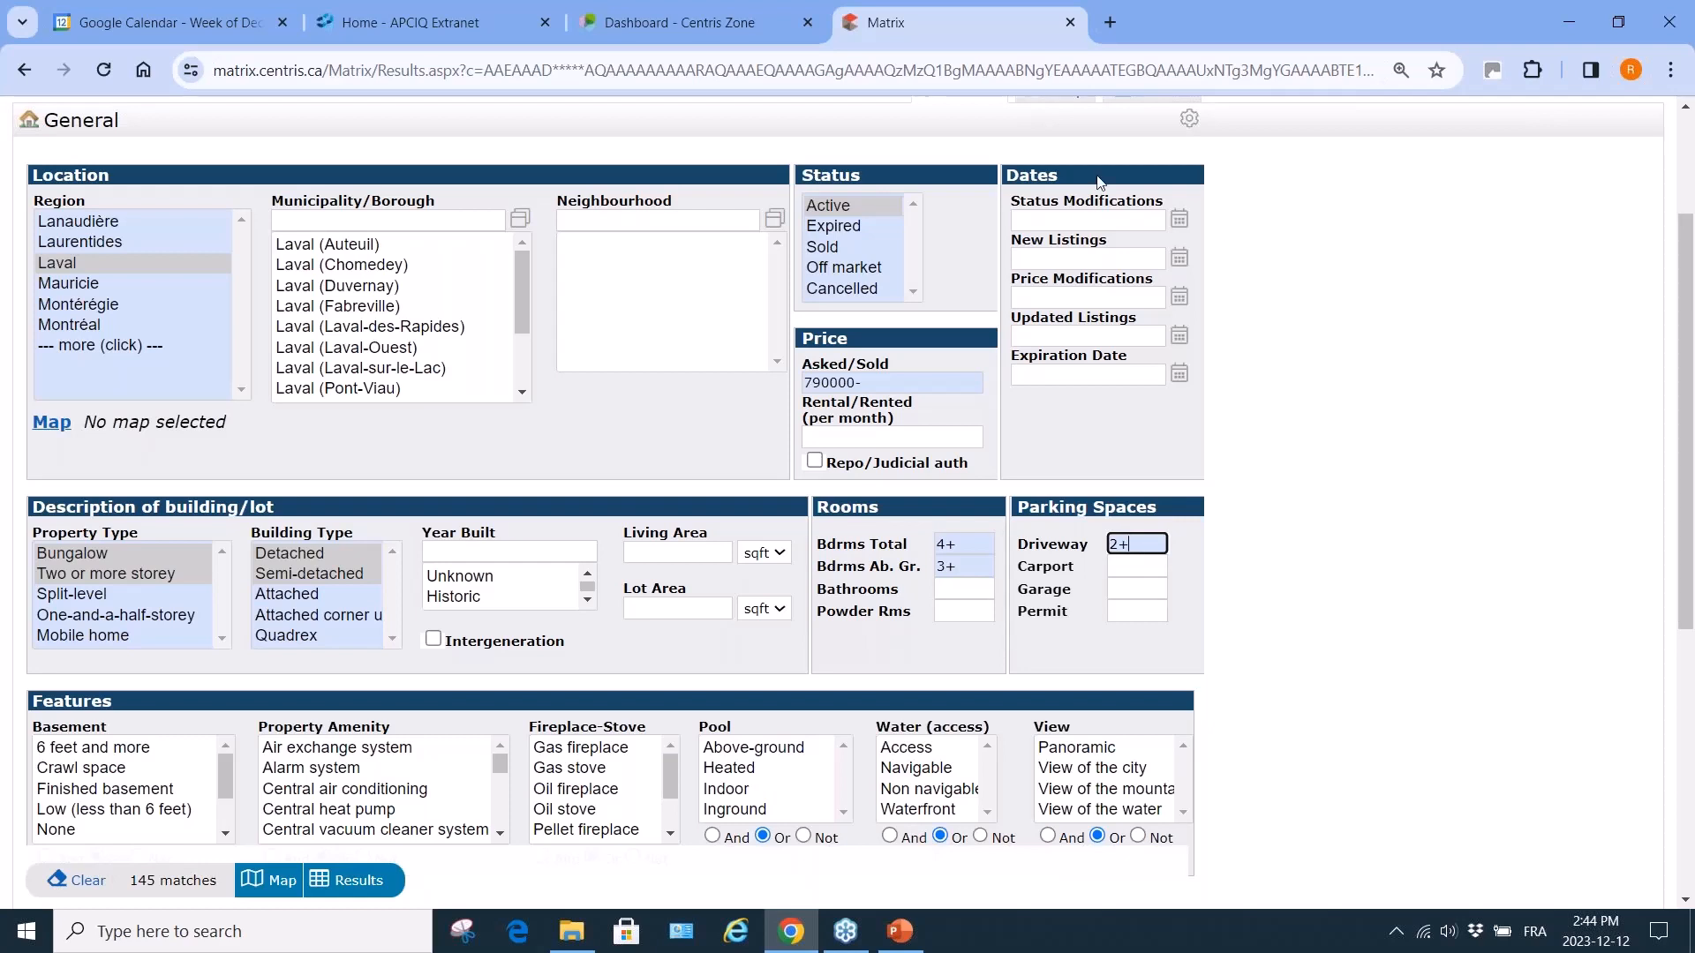
{"action": "left_click", "coordinate": [823, 383]}
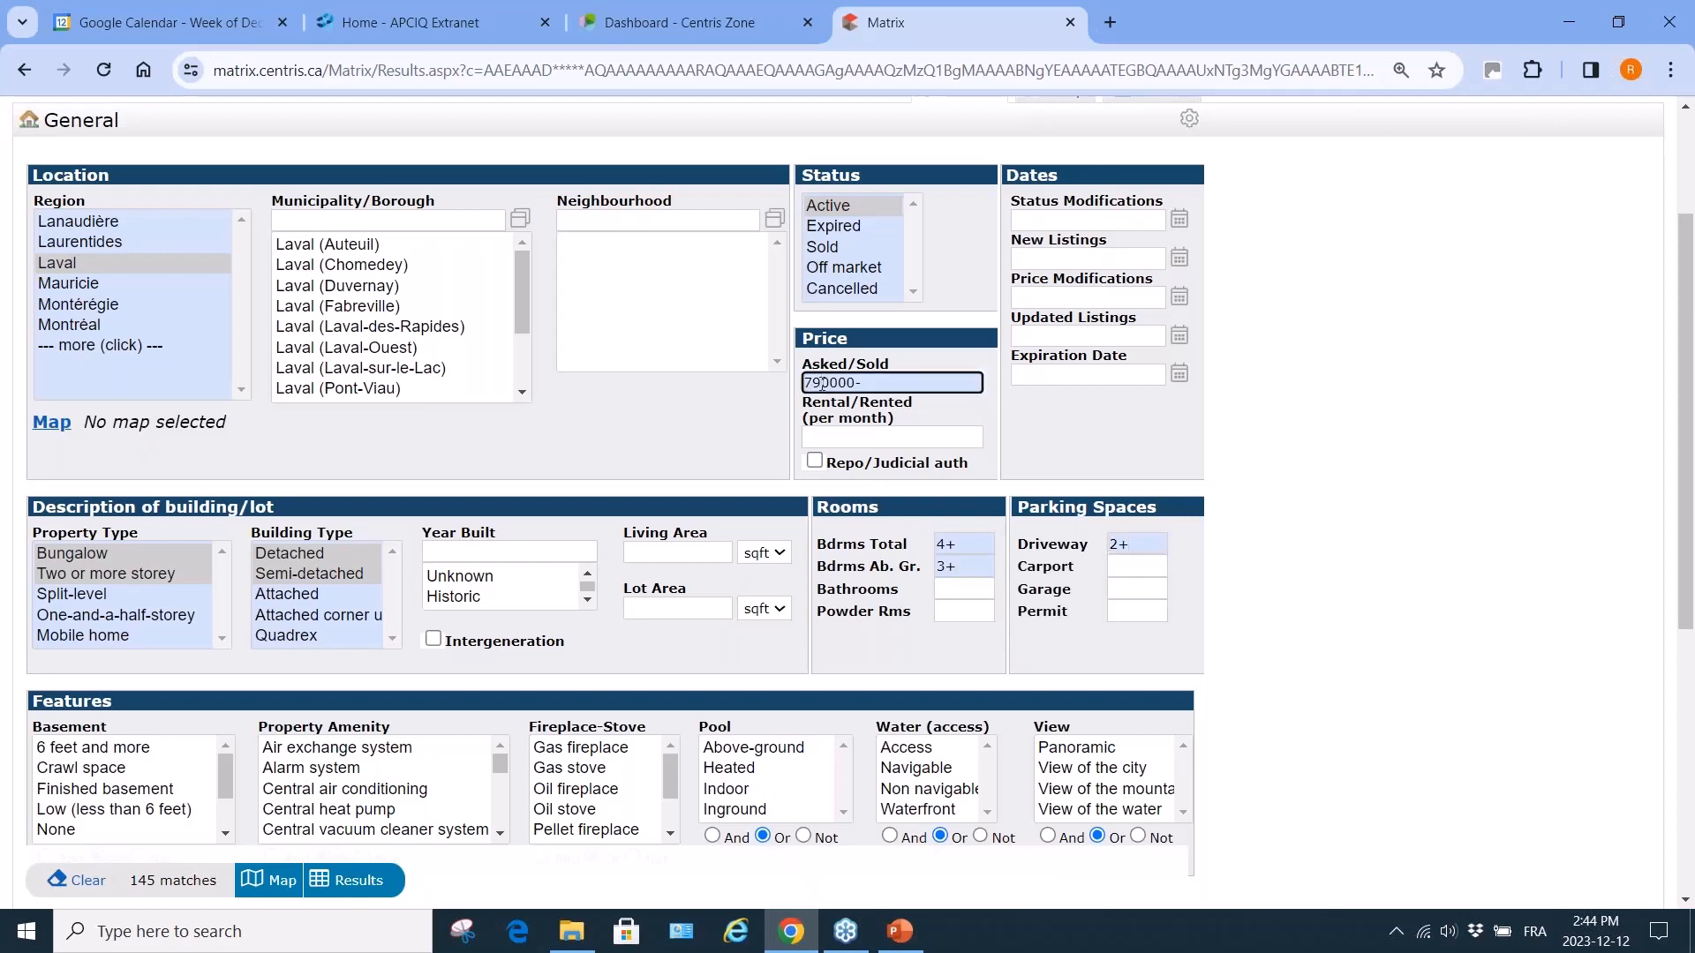
{"action": "key", "text": "BackSpace"}
{"action": "type", "text": "07900000"}
{"action": "scroll", "coordinate": [1434, 615], "scroll_direction": "down", "scroll_amount": 3}
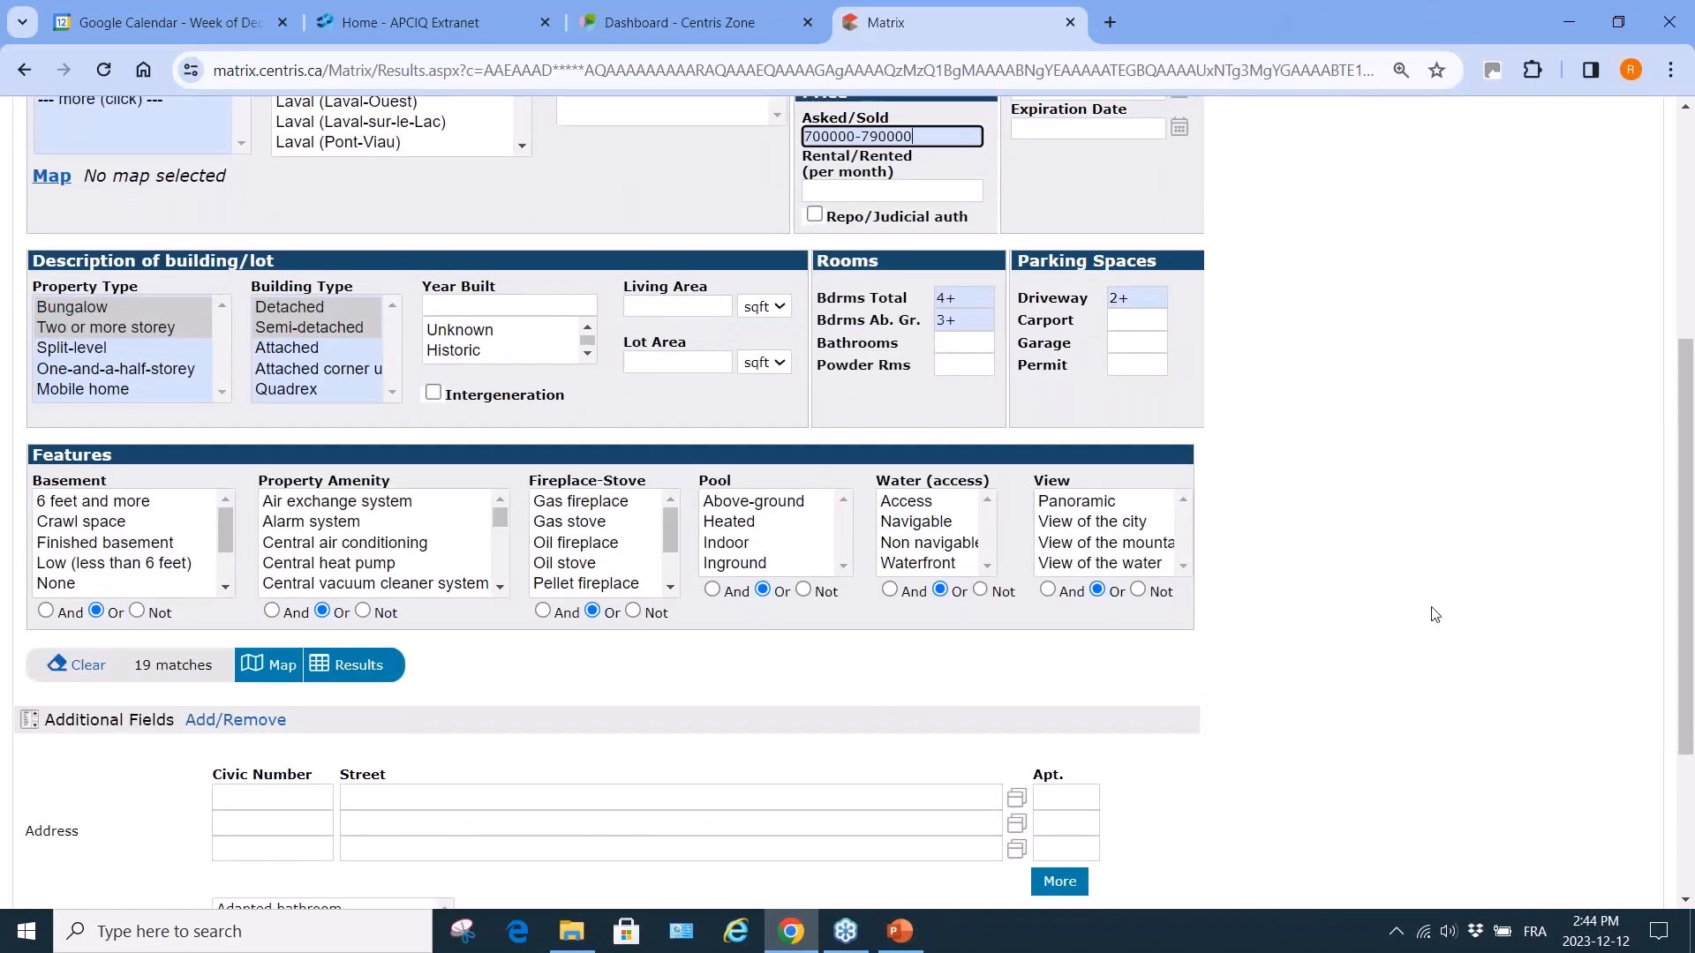
Accept basements of 6 feet and more or finished basements.
{"action": "left_click", "coordinate": [132, 502]}
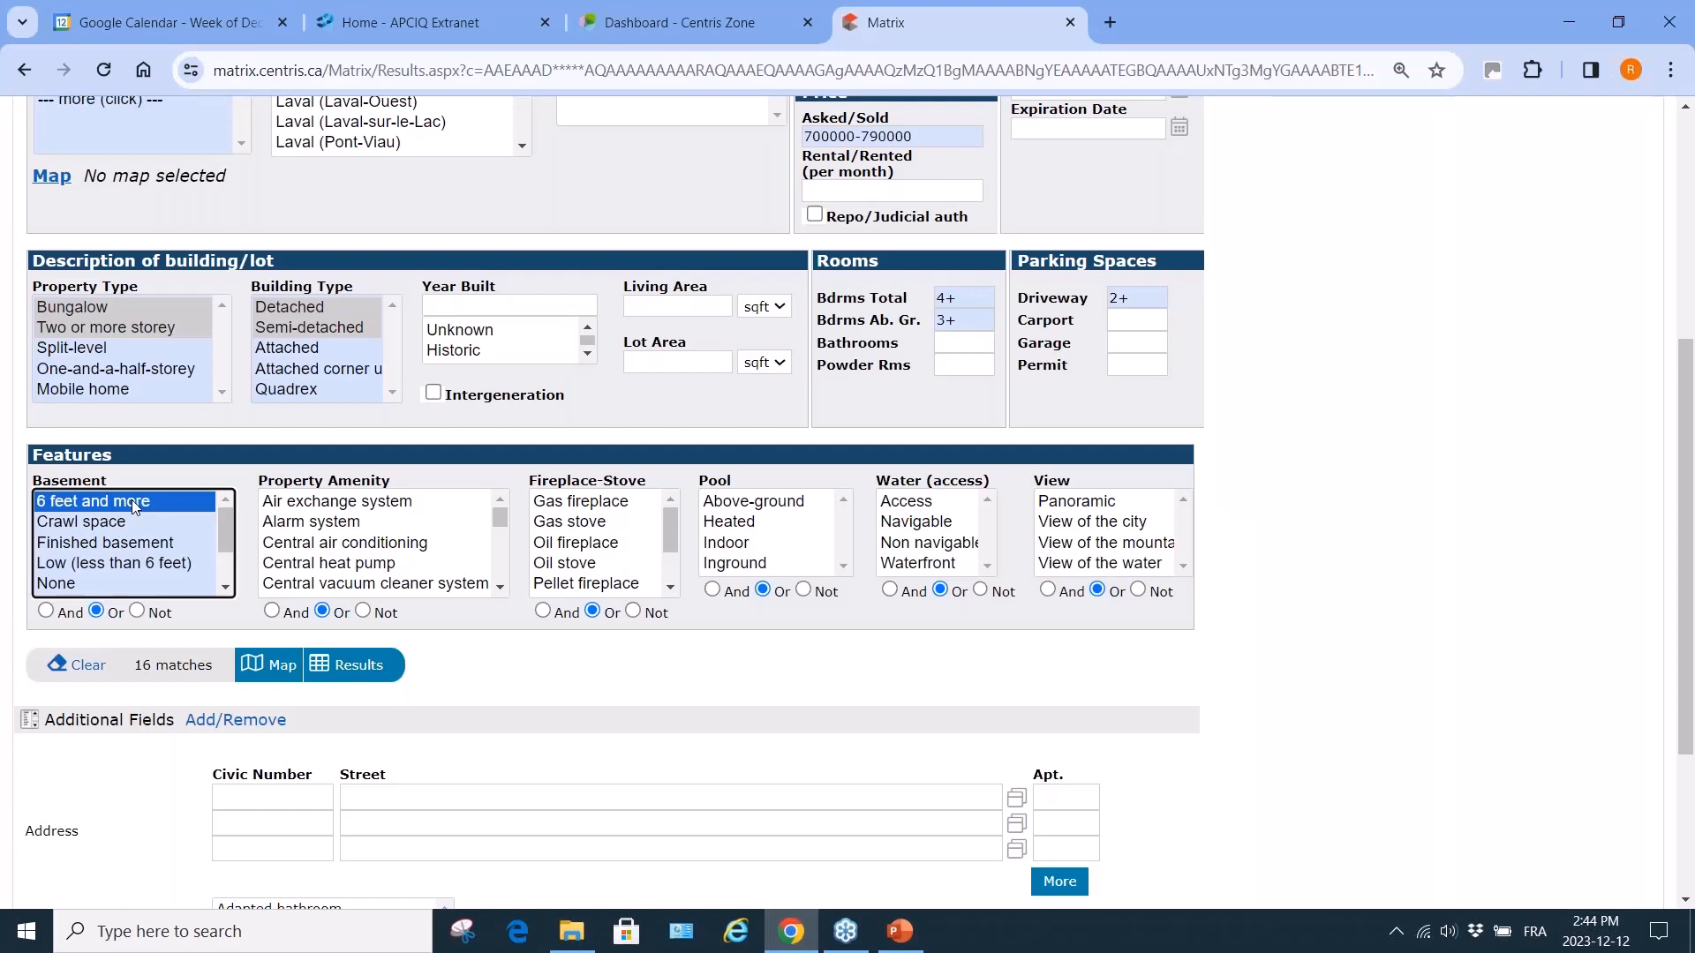
{"action": "left_click", "coordinate": [135, 546], "text": "ctrl"}
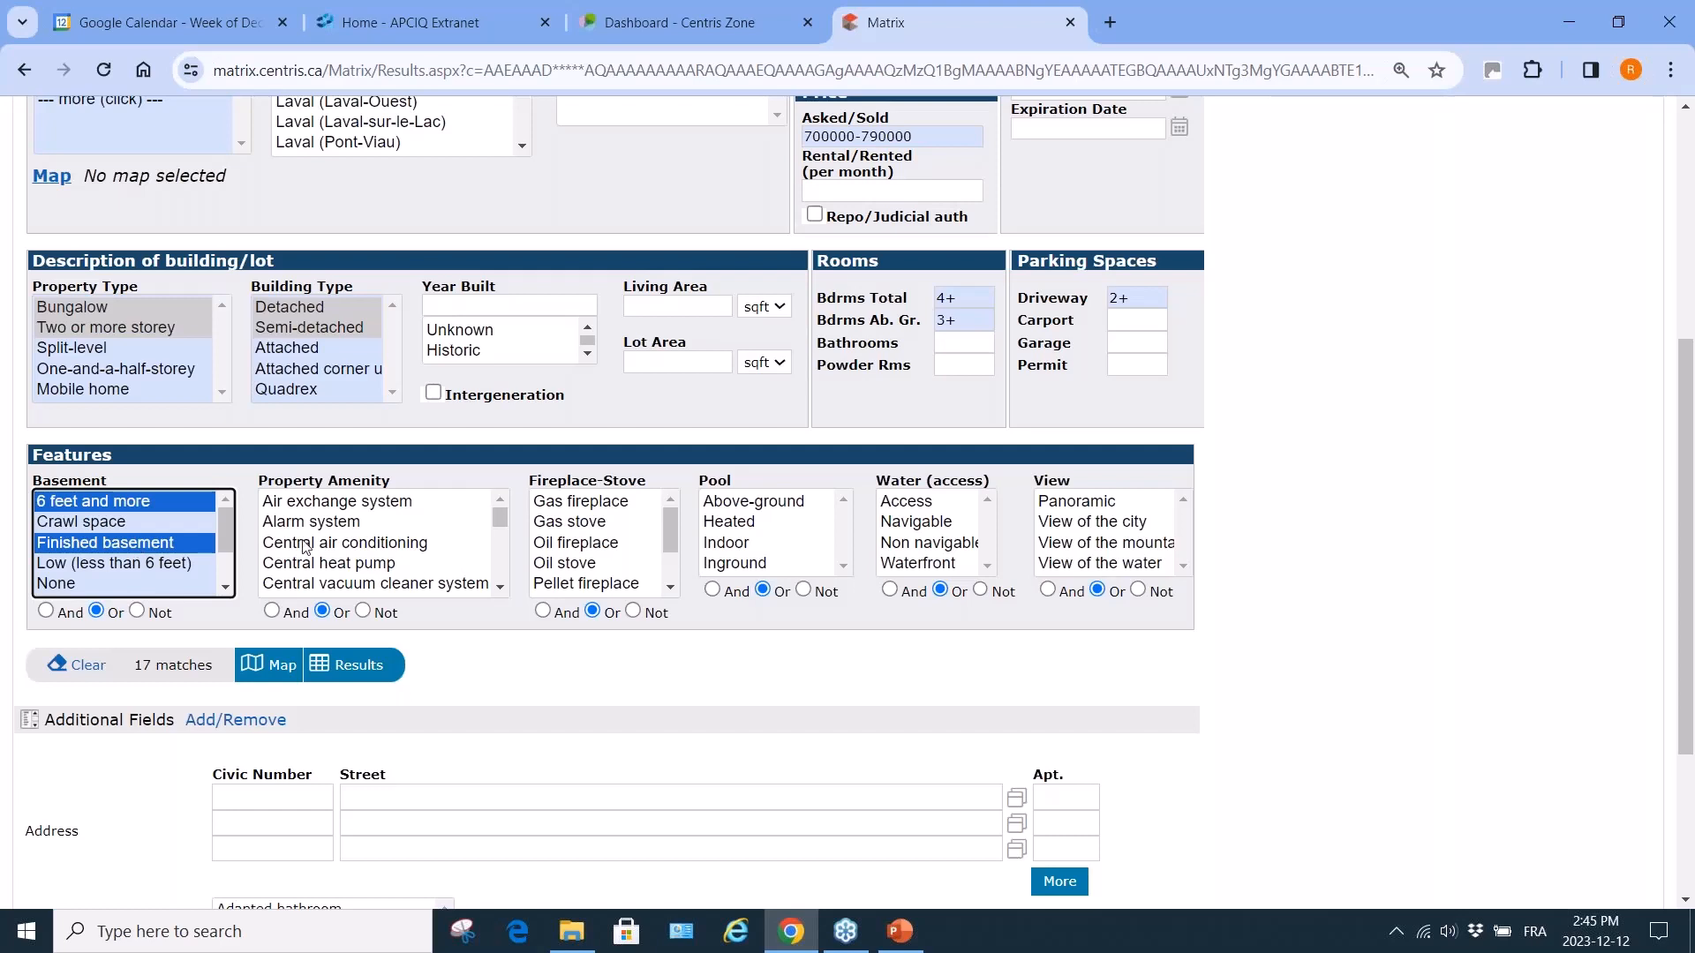
{"action": "scroll", "coordinate": [455, 574], "scroll_direction": "down", "scroll_amount": 8}
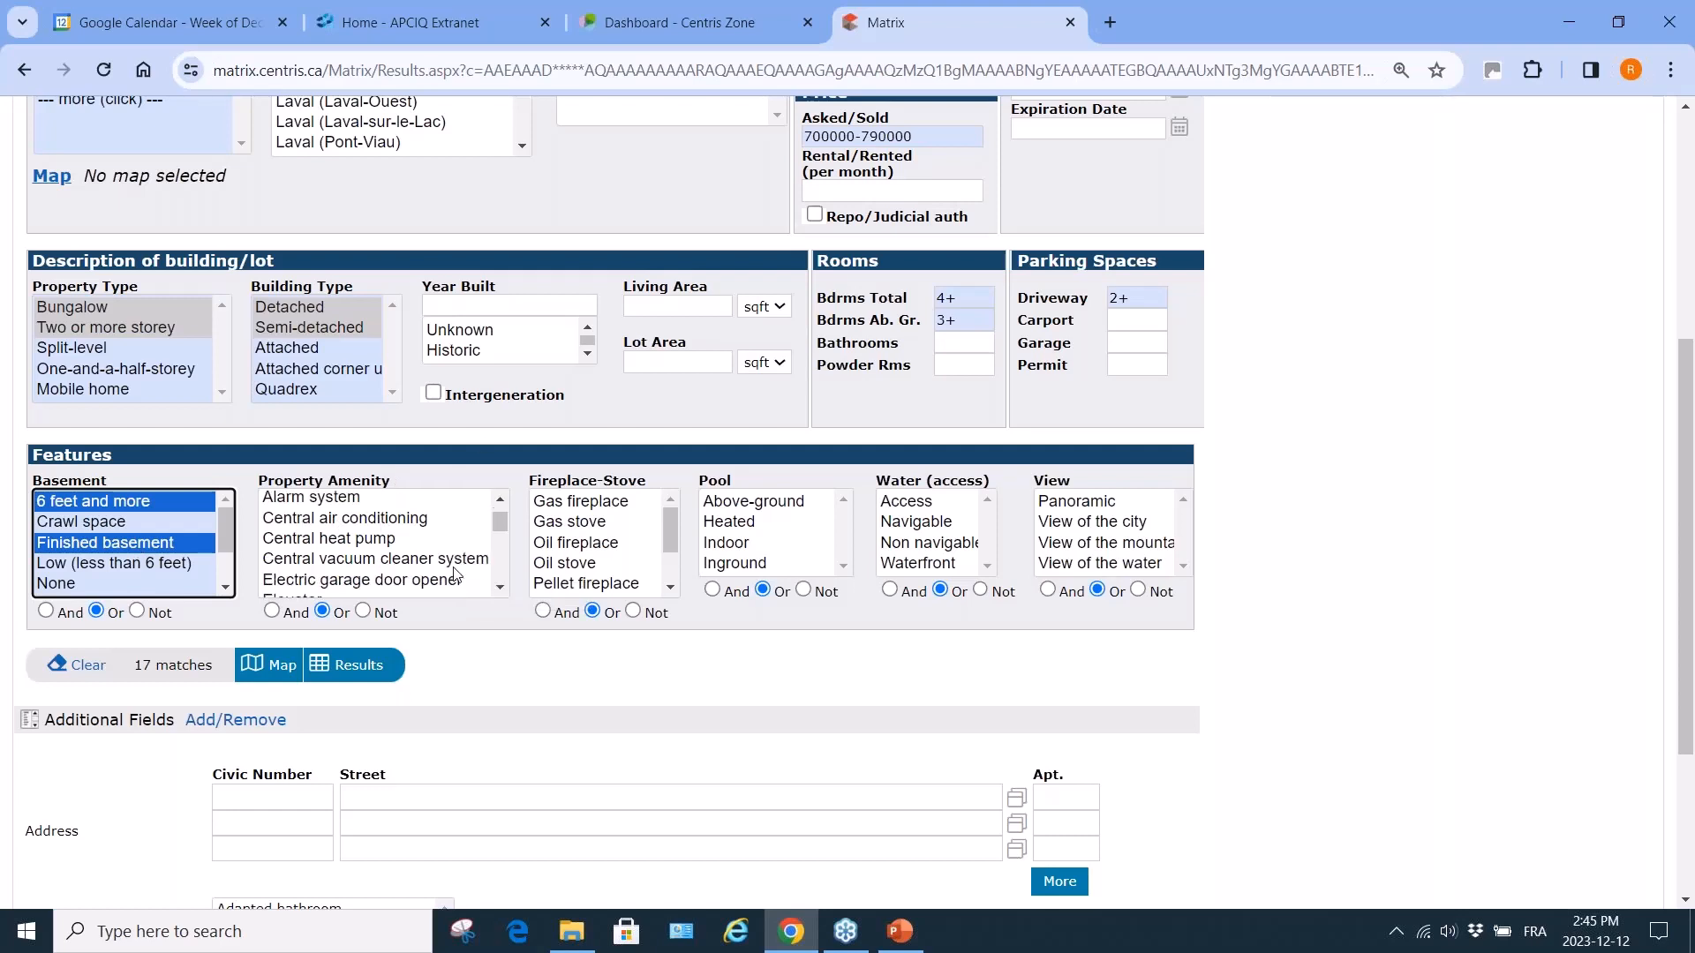
{"action": "scroll", "coordinate": [455, 573], "scroll_direction": "up", "scroll_amount": 8}
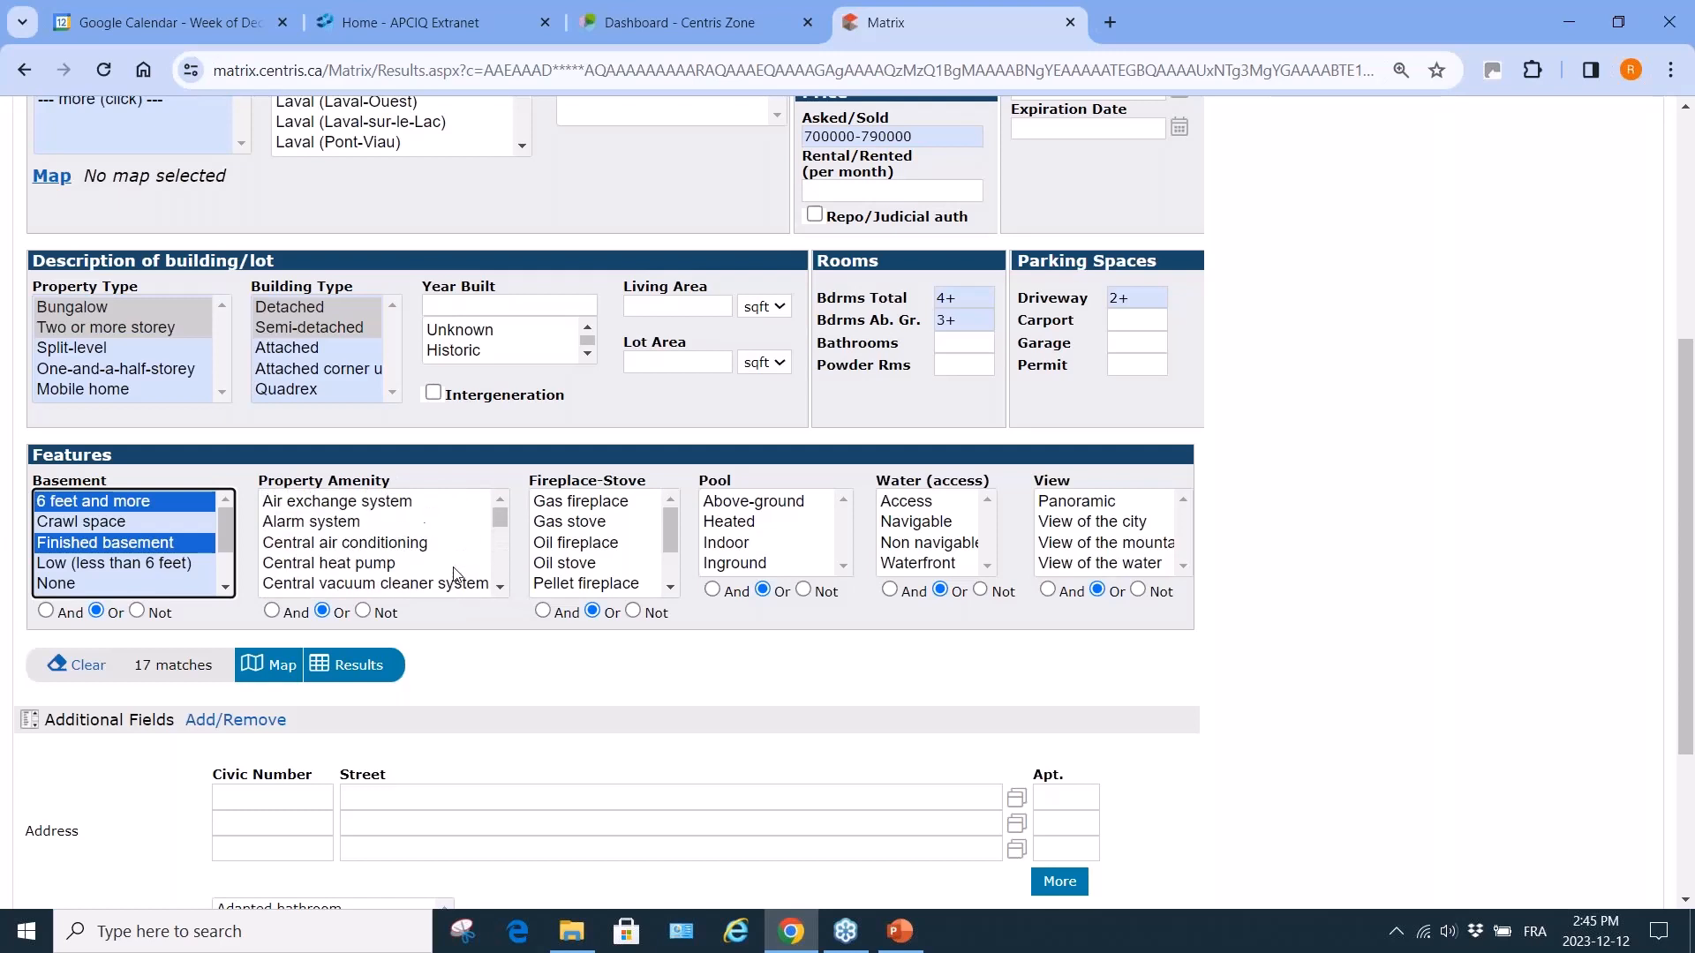
Try Inground, all and Above-ground pool options, then leave the pool criterion cleared.
{"action": "left_click", "coordinate": [744, 564]}
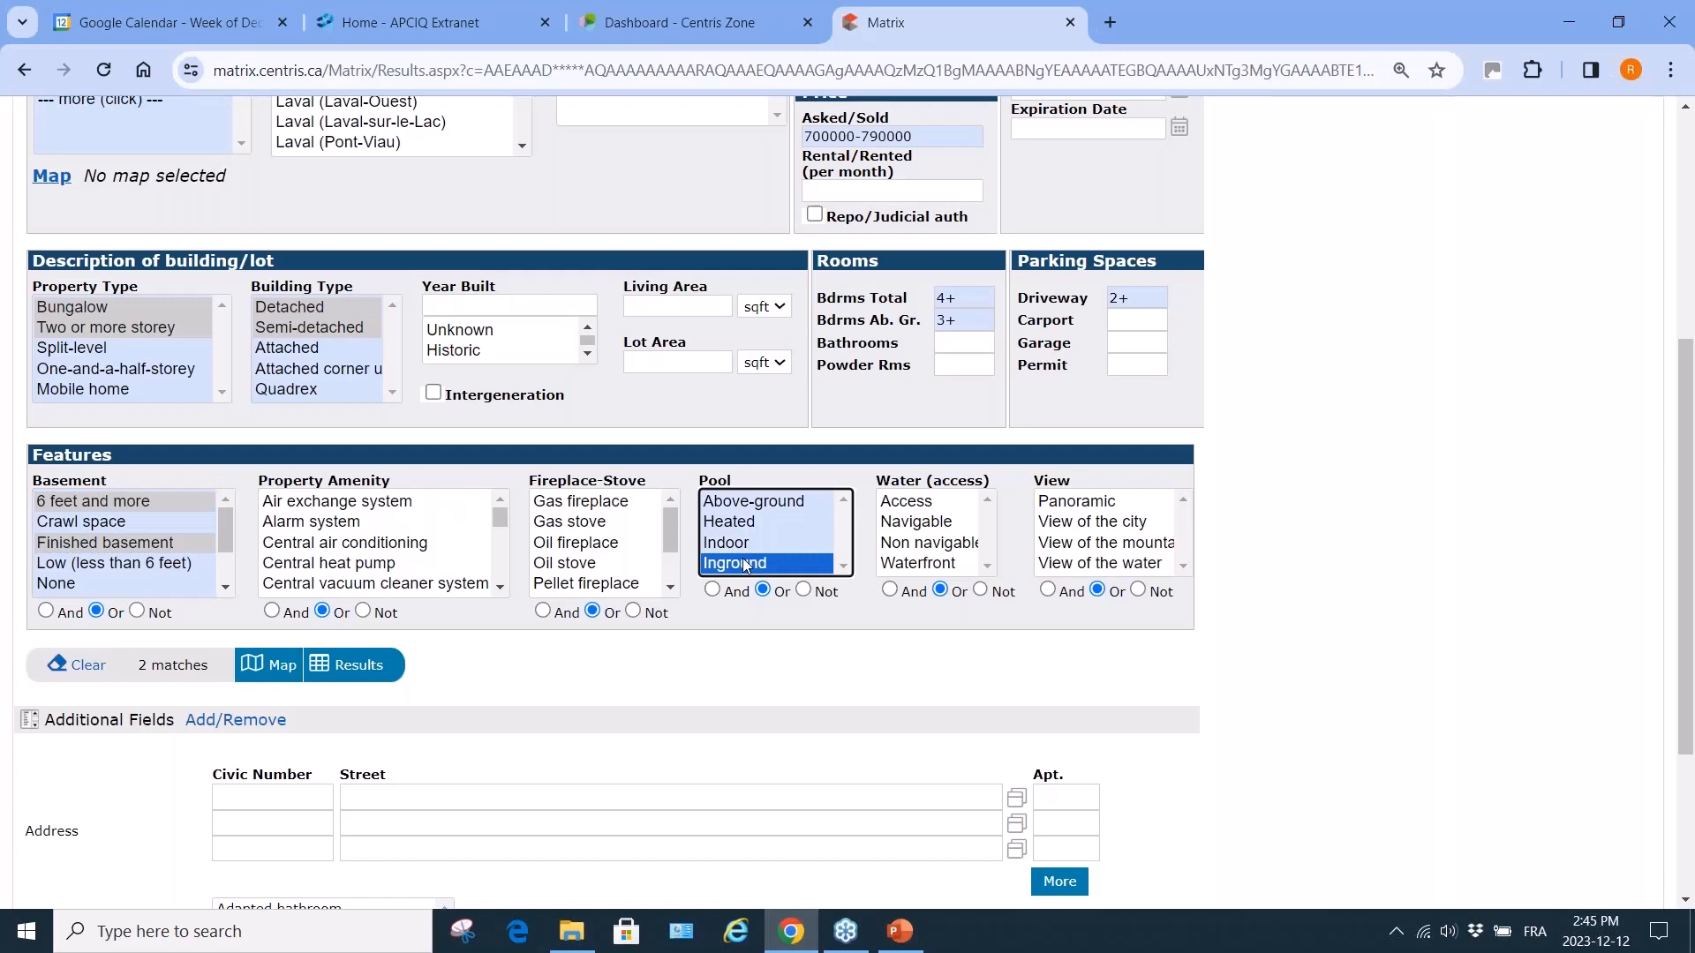
{"action": "left_click", "coordinate": [746, 566], "text": "ctrl"}
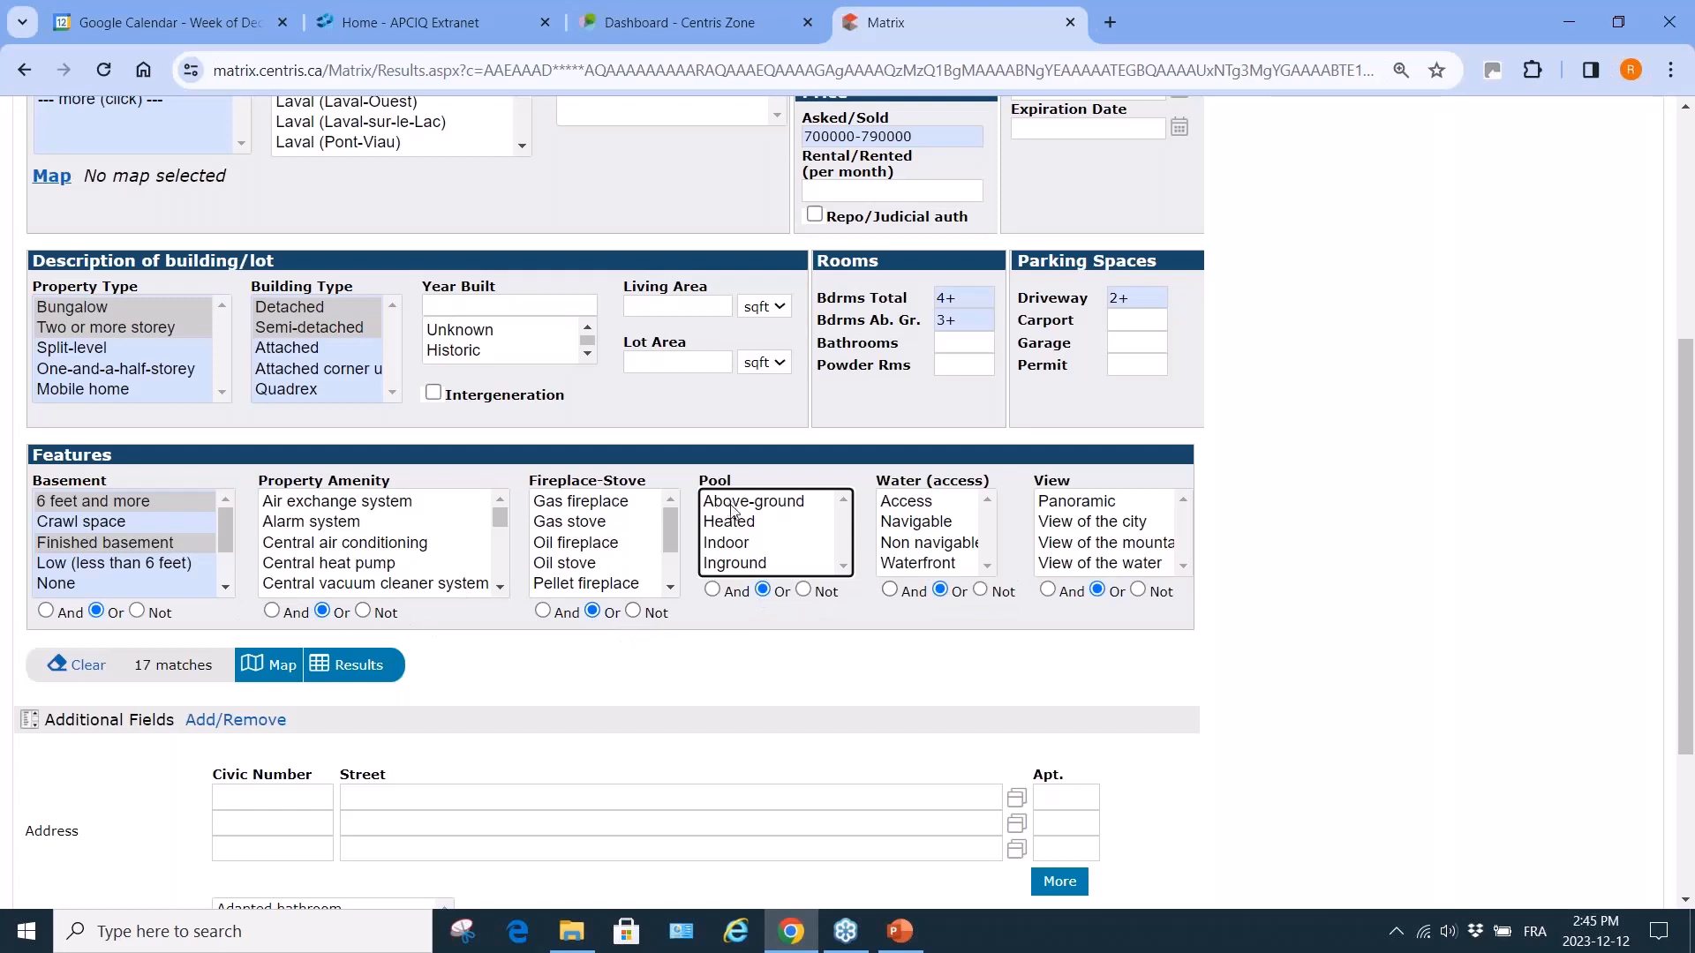
{"action": "left_click", "coordinate": [733, 564], "text": "shift"}
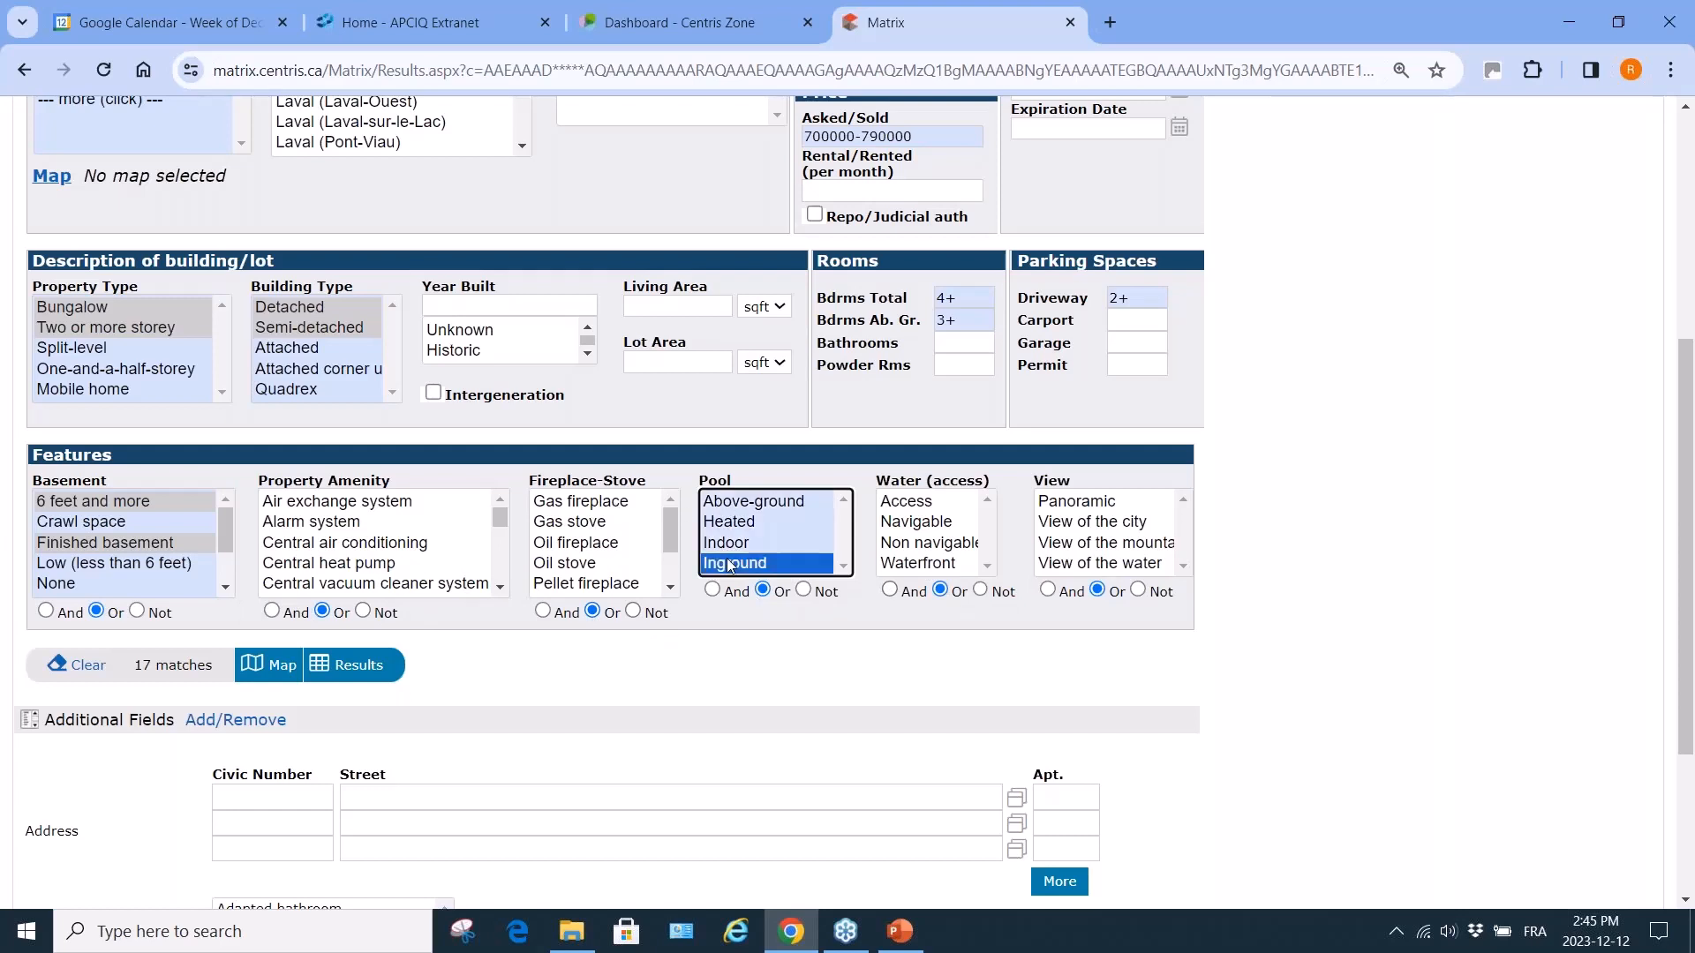
{"action": "left_click", "coordinate": [804, 591]}
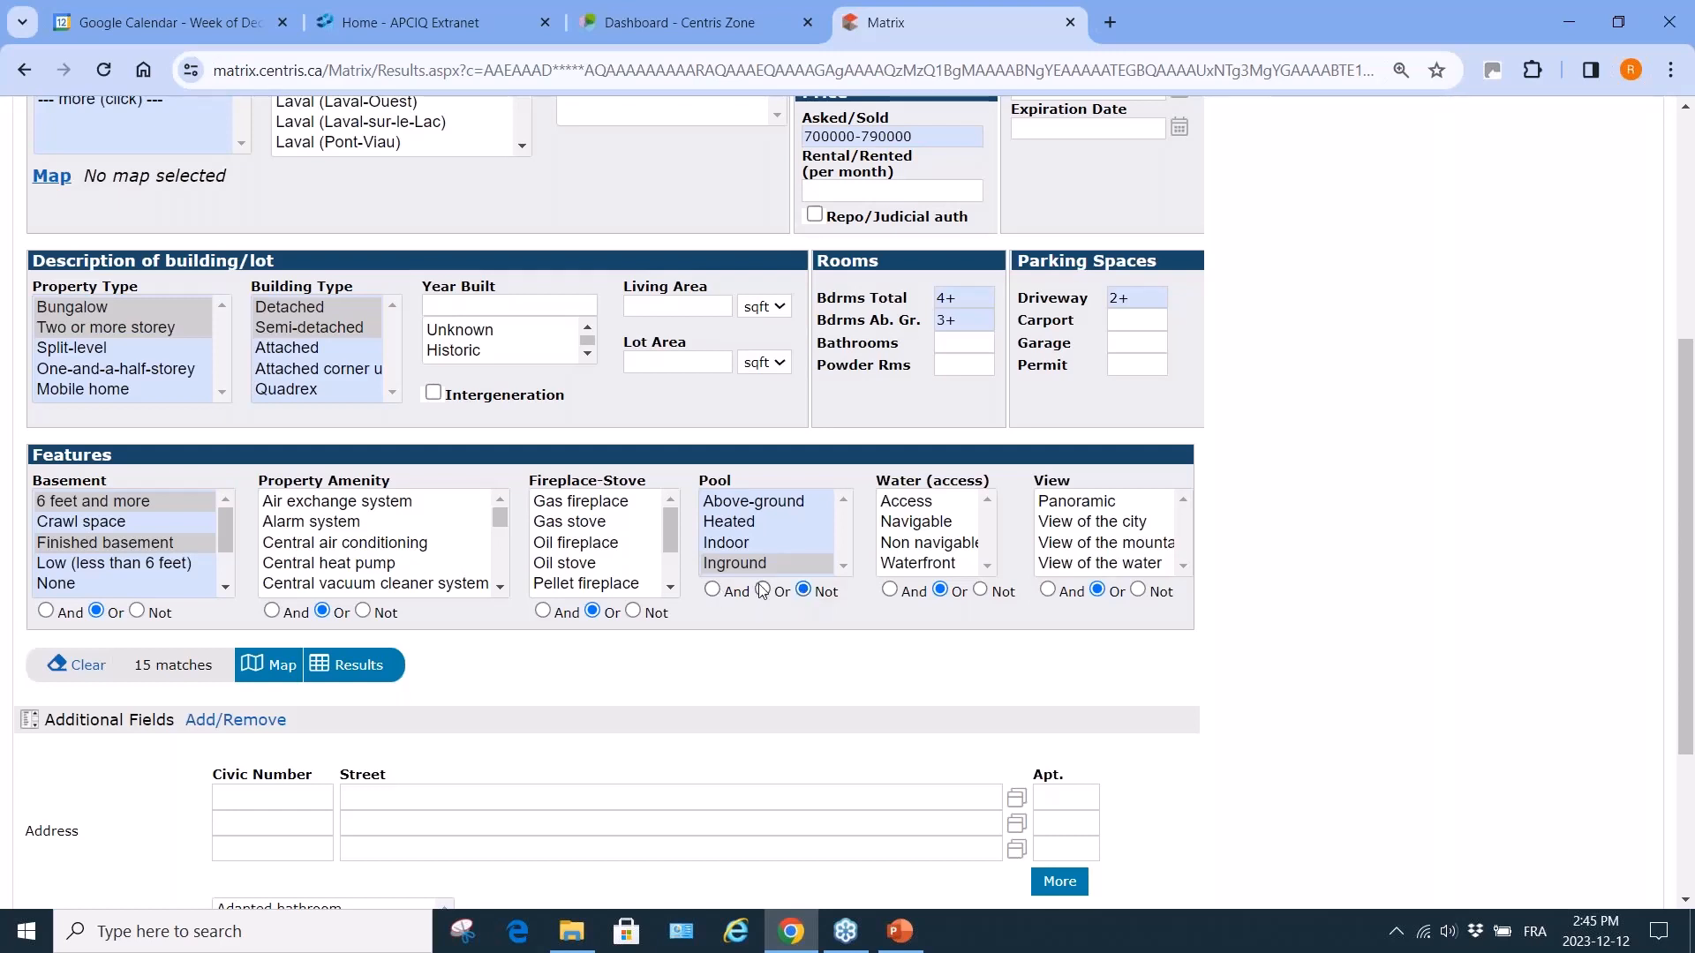
{"action": "left_click", "coordinate": [758, 505], "text": "ctrl"}
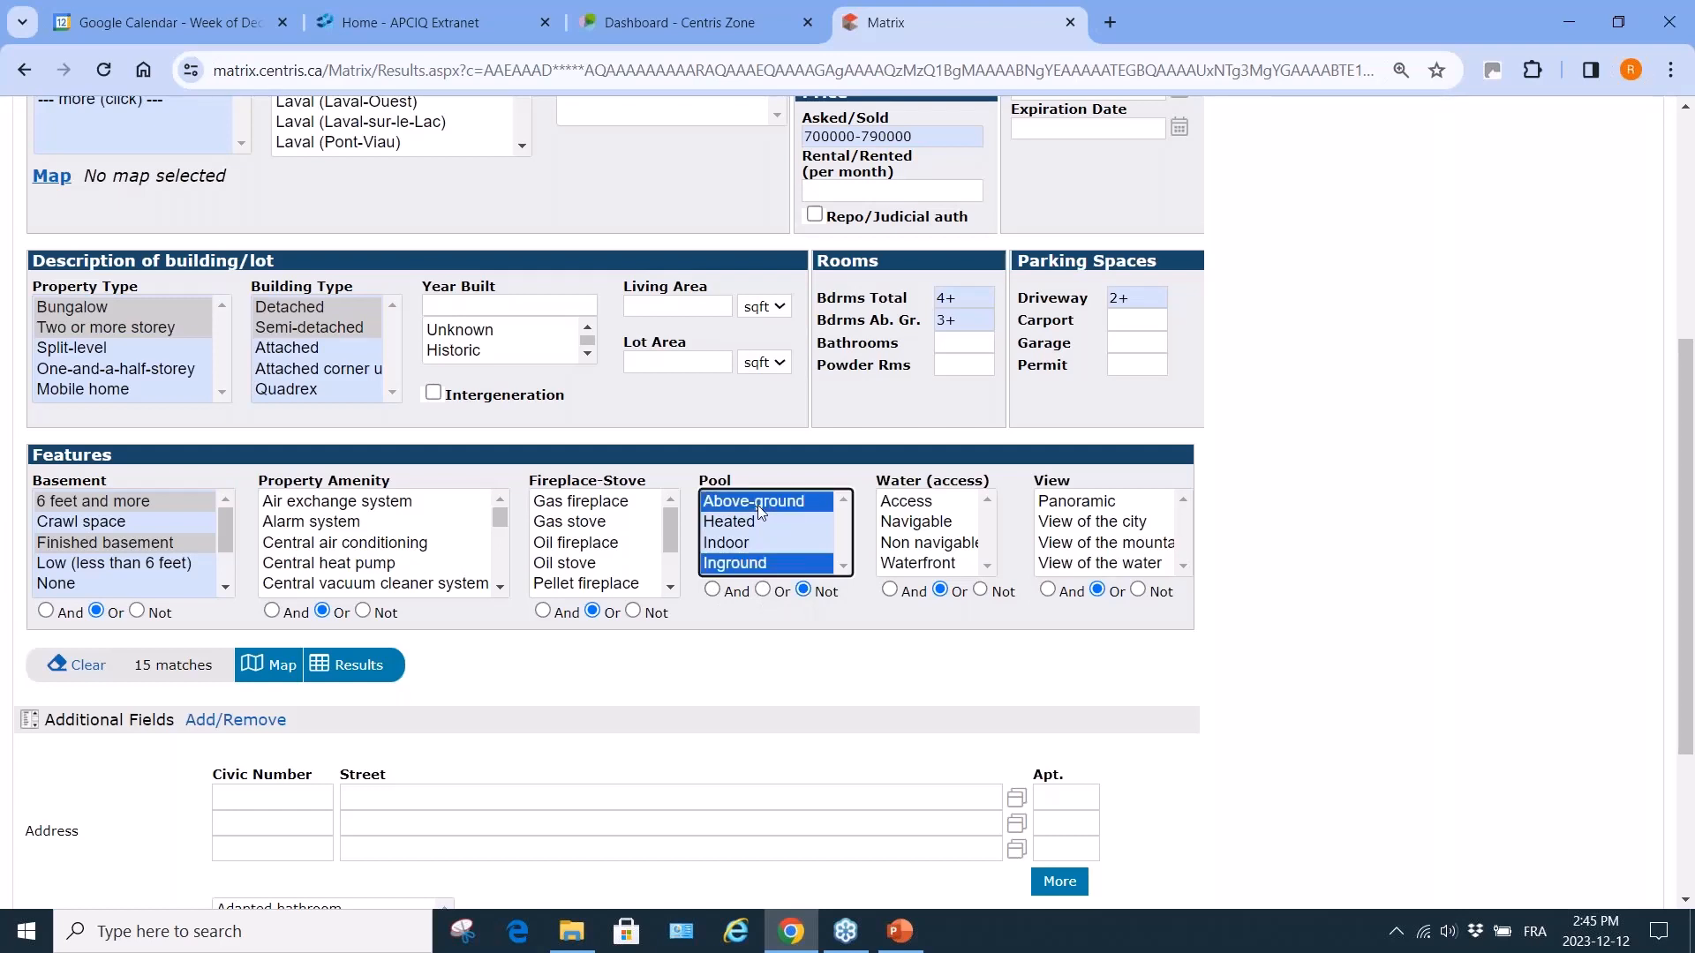
{"action": "left_click", "coordinate": [765, 591]}
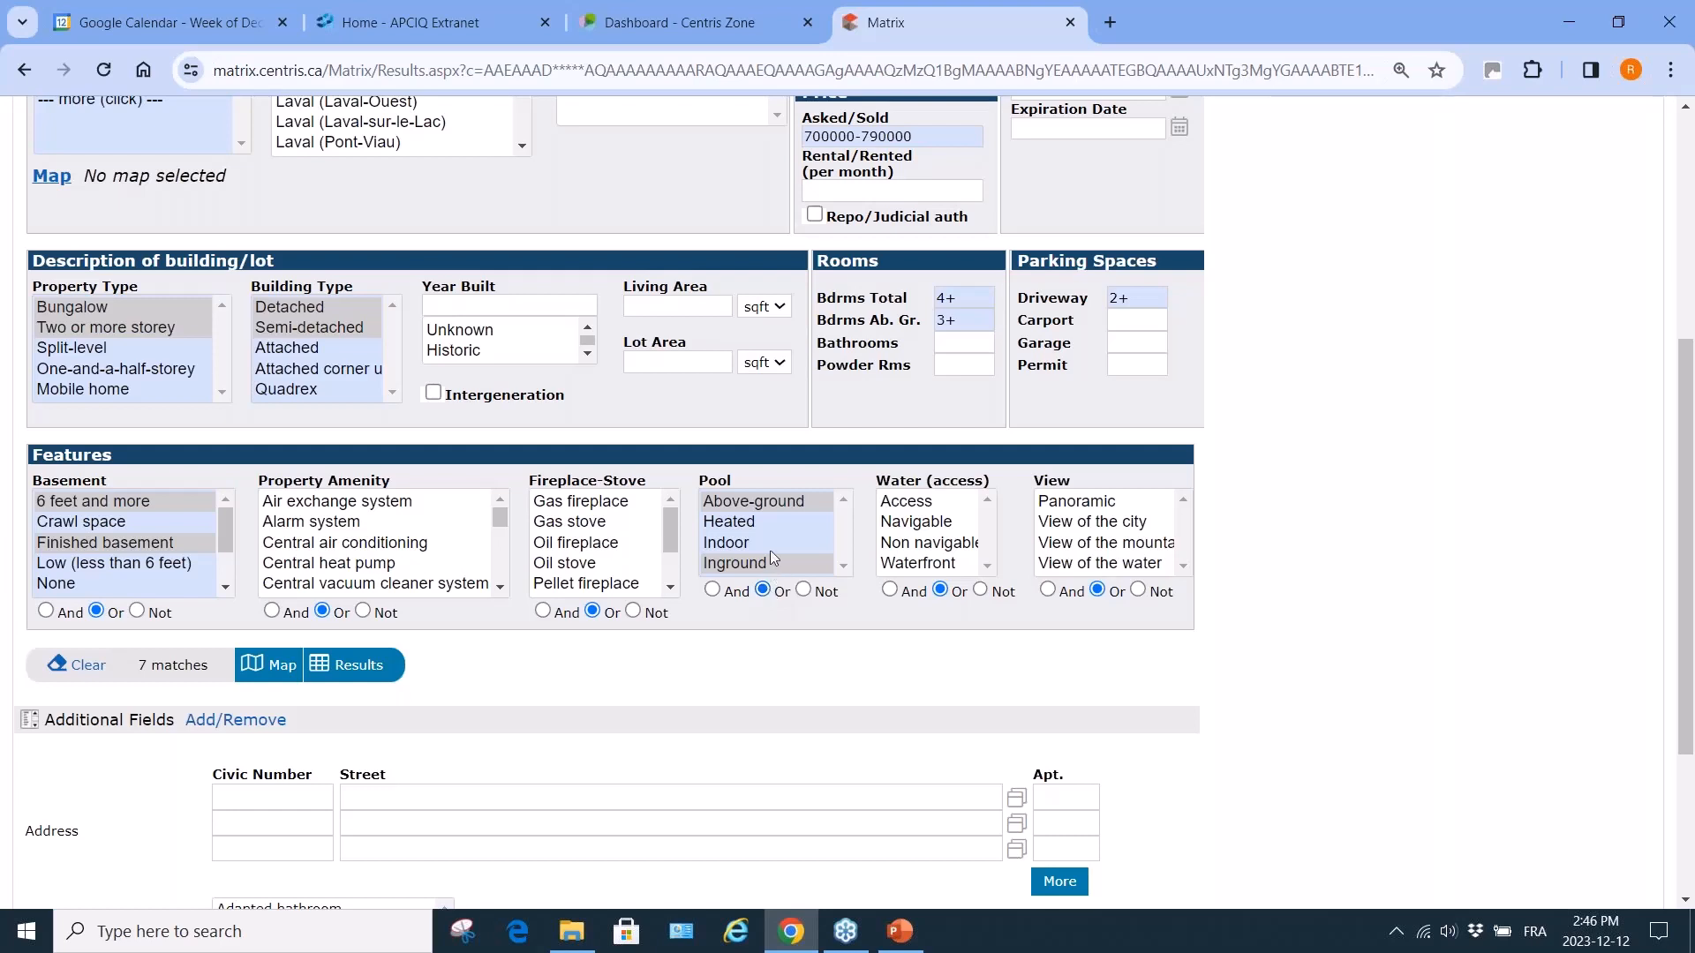
{"action": "left_click", "coordinate": [760, 500], "text": "ctrl"}
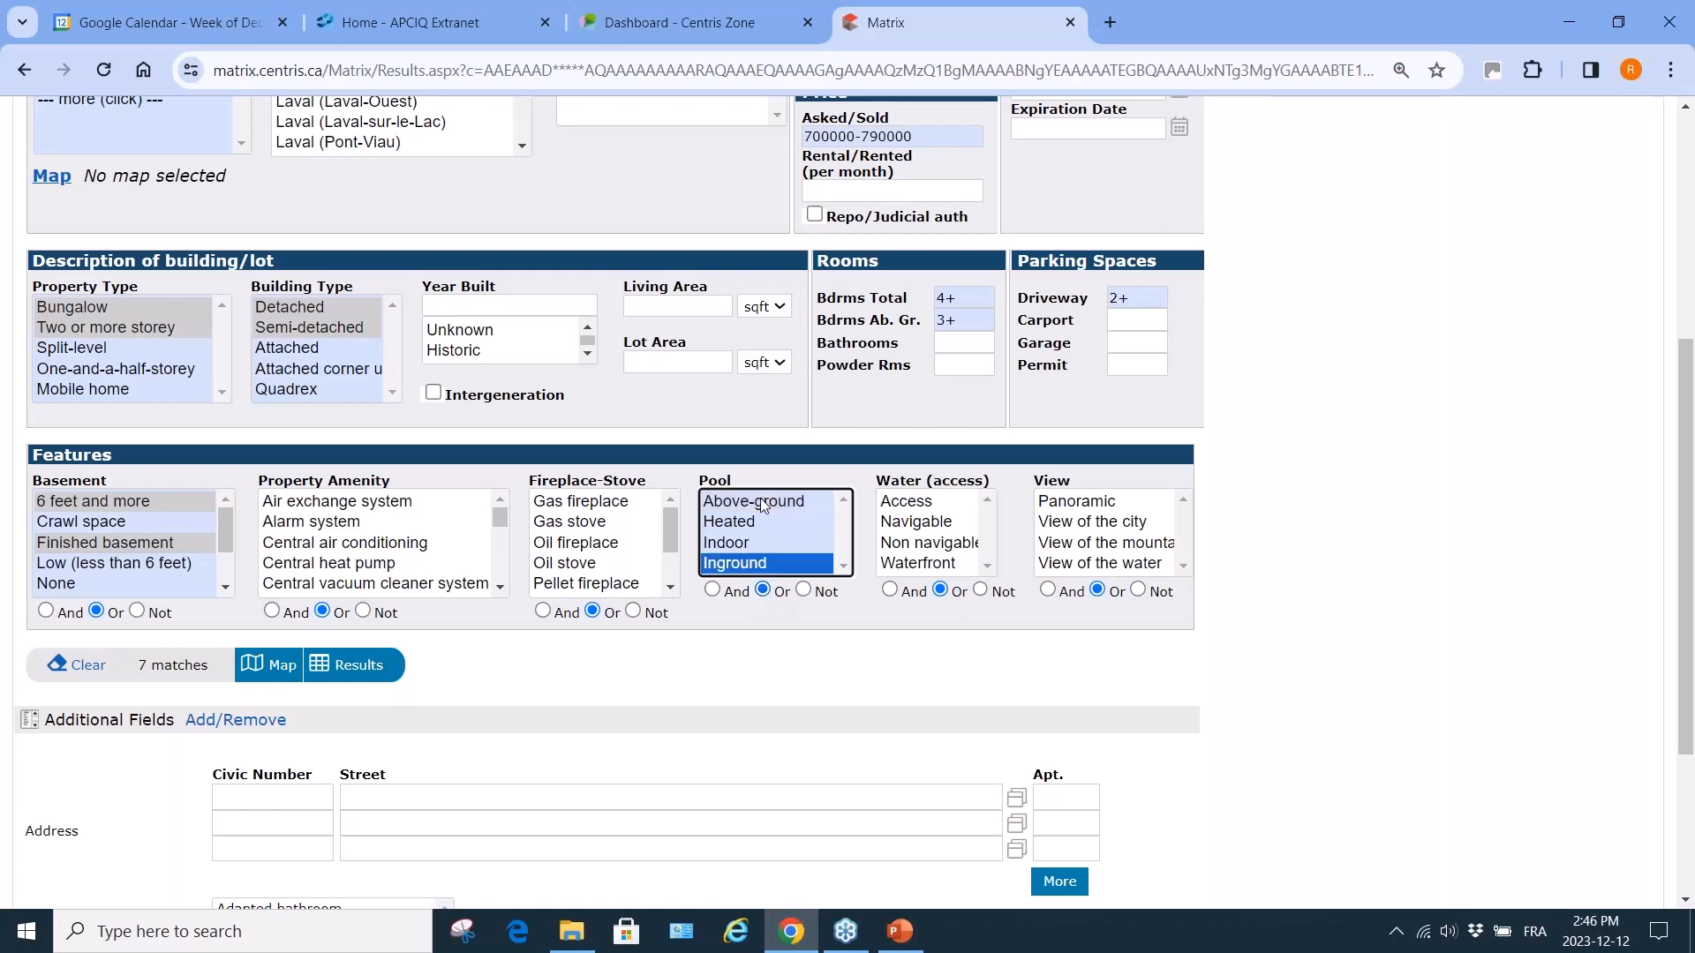
{"action": "left_click", "coordinate": [756, 564], "text": "ctrl"}
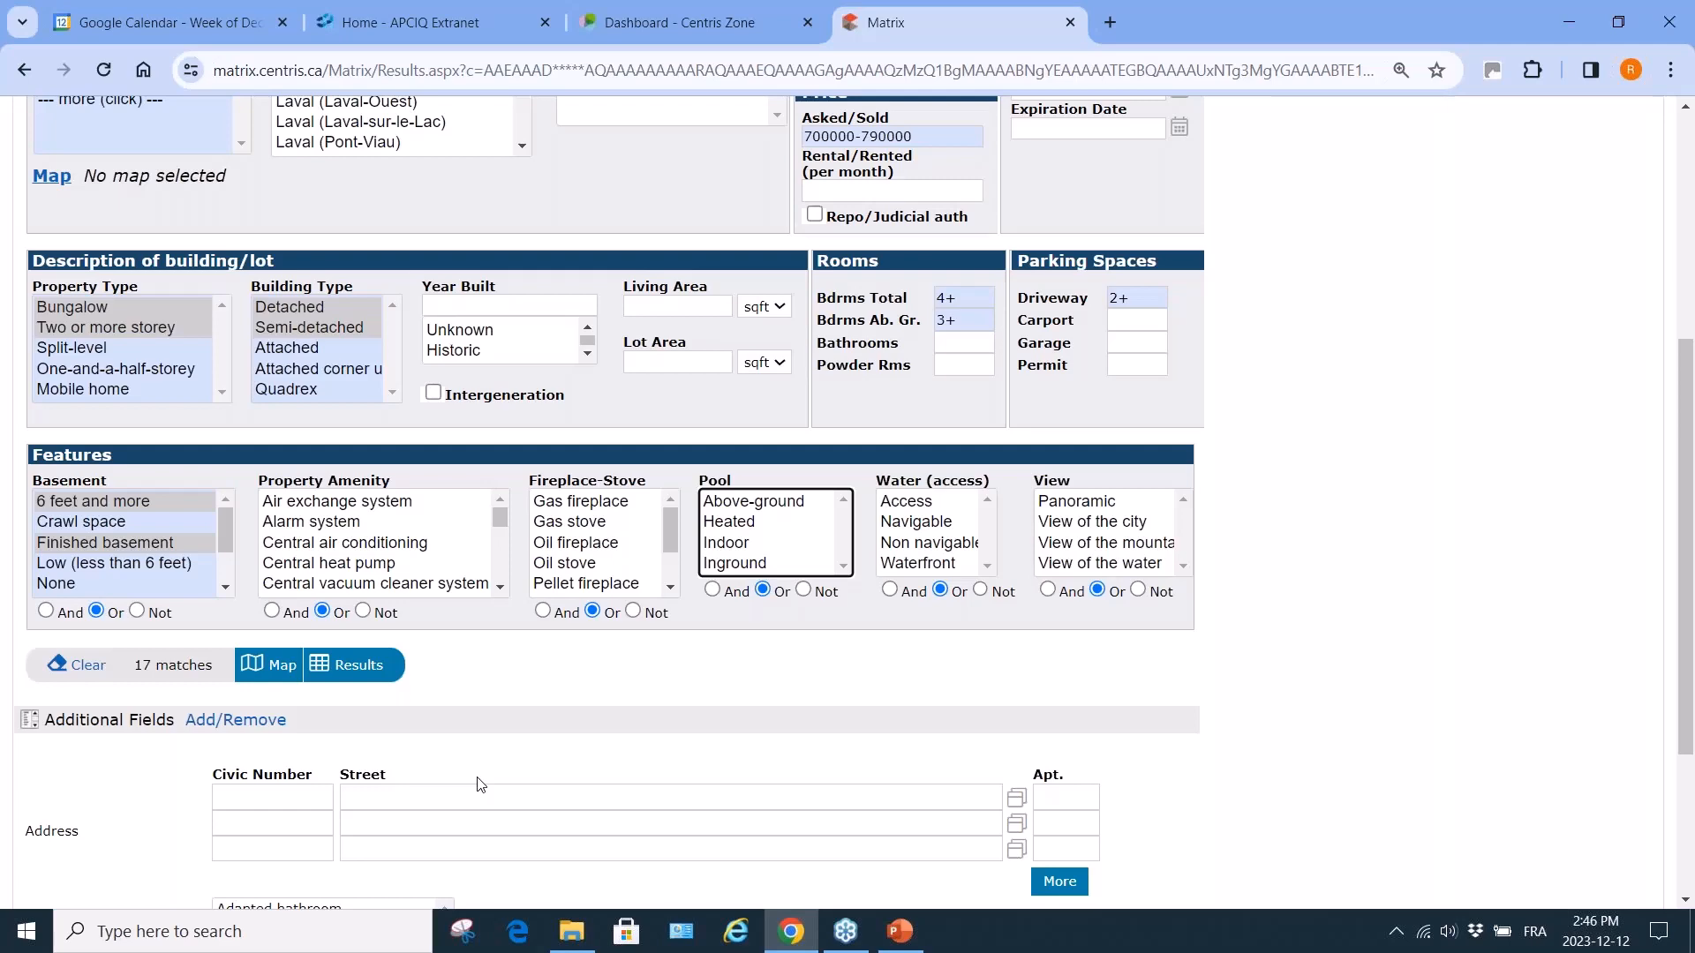
Go to the Add/Remove settings for the search form's Additional Fields.
{"action": "scroll", "coordinate": [481, 784], "scroll_direction": "down", "scroll_amount": 1}
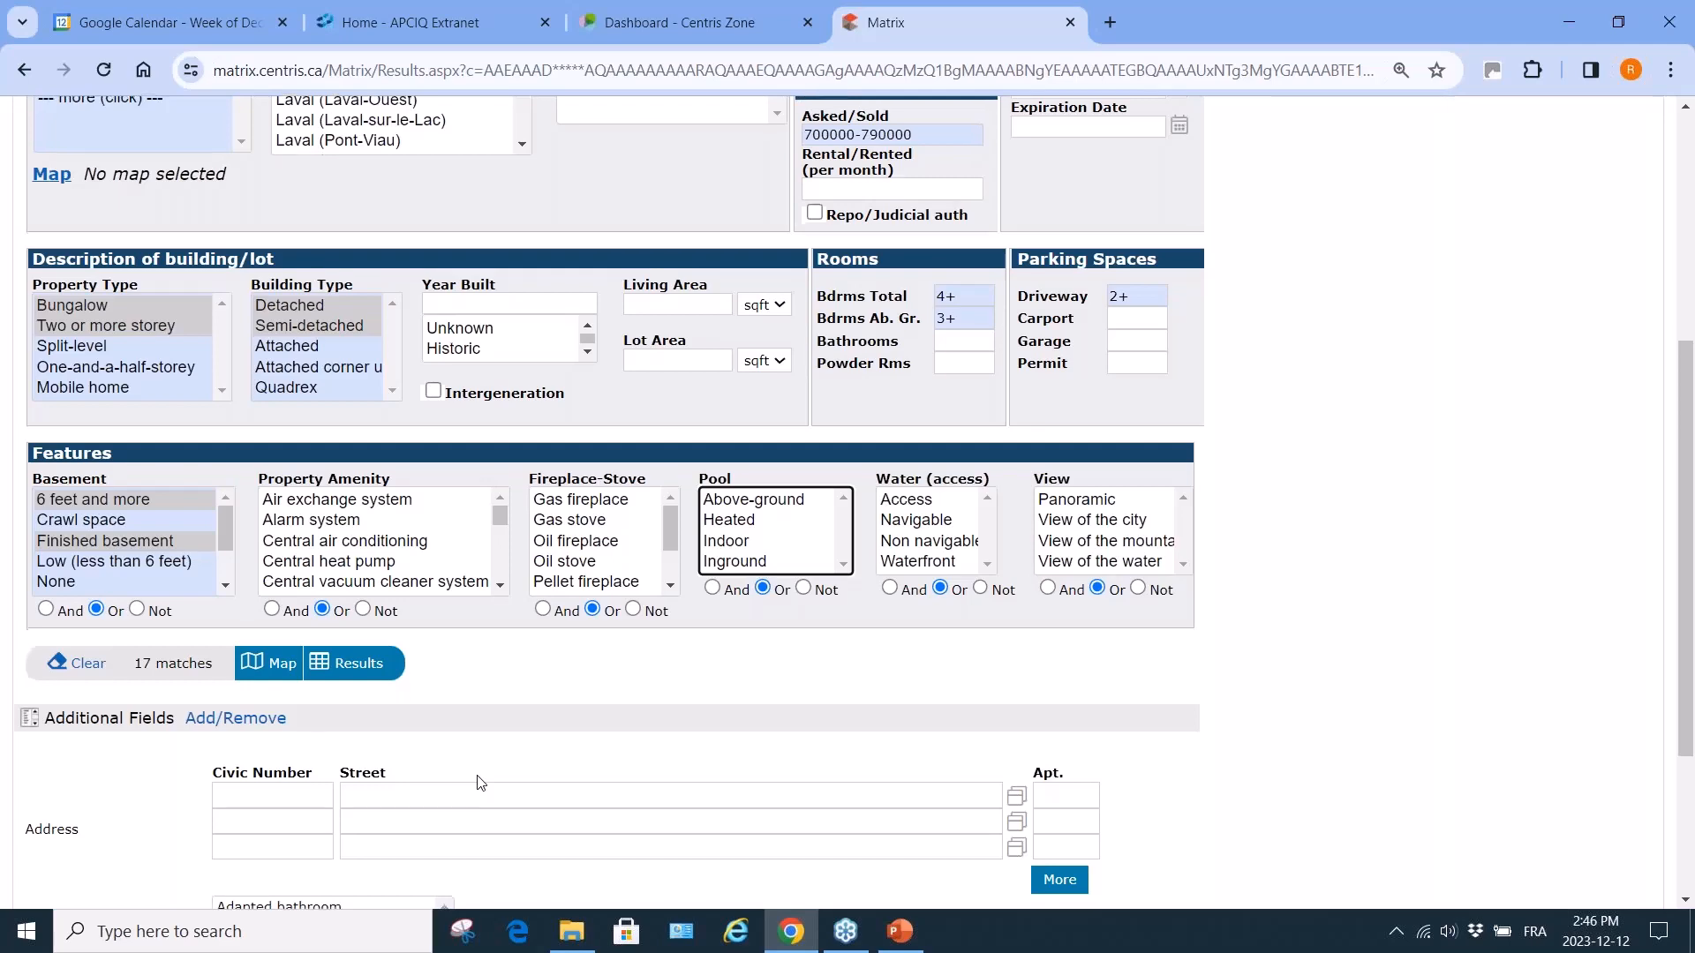
{"action": "scroll", "coordinate": [481, 783], "scroll_direction": "down", "scroll_amount": 3}
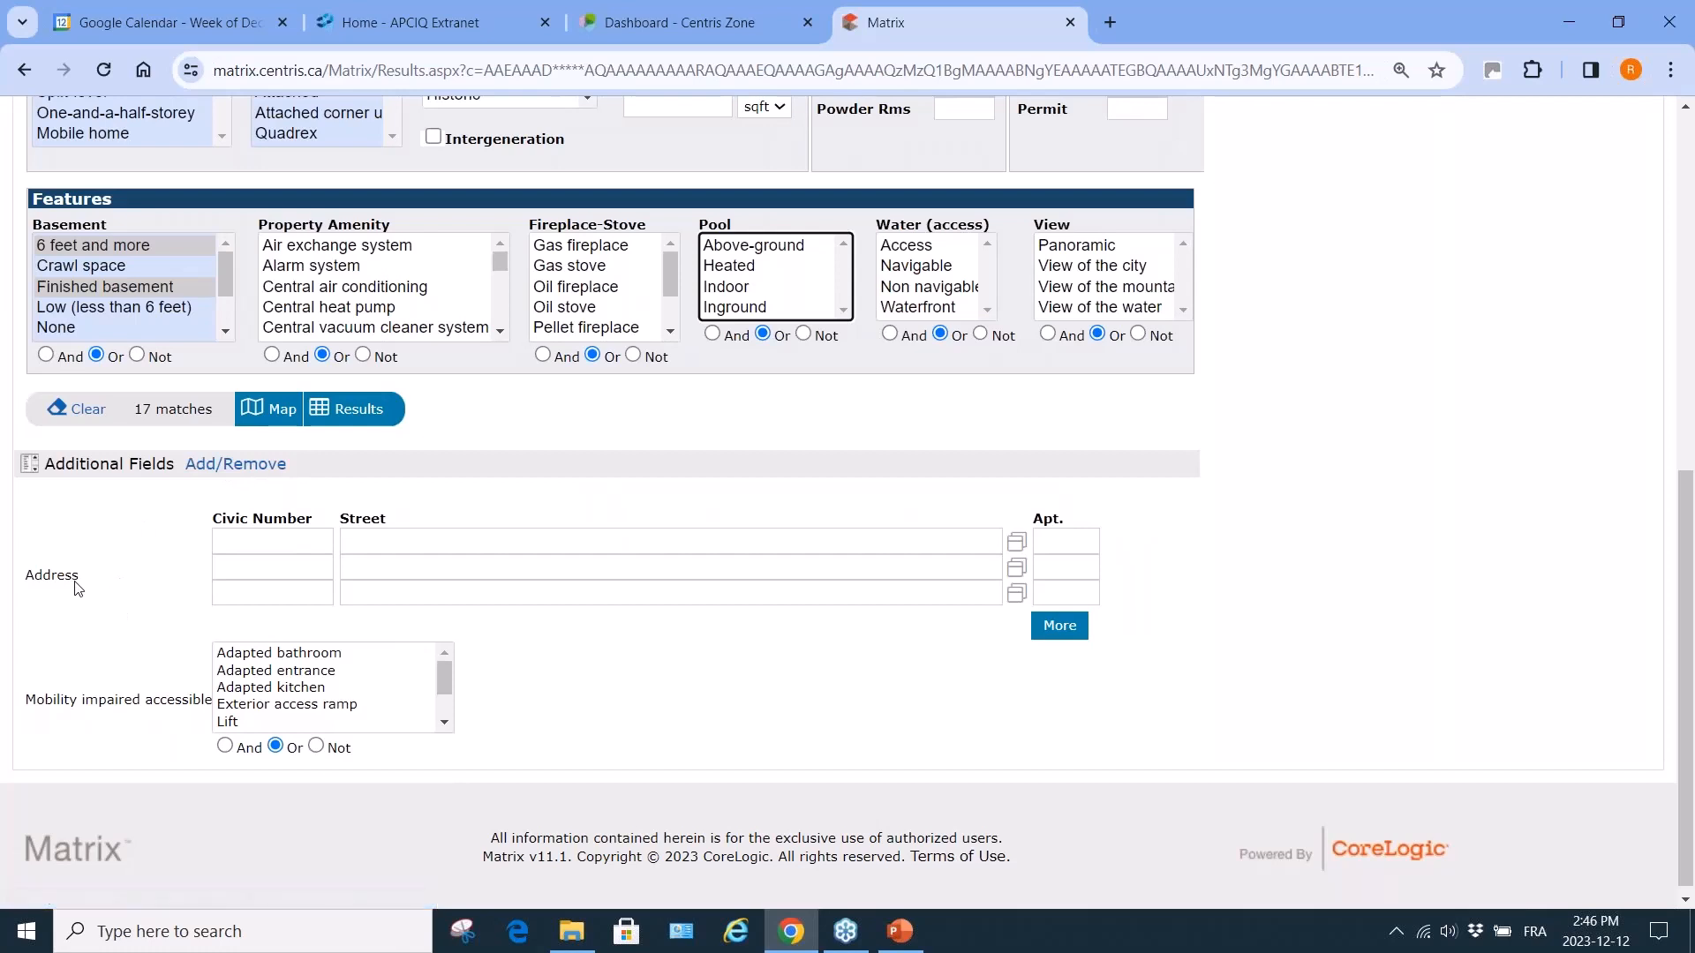
{"action": "left_click", "coordinate": [258, 467]}
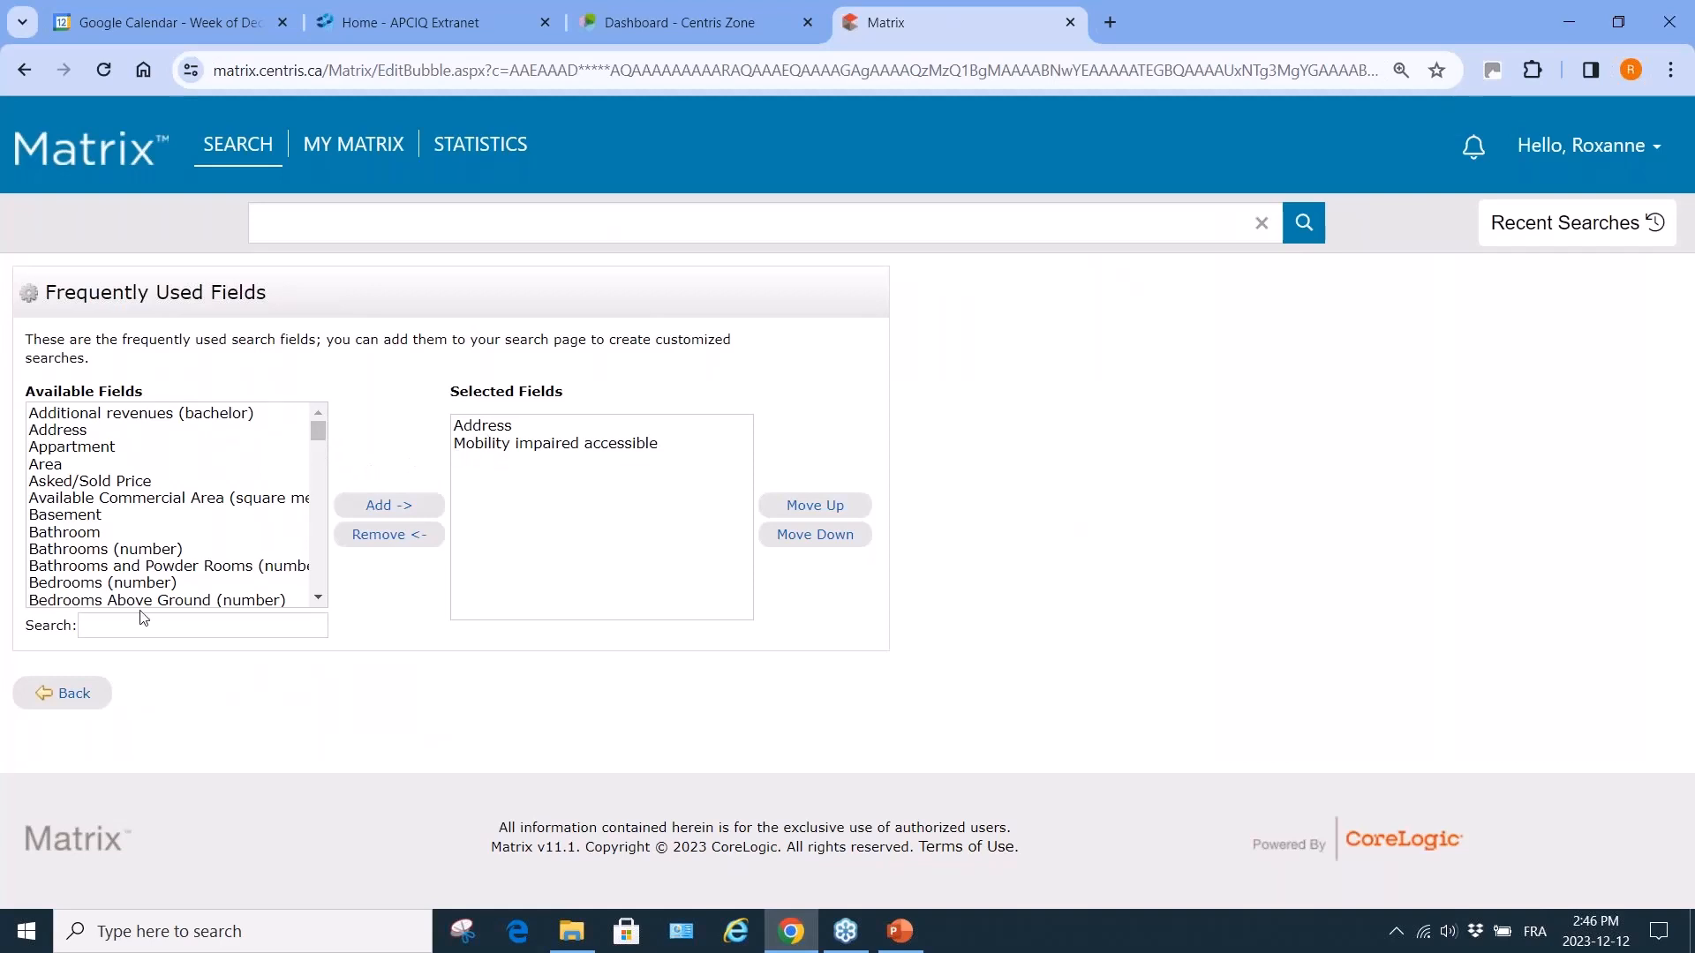
Remove Mobility impaired accessible from the selected fields and add Bathroom.
{"action": "left_click", "coordinate": [571, 447]}
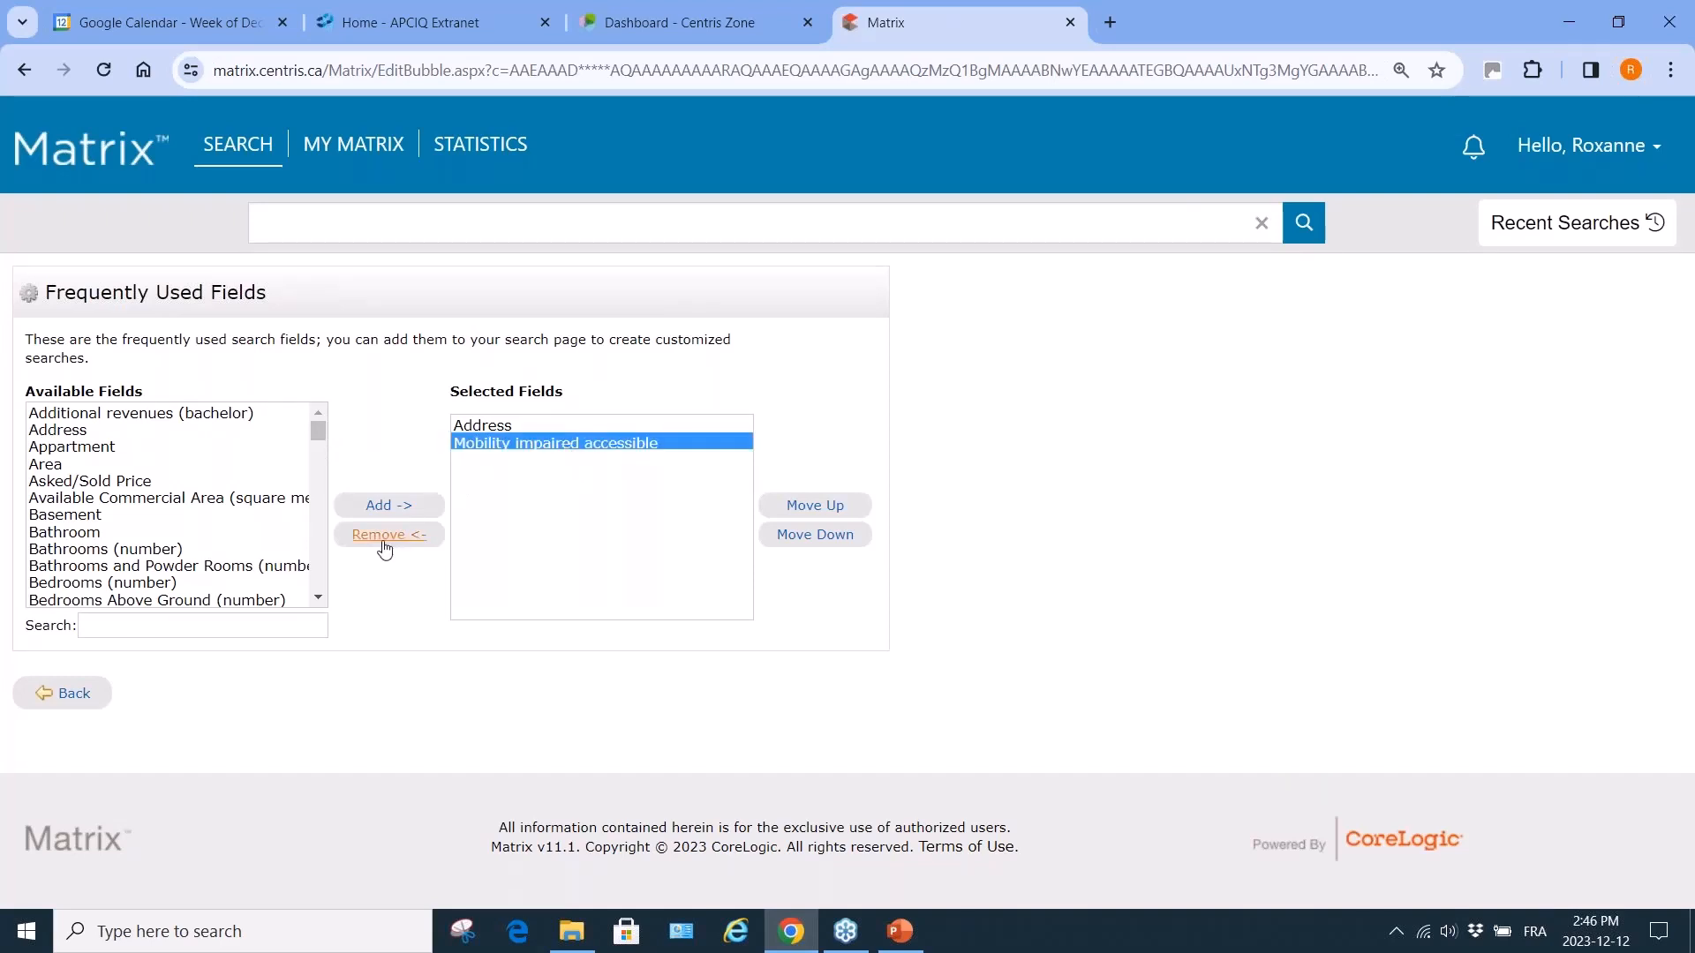
{"action": "left_click", "coordinate": [379, 538]}
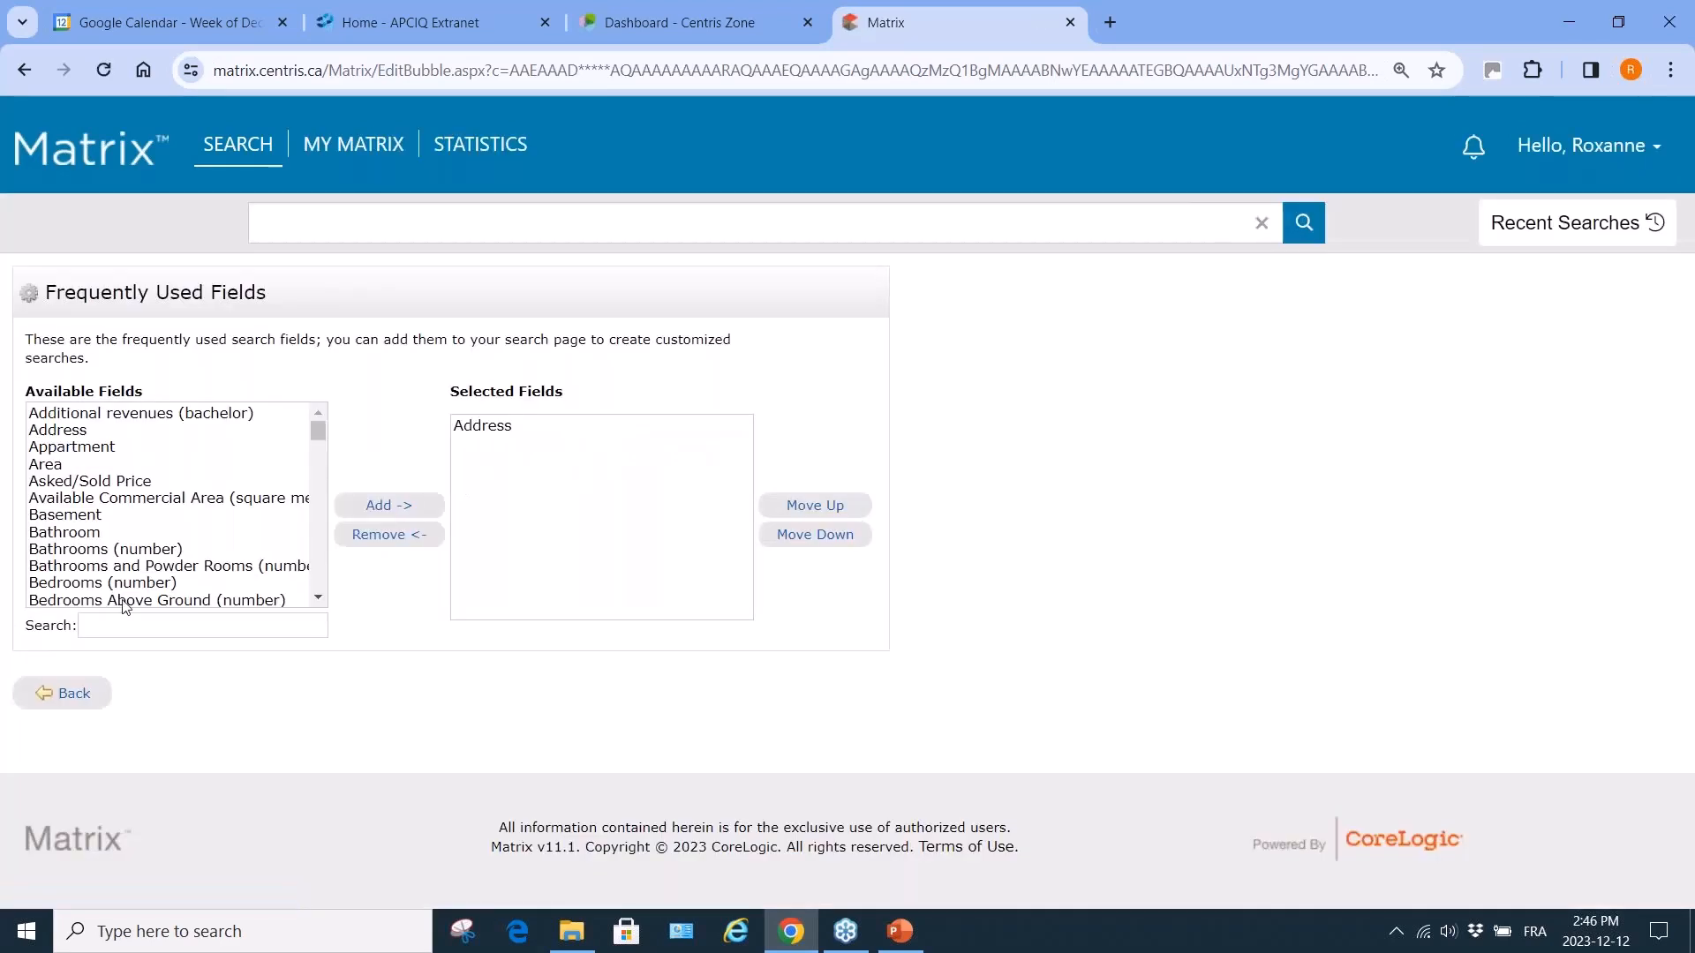
{"action": "scroll", "coordinate": [205, 584], "scroll_direction": "down", "scroll_amount": 1}
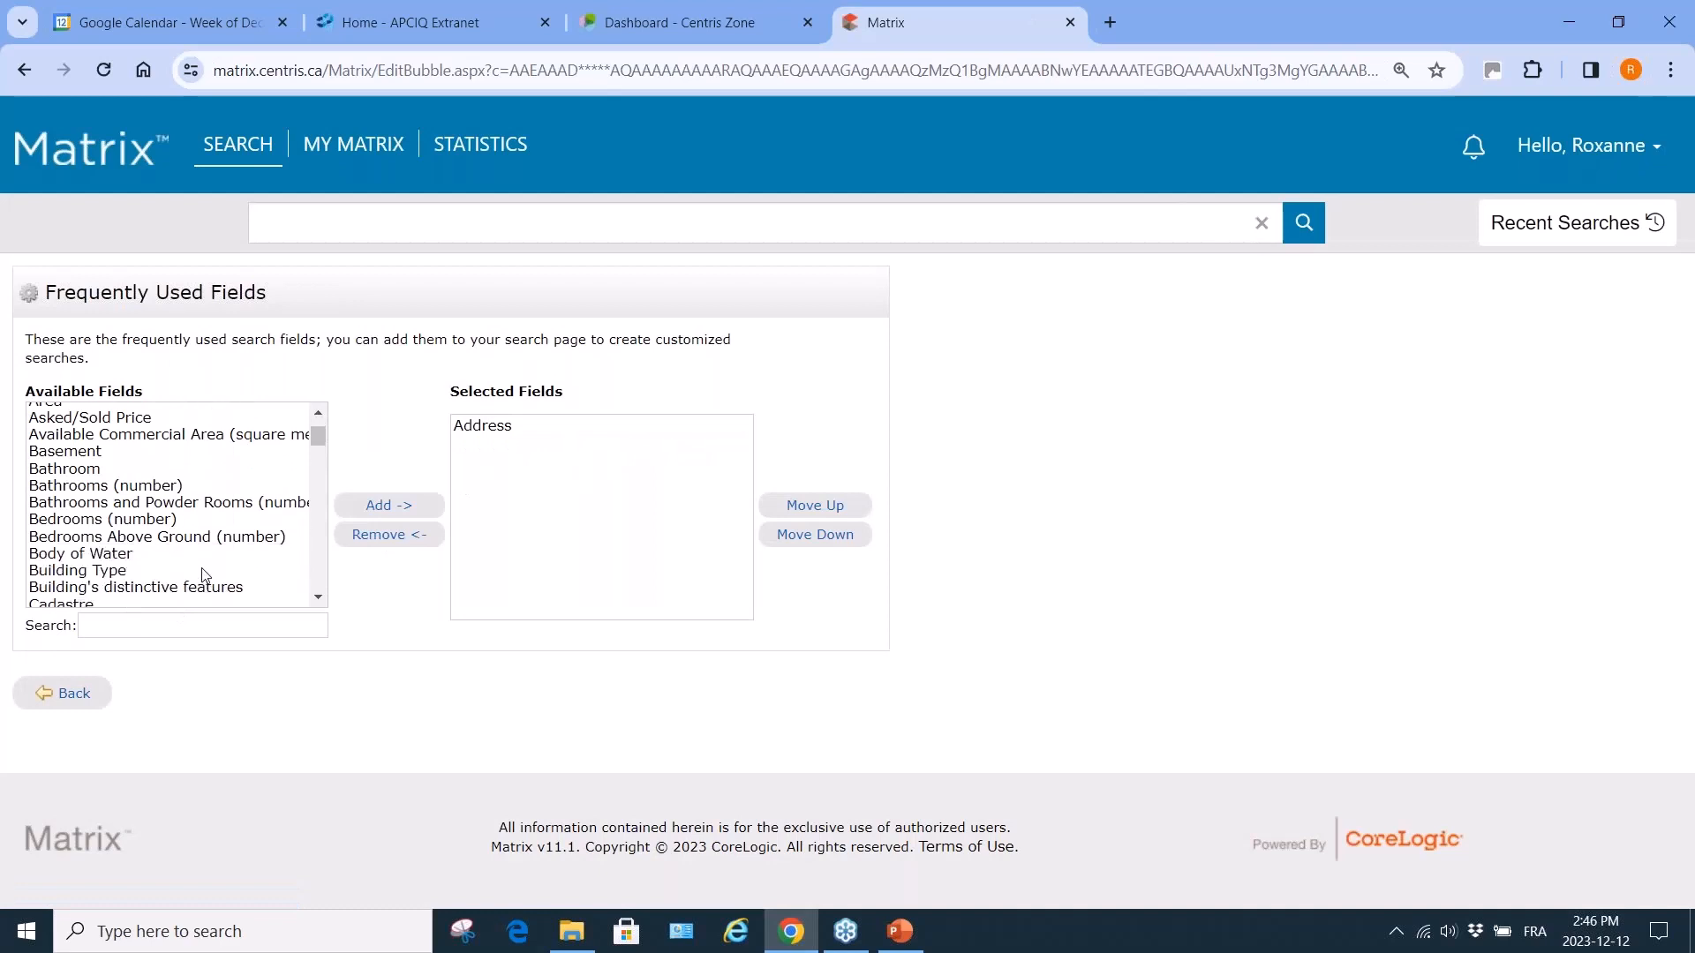
{"action": "left_click", "coordinate": [137, 486]}
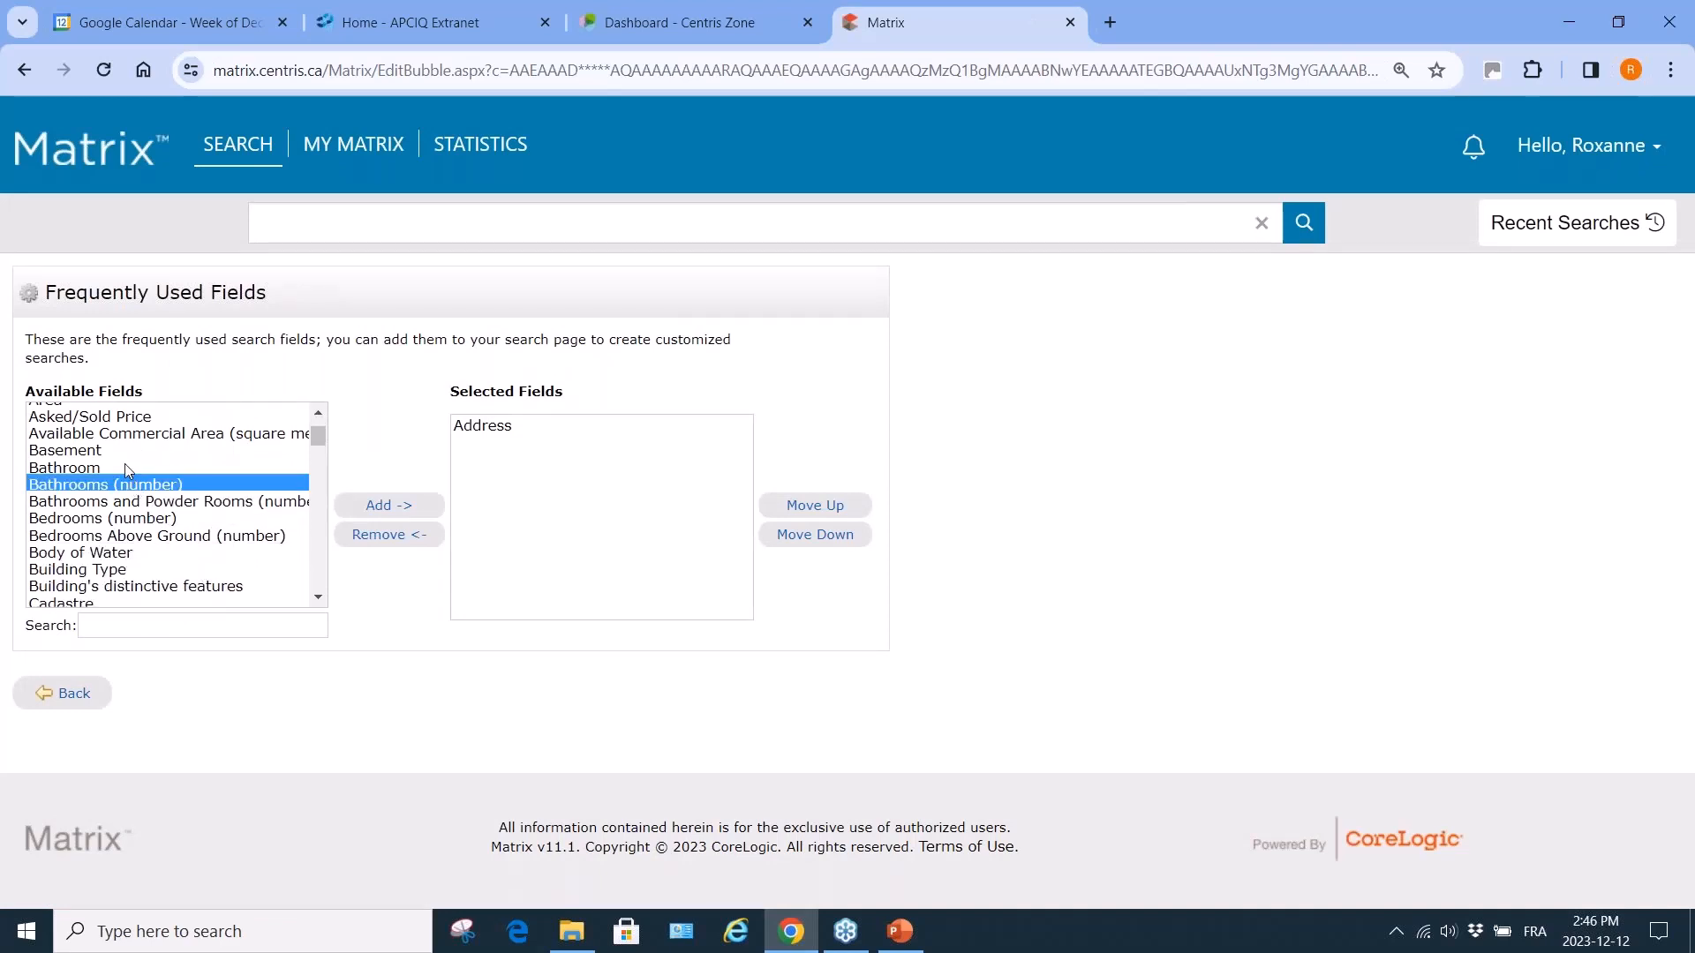
{"action": "left_click", "coordinate": [128, 475]}
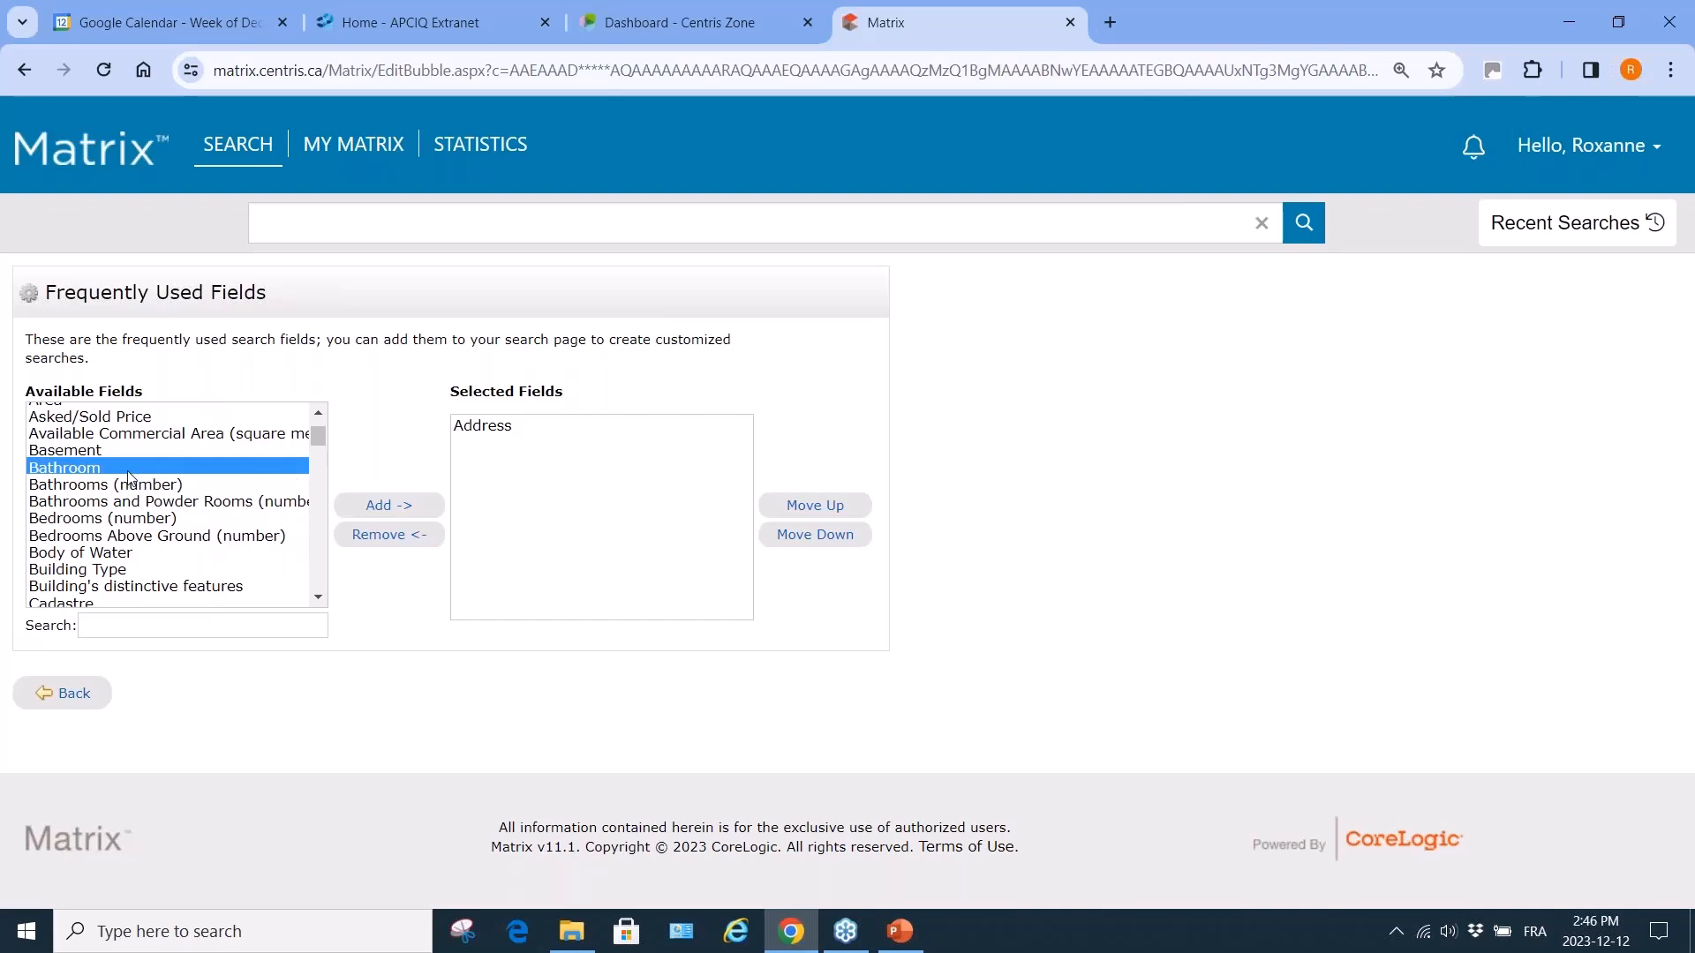
{"action": "left_click", "coordinate": [389, 508]}
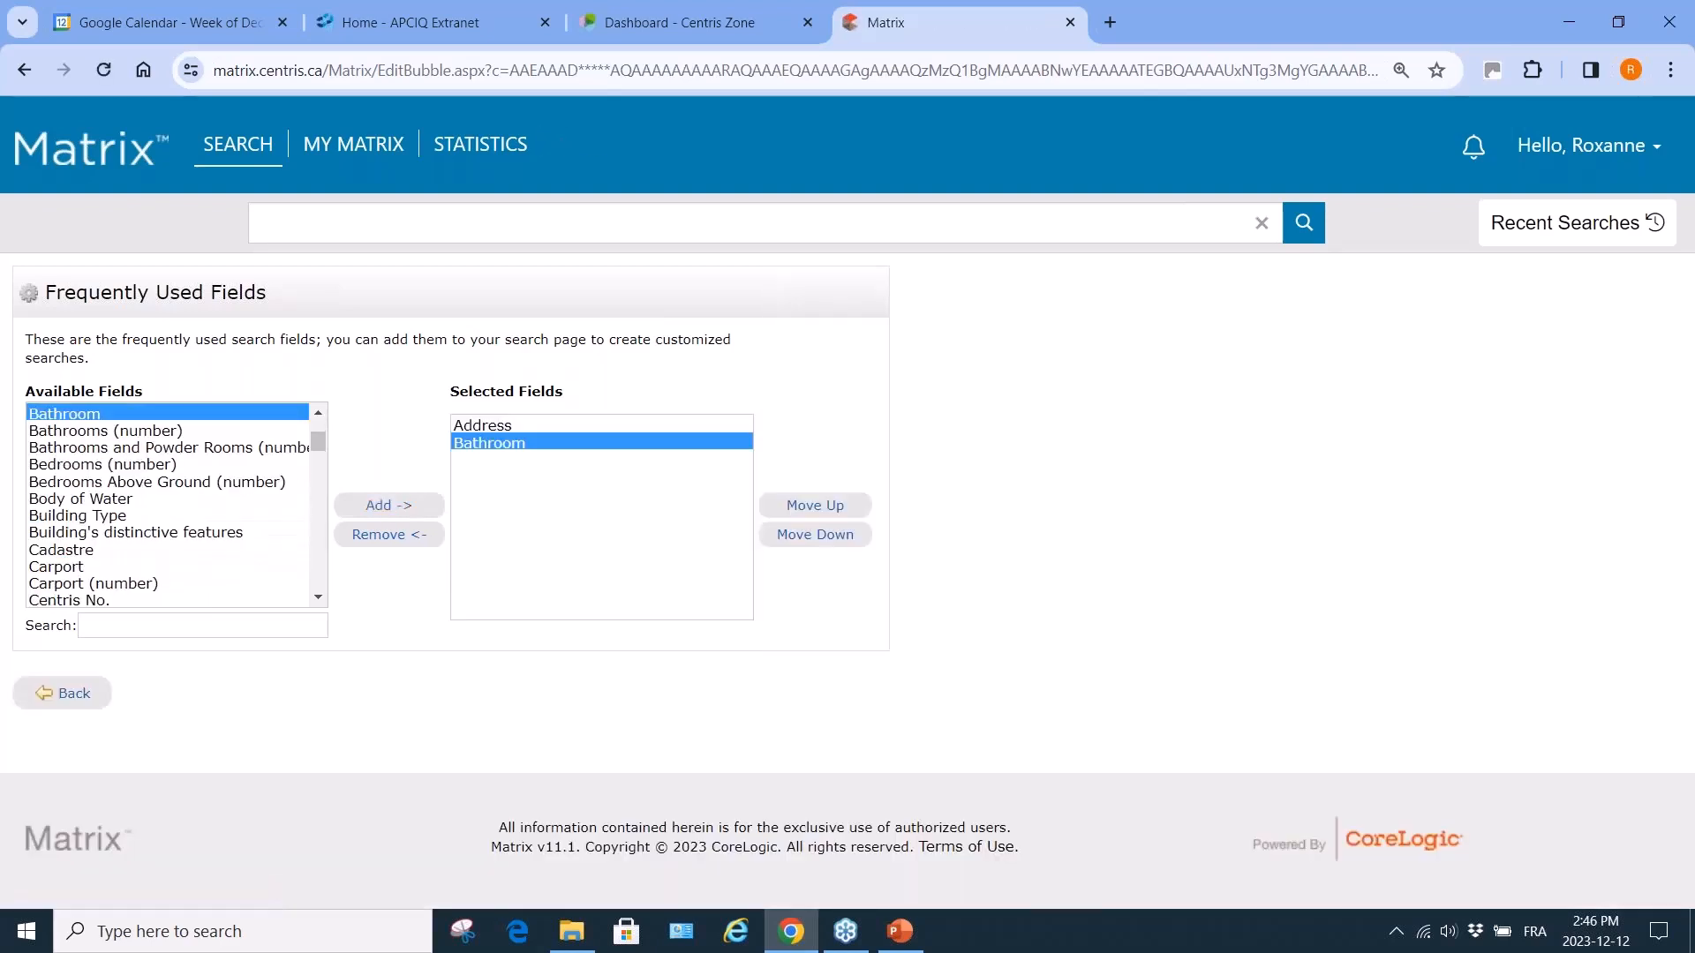
Add Foundation to the selected fields after Bathroom.
{"action": "scroll", "coordinate": [155, 578], "scroll_direction": "down", "scroll_amount": 6}
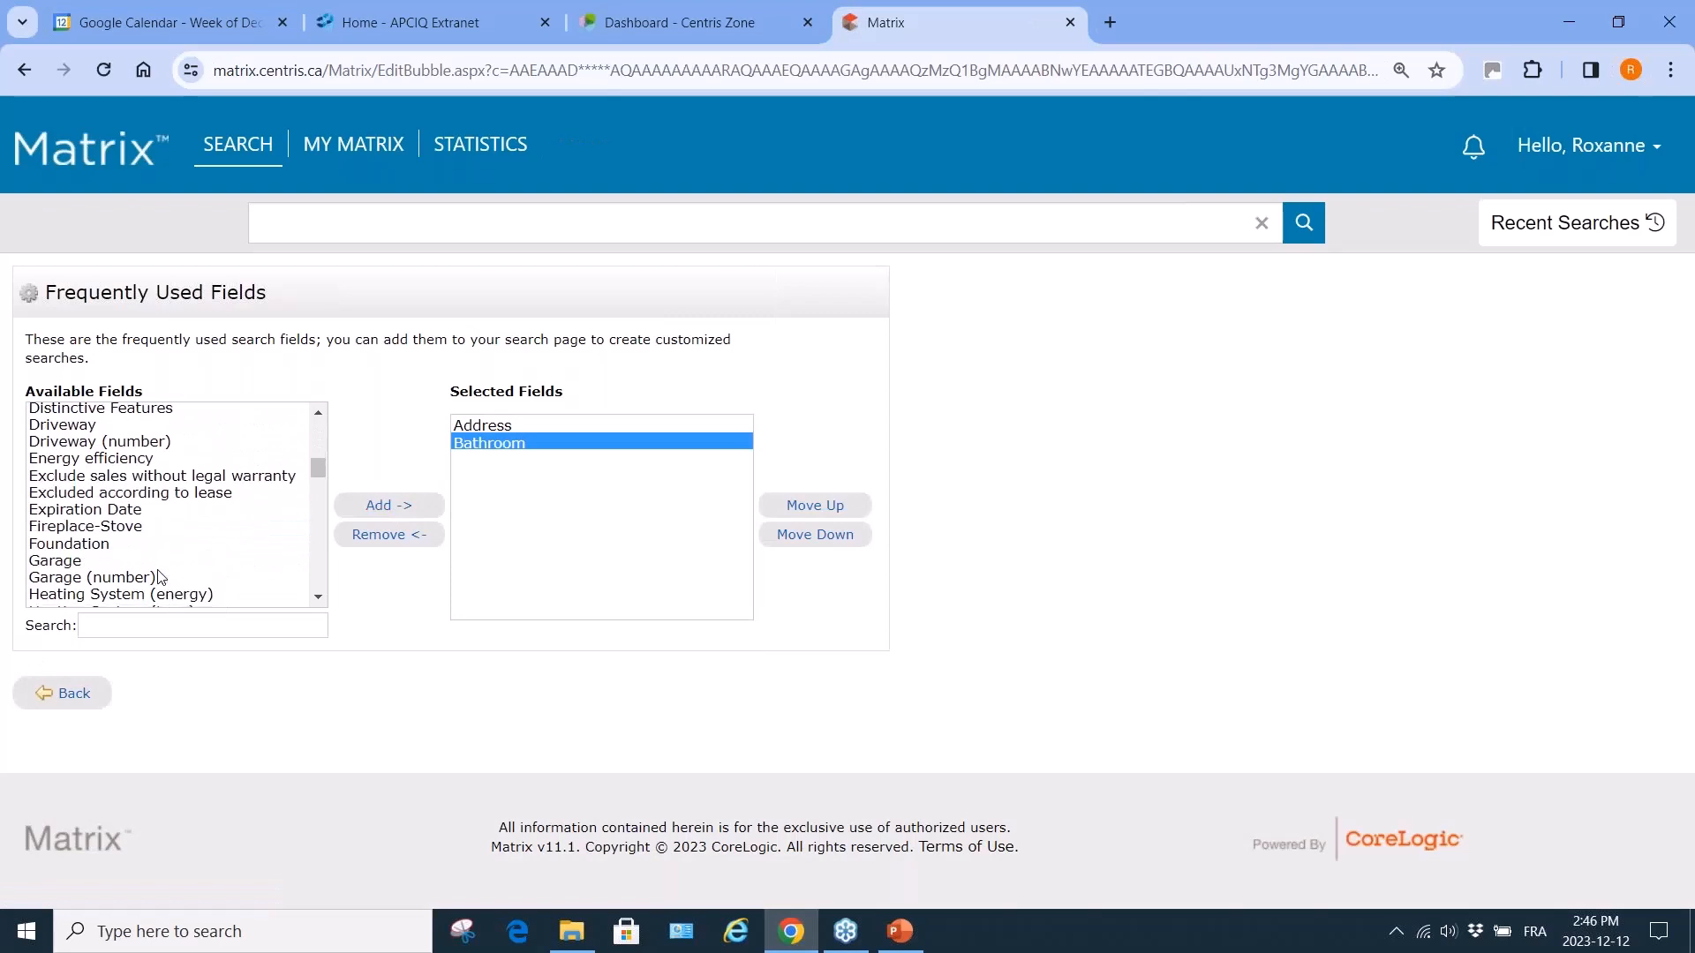
{"action": "left_click", "coordinate": [103, 546]}
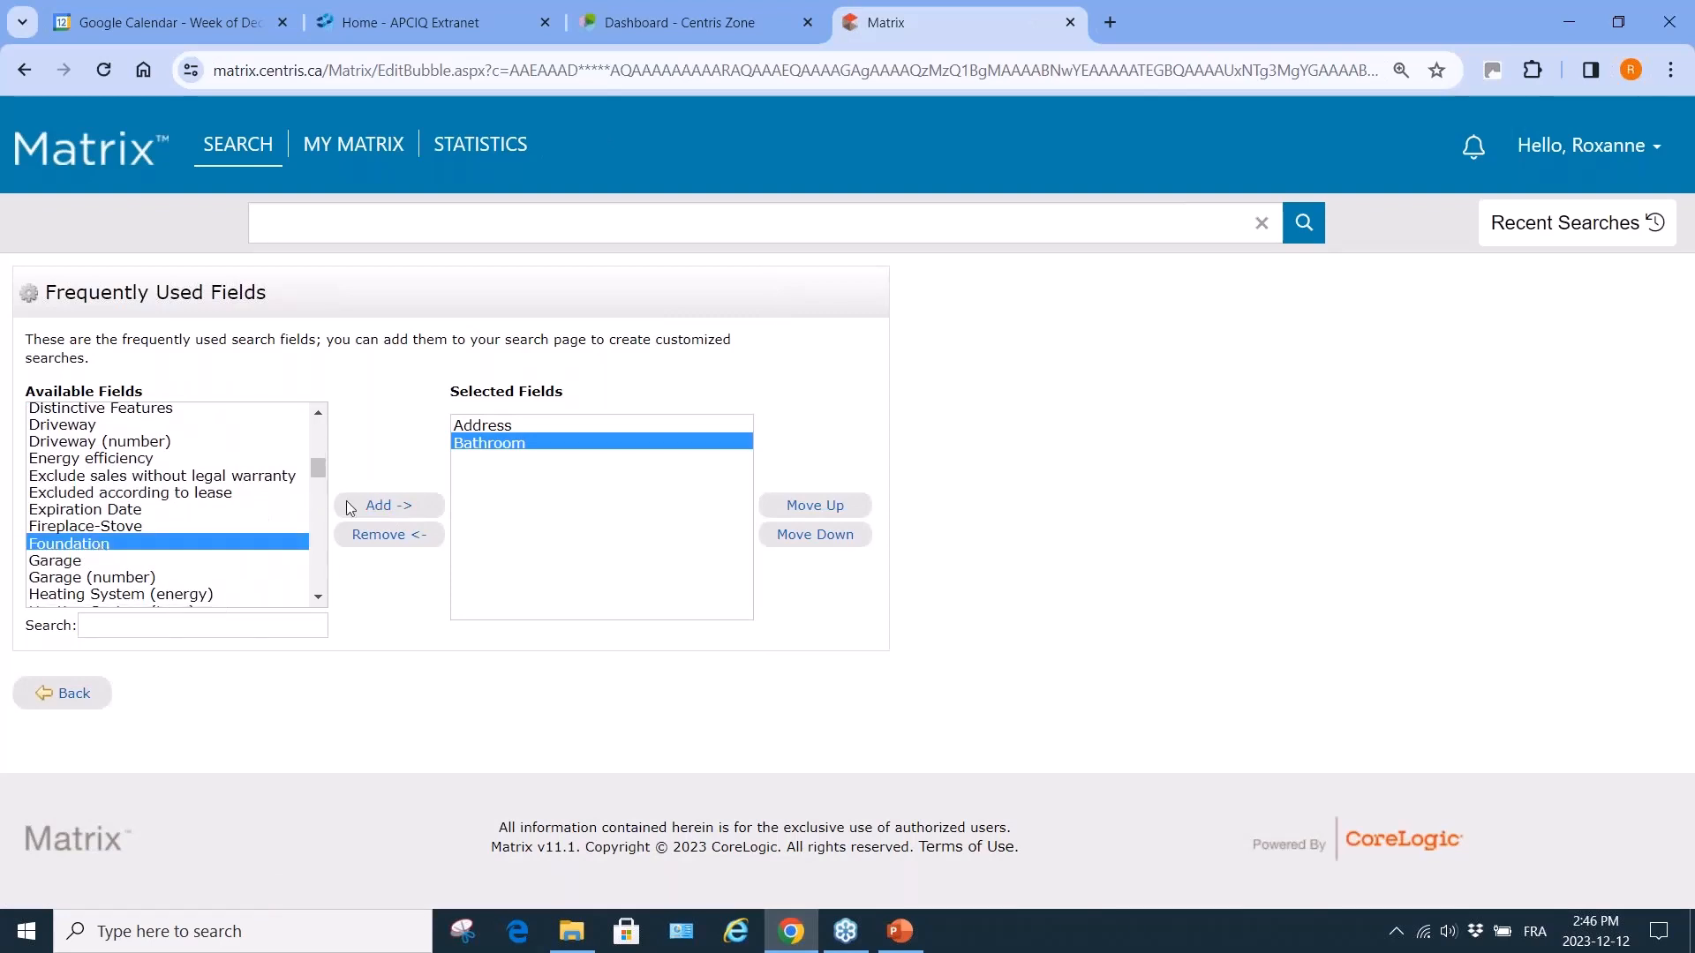
{"action": "left_click", "coordinate": [377, 506]}
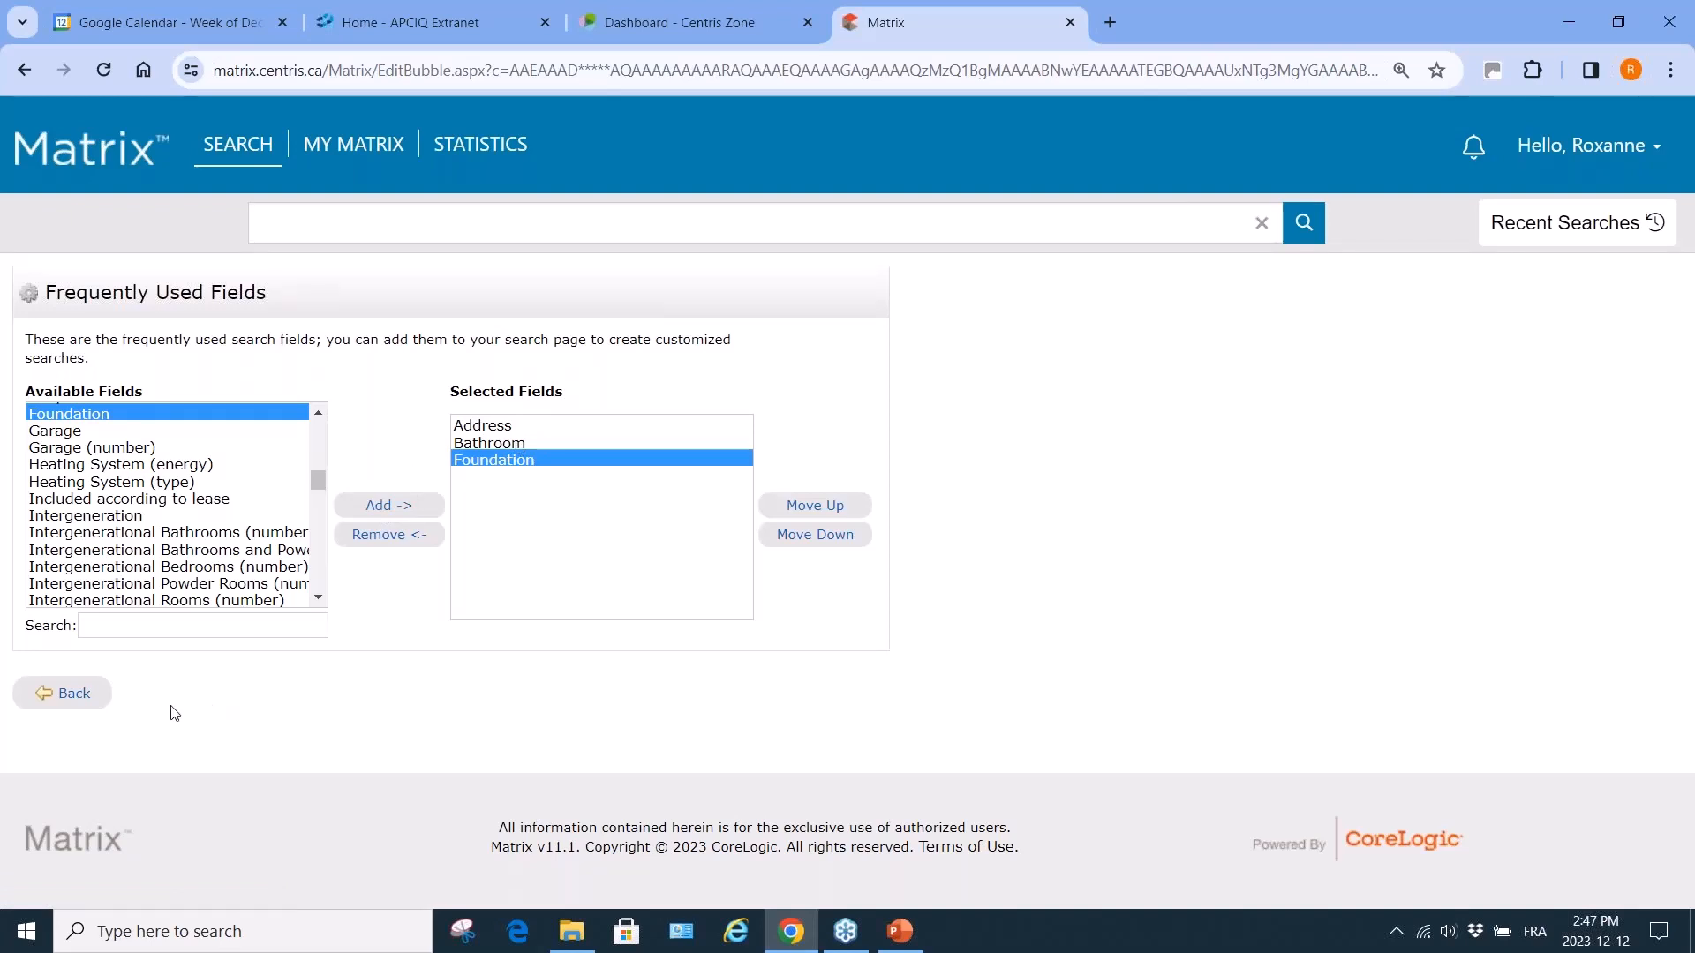
Go back to the criteria page and reach the new Address, Bathroom and Foundation fields.
{"action": "left_click", "coordinate": [74, 695]}
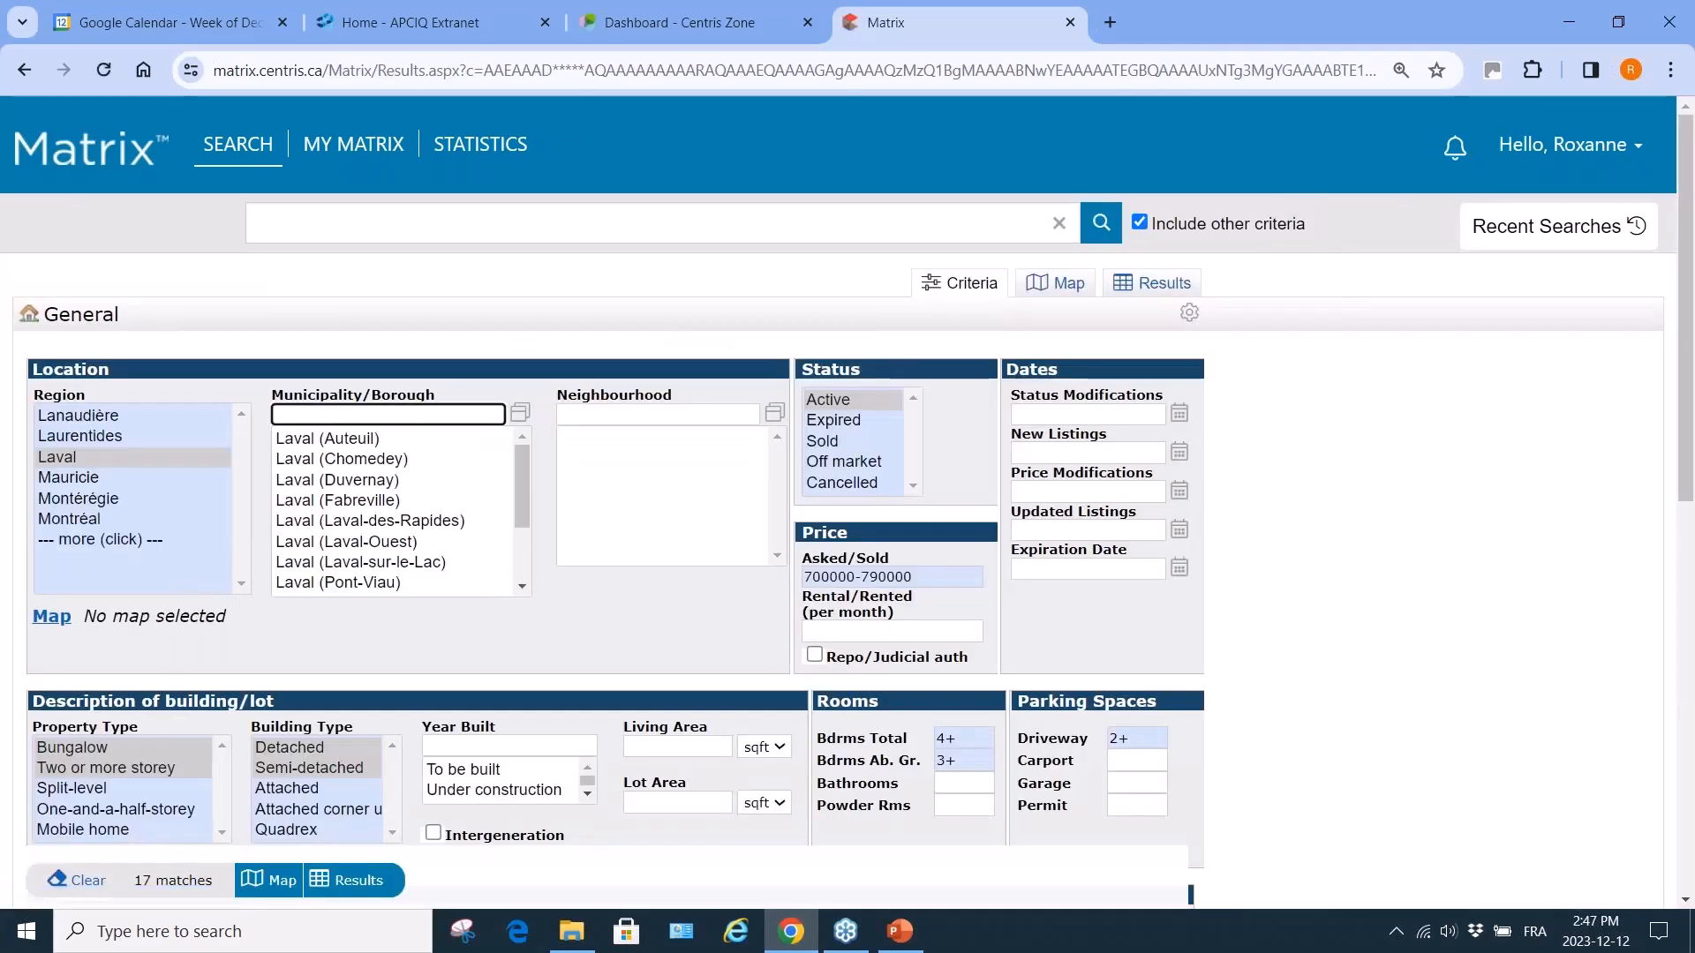
{"action": "scroll", "coordinate": [847, 503], "scroll_direction": "down", "scroll_amount": 7}
{"action": "scroll", "coordinate": [847, 503], "scroll_direction": "down", "scroll_amount": 1}
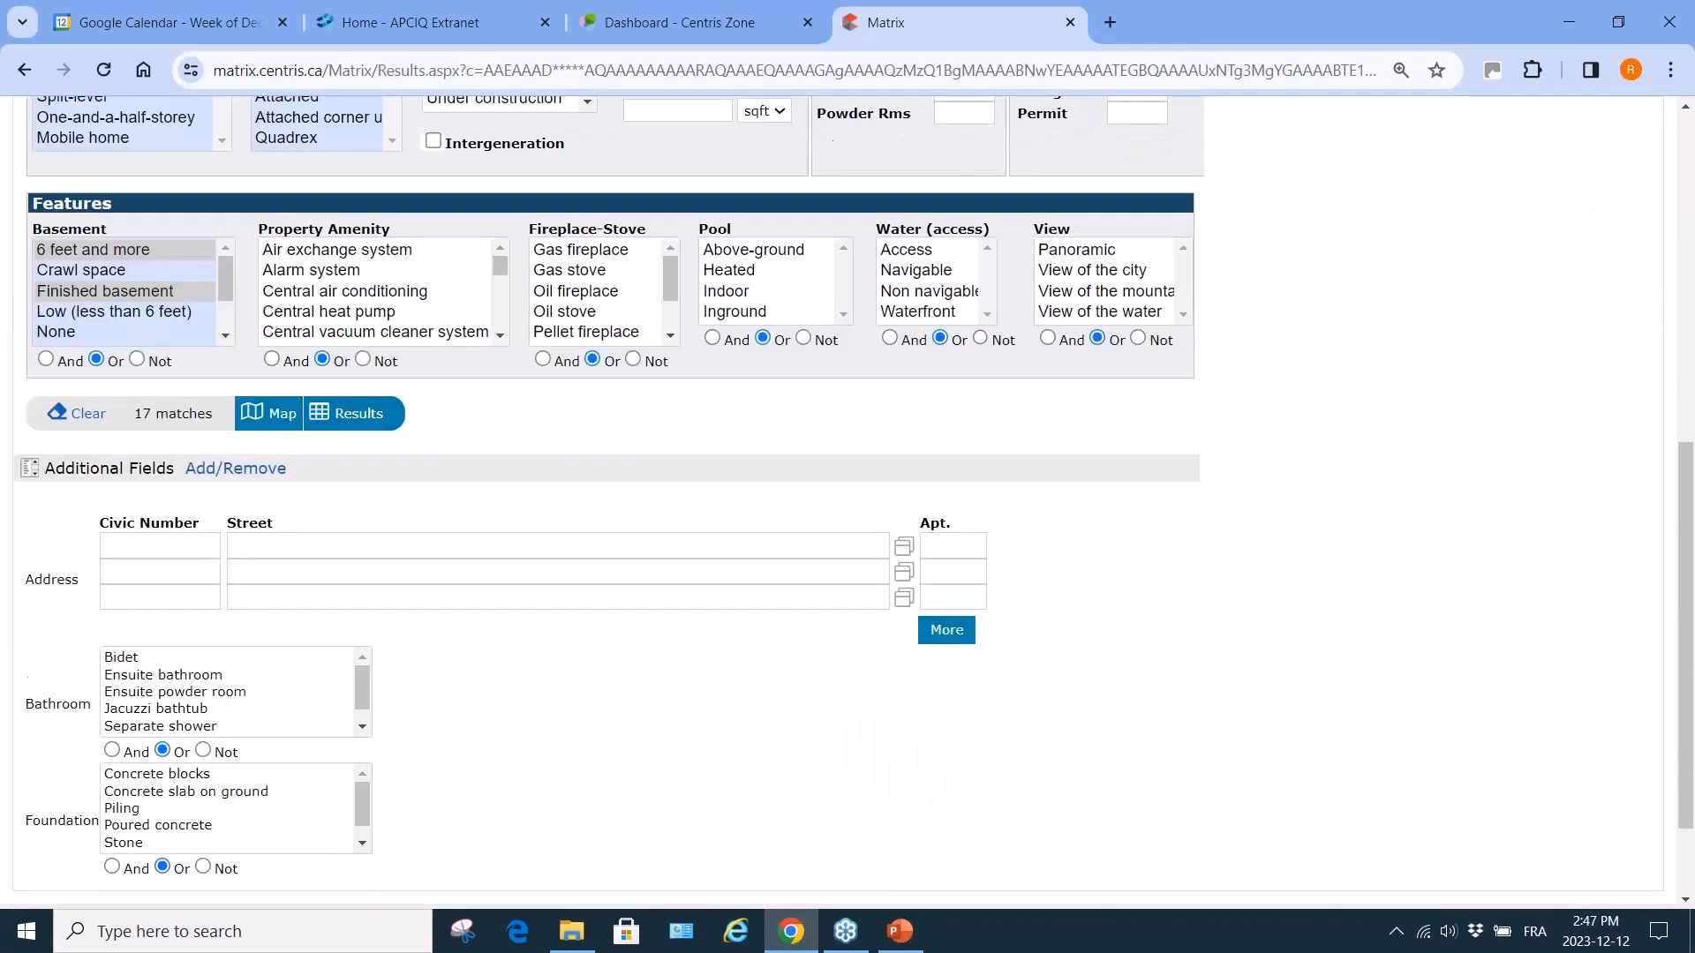
{"action": "scroll", "coordinate": [847, 503], "scroll_direction": "down", "scroll_amount": 2}
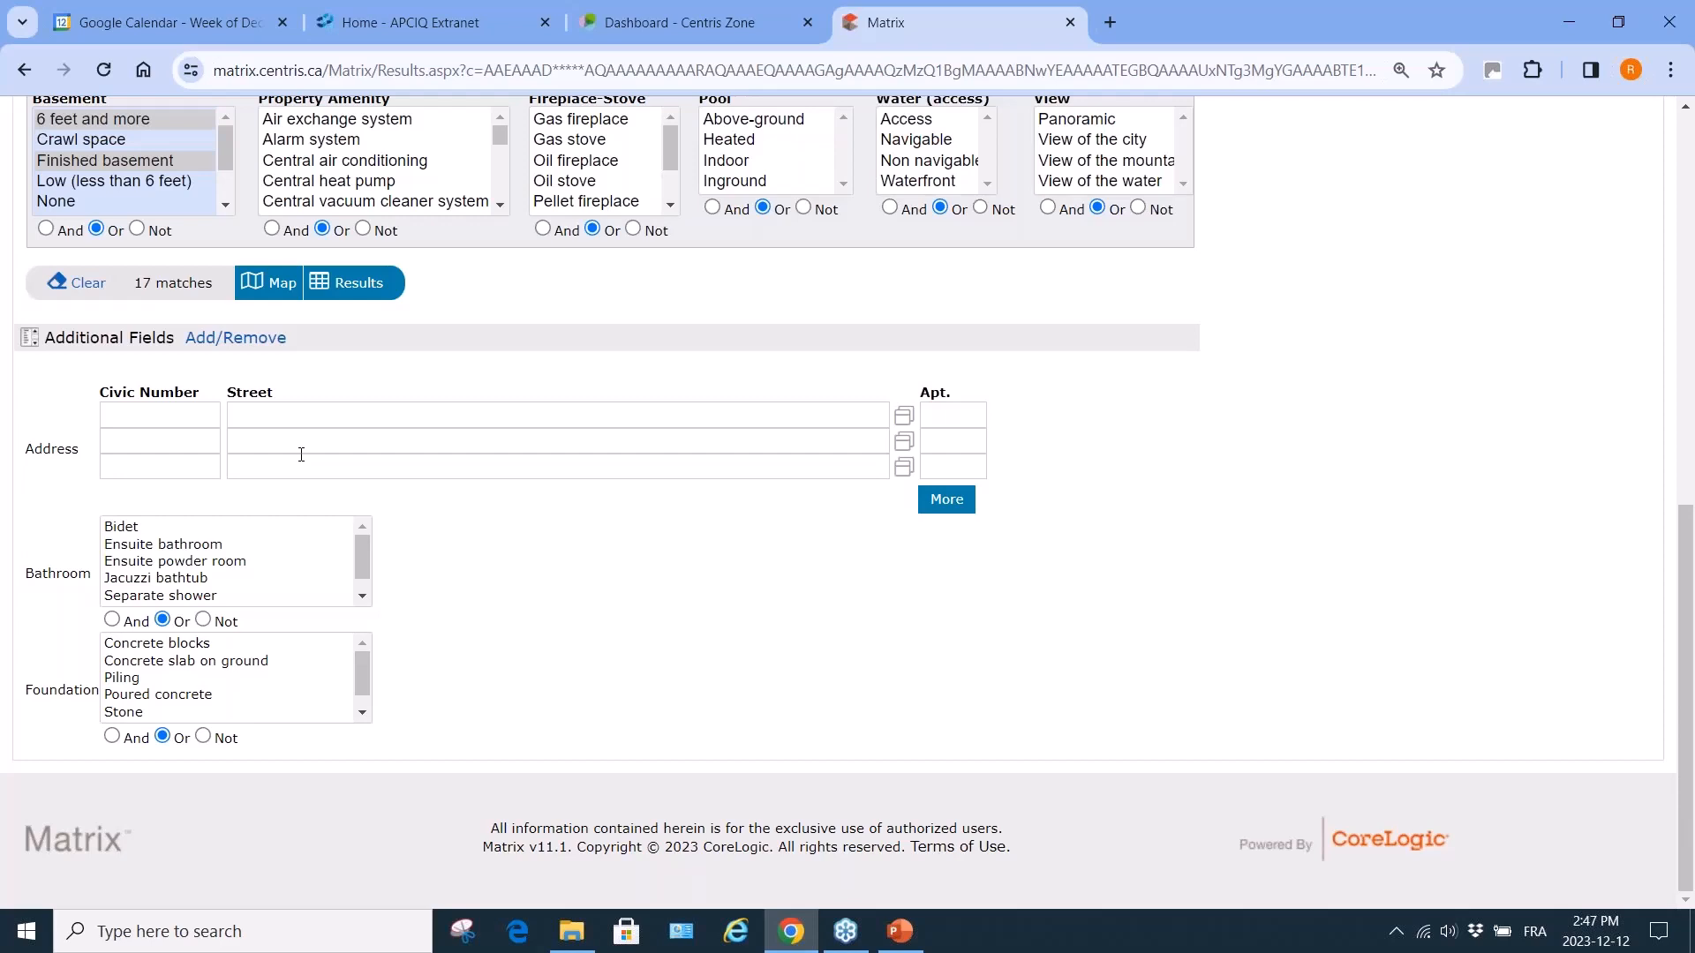
{"action": "left_click", "coordinate": [251, 416]}
Require an ensuite bathroom or powder room and a poured concrete foundation, then show the 5 results.
{"action": "left_click", "coordinate": [176, 553]}
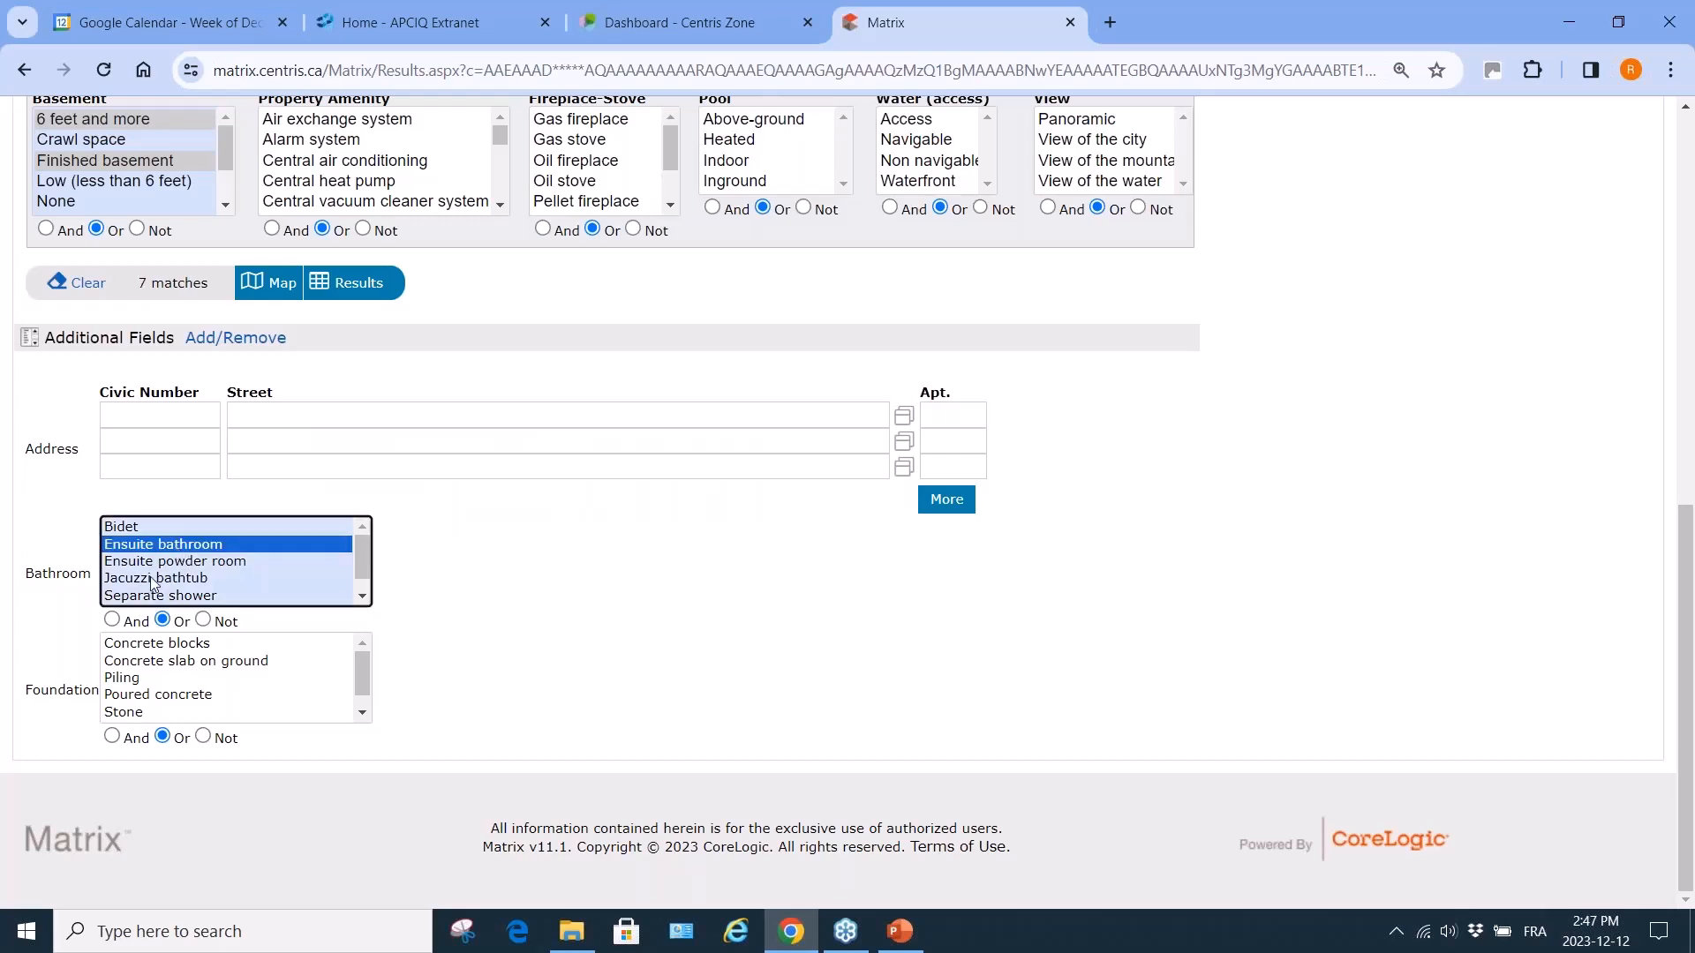
{"action": "left_click", "coordinate": [162, 566], "text": "ctrl"}
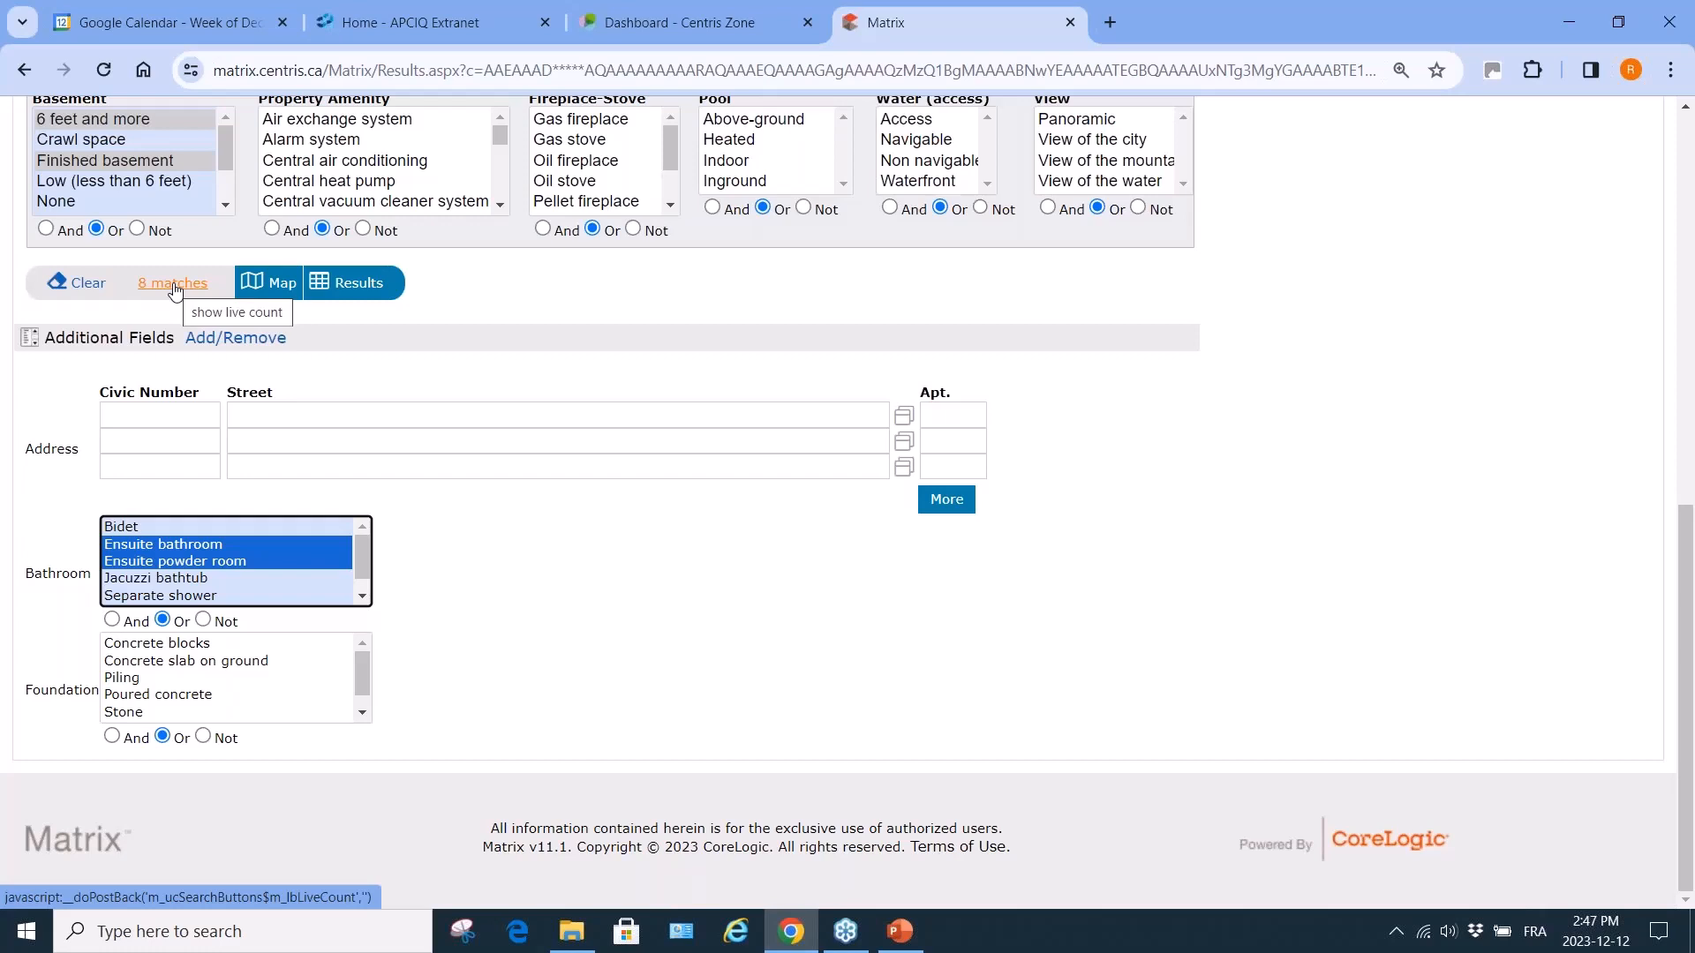
{"action": "left_click", "coordinate": [167, 695]}
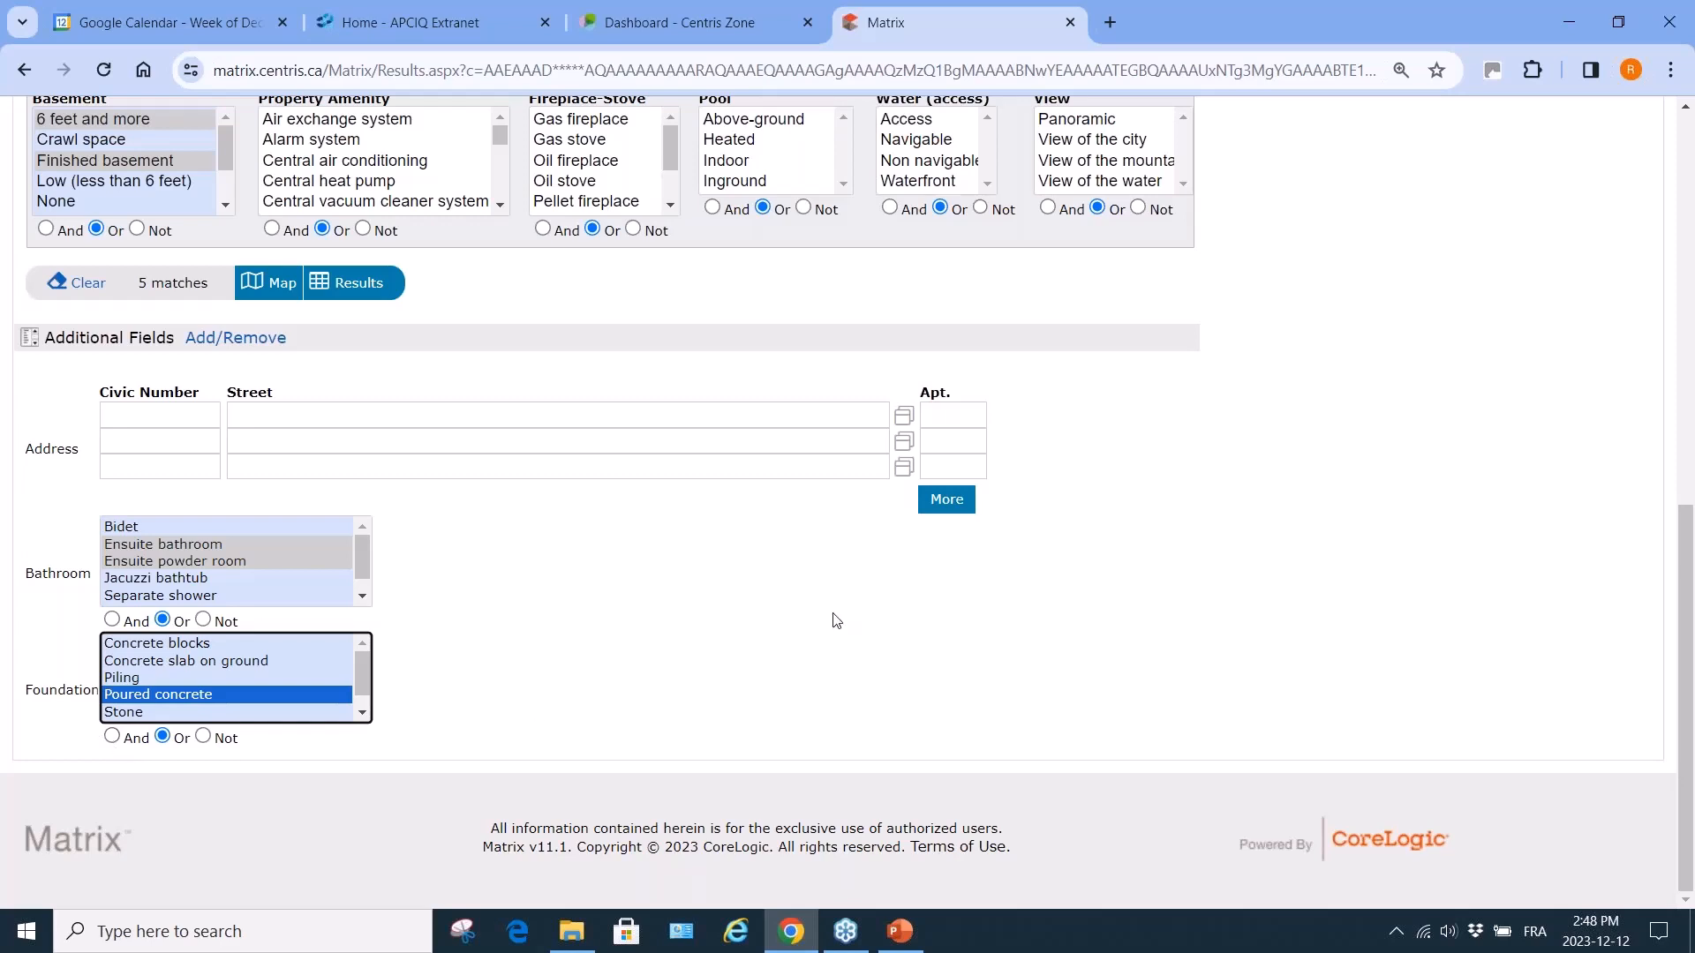
{"action": "left_click", "coordinate": [356, 288]}
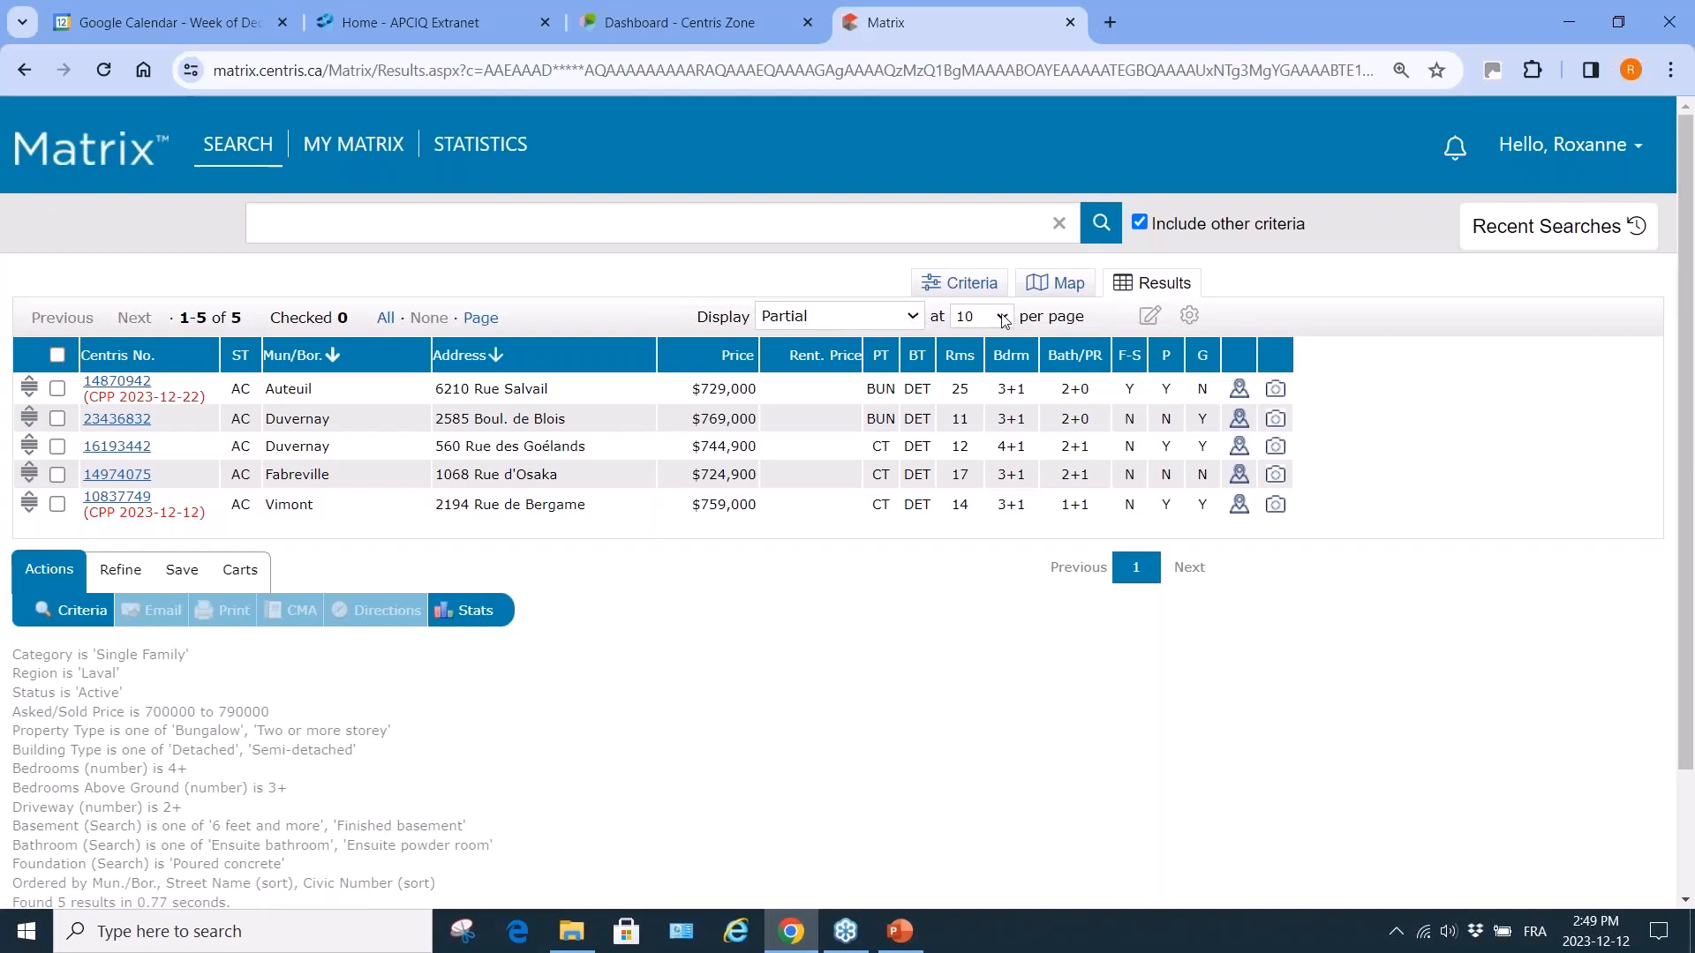
Switch the results display to Partial with Photo.
{"action": "left_click", "coordinate": [912, 320]}
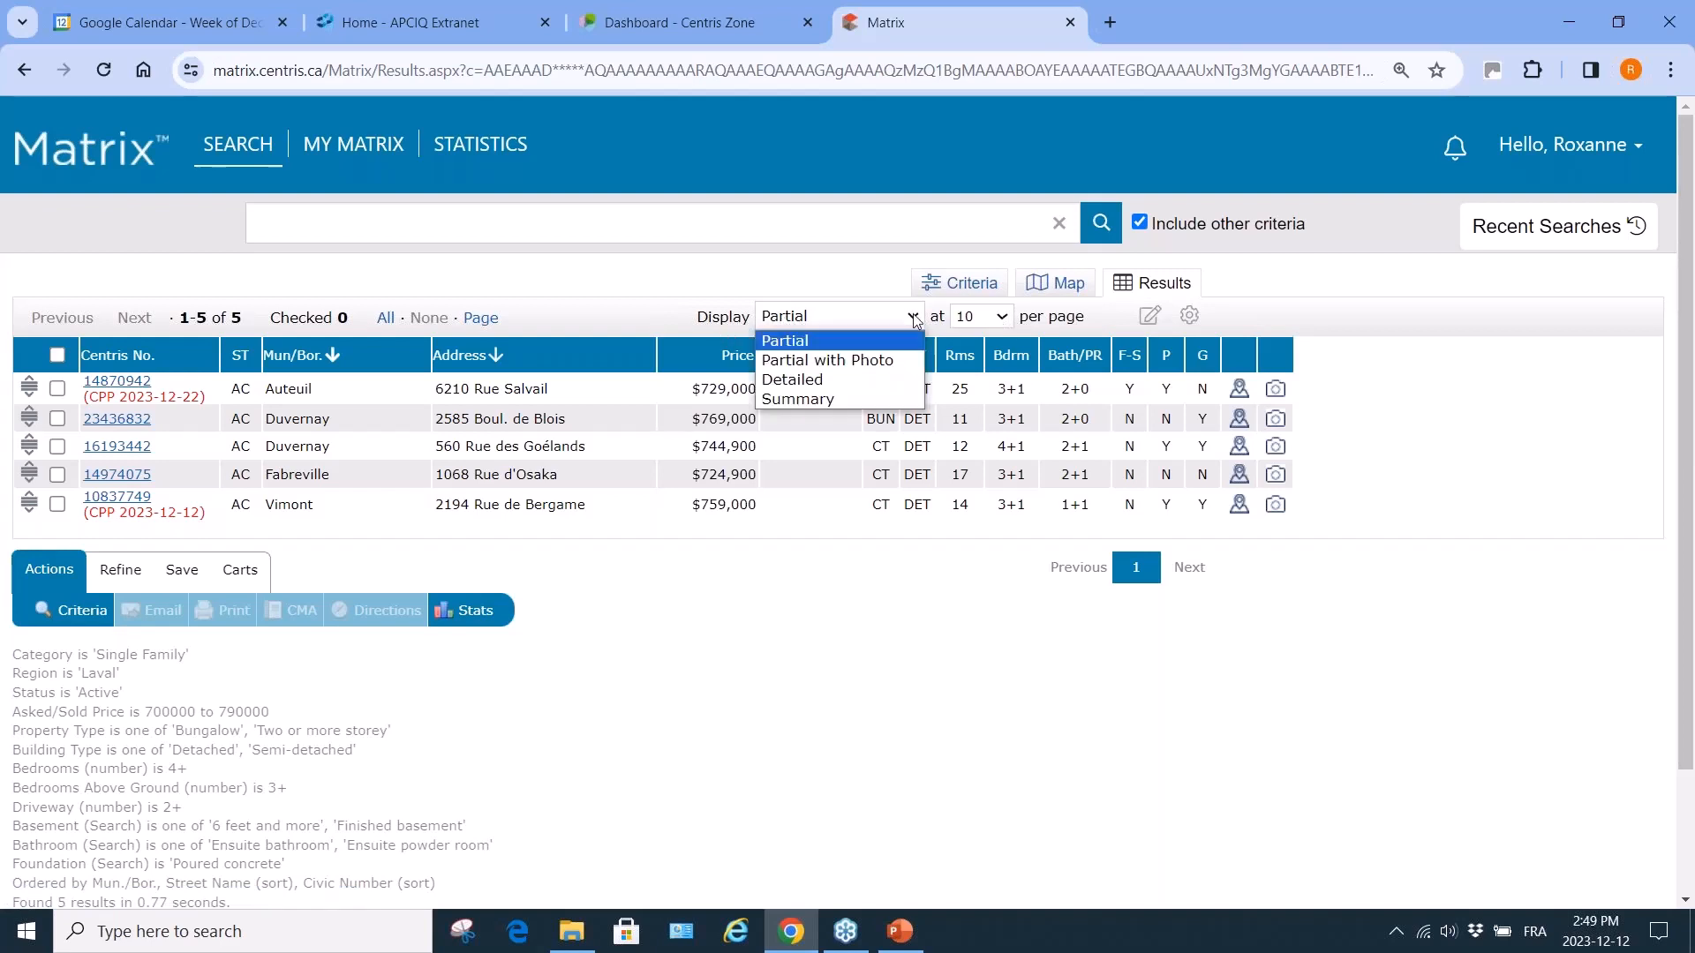
{"action": "left_click", "coordinate": [878, 362]}
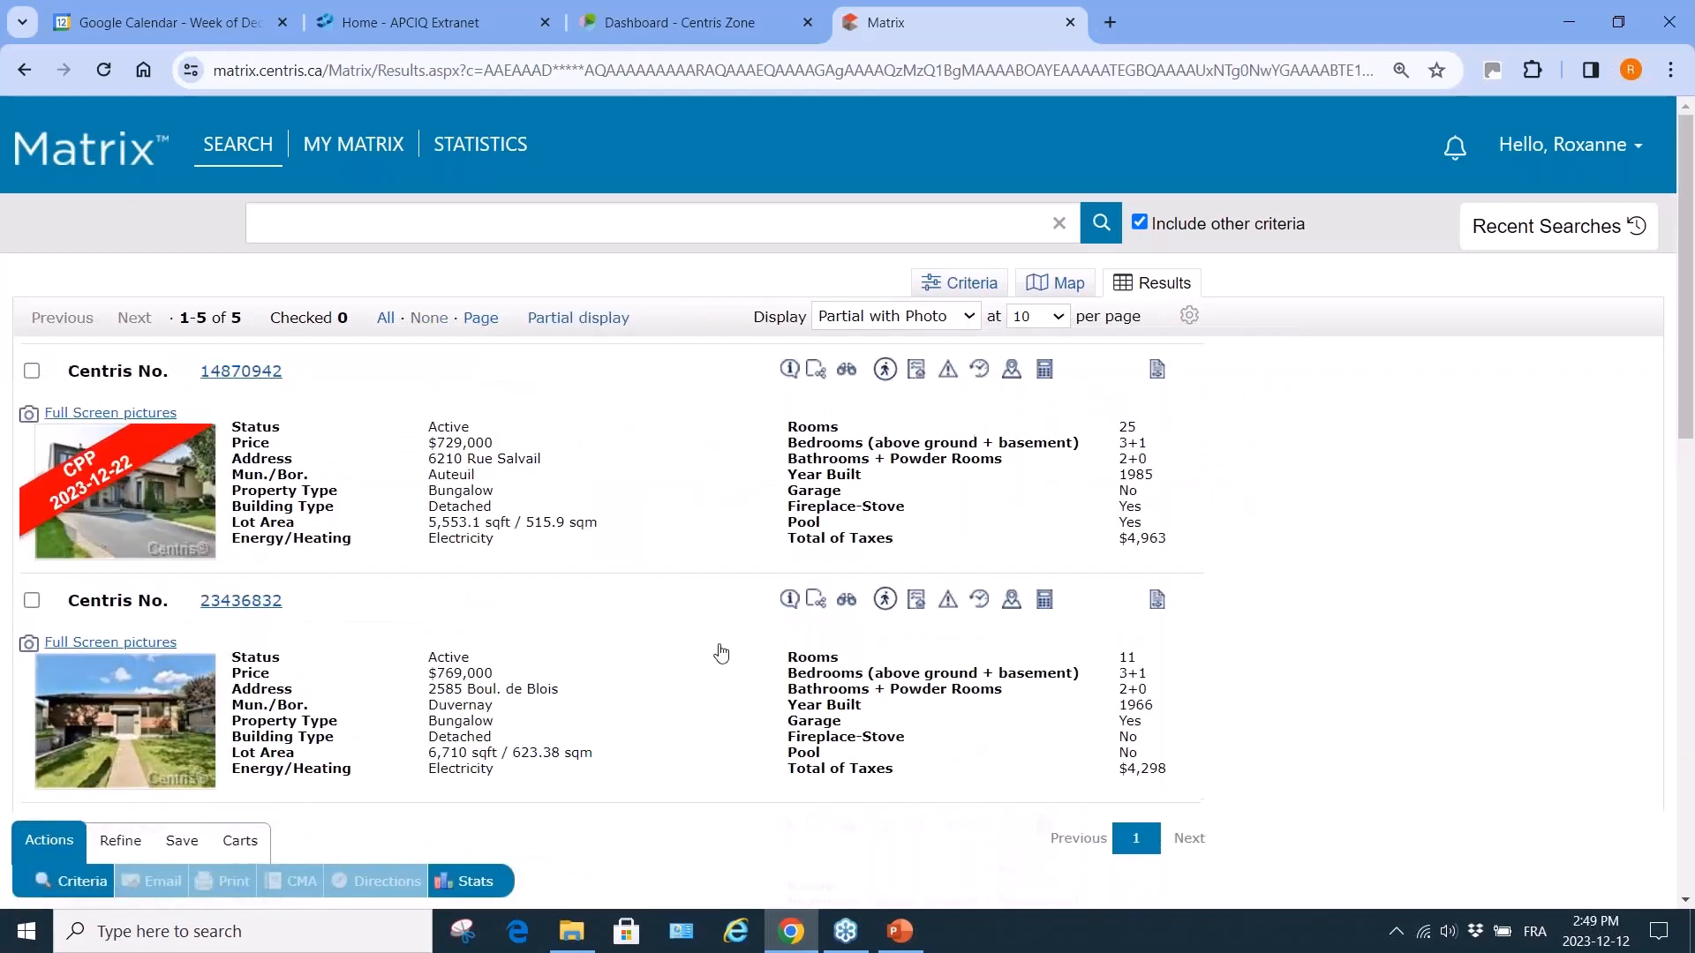
{"action": "scroll", "coordinate": [721, 653], "scroll_direction": "down", "scroll_amount": 8}
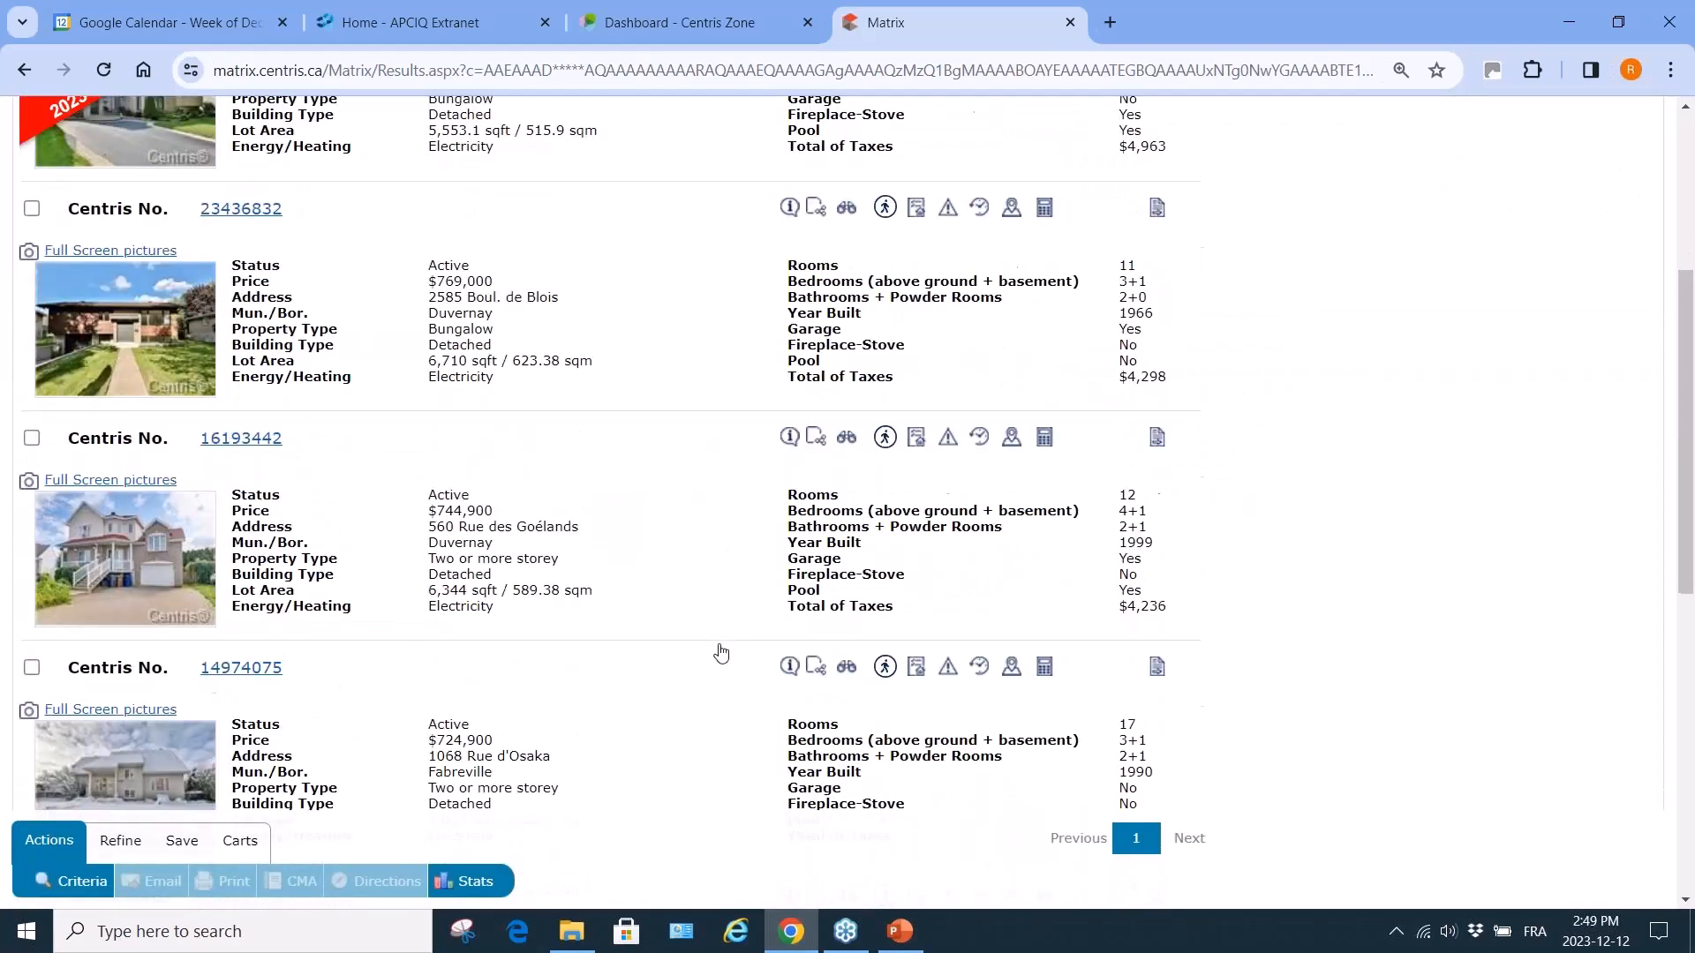
{"action": "scroll", "coordinate": [721, 653], "scroll_direction": "up", "scroll_amount": 8}
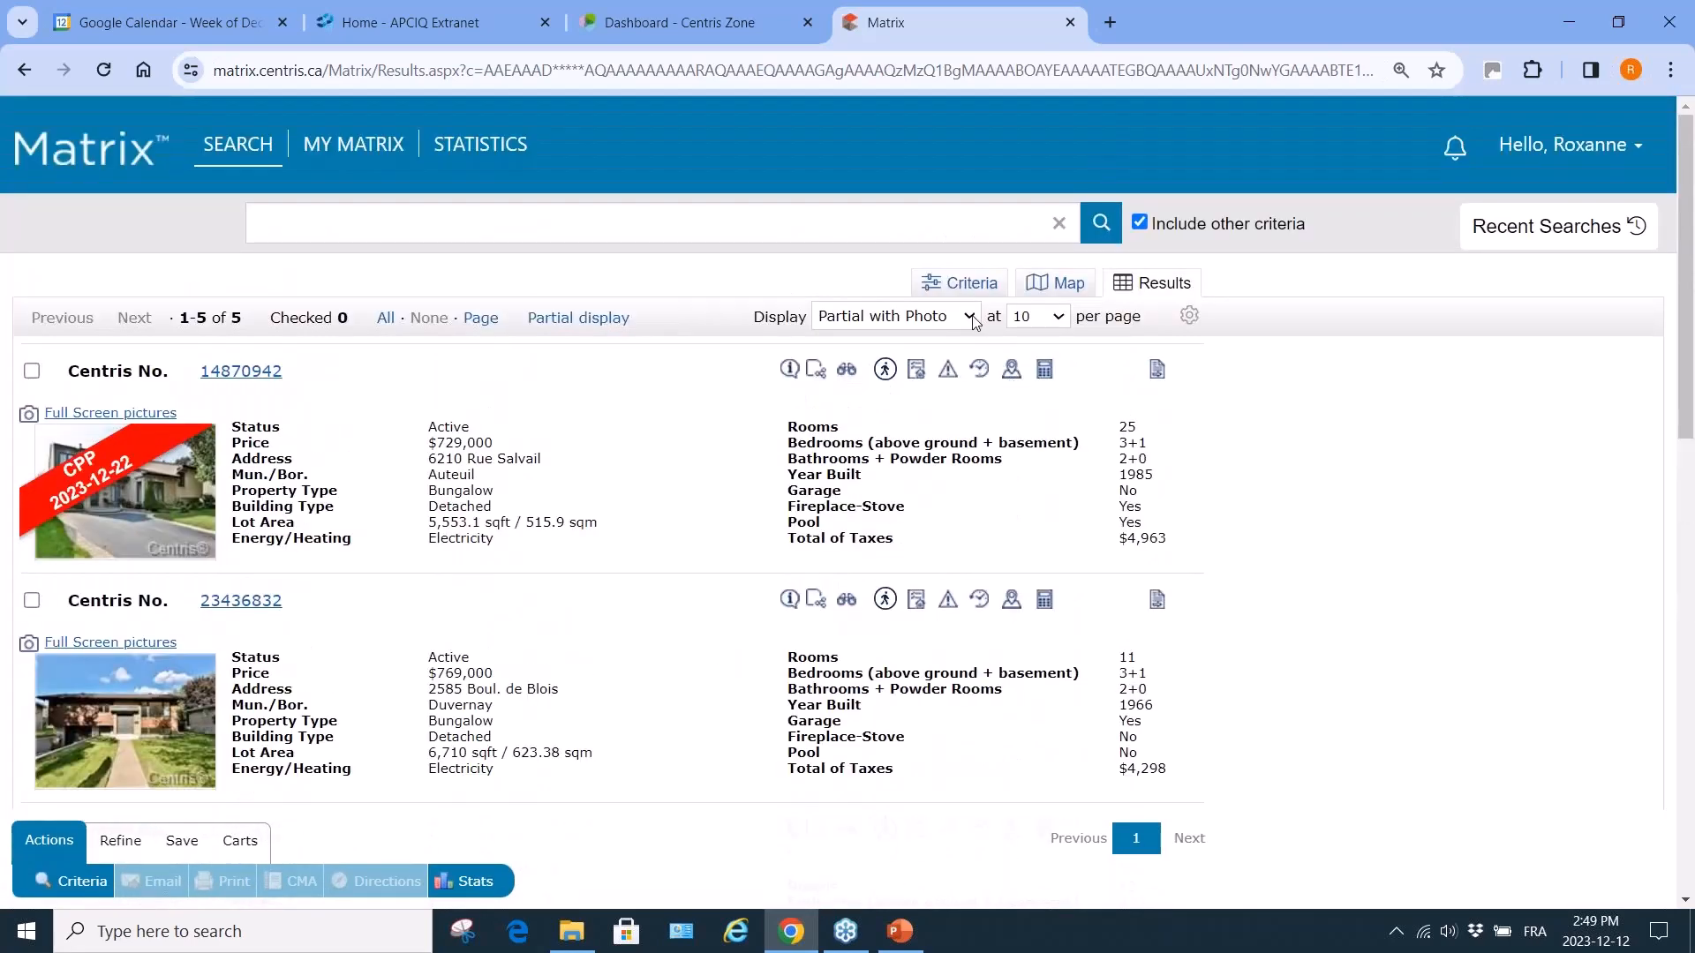
View the first listing in Detailed display, then move on to listing 2.
{"action": "left_click", "coordinate": [975, 319]}
{"action": "left_click", "coordinate": [865, 383]}
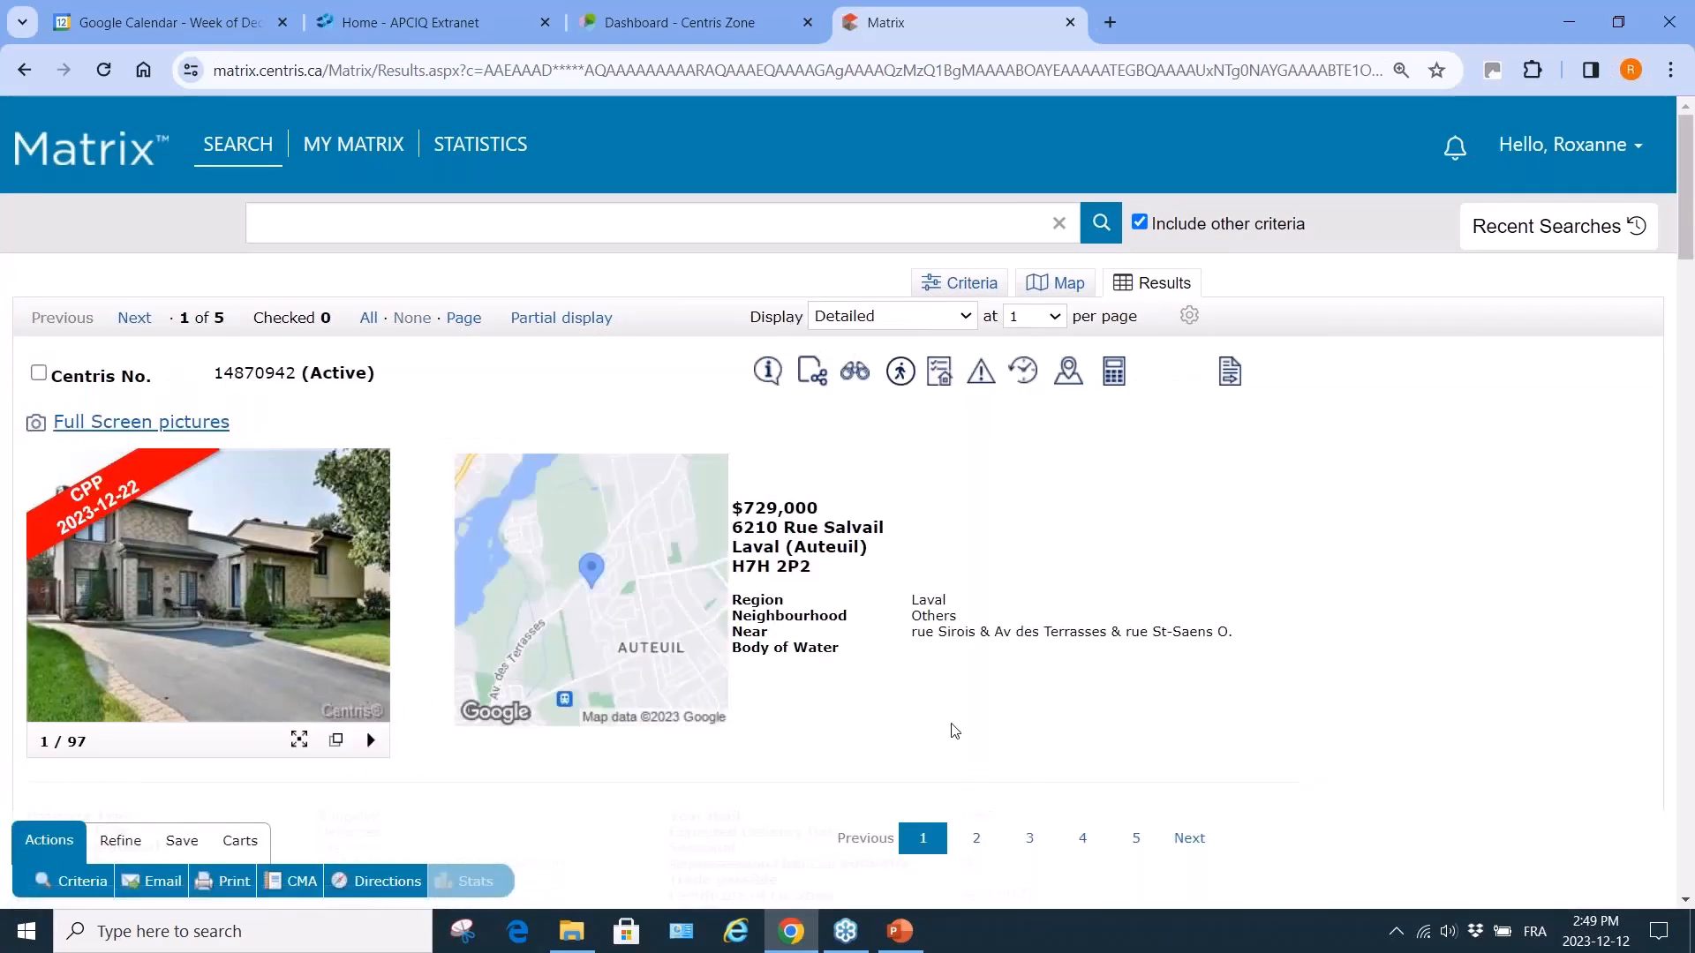
{"action": "scroll", "coordinate": [954, 731], "scroll_direction": "down", "scroll_amount": 15}
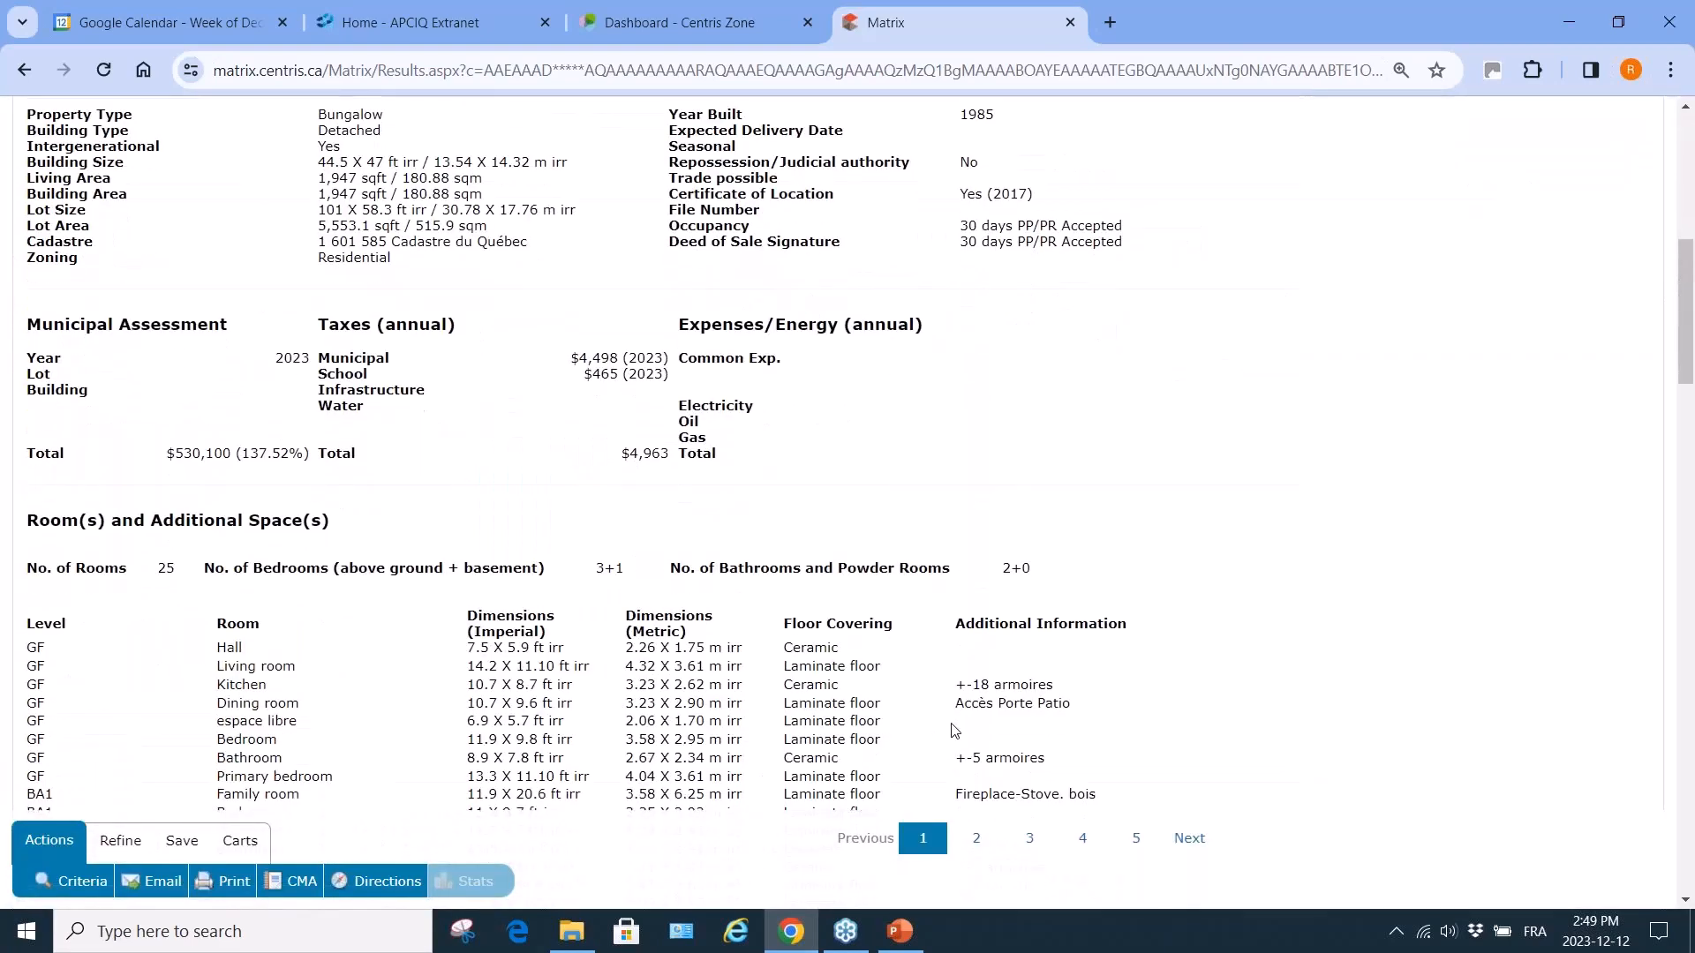
{"action": "scroll", "coordinate": [954, 731], "scroll_direction": "up", "scroll_amount": 20}
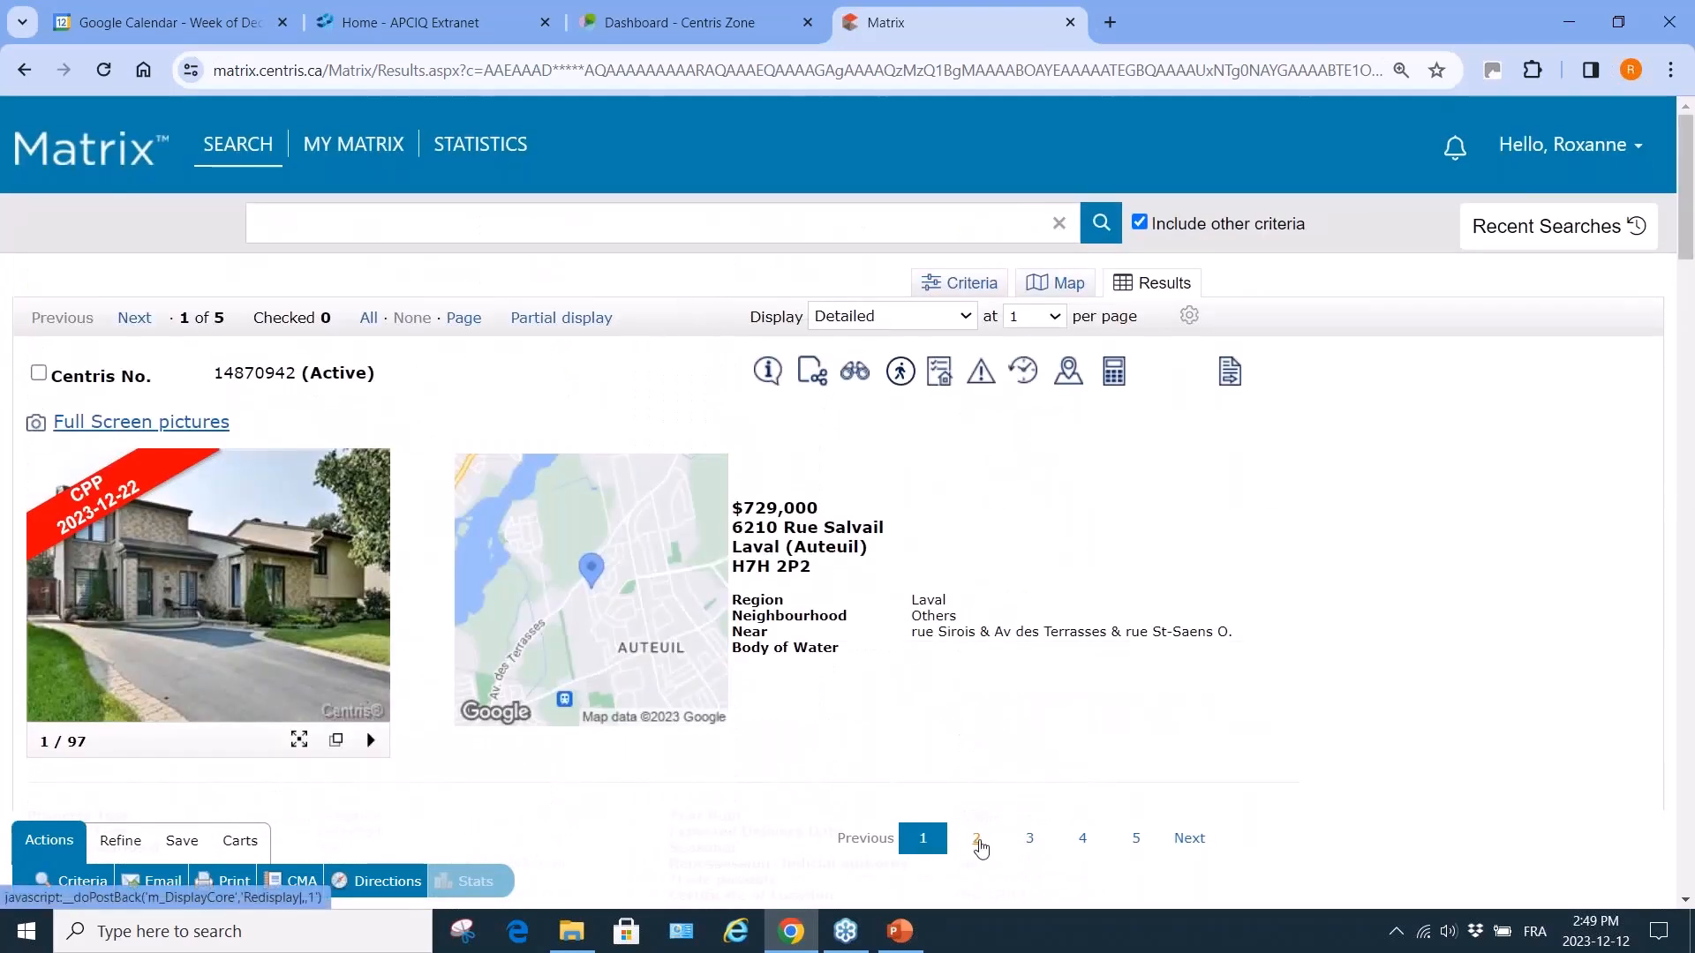
{"action": "left_click", "coordinate": [977, 841]}
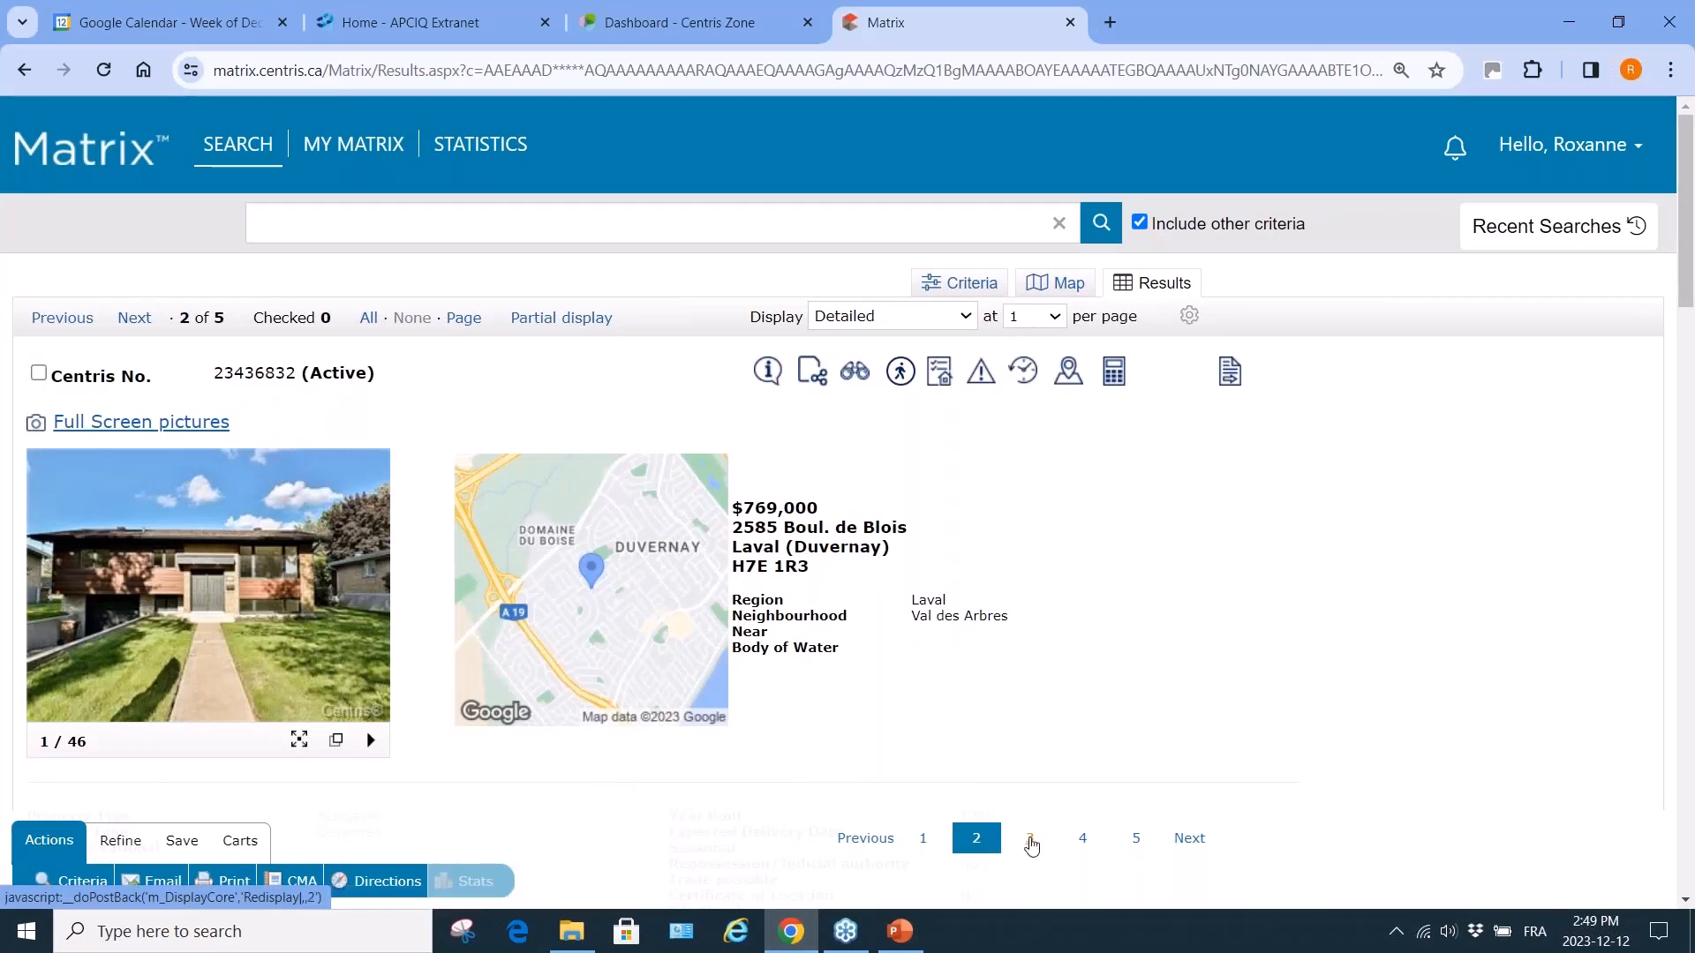
Return to the Partial with Photo display listing all 5 properties.
{"action": "left_click", "coordinate": [971, 321]}
{"action": "left_click", "coordinate": [939, 360]}
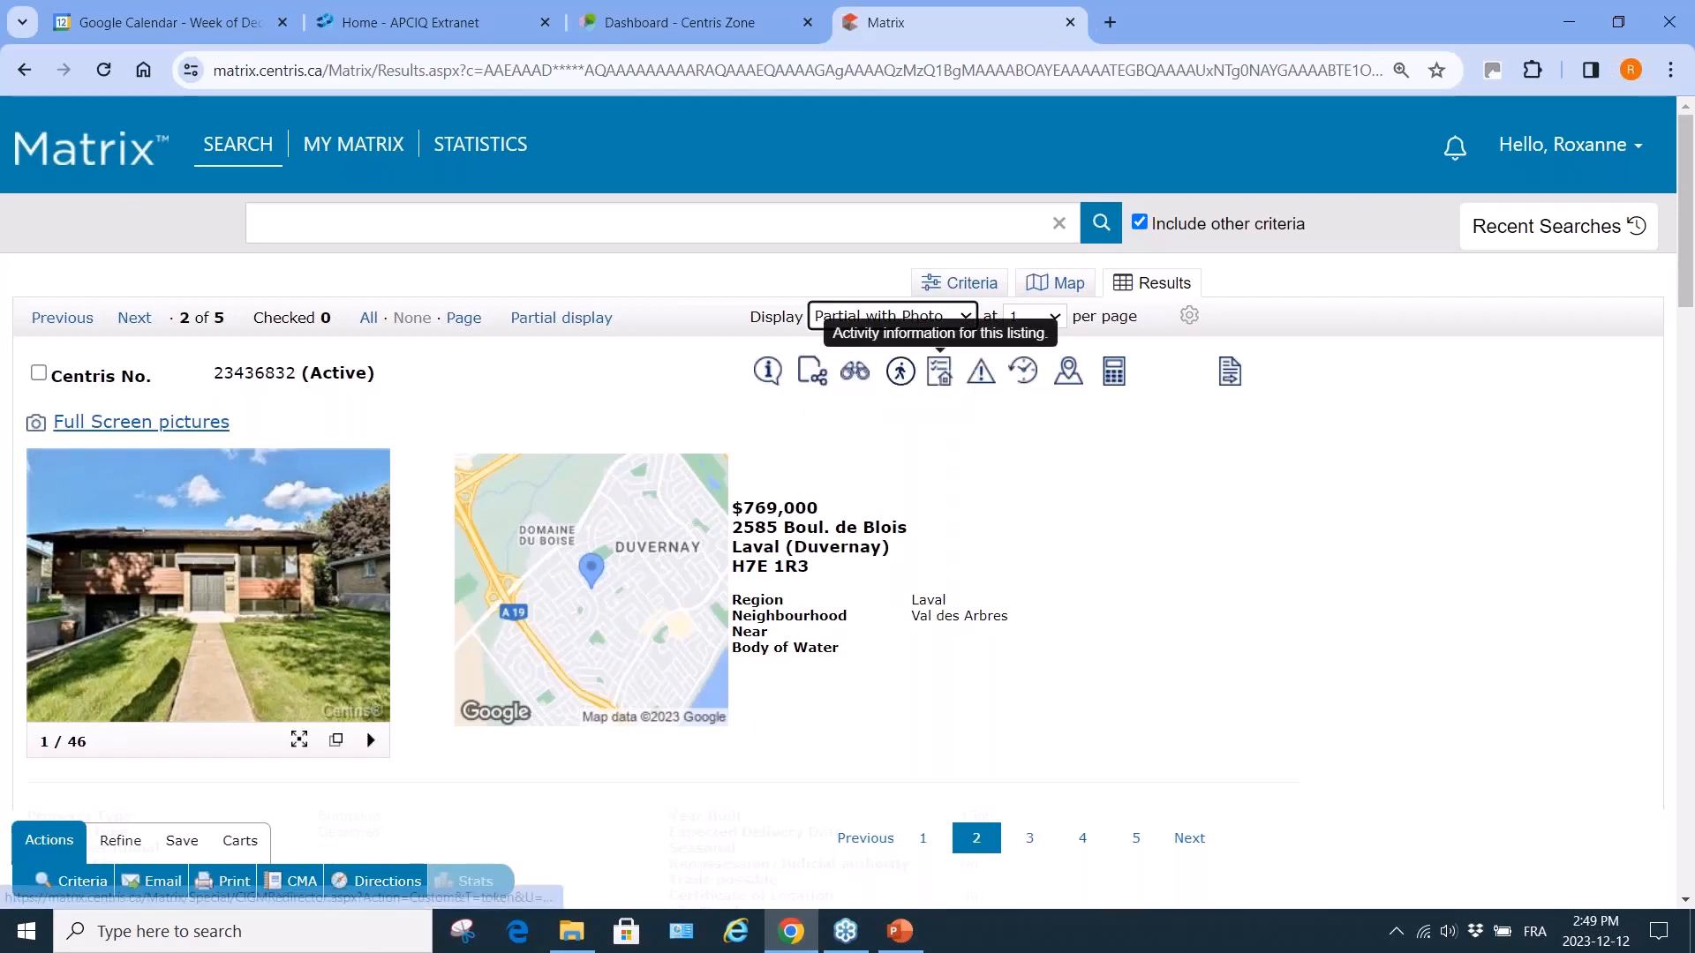
{"action": "left_click", "coordinate": [1059, 318]}
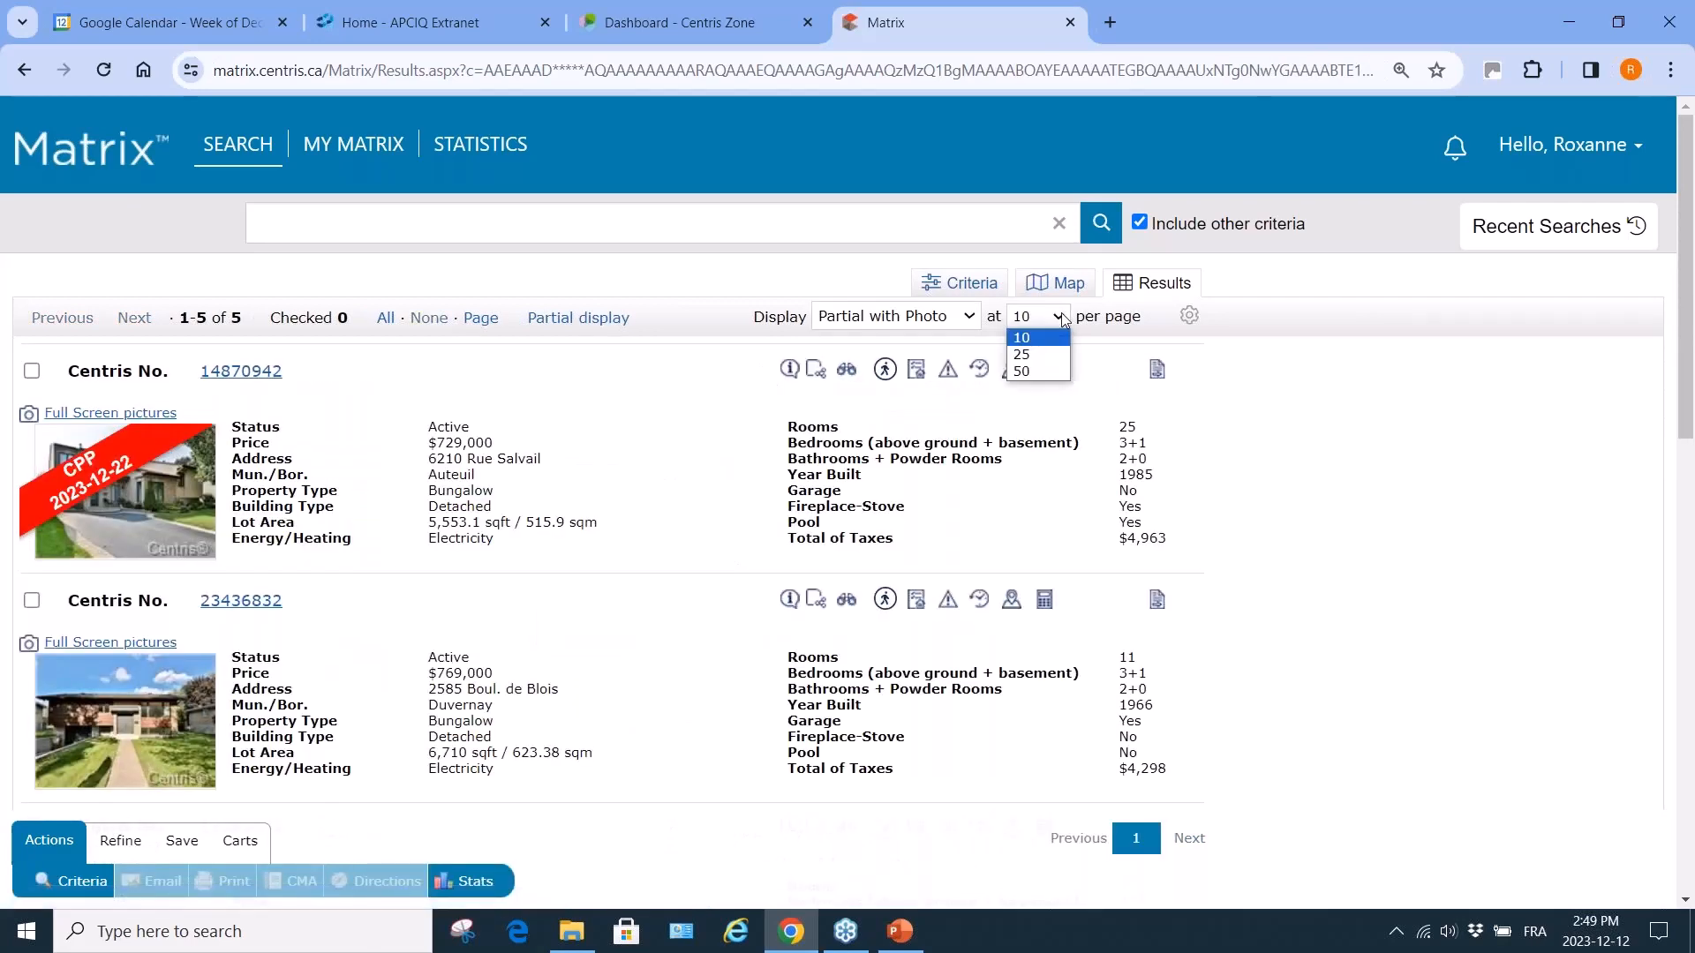
Keep only the checked $729,000 Auteuil listing, shown as a Partial table at 25 per page.
{"action": "left_click", "coordinate": [1029, 517]}
{"action": "left_click", "coordinate": [971, 319]}
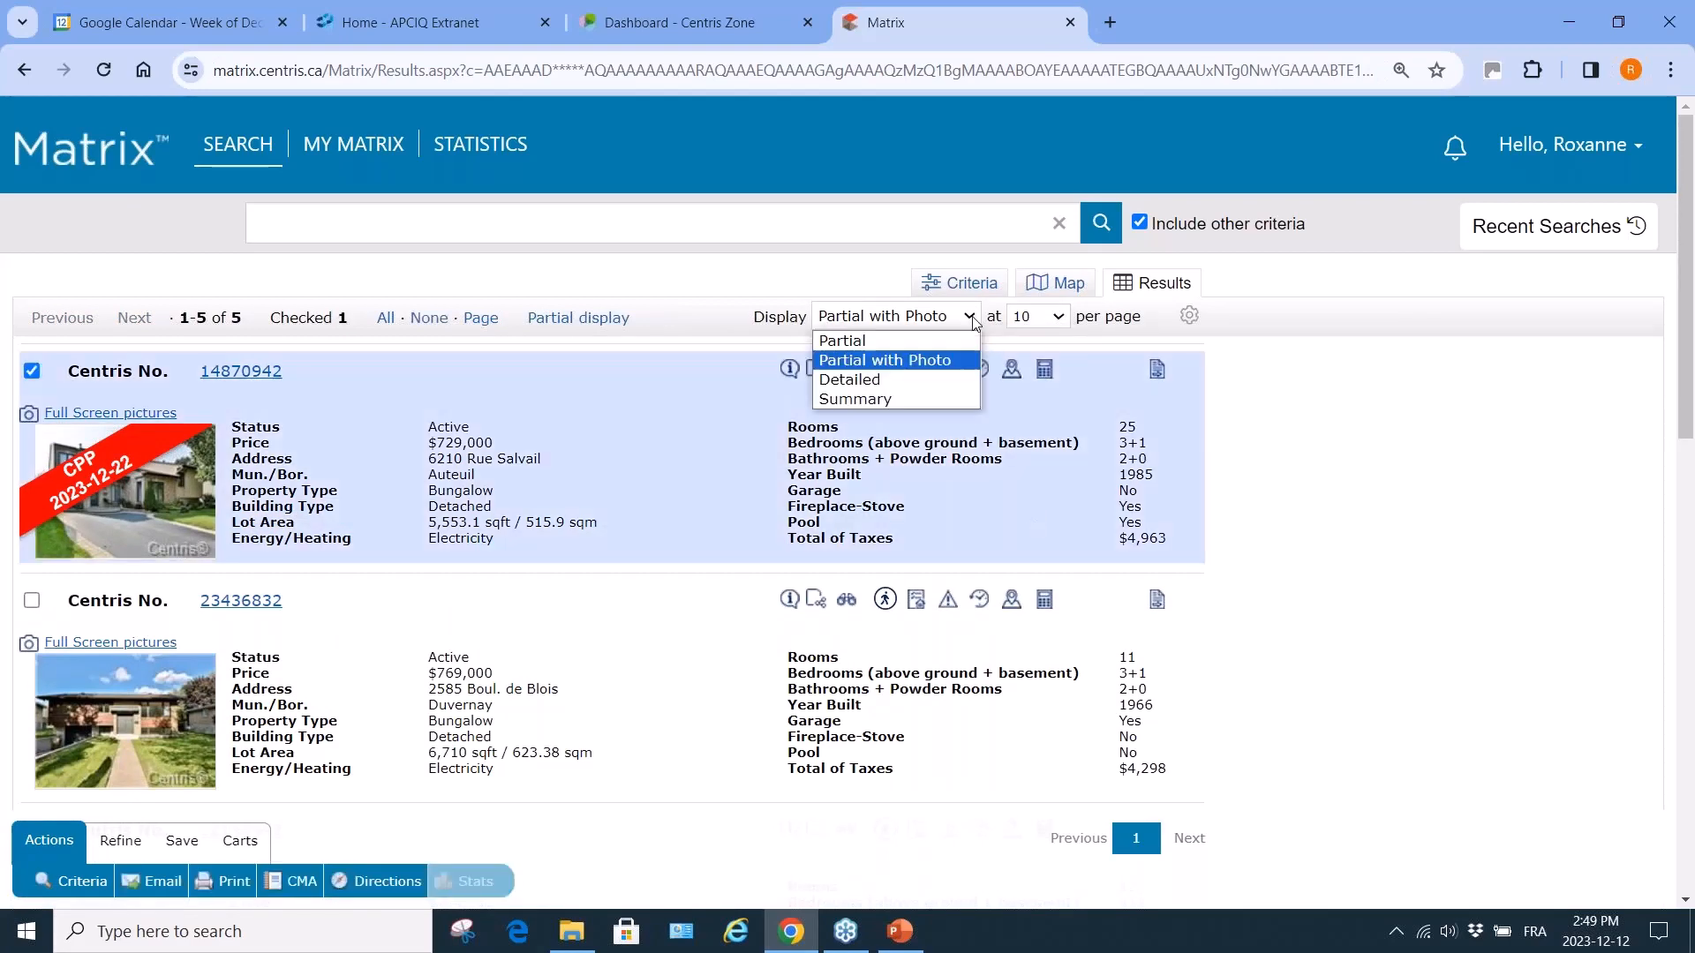
{"action": "left_click", "coordinate": [950, 341]}
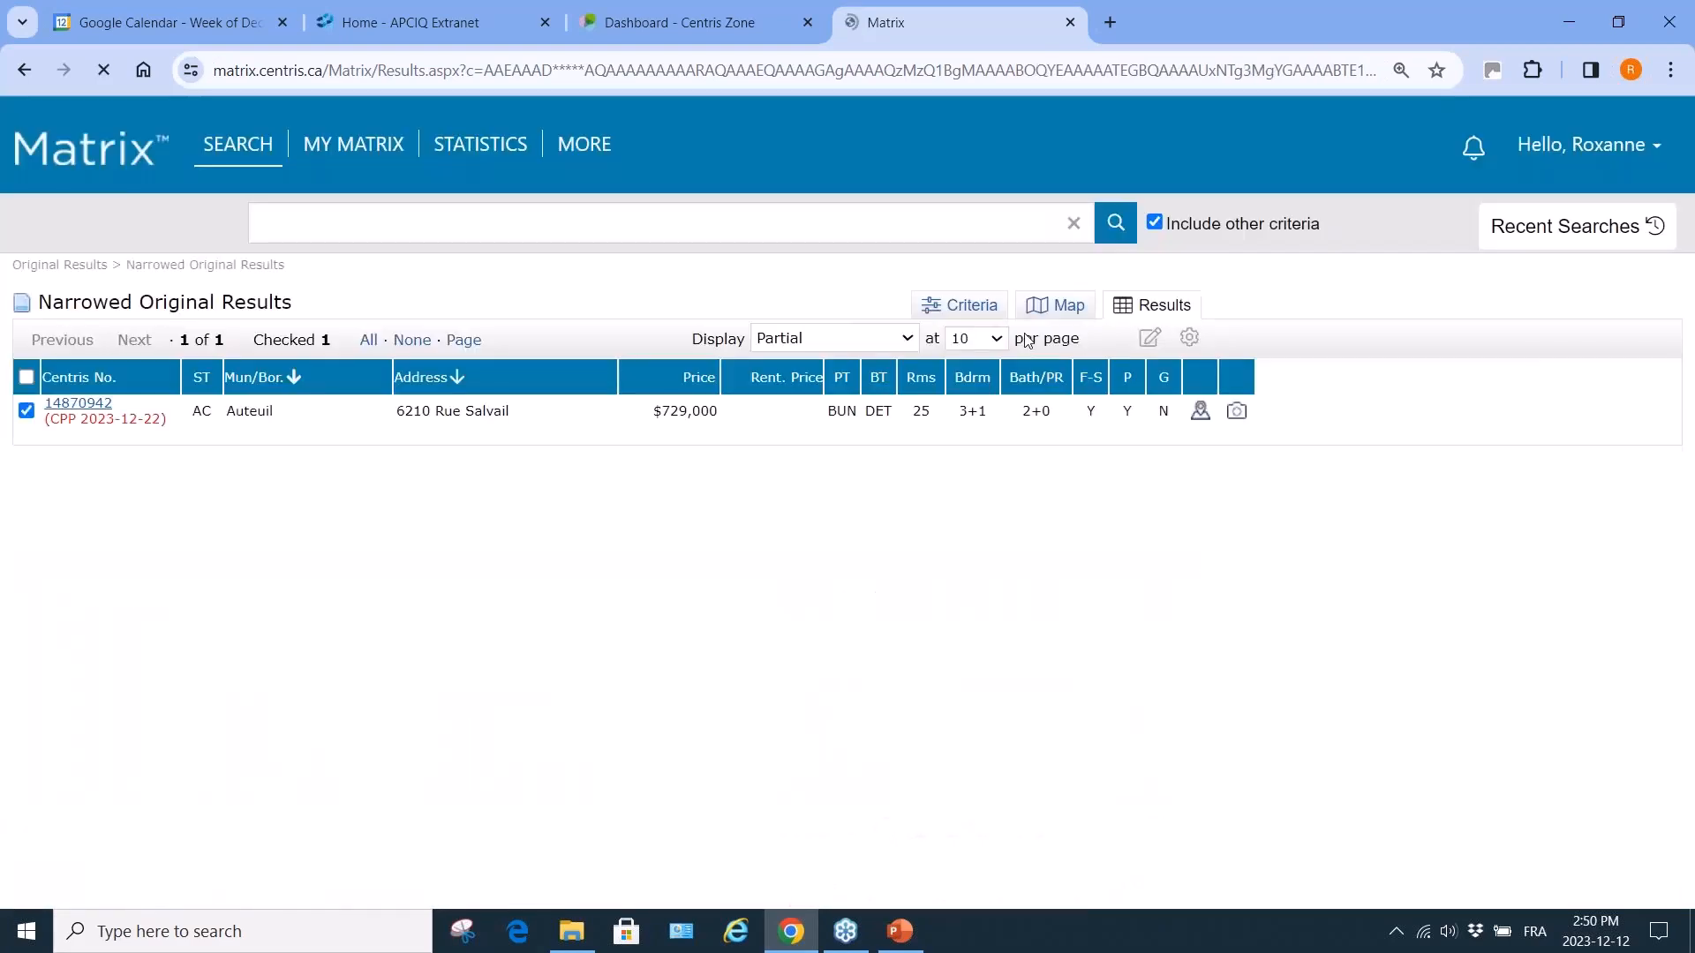
{"action": "left_click", "coordinate": [999, 341]}
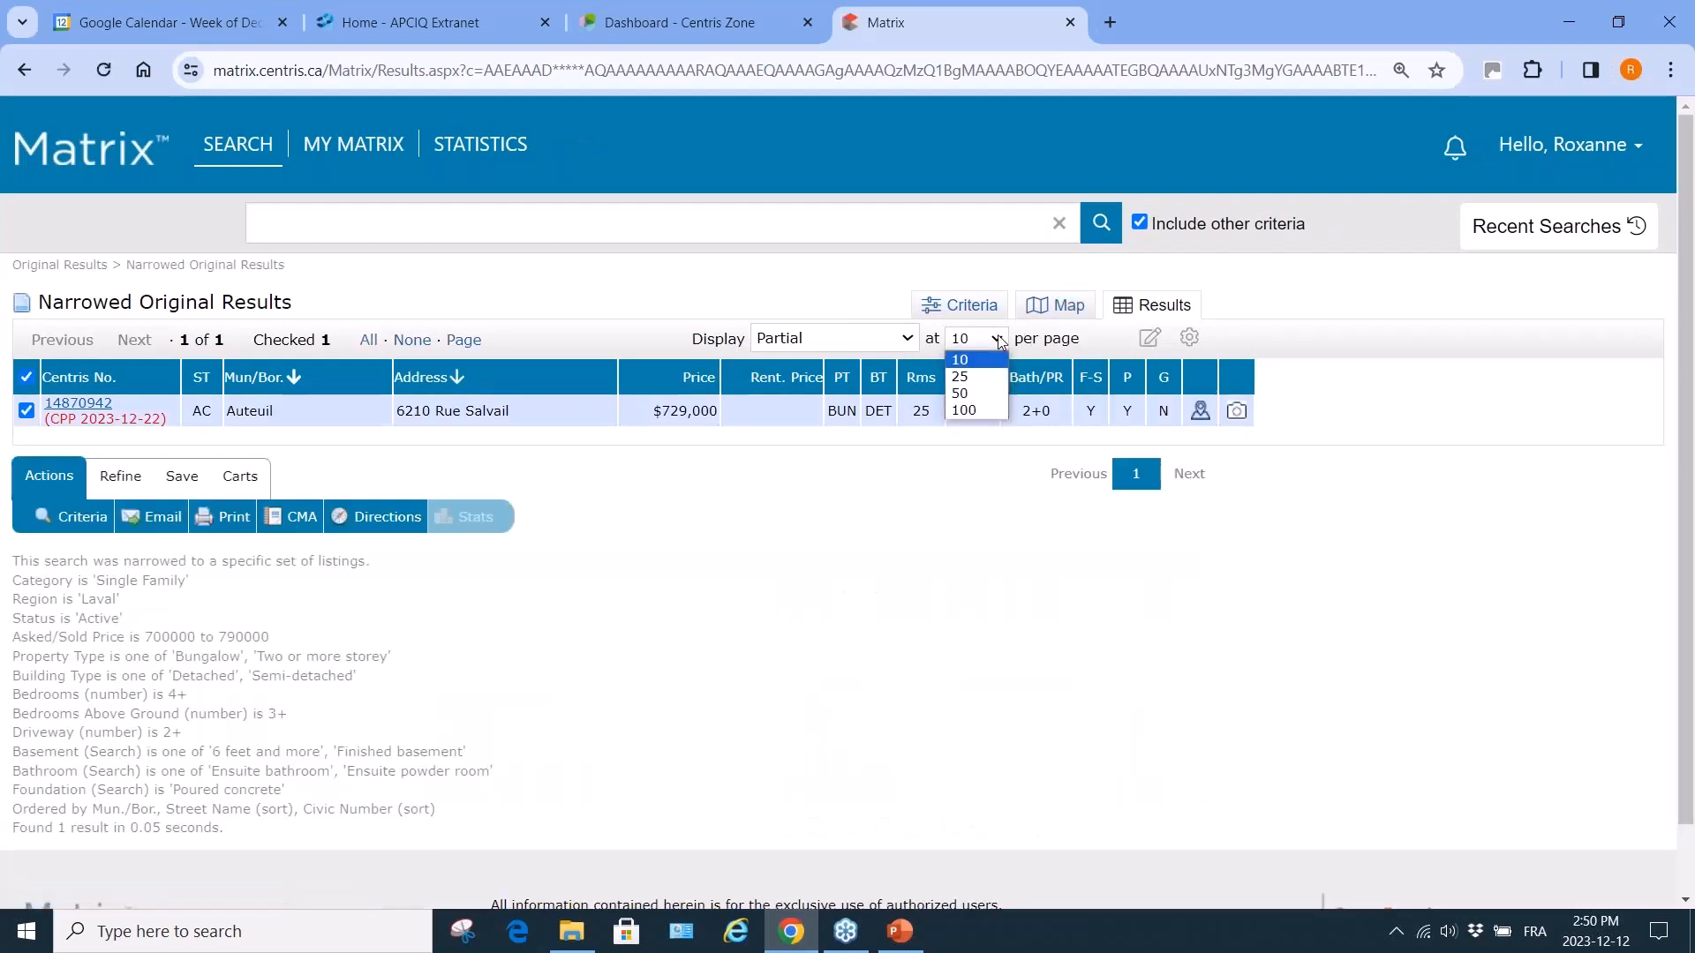
{"action": "left_click", "coordinate": [983, 382]}
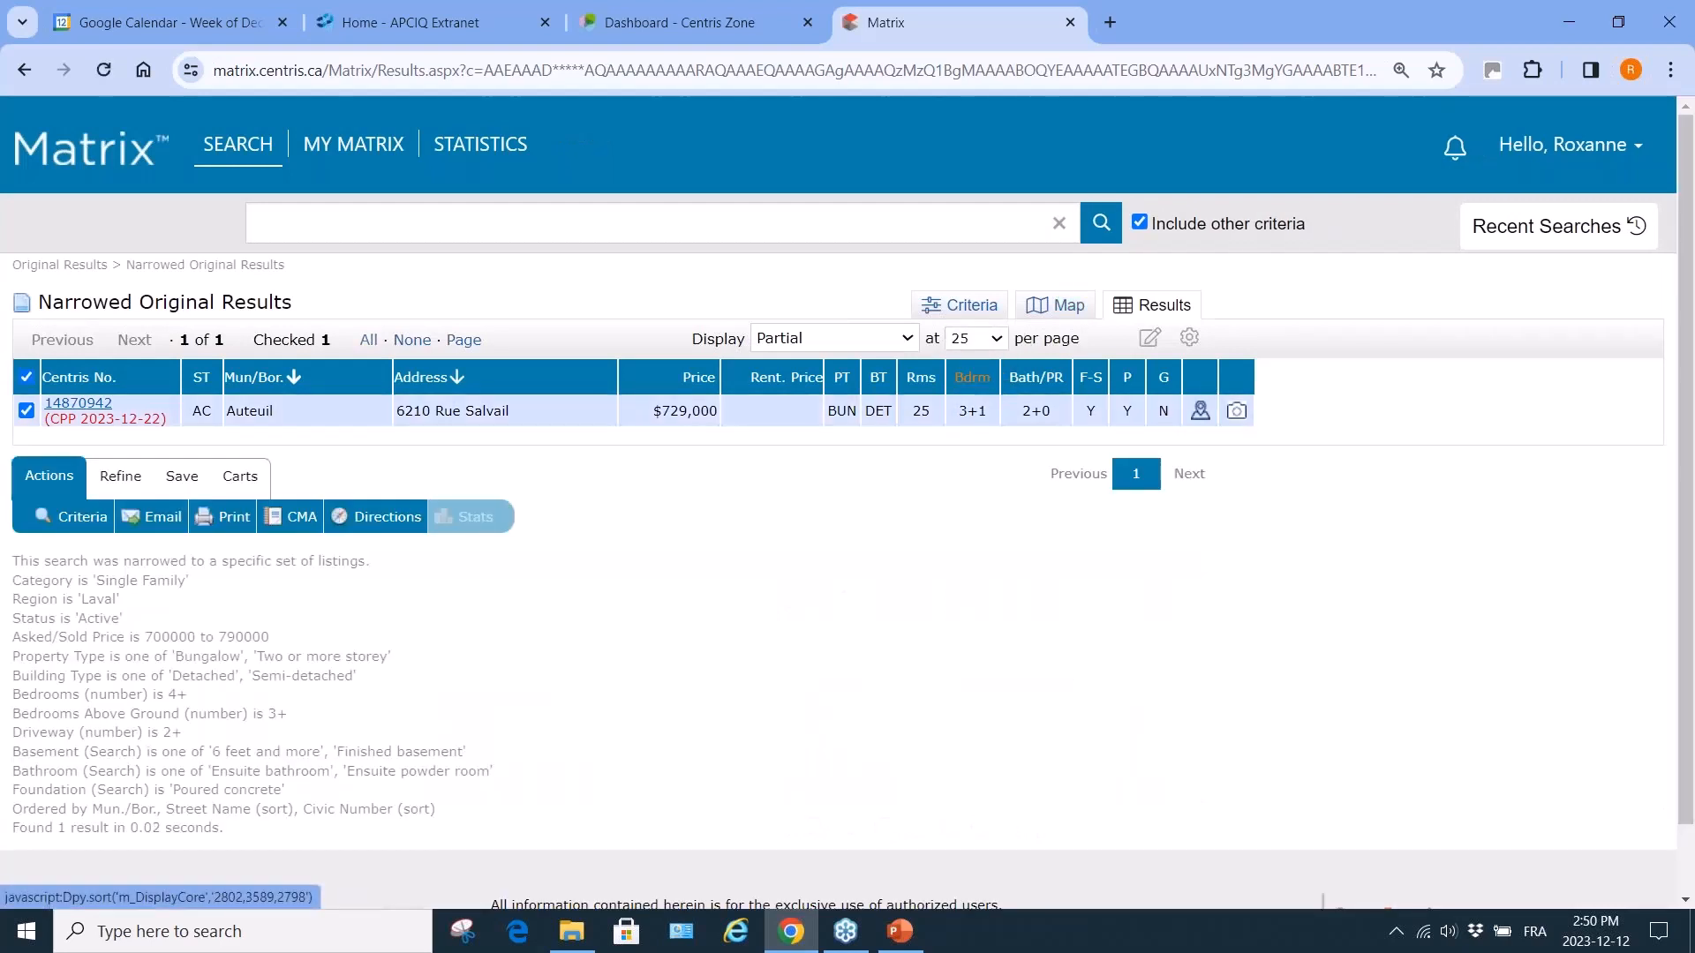
{"action": "mouse_move", "coordinate": [354, 145]}
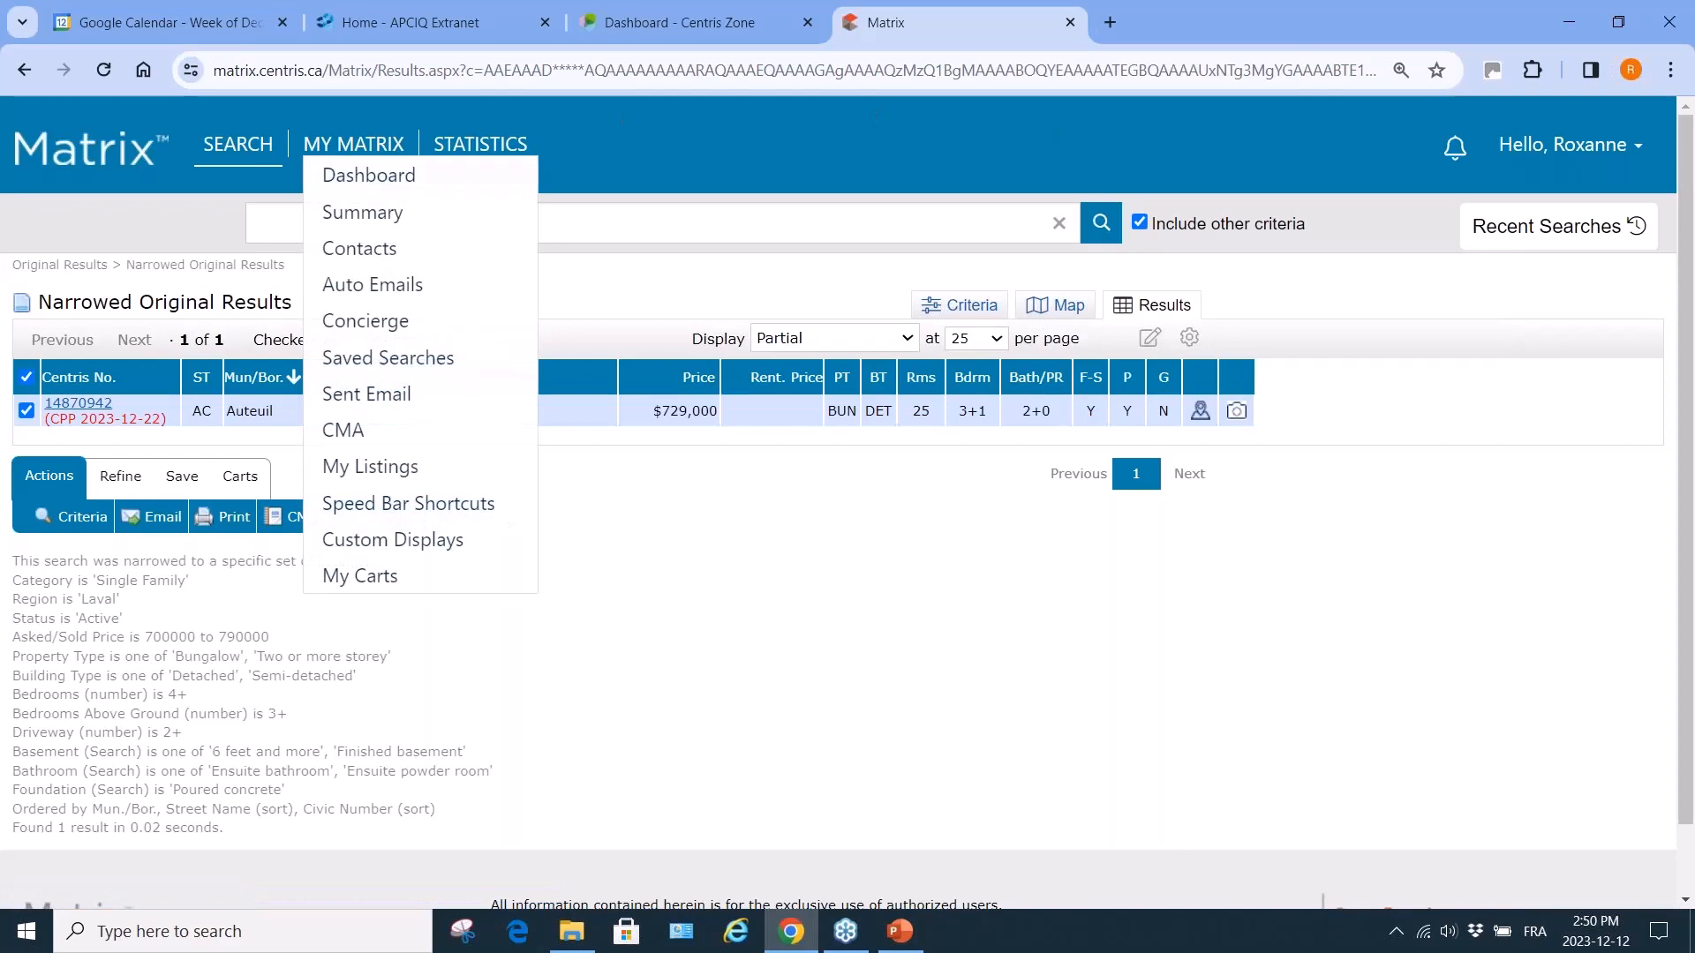
Back in the criteria, delete the 790000 upper bound so Asked/Sold reads 700000-.
{"action": "left_click", "coordinate": [83, 516]}
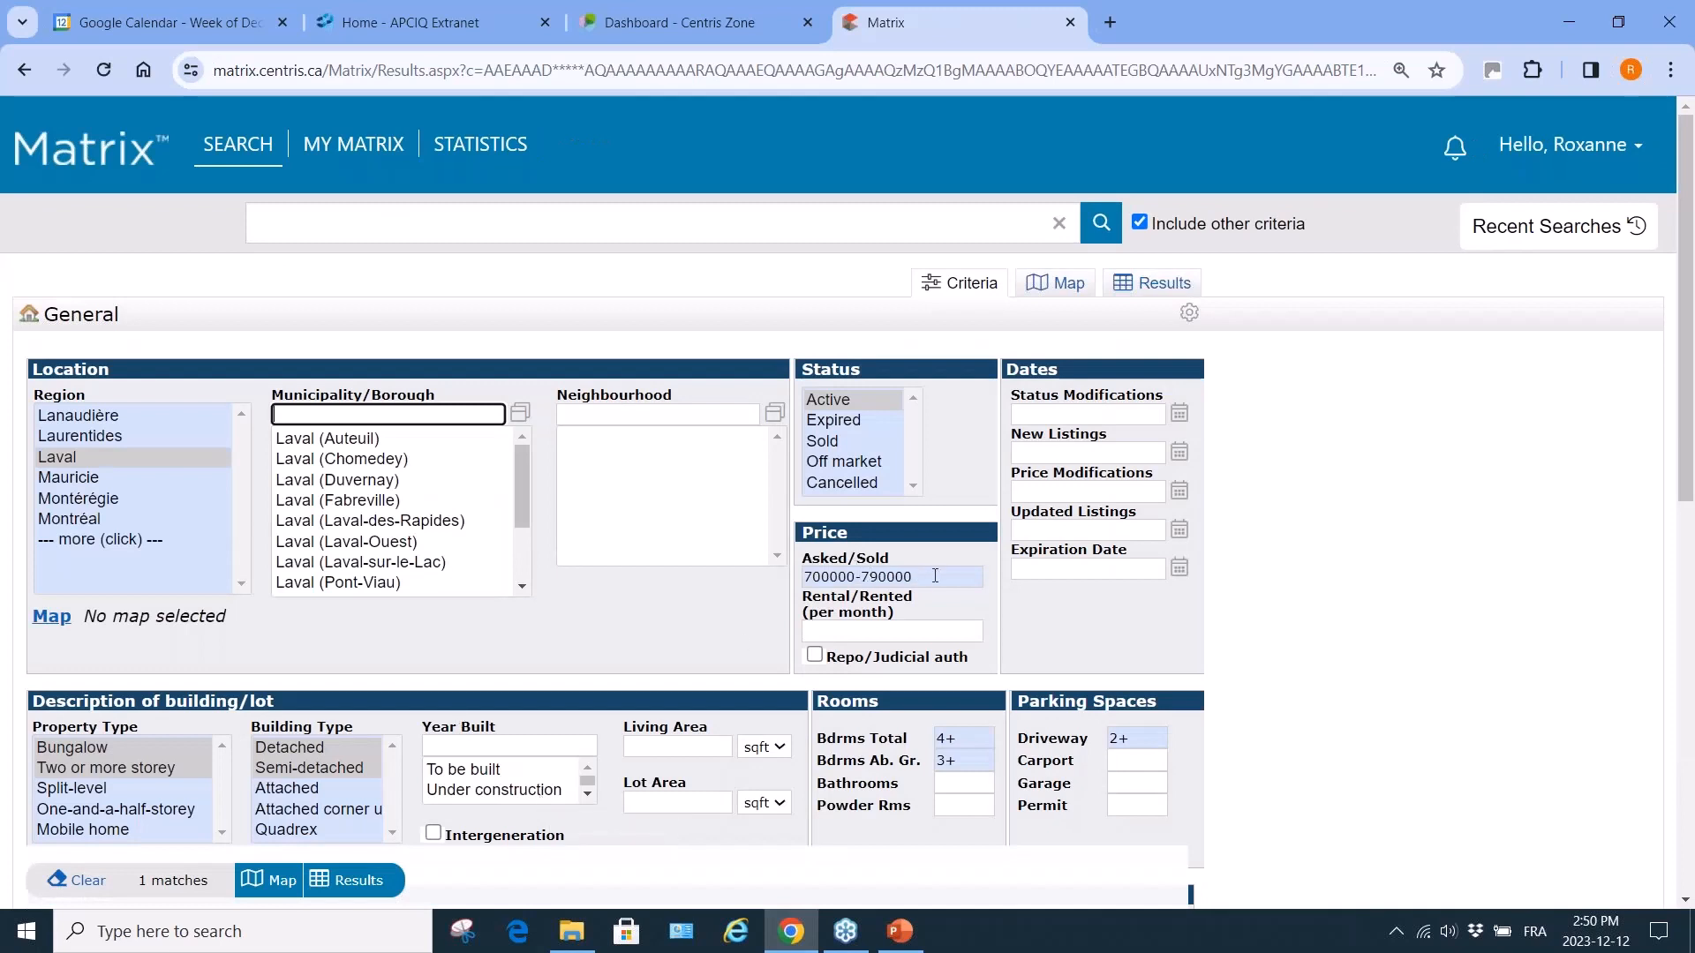
{"action": "left_click_drag", "start_coordinate": [919, 579], "coordinate": [862, 578]}
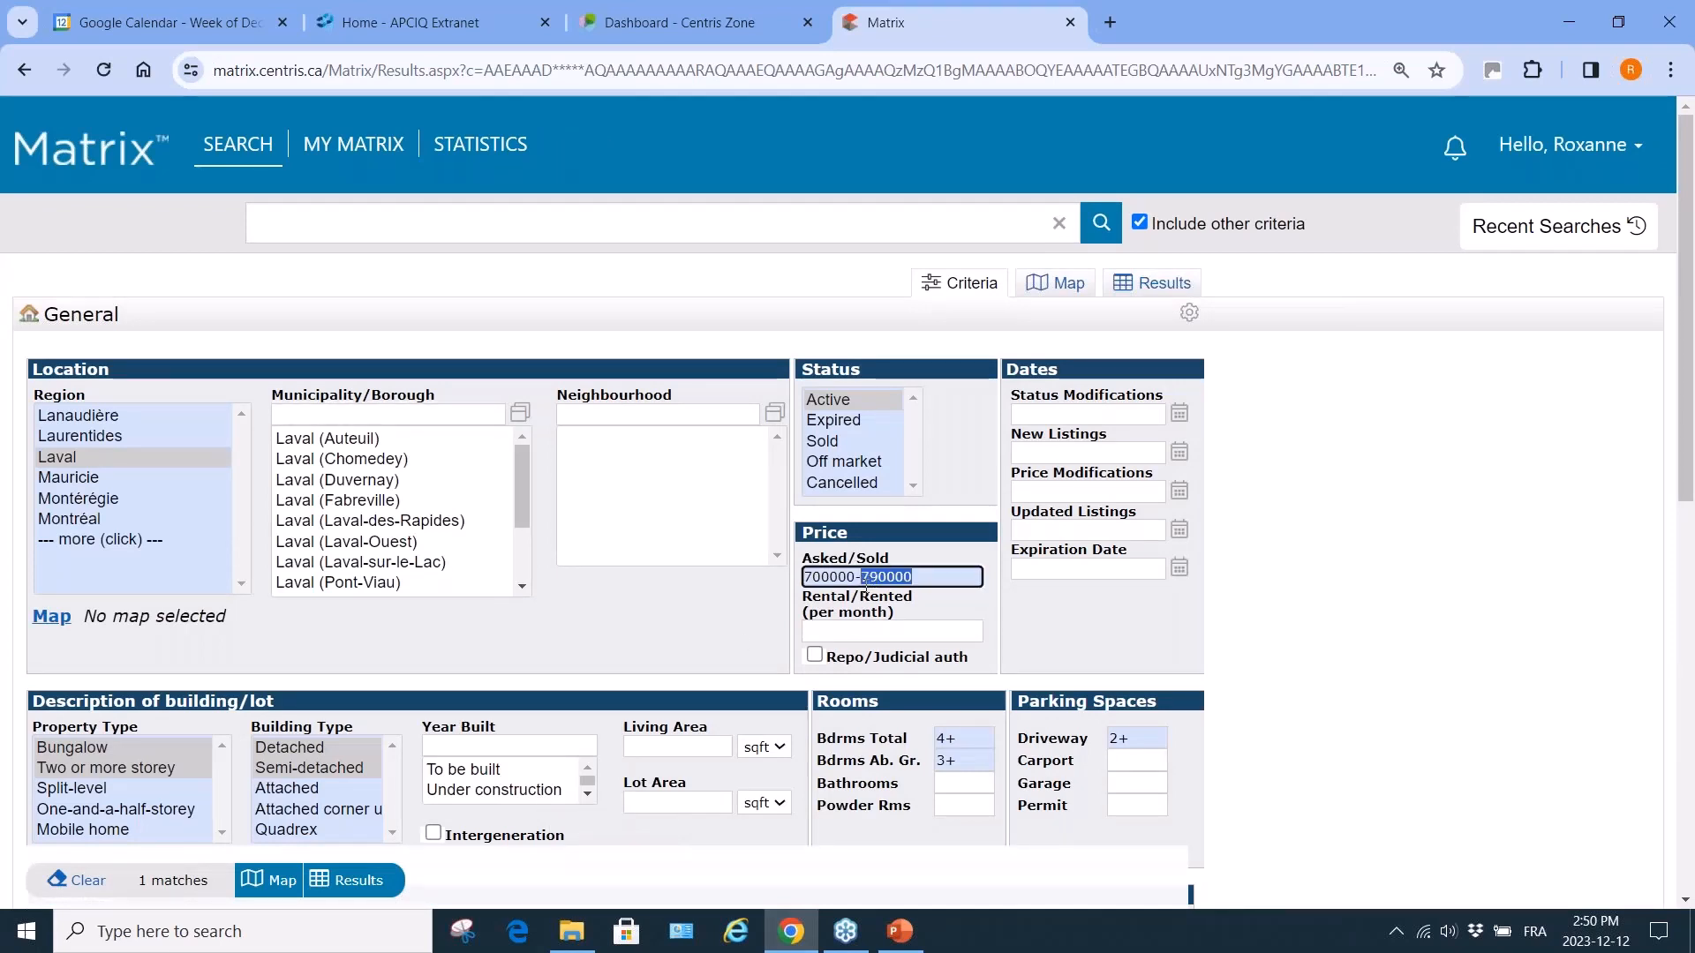
{"action": "key", "text": "BackSpace"}
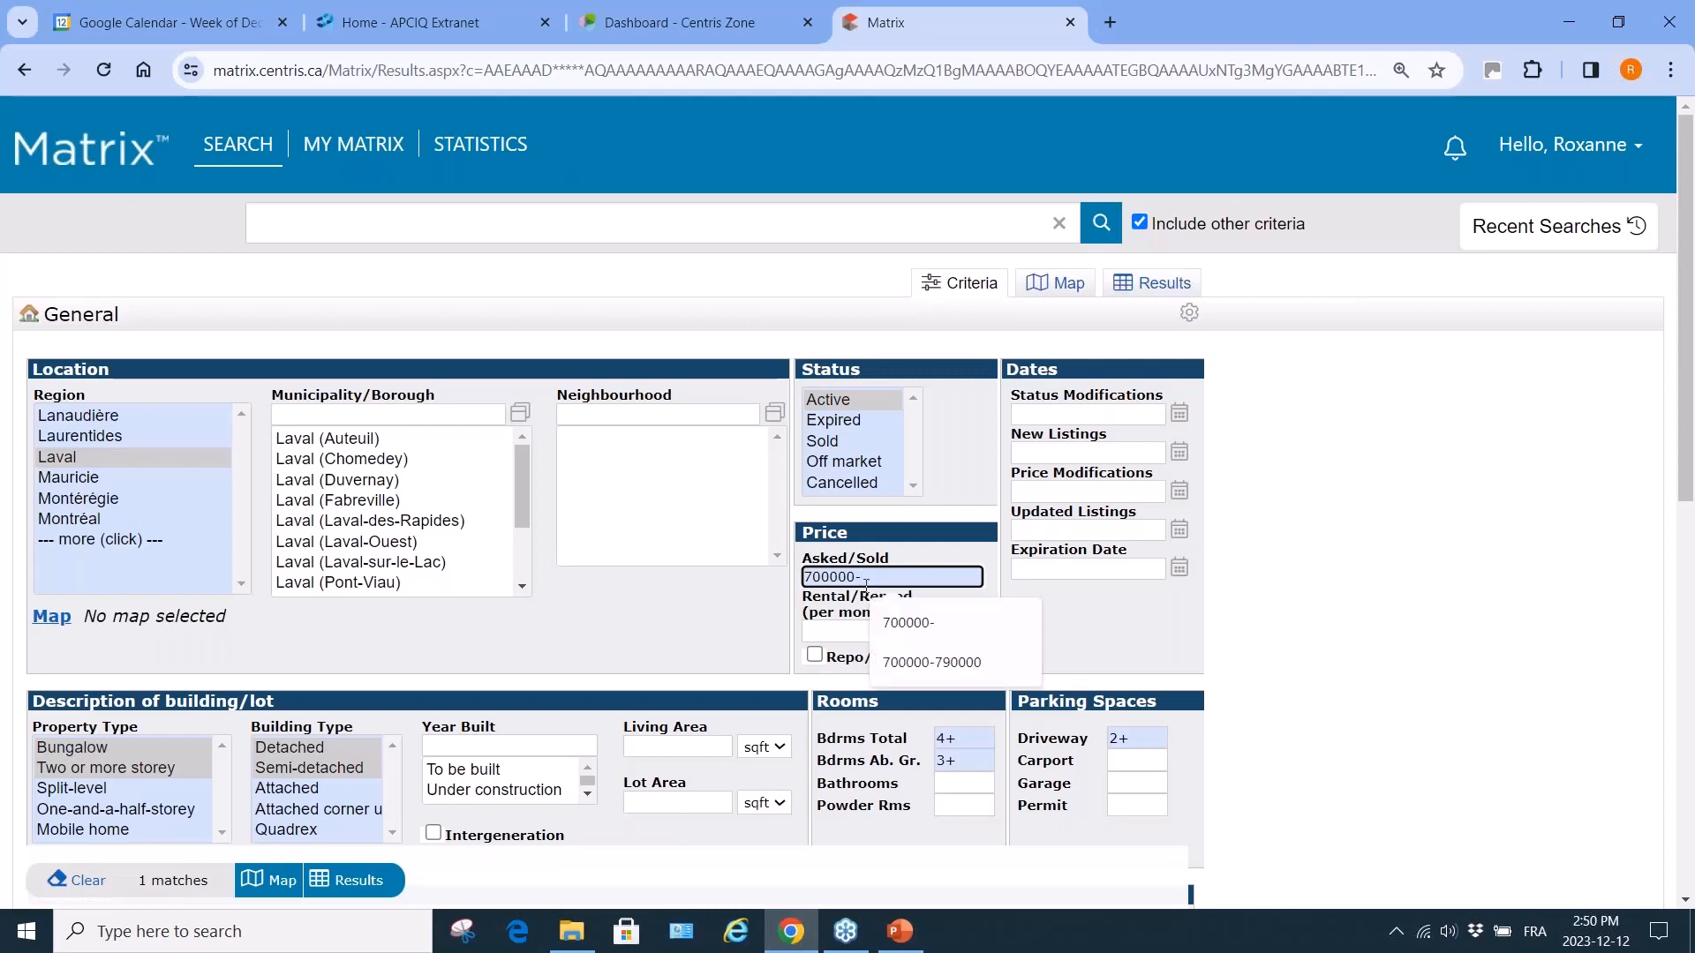
Deselect both Bathroom options under Additional Fields, bringing the search to 99 matches.
{"action": "scroll", "coordinate": [569, 832], "scroll_direction": "down", "scroll_amount": 2}
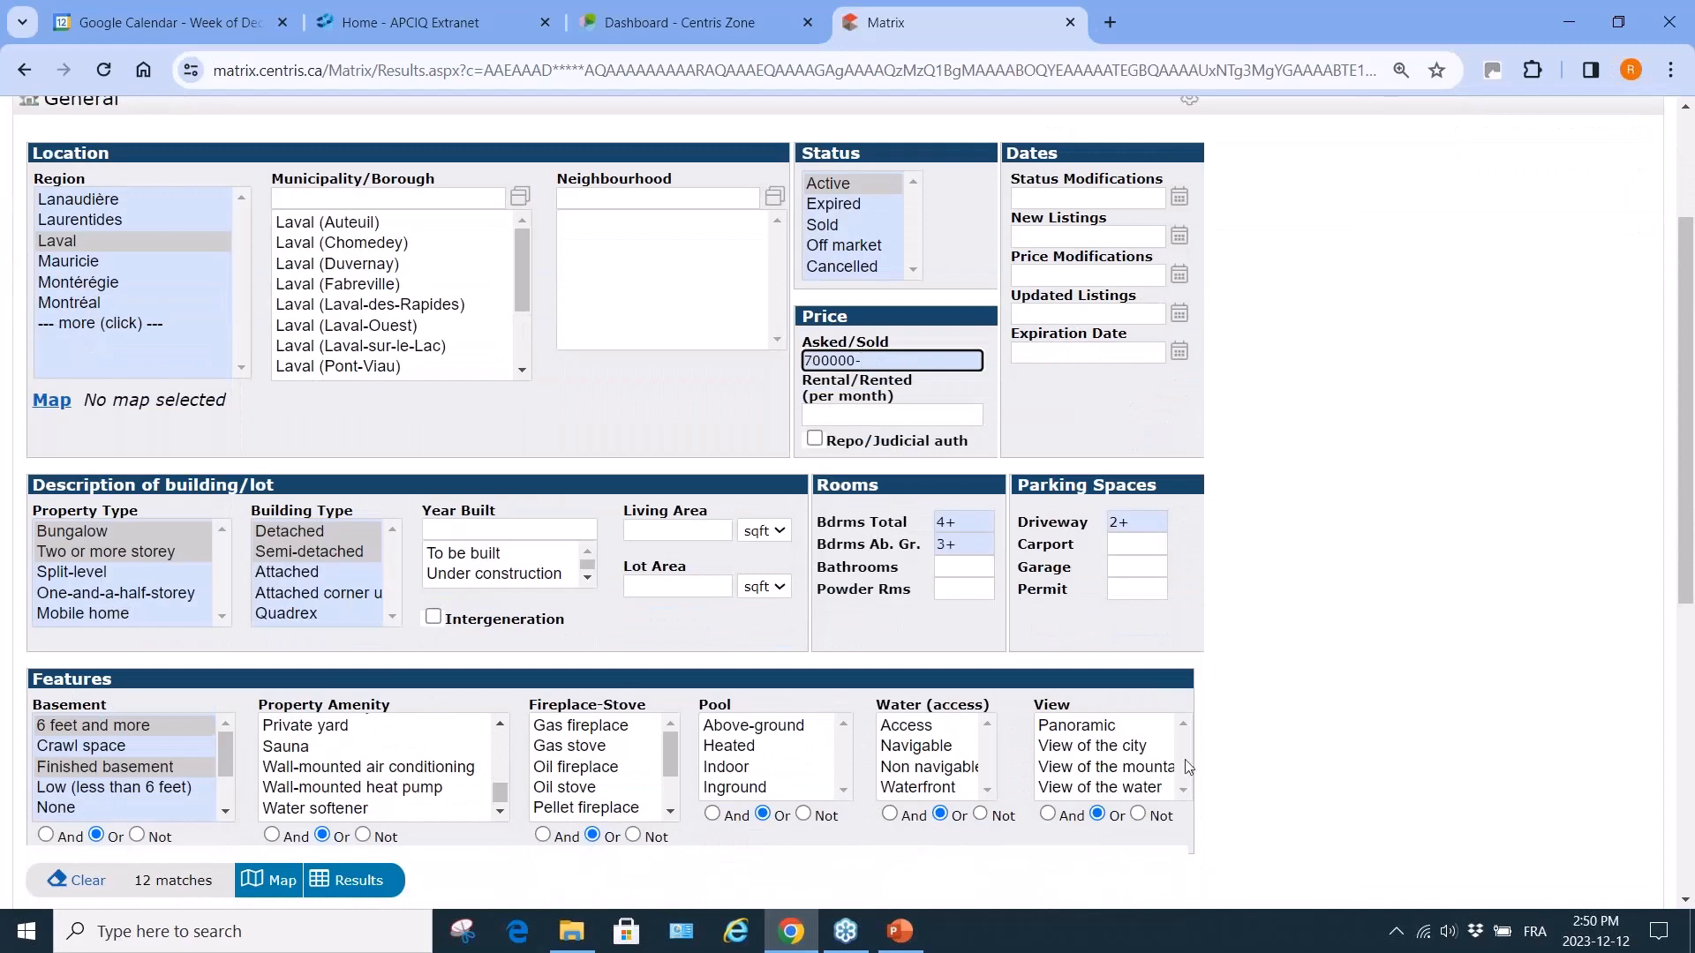
{"action": "scroll", "coordinate": [1342, 802], "scroll_direction": "down", "scroll_amount": 5}
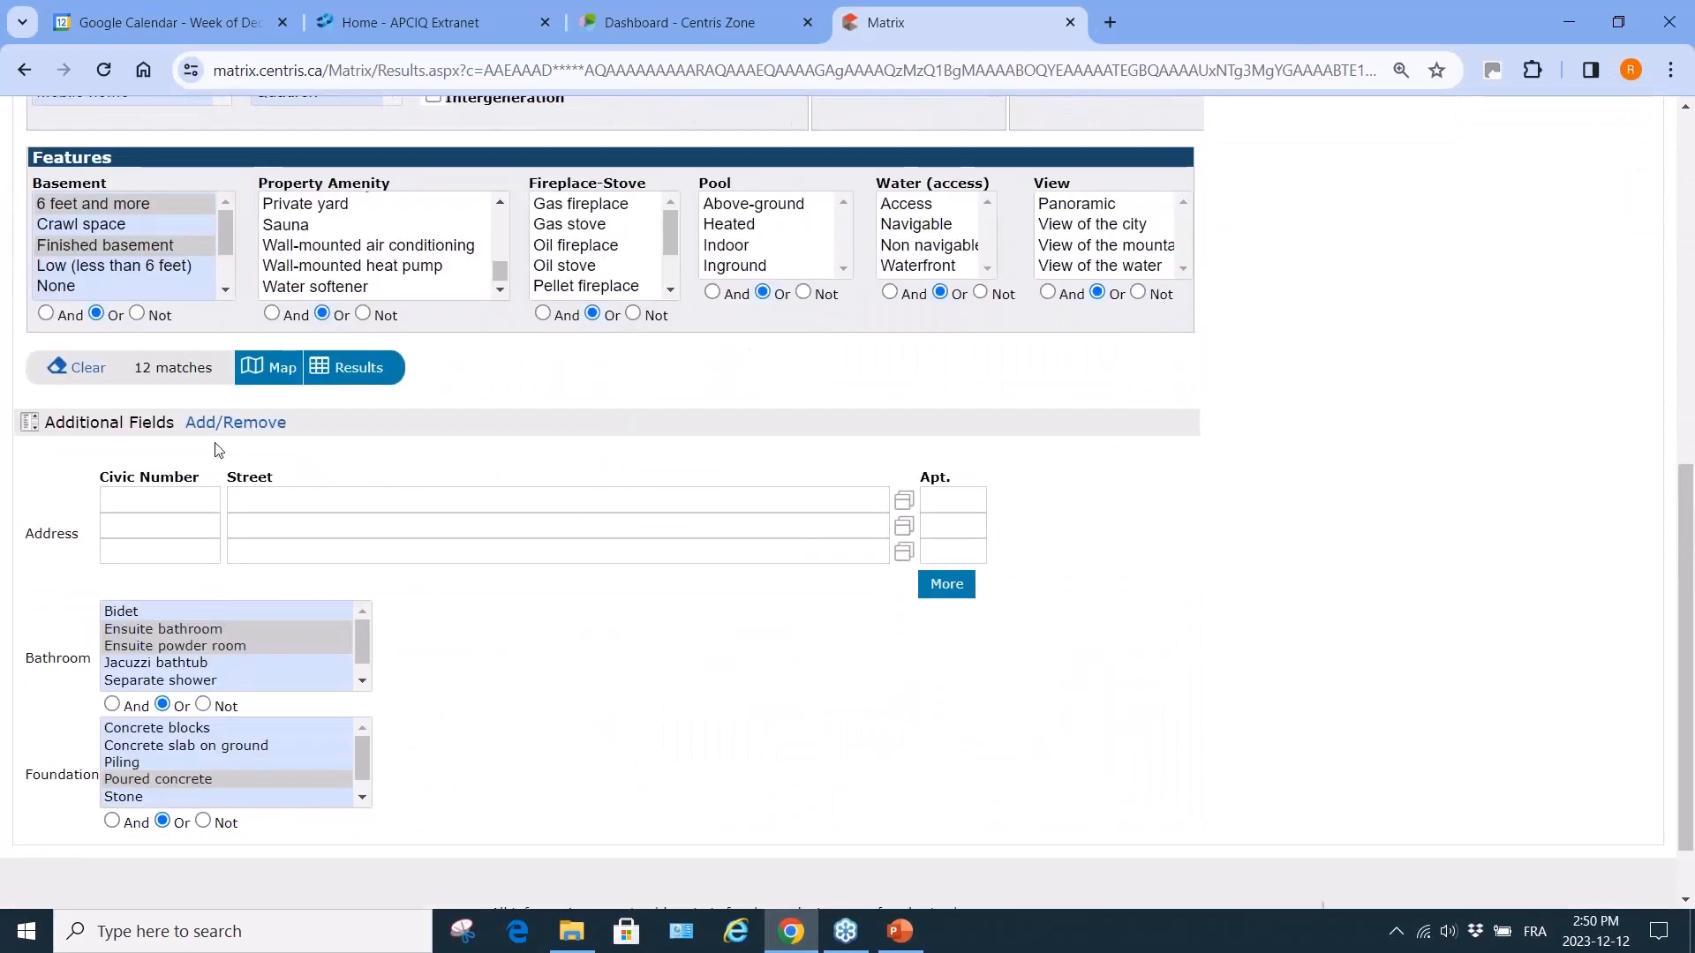
{"action": "left_click", "coordinate": [158, 630], "text": "ctrl"}
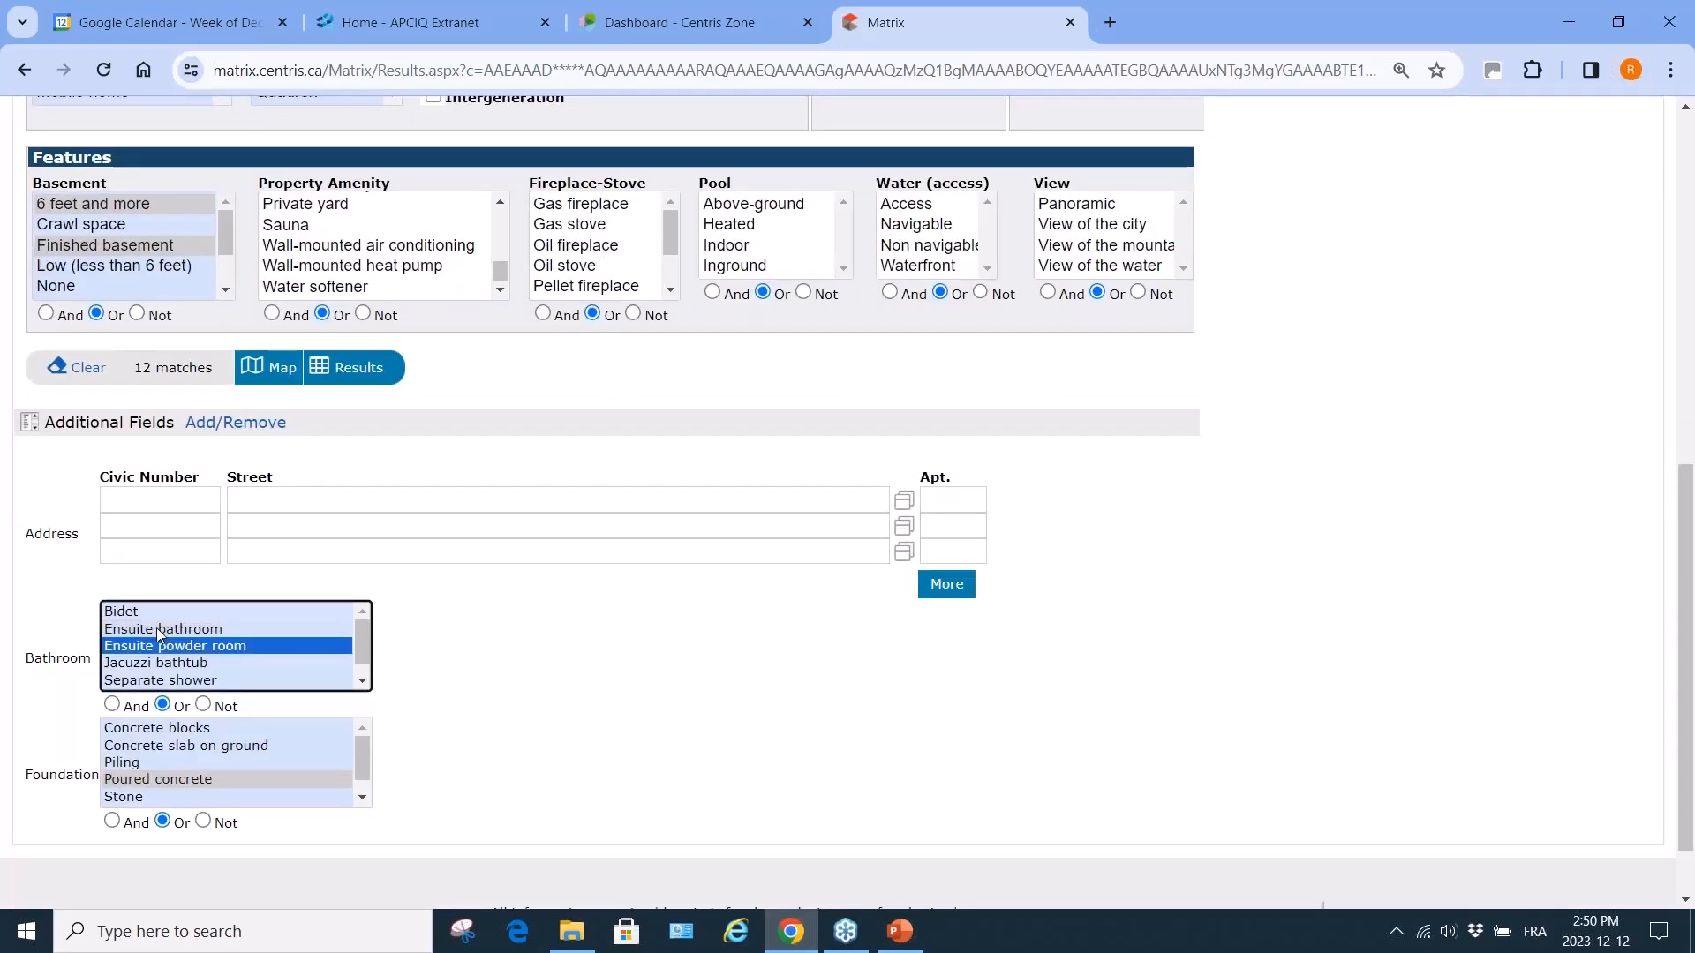
{"action": "left_click", "coordinate": [162, 645], "text": "ctrl"}
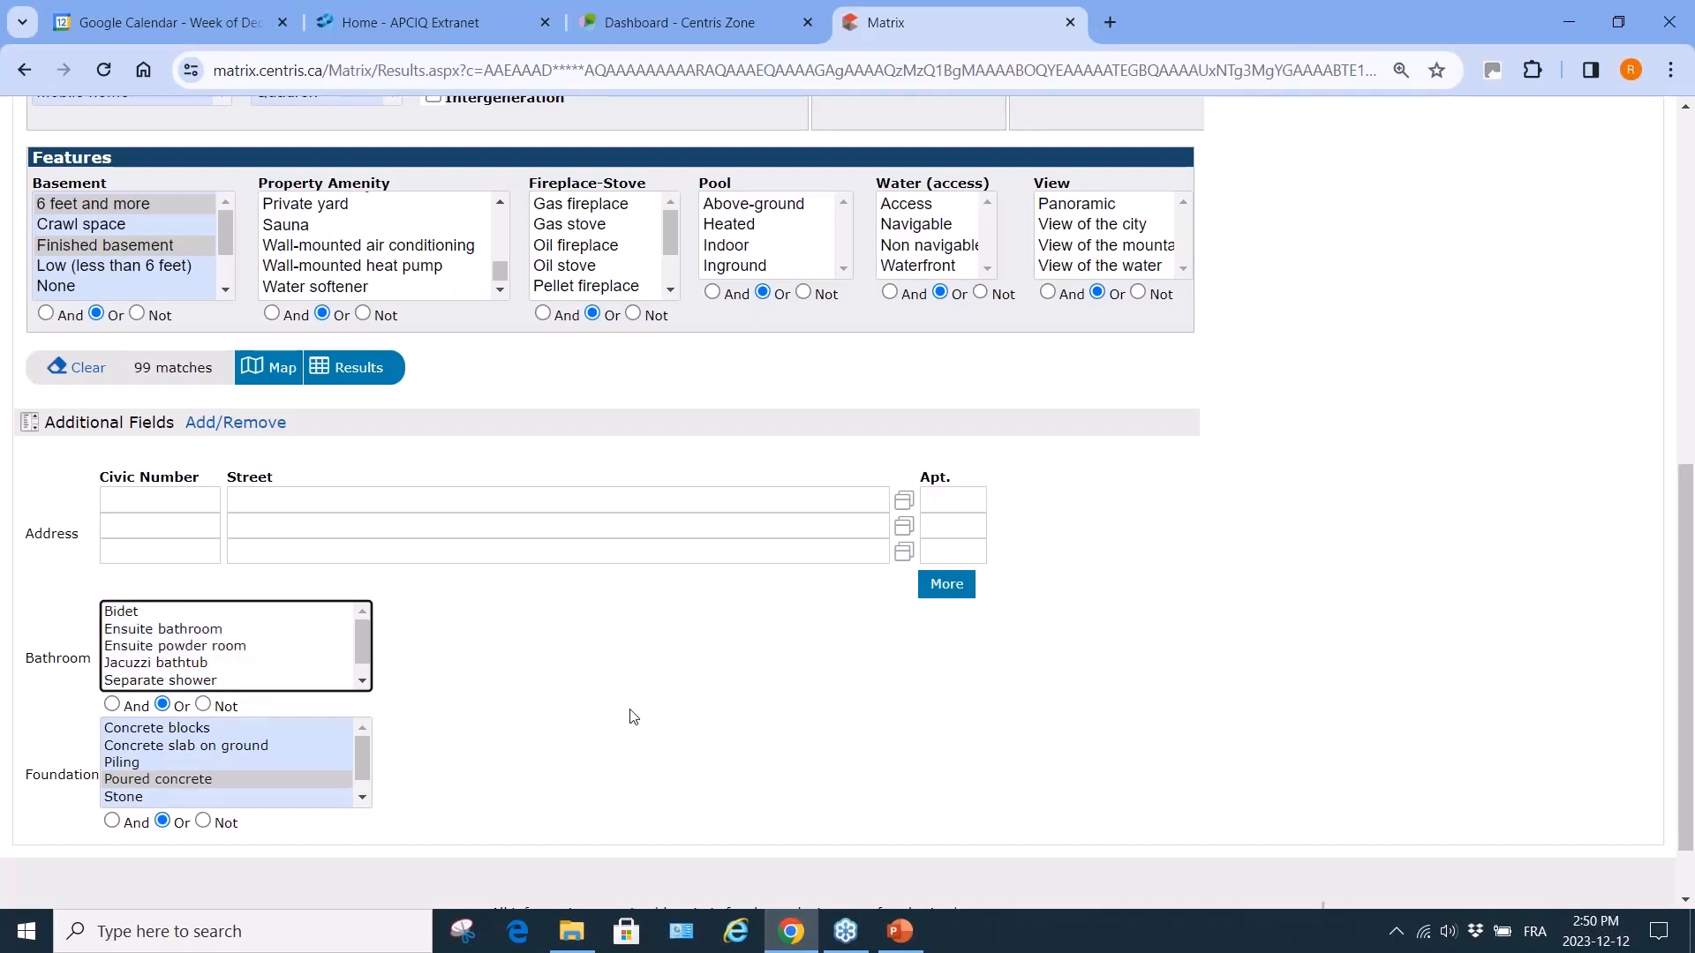
{"action": "scroll", "coordinate": [634, 716], "scroll_direction": "up", "scroll_amount": 3}
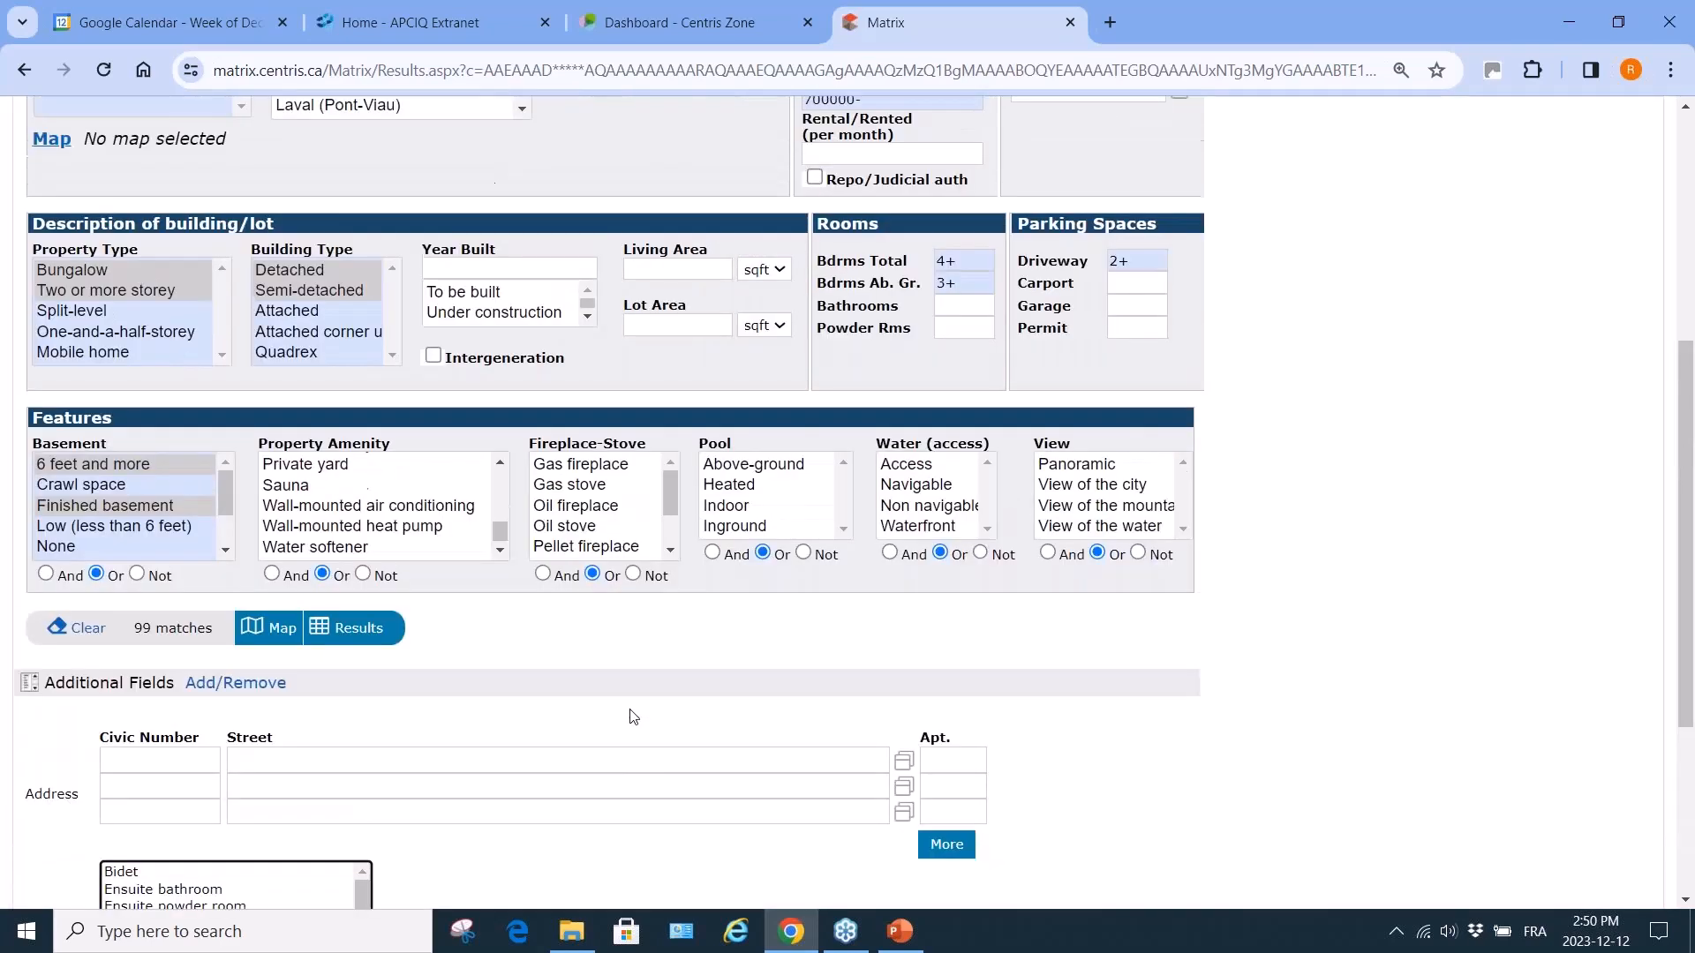
{"action": "left_click", "coordinate": [361, 635]}
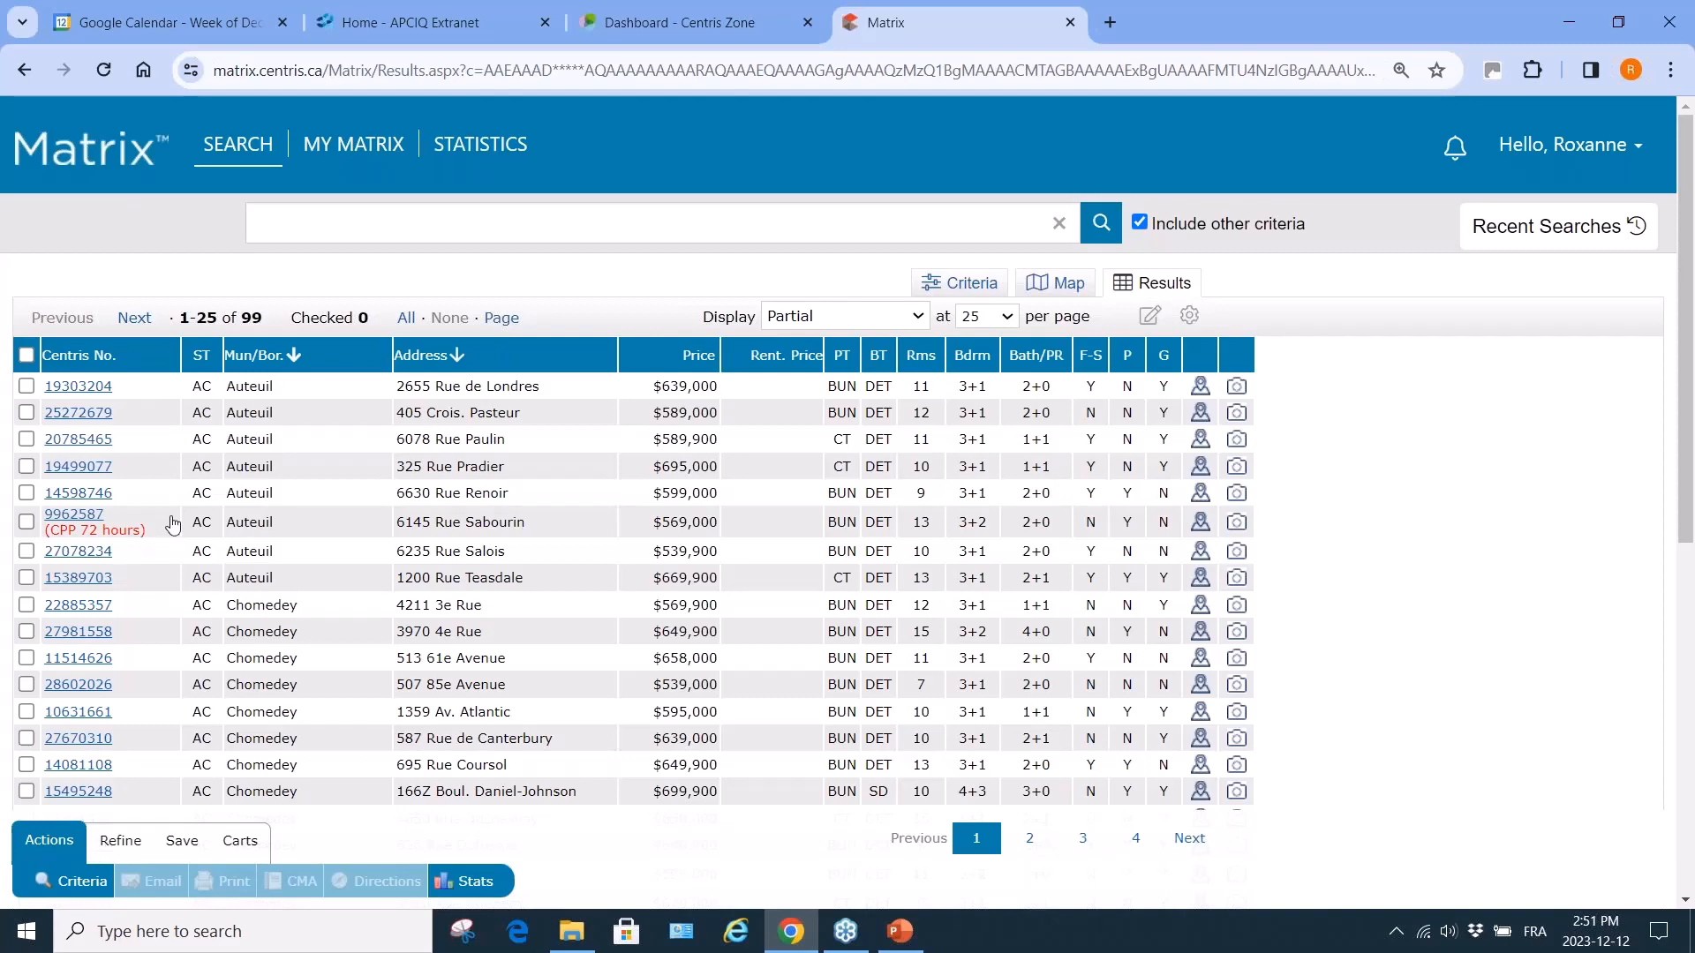
{"action": "scroll", "coordinate": [172, 526], "scroll_direction": "down", "scroll_amount": 2}
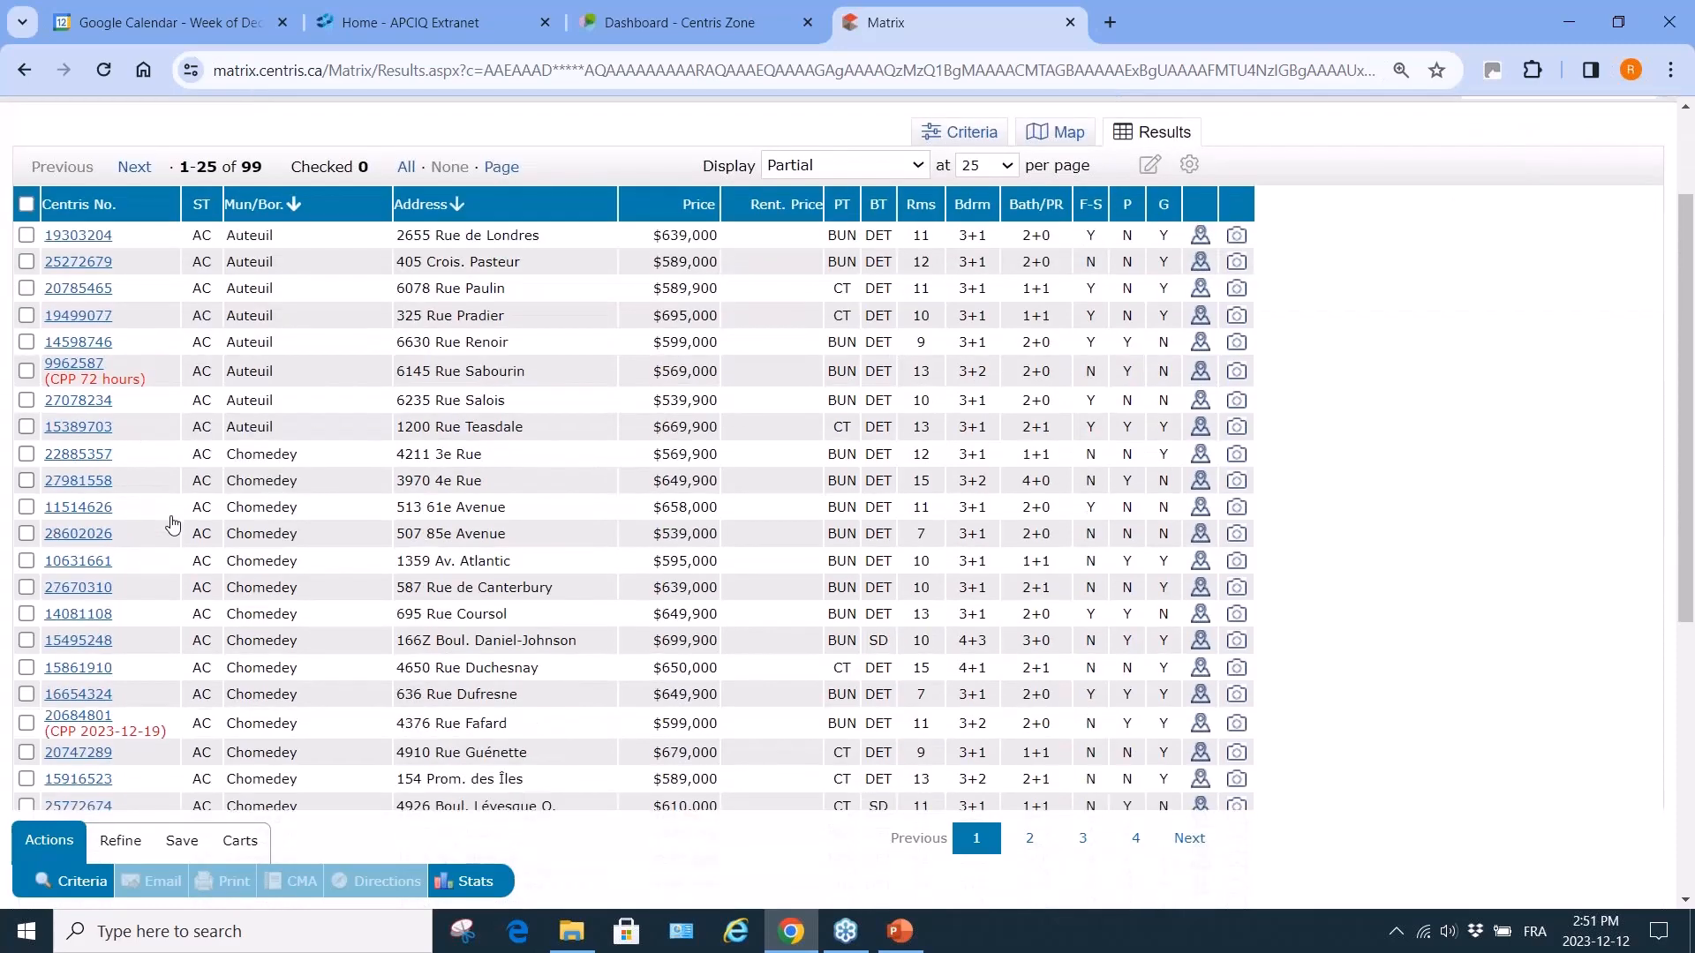
{"action": "scroll", "coordinate": [172, 525], "scroll_direction": "down", "scroll_amount": 3}
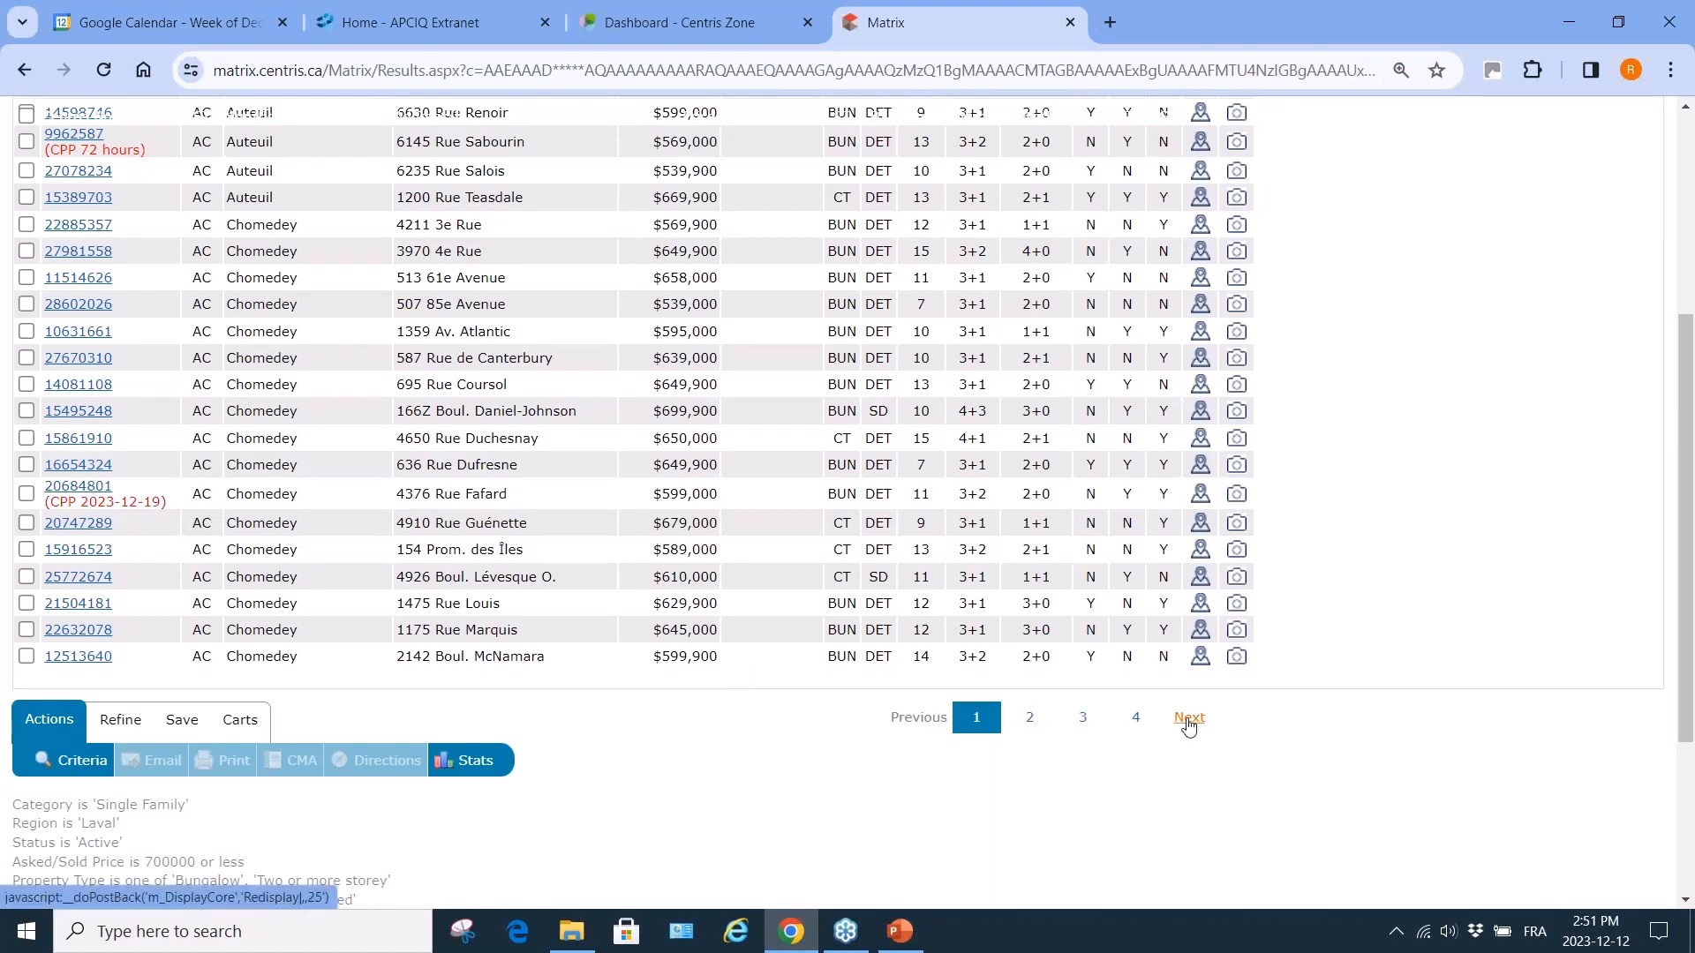
{"action": "left_click", "coordinate": [1188, 719]}
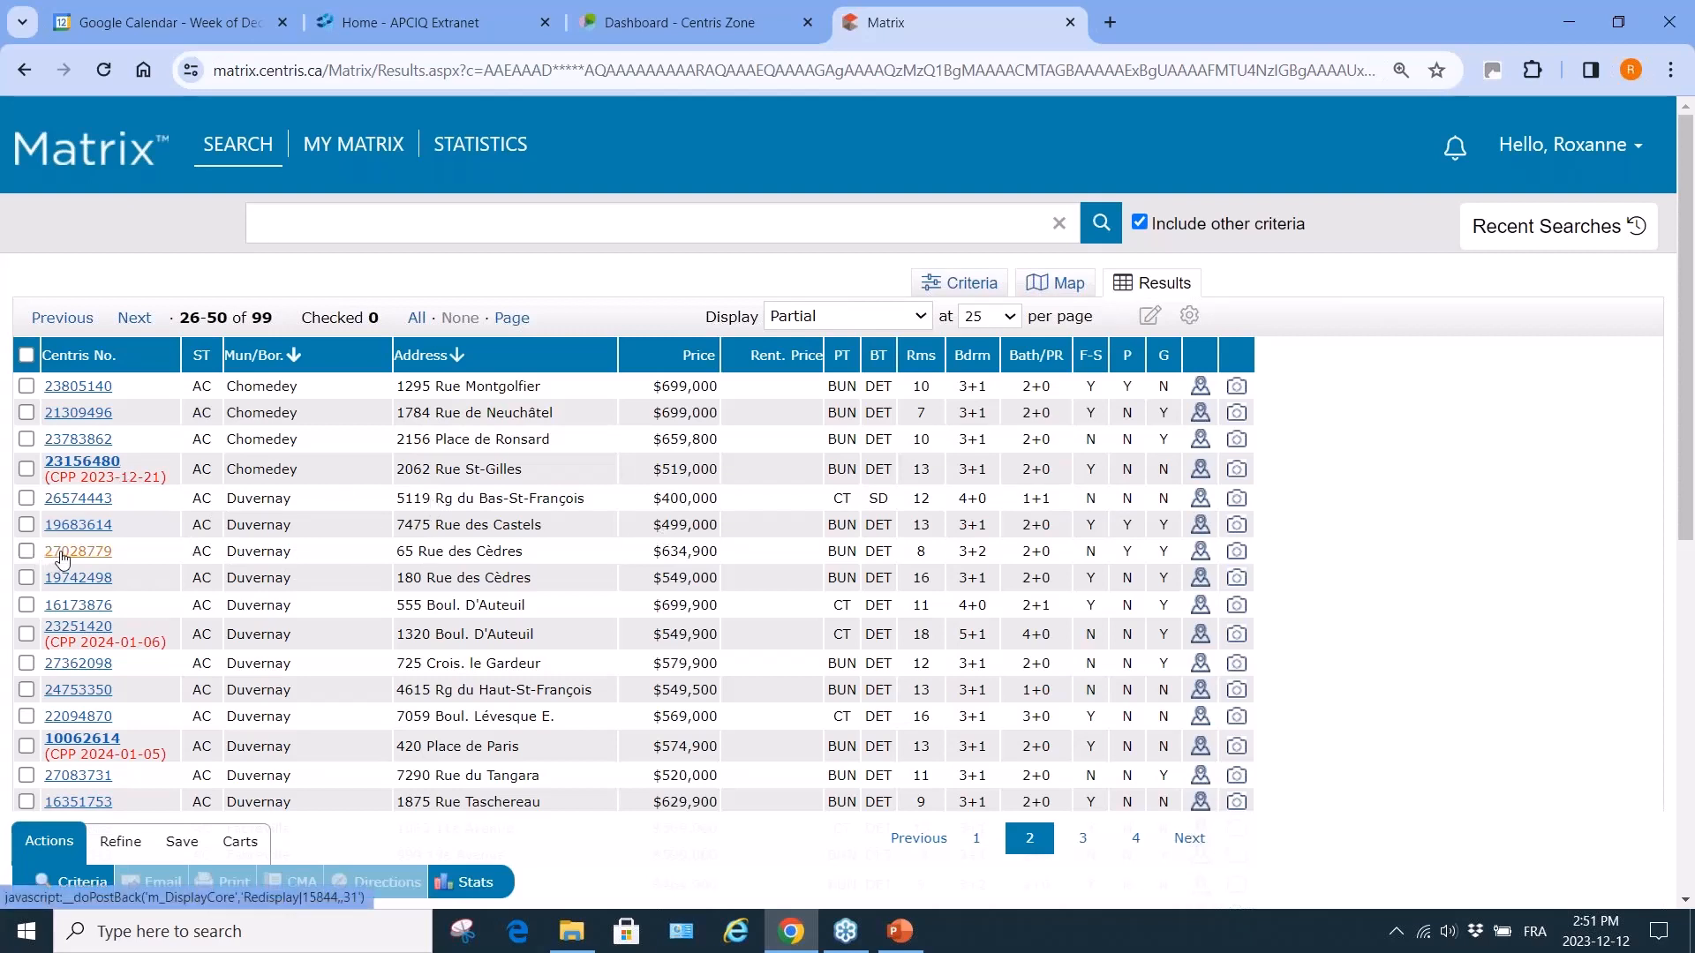
{"action": "left_click", "coordinate": [62, 554]}
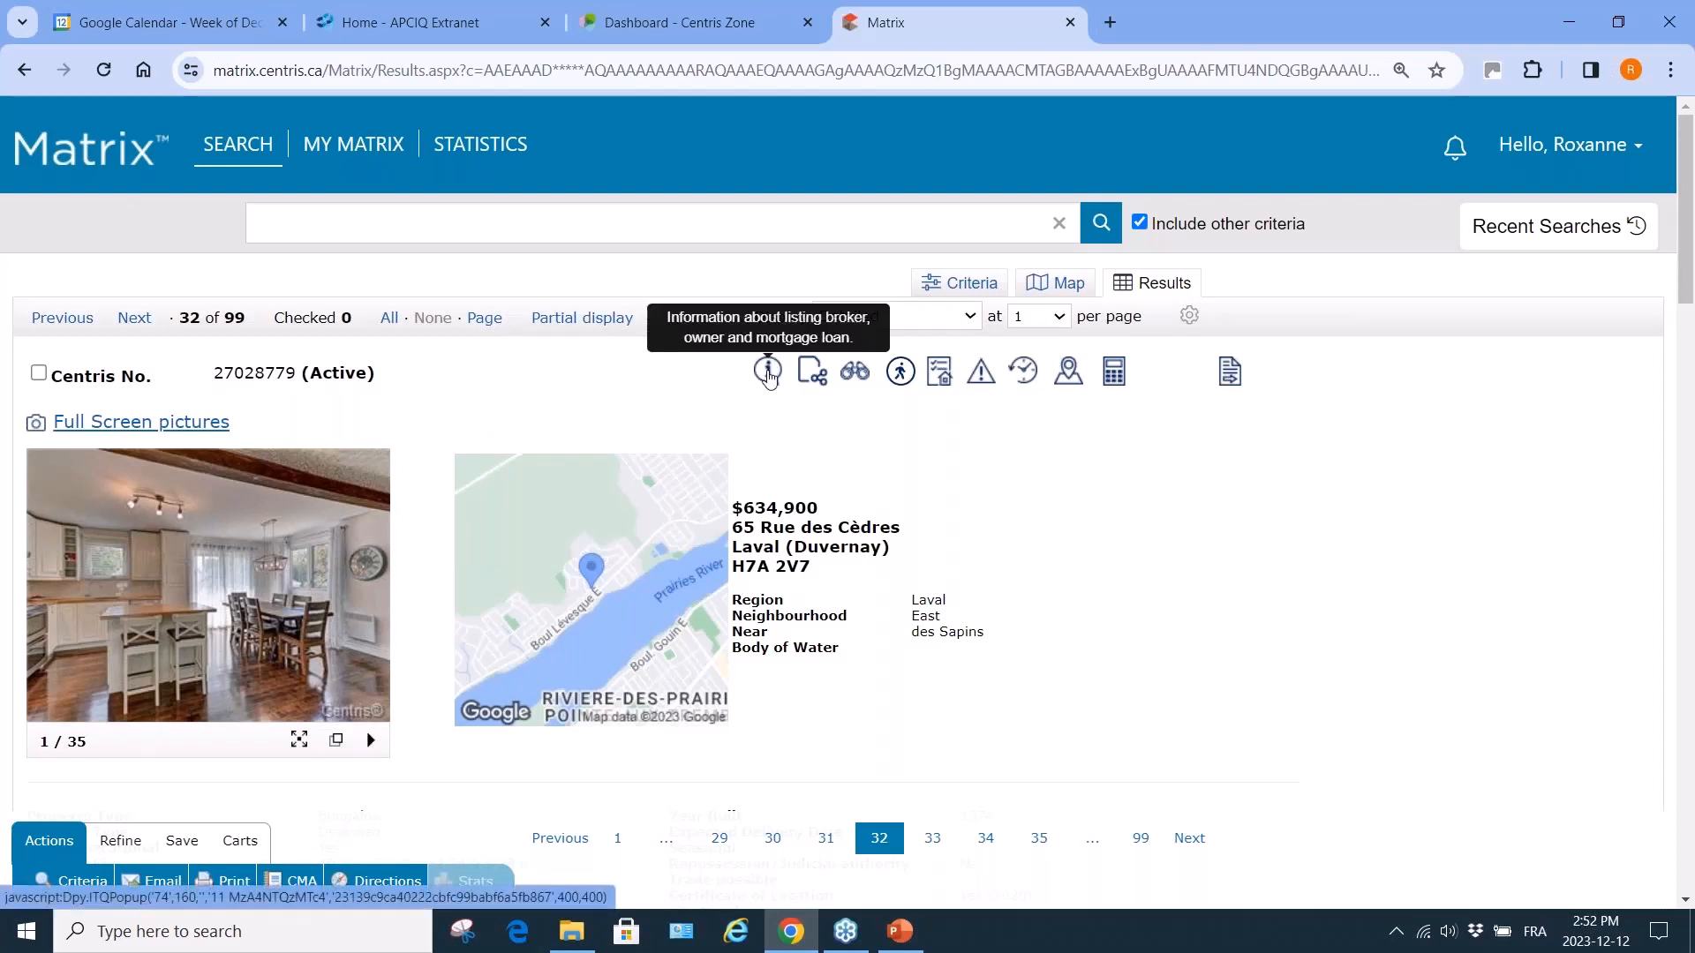
{"action": "left_click", "coordinate": [770, 379]}
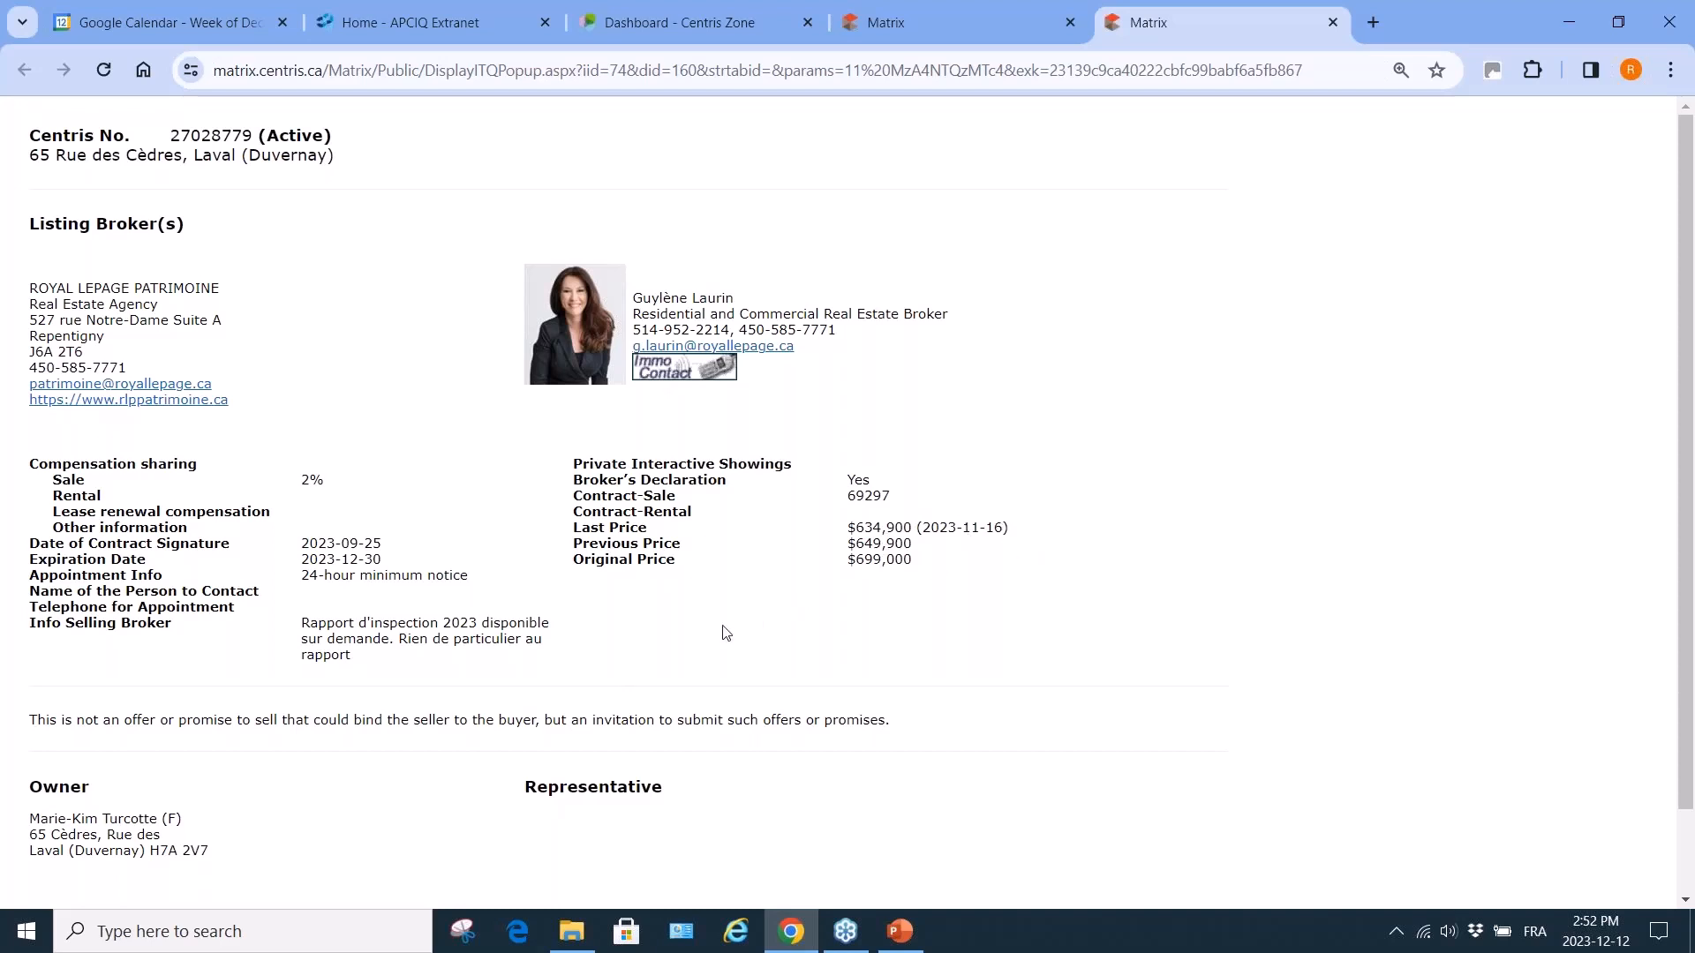
{"action": "scroll", "coordinate": [726, 633], "scroll_direction": "down", "scroll_amount": 1}
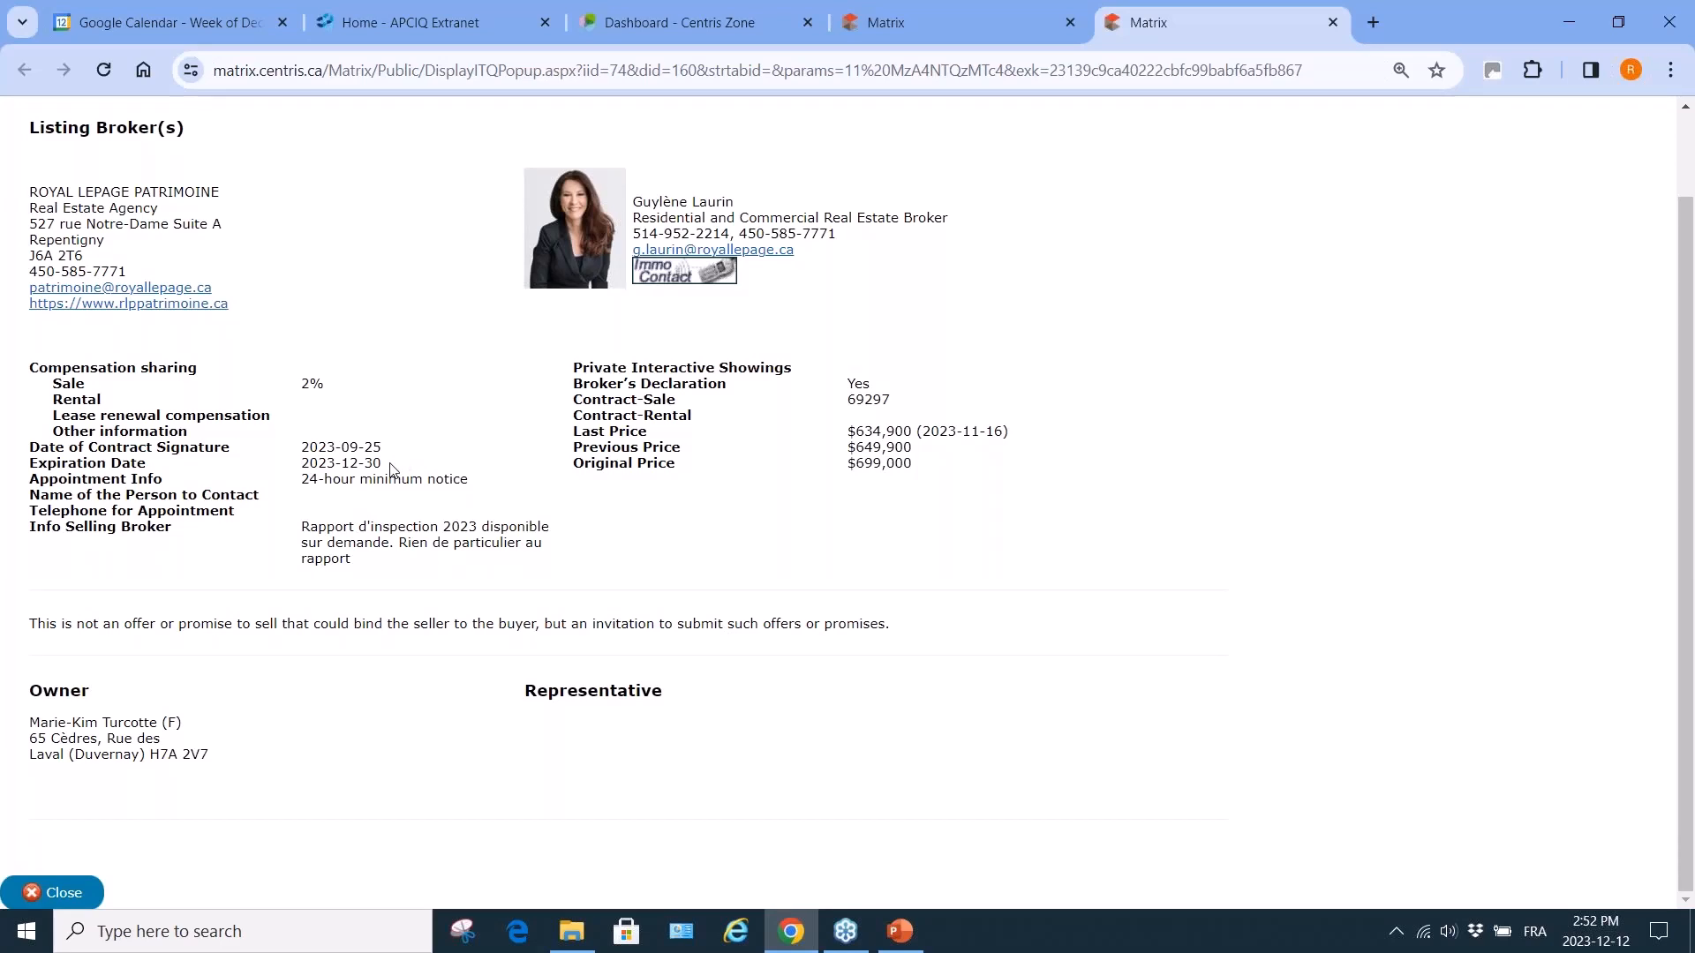
{"action": "scroll", "coordinate": [391, 467], "scroll_direction": "up", "scroll_amount": 1}
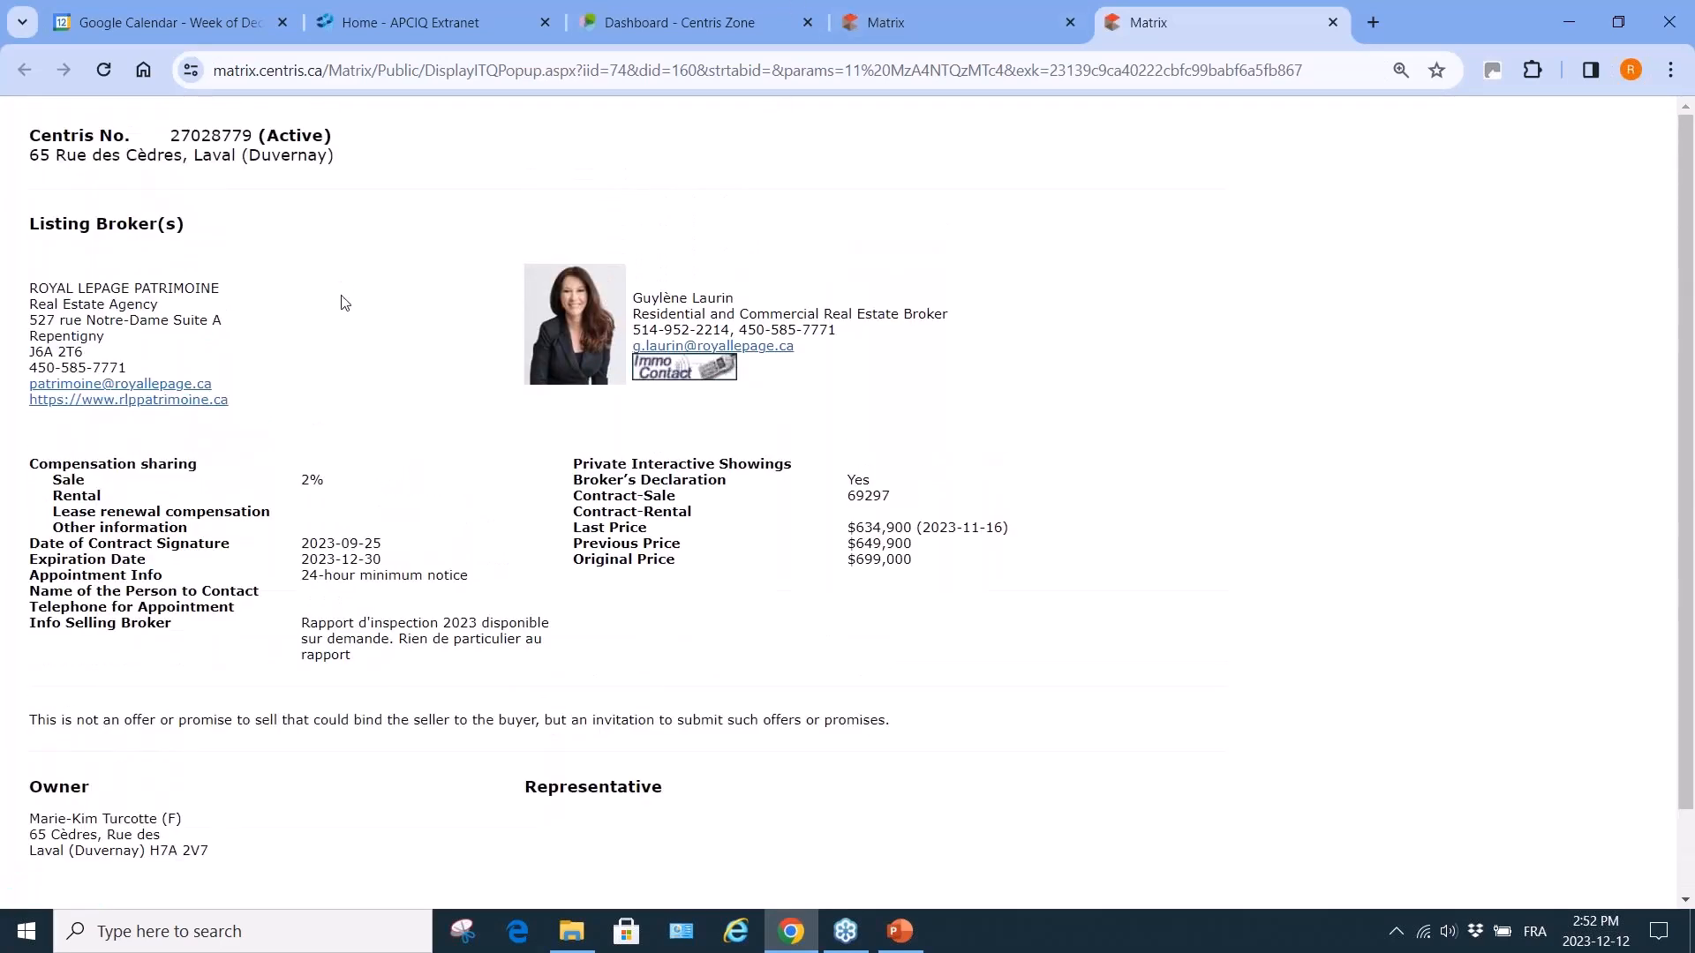
Close the broker tab and scroll the $634,900 listing down to Additional Document(s) and back.
{"action": "left_click", "coordinate": [1333, 23]}
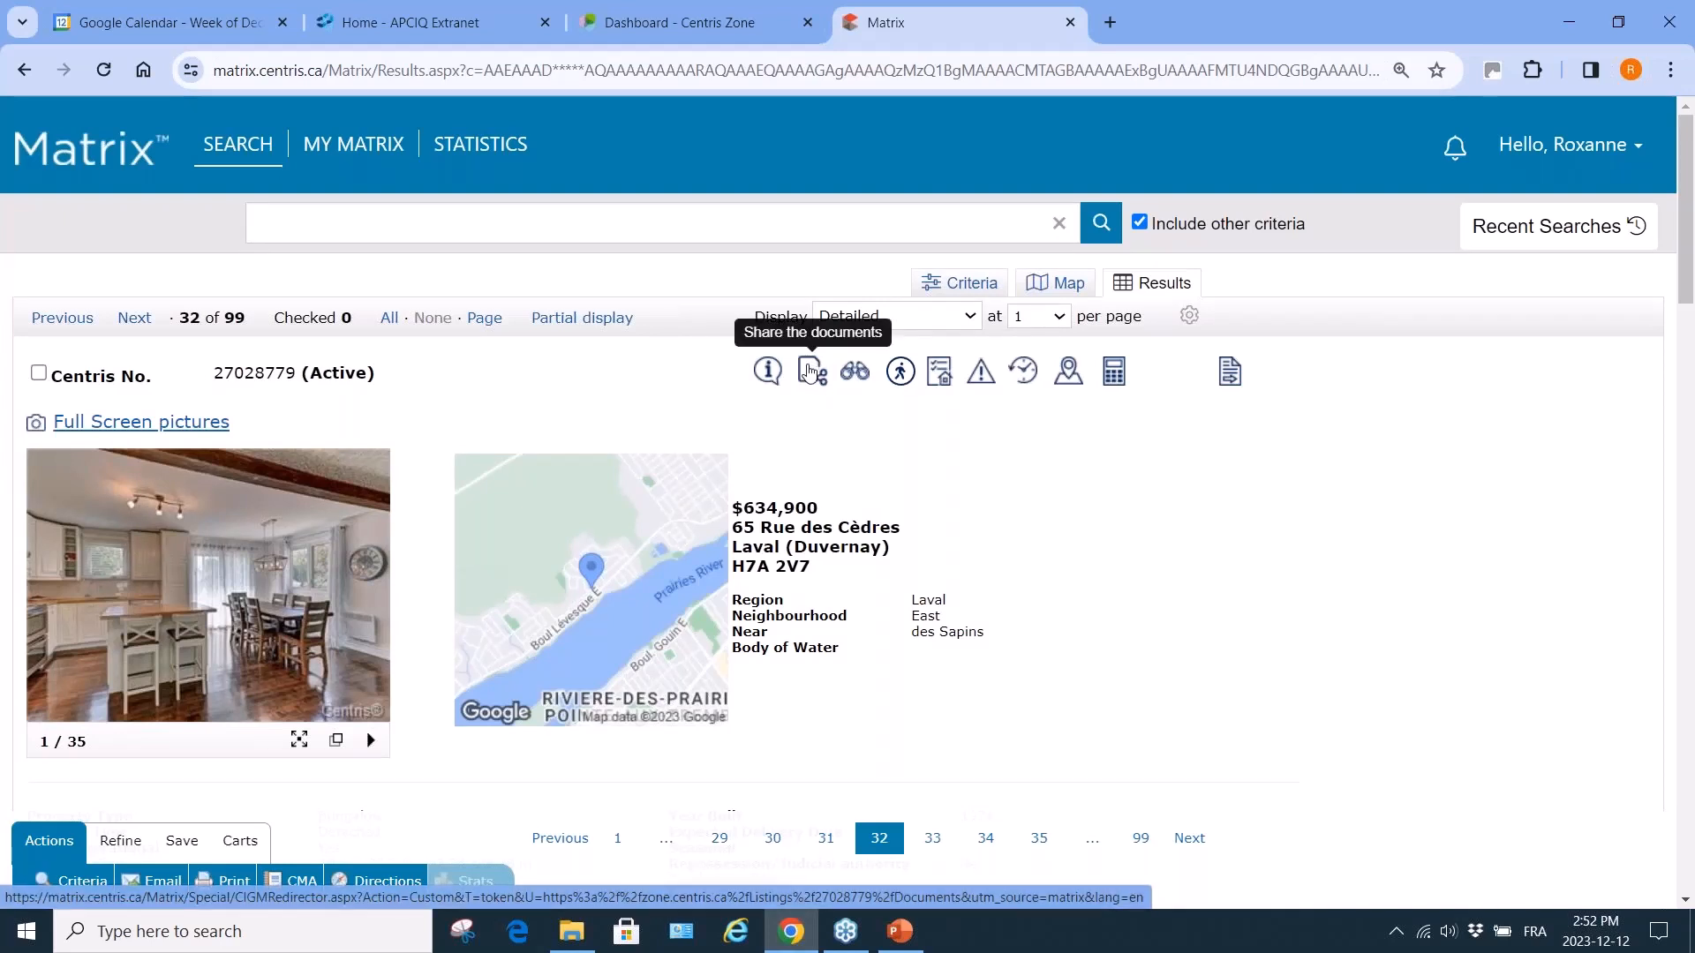
{"action": "scroll", "coordinate": [482, 784], "scroll_direction": "down", "scroll_amount": 2}
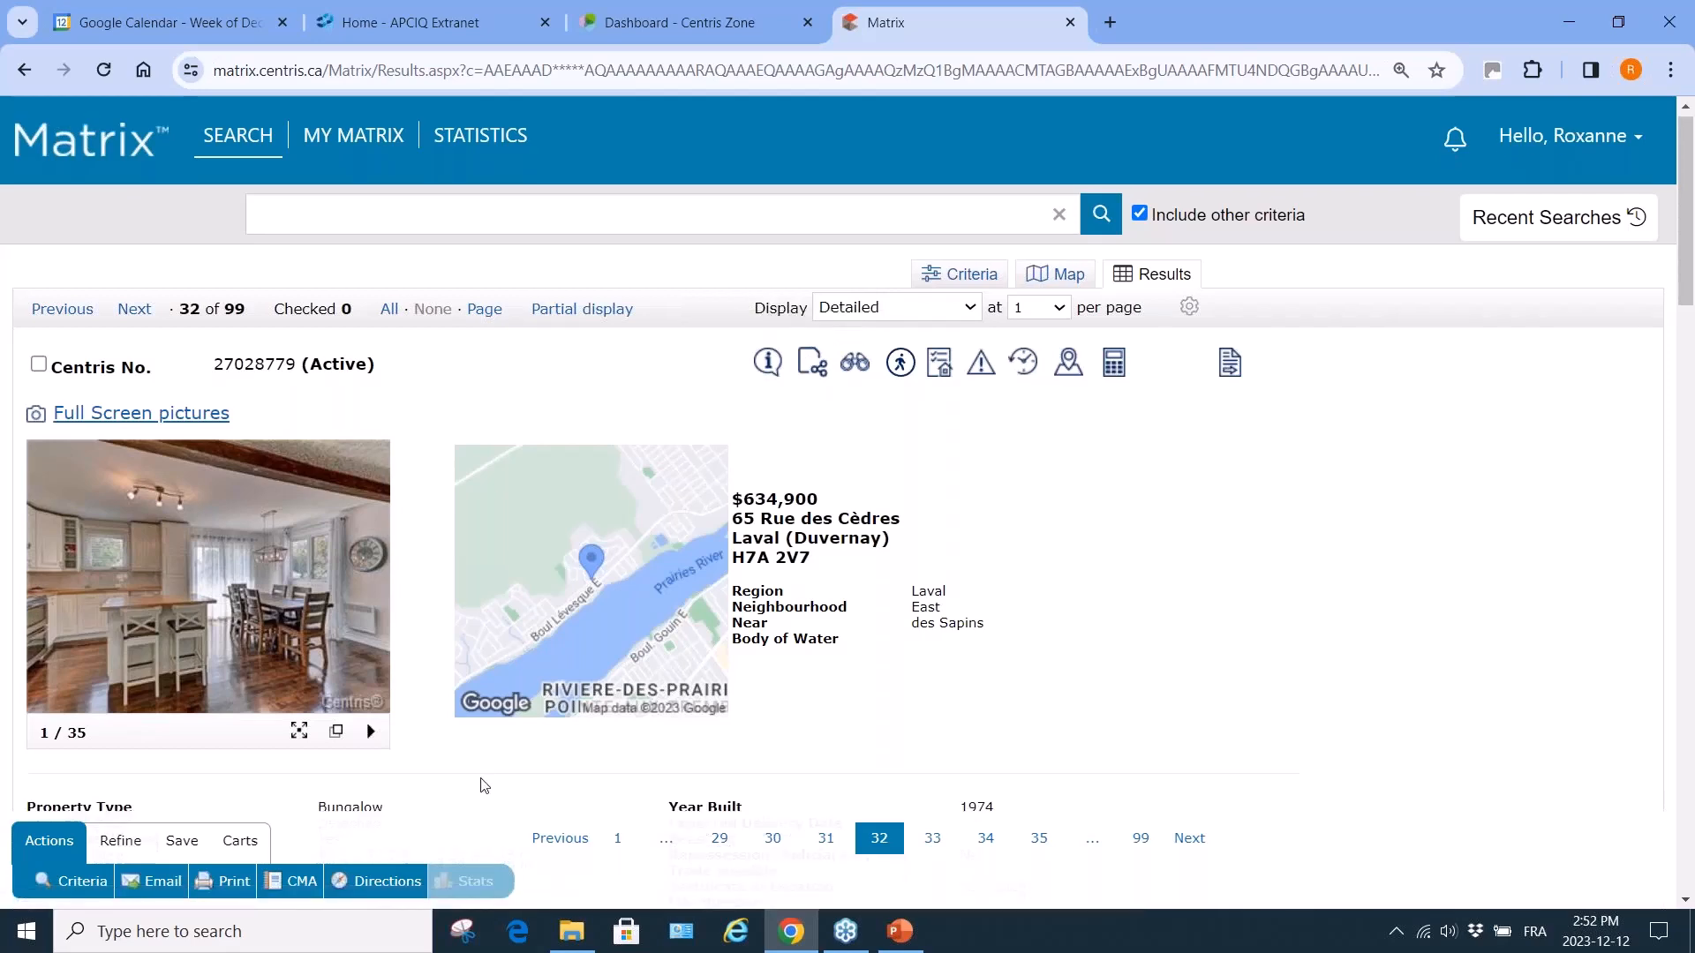
{"action": "scroll", "coordinate": [482, 783], "scroll_direction": "down", "scroll_amount": 15}
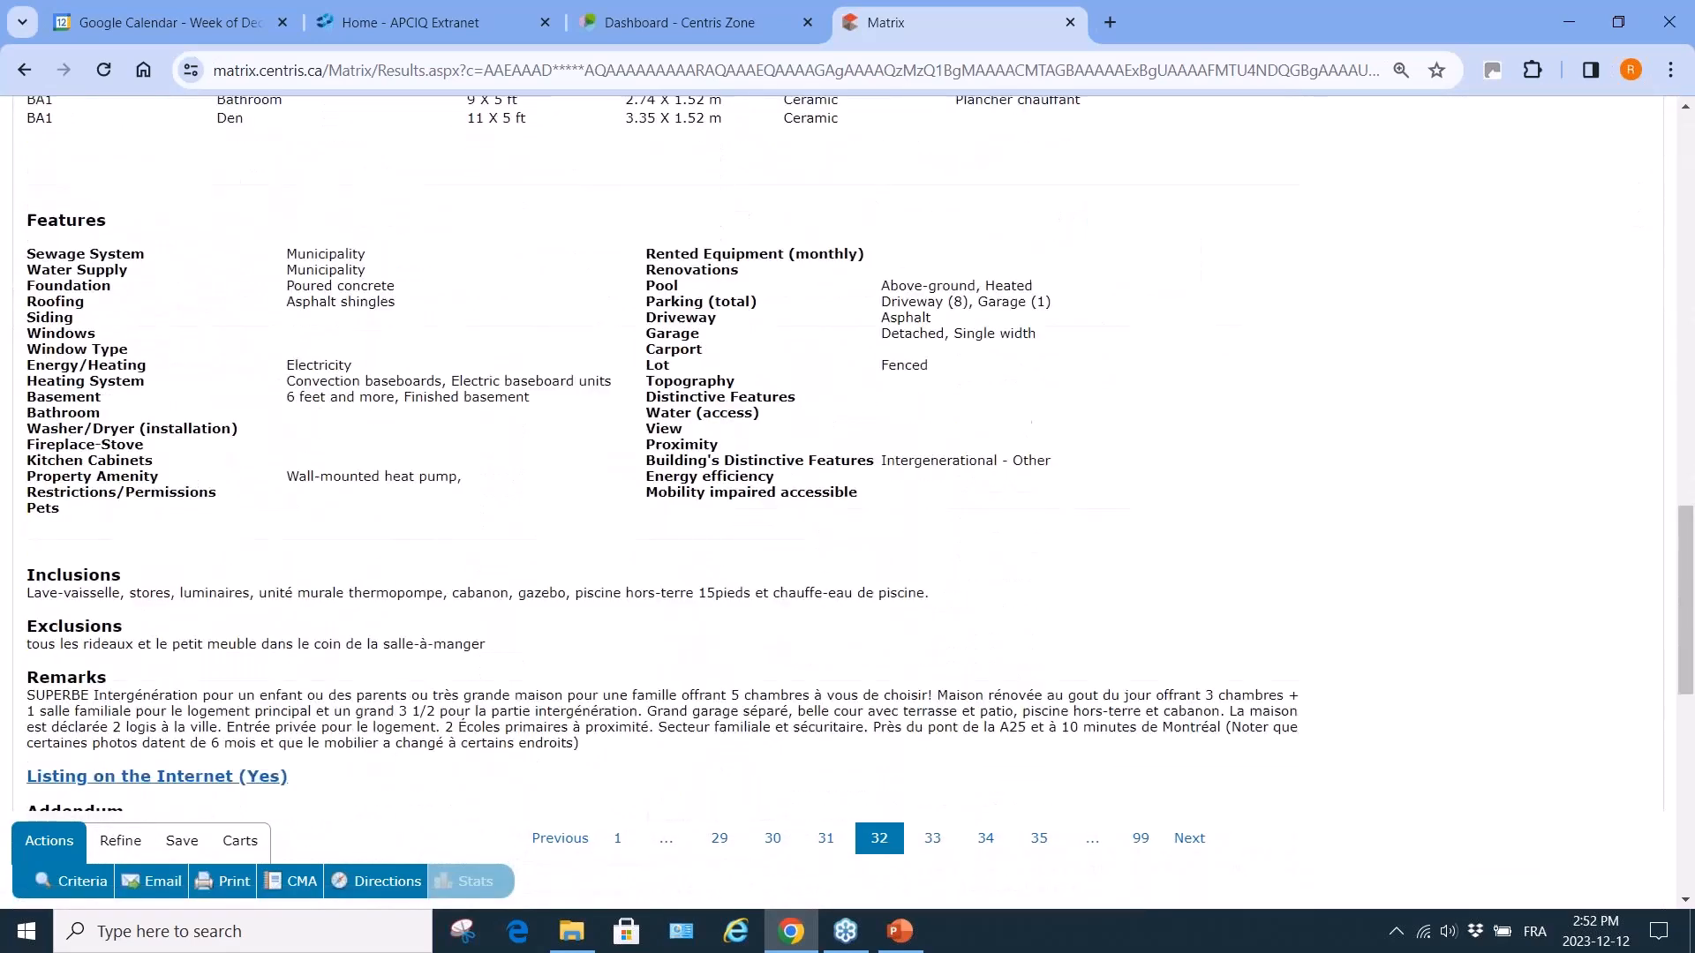
{"action": "scroll", "coordinate": [482, 784], "scroll_direction": "down", "scroll_amount": 5}
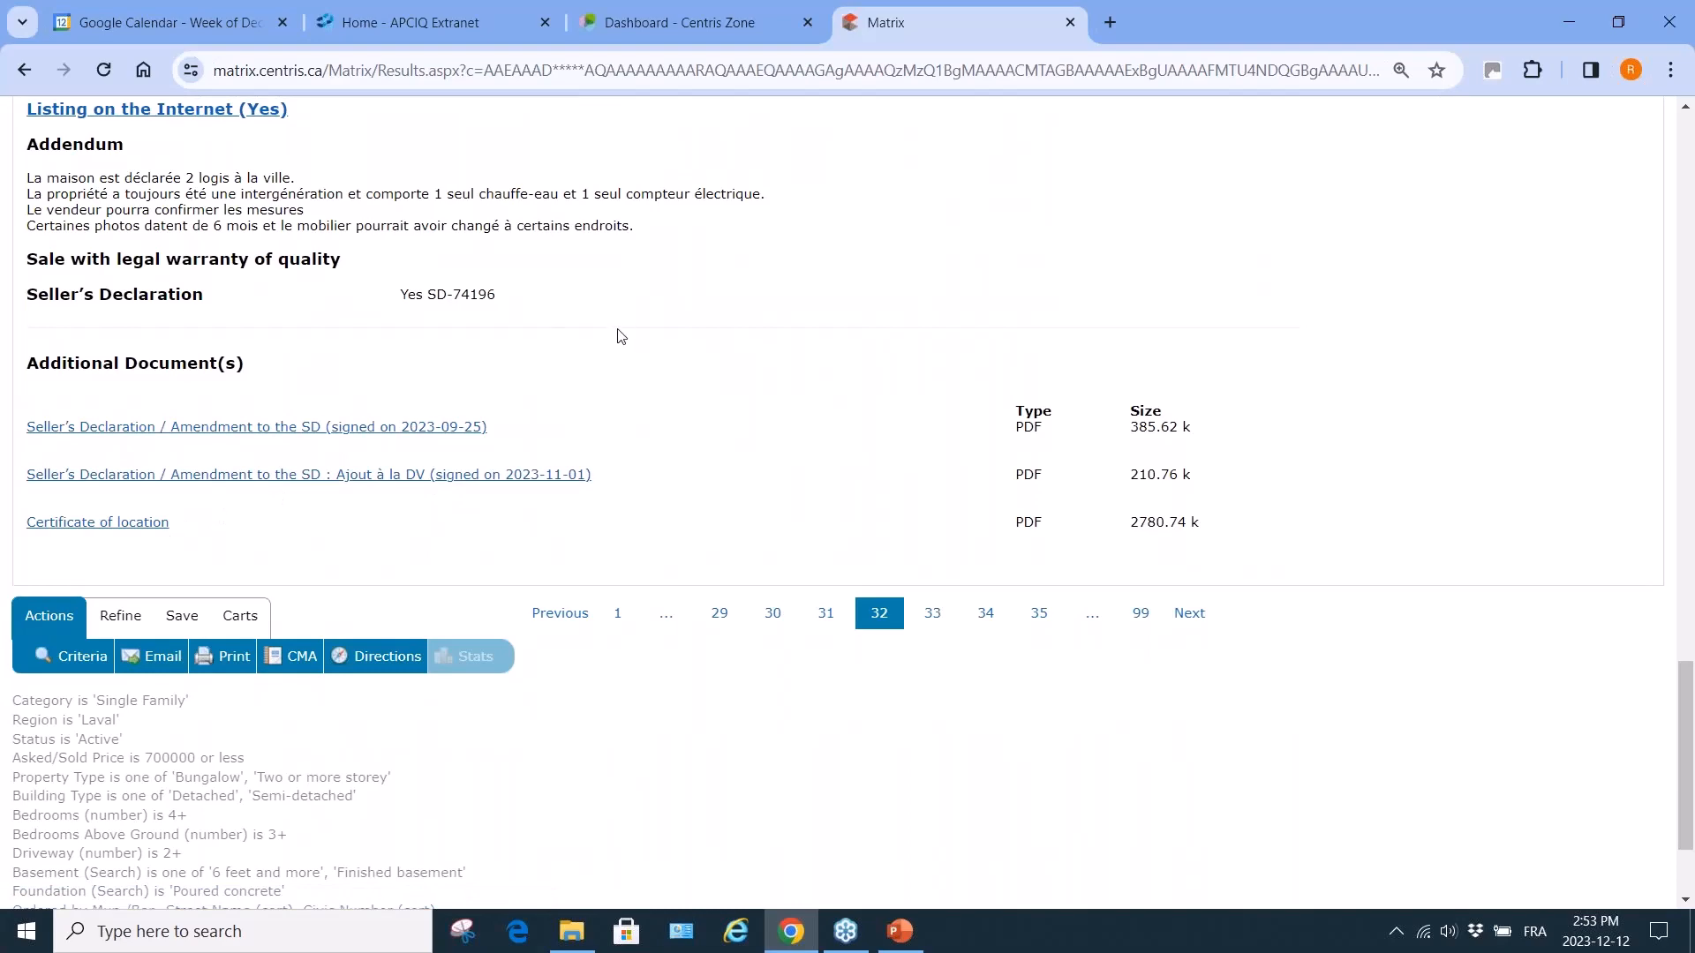
{"action": "scroll", "coordinate": [620, 332], "scroll_direction": "up", "scroll_amount": 20}
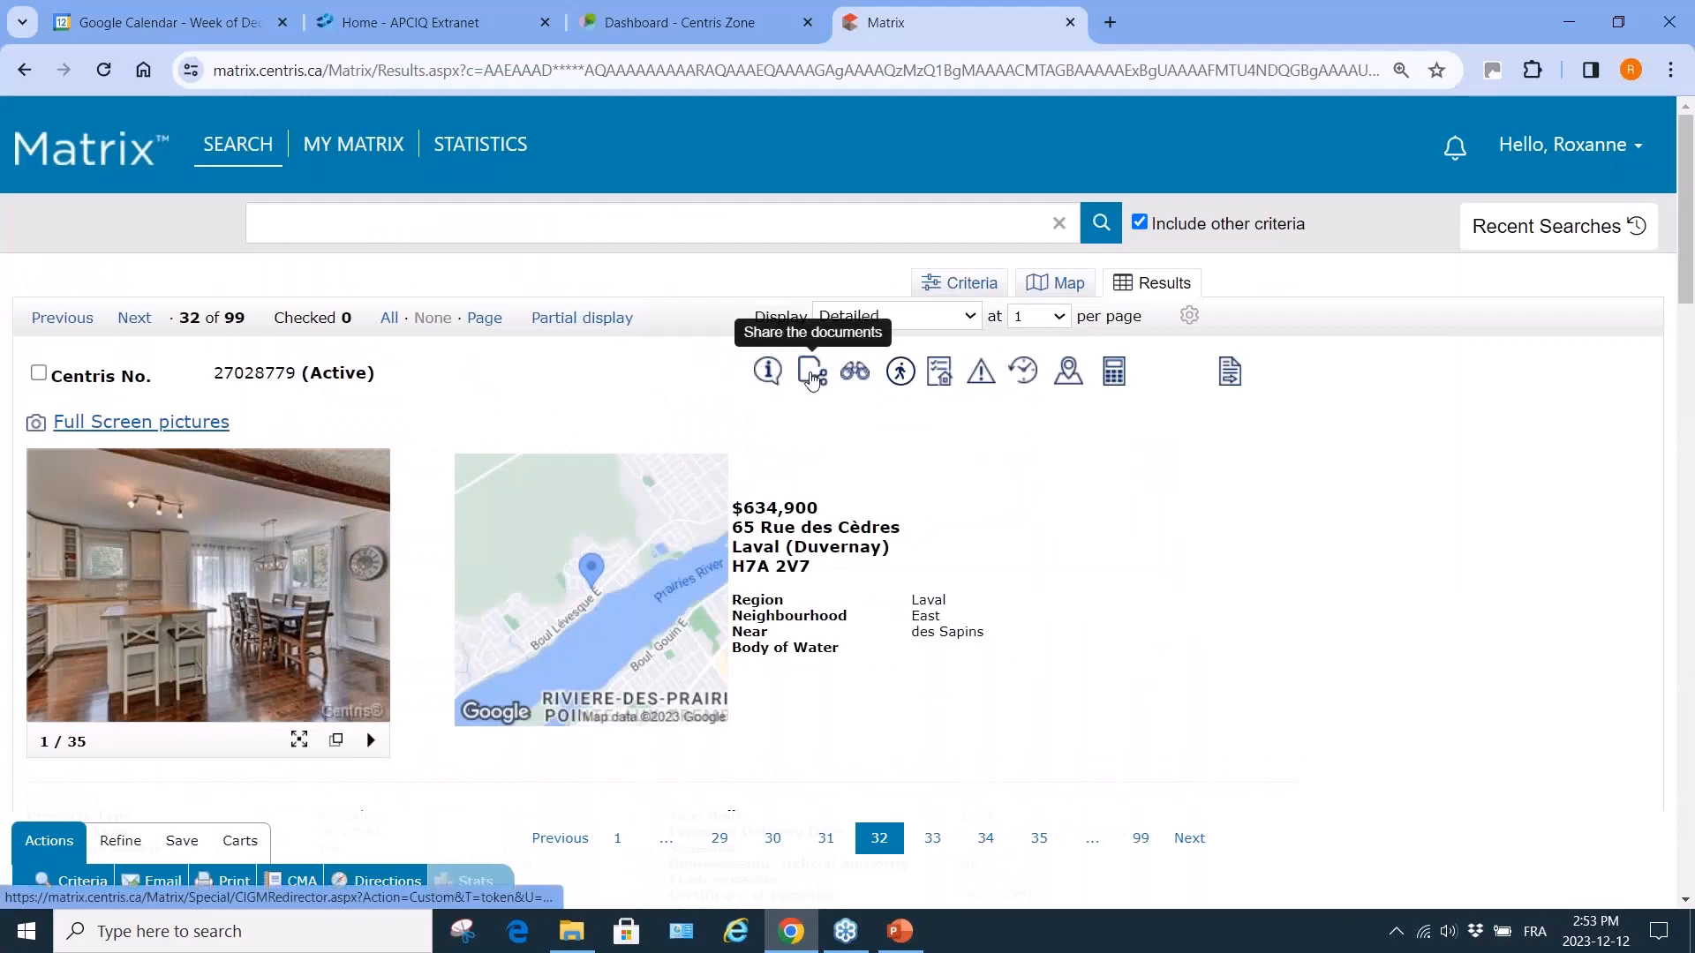
Open the listing's documents and select all four: Detailed sheet, both declarations, Certificate of location.
{"action": "left_click", "coordinate": [810, 375]}
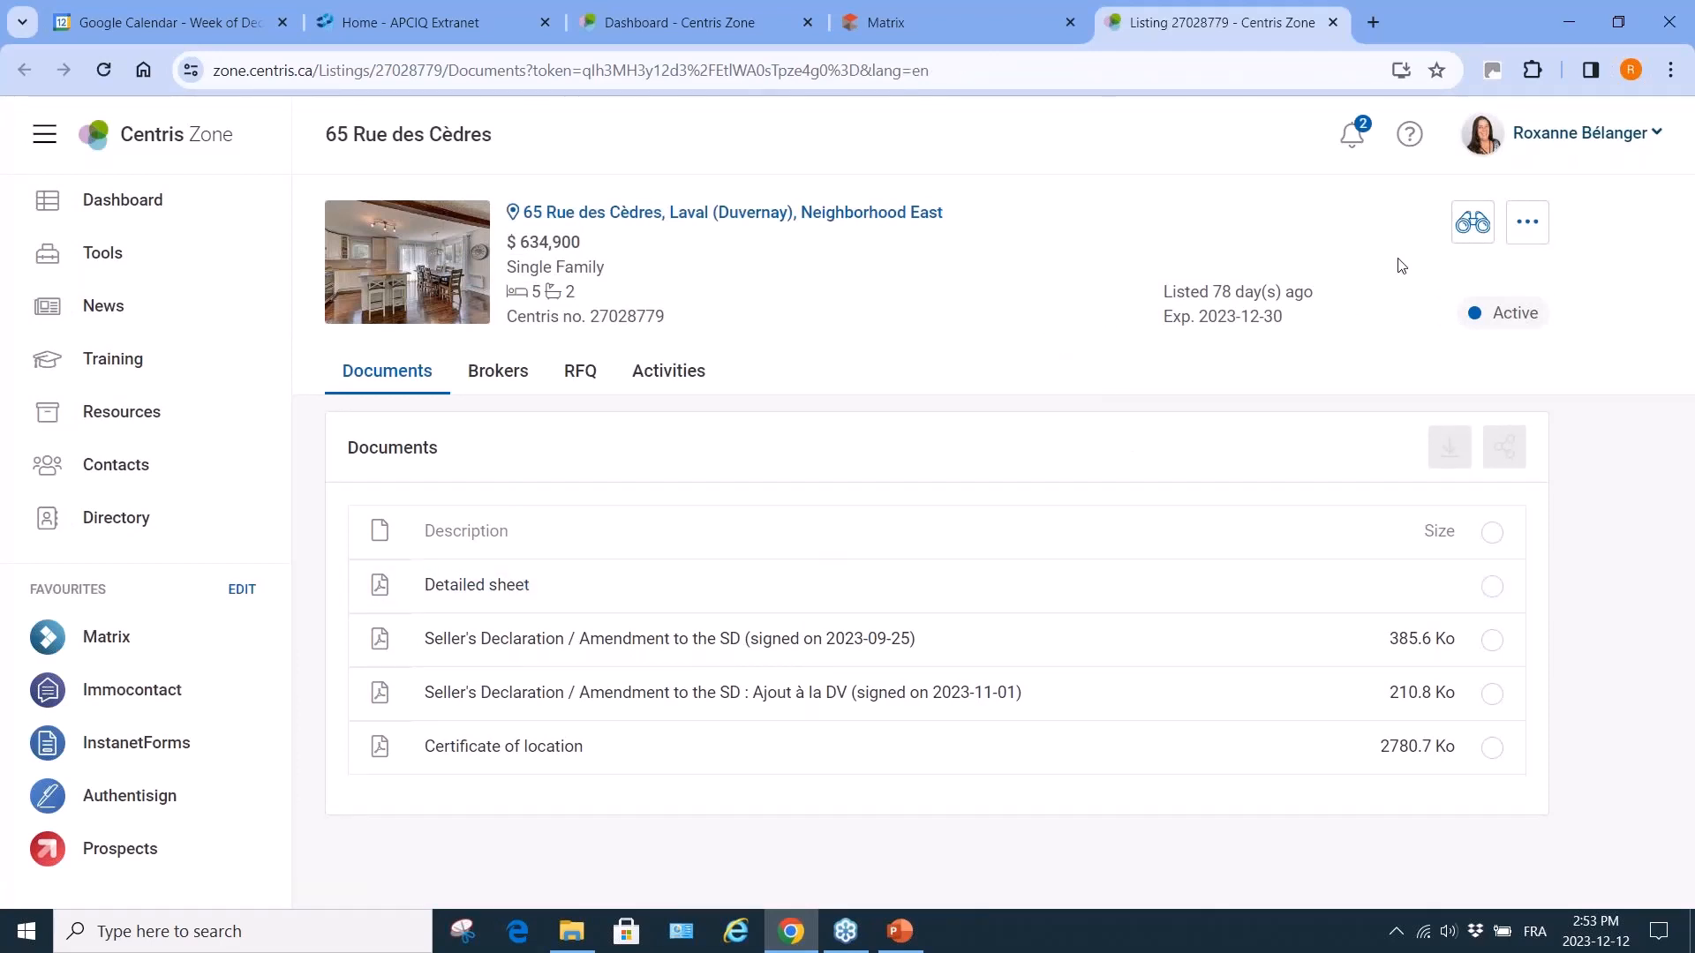
{"action": "left_click", "coordinate": [1493, 589]}
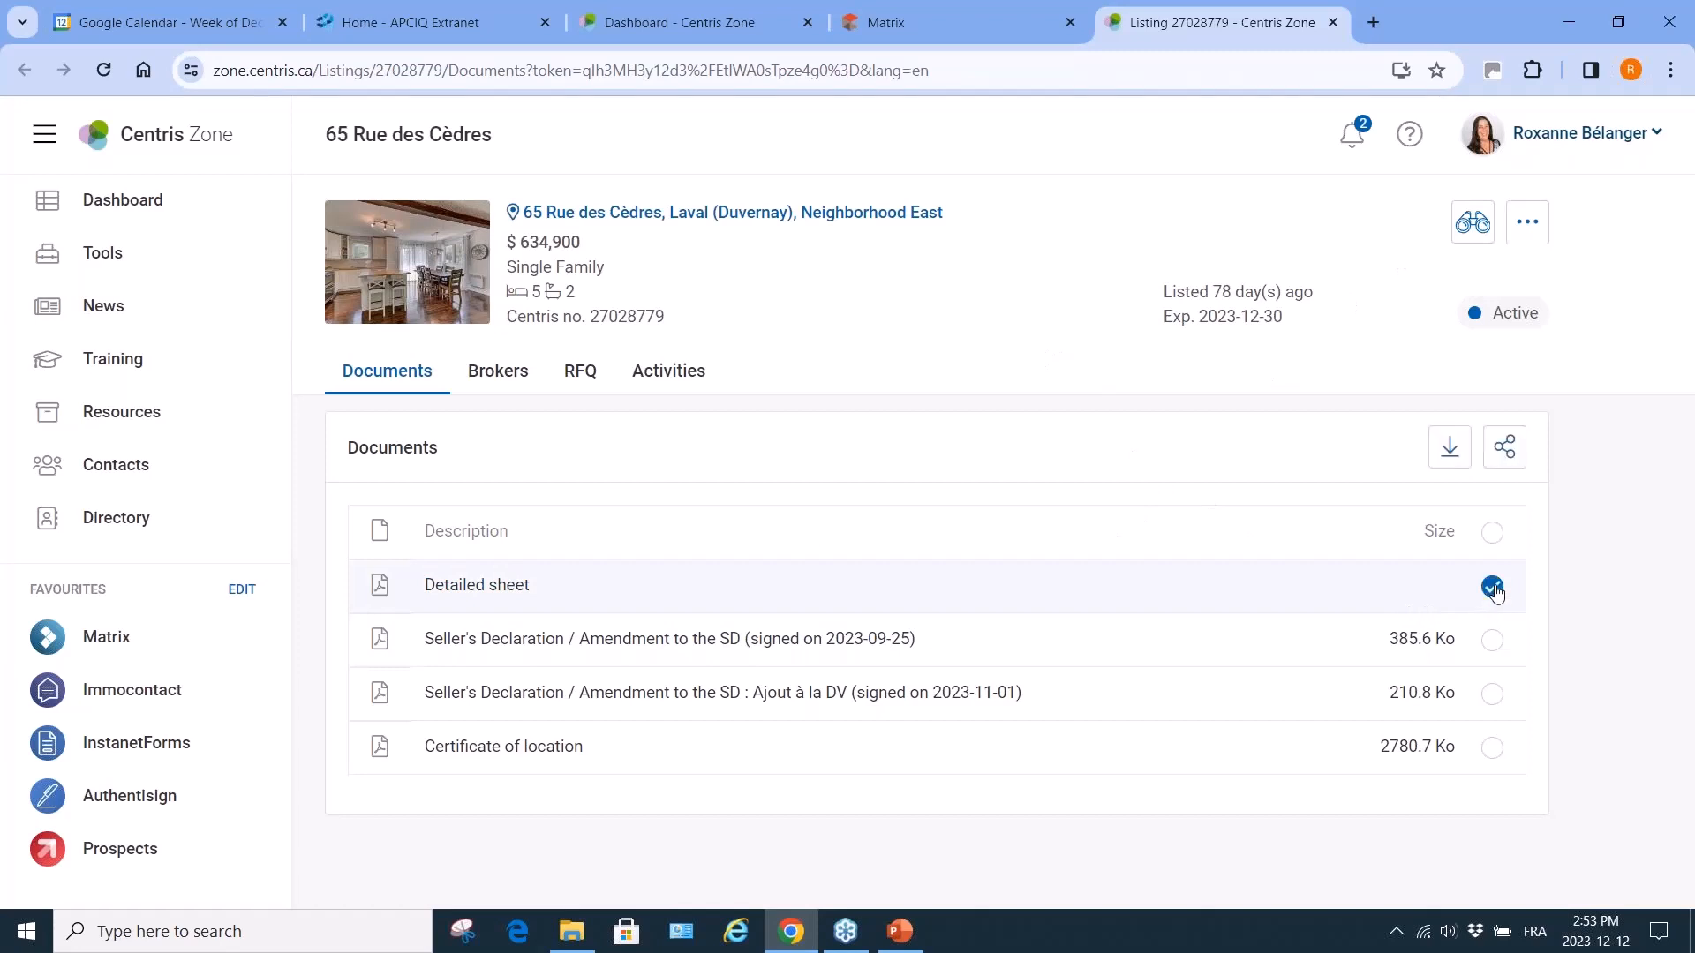
{"action": "left_click", "coordinate": [1494, 642]}
{"action": "left_click", "coordinate": [1493, 692]}
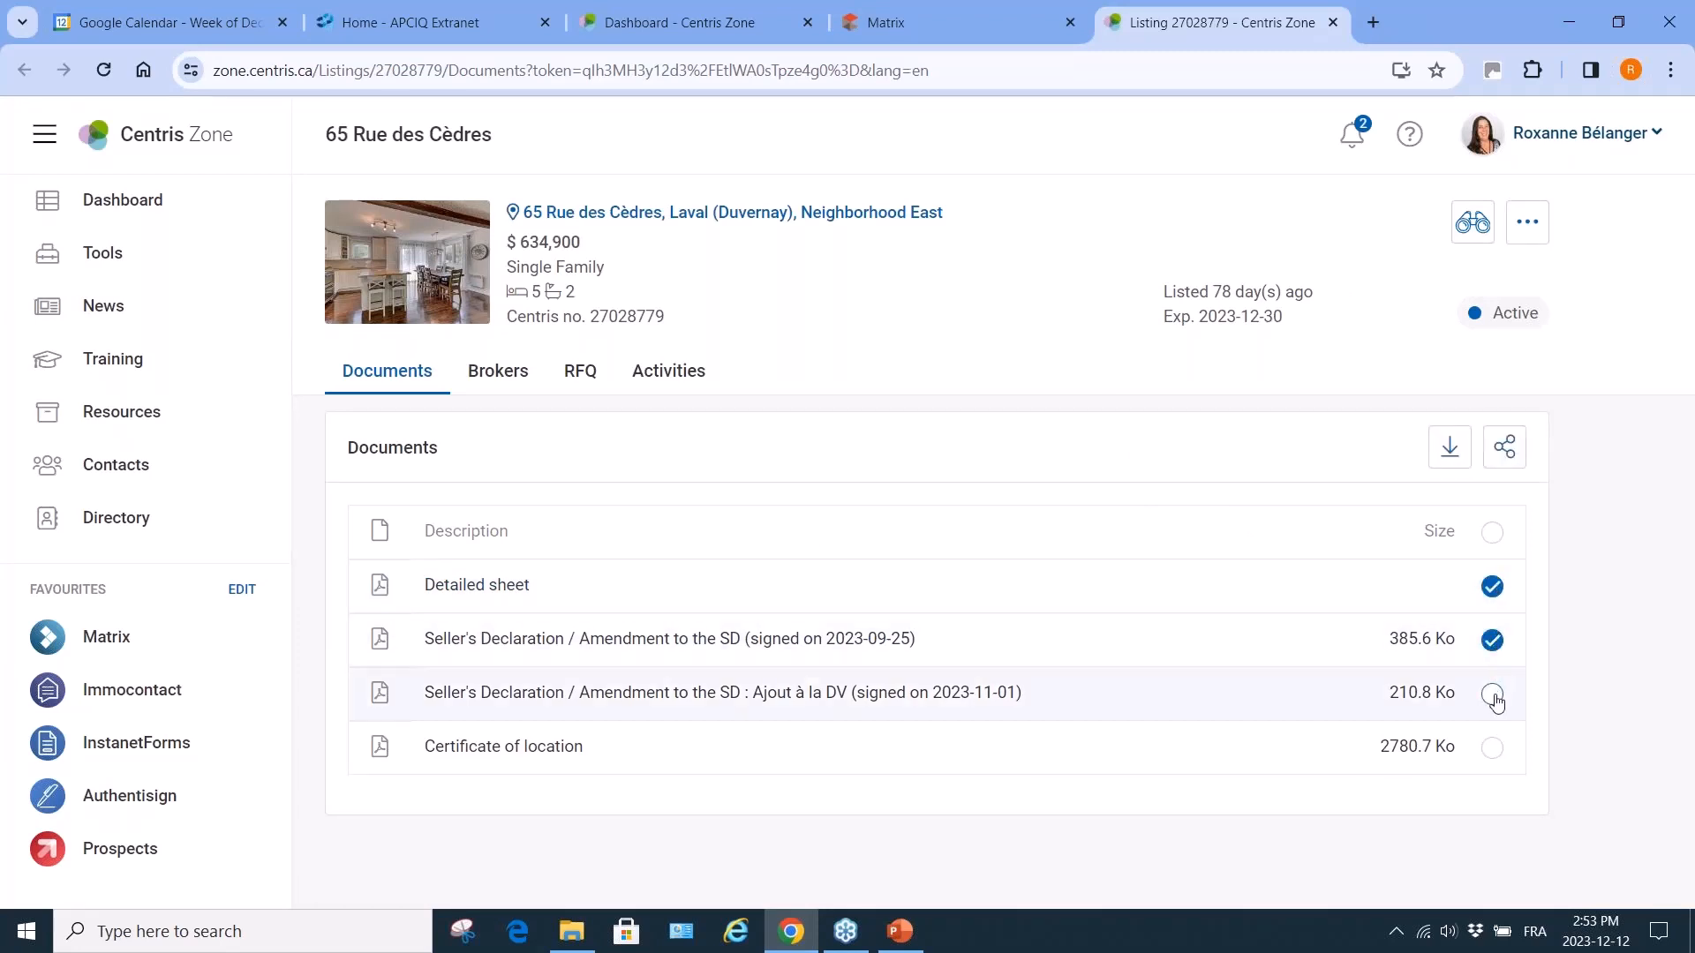
{"action": "left_click", "coordinate": [1494, 748]}
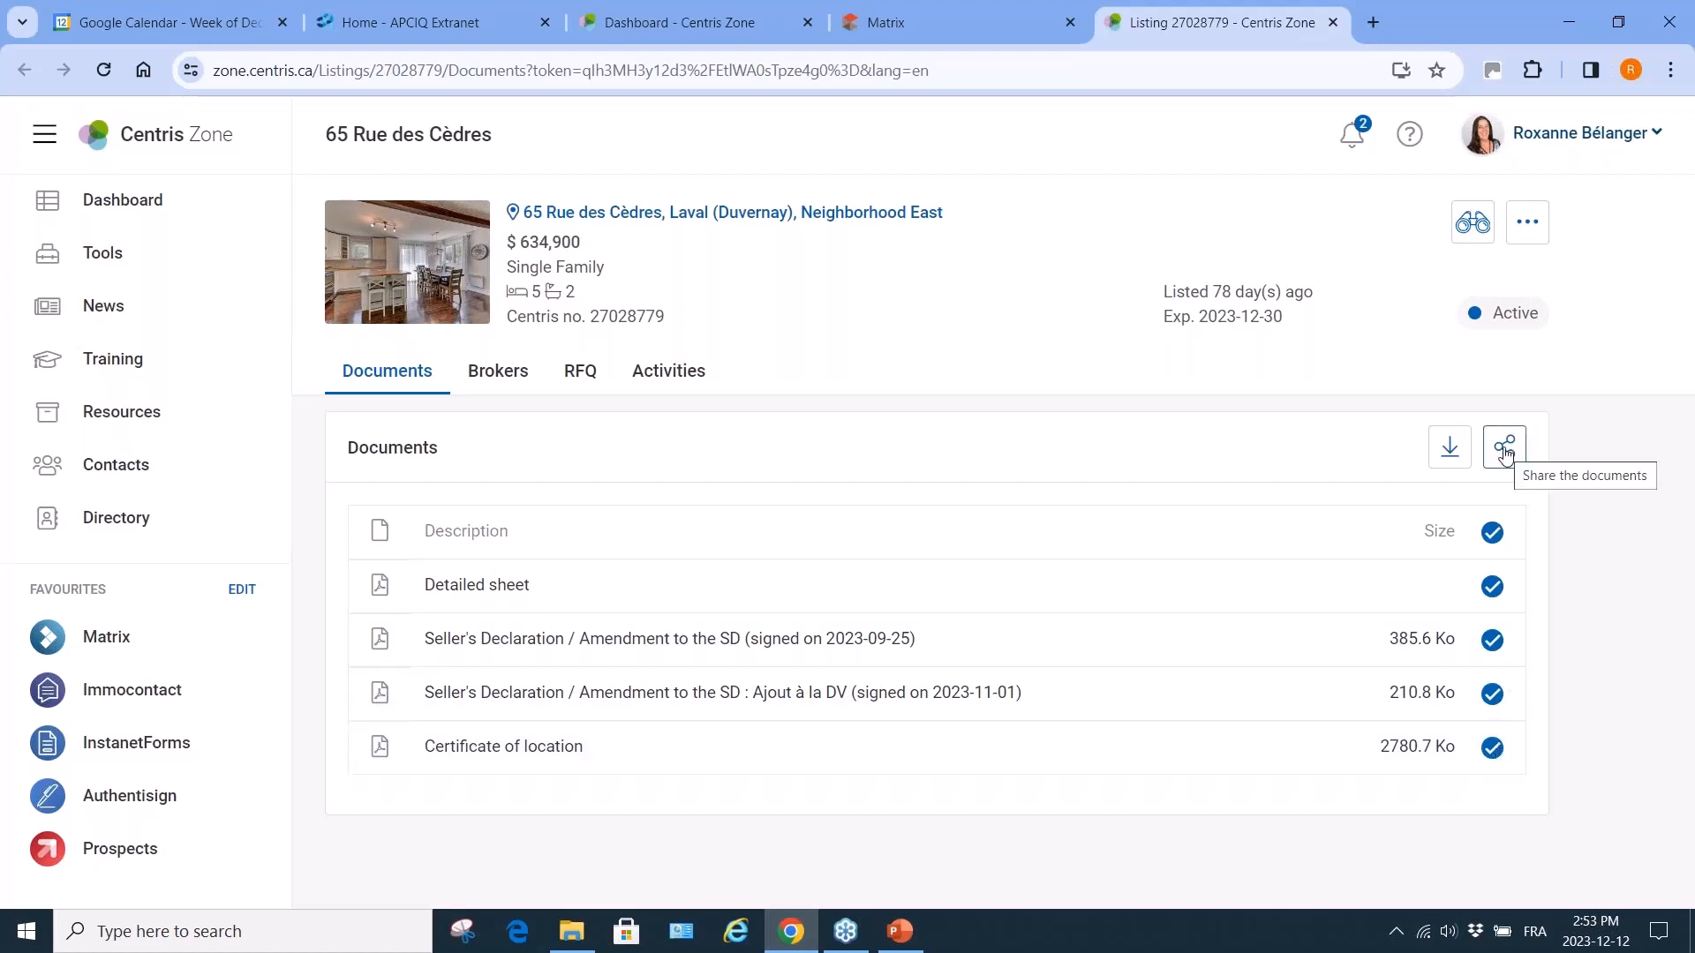
Set sharing to Metric units and English correspondence, then close without sending.
{"action": "left_click", "coordinate": [1505, 450]}
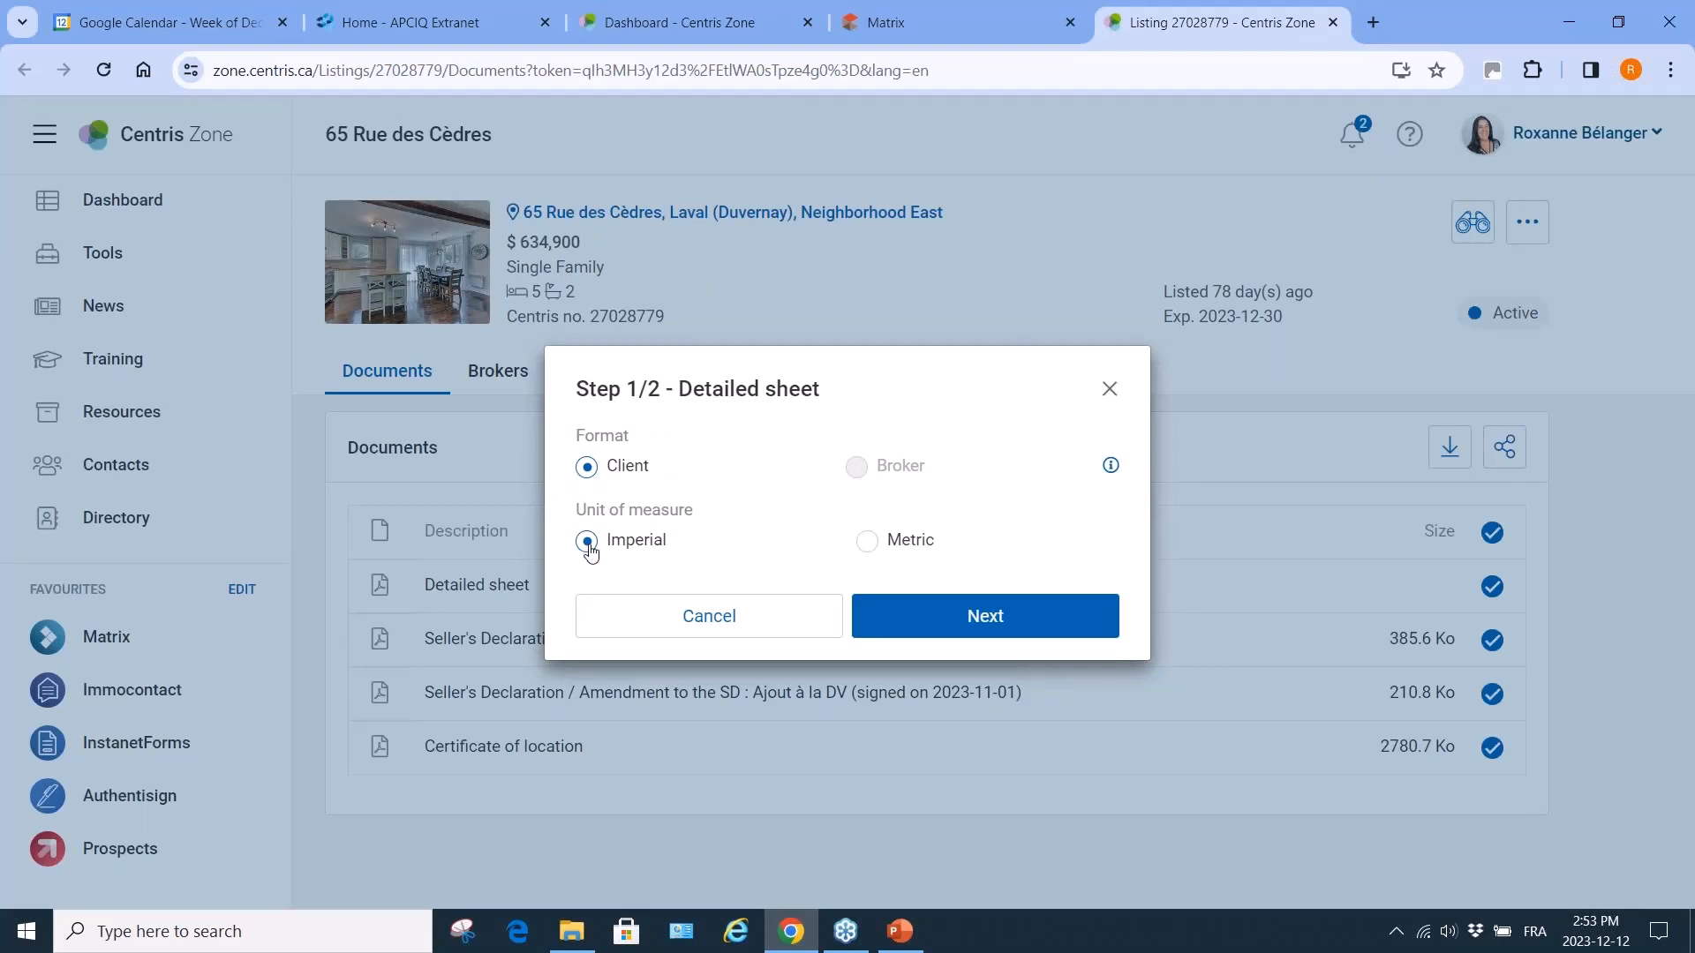
{"action": "left_click", "coordinate": [866, 543]}
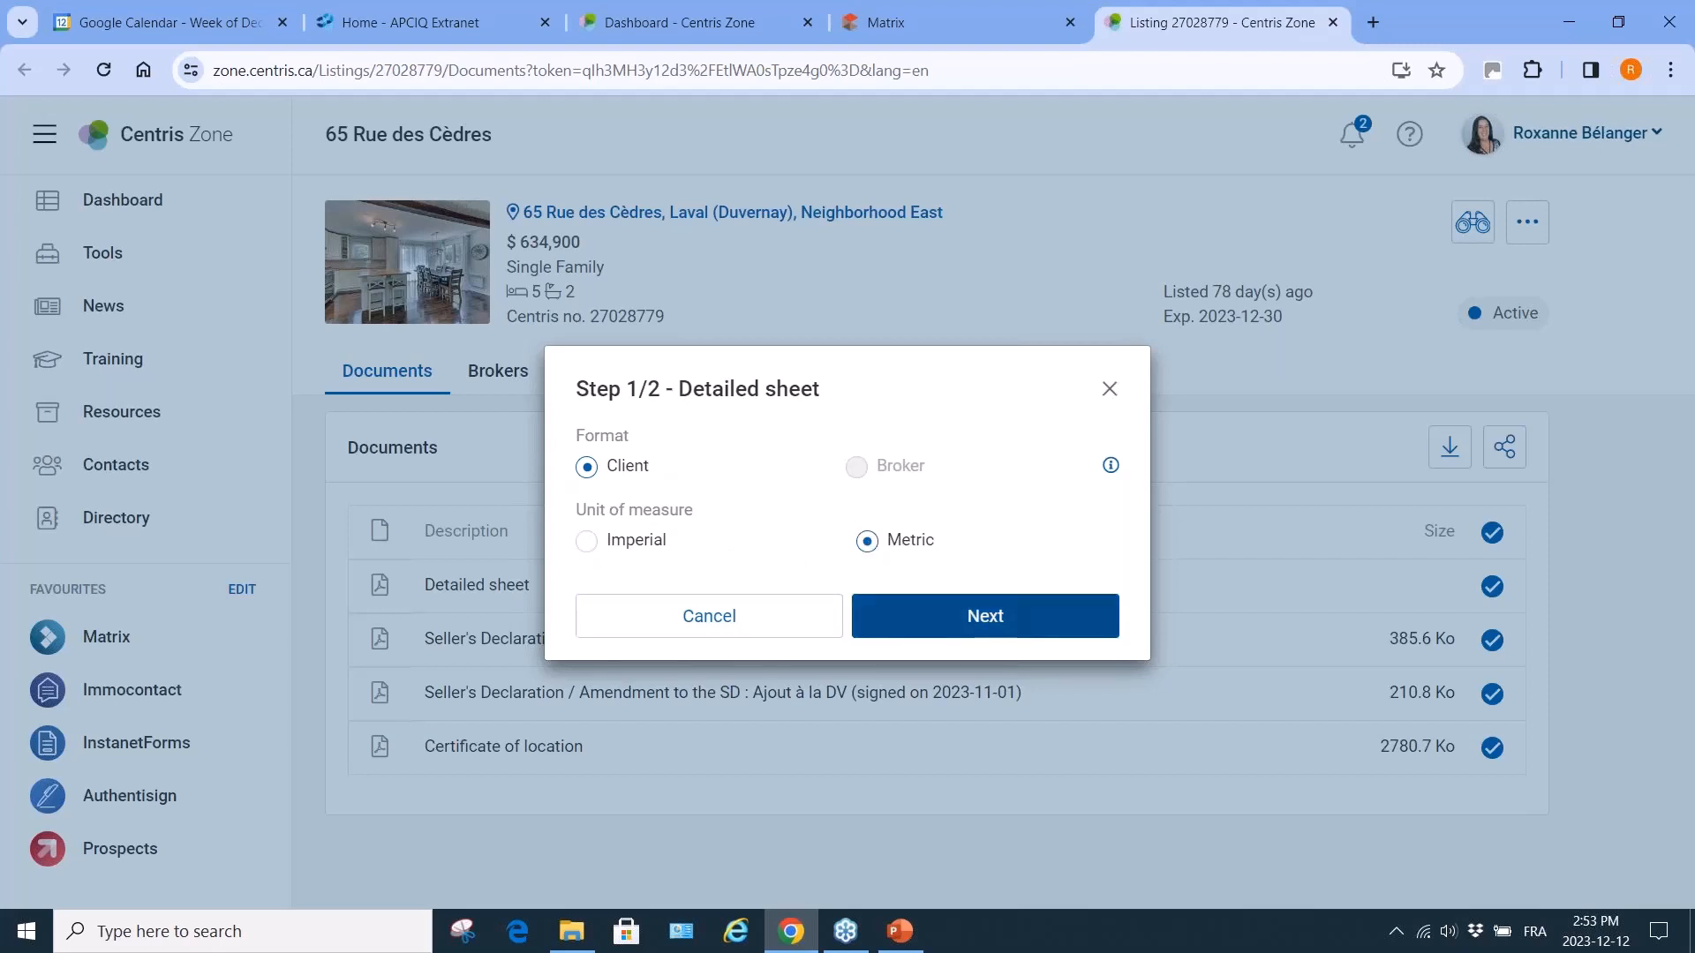
{"action": "left_click", "coordinate": [962, 629]}
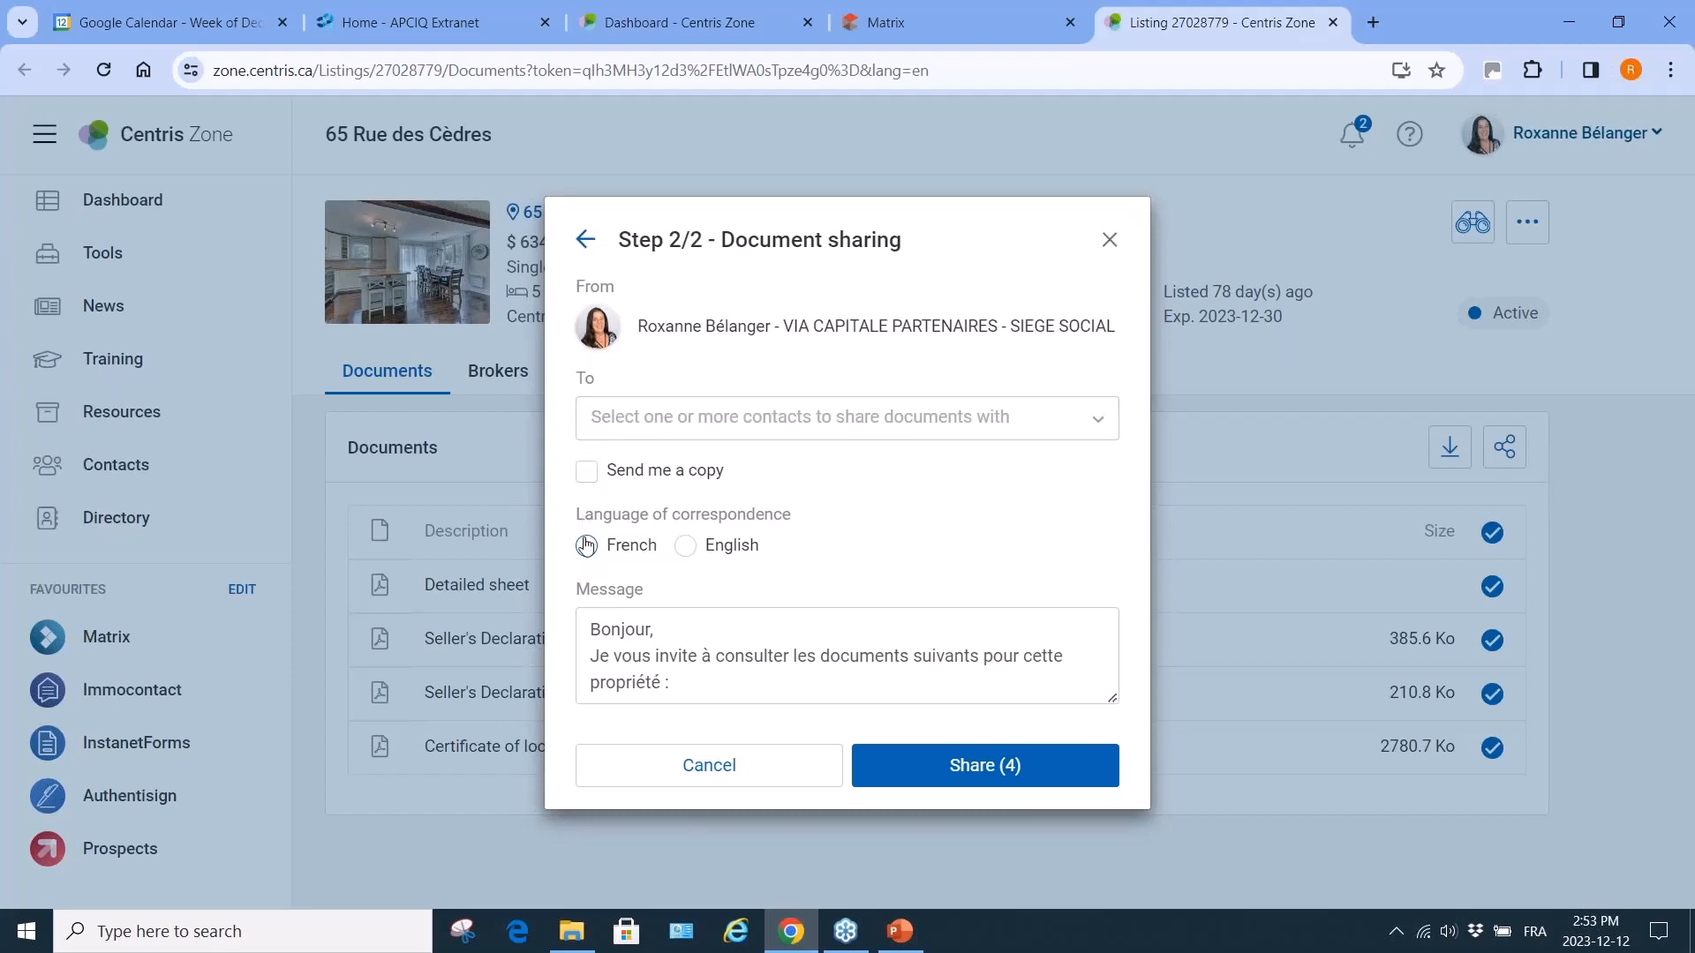
{"action": "left_click", "coordinate": [685, 546]}
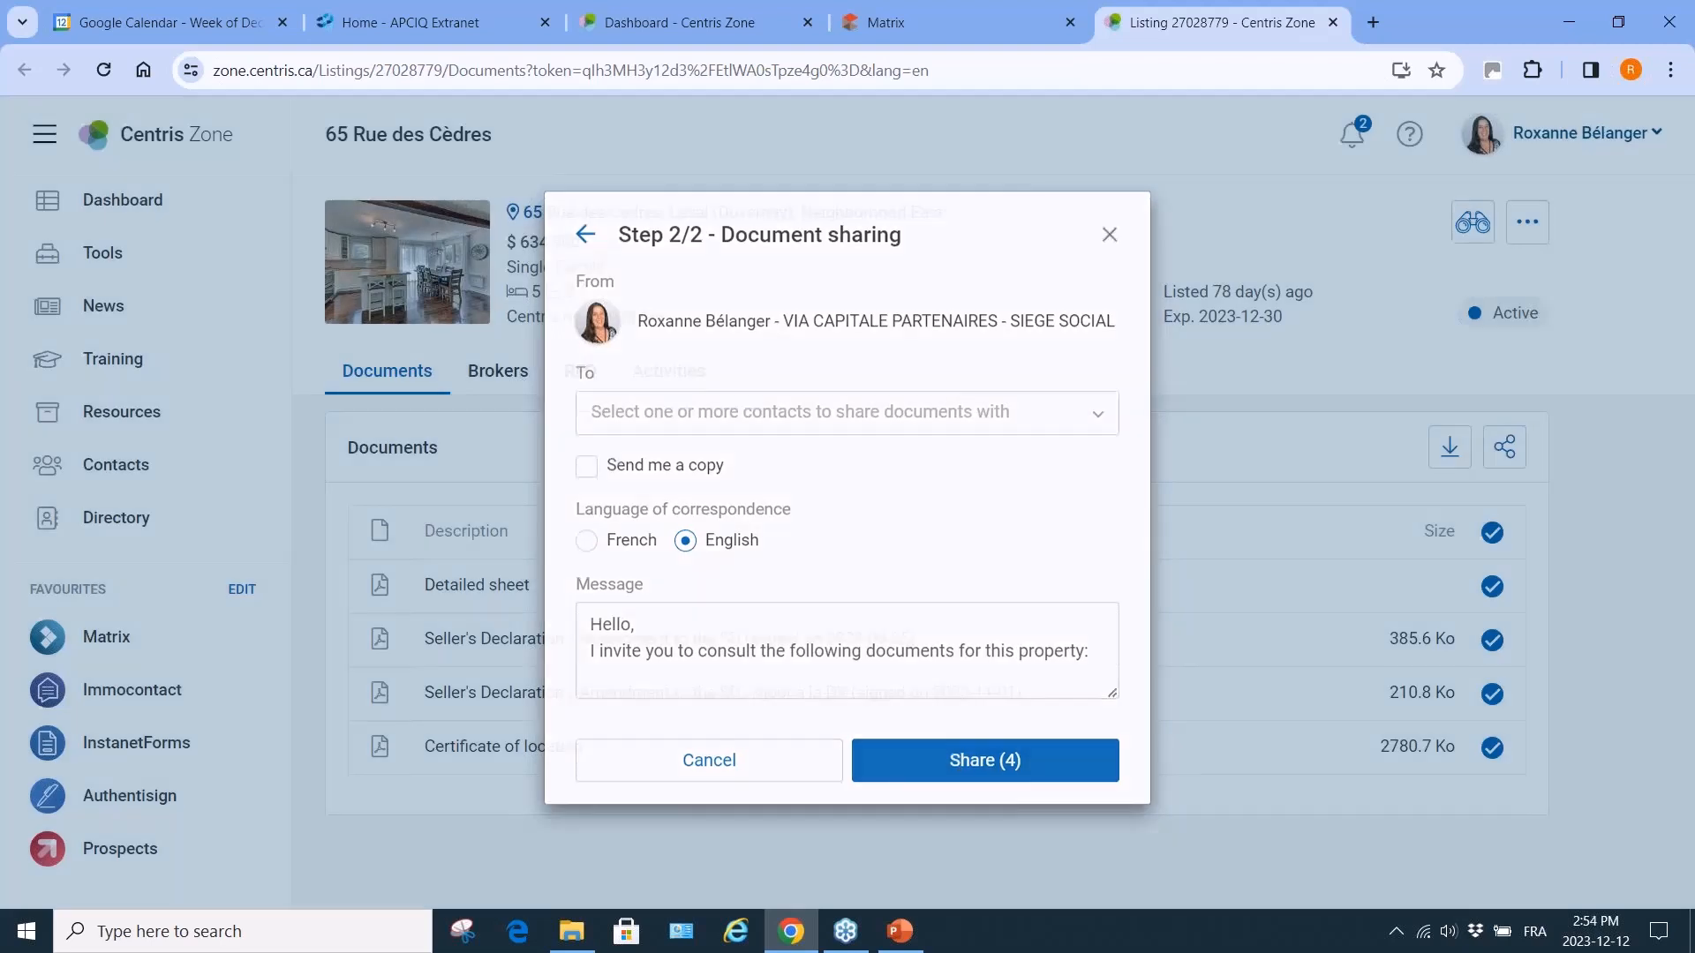
{"action": "left_click", "coordinate": [1110, 242]}
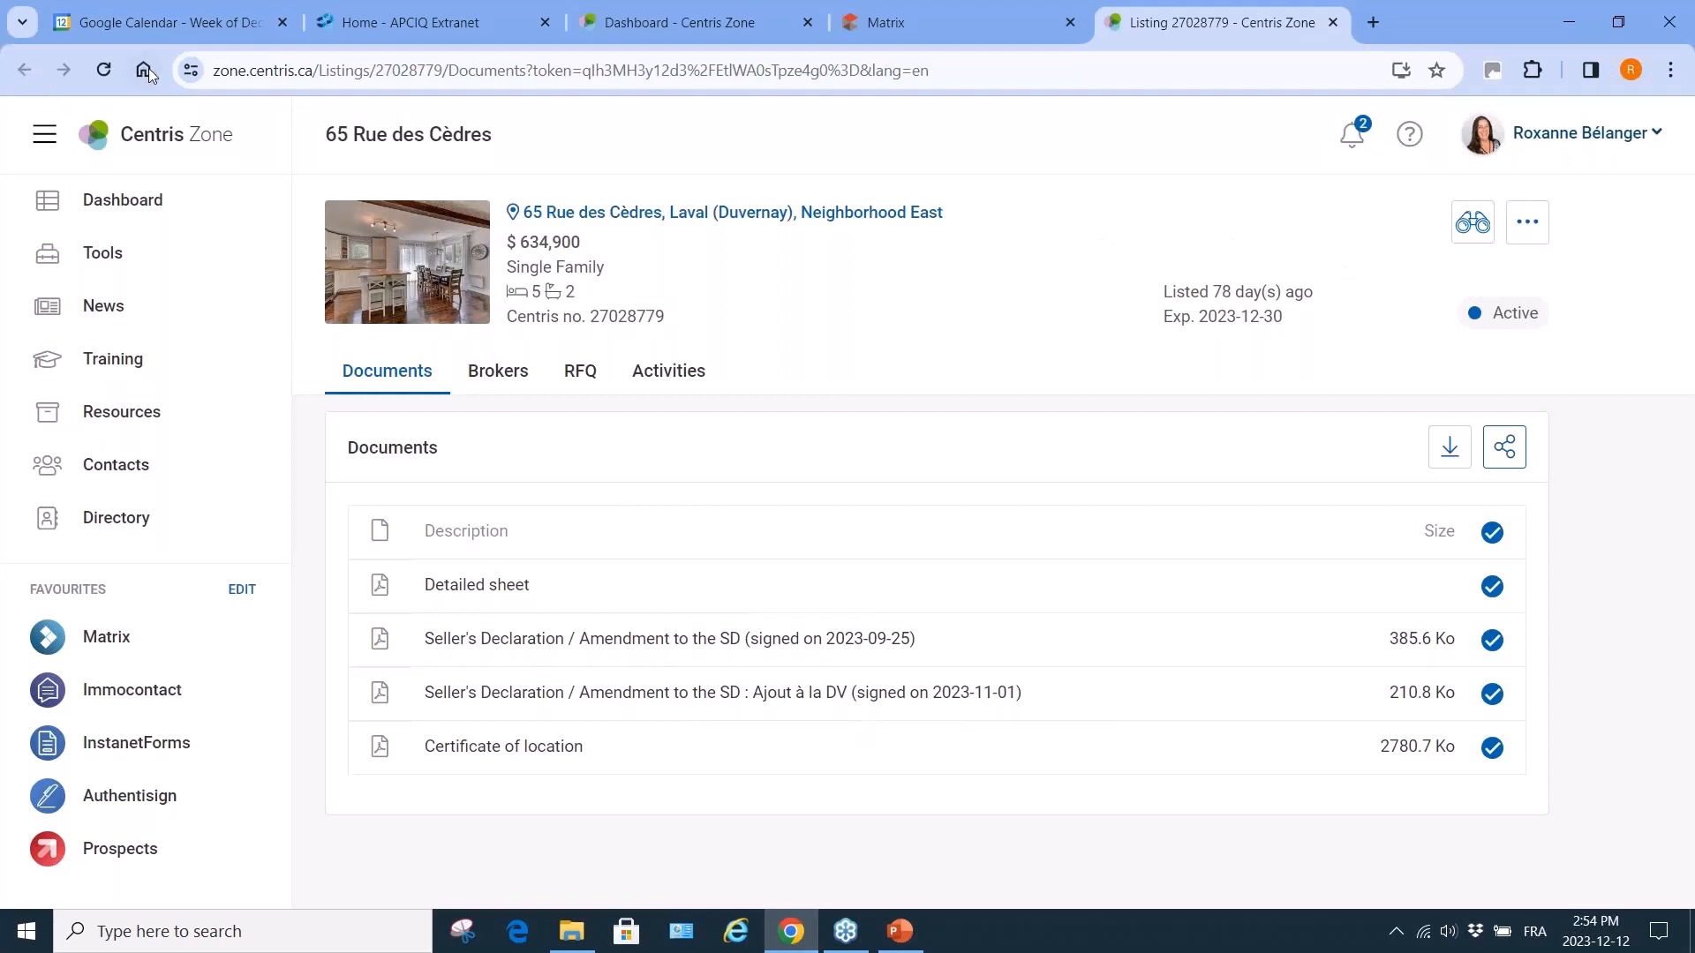
{"action": "left_click", "coordinate": [1334, 24]}
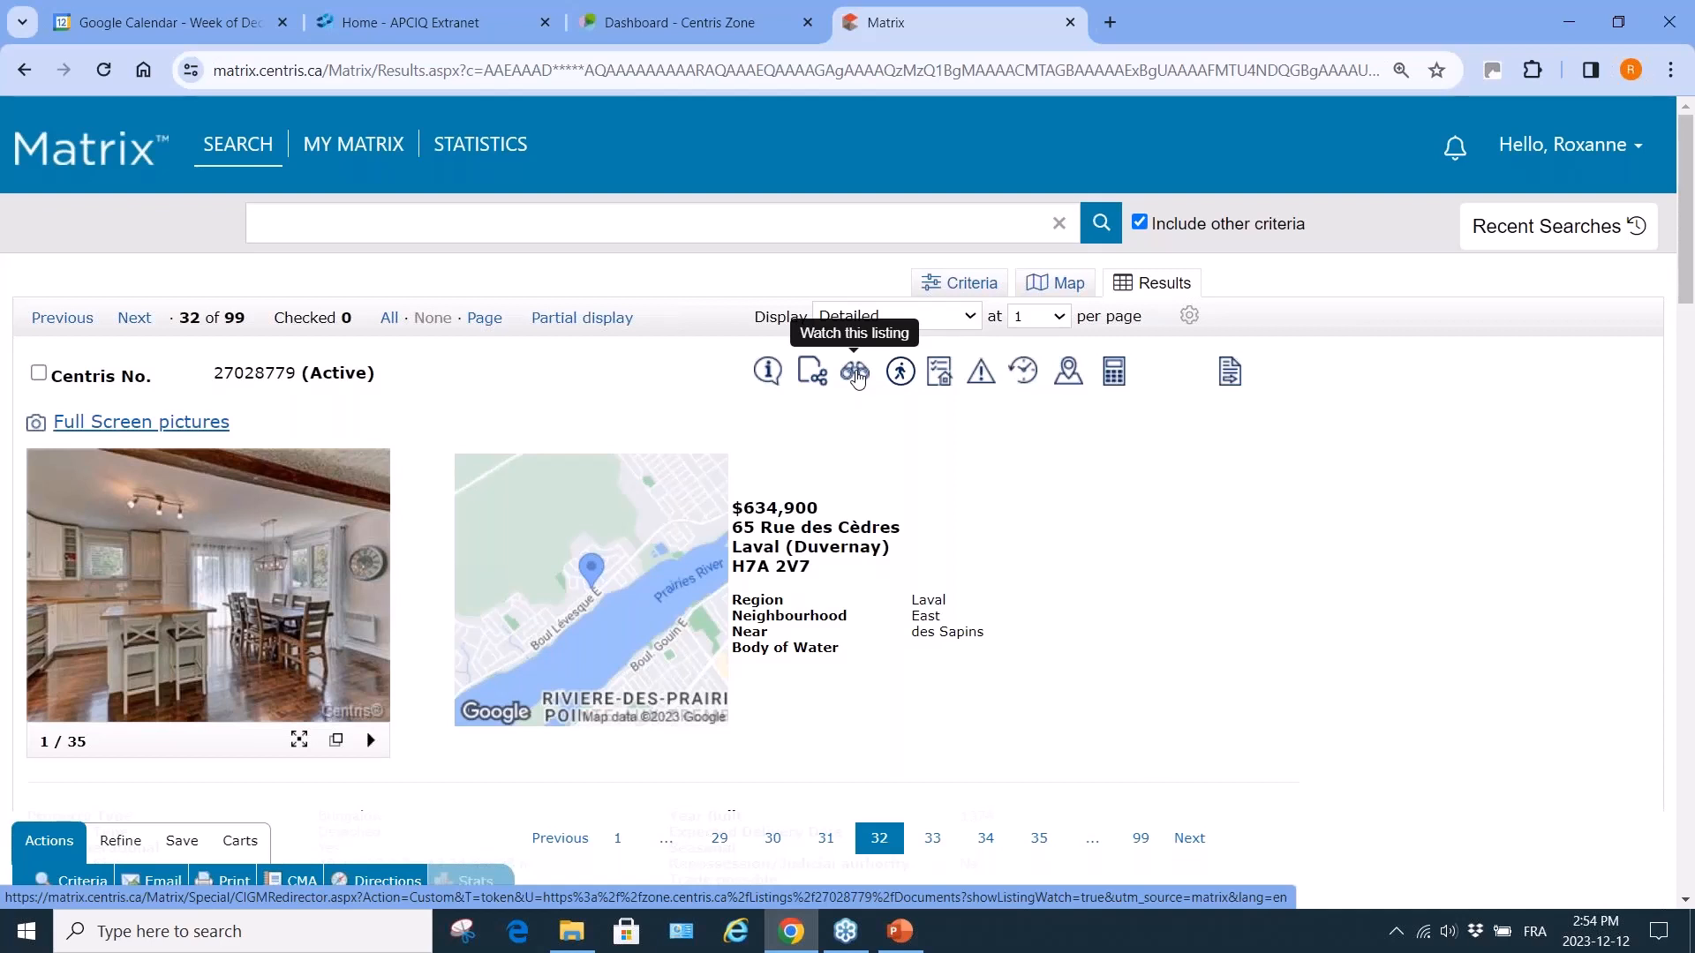
Open the Watch this listing form and close it without watching.
{"action": "left_click", "coordinate": [857, 378]}
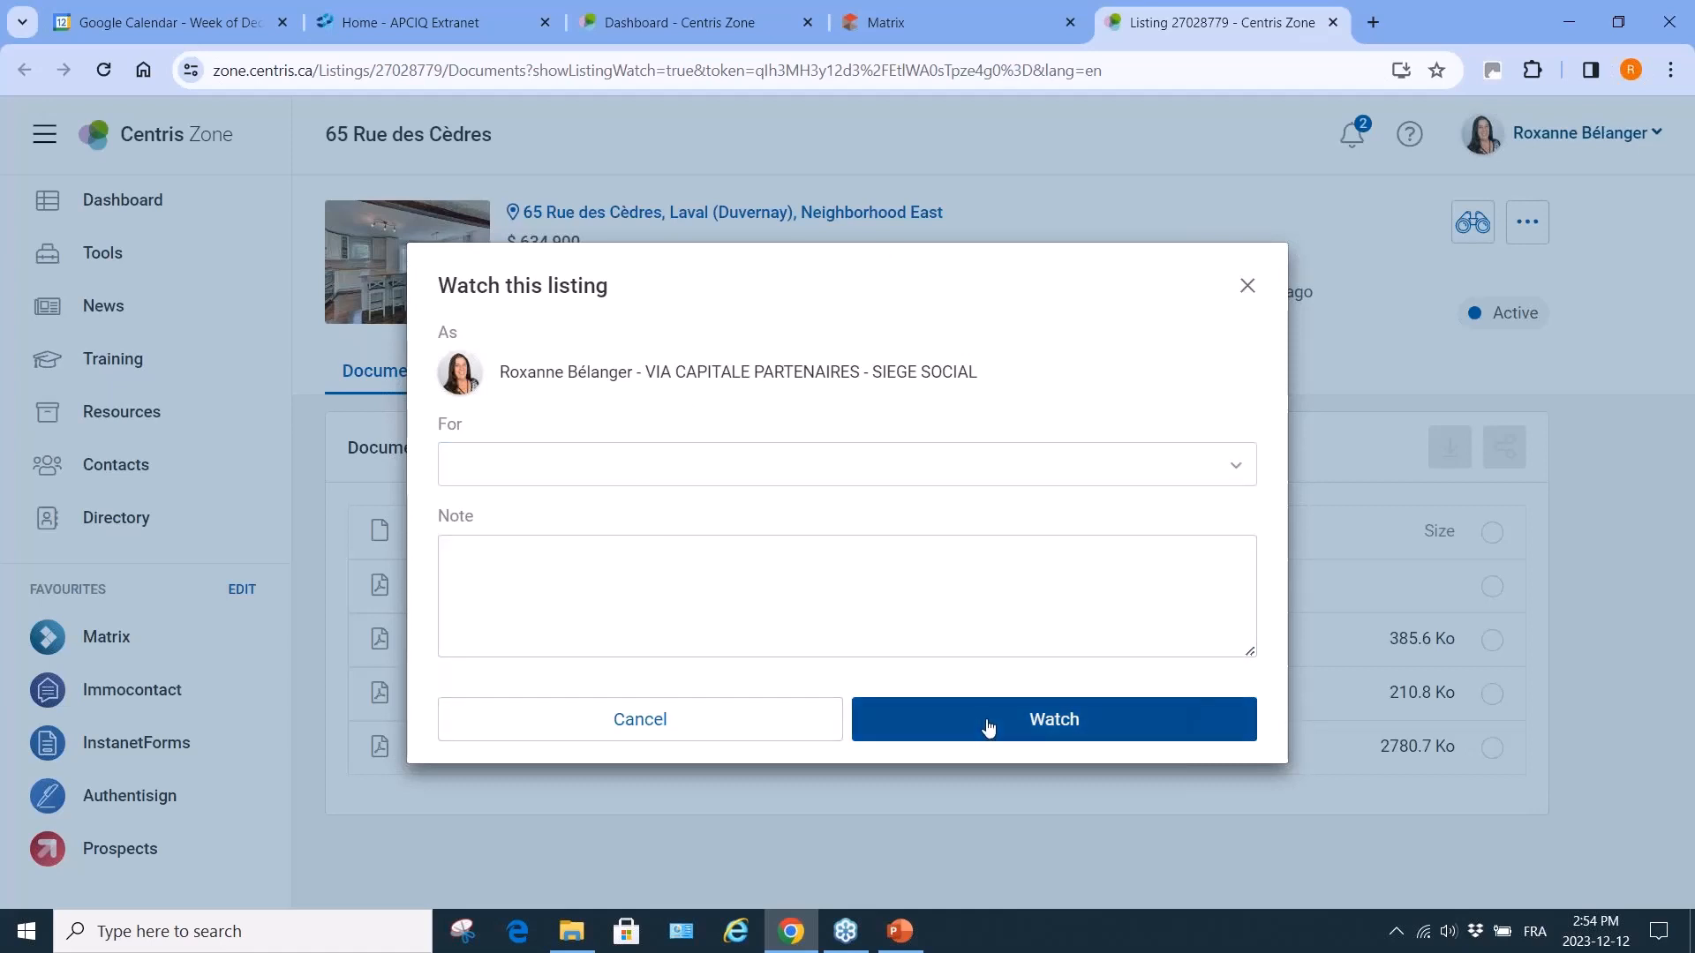
{"action": "left_click", "coordinate": [1246, 287]}
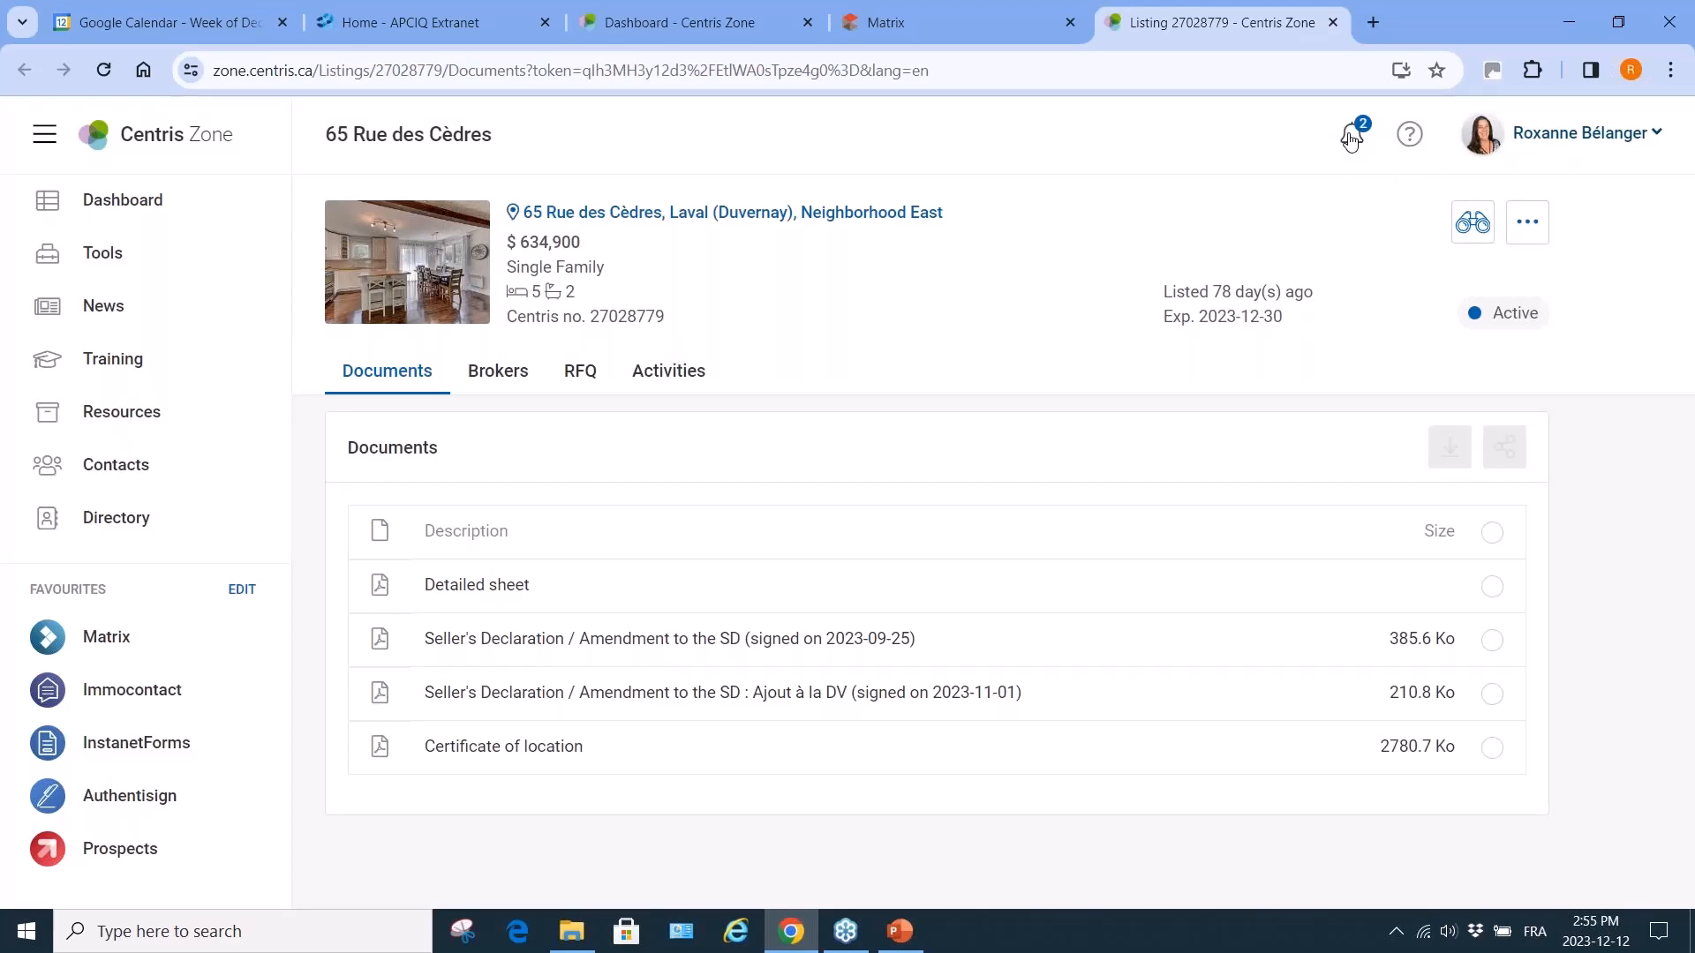
Scroll through the notifications list, close it, and close the listing tab back to Matrix.
{"action": "left_click", "coordinate": [1349, 139]}
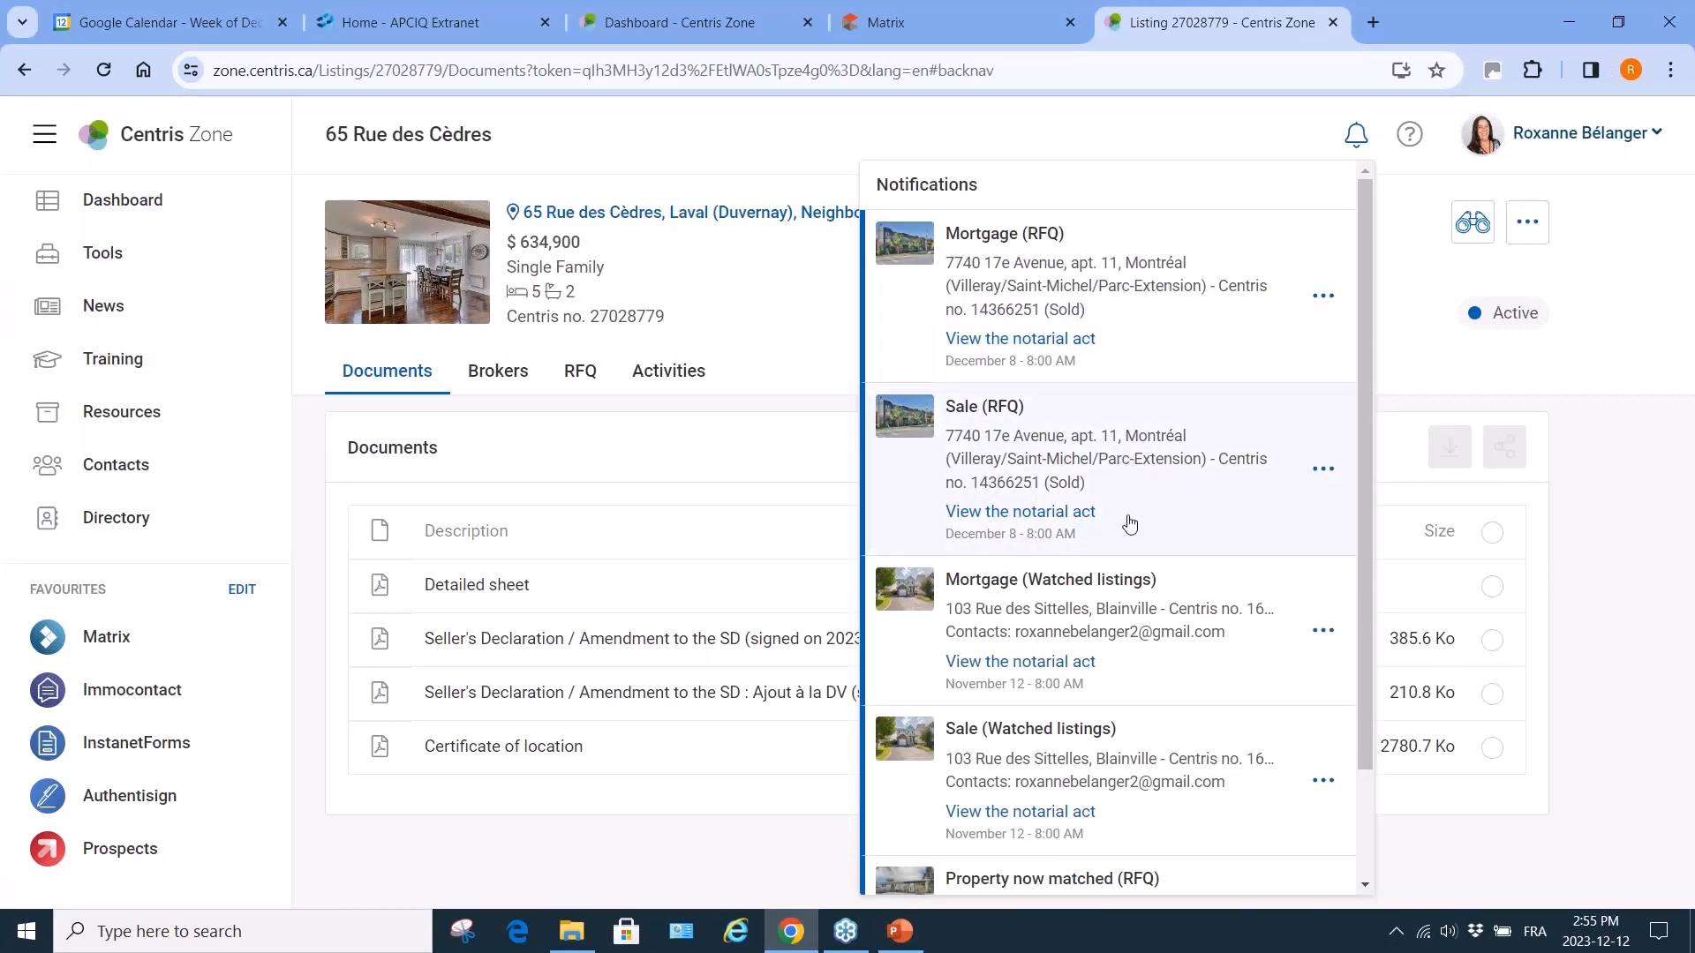
{"action": "scroll", "coordinate": [1139, 685], "scroll_direction": "down", "scroll_amount": 2}
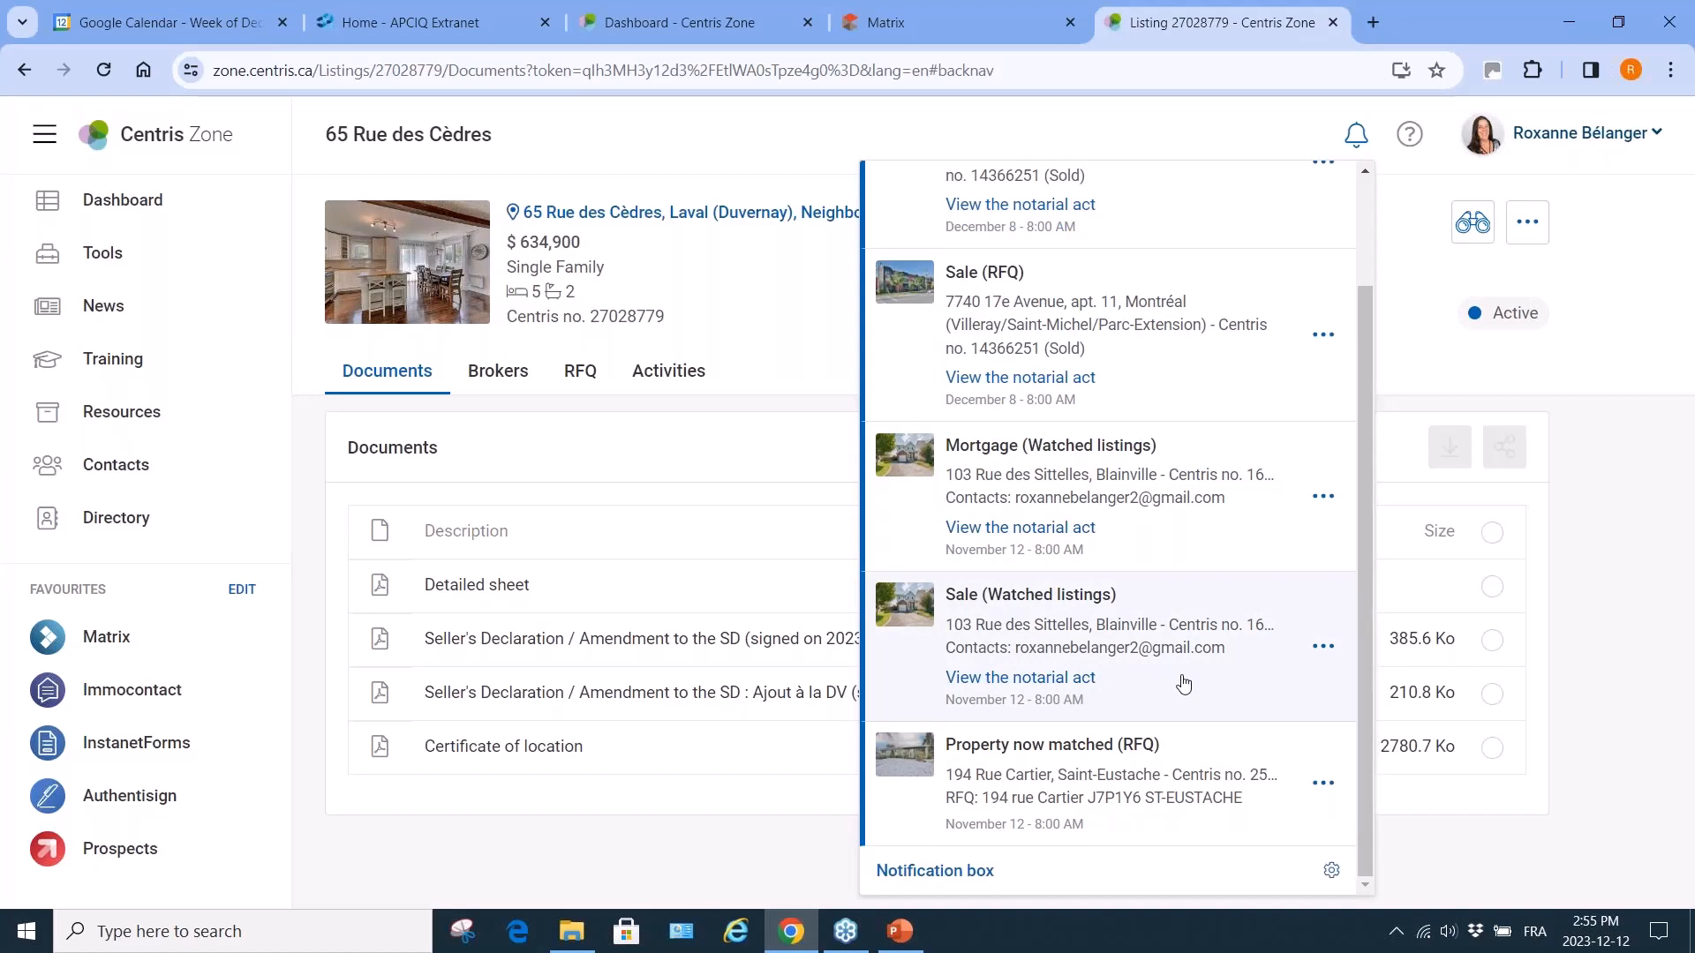
{"action": "scroll", "coordinate": [1183, 685], "scroll_direction": "up", "scroll_amount": 2}
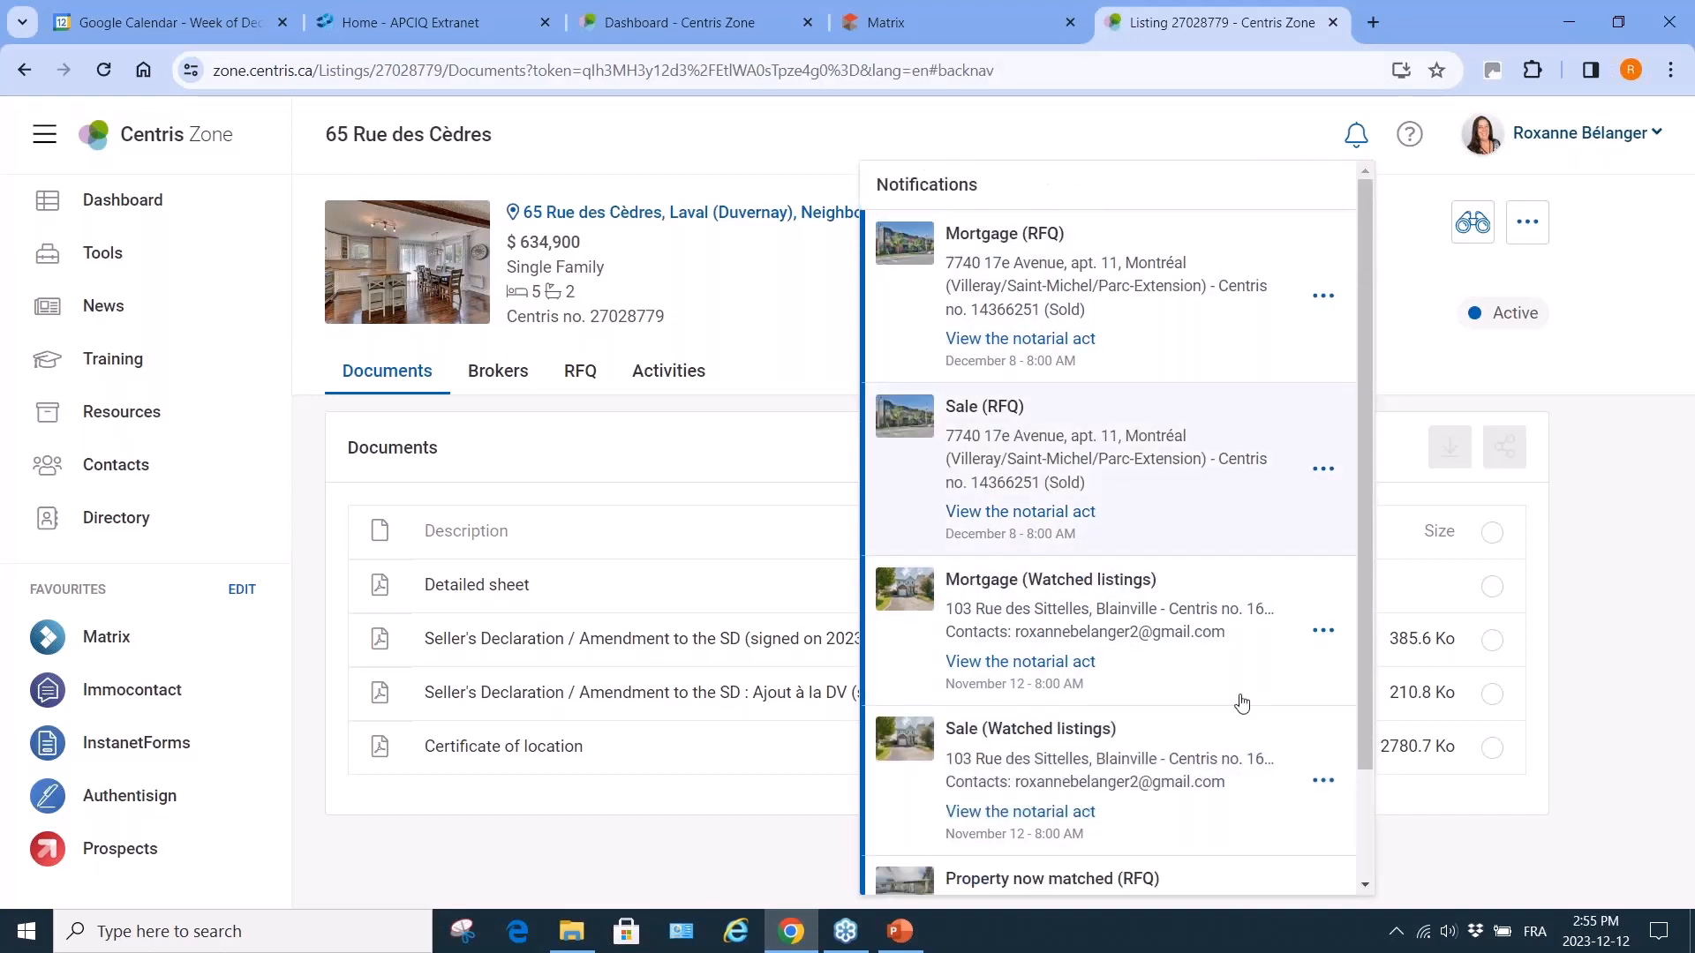
{"action": "left_click", "coordinate": [1357, 135]}
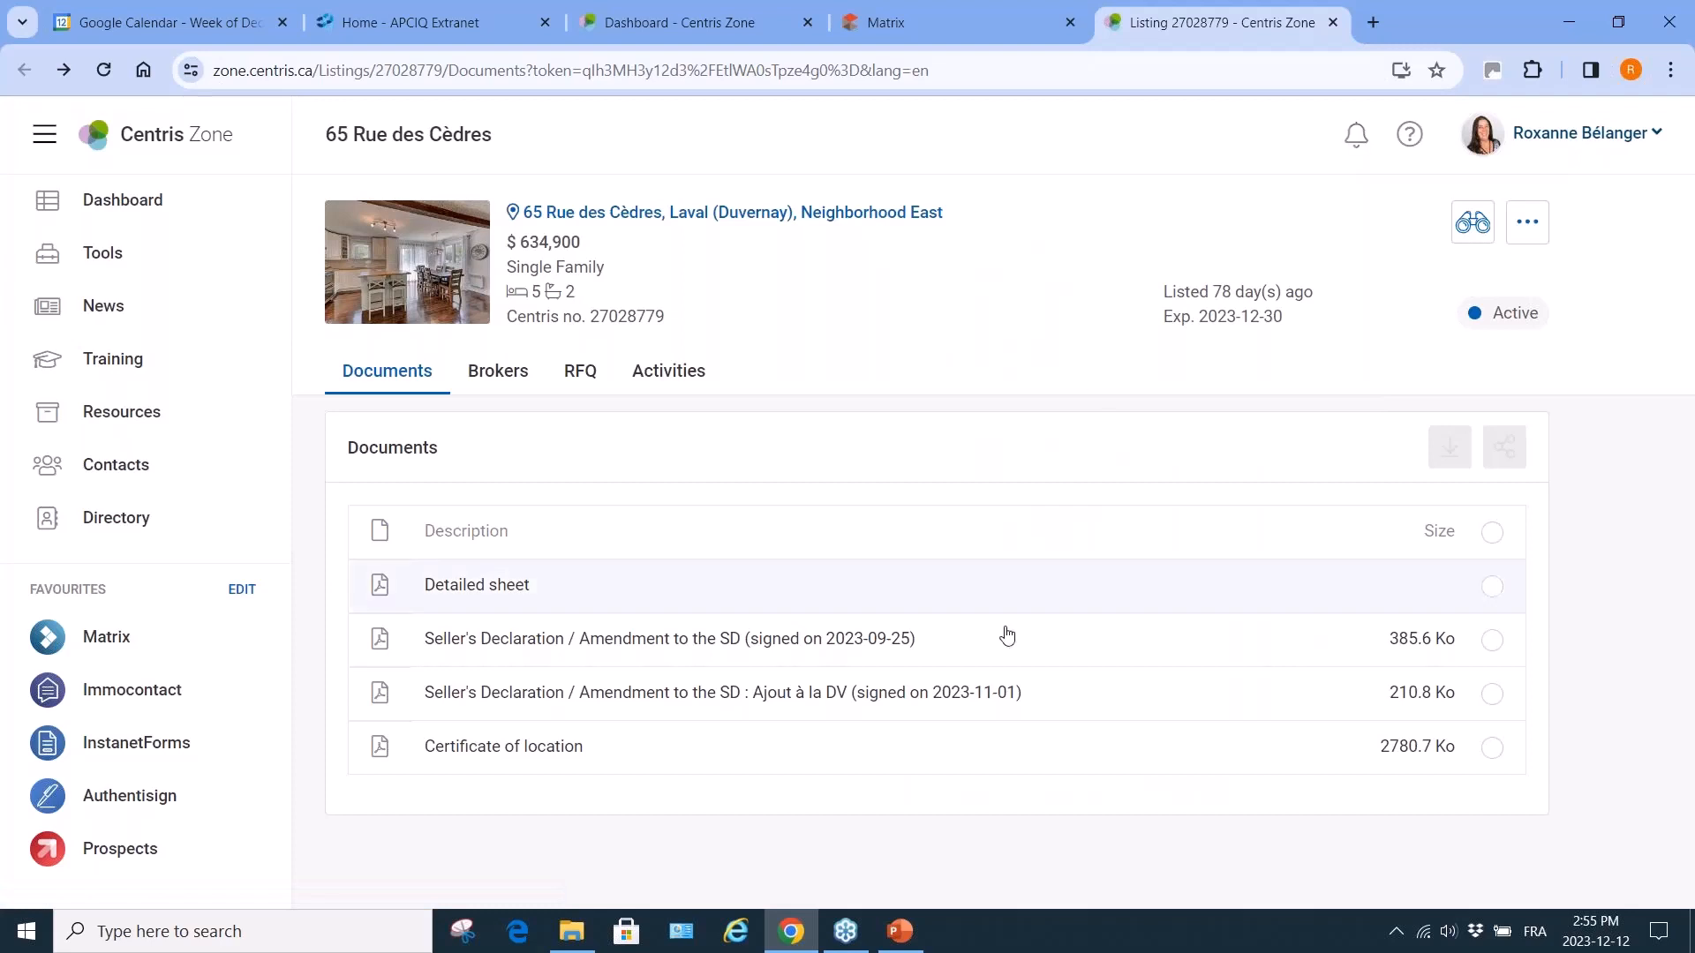
{"action": "left_click", "coordinate": [1335, 26]}
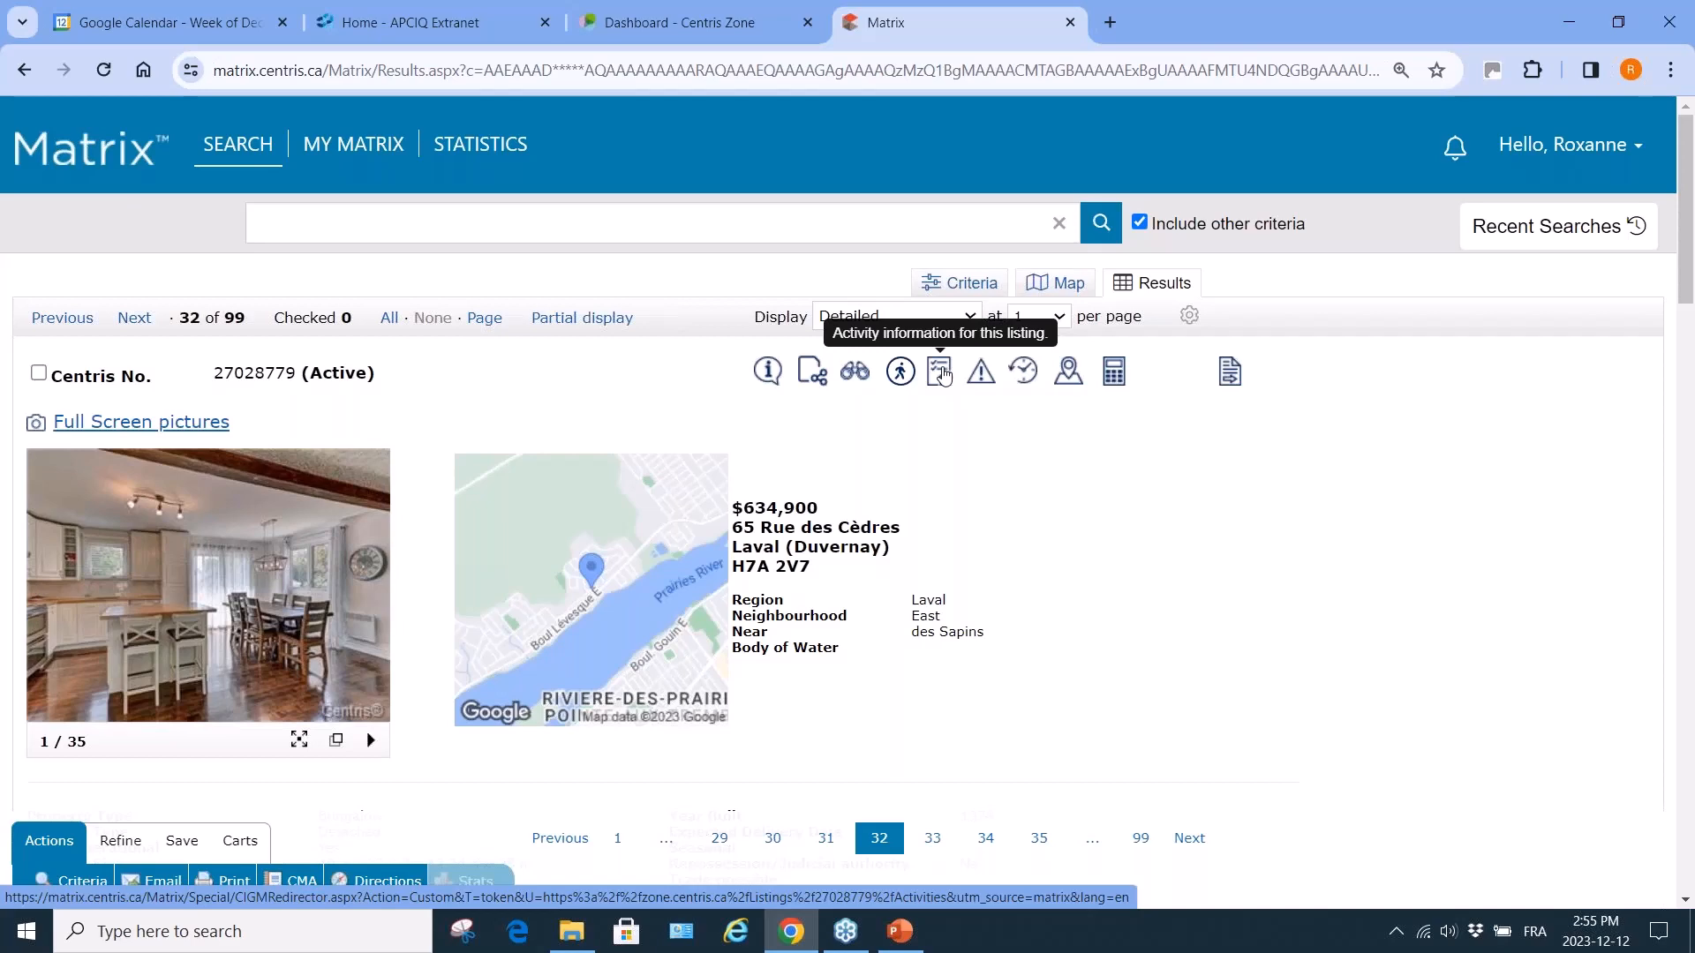
Open the activity history, expand the 2023-10-01 price drop from 699000 to 649900, then close it.
{"action": "left_click", "coordinate": [942, 375]}
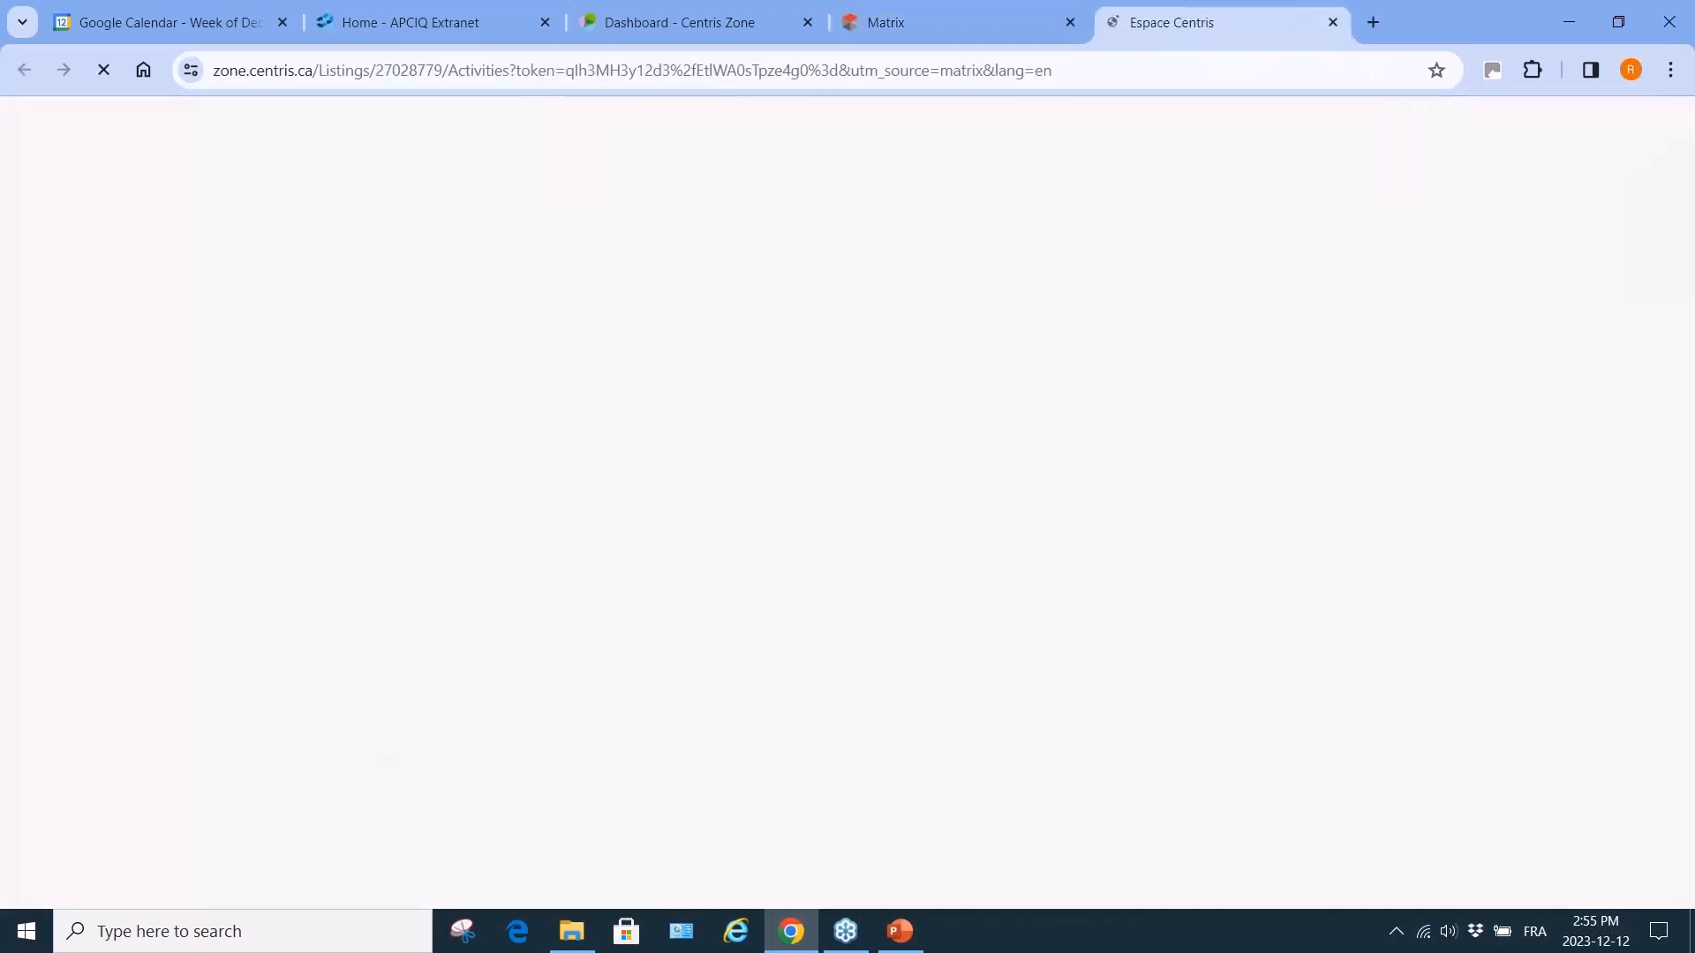
{"action": "scroll", "coordinate": [740, 866], "scroll_direction": "down", "scroll_amount": 4}
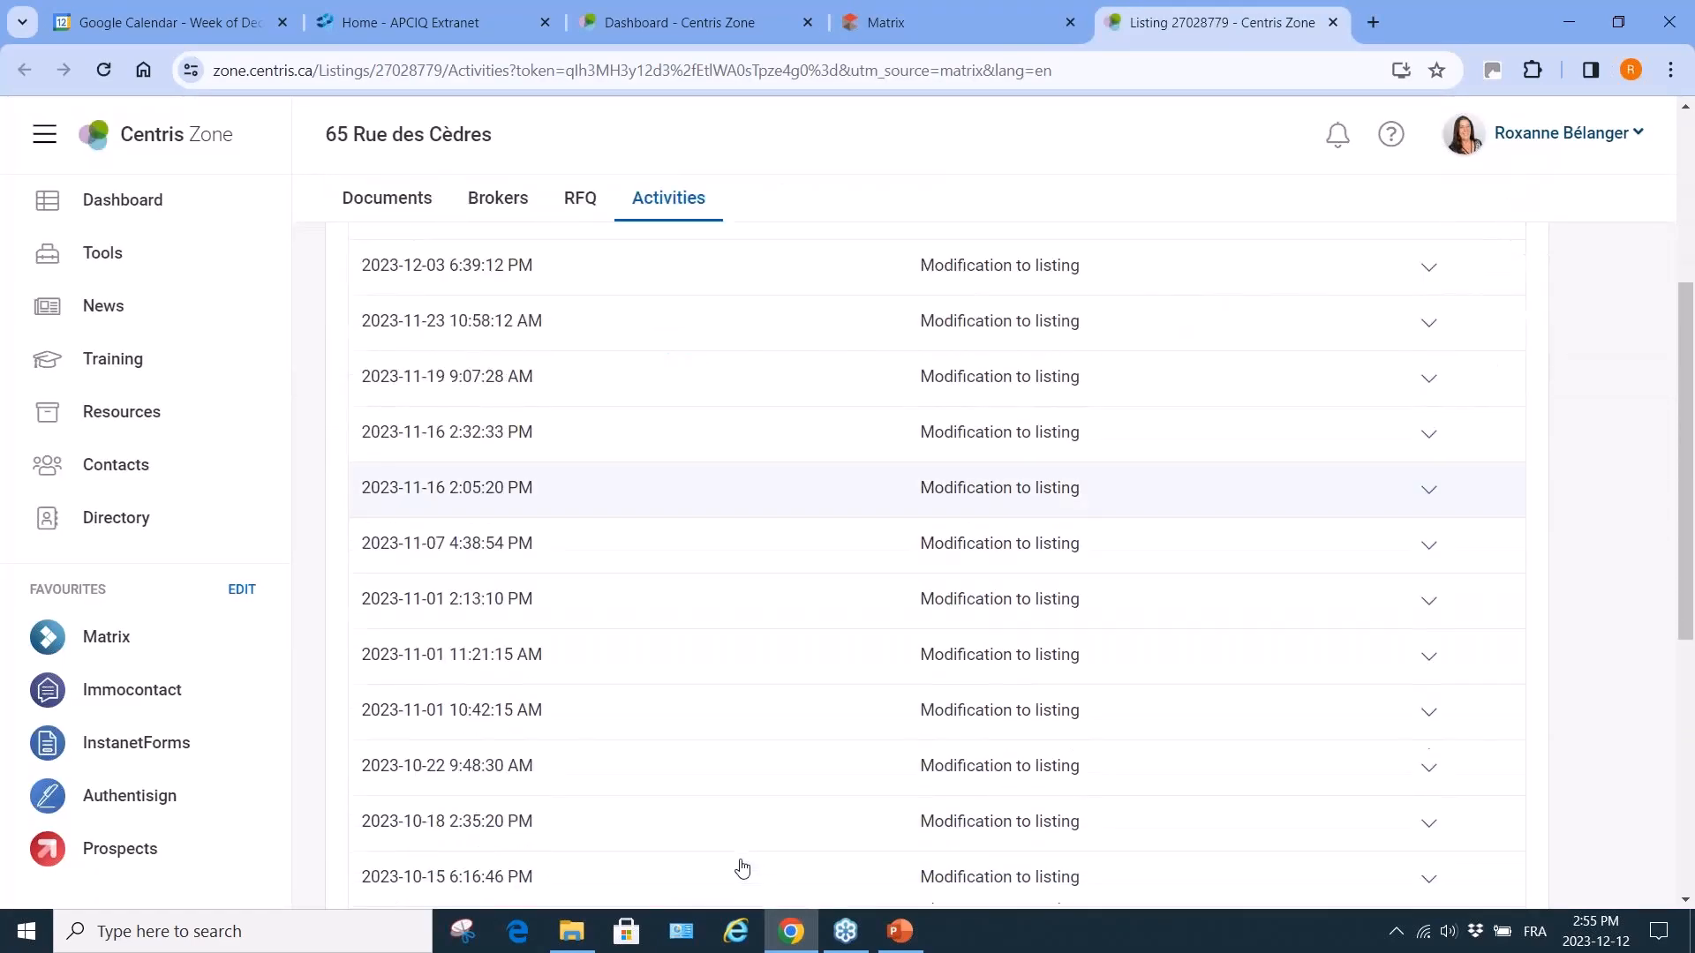
{"action": "scroll", "coordinate": [742, 868], "scroll_direction": "down", "scroll_amount": 6}
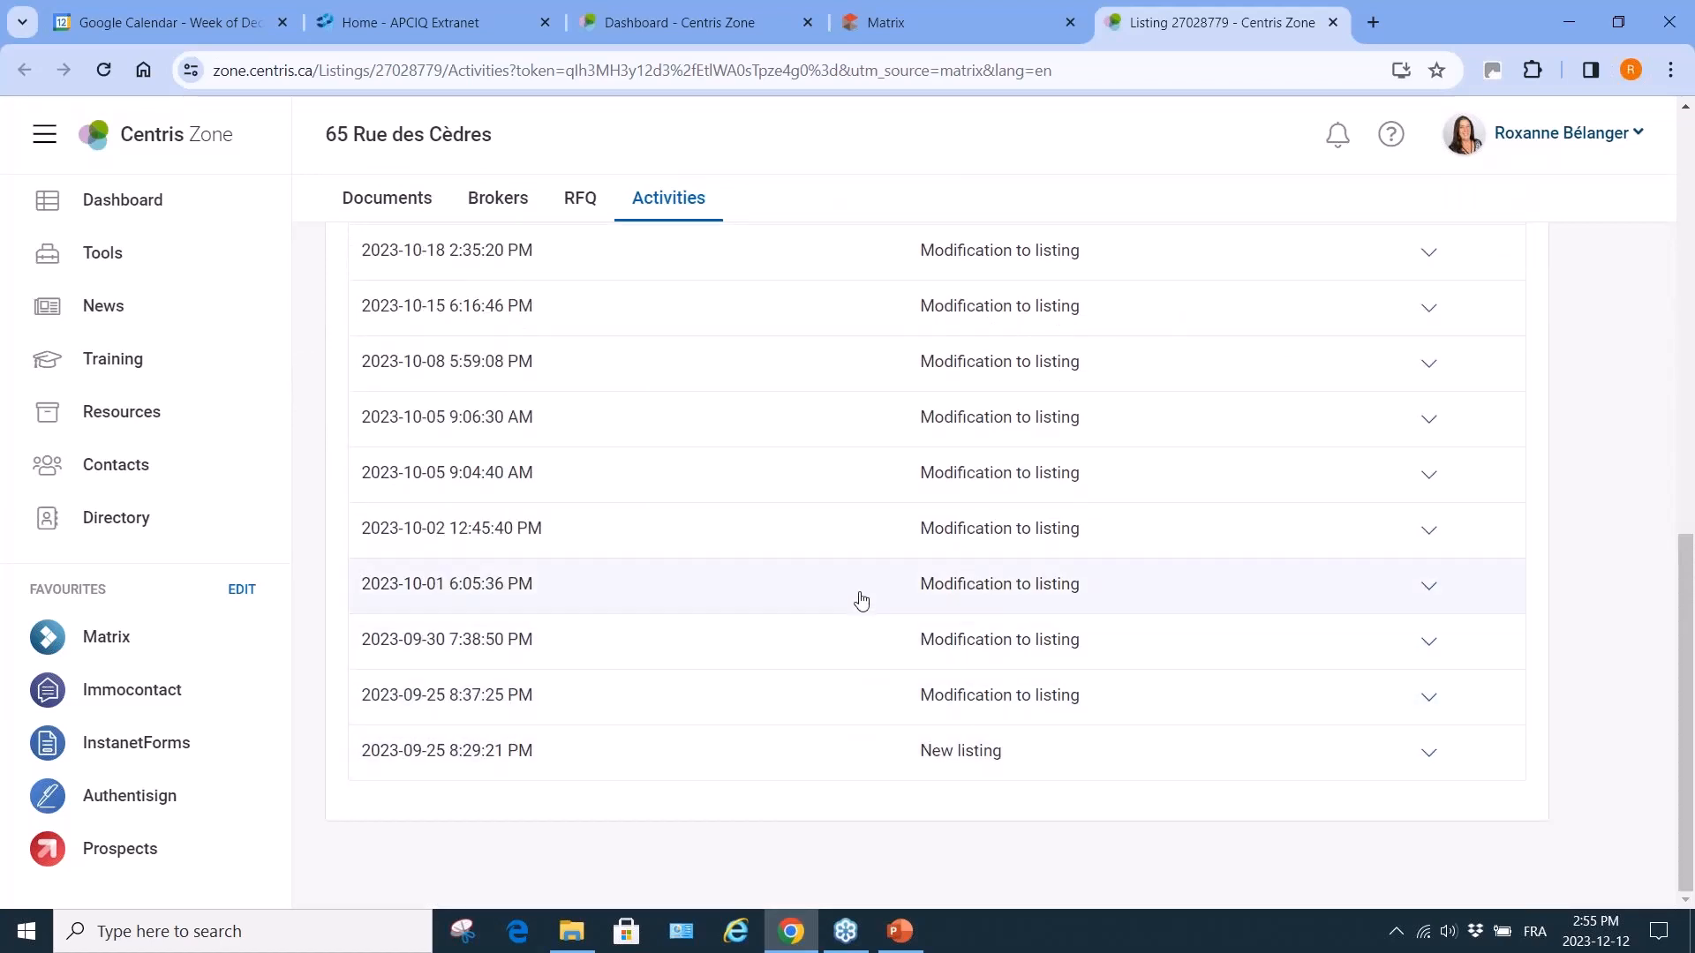
{"action": "left_click", "coordinate": [1430, 589]}
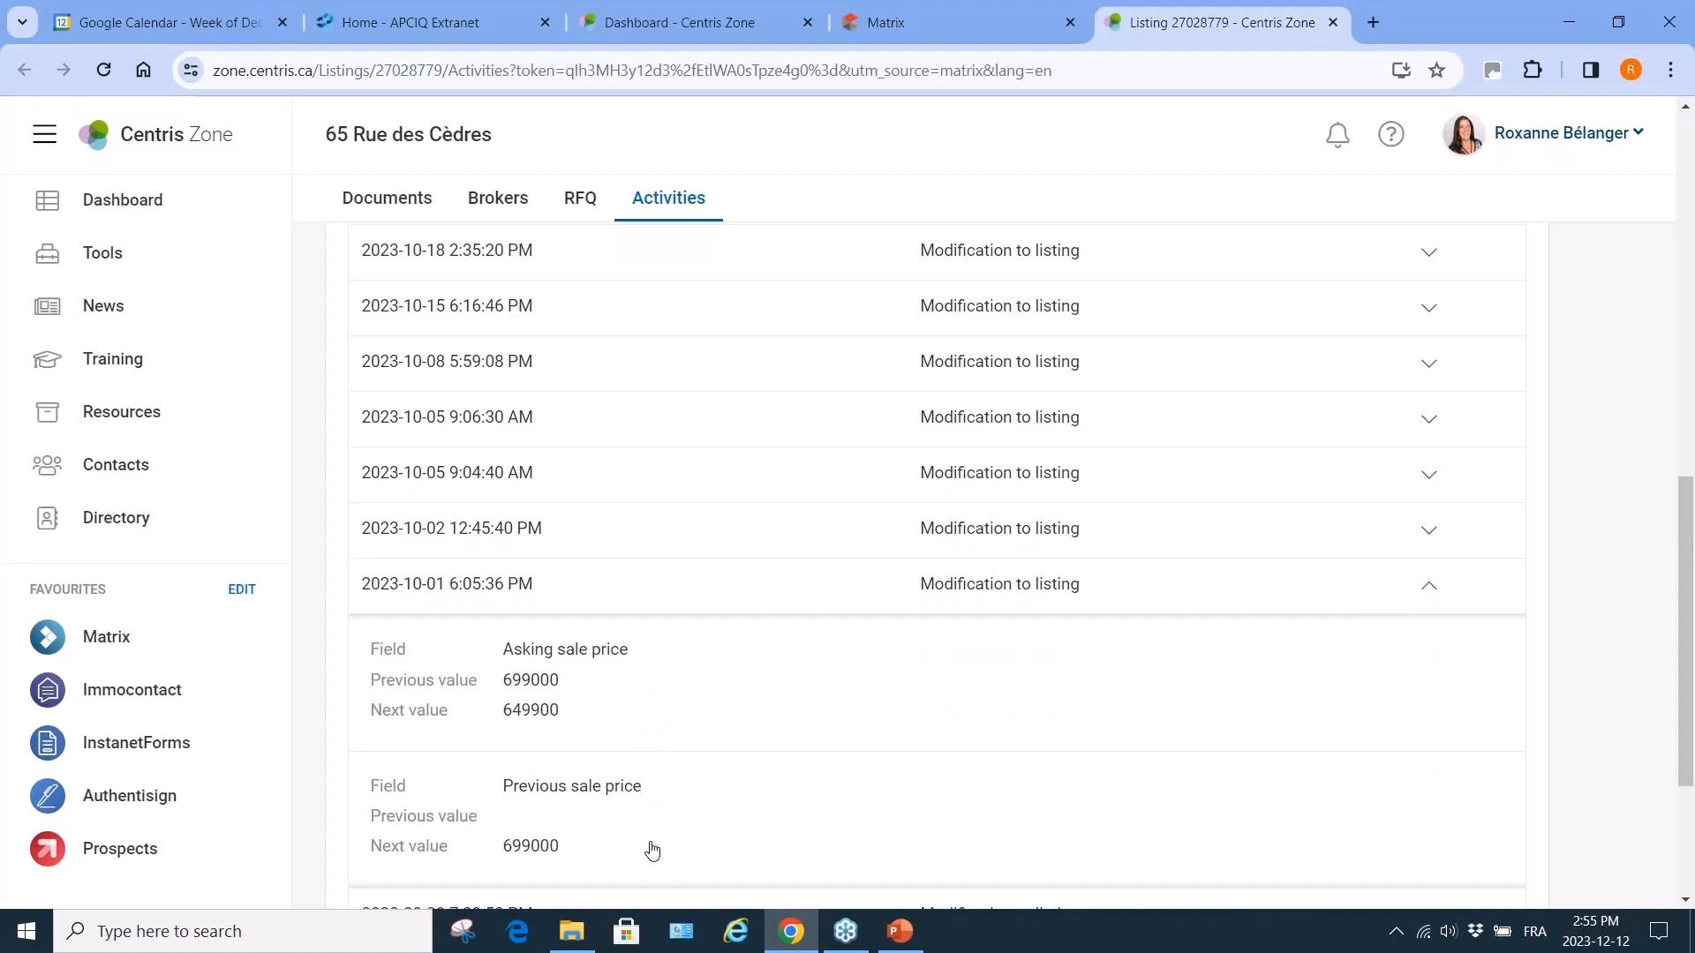
{"action": "right_click", "coordinate": [1428, 589]}
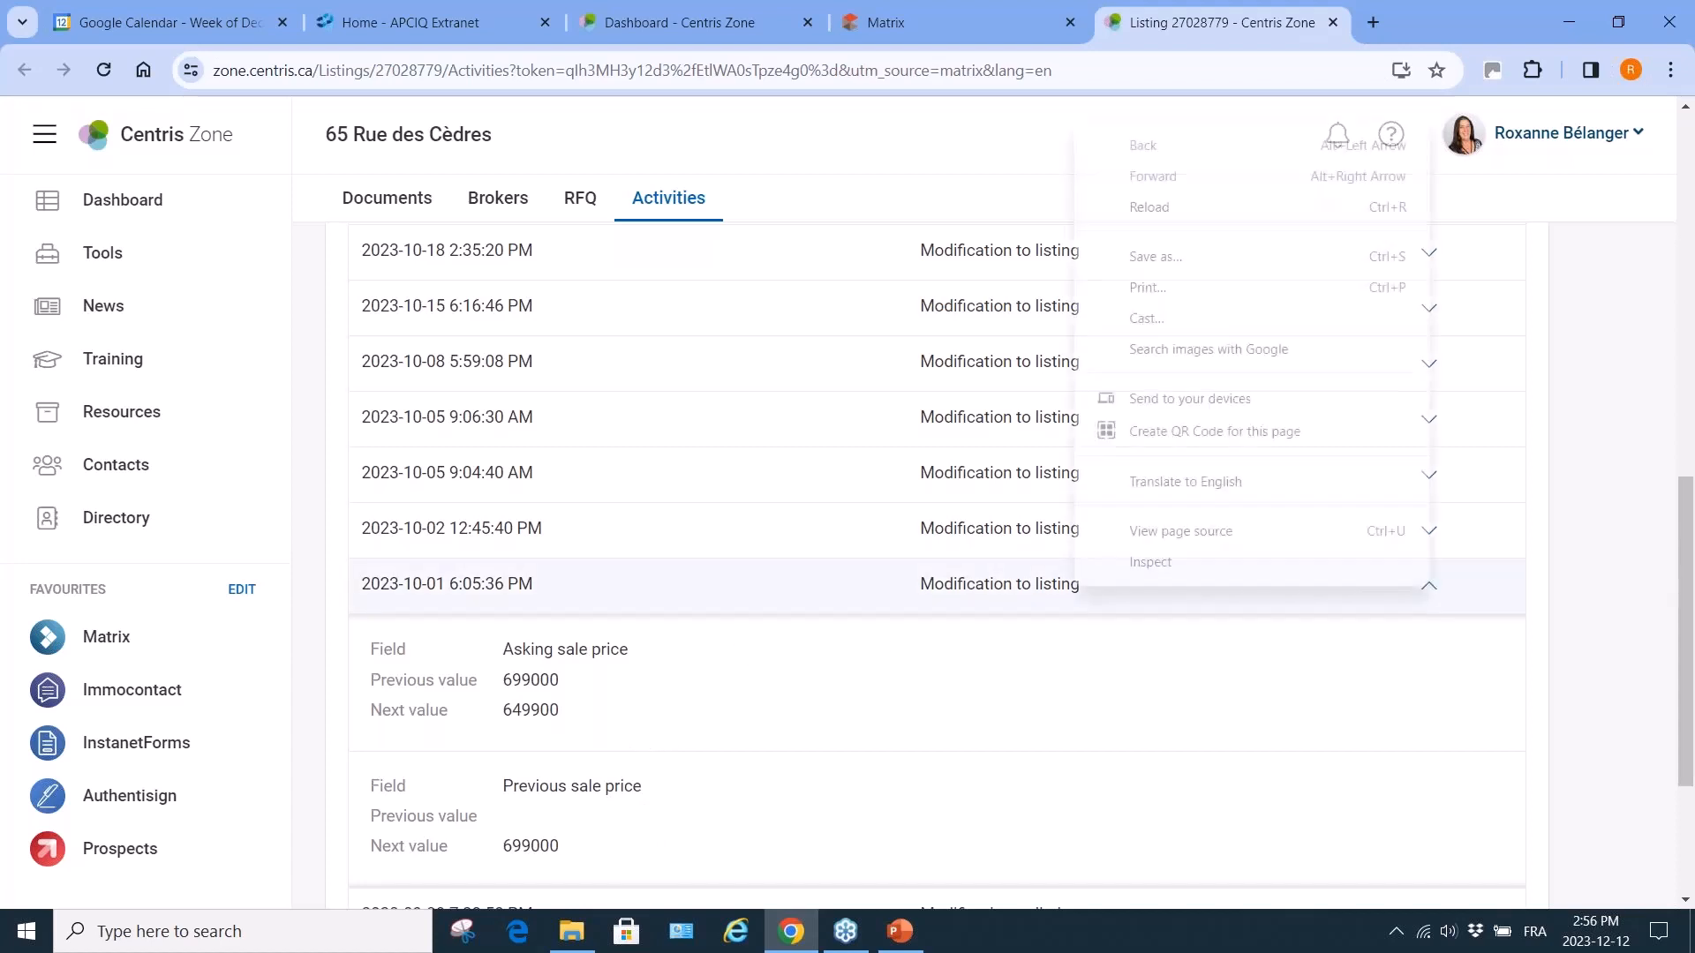
{"action": "left_click", "coordinate": [1333, 28]}
{"action": "left_click", "coordinate": [1333, 27]}
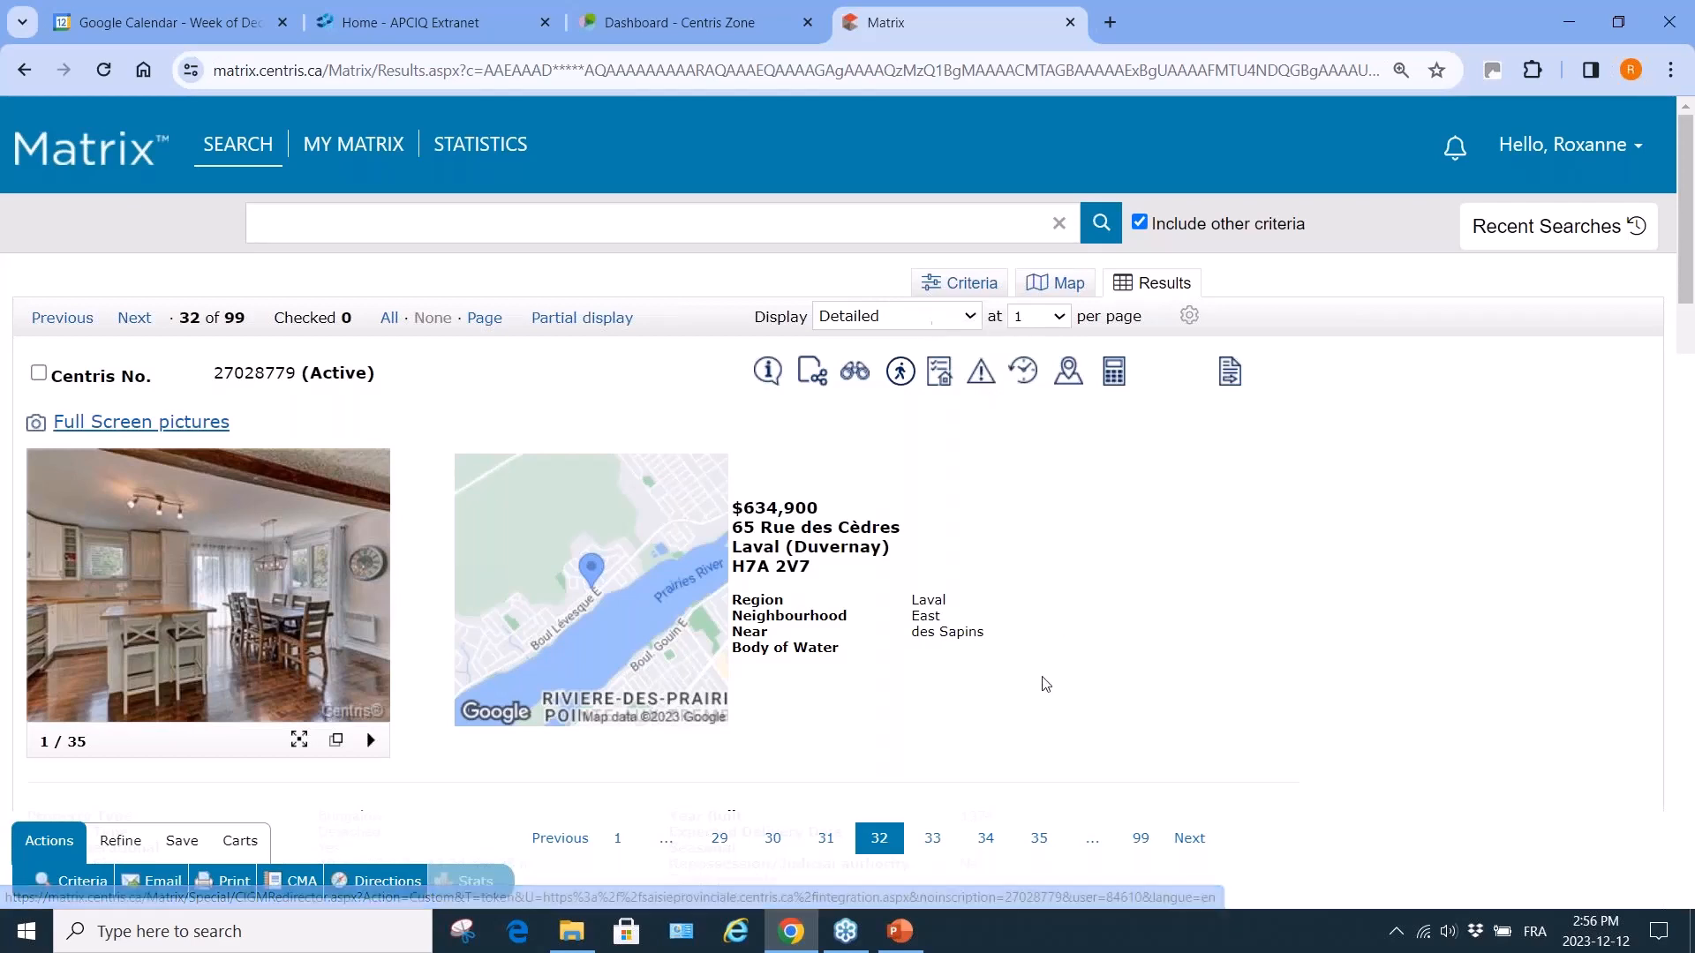
{"action": "scroll", "coordinate": [1045, 696], "scroll_direction": "down", "scroll_amount": 6}
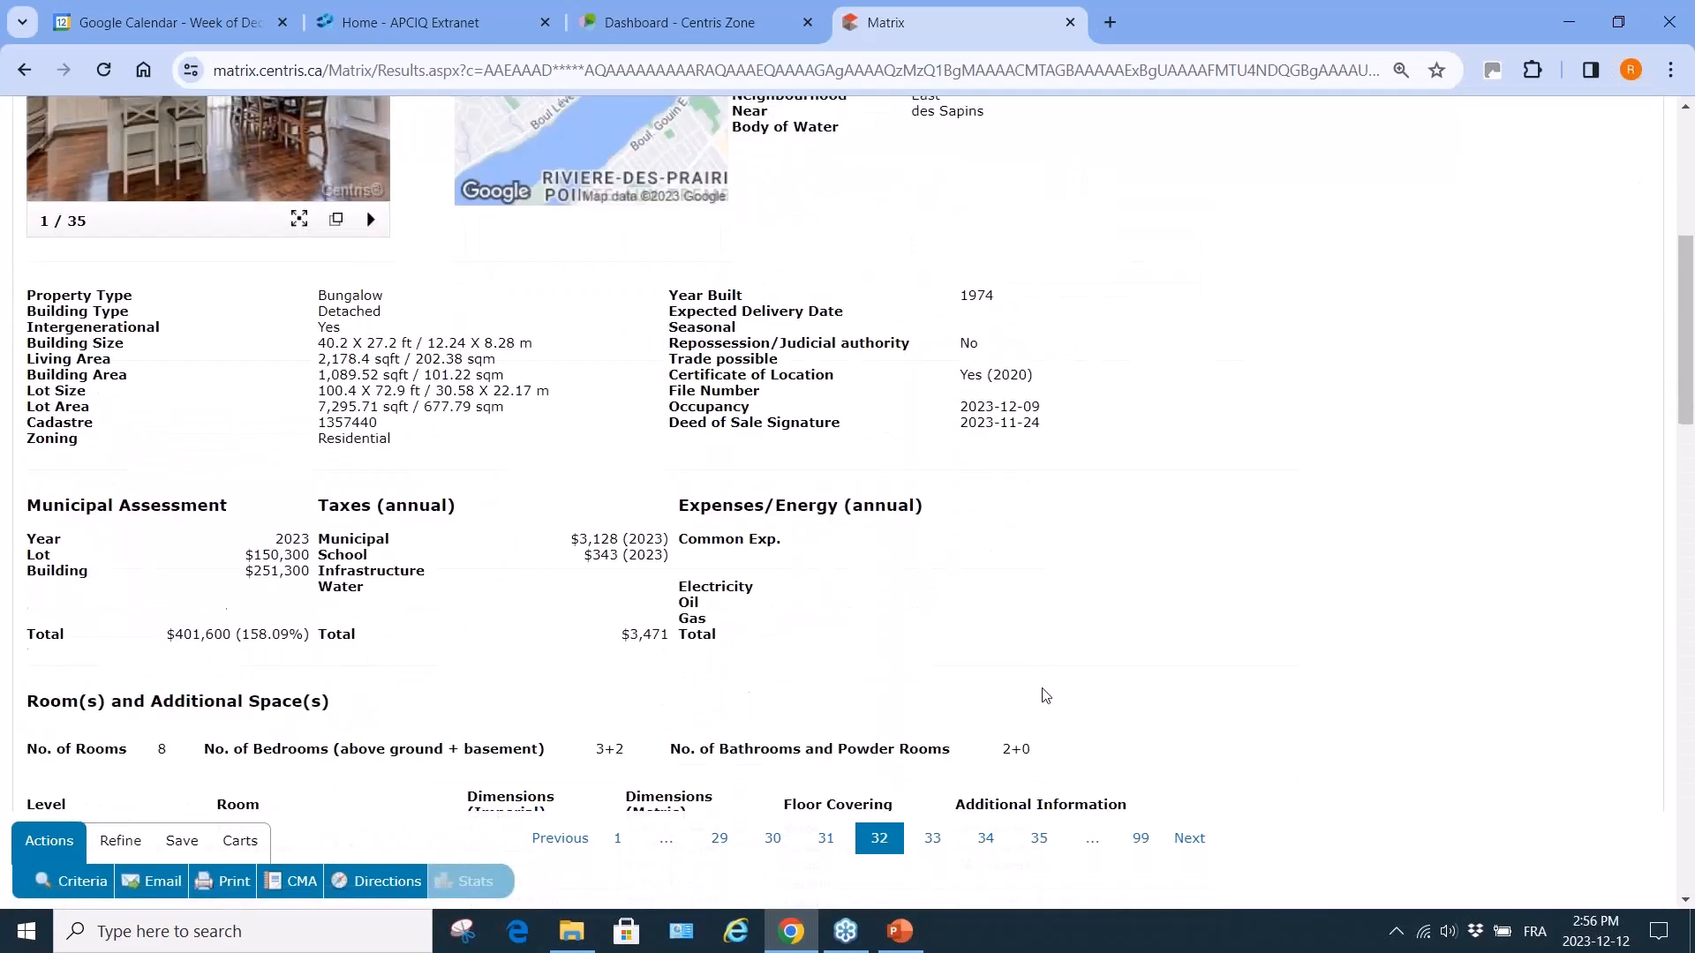
{"action": "scroll", "coordinate": [793, 429], "scroll_direction": "down", "scroll_amount": 5}
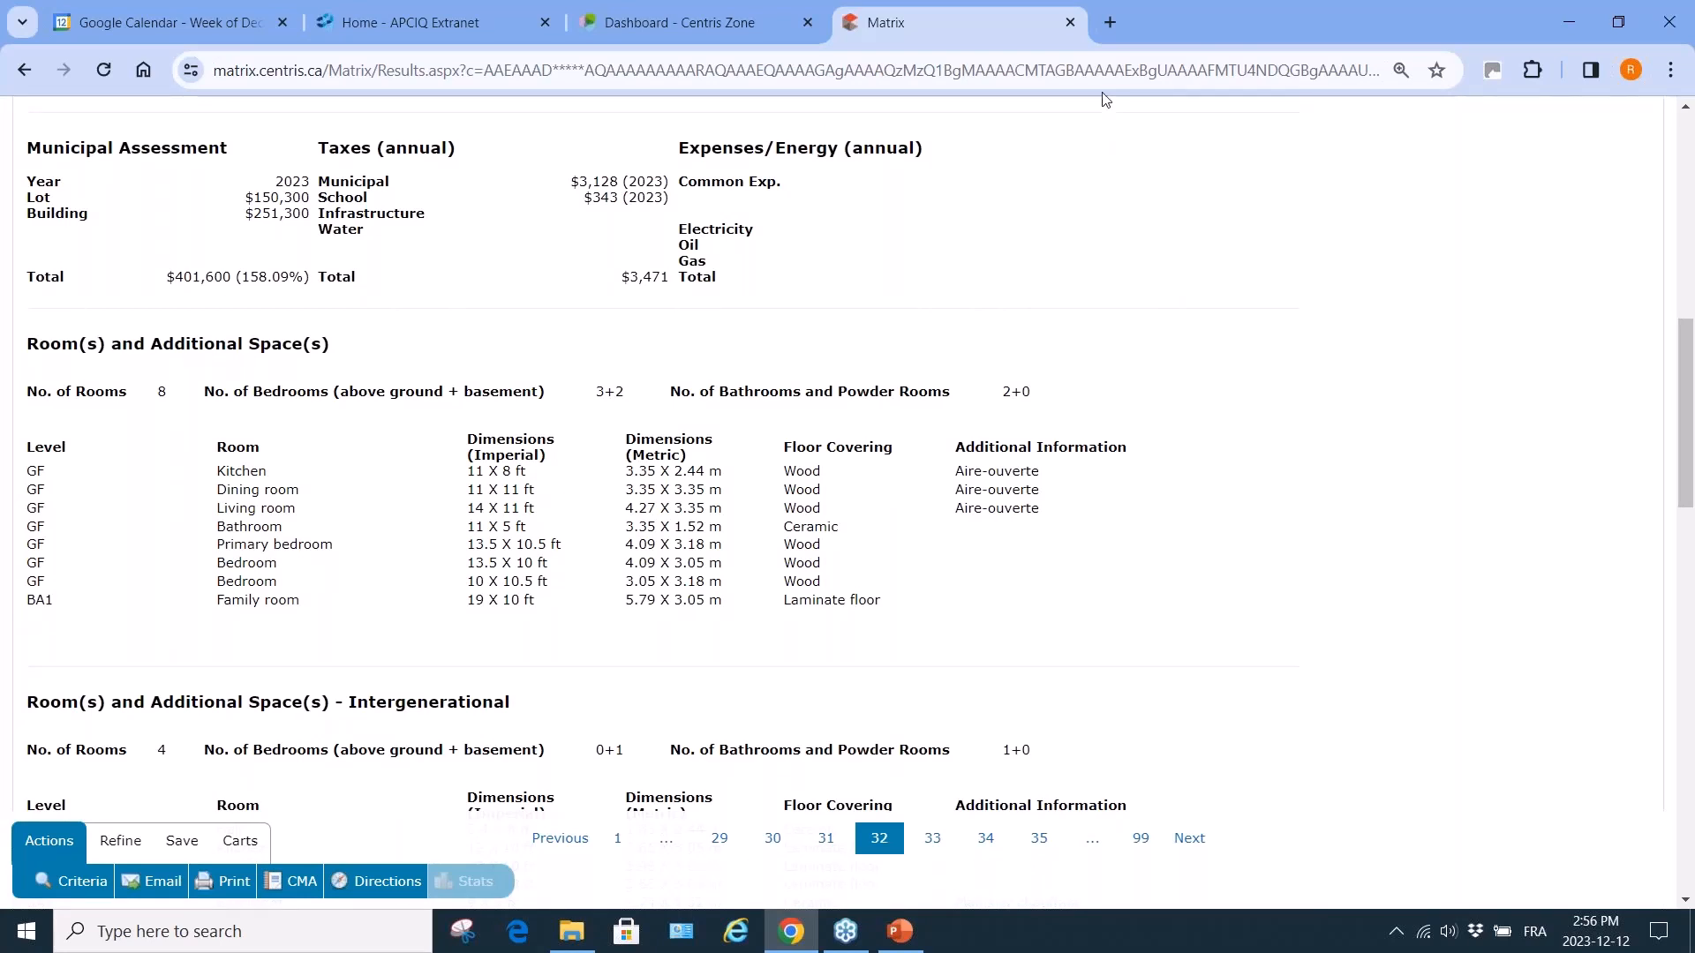
{"action": "scroll", "coordinate": [1052, 234], "scroll_direction": "up", "scroll_amount": 10}
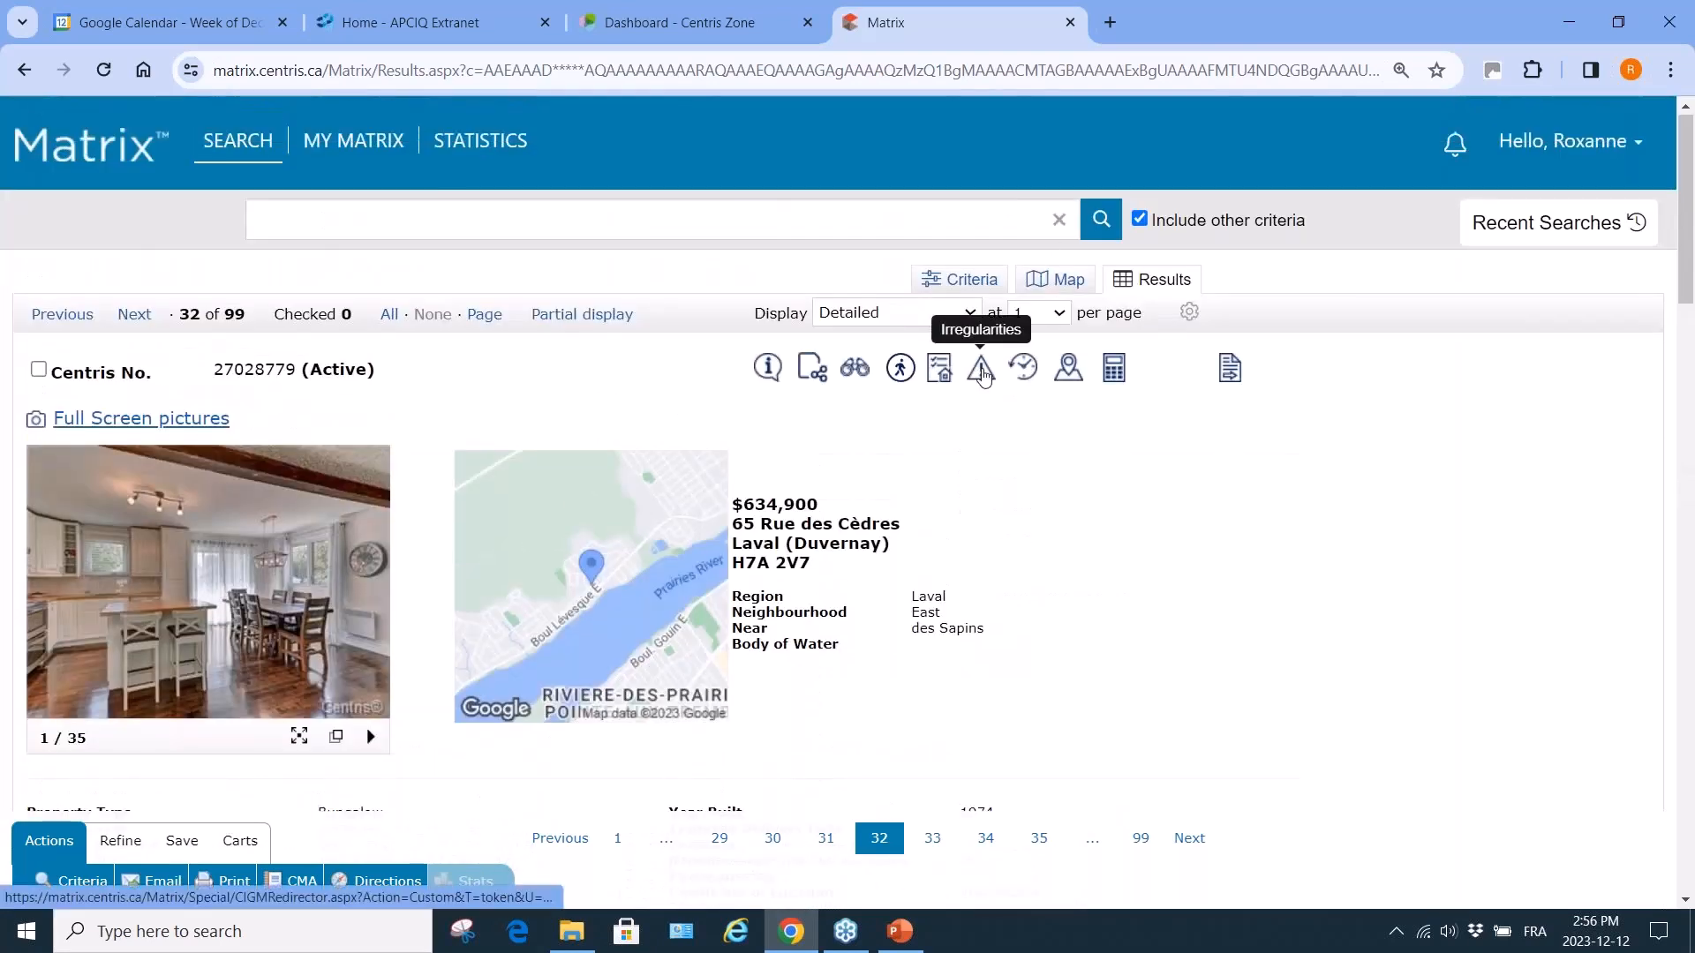
Open an irregularity report for listing 27028779 and set its type to Room size.
{"action": "left_click", "coordinate": [939, 367]}
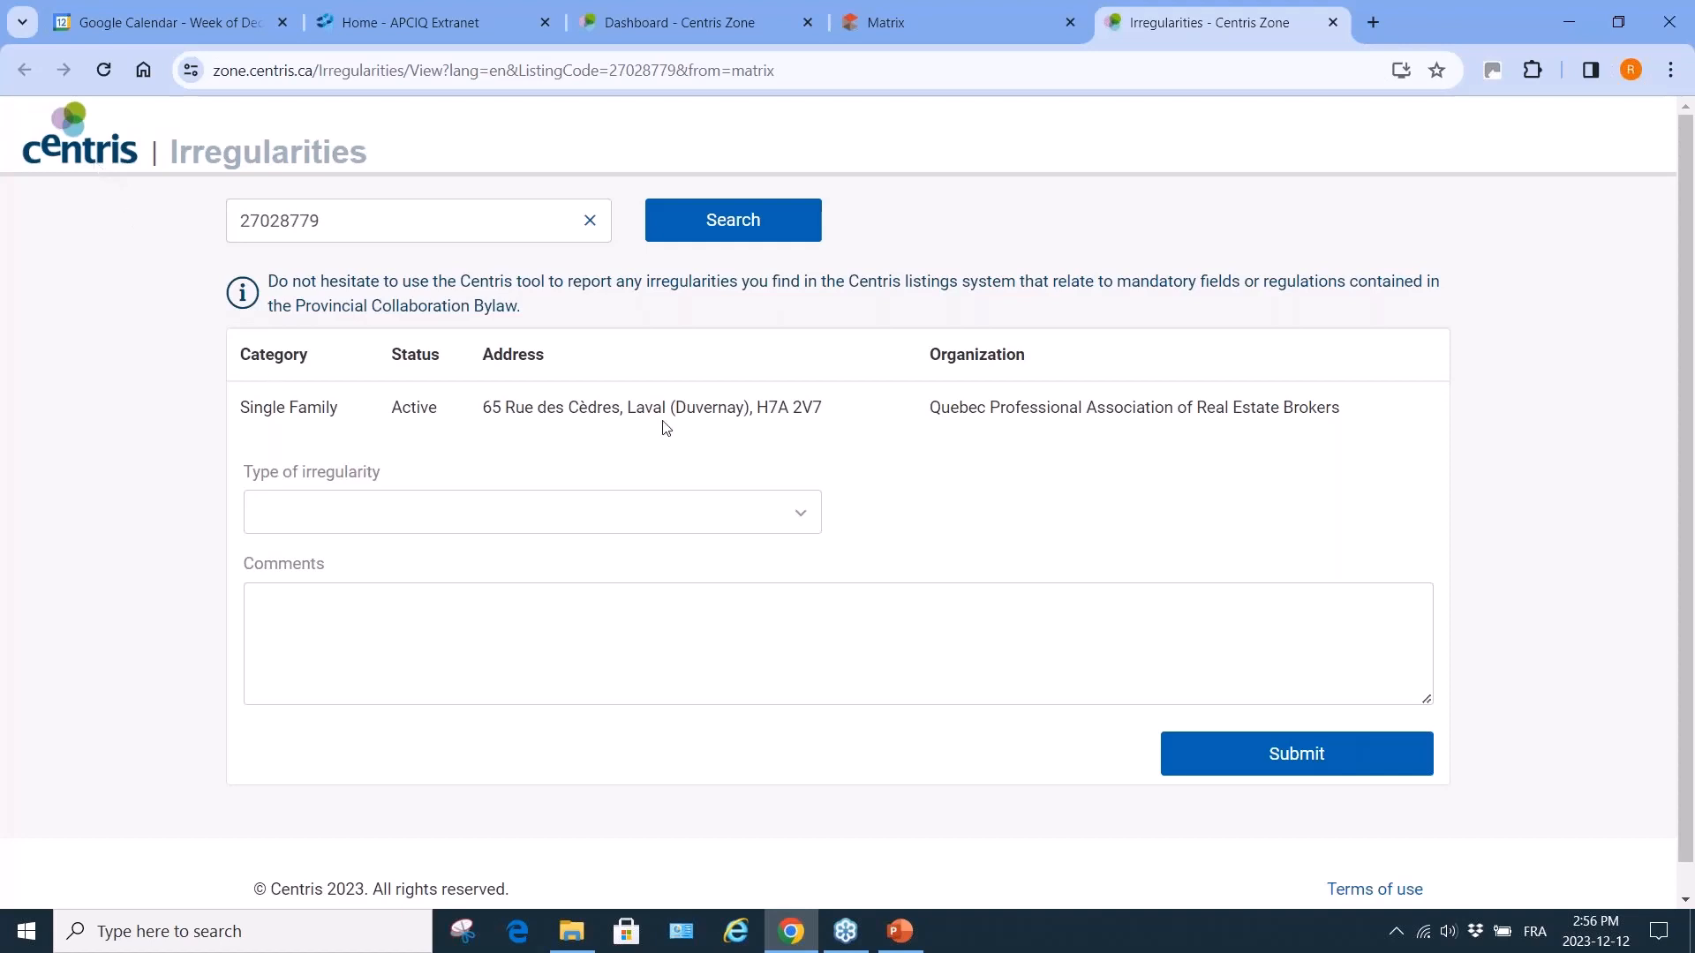
{"action": "left_click", "coordinate": [802, 521]}
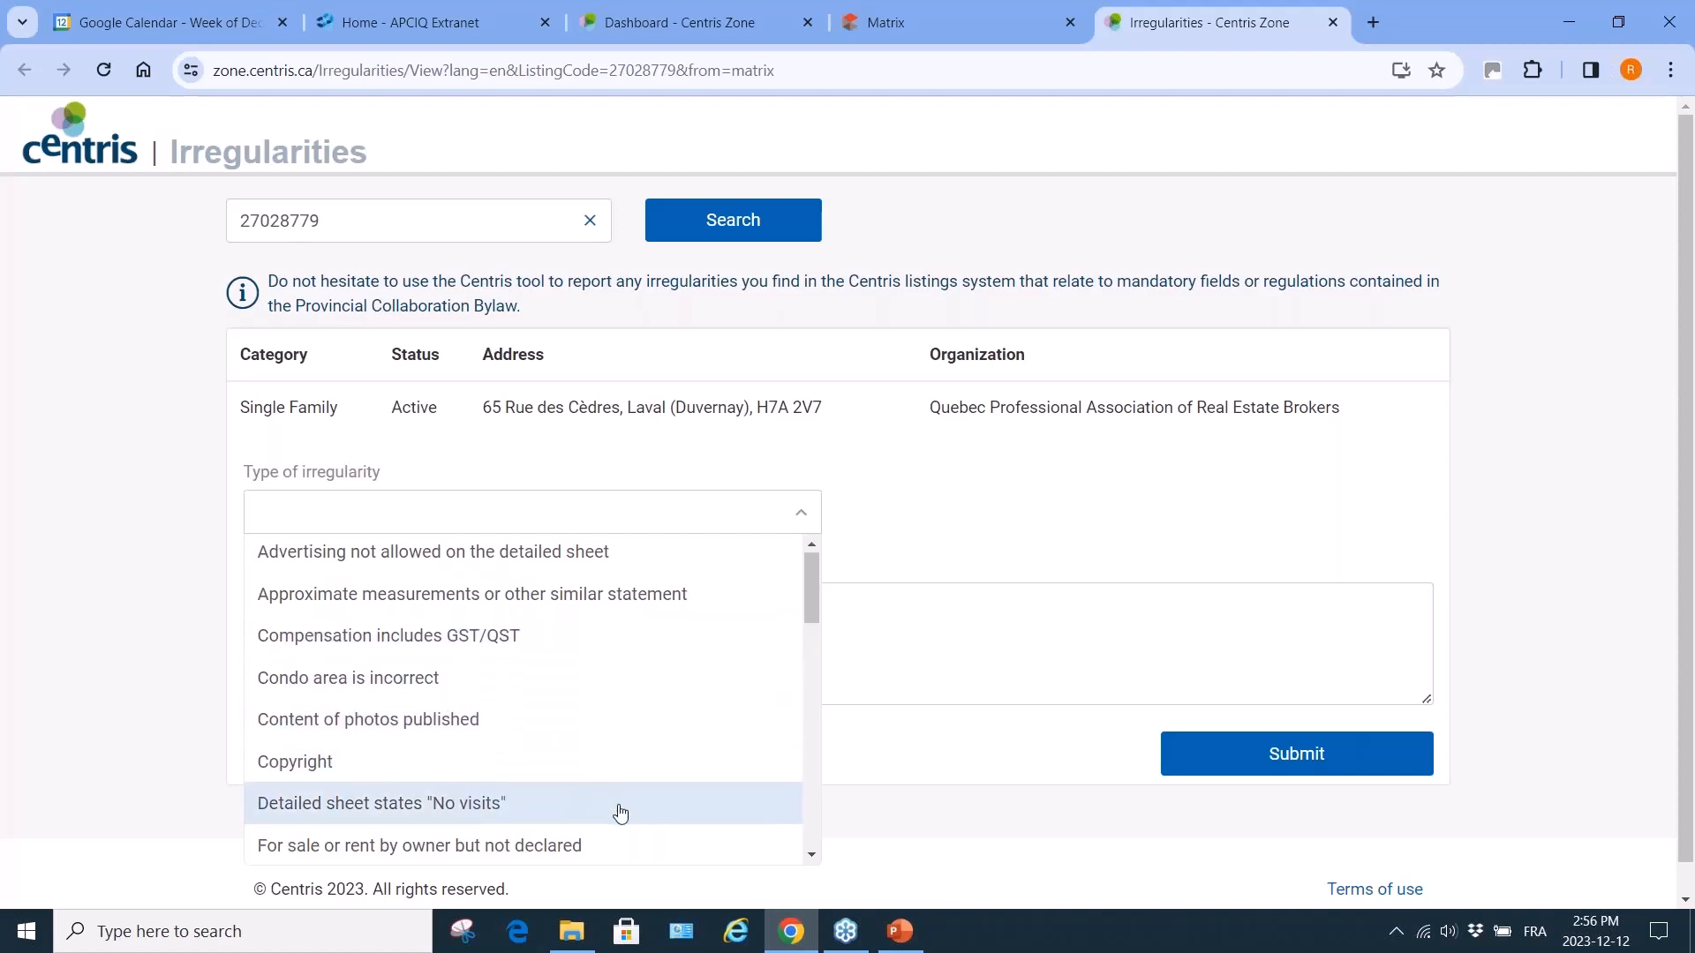
{"action": "scroll", "coordinate": [616, 808], "scroll_direction": "down", "scroll_amount": 3}
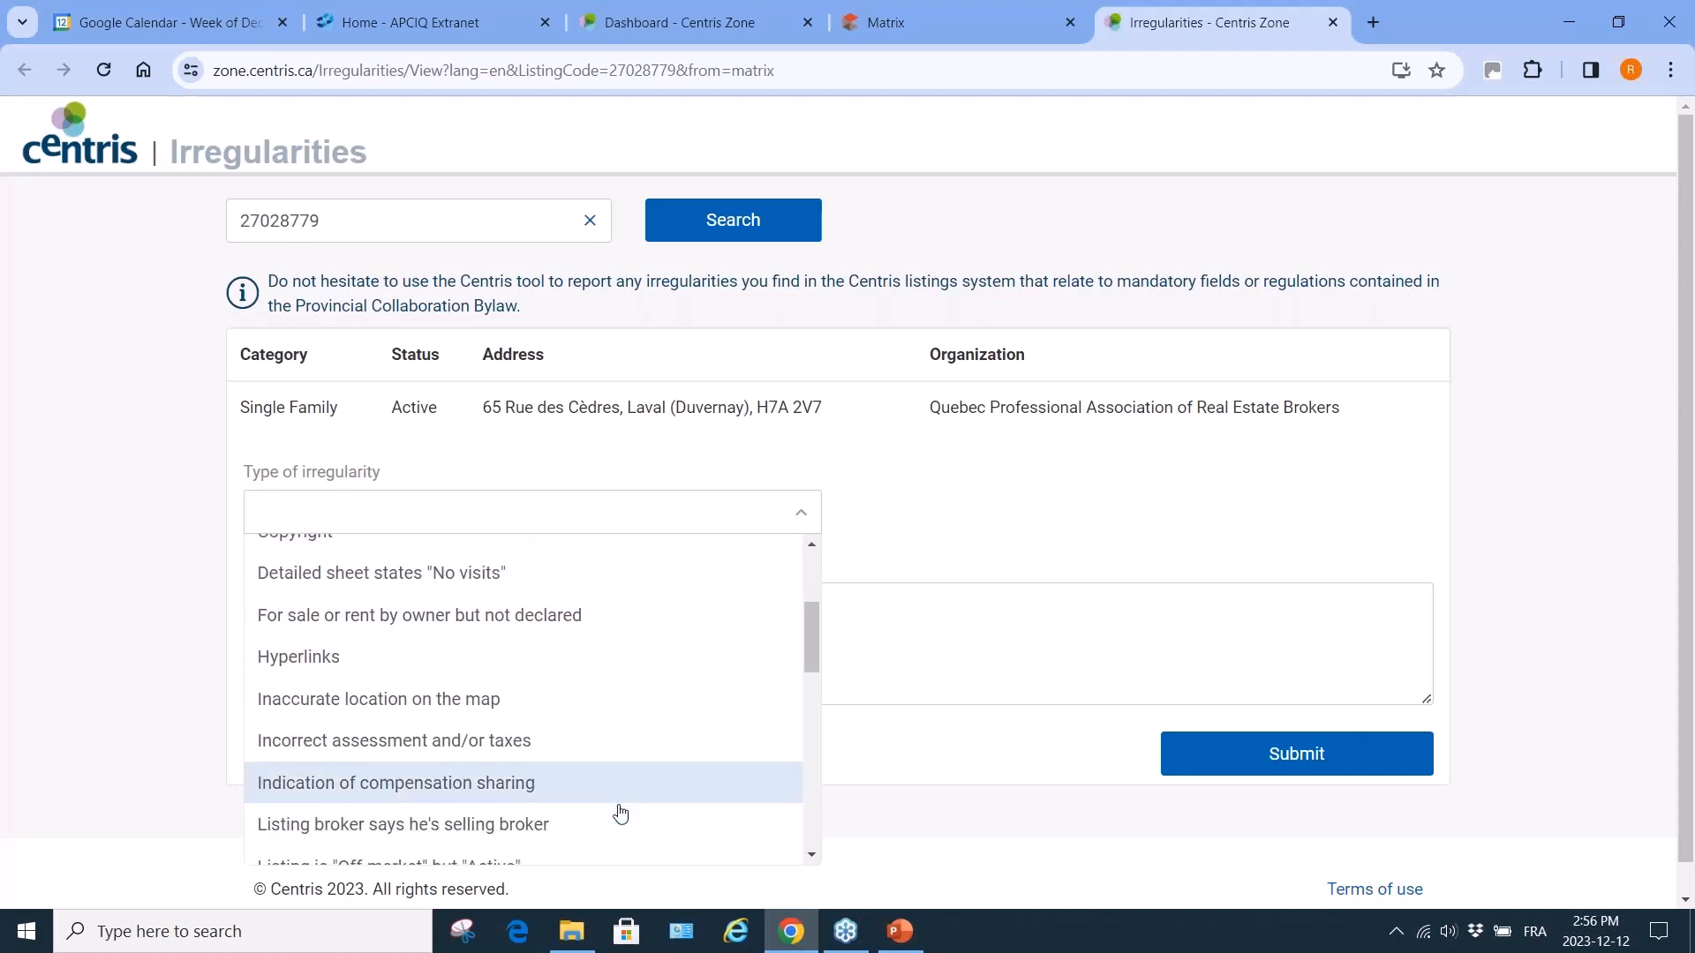
{"action": "scroll", "coordinate": [621, 813], "scroll_direction": "down", "scroll_amount": 2}
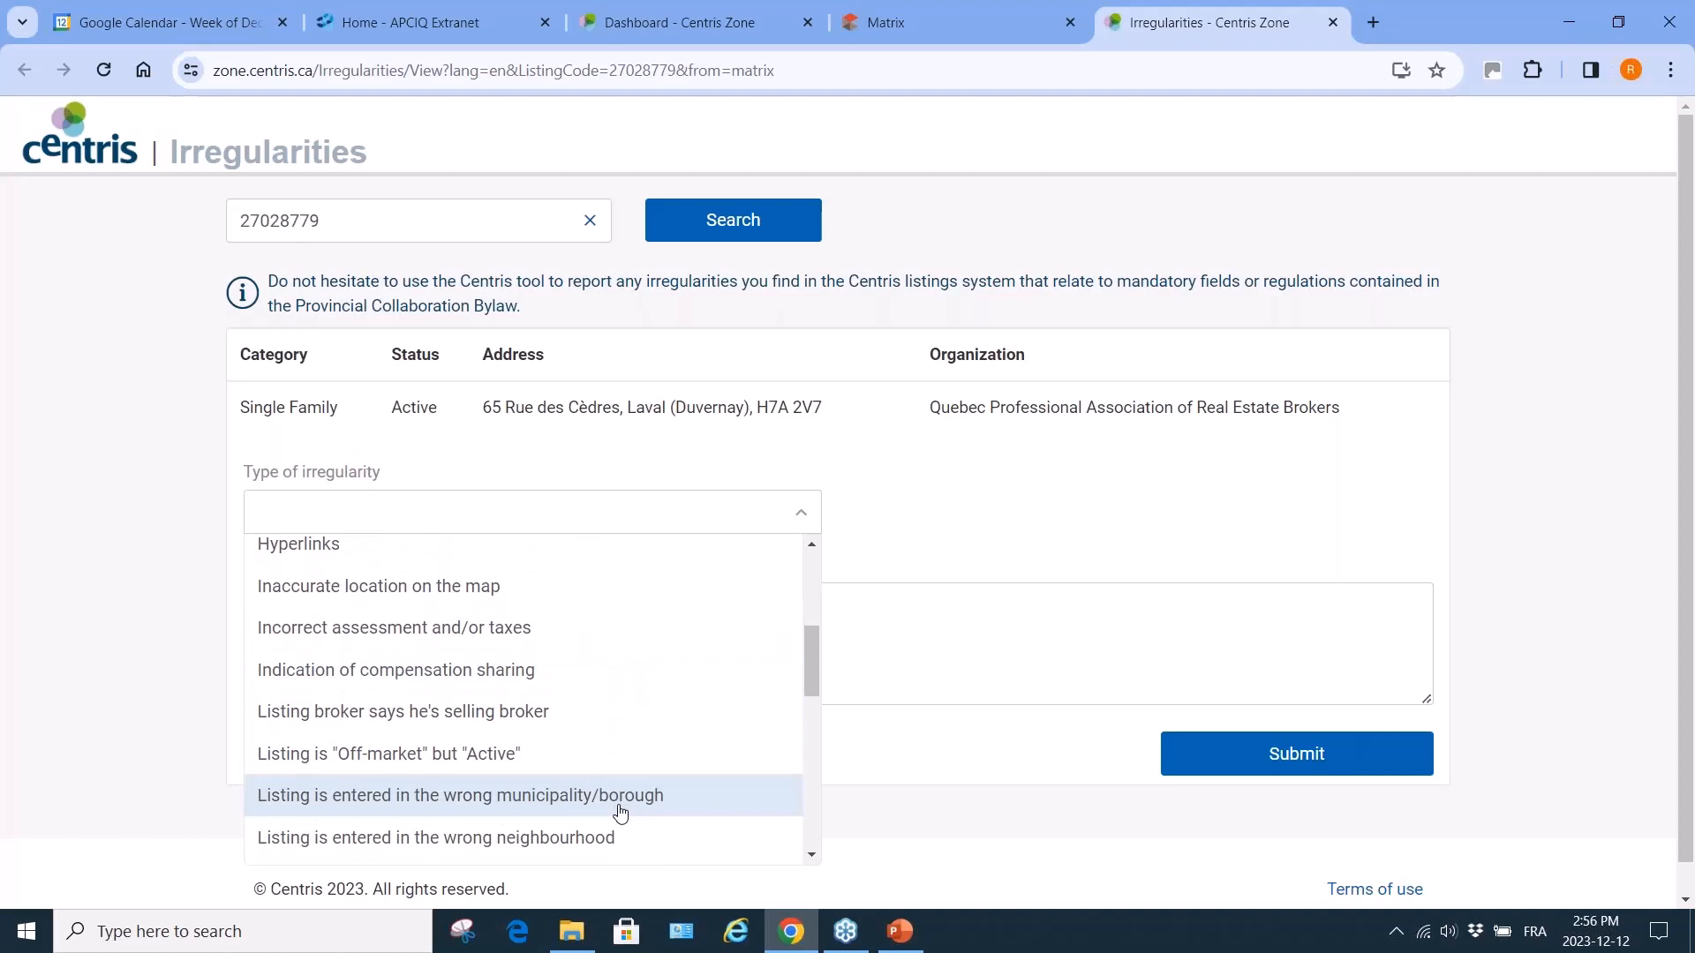
{"action": "scroll", "coordinate": [620, 812], "scroll_direction": "down", "scroll_amount": 3}
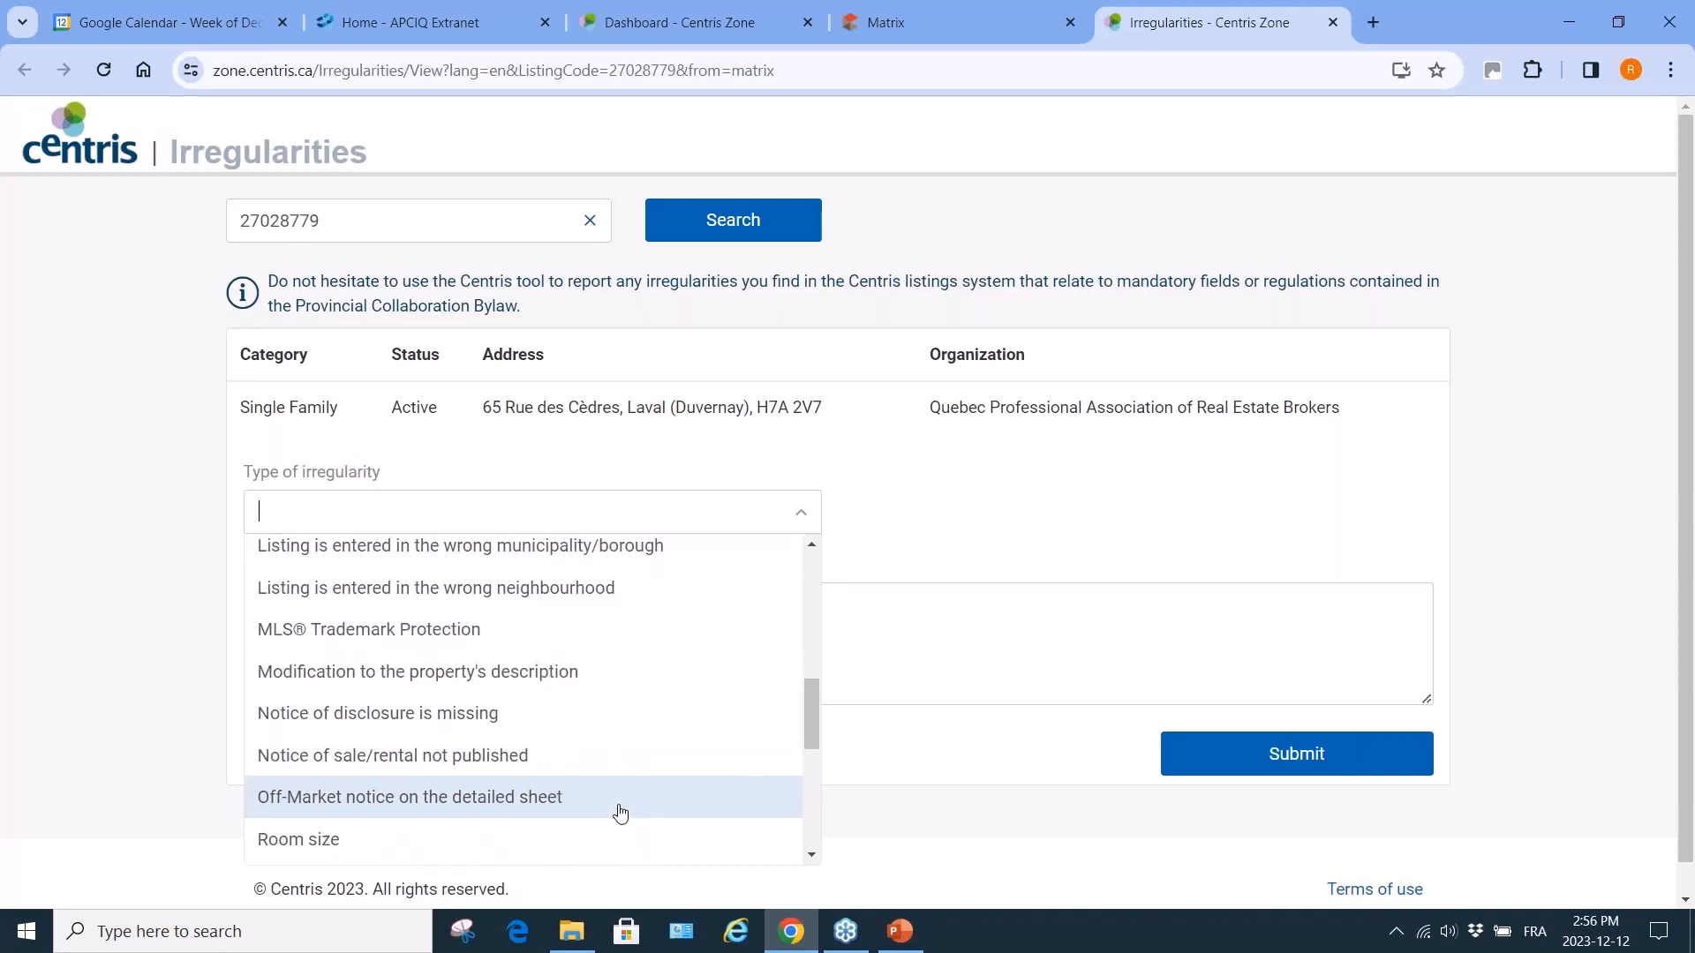
{"action": "scroll", "coordinate": [620, 813], "scroll_direction": "down", "scroll_amount": 3}
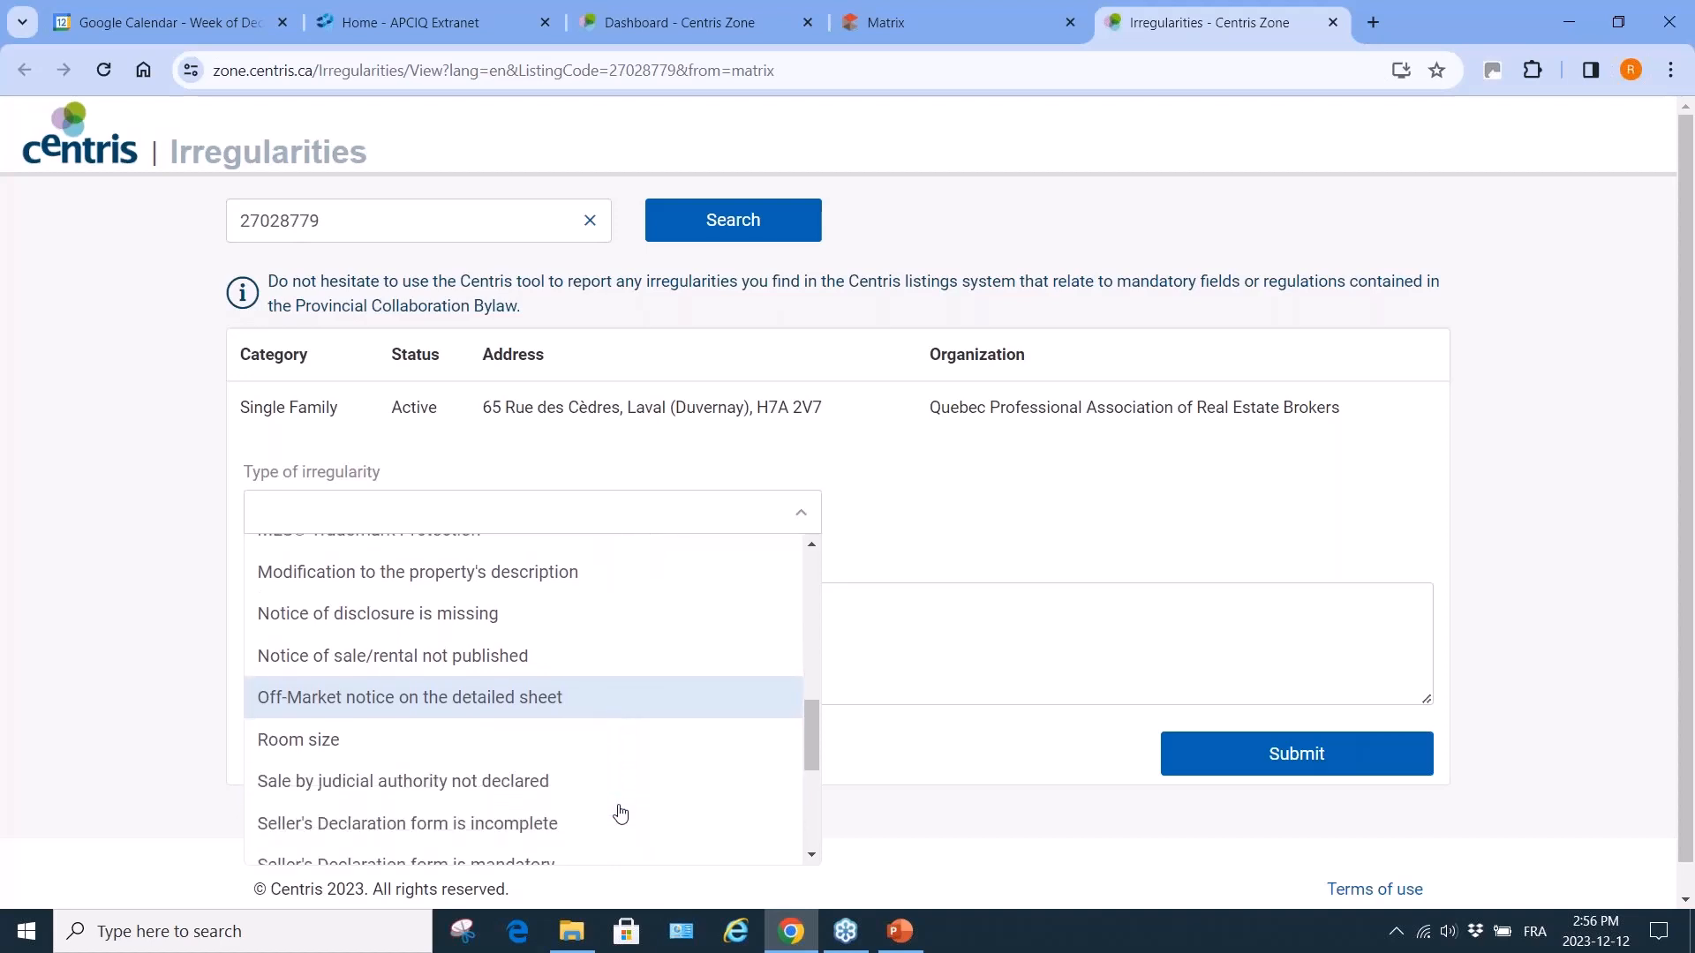
{"action": "scroll", "coordinate": [621, 813], "scroll_direction": "down", "scroll_amount": 1}
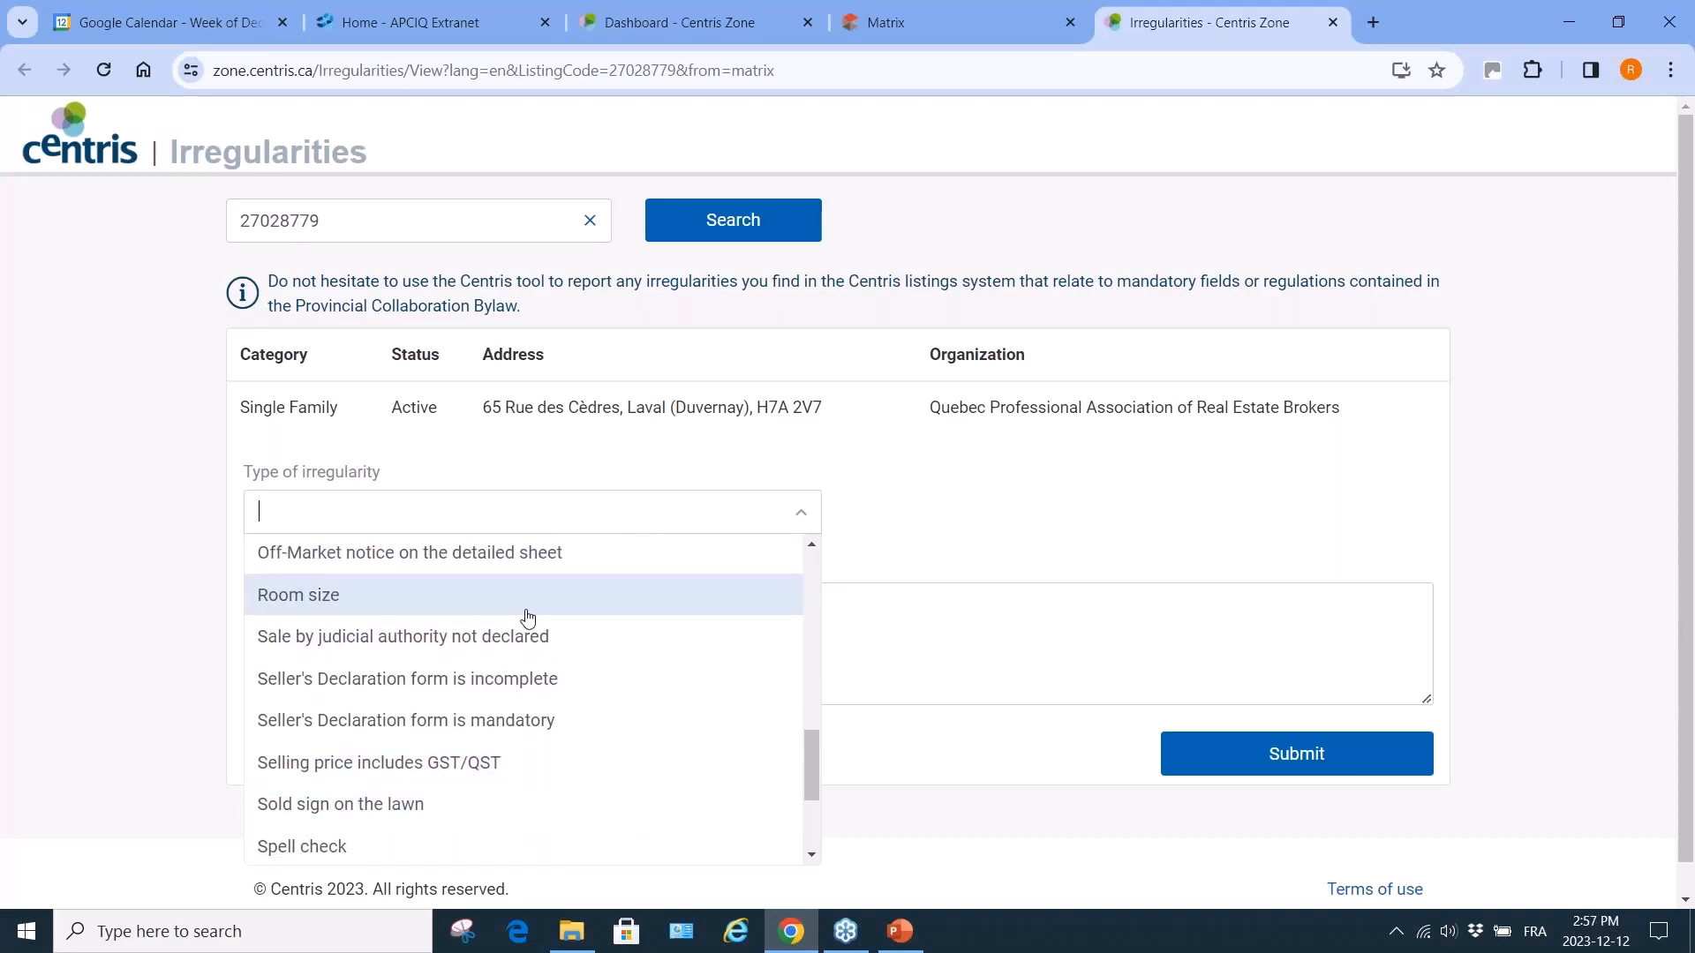
{"action": "left_click", "coordinate": [528, 597]}
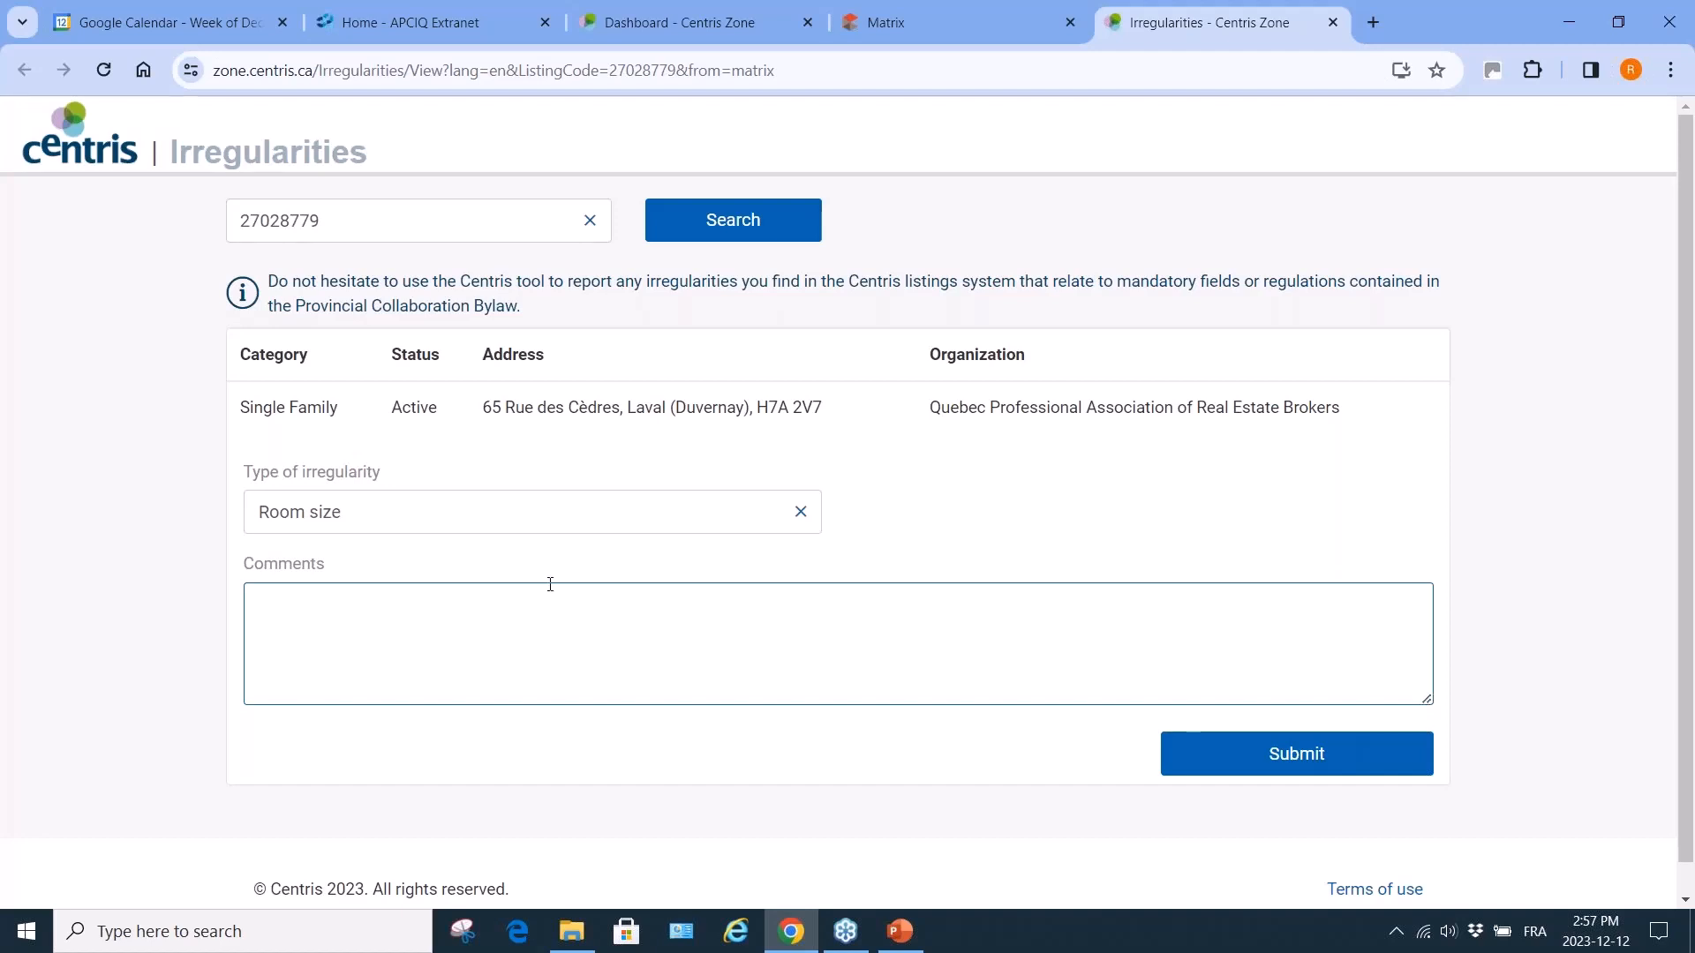
Close the irregularity report for listing 27028779 without submitting it, choosing Leave.
{"action": "left_click", "coordinate": [1333, 24]}
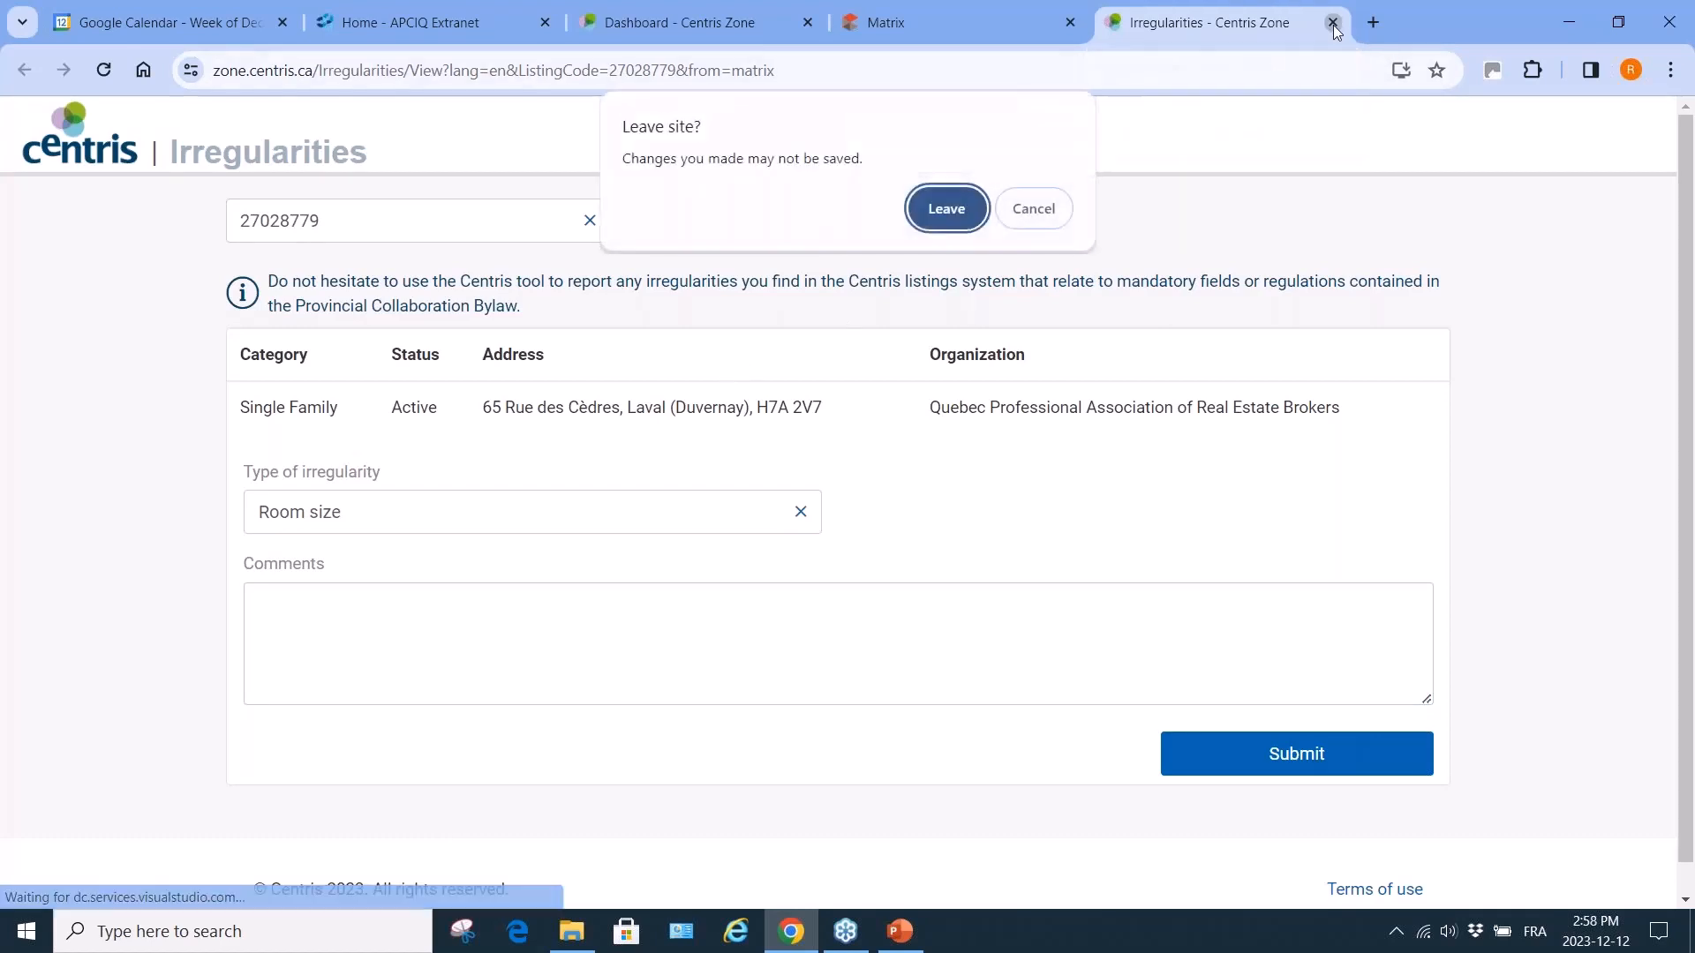
{"action": "left_click", "coordinate": [941, 211]}
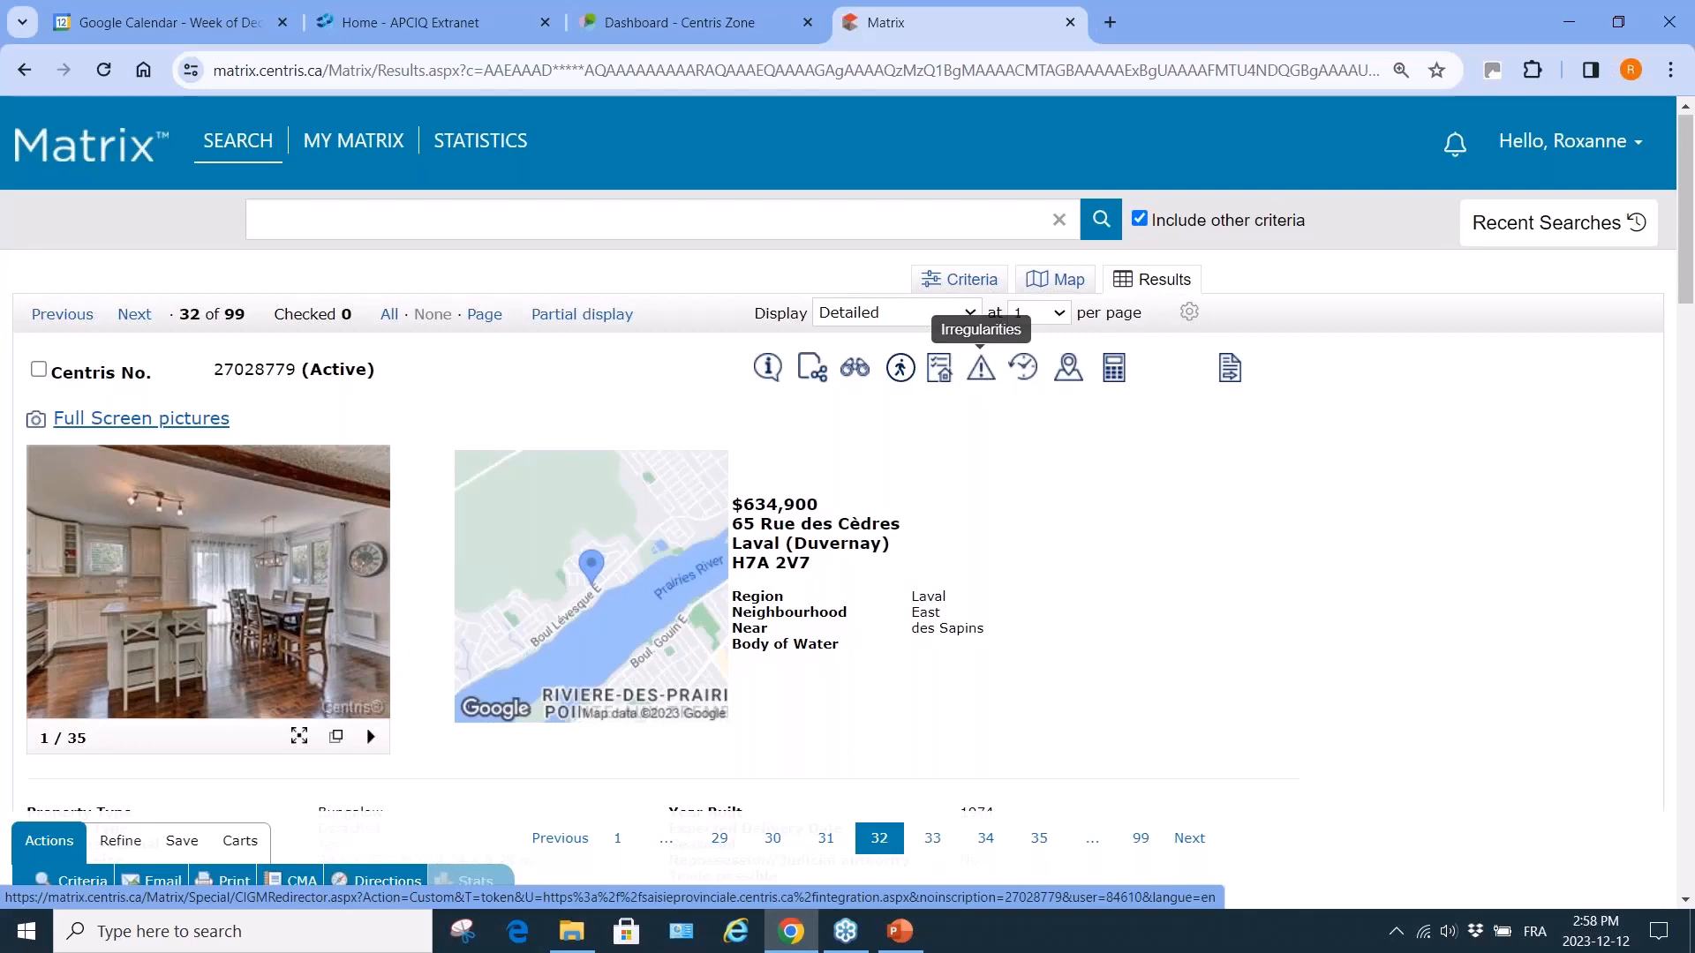
{"action": "scroll", "coordinate": [1030, 377], "scroll_direction": "down", "scroll_amount": 1}
{"action": "scroll", "coordinate": [1030, 377], "scroll_direction": "up", "scroll_amount": 1}
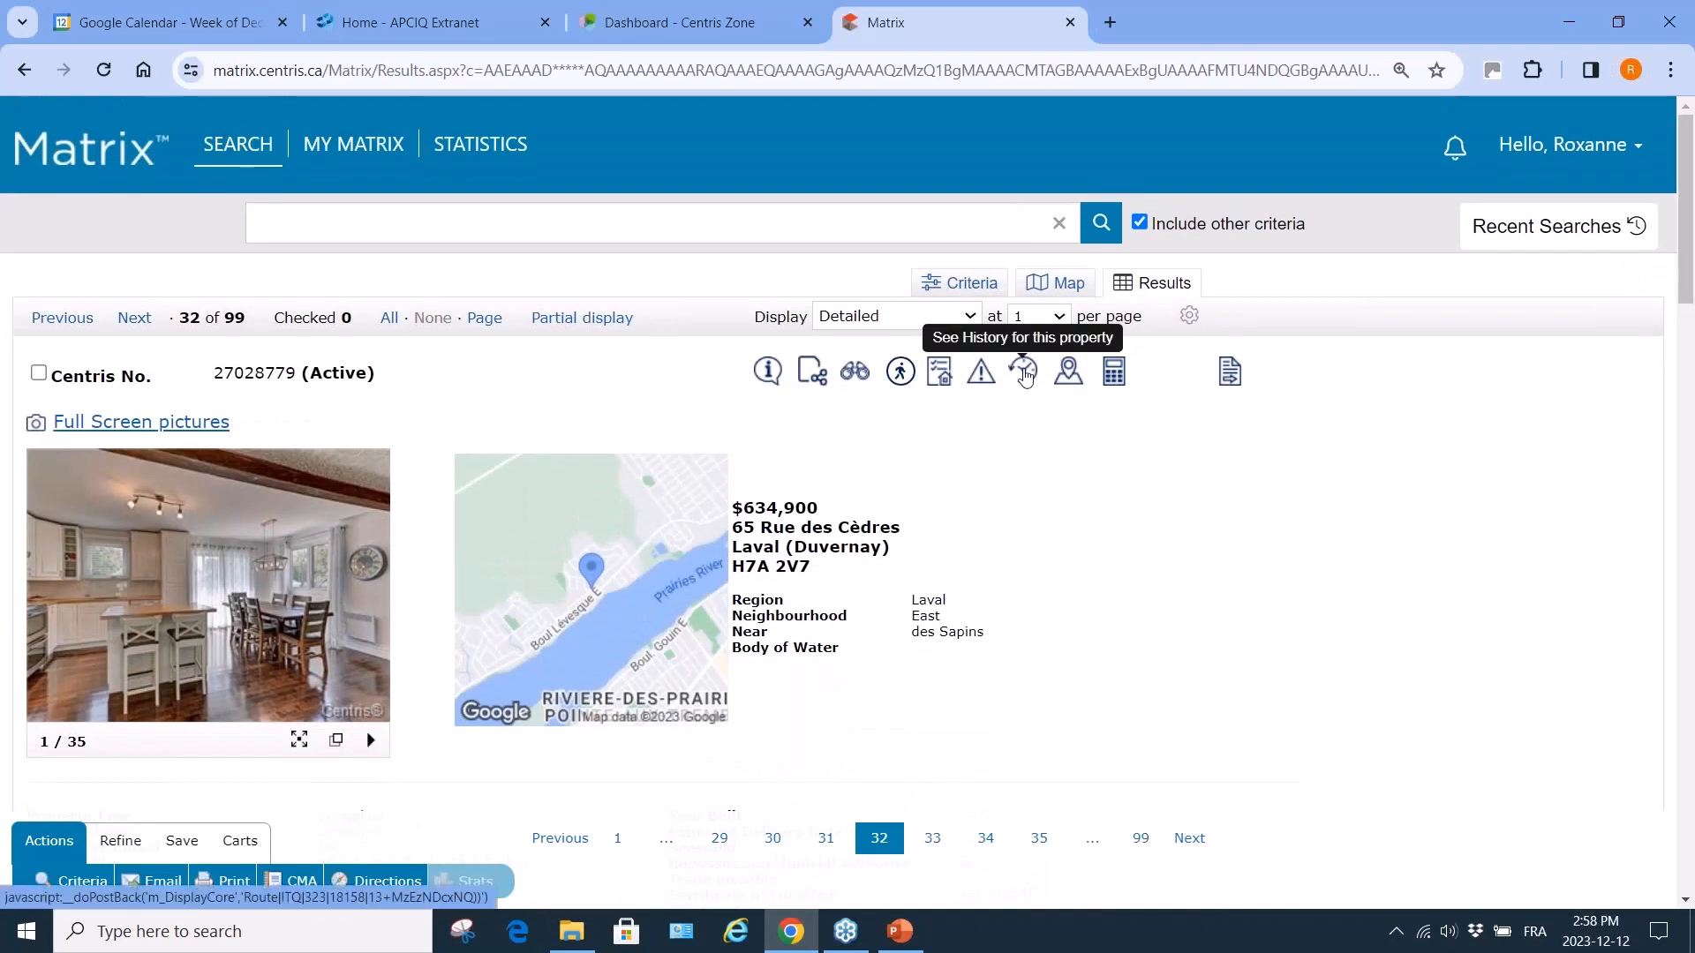
{"action": "left_click", "coordinate": [1025, 374]}
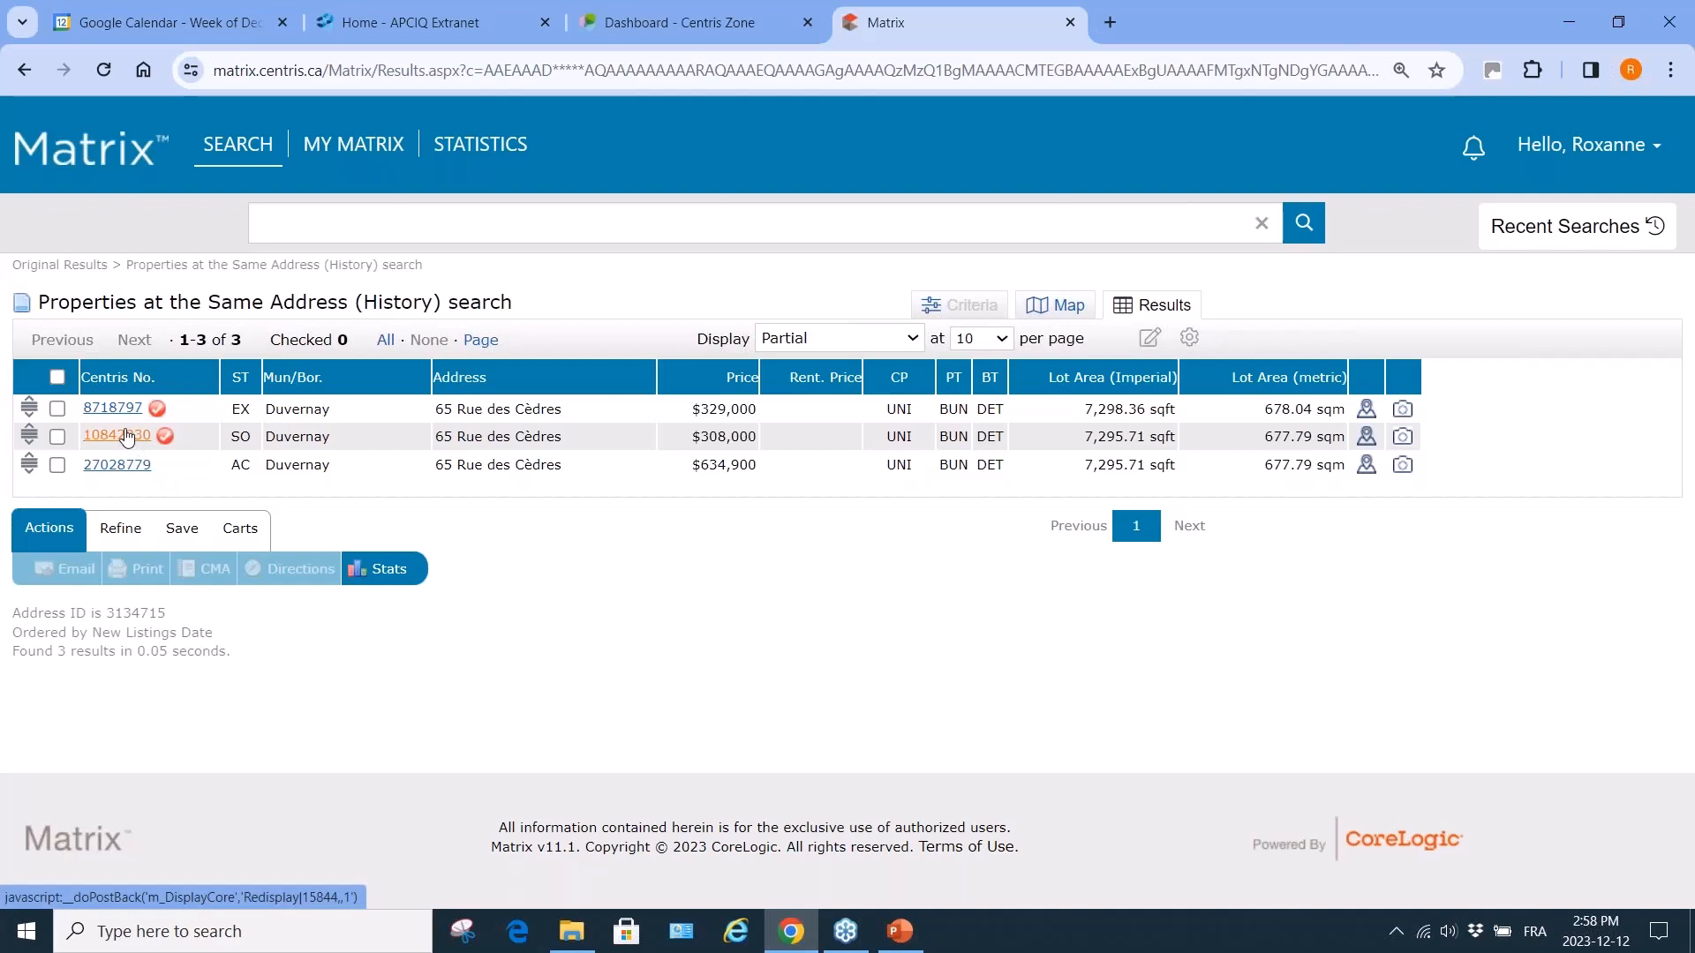
Inspect listing 10842030 and listing 8718797, returning to the address history each time.
{"action": "left_click", "coordinate": [127, 436]}
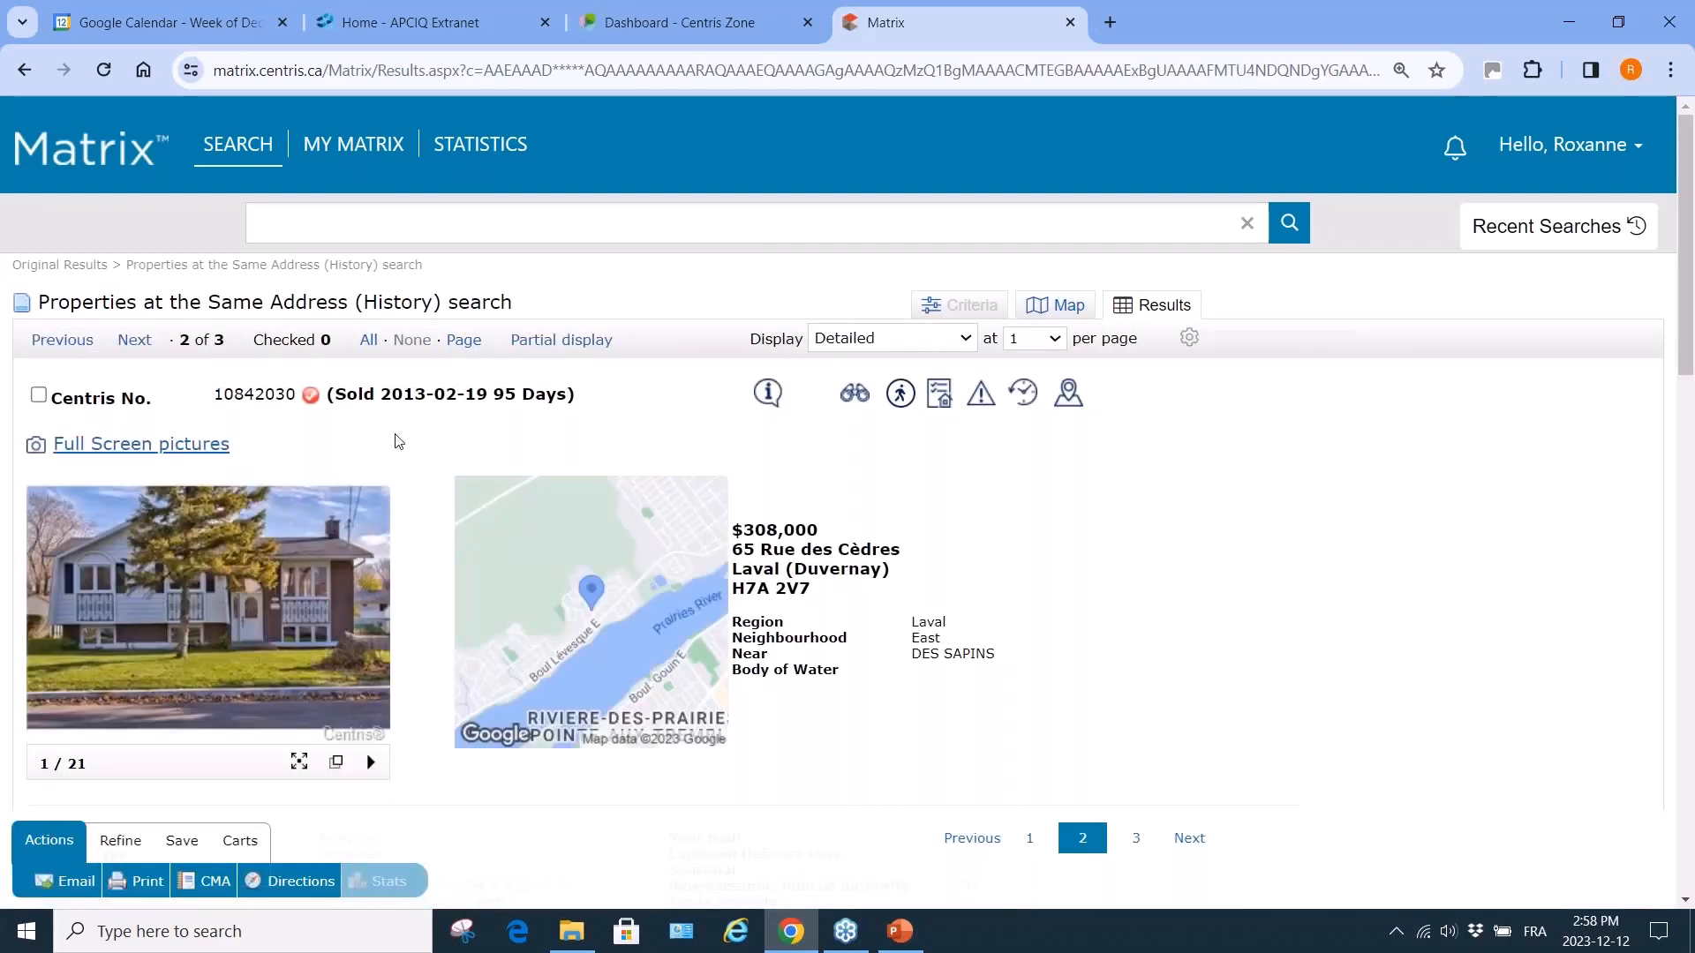
{"action": "left_click", "coordinate": [28, 79]}
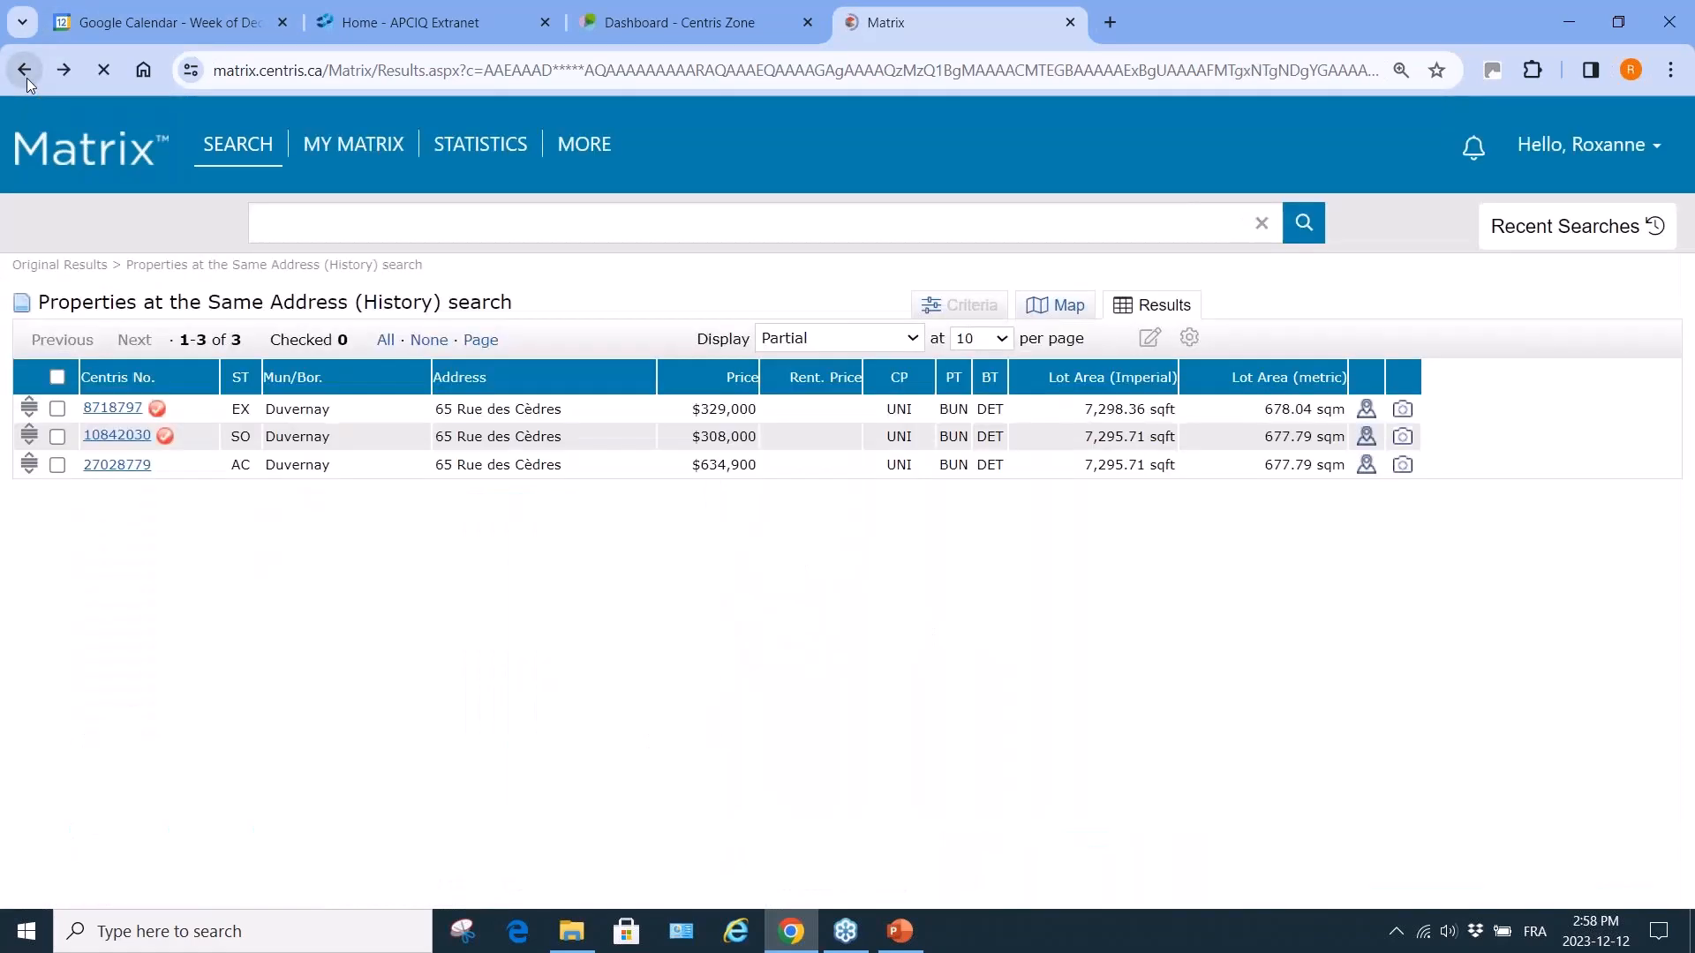
{"action": "left_click", "coordinate": [114, 408]}
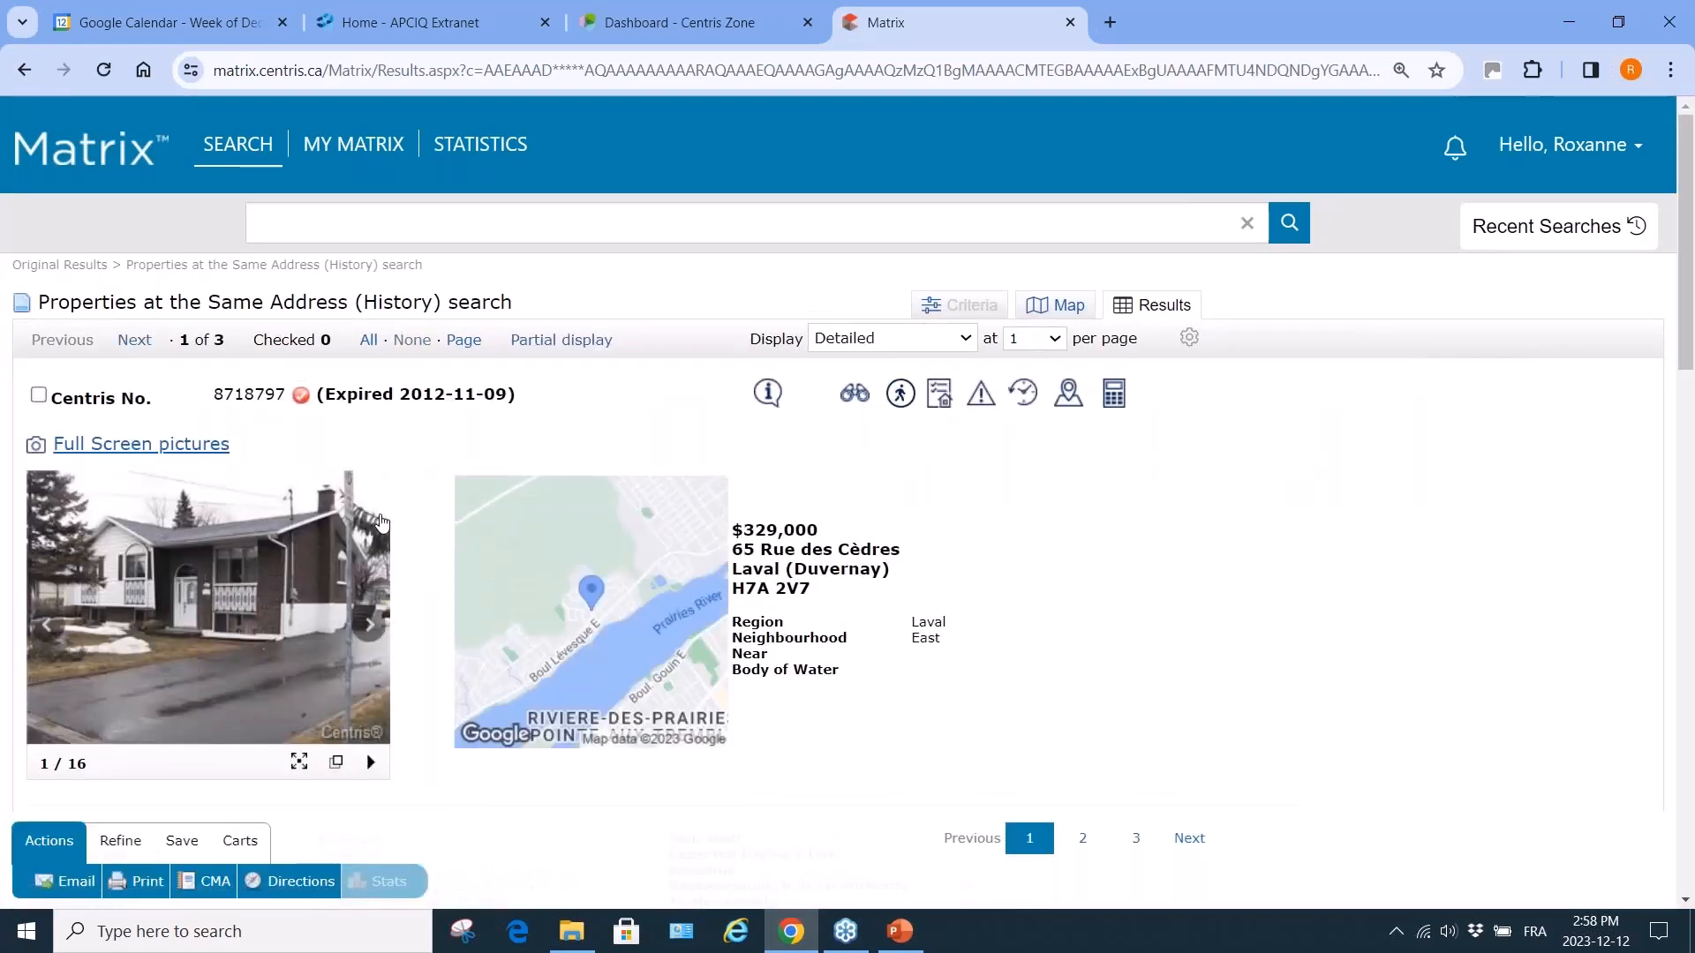
{"action": "left_click", "coordinate": [24, 71]}
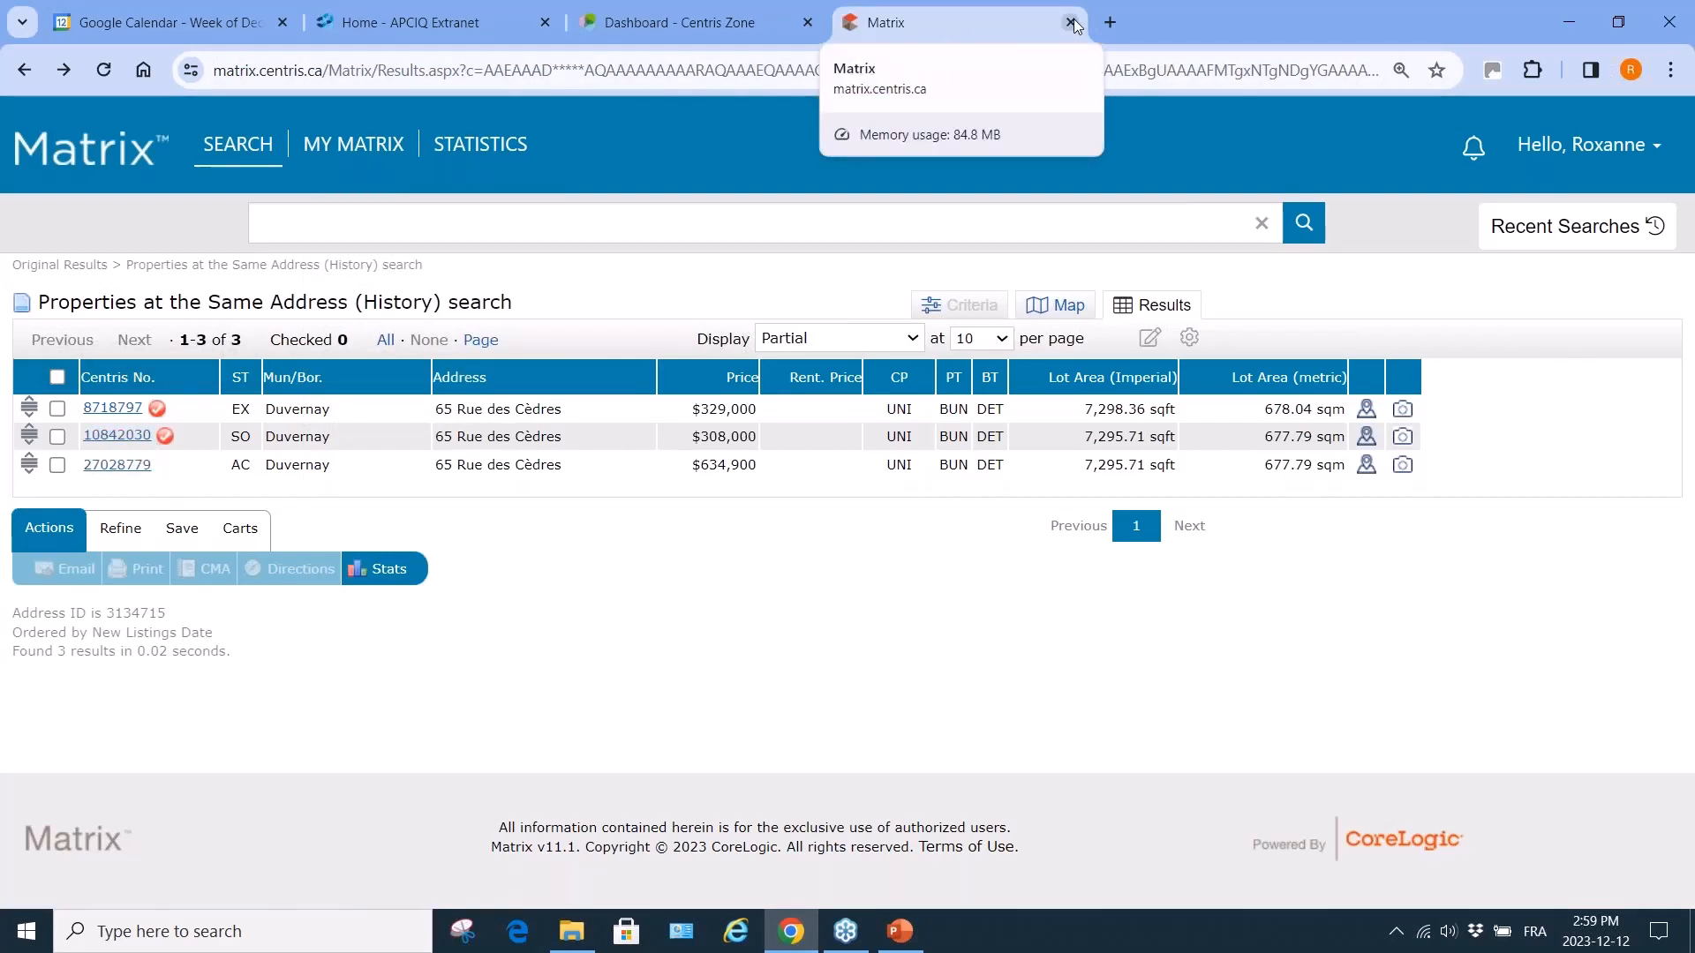
Relaunch Matrix from Centris Zone and rerun the 2:50 PM Laval single-family search from Recent Searches.
{"action": "left_click", "coordinate": [1070, 22]}
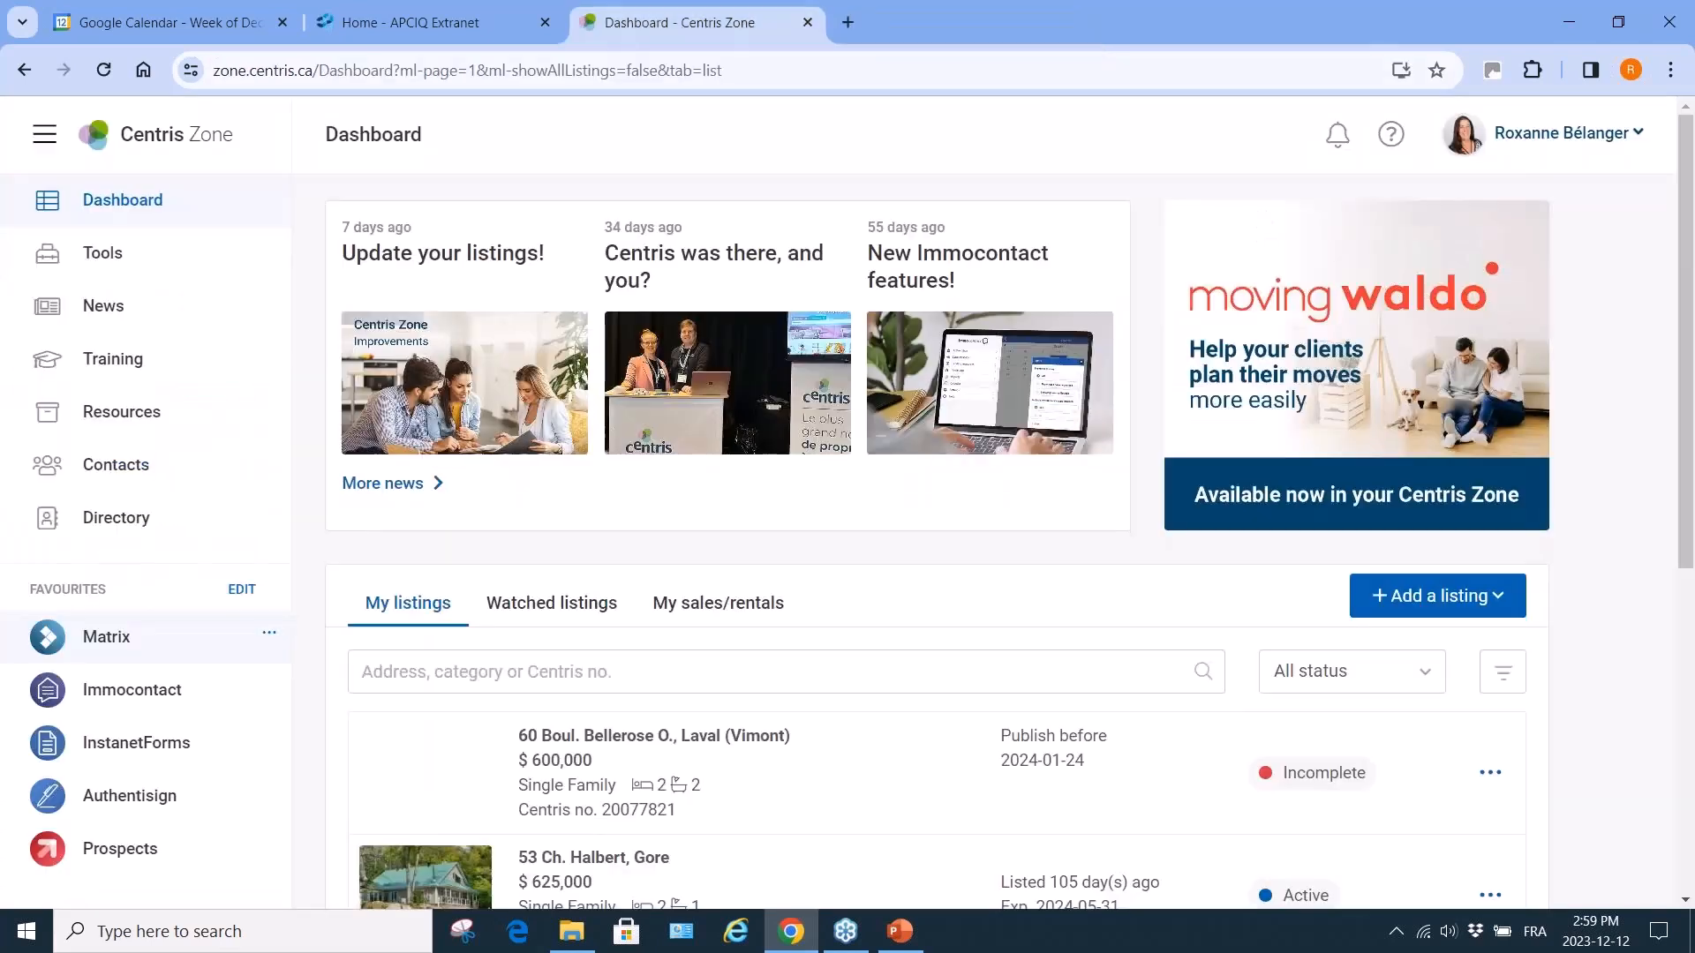
{"action": "left_click", "coordinate": [106, 640]}
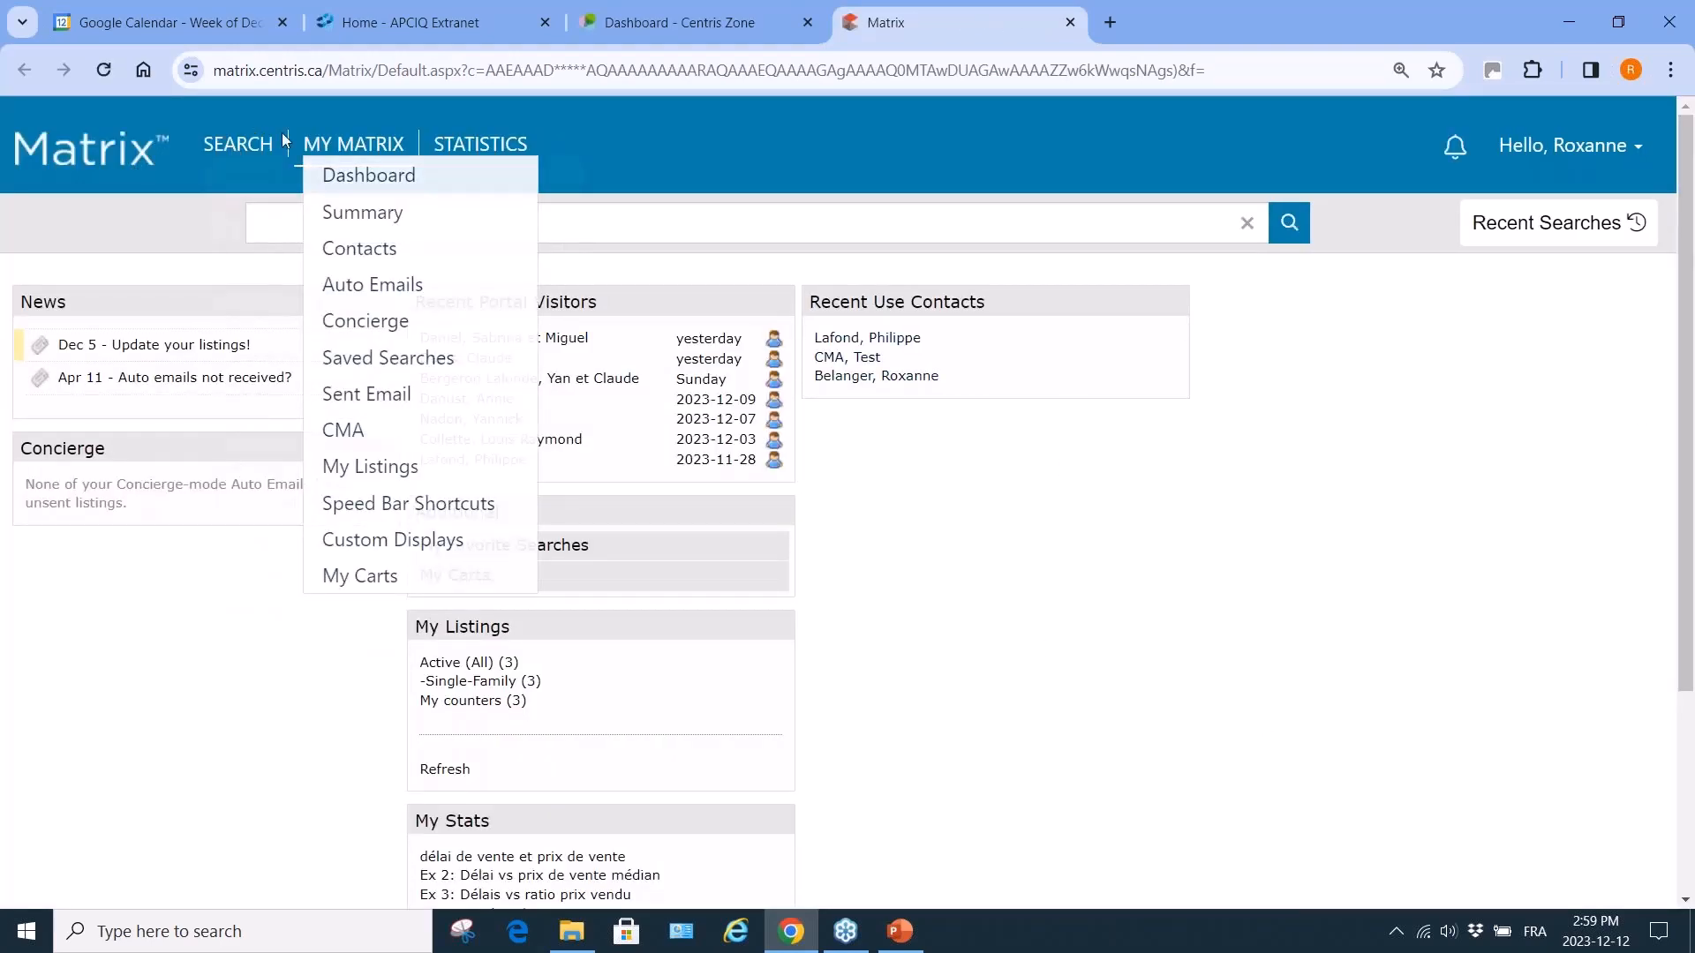
{"action": "mouse_move", "coordinate": [252, 147]}
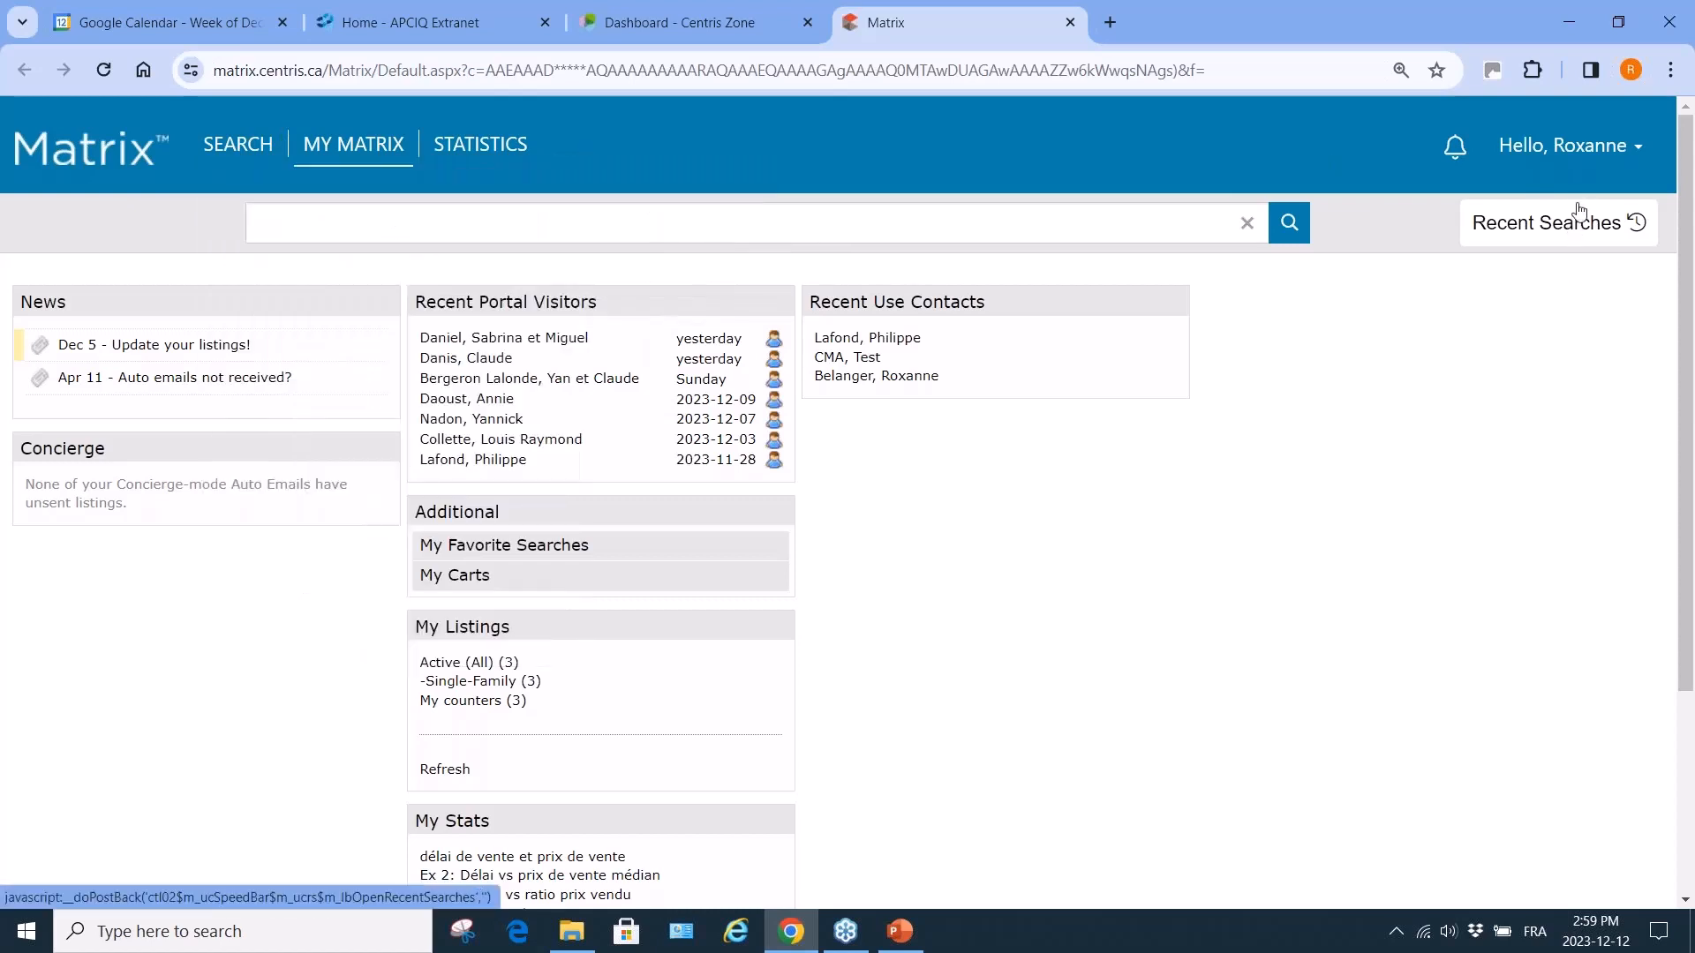
{"action": "left_click", "coordinate": [1572, 227]}
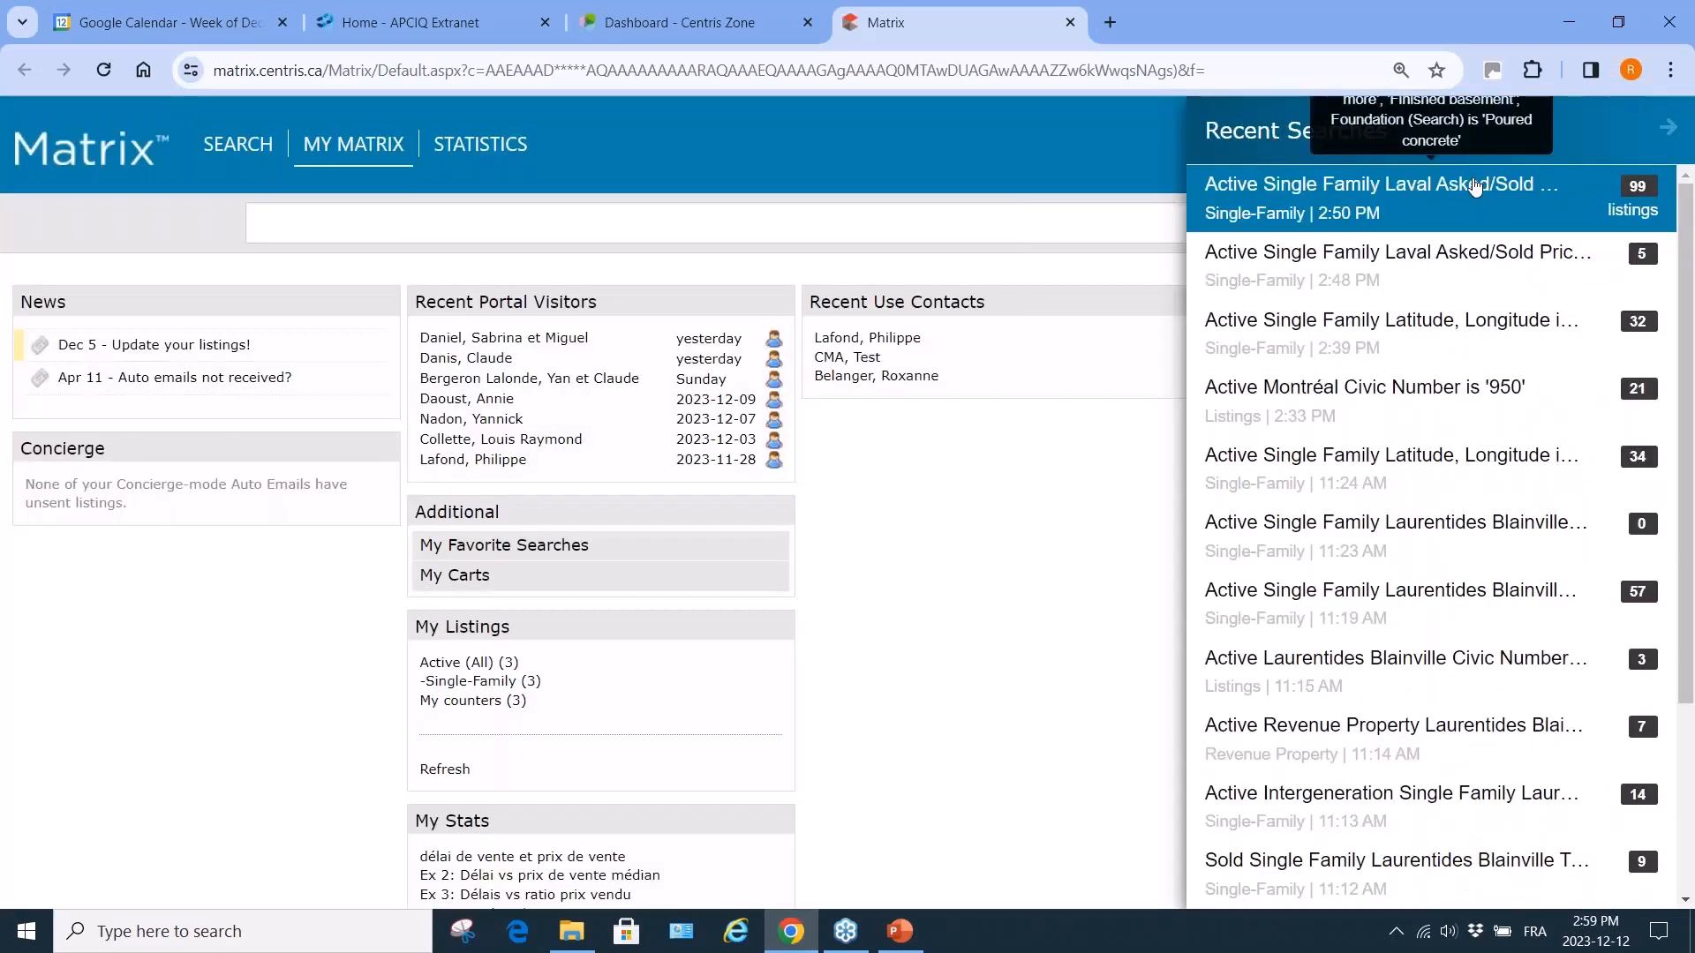
{"action": "left_click", "coordinate": [1475, 185]}
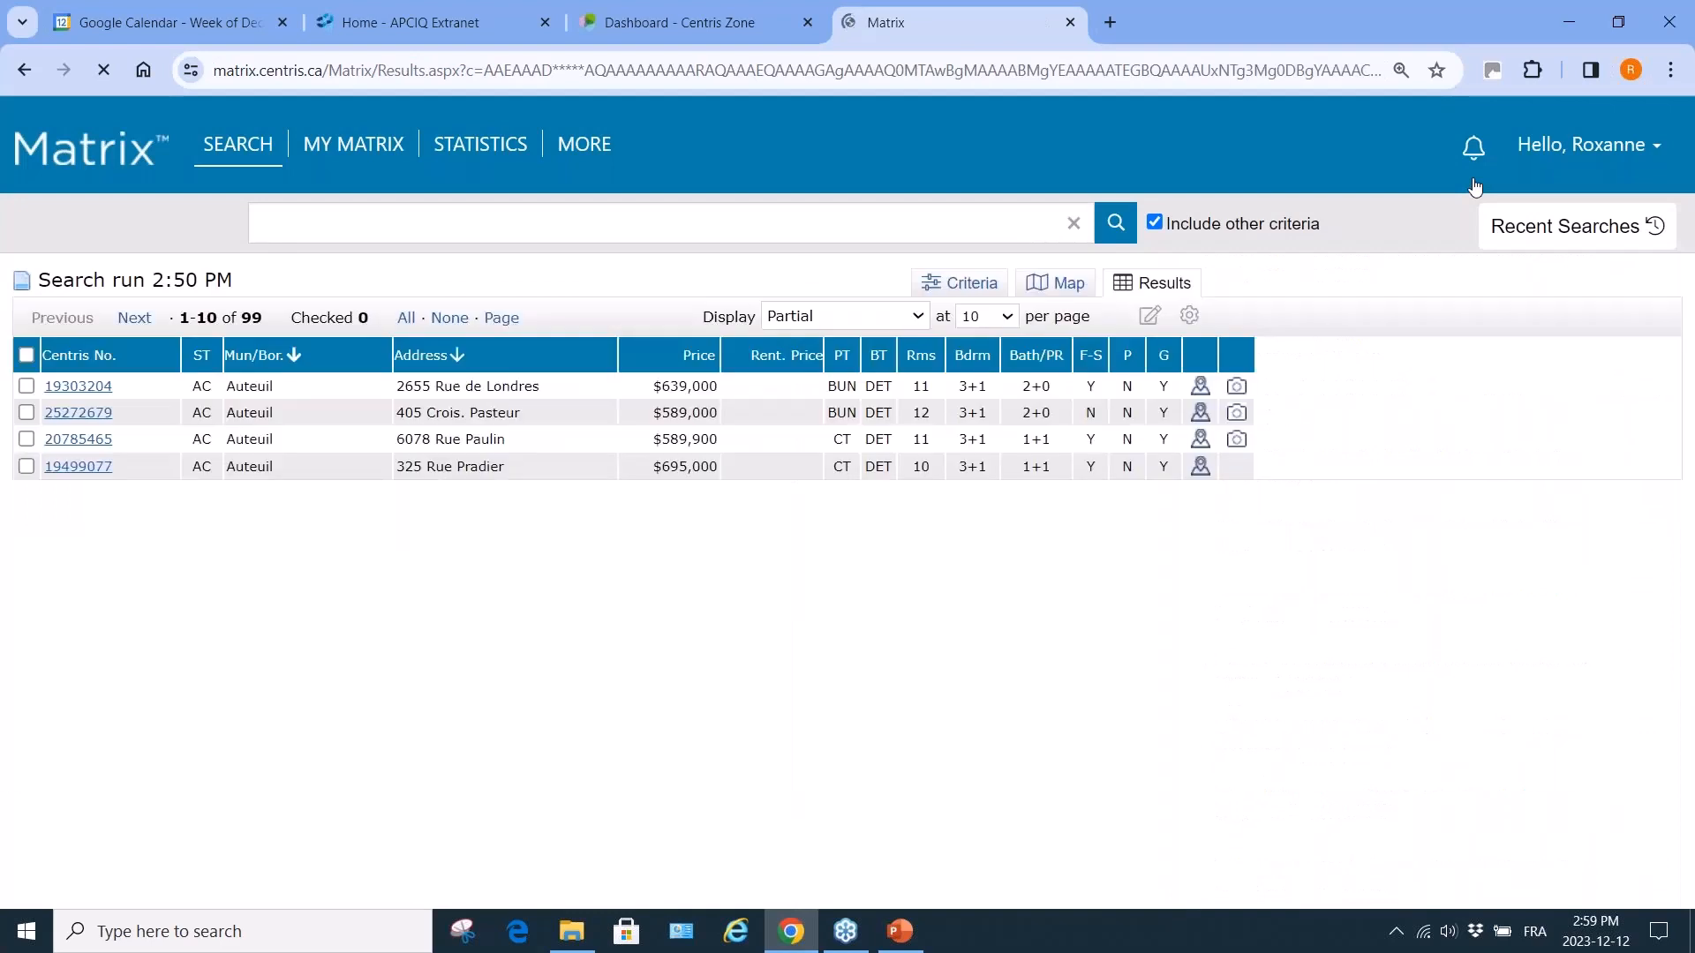
{"action": "left_click", "coordinate": [353, 144]}
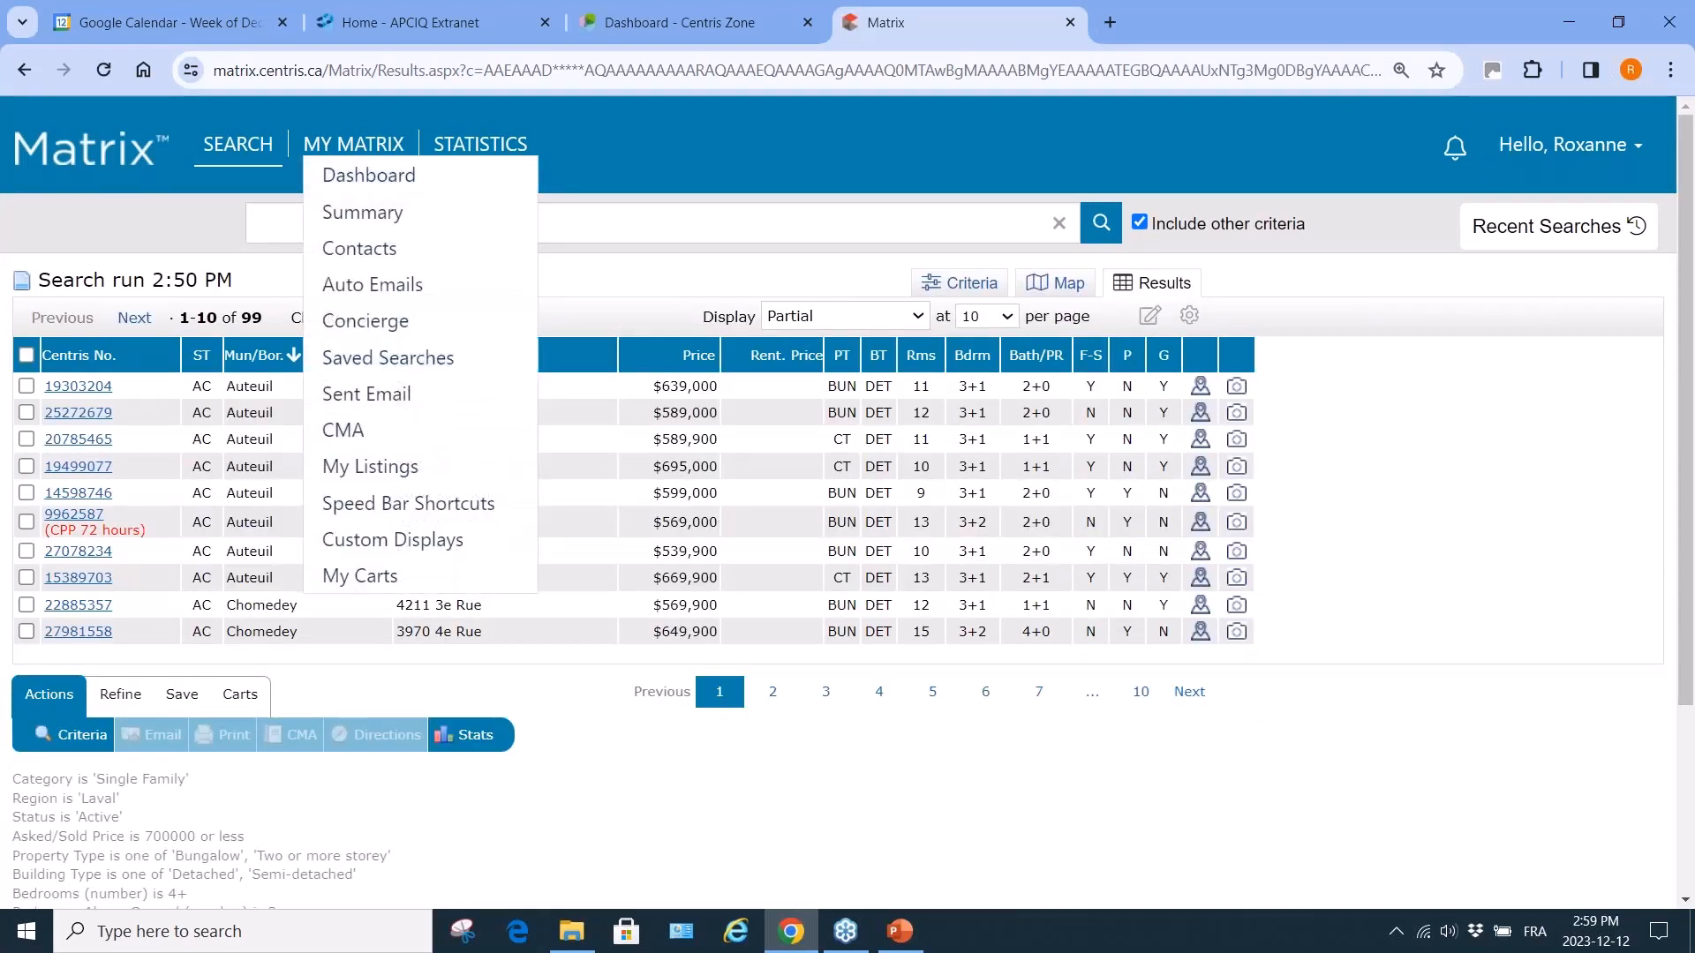
{"action": "left_click", "coordinate": [78, 470]}
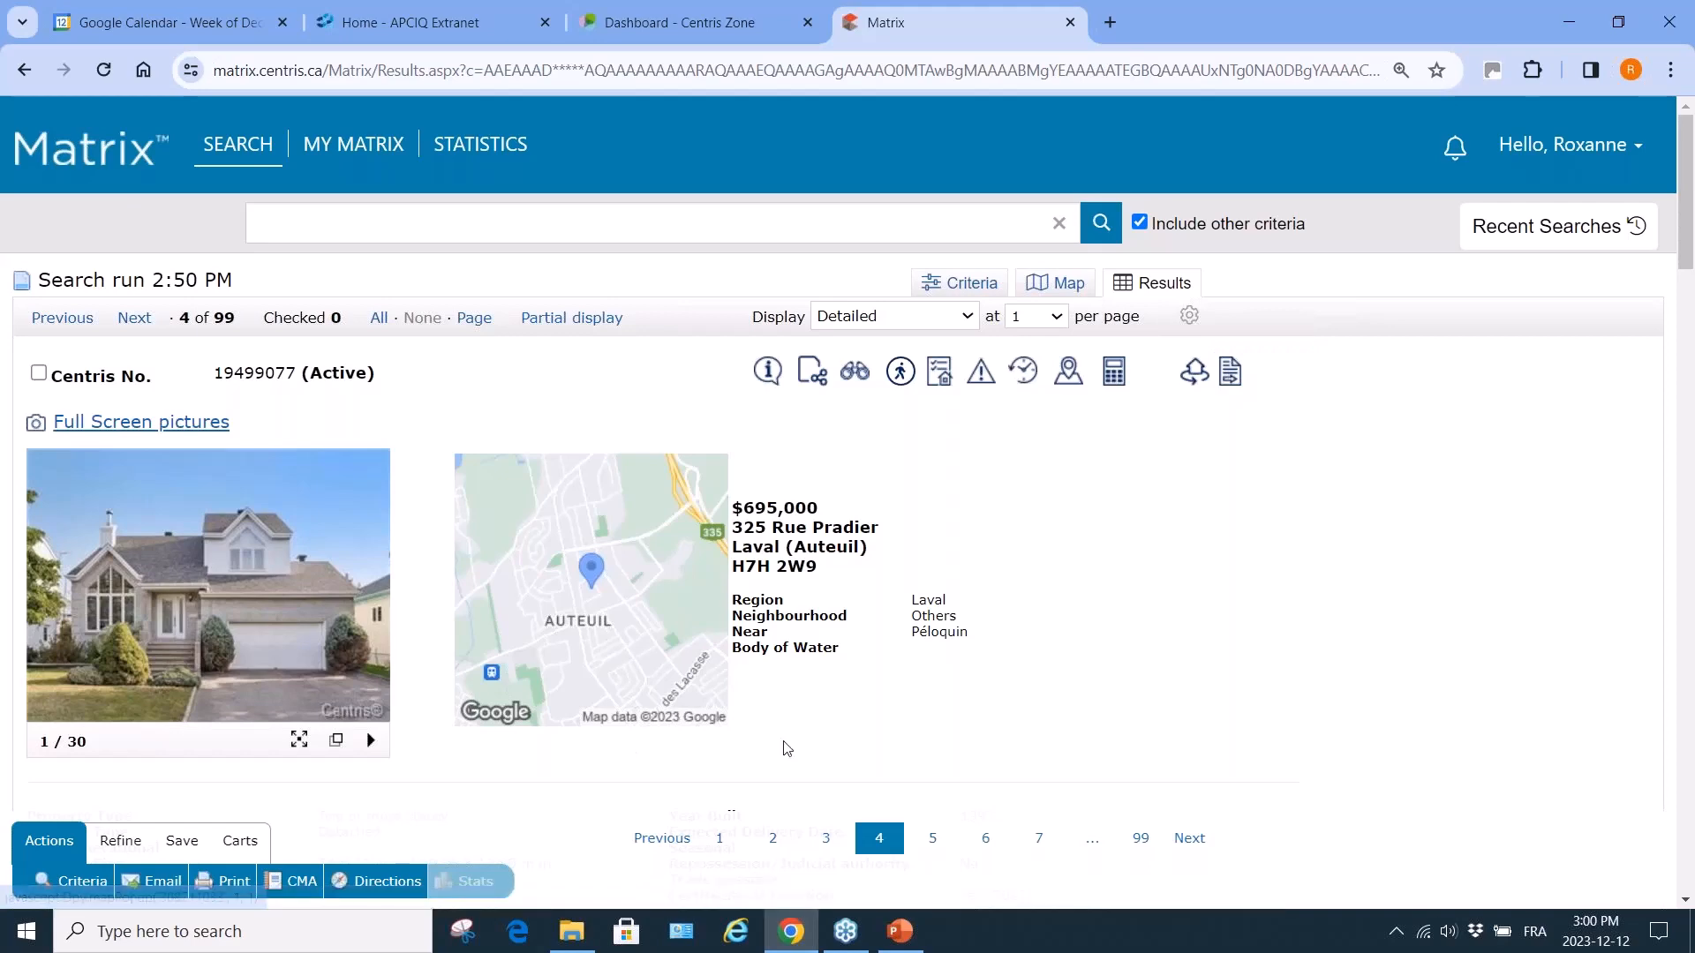
{"action": "scroll", "coordinate": [787, 748], "scroll_direction": "down", "scroll_amount": 1}
{"action": "scroll", "coordinate": [787, 749], "scroll_direction": "down", "scroll_amount": 3}
{"action": "scroll", "coordinate": [776, 441], "scroll_direction": "up", "scroll_amount": 3}
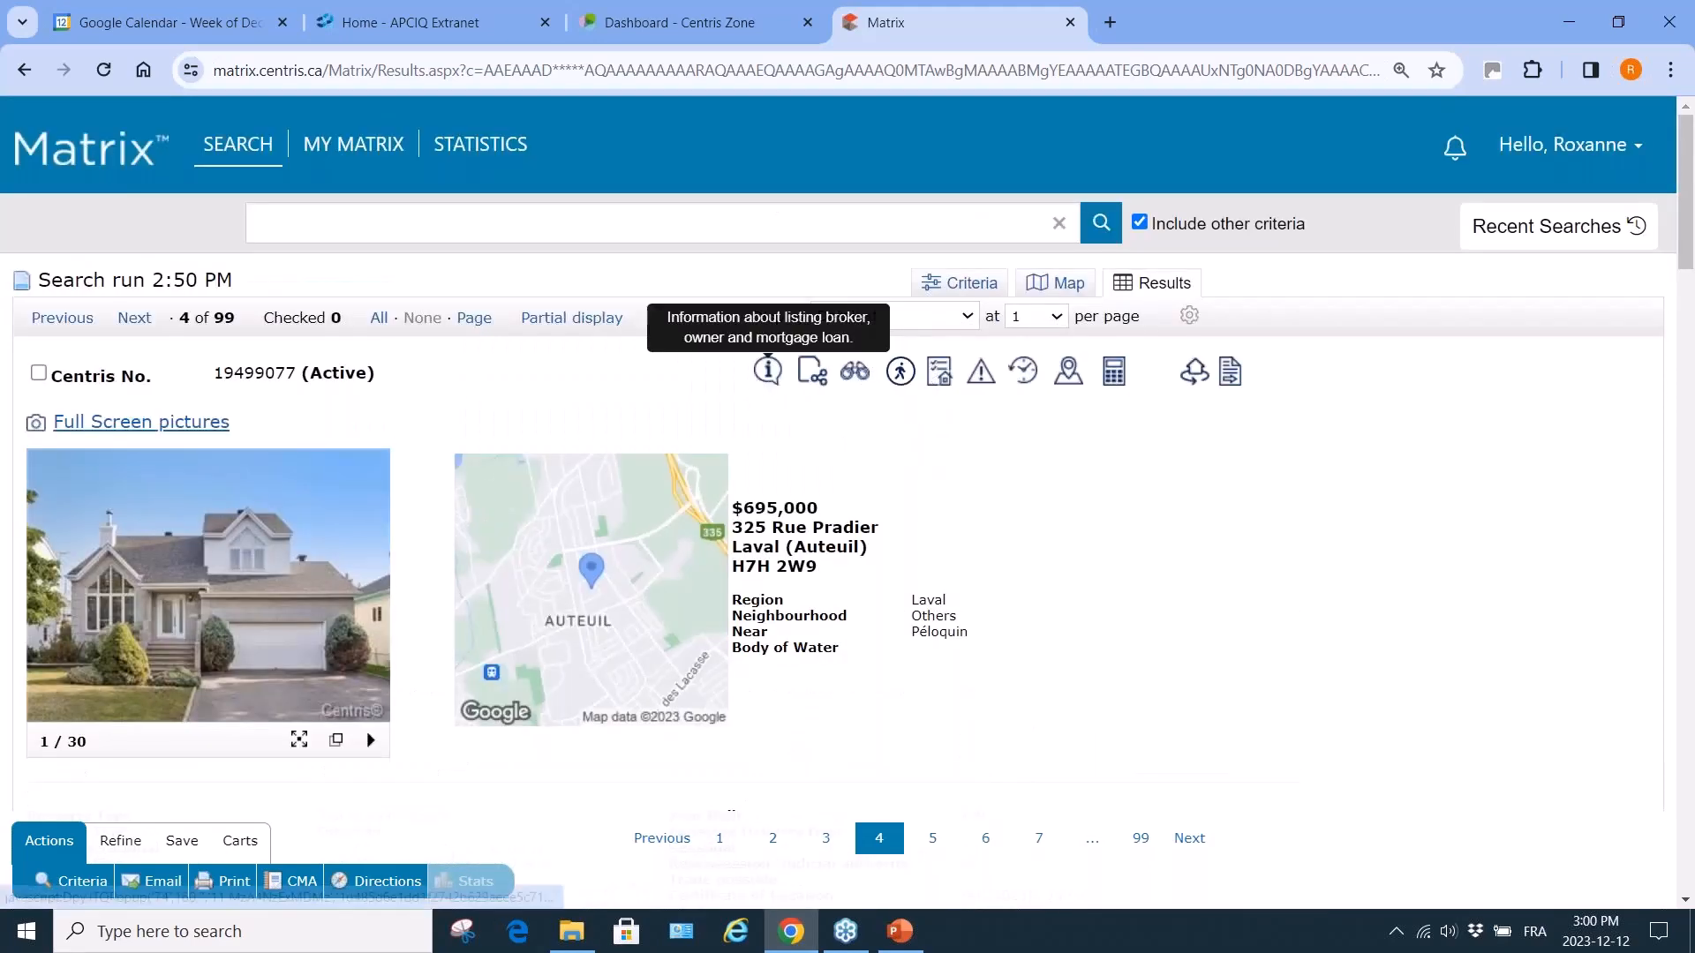
{"action": "left_click", "coordinate": [1024, 372]}
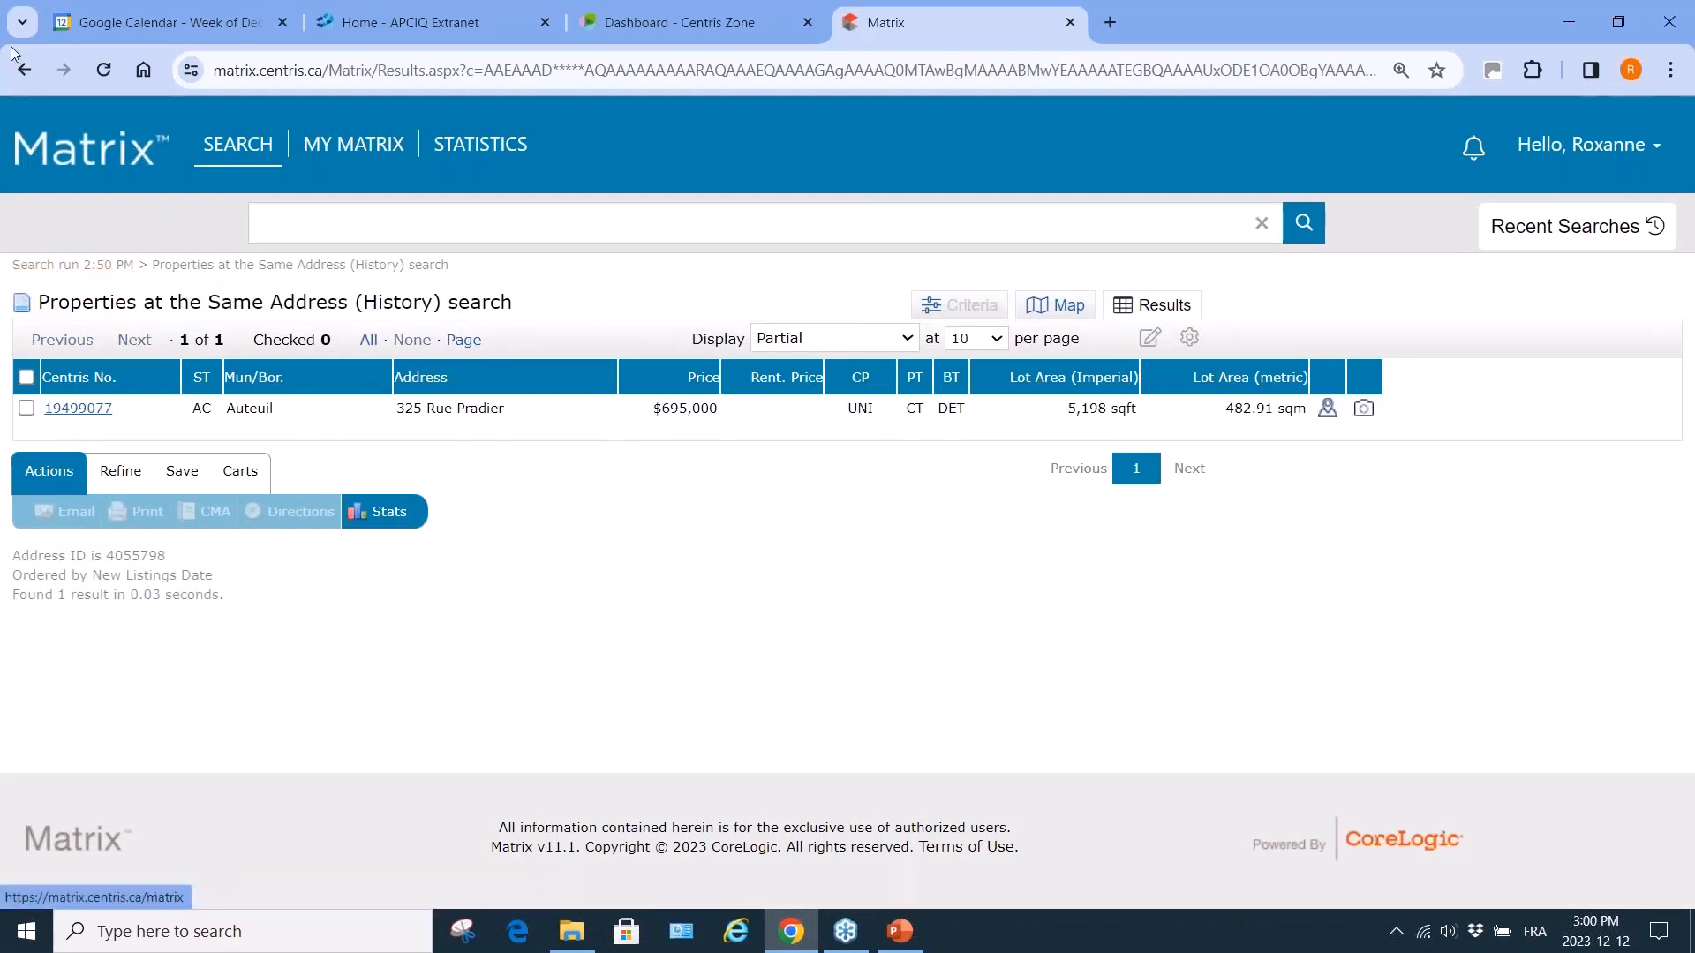
{"action": "left_click", "coordinate": [25, 73]}
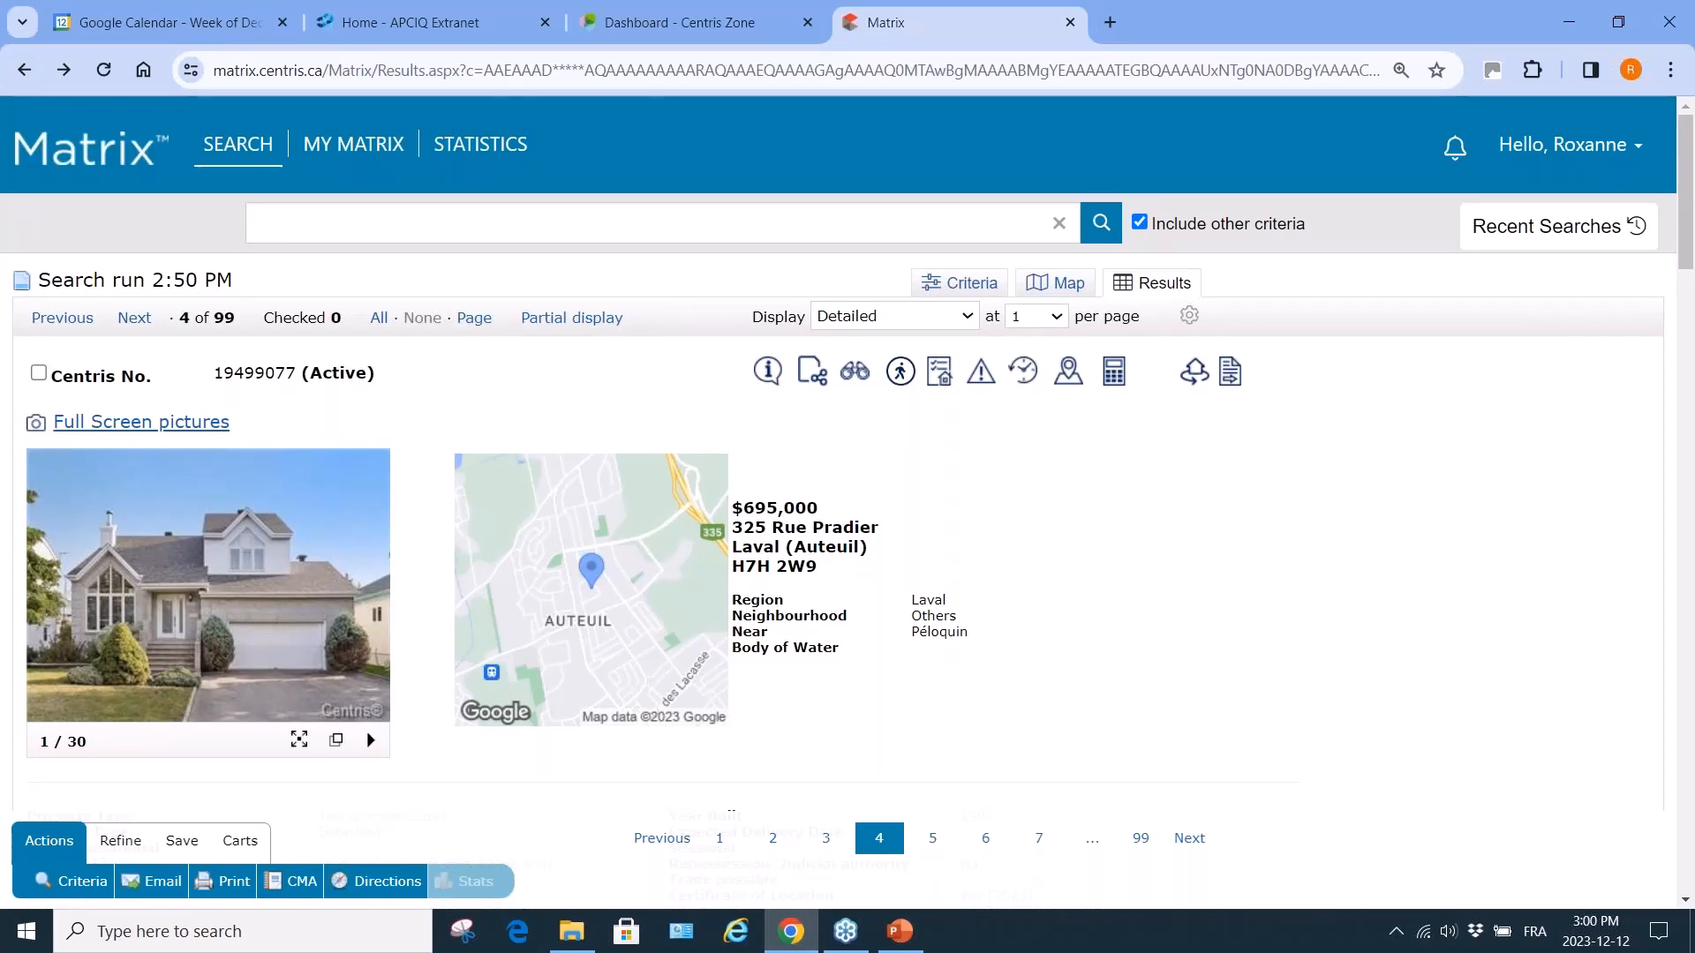
{"action": "left_click", "coordinate": [85, 883]}
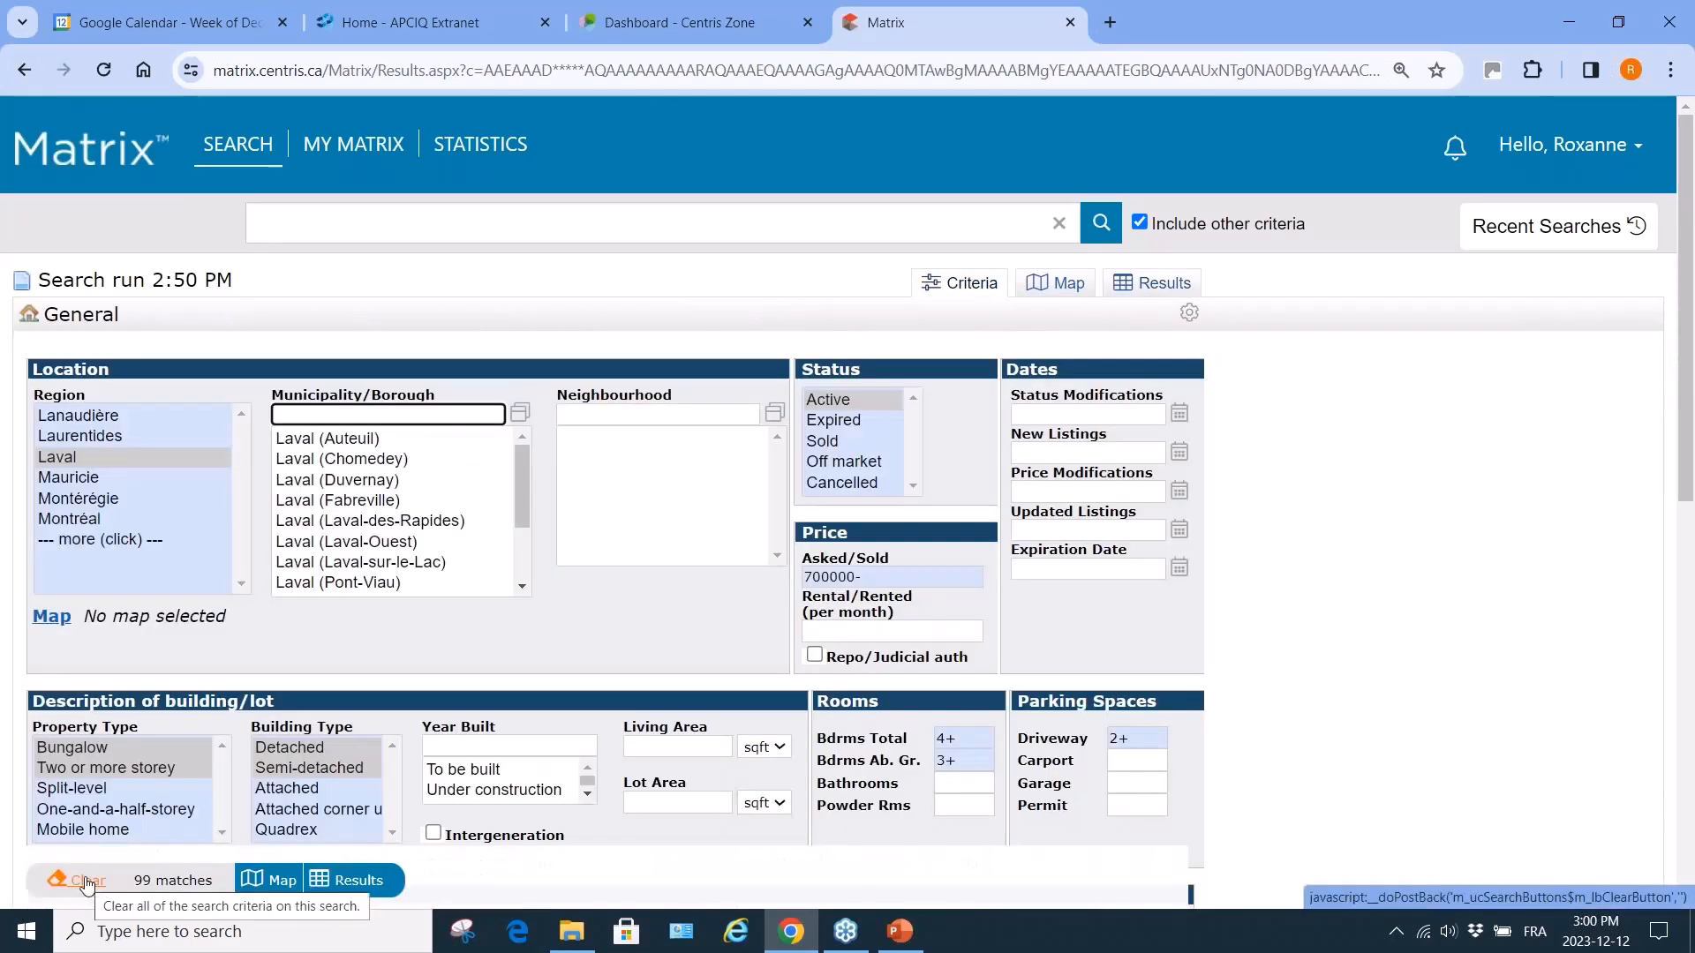
Set the price limit to 600000, above-ground bedrooms to 2+, total bedrooms 4+, and garage 1+.
{"action": "left_click", "coordinate": [815, 579]}
{"action": "type", "text": "6"}
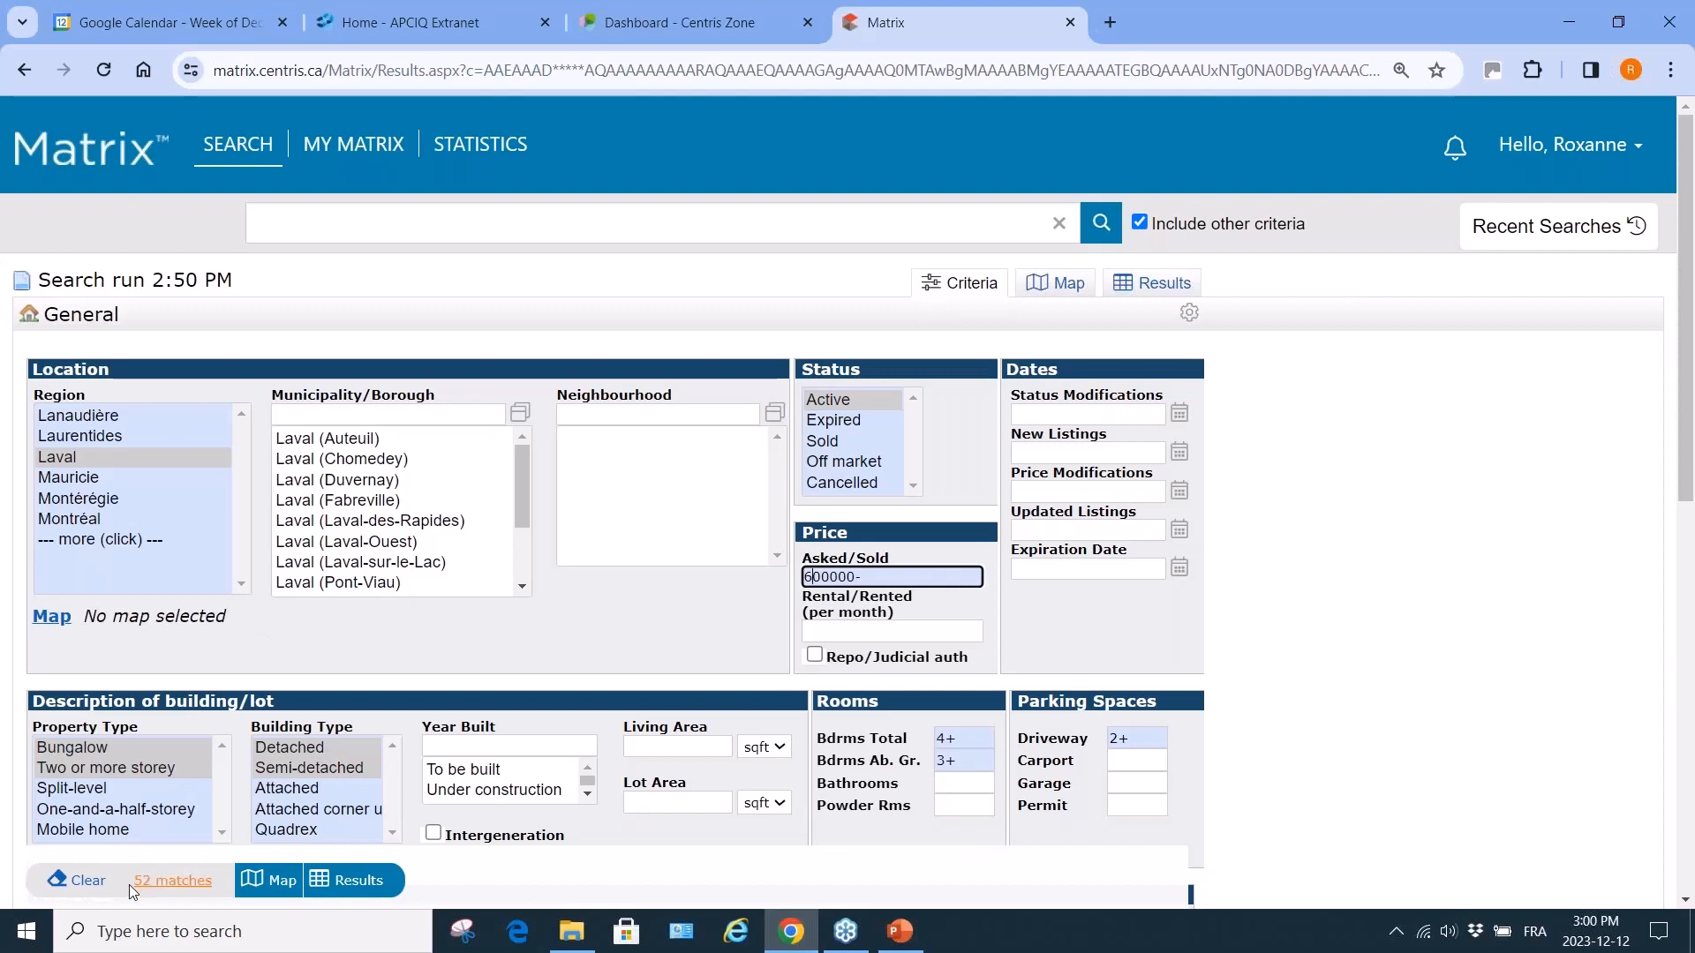
{"action": "left_click", "coordinate": [957, 761]}
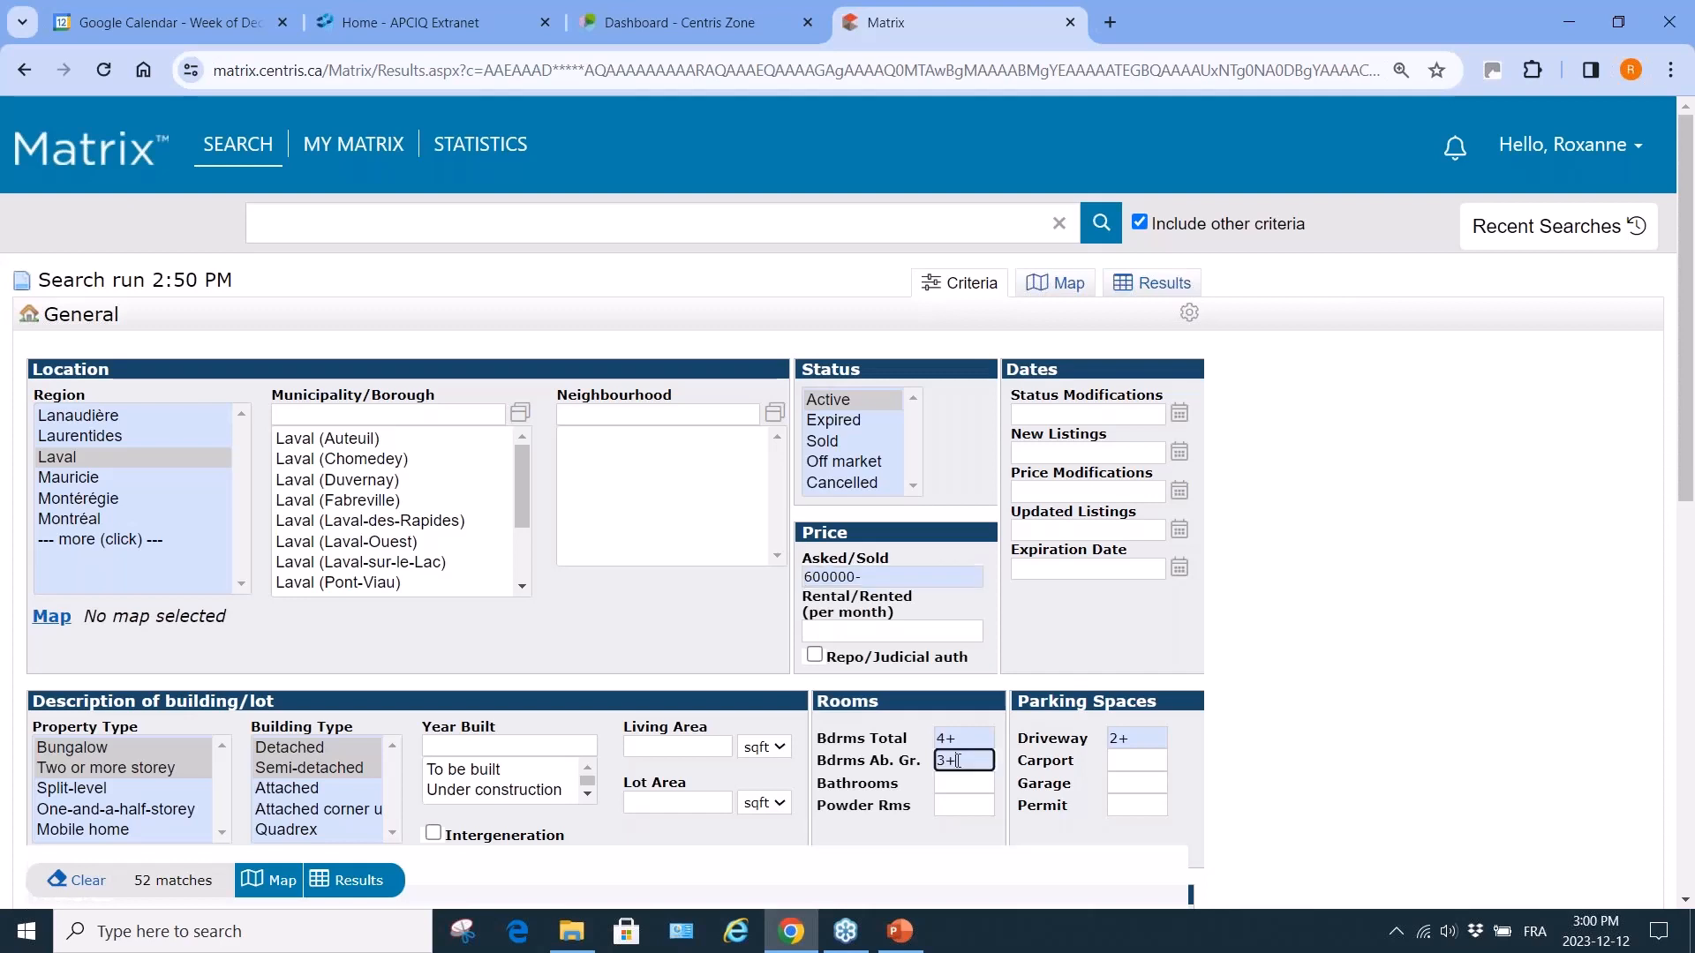
{"action": "key", "text": "BackSpace"}
{"action": "key", "text": "BackSpace"}
{"action": "type", "text": "2+"}
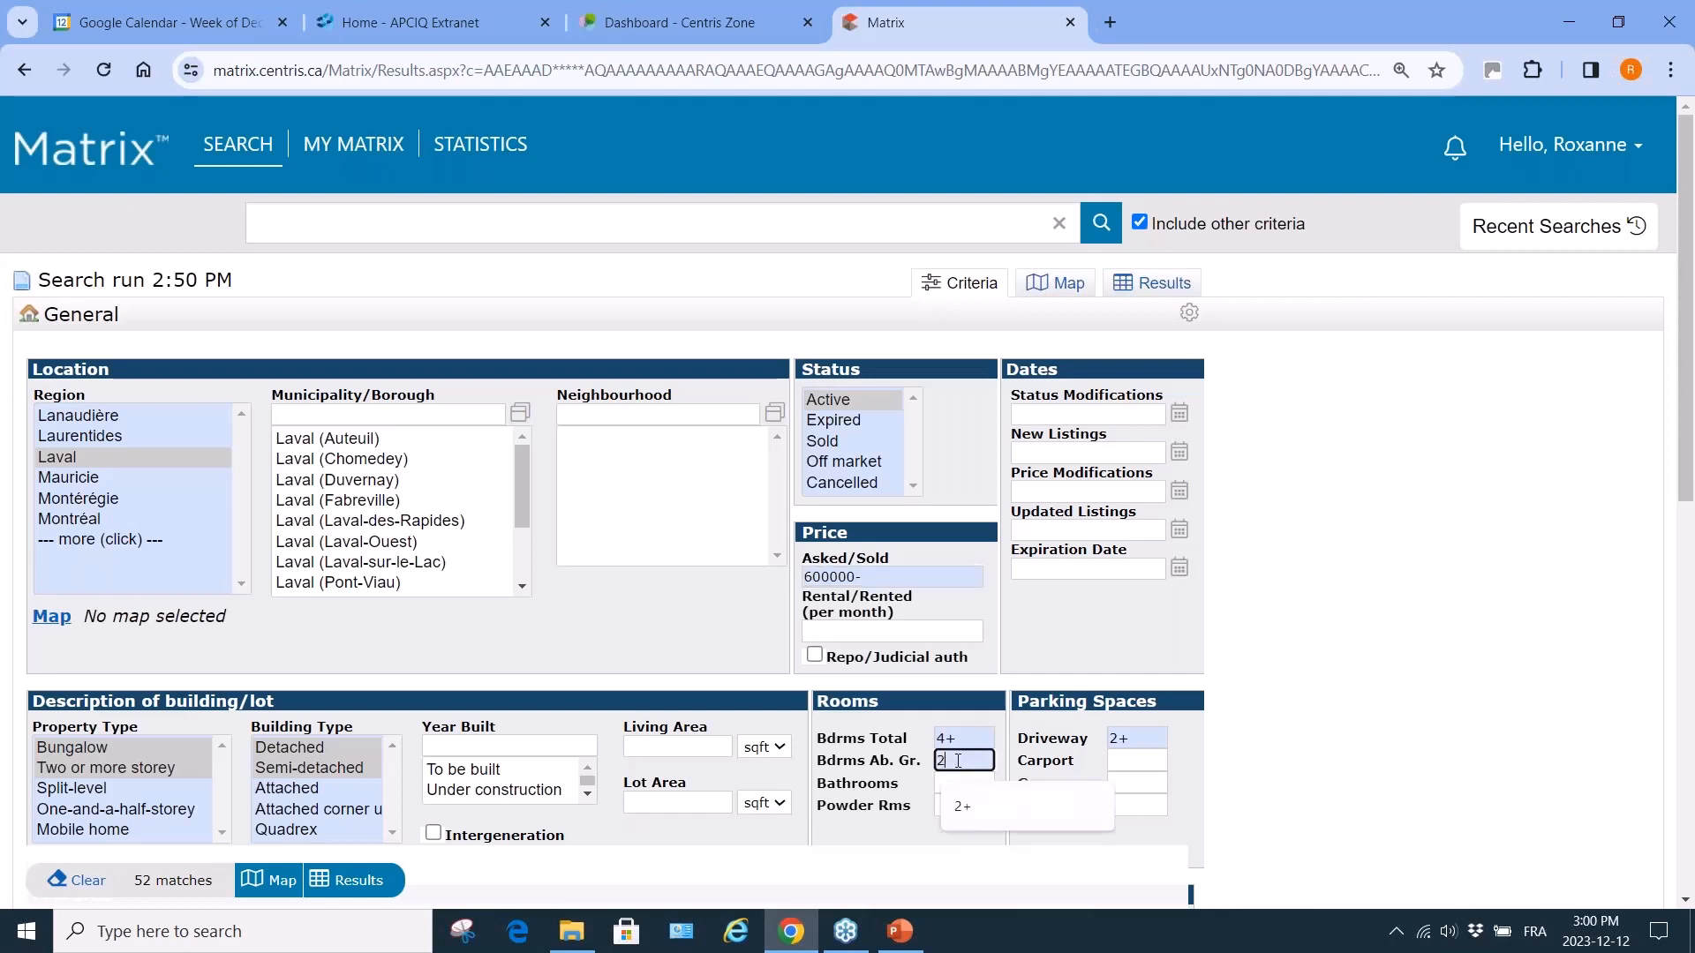
{"action": "left_click", "coordinate": [955, 738]}
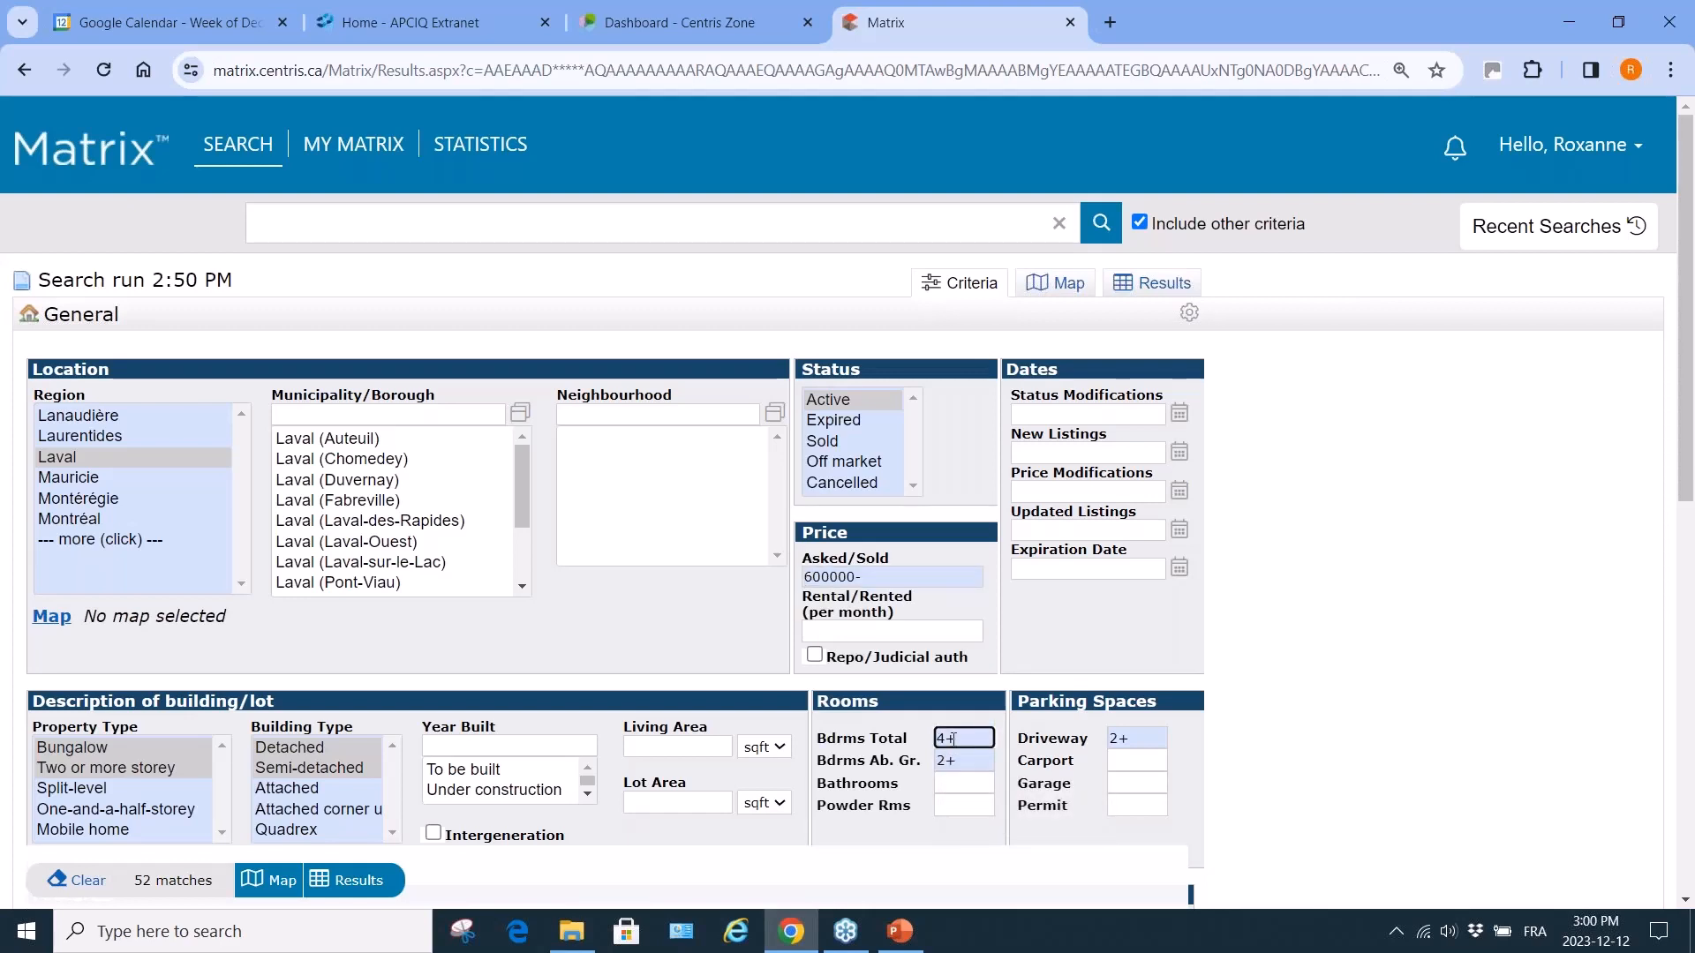
{"action": "key", "text": "BackSpace"}
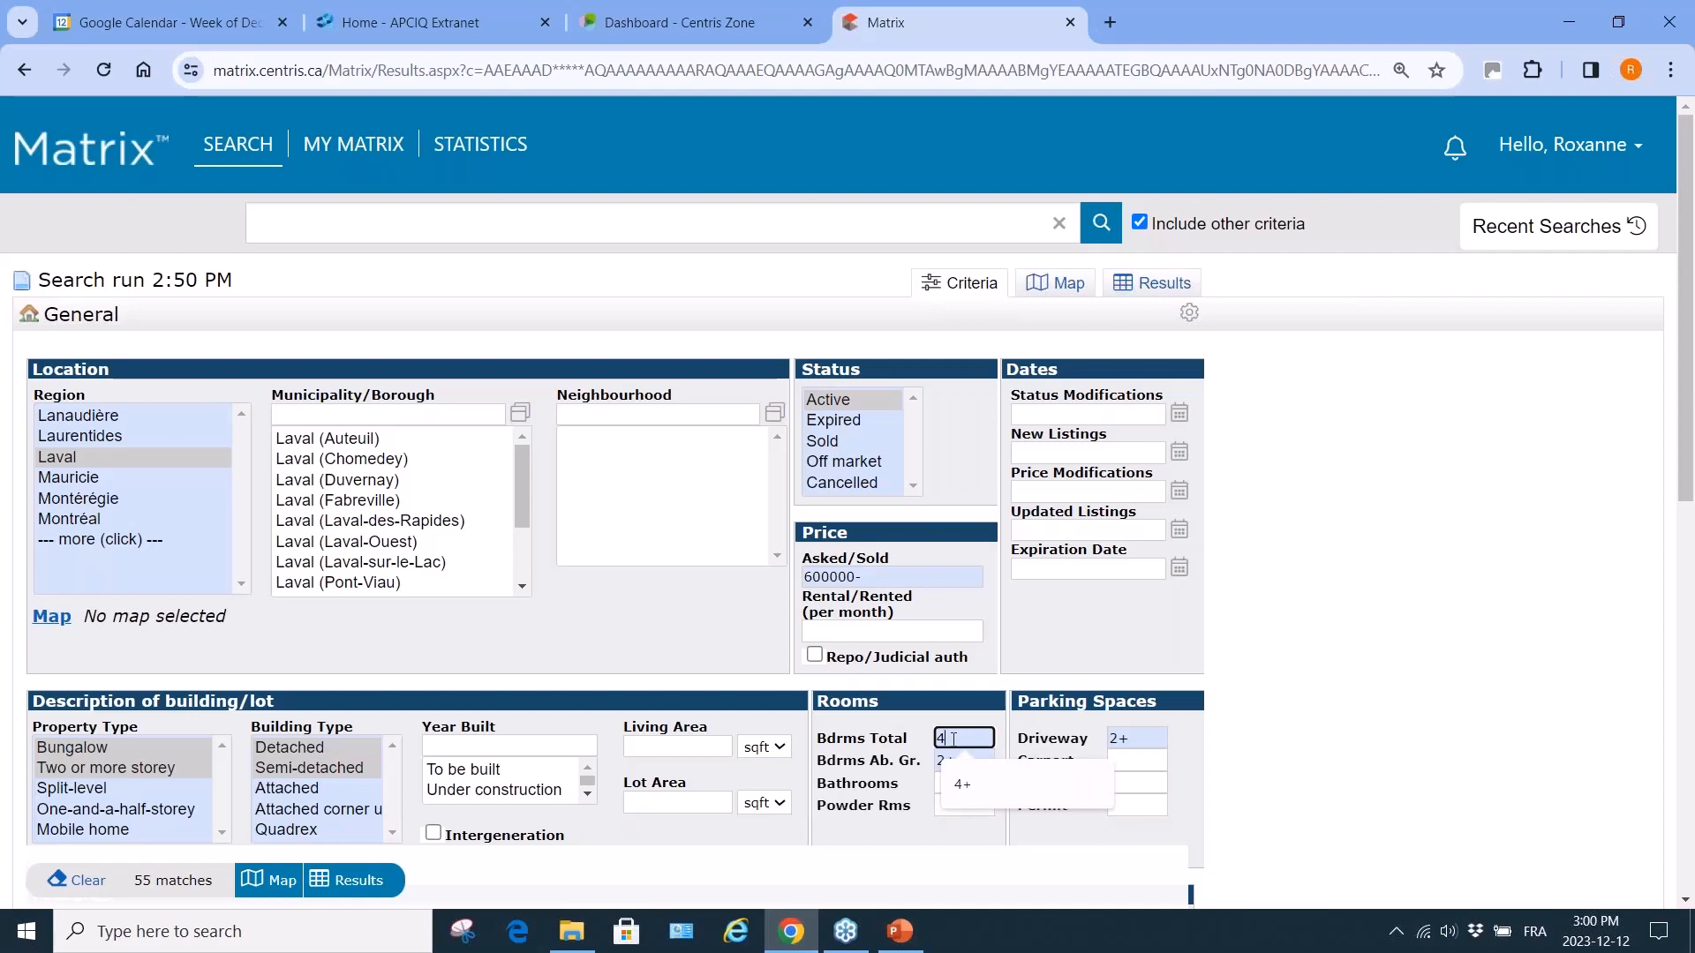
{"action": "type", "text": "+"}
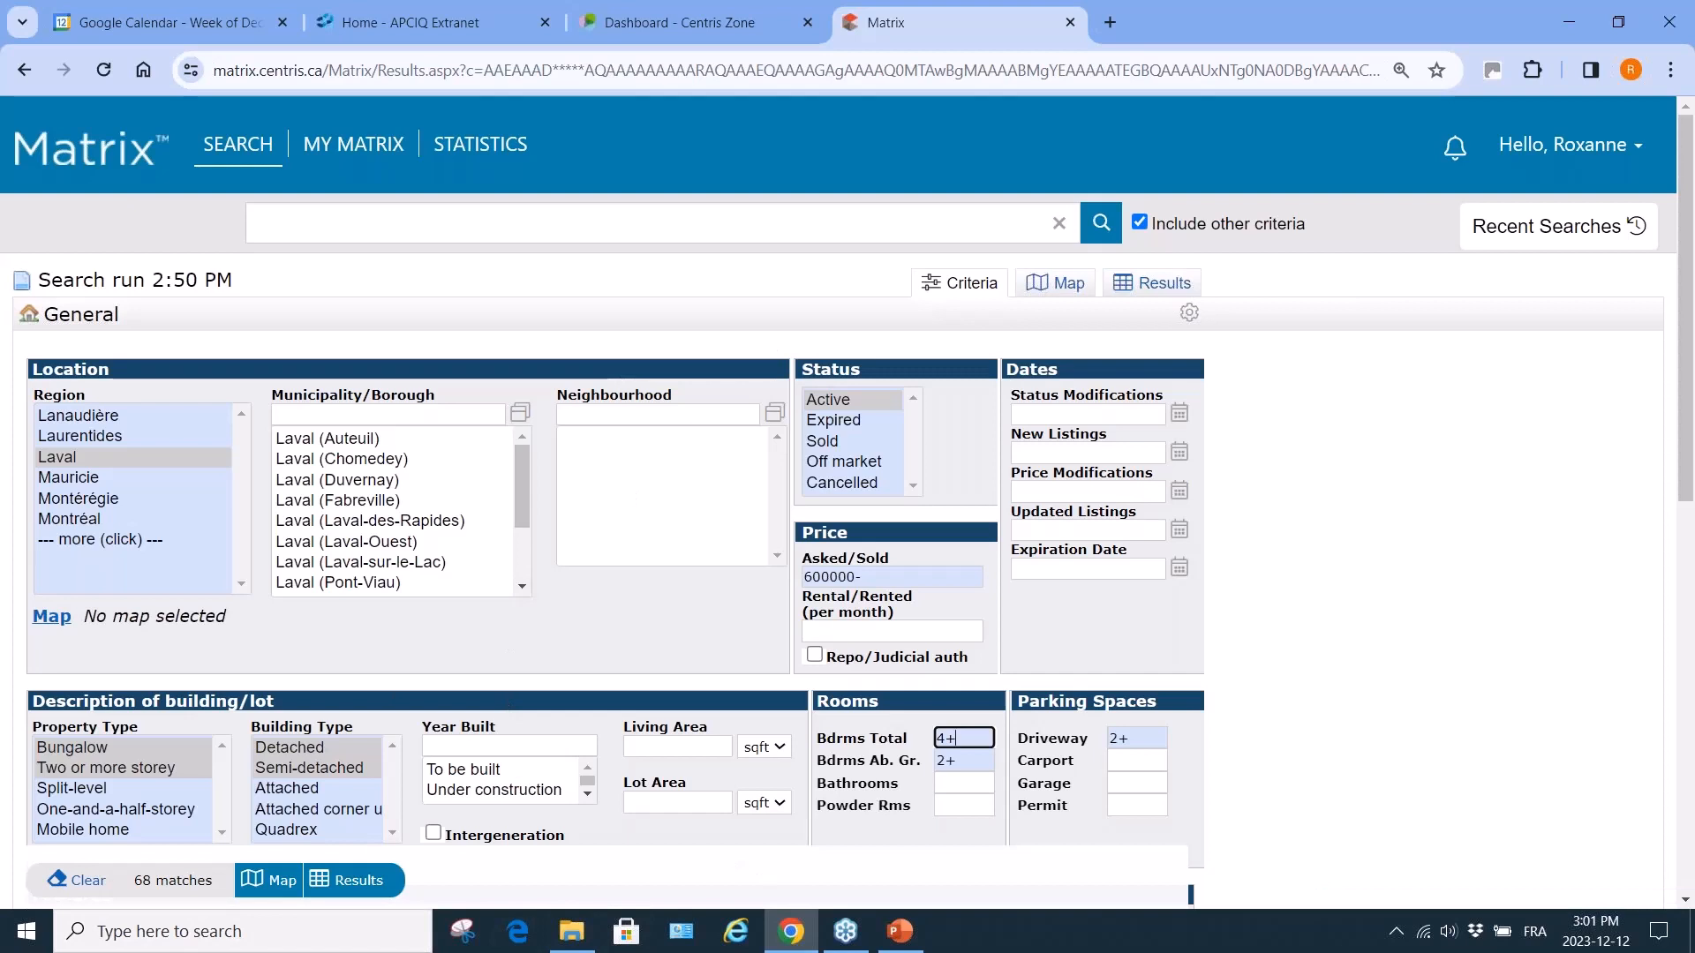
{"action": "left_click", "coordinate": [1136, 781]}
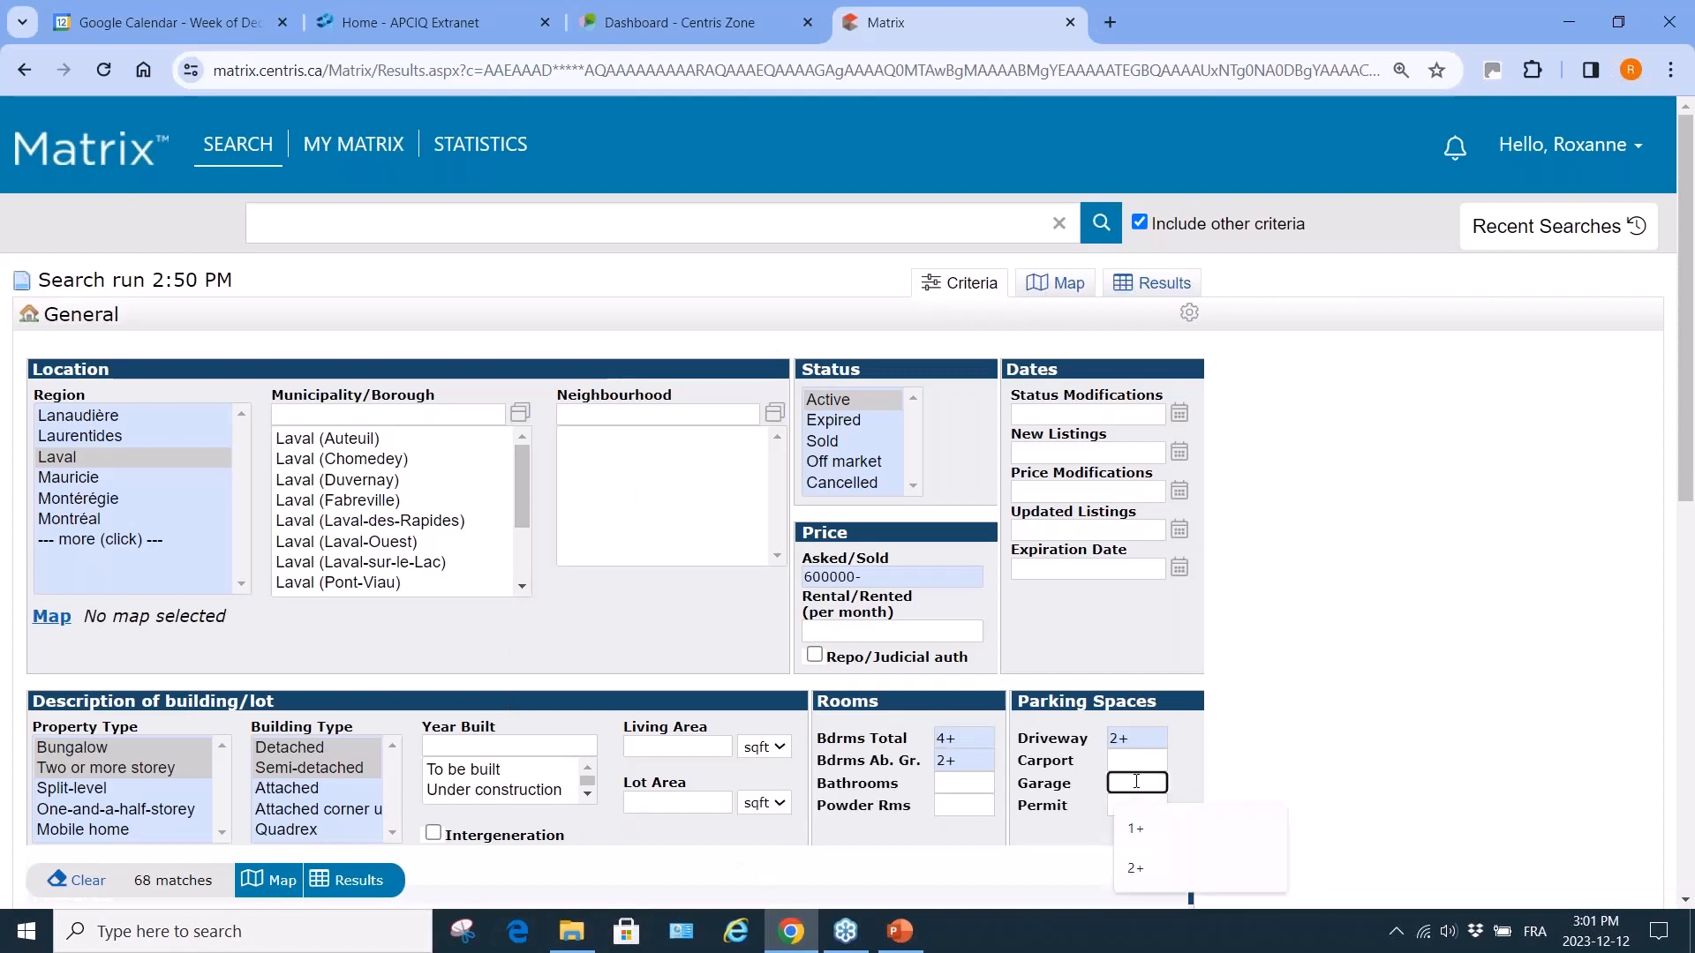
{"action": "type", "text": "1+"}
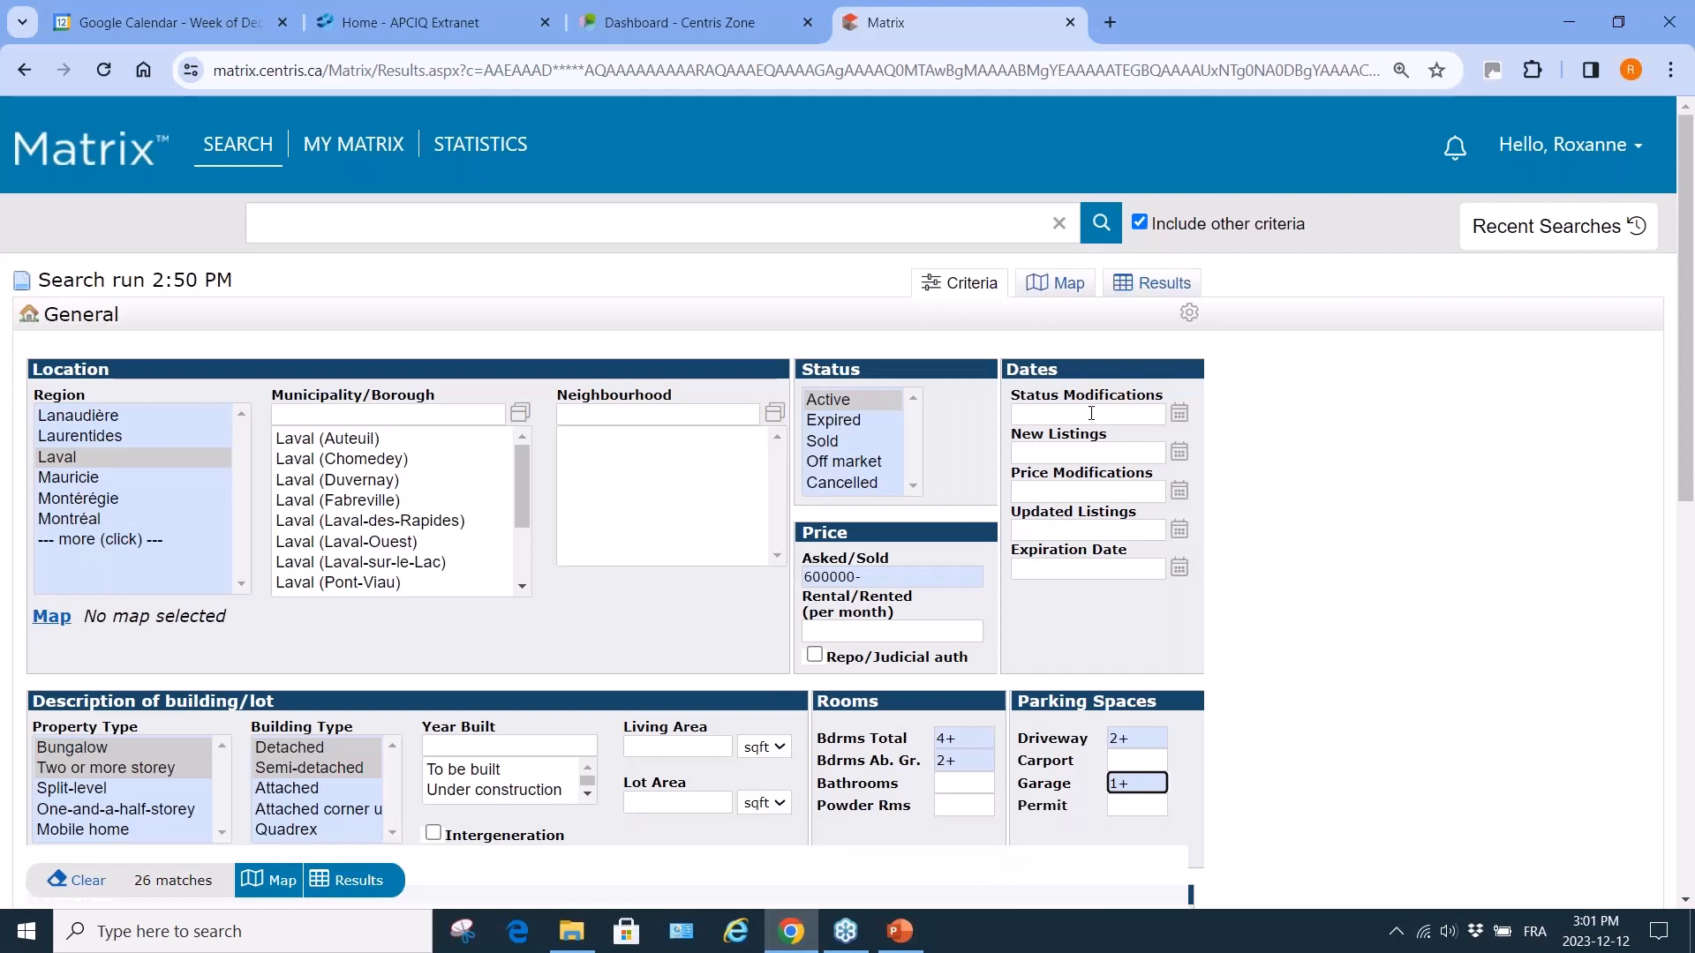
Add an expiration date criterion of 20231001+, bringing the search to 26 matches.
{"action": "mouse_move", "coordinate": [1057, 409]}
{"action": "left_click", "coordinate": [1066, 568]}
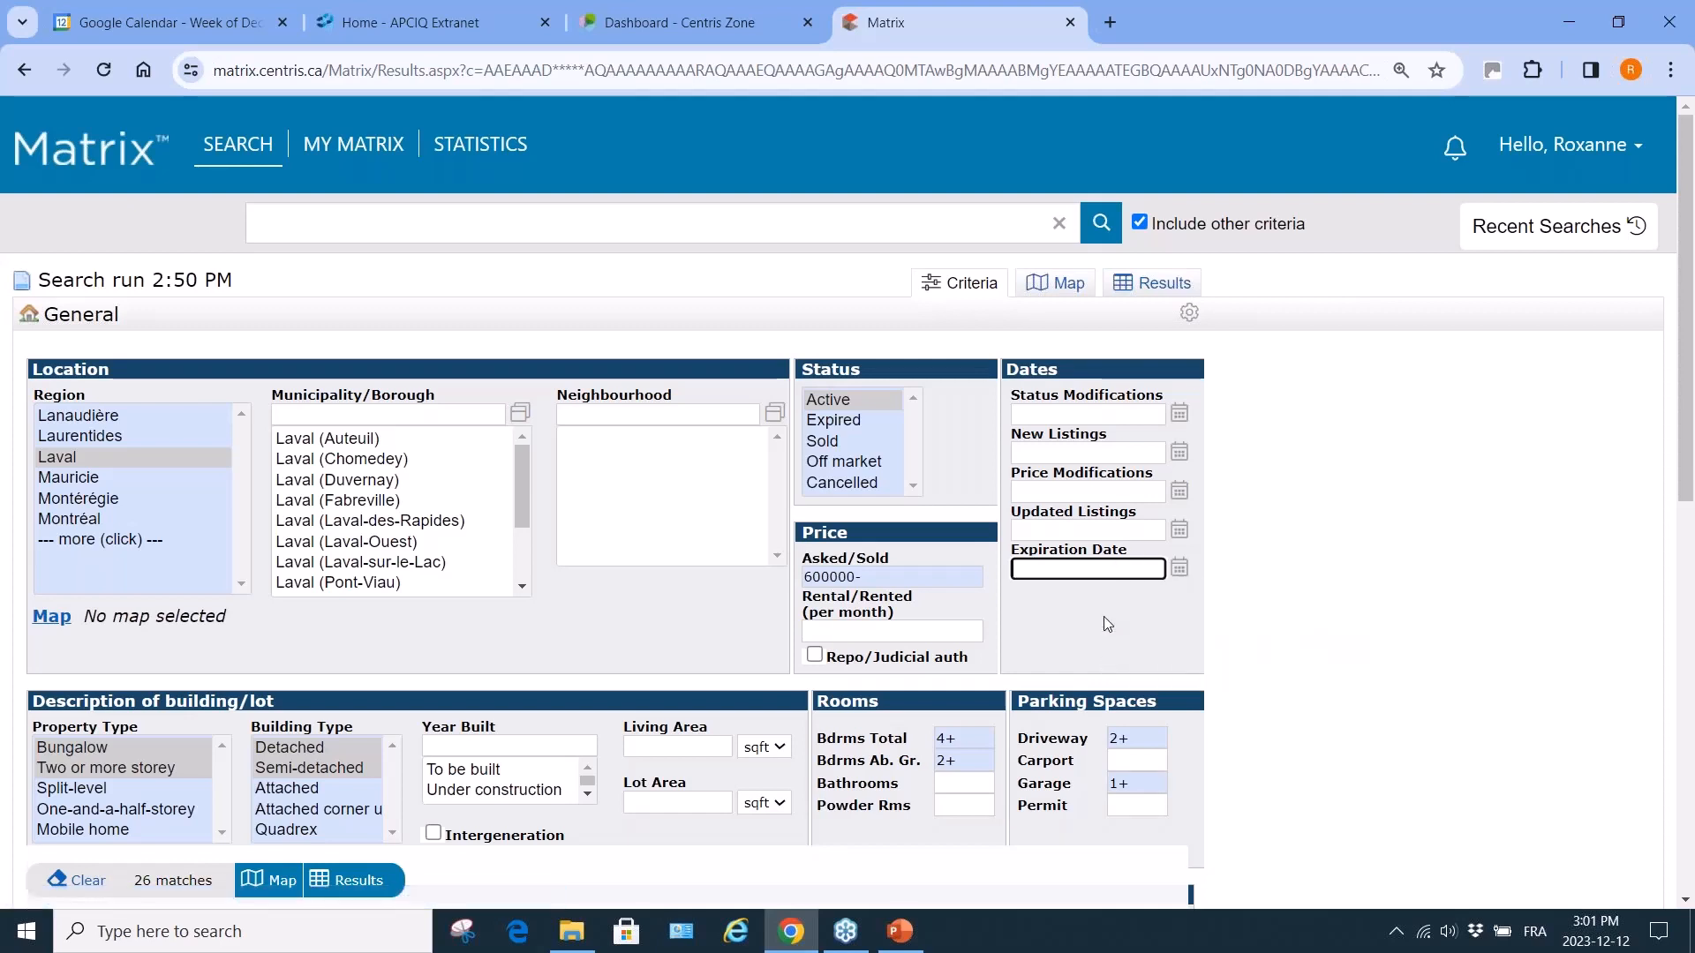
{"action": "type", "text": "232"}
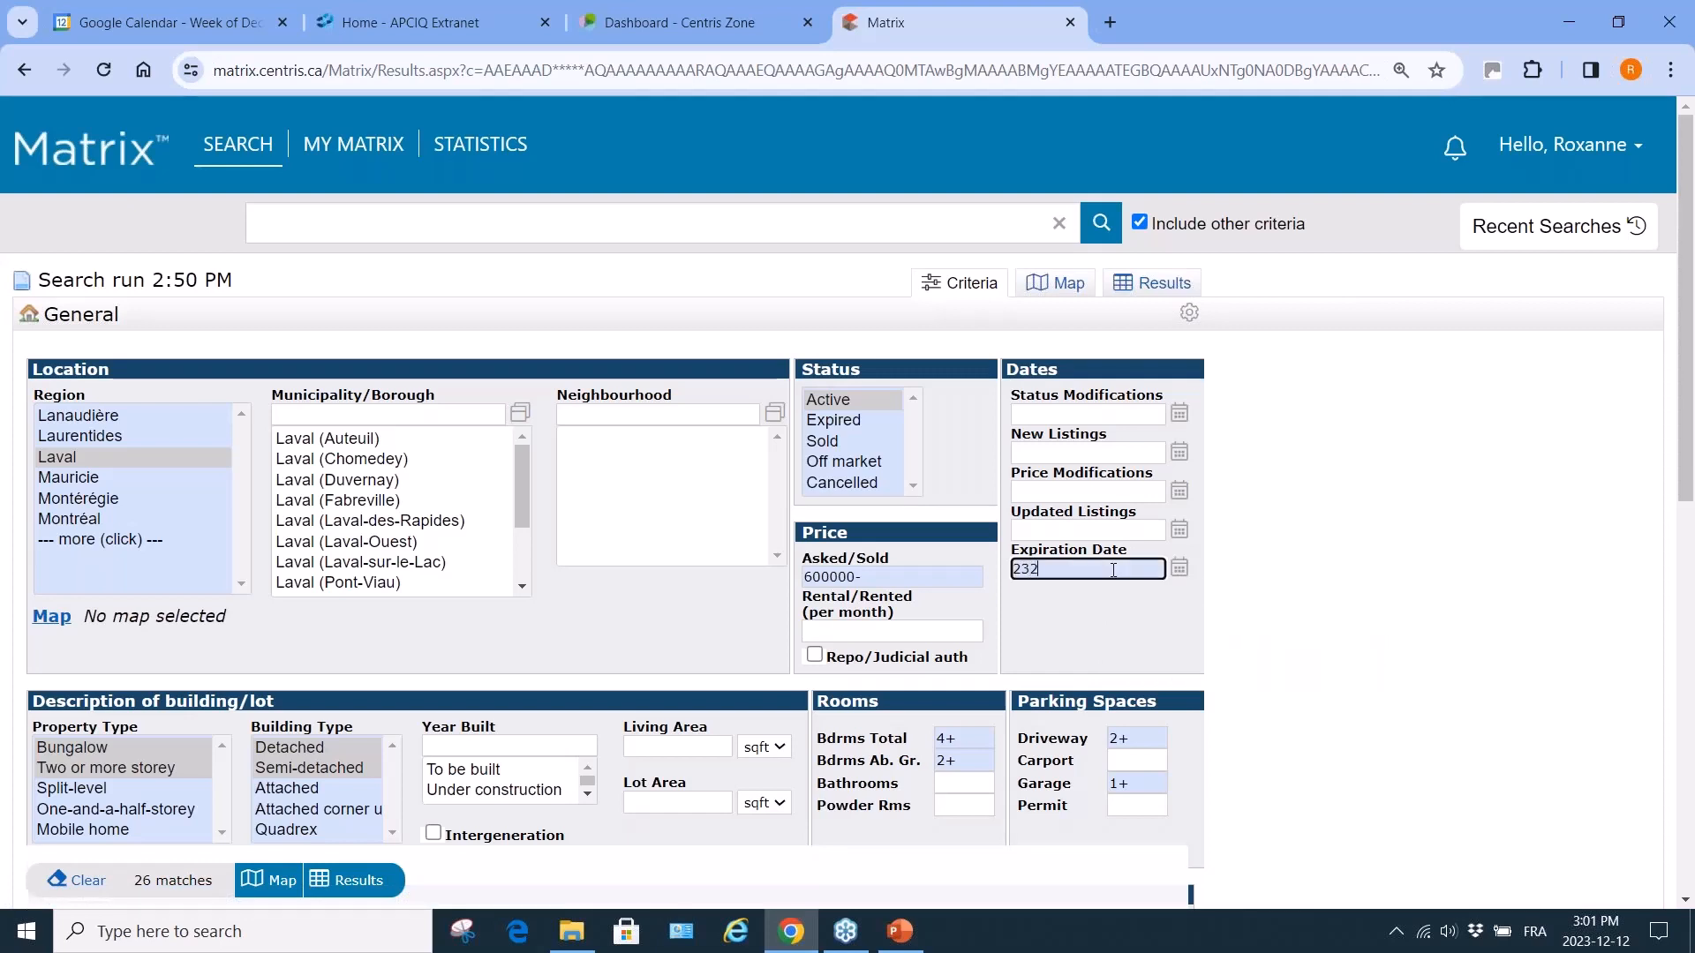
{"action": "key", "text": "BackSpace"}
{"action": "key", "text": "BackSpace"}
{"action": "type", "text": "0231231-20240110"}
{"action": "key", "text": "BackSpace"}
{"action": "key", "text": "BackSpace"}
{"action": "key", "text": "BackSpace"}
{"action": "key", "text": "BackSpace"}
{"action": "key", "text": "BackSpace"}
{"action": "key", "text": "BackSpace"}
{"action": "key", "text": "BackSpace"}
{"action": "key", "text": "BackSpace"}
{"action": "key", "text": "BackSpace"}
{"action": "type", "text": "1"}
{"action": "key", "text": "BackSpace"}
{"action": "type", "text": "001+"}
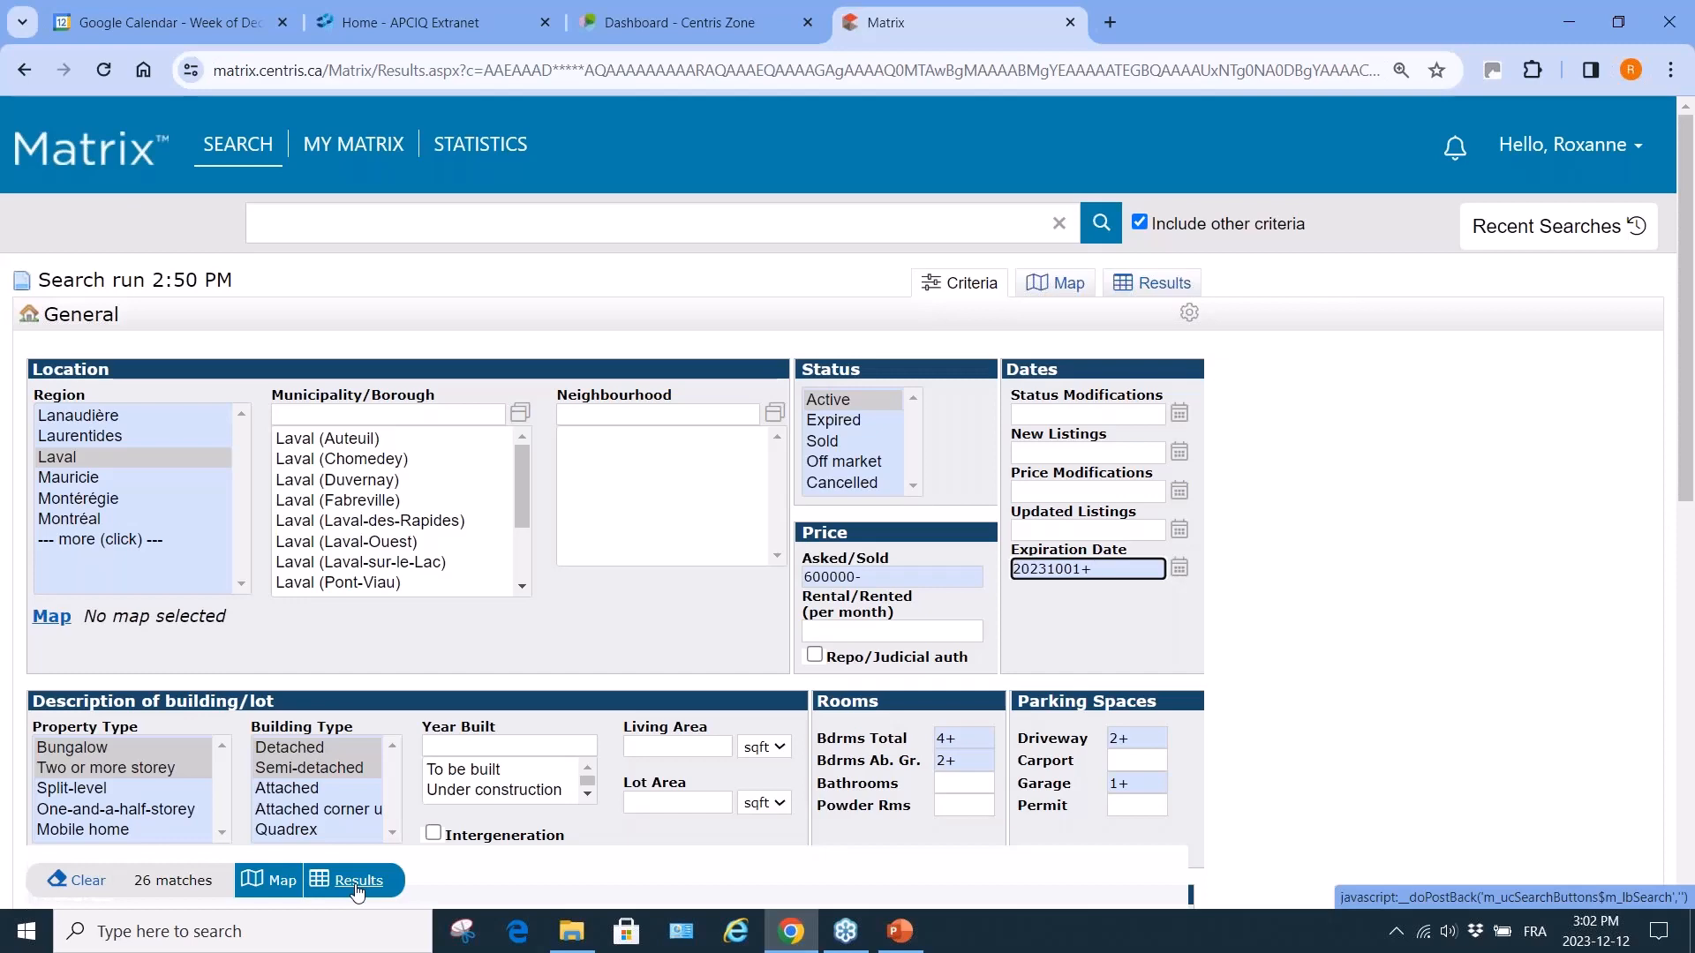
{"action": "left_click", "coordinate": [357, 882]}
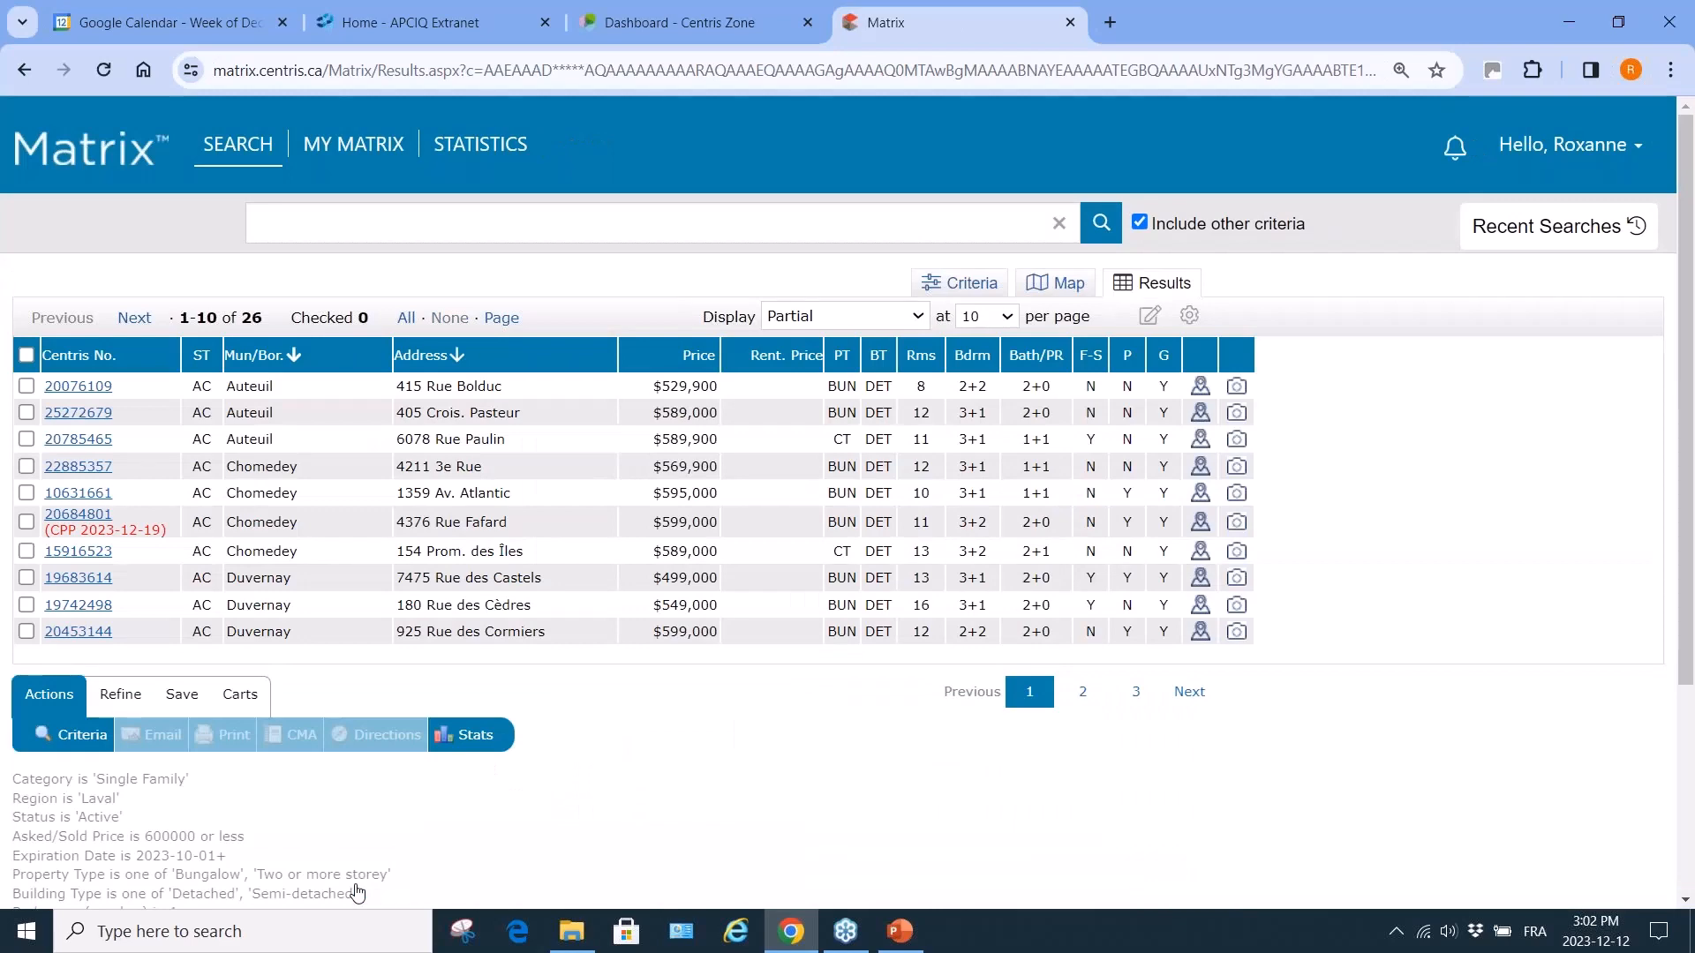
{"action": "left_click", "coordinate": [81, 735]}
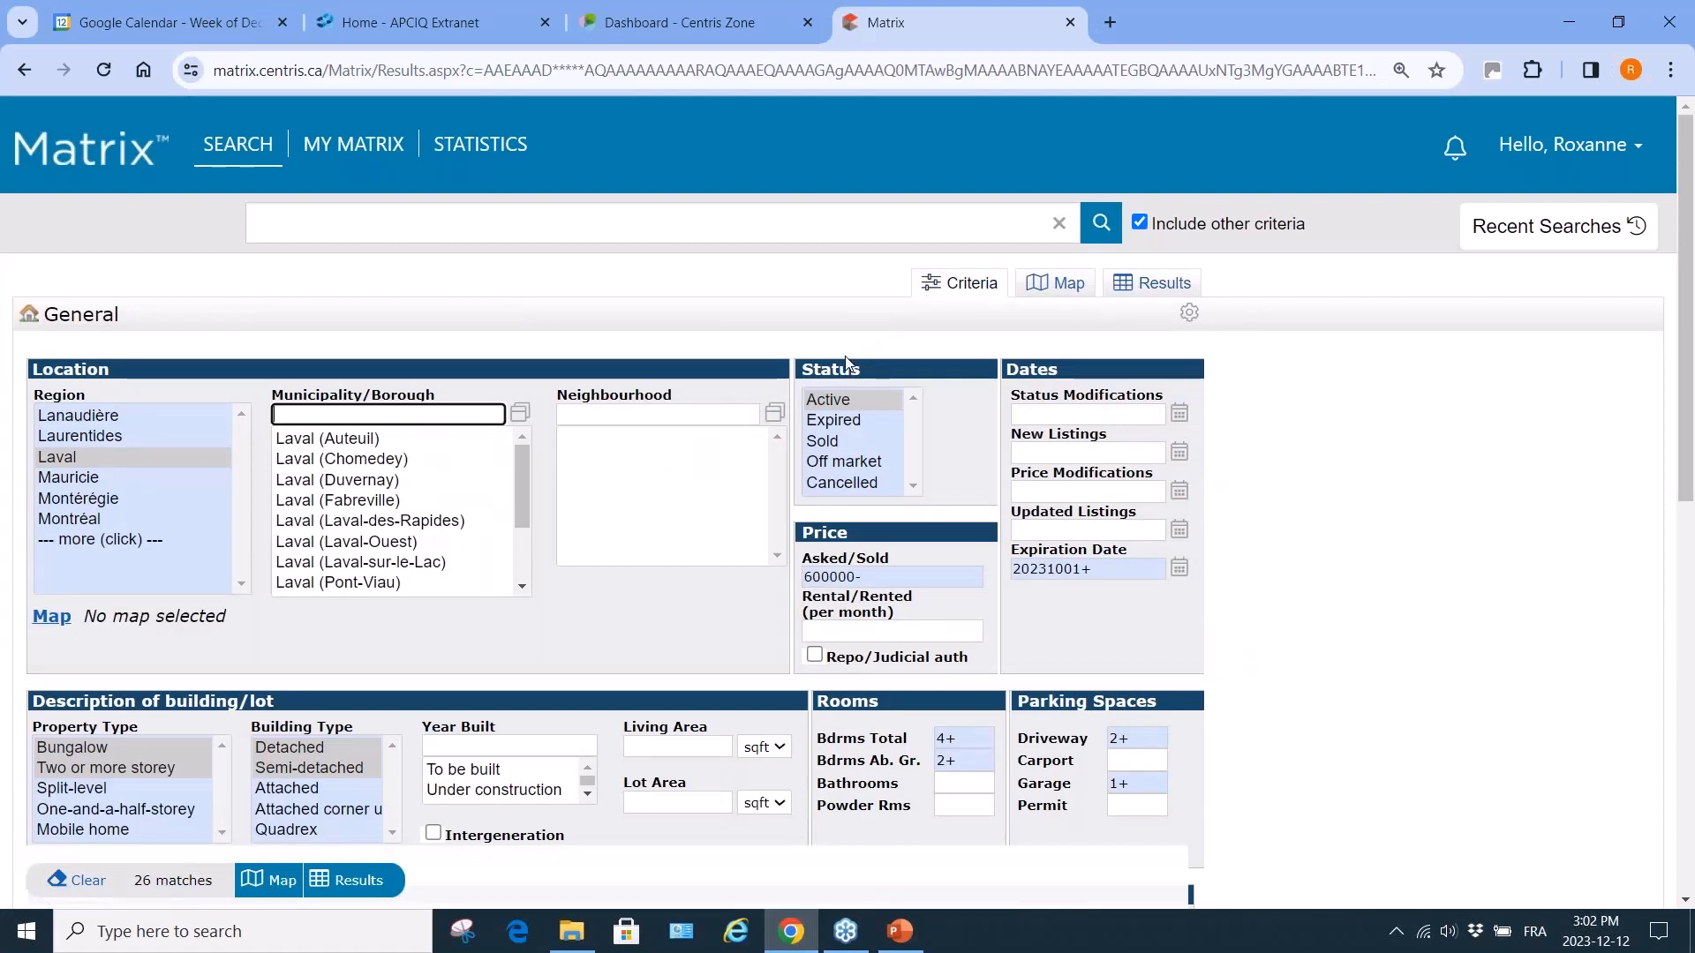
{"action": "left_click", "coordinate": [1106, 569]}
{"action": "key", "text": "BackSpace"}
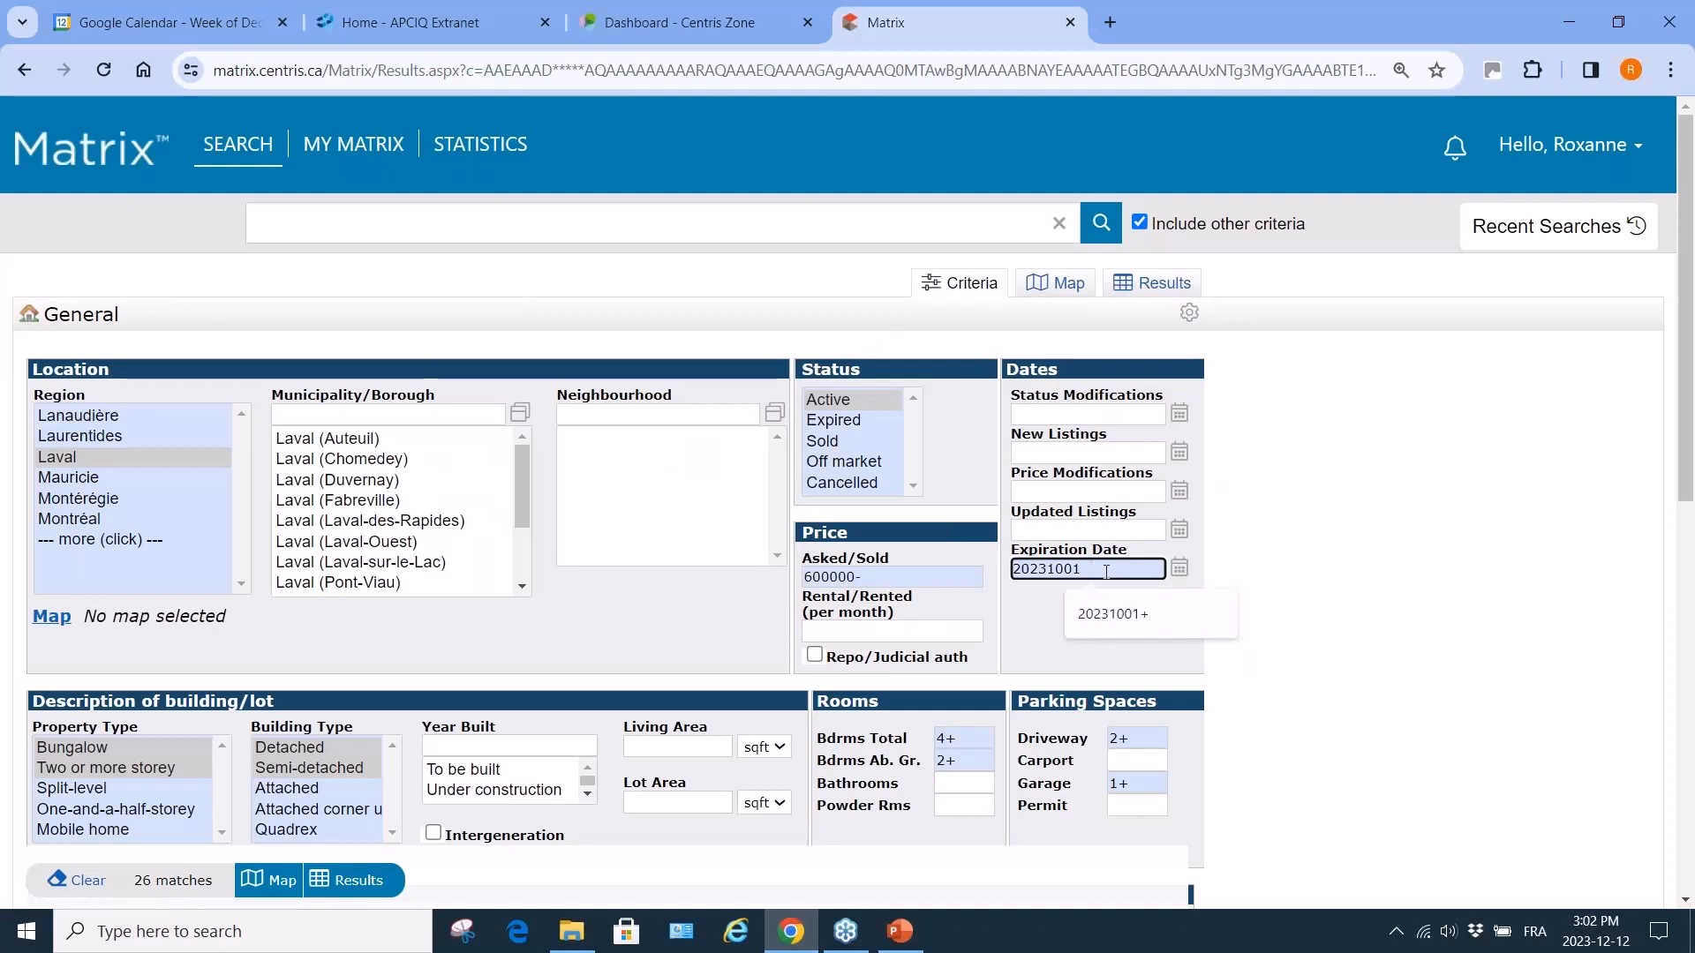
{"action": "type", "text": "-"}
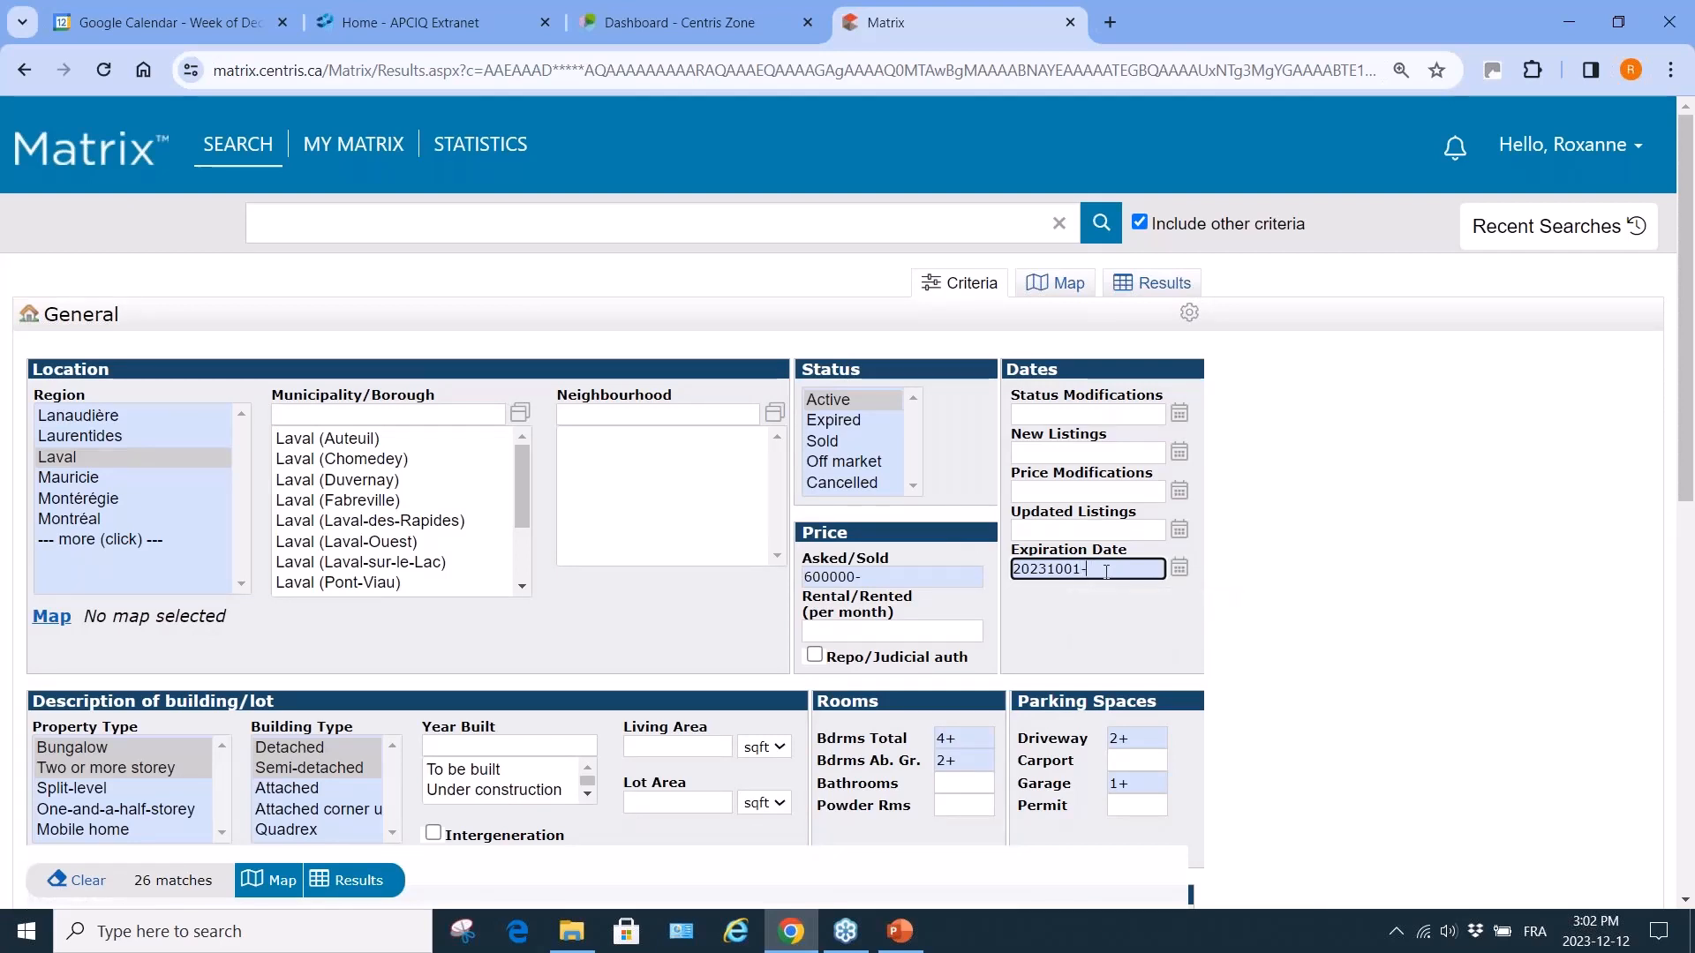
{"action": "type", "text": "20231130"}
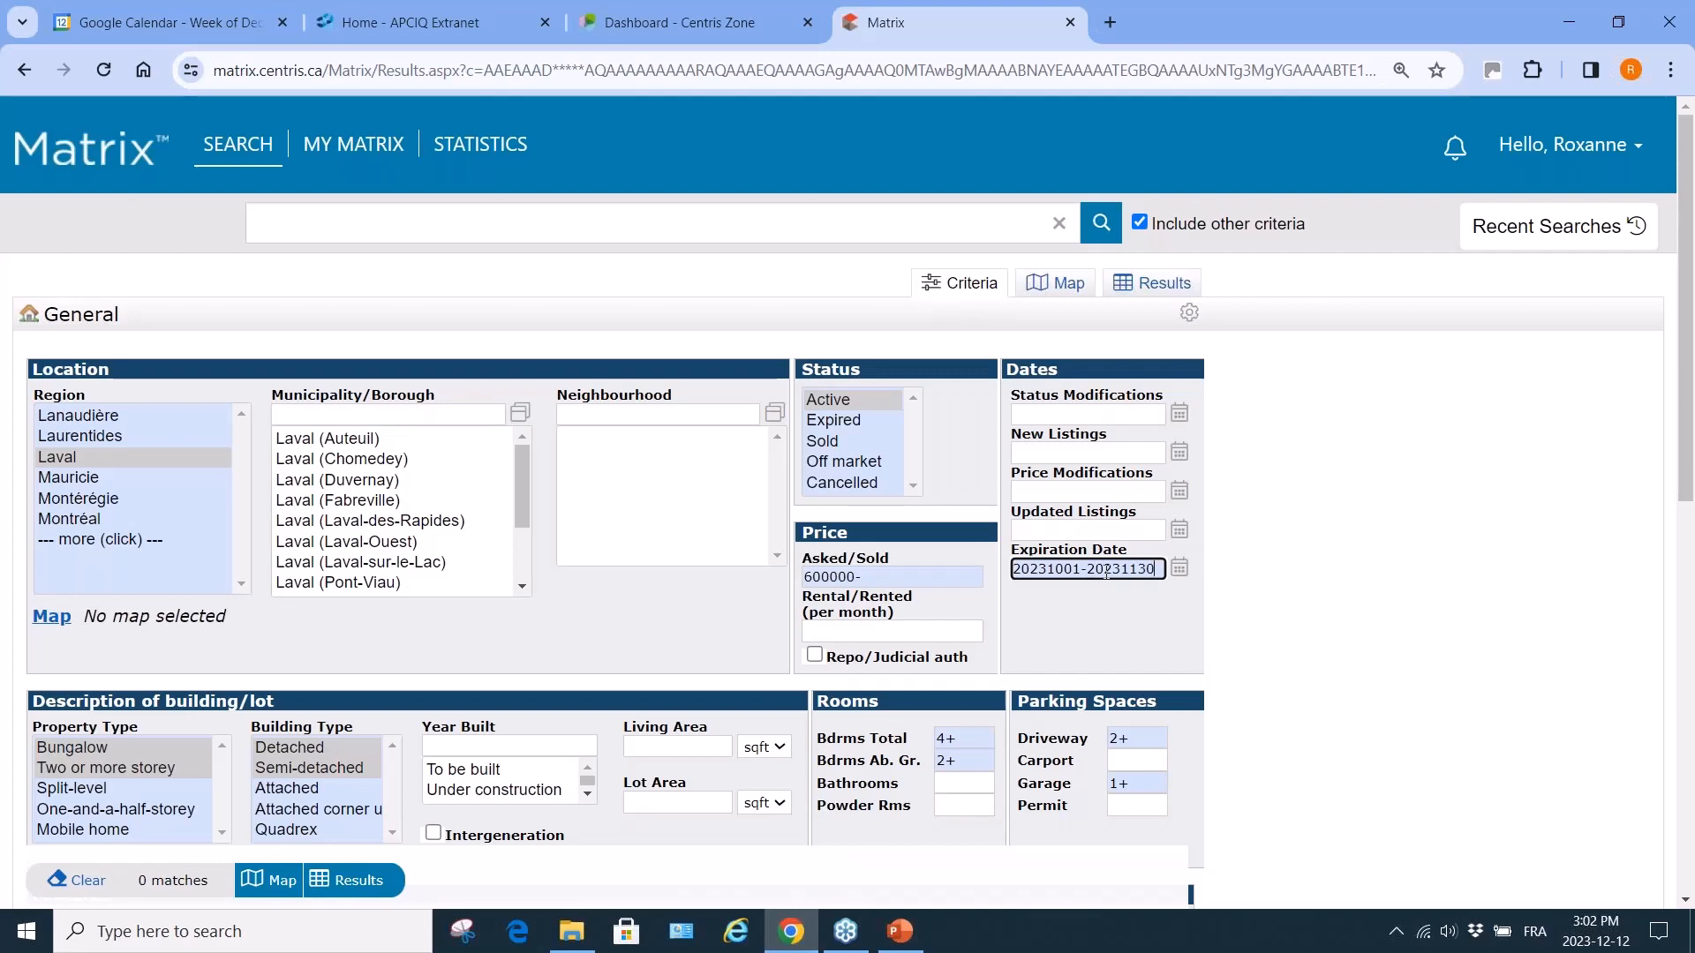
{"action": "key", "text": "BackSpace"}
{"action": "key", "text": "BackSpace"}
{"action": "key", "text": "BackSpace"}
{"action": "type", "text": "231"}
View the single match, listing 10433827, and its broker details, then switch Status to Expired.
{"action": "left_click", "coordinate": [366, 892]}
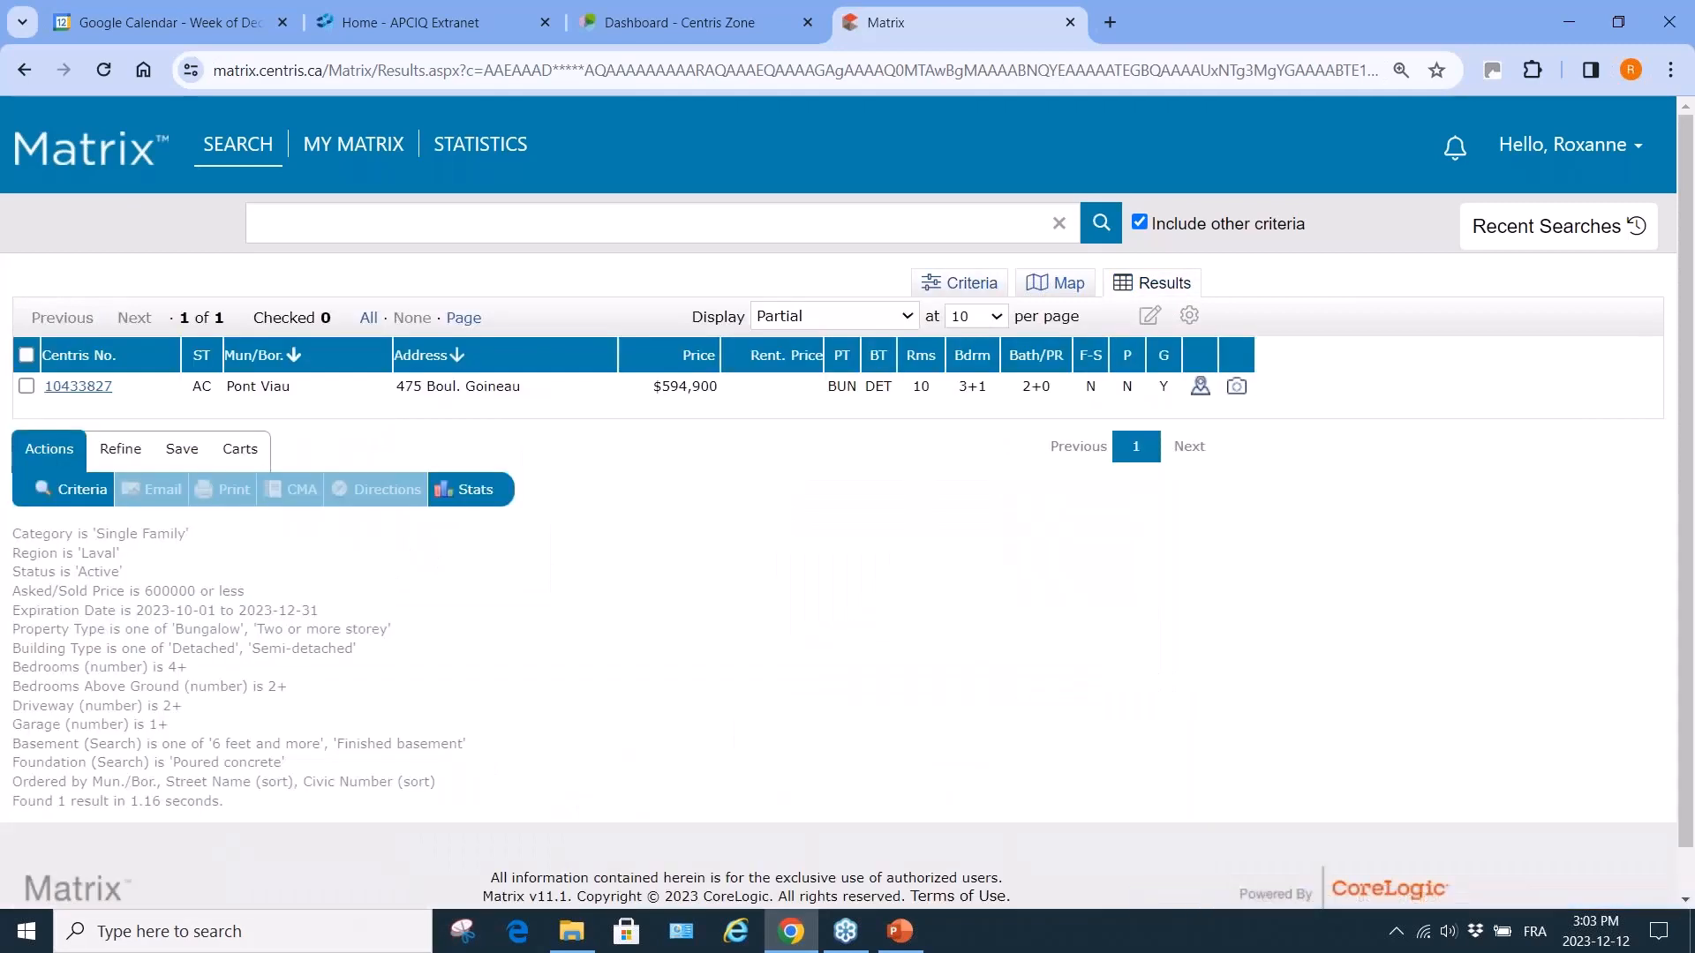
{"action": "left_click", "coordinate": [78, 390]}
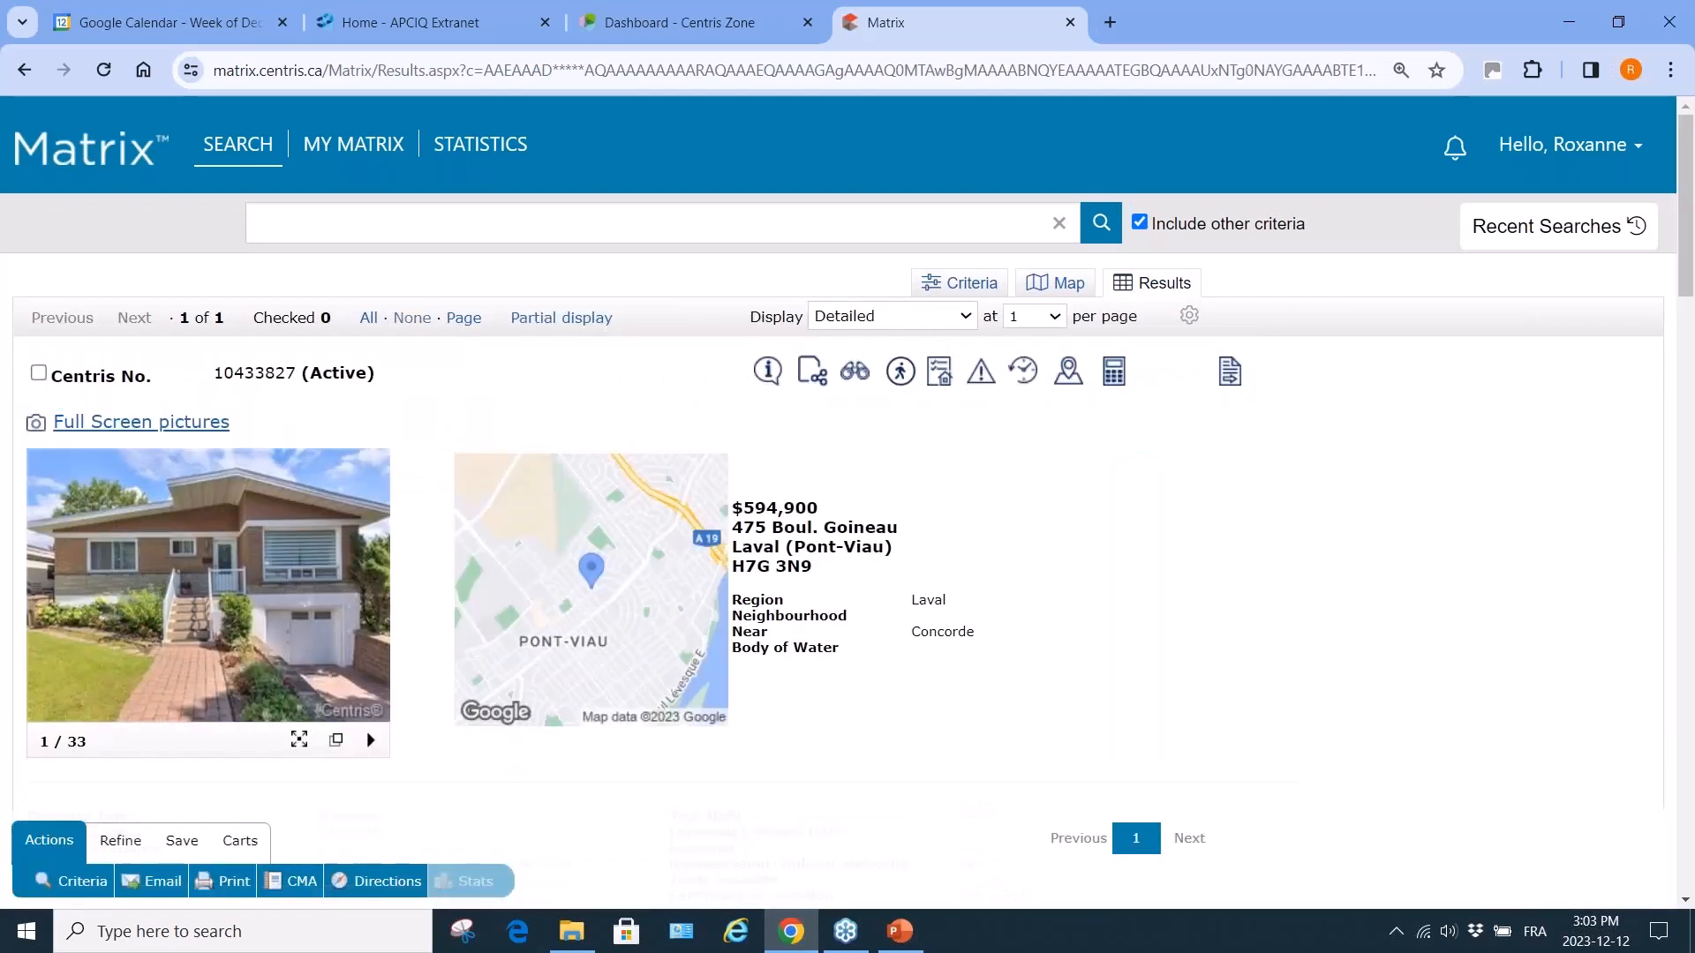
{"action": "left_click", "coordinate": [769, 371]}
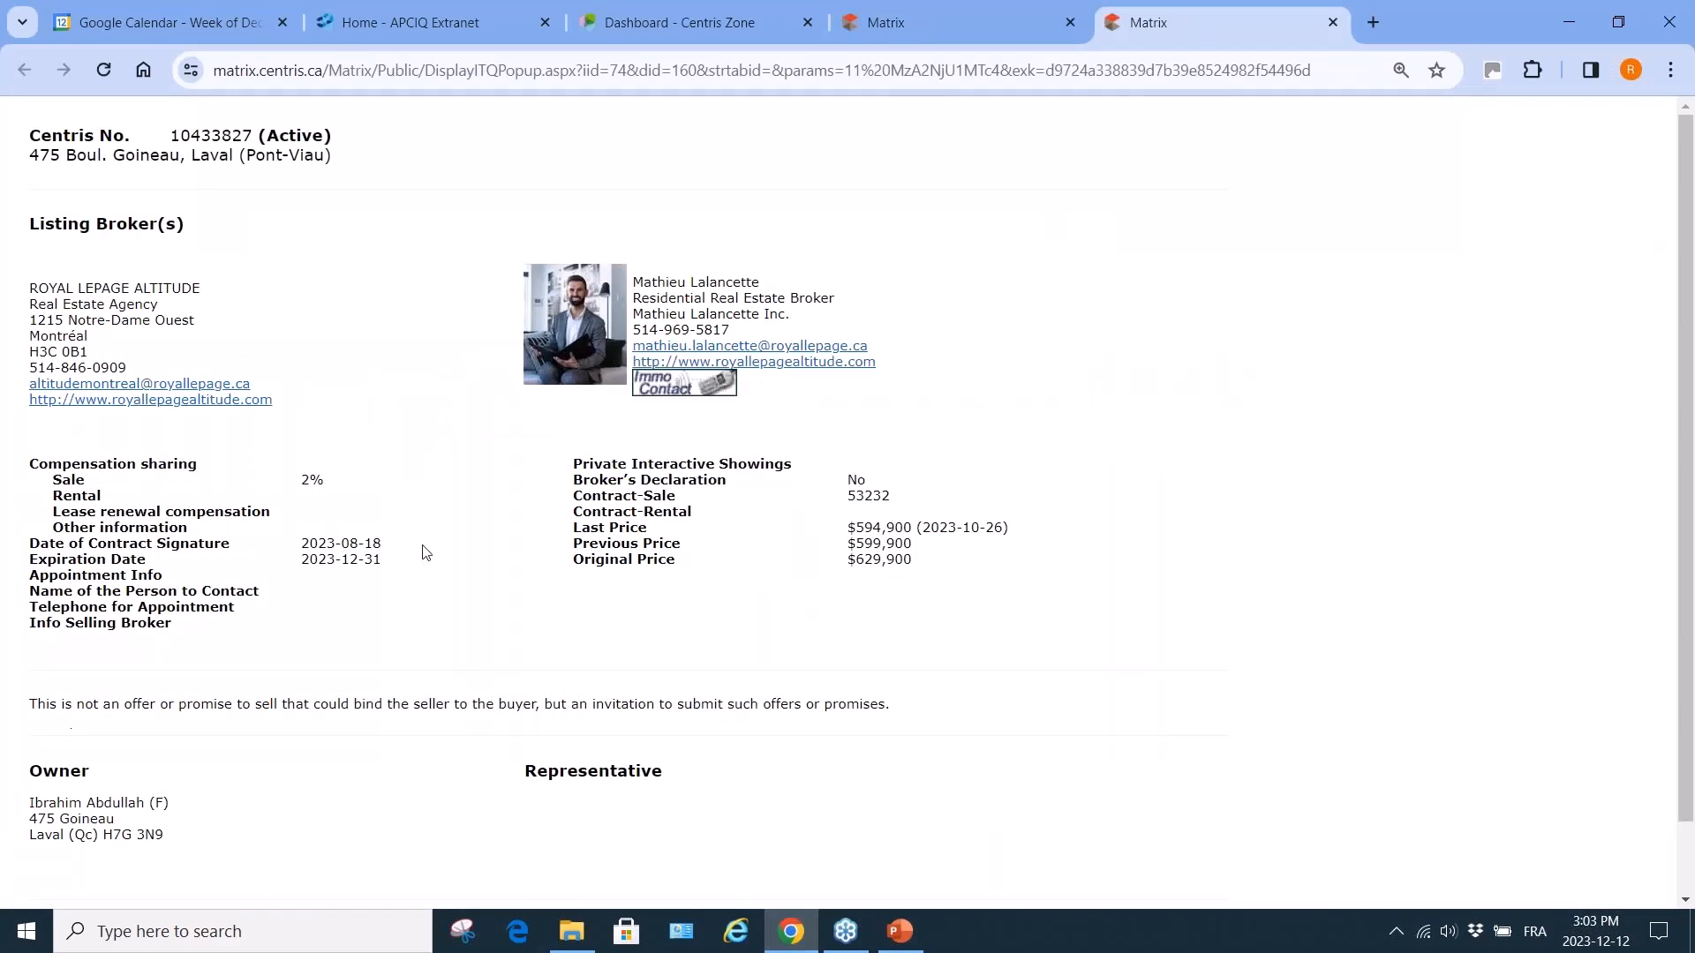
{"action": "left_click", "coordinate": [1333, 24]}
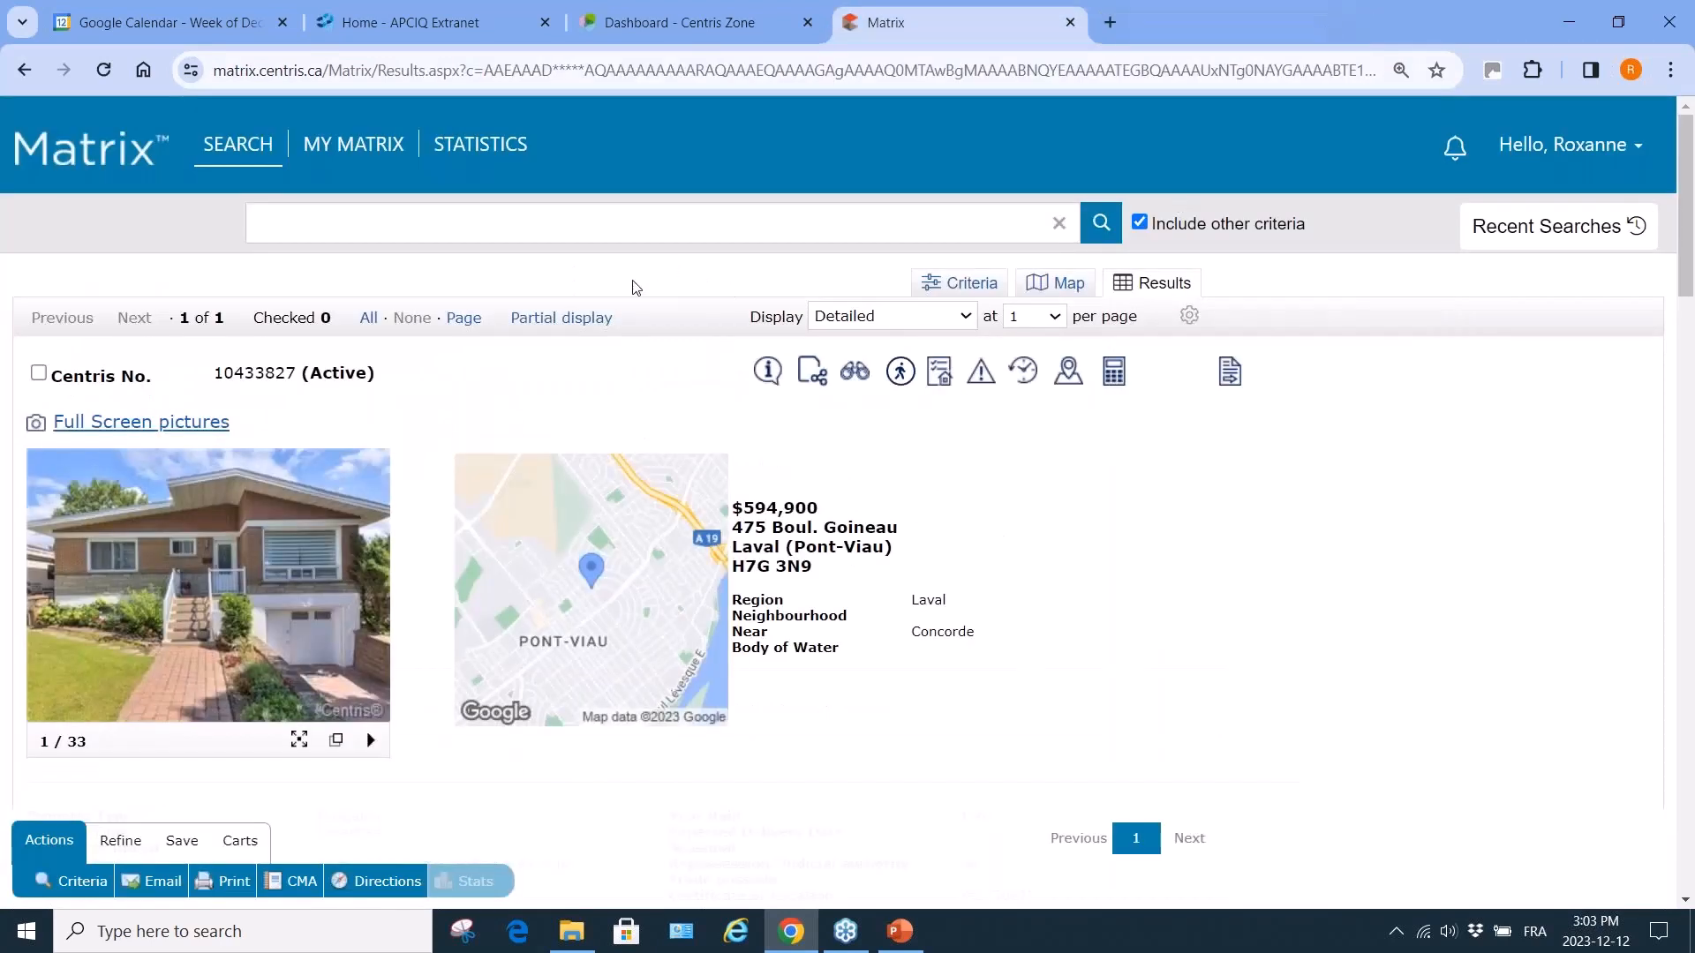
{"action": "left_click", "coordinate": [74, 880]}
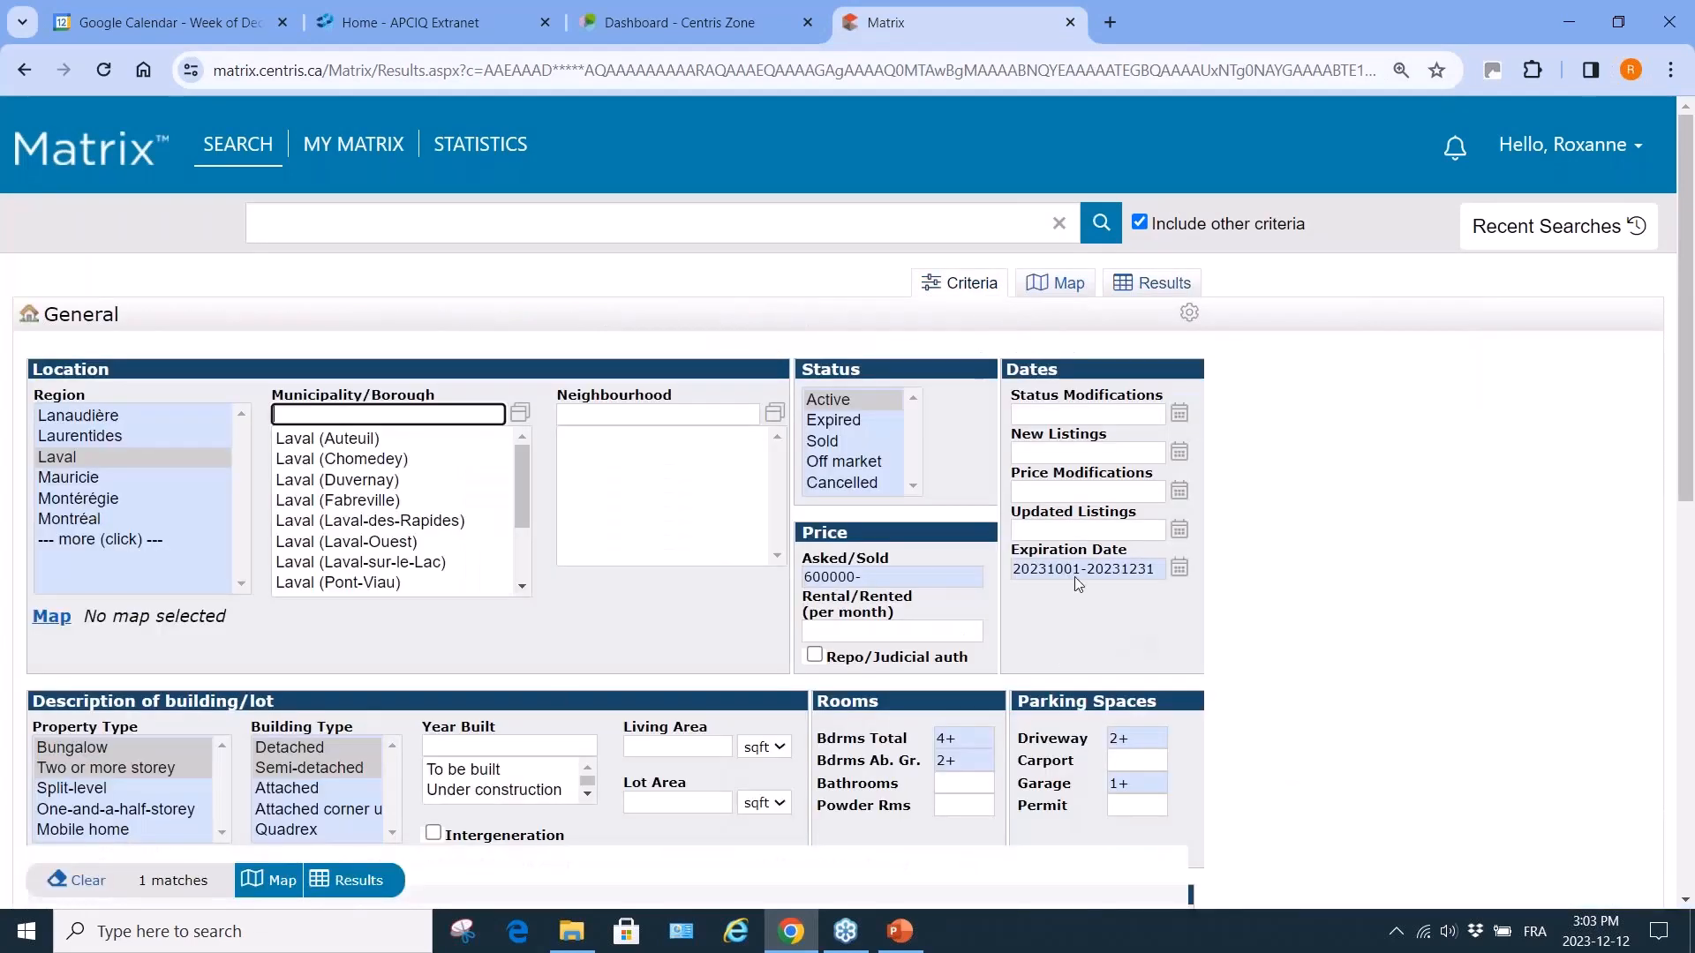
{"action": "left_click", "coordinate": [845, 420]}
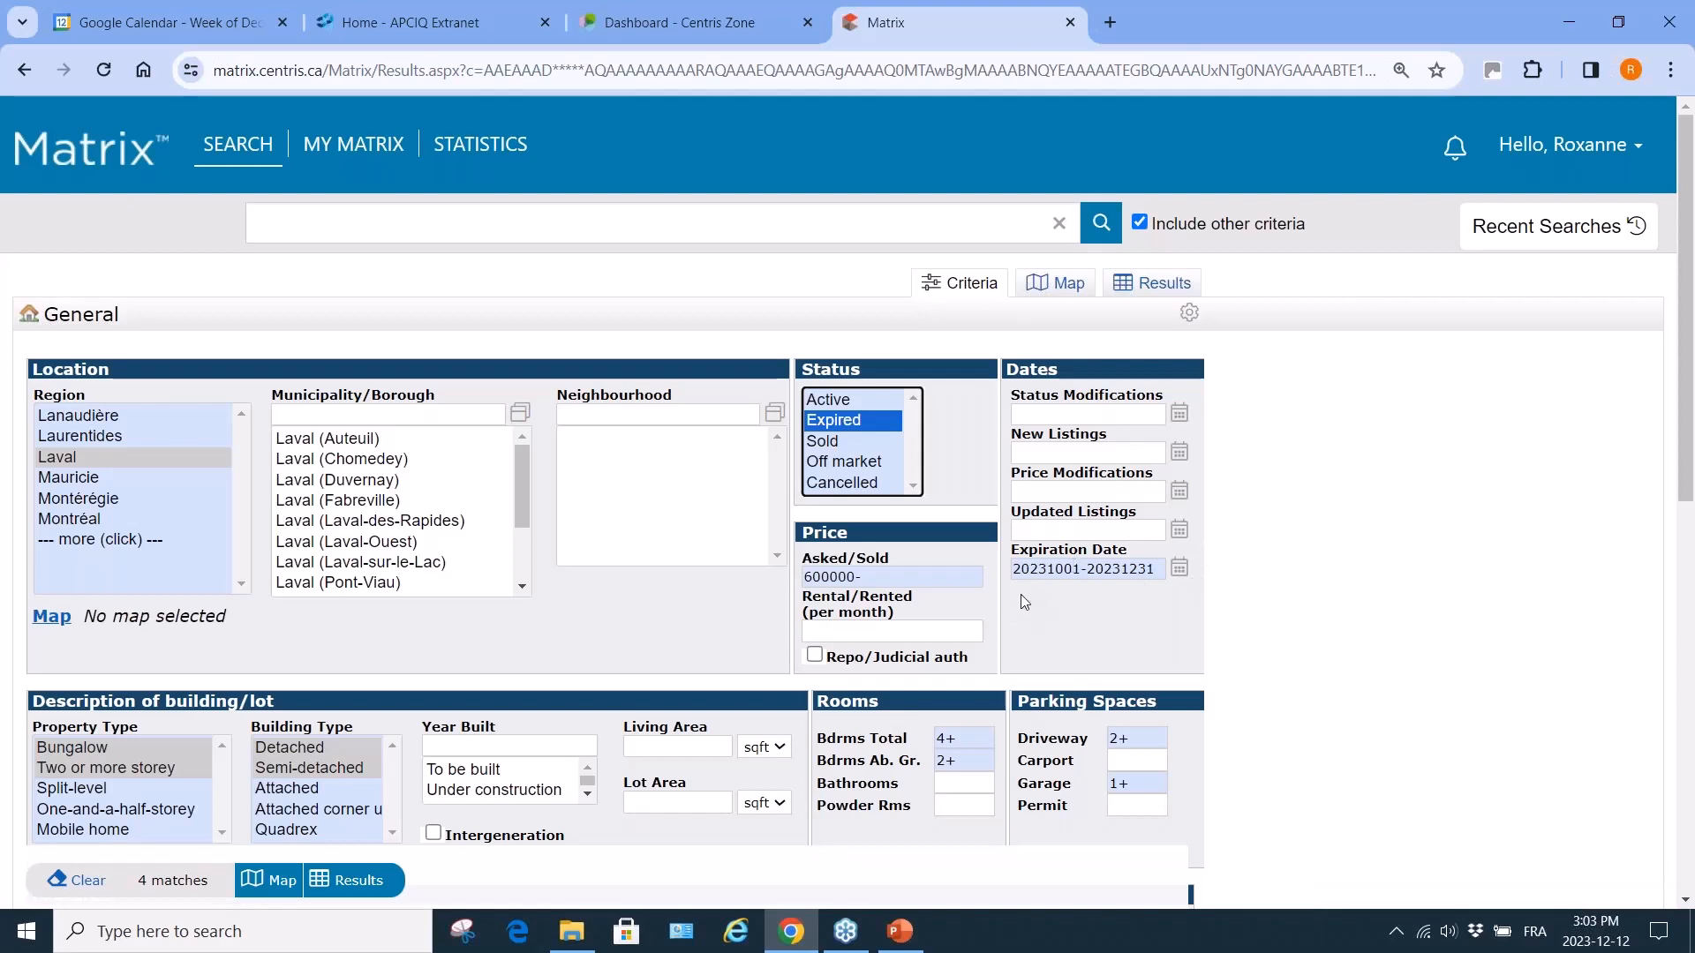
{"action": "left_click", "coordinate": [369, 881]}
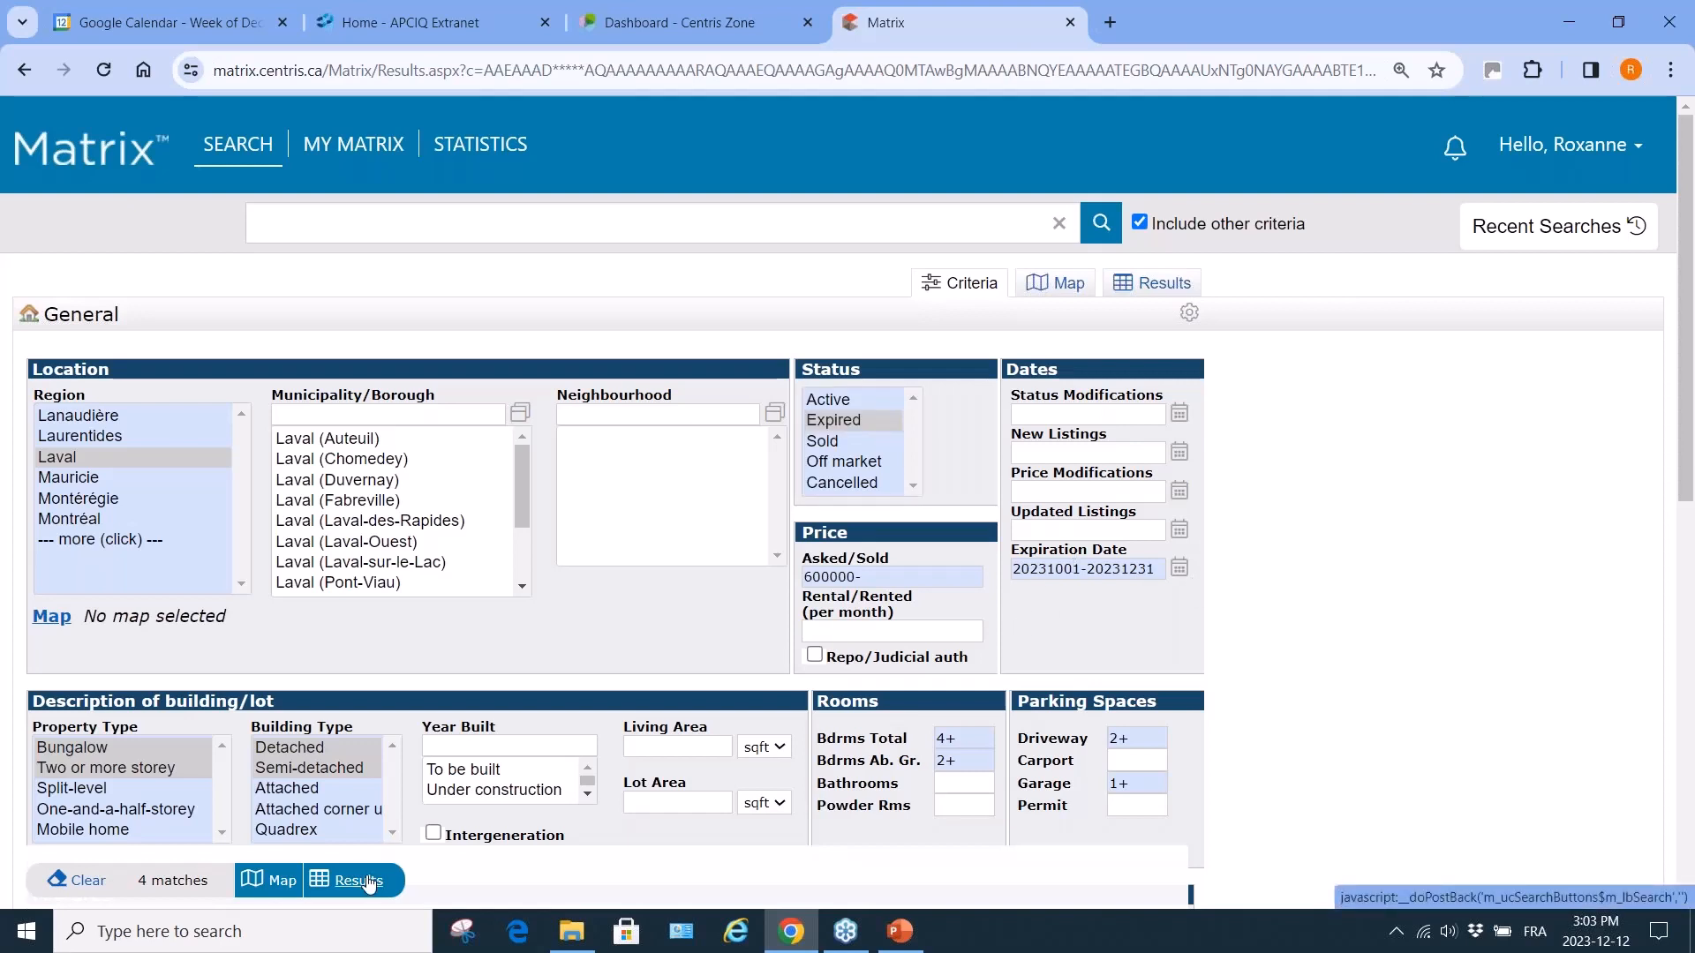
{"action": "left_click", "coordinate": [369, 881]}
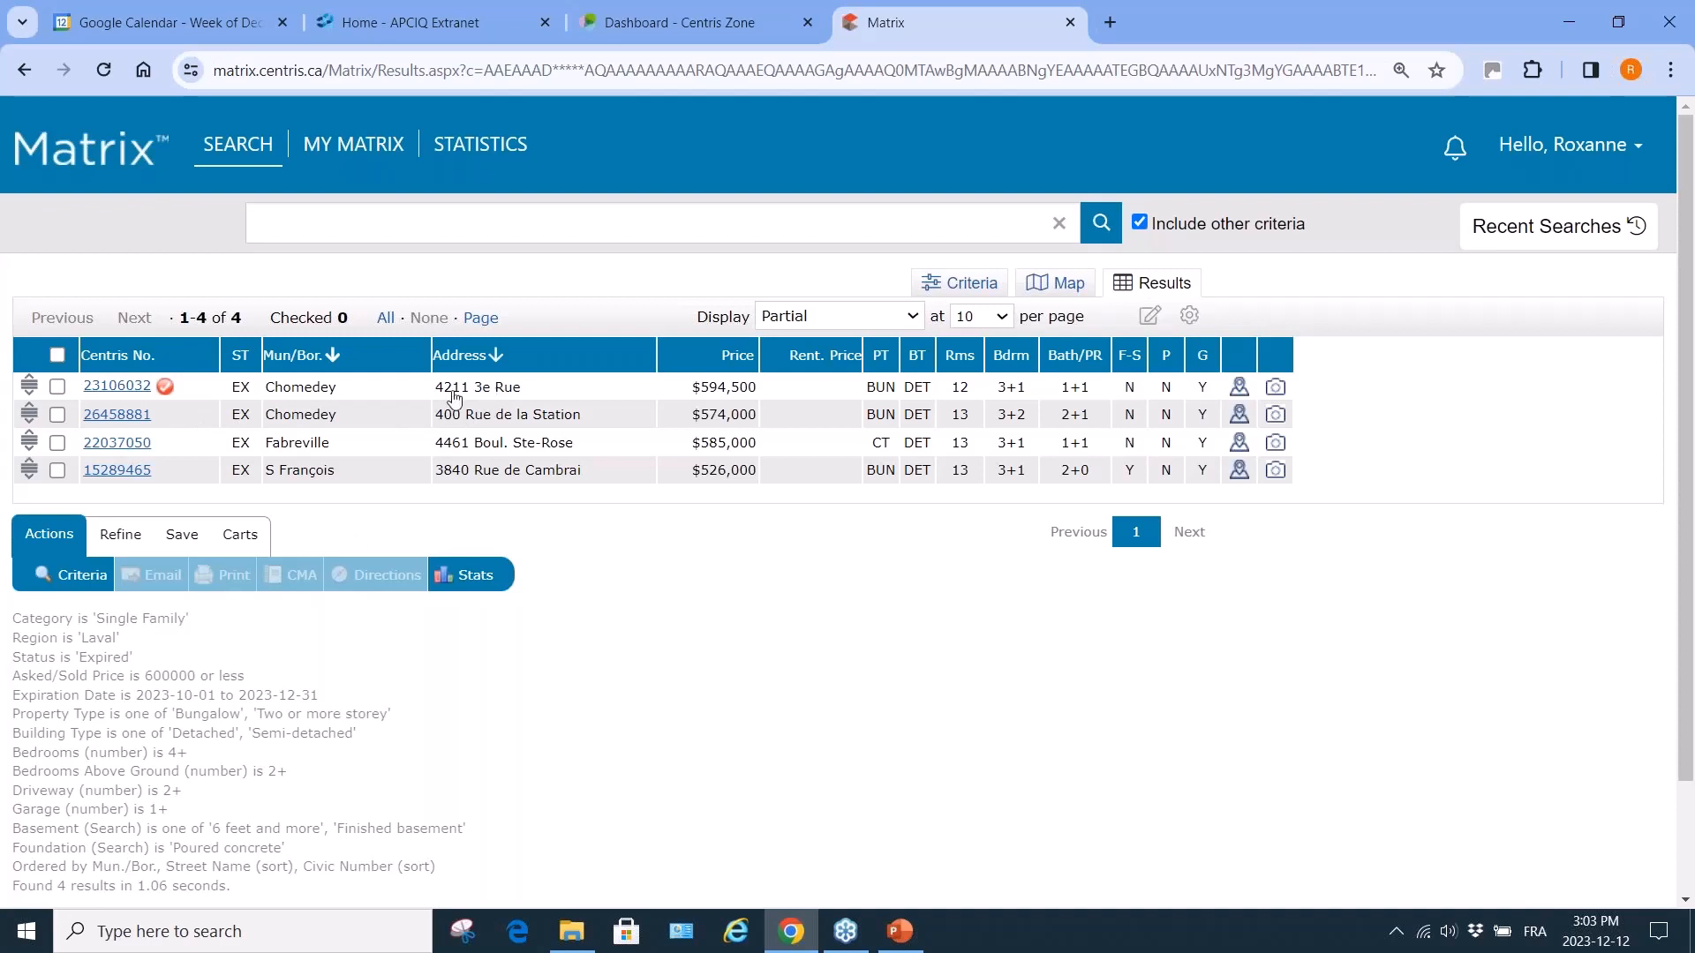
{"action": "mouse_move", "coordinate": [168, 398]}
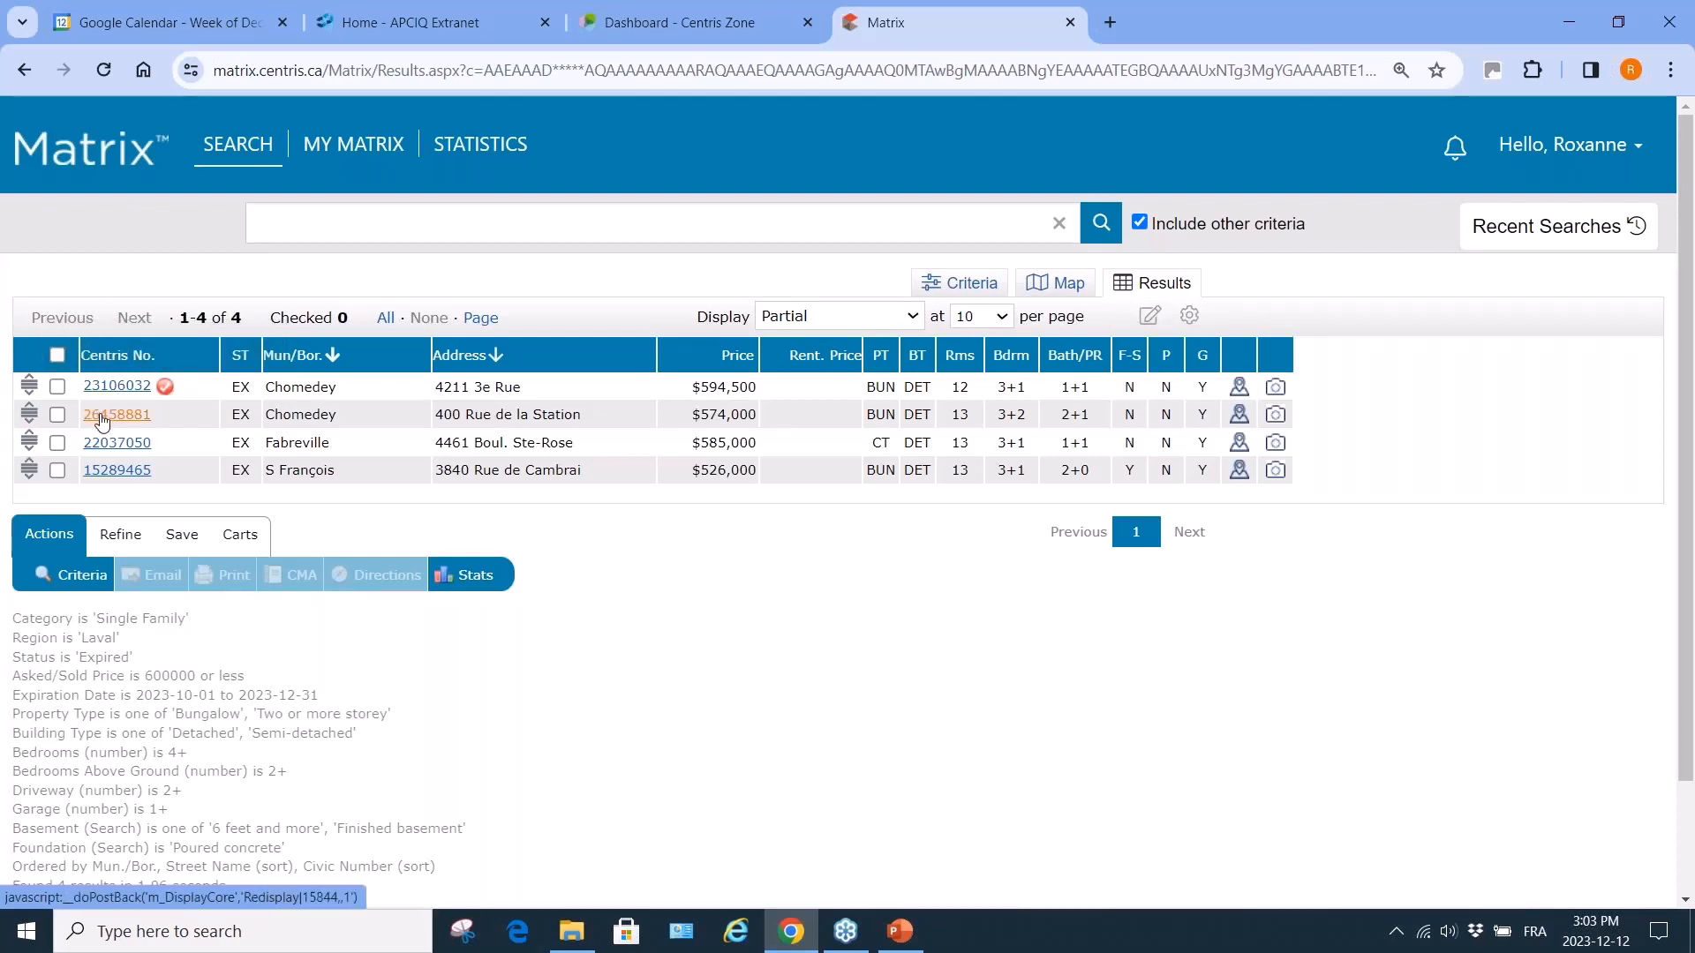
{"action": "left_click", "coordinate": [101, 417]}
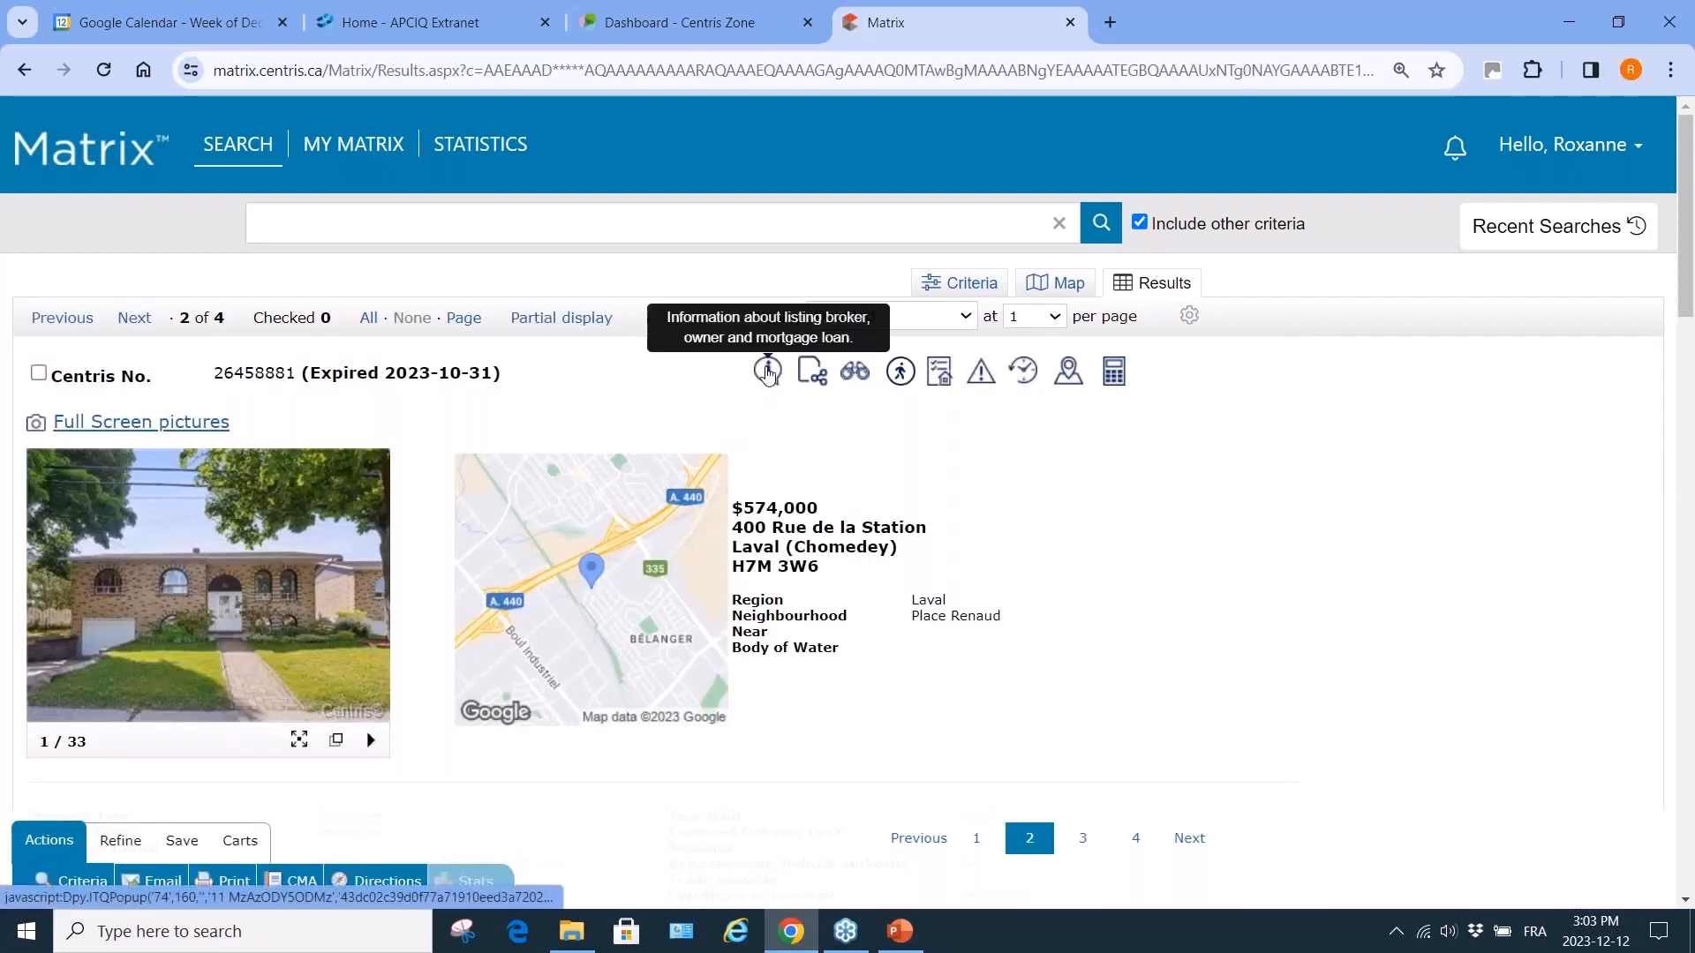
View broker and owner info for listing 26458881, then switch the results display to Partial.
{"action": "left_click", "coordinate": [768, 372]}
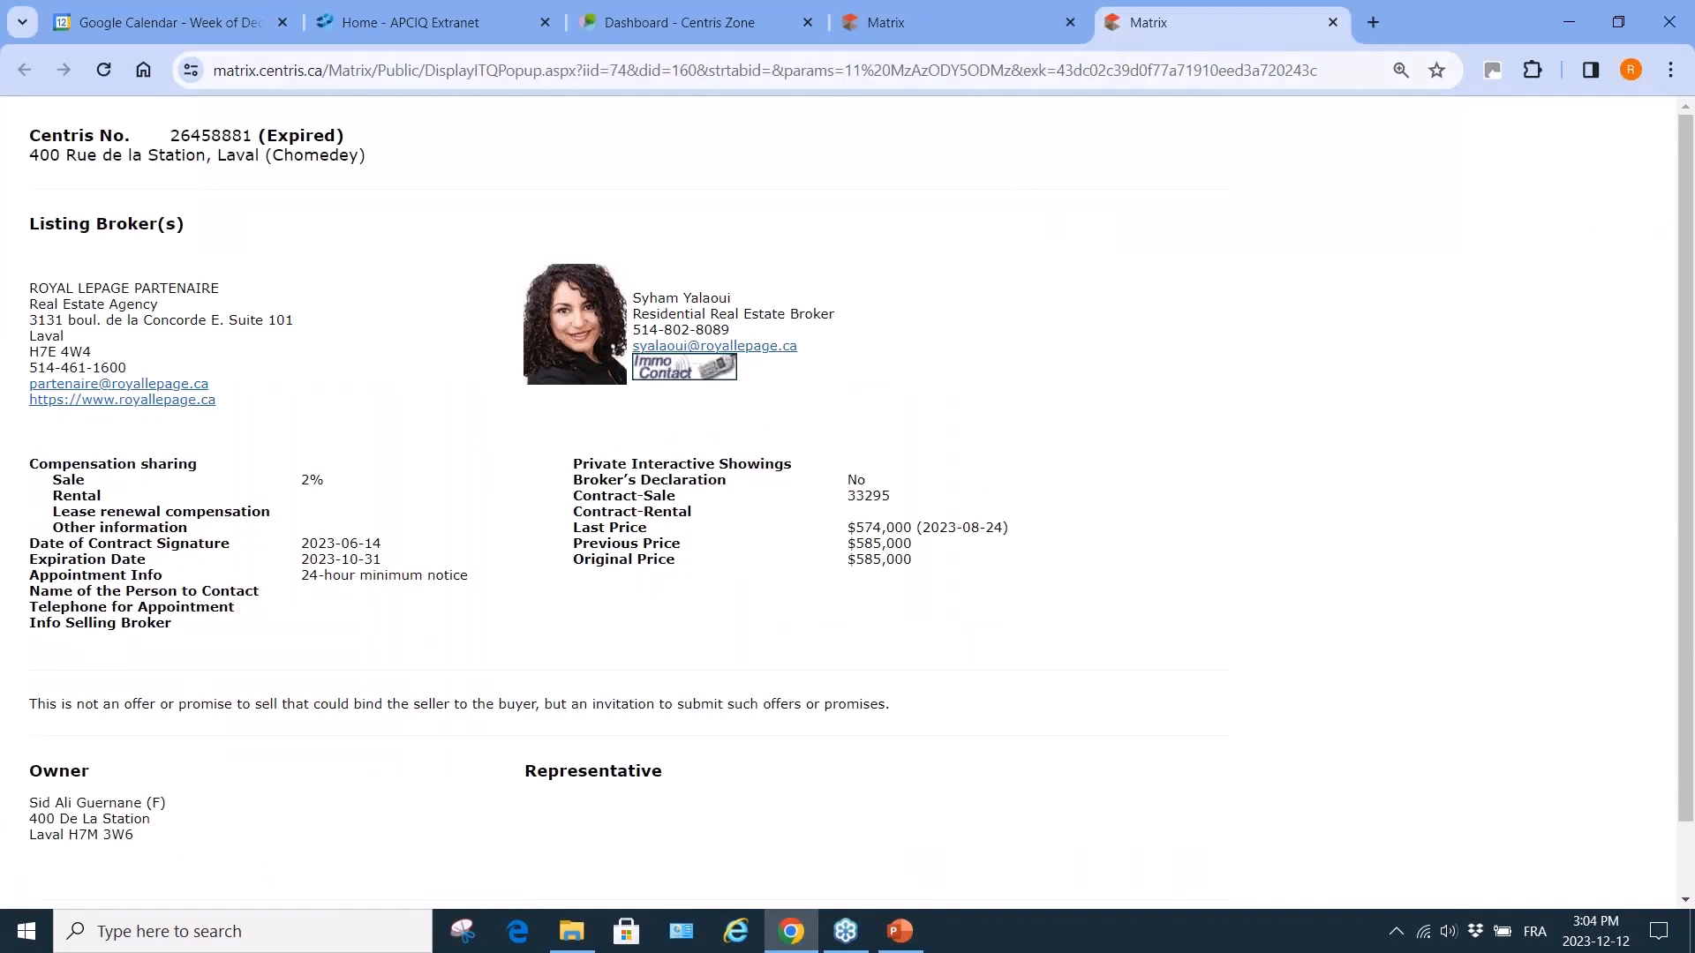
{"action": "left_click", "coordinate": [1333, 23]}
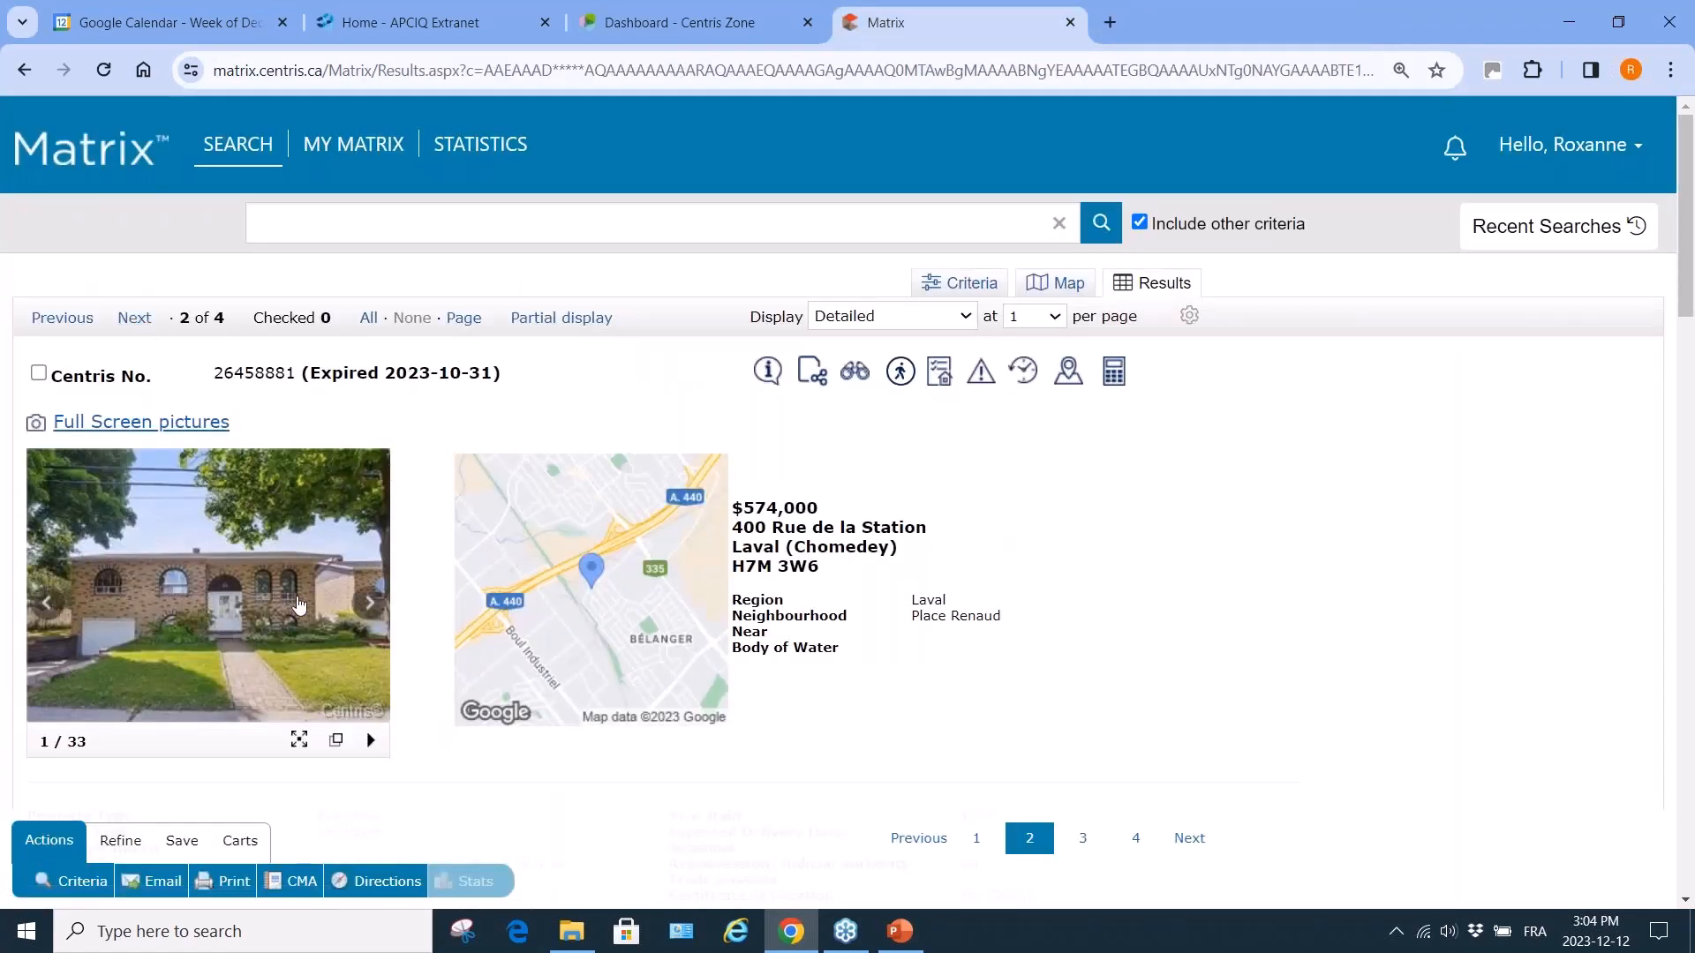
{"action": "left_click", "coordinate": [966, 316]}
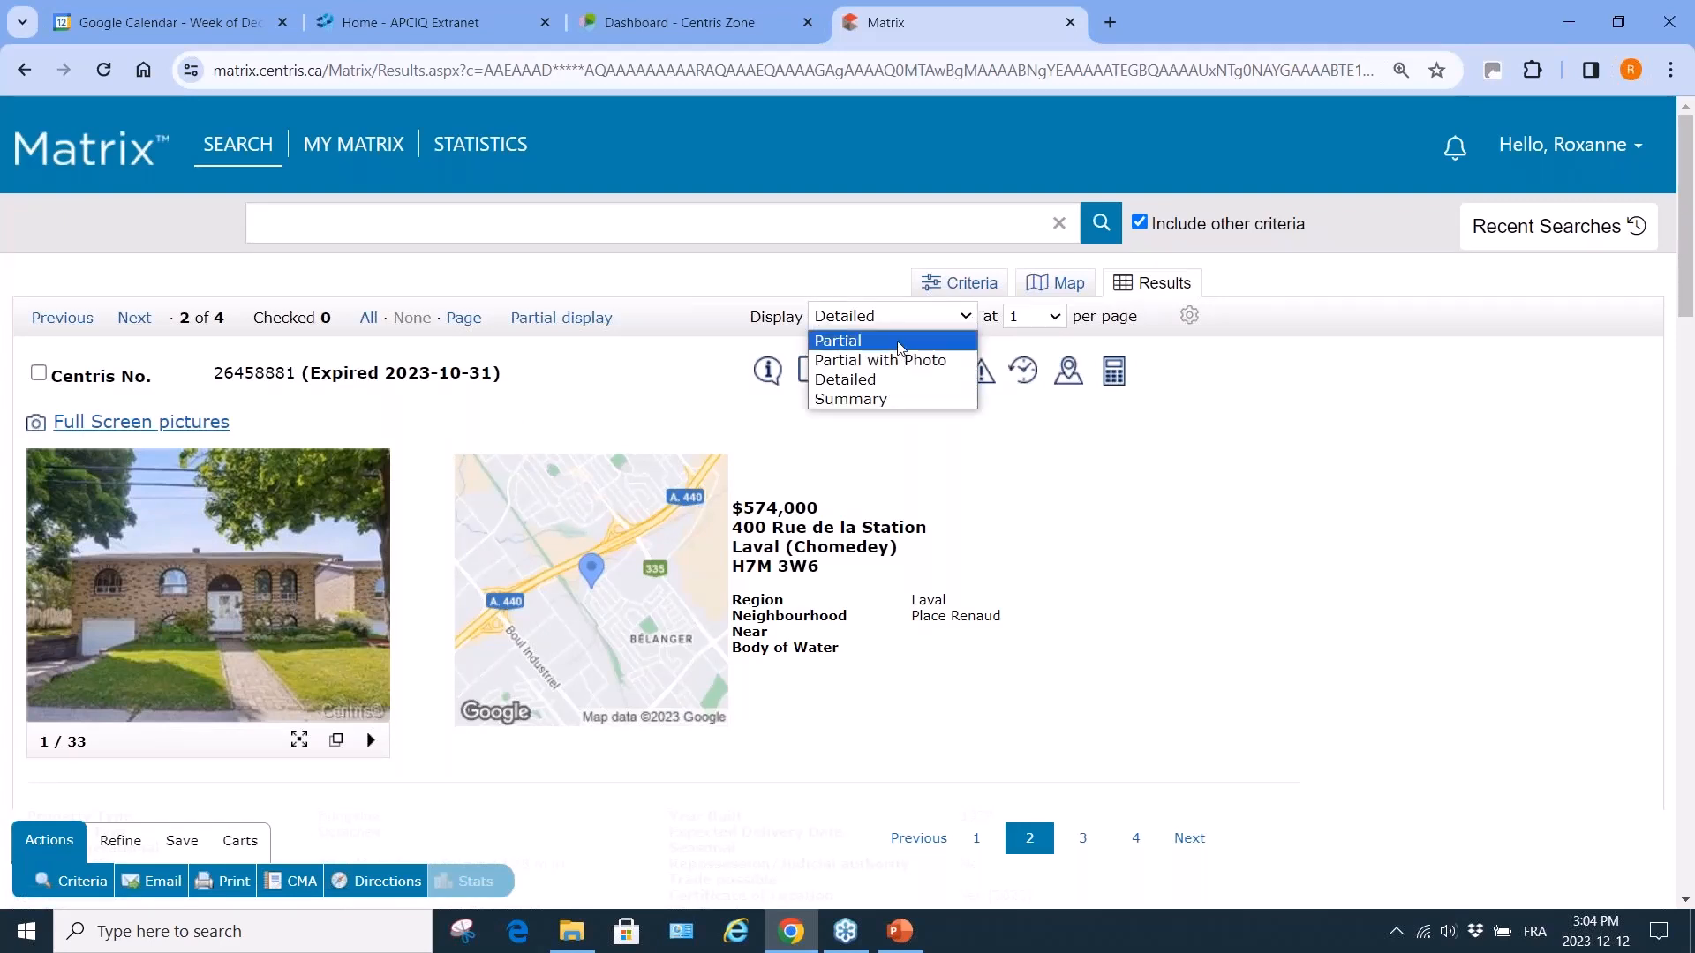
{"action": "left_click", "coordinate": [899, 344]}
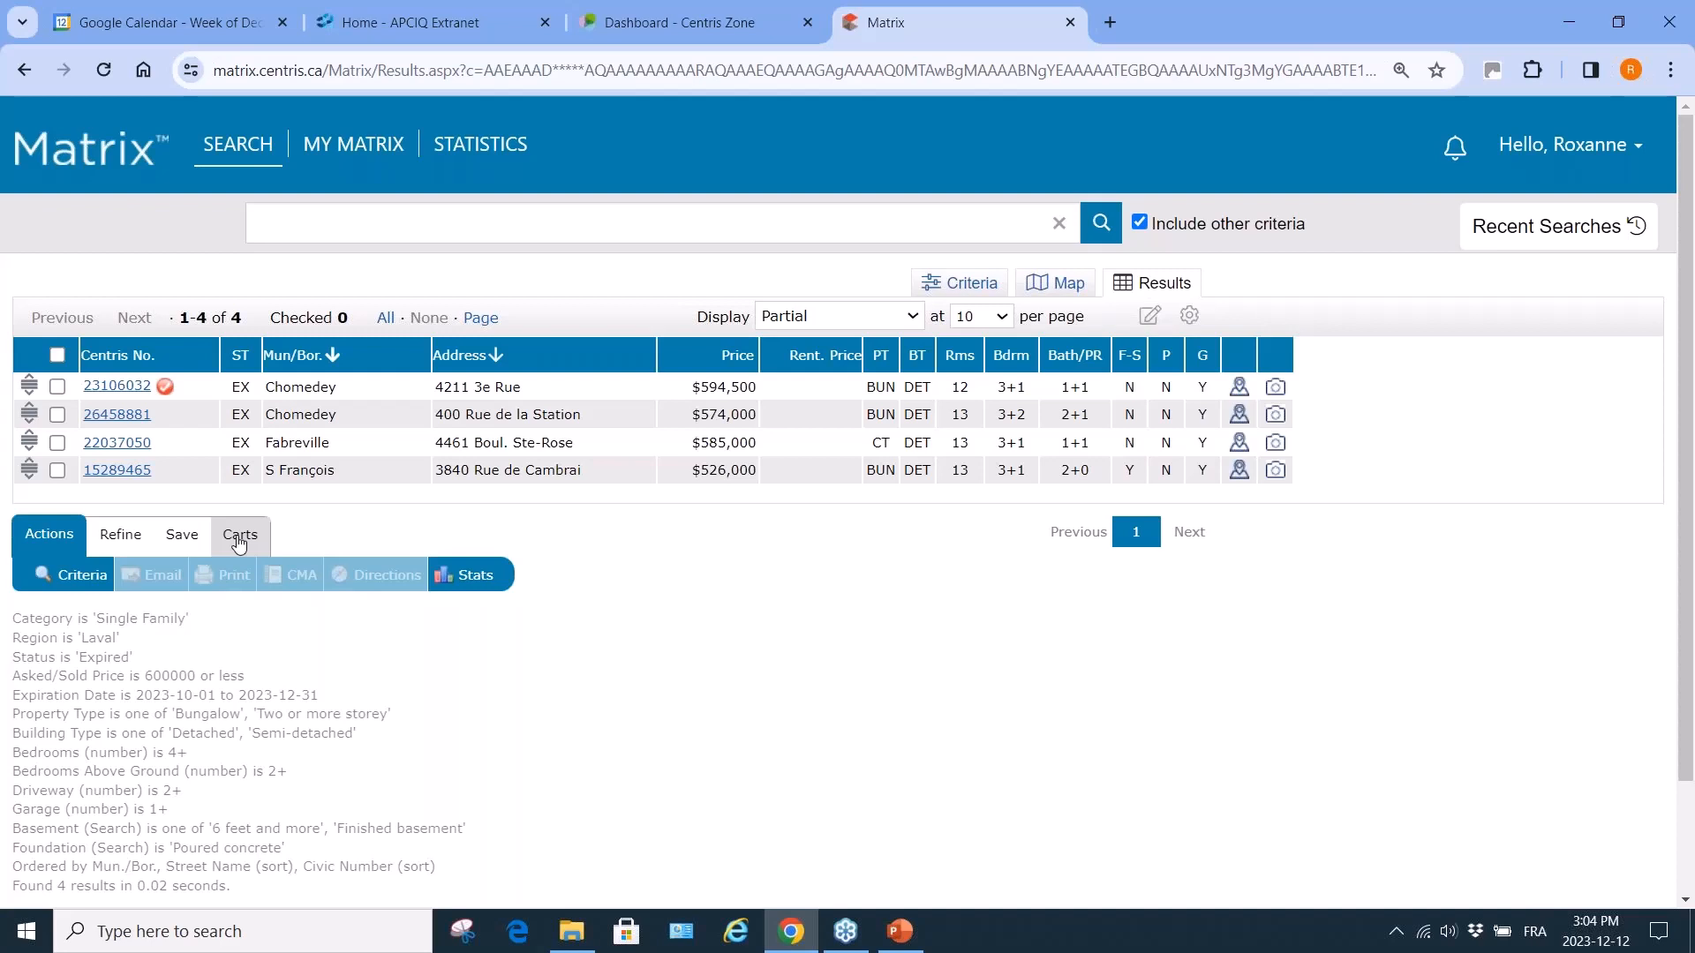
Set Status back to Active, clear Expiration Date, set Asked/Sold to 600000-, and get 26 results.
{"action": "left_click", "coordinate": [82, 576]}
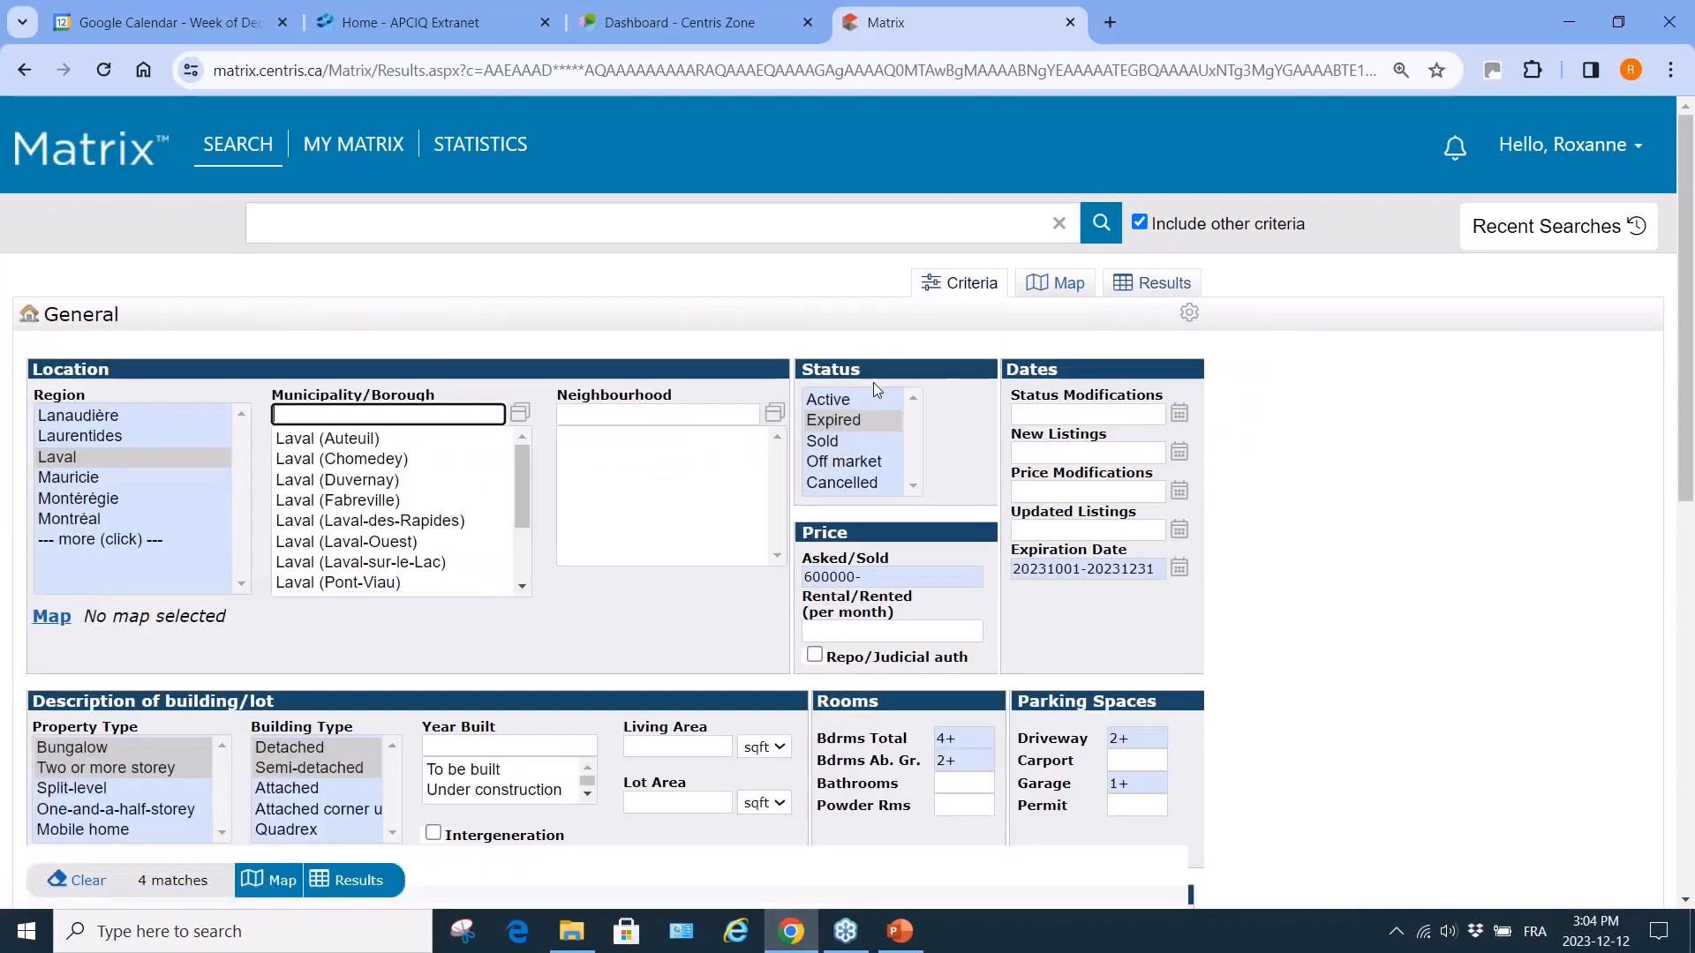
{"action": "right_click", "coordinate": [850, 399]}
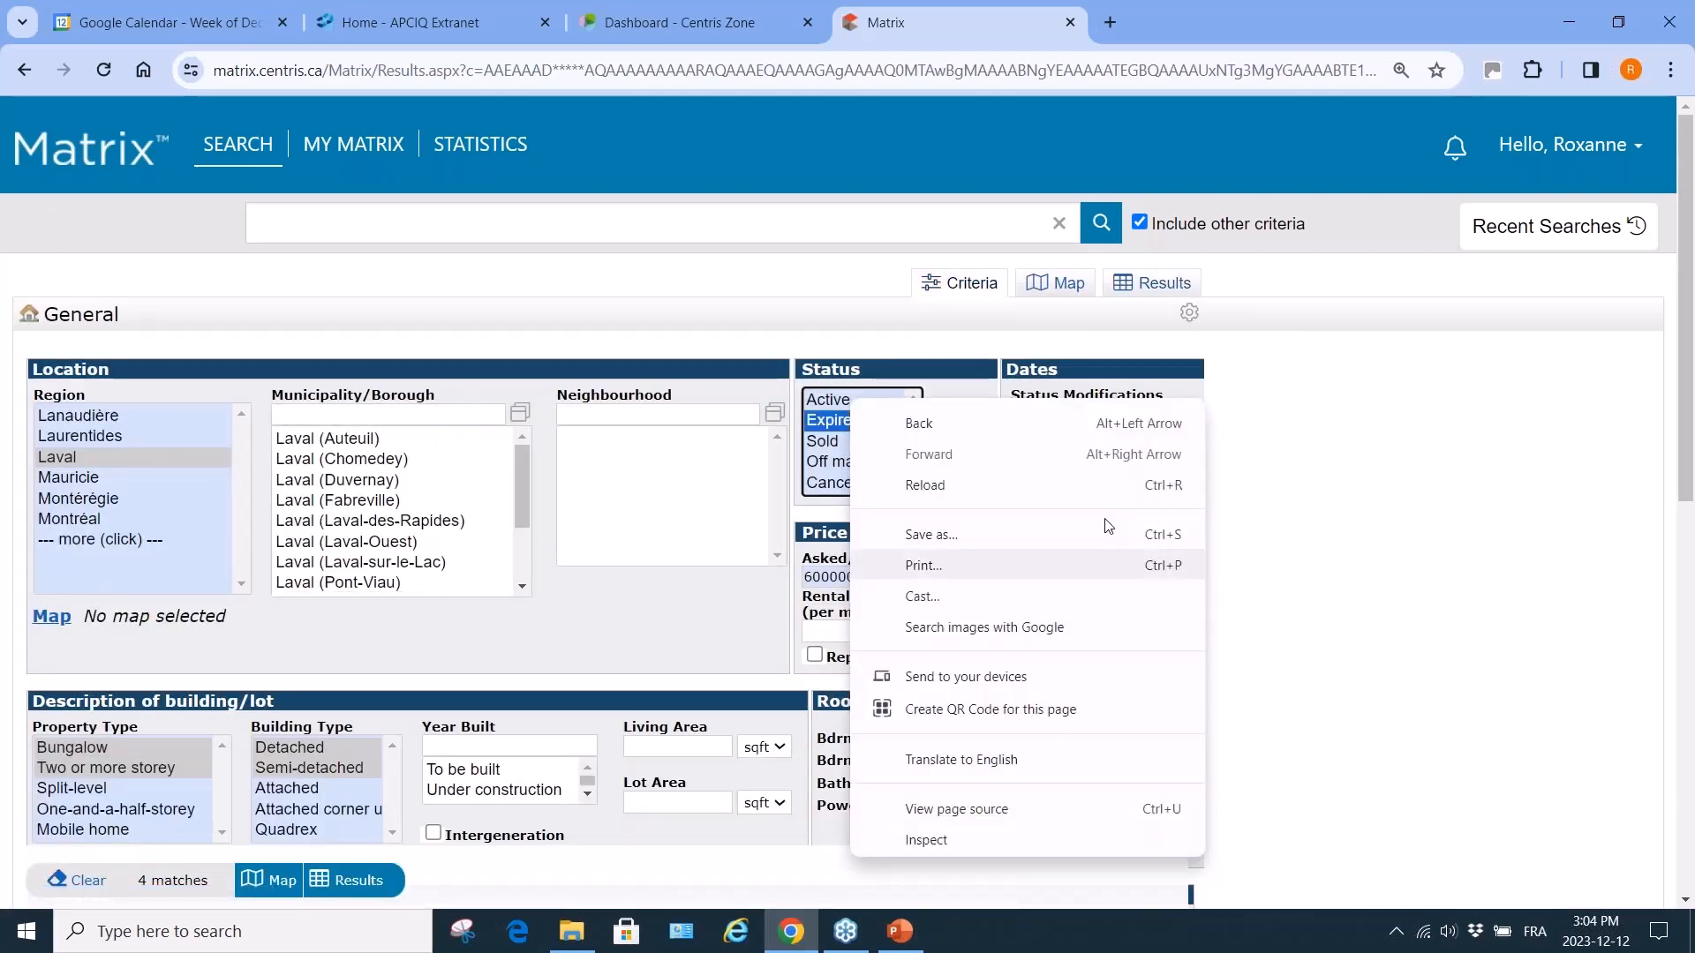
{"action": "left_click", "coordinate": [826, 400]}
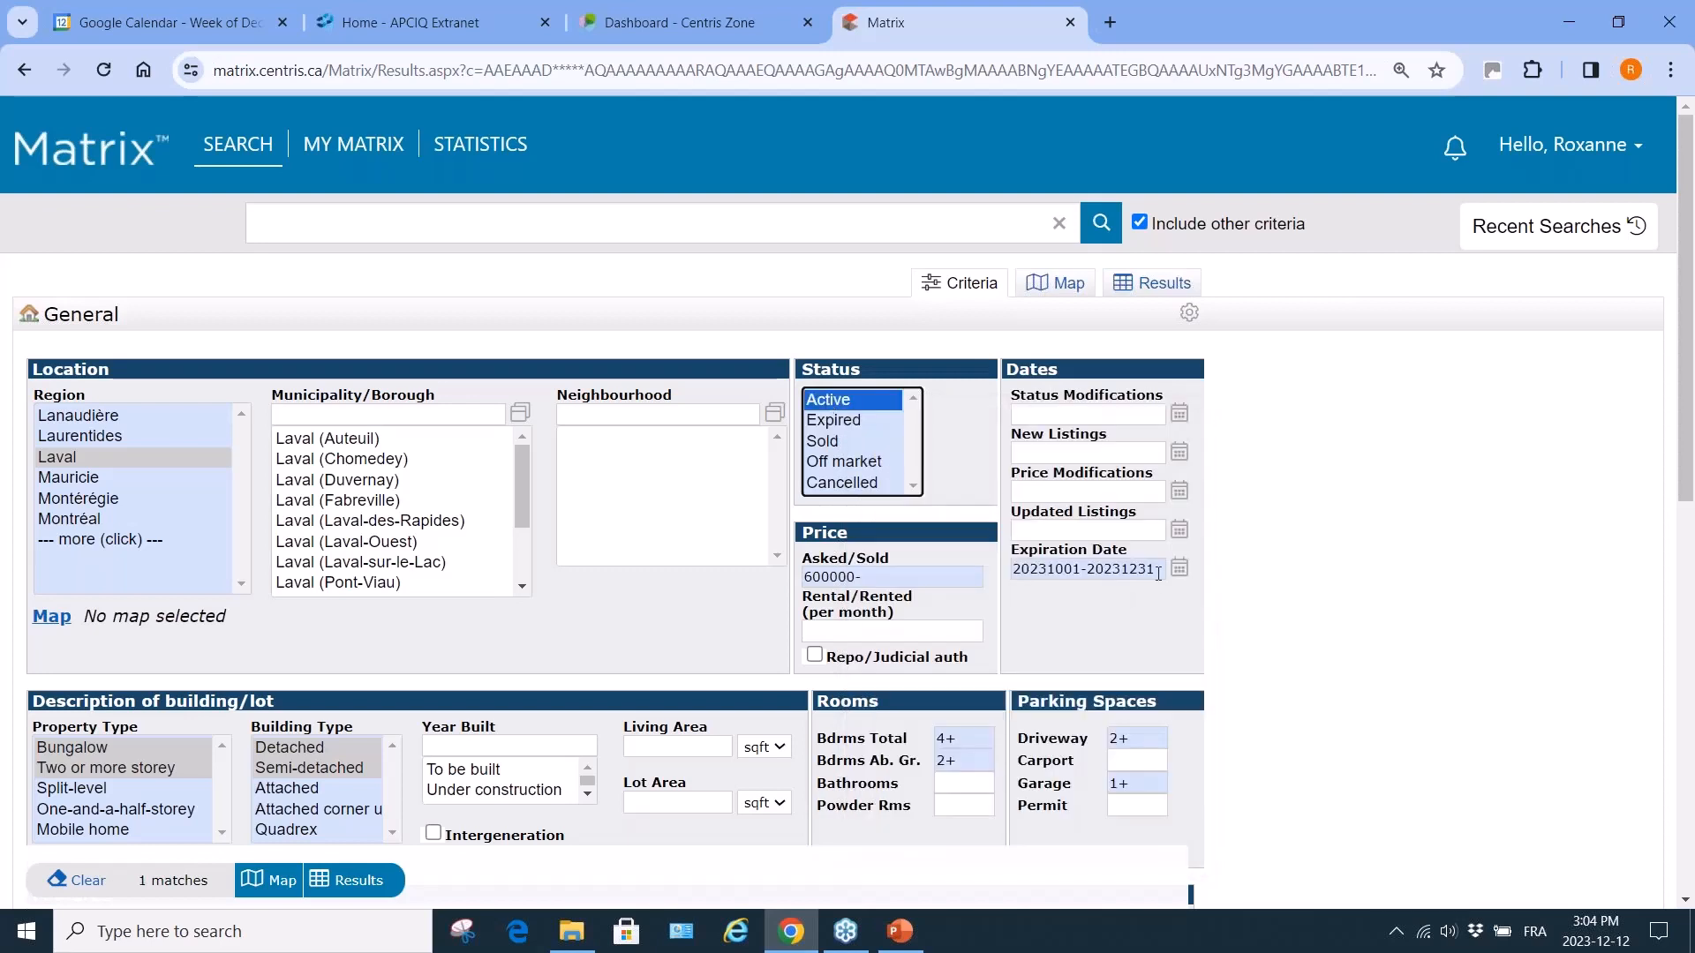
{"action": "left_click_drag", "start_coordinate": [1157, 574], "coordinate": [964, 574]}
{"action": "key", "text": "Delete"}
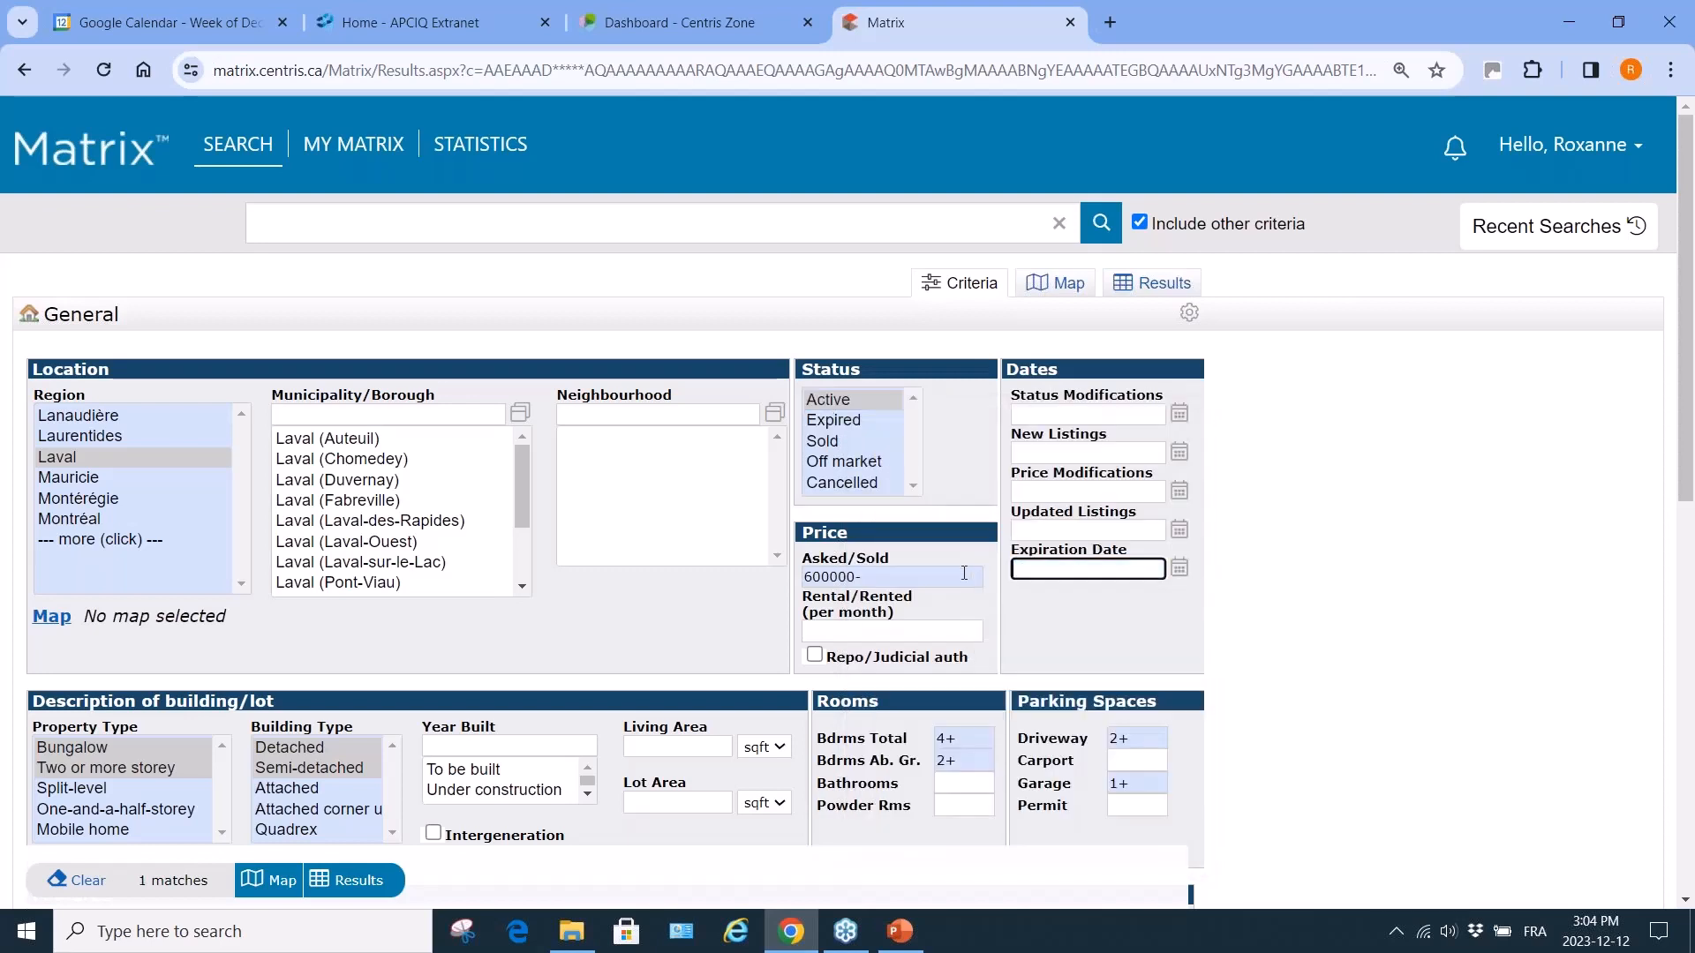
{"action": "left_click", "coordinate": [805, 576]}
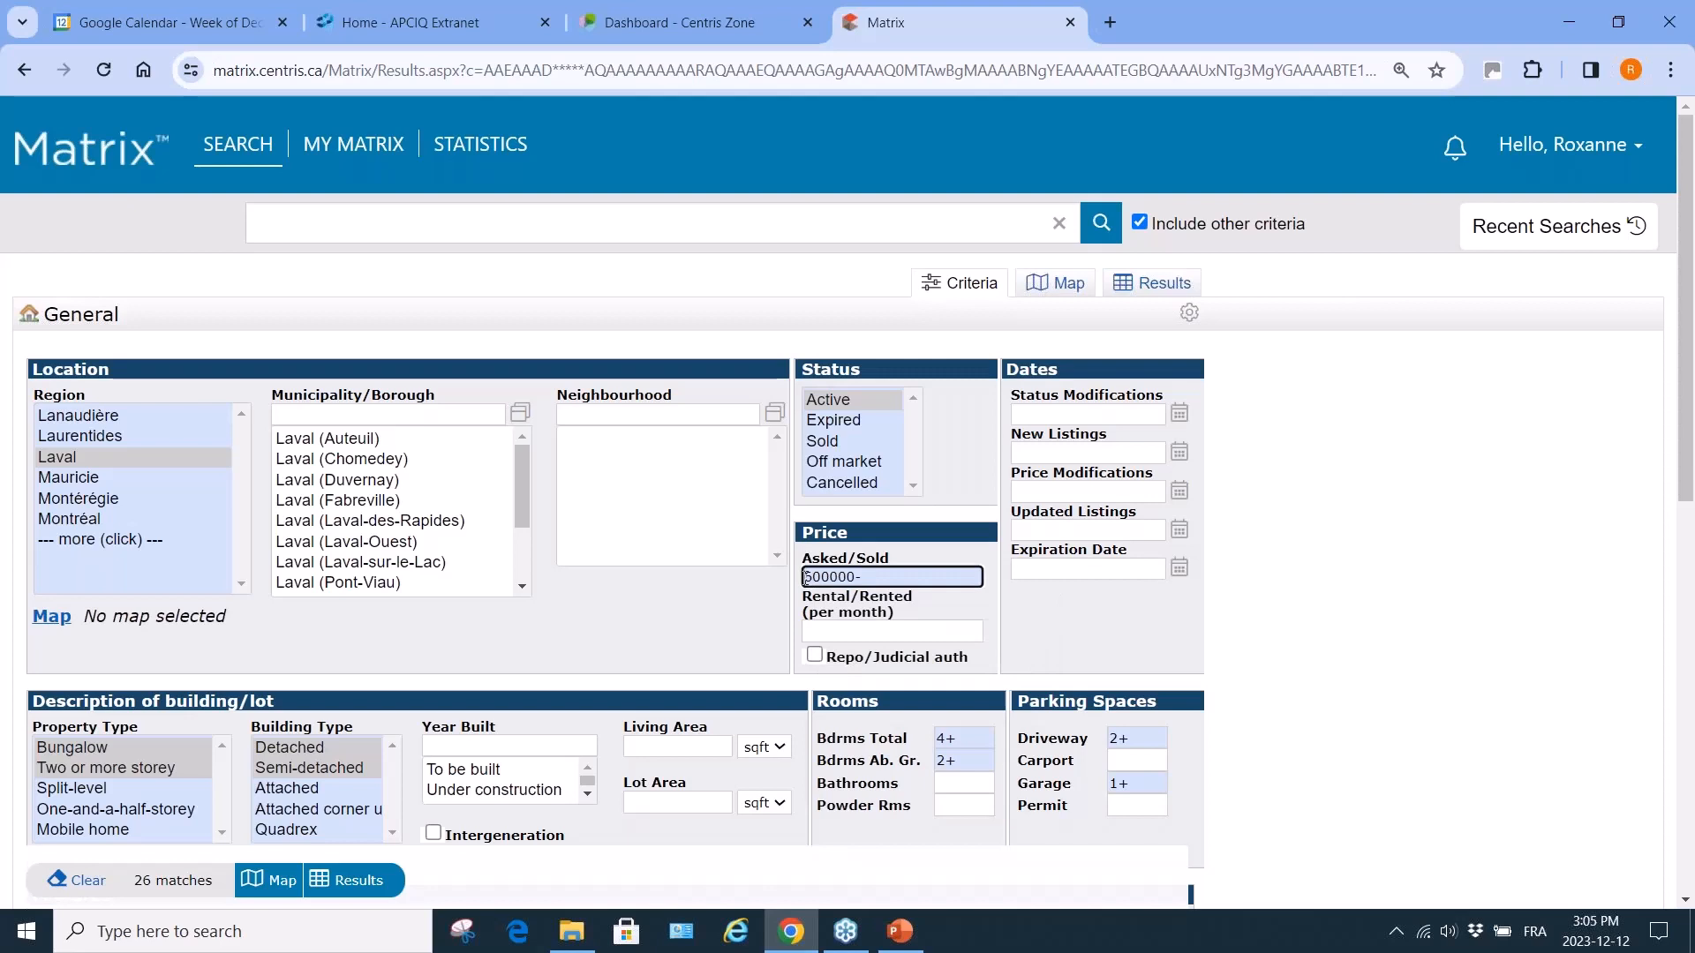
{"action": "key", "text": "Delete"}
{"action": "type", "text": "6"}
{"action": "left_click", "coordinate": [359, 881]}
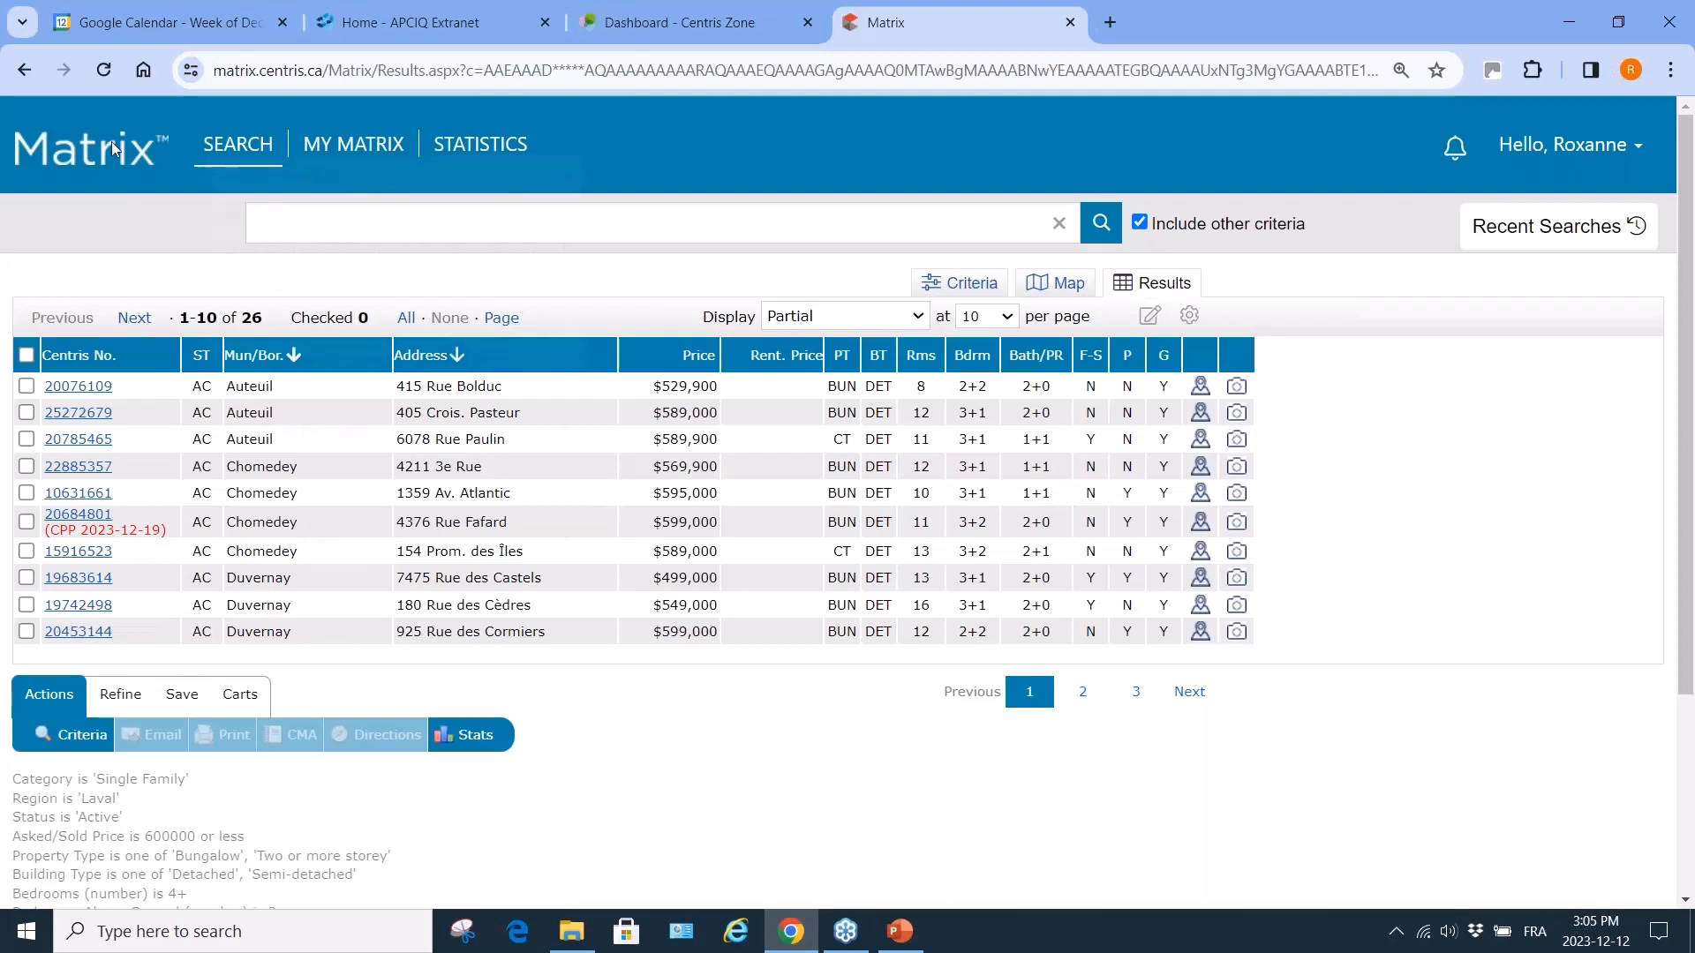
Check all 26 Laval listings in the results and bring up the cart options for them.
{"action": "mouse_move", "coordinate": [239, 144]}
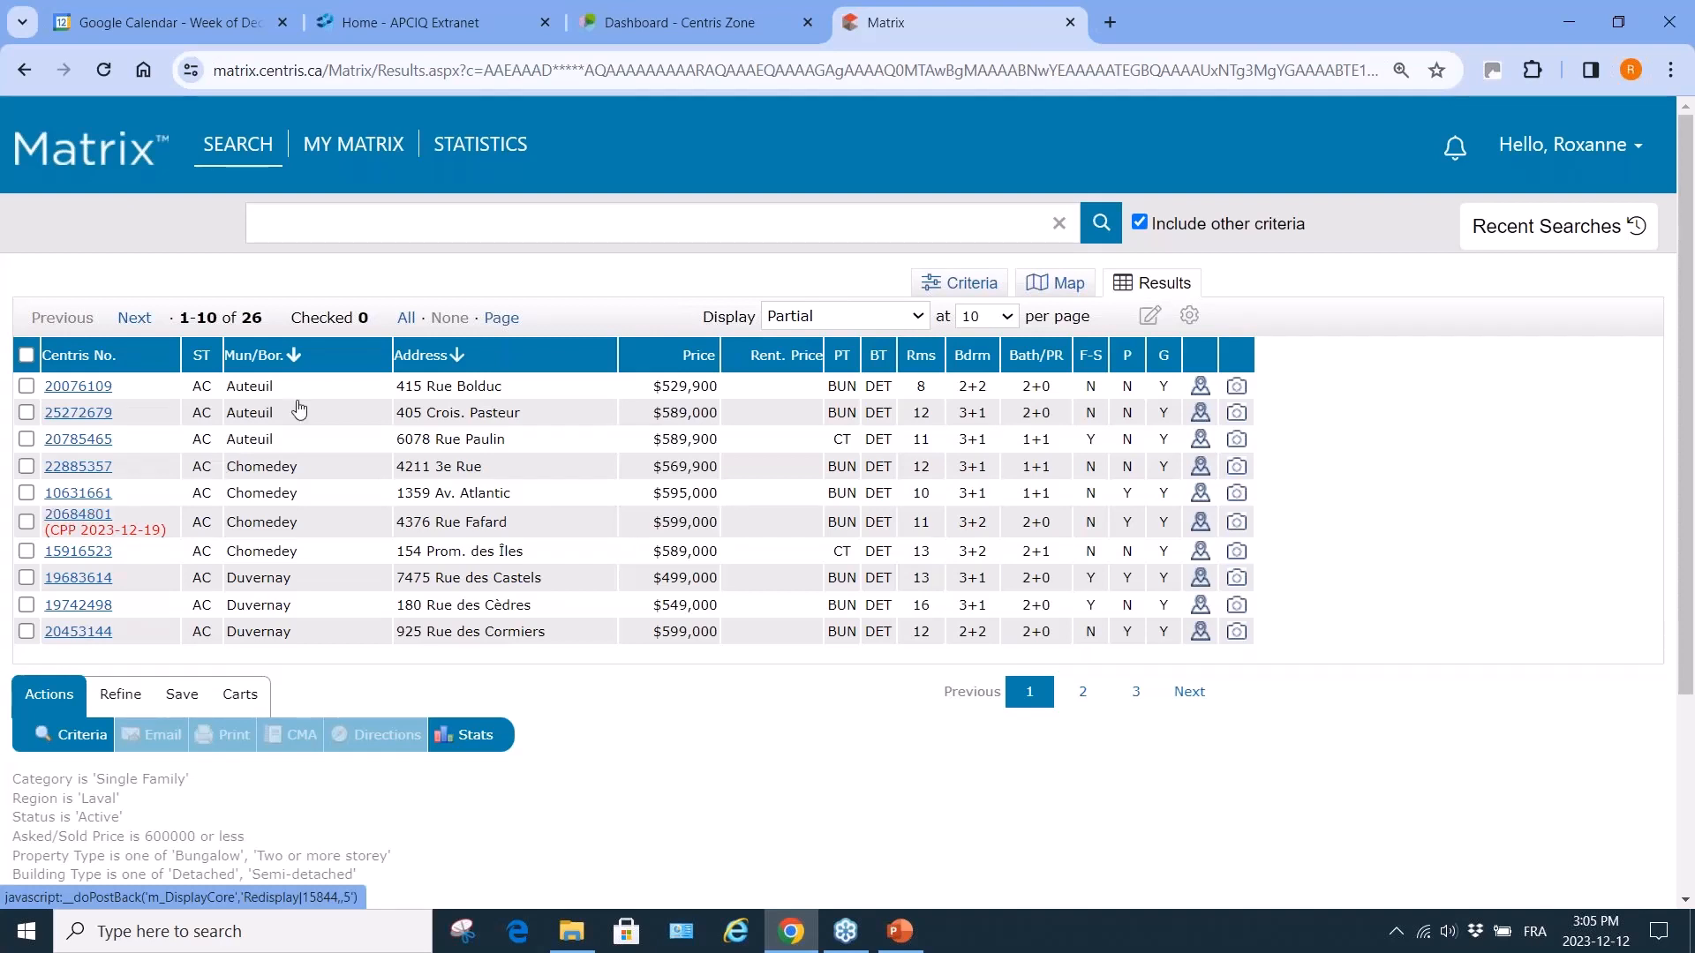
{"action": "left_click", "coordinate": [405, 321]}
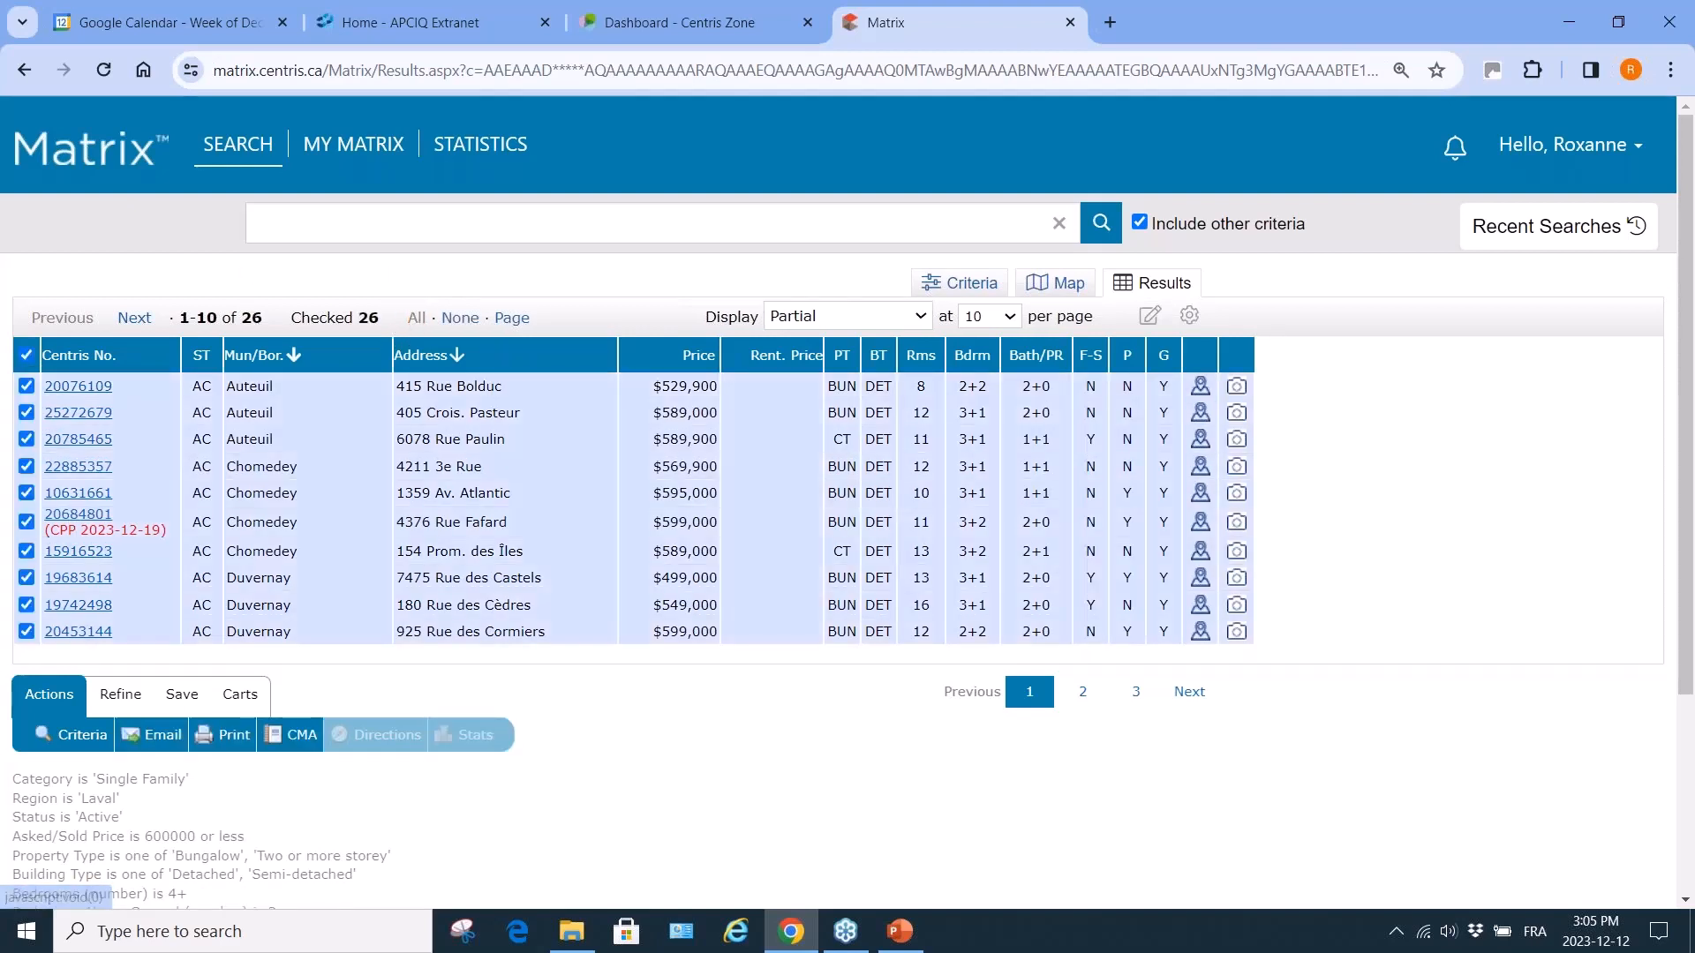
{"action": "left_click", "coordinate": [240, 697]}
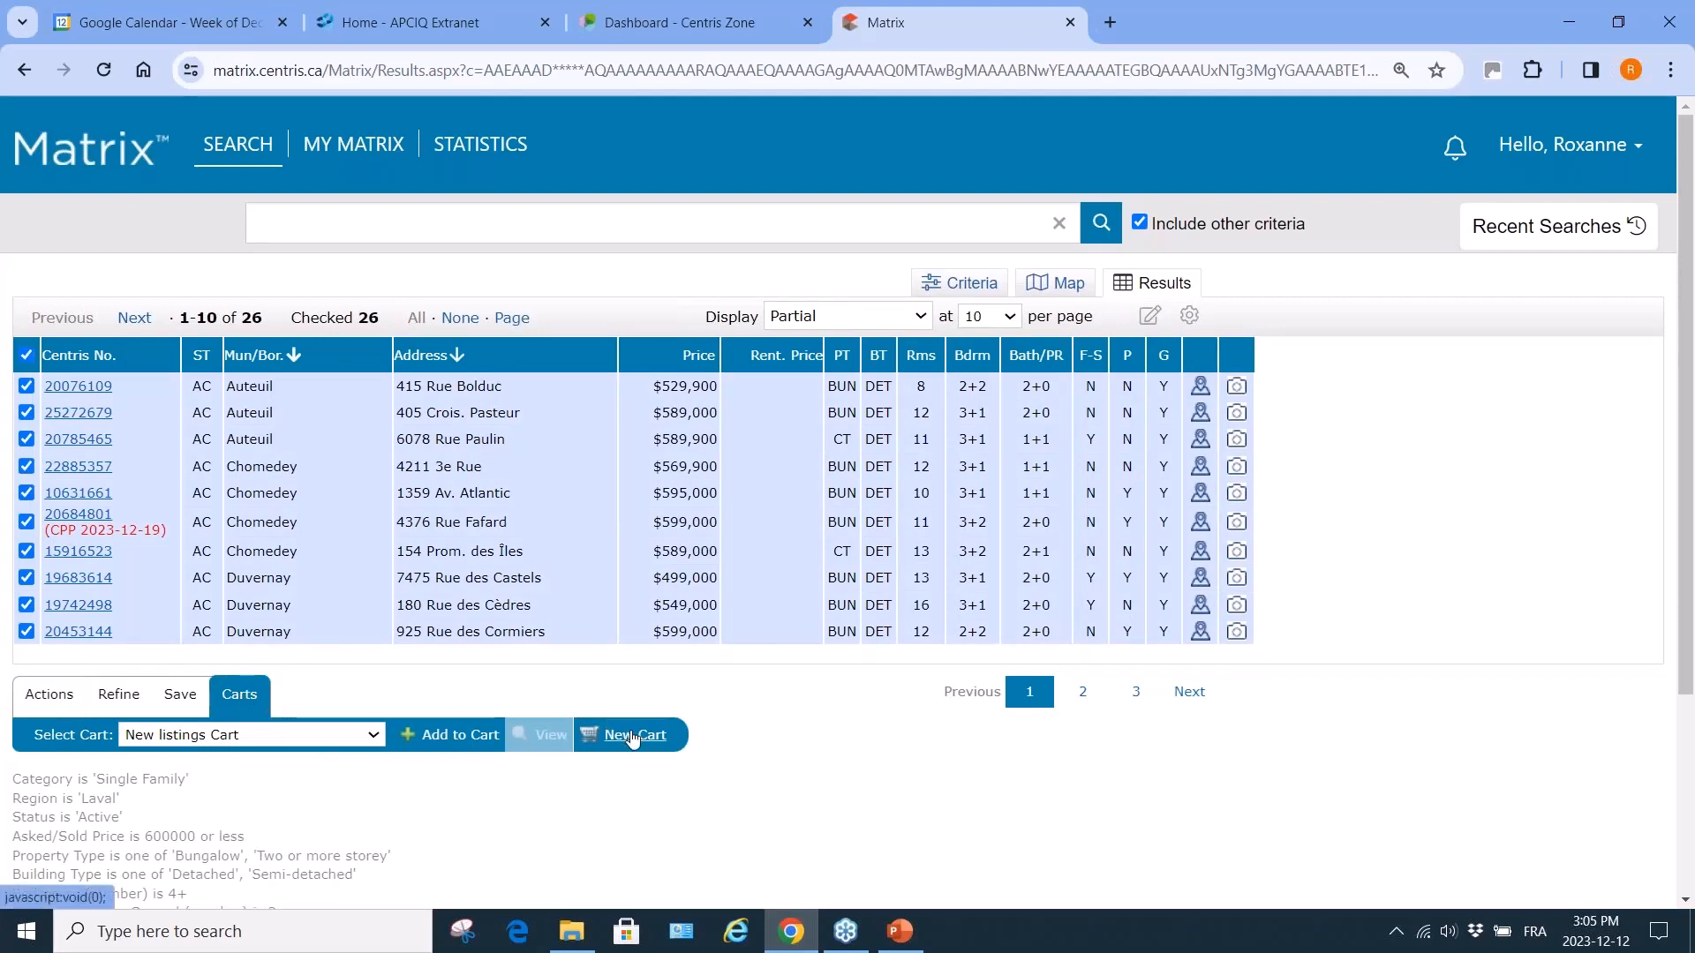
Save the 26 checked listings to a new cart named Testing, assigned to a contact.
{"action": "left_click", "coordinate": [632, 736]}
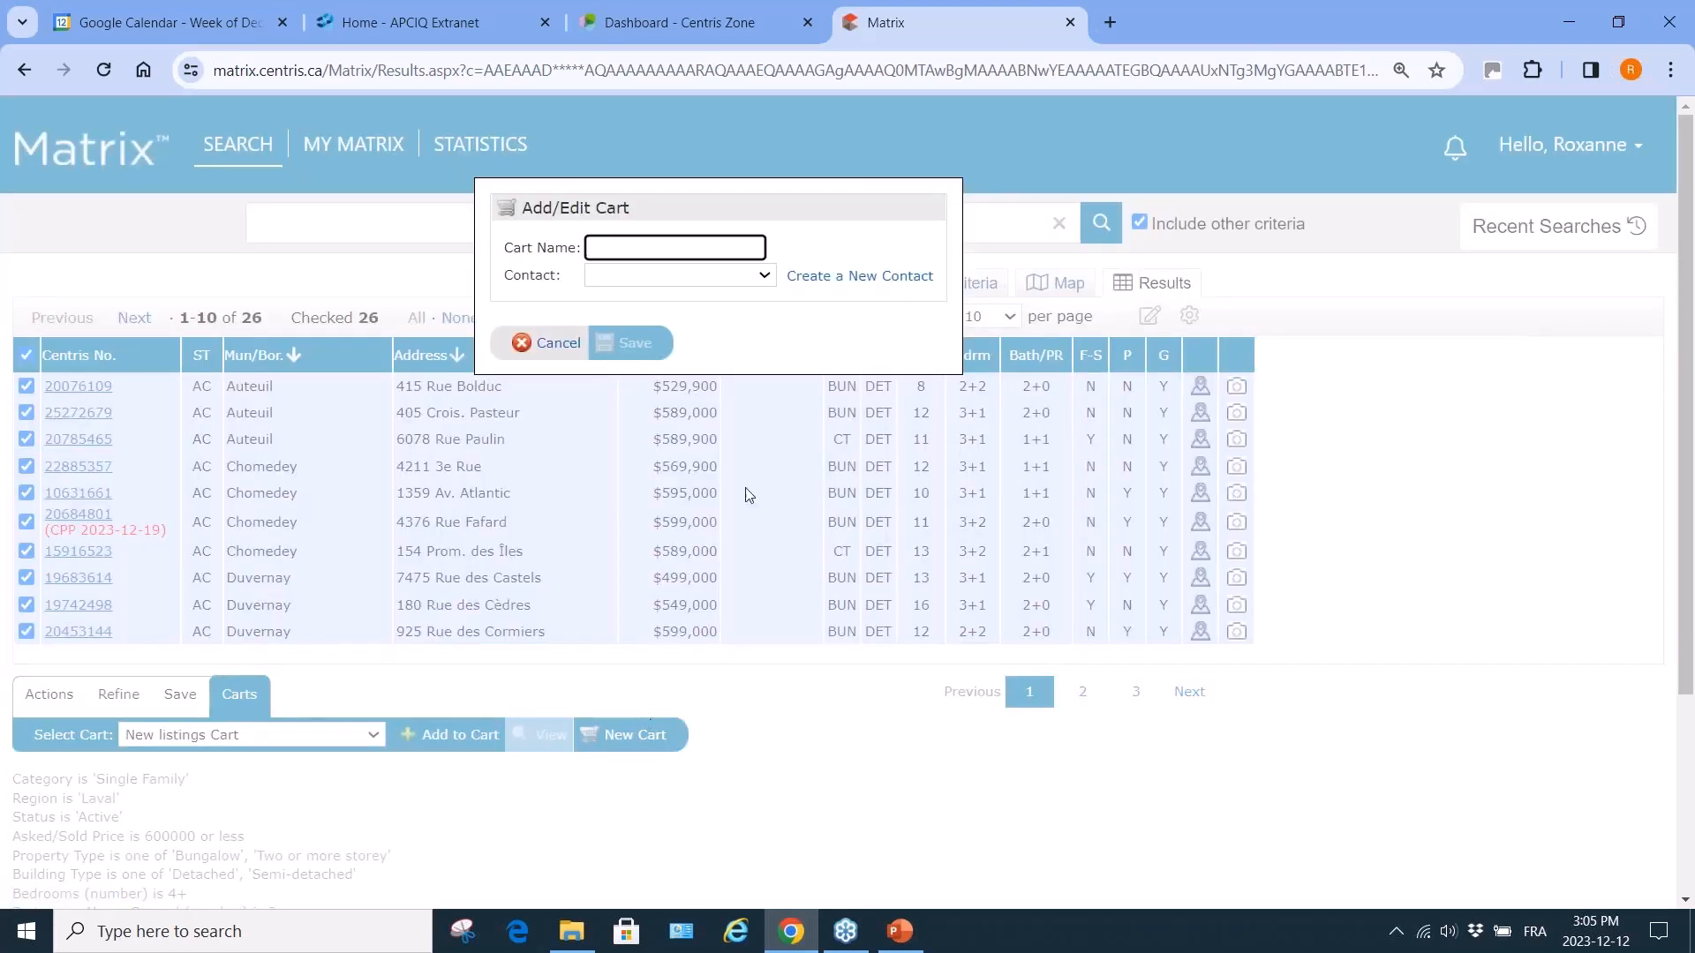
{"action": "left_click", "coordinate": [671, 251]}
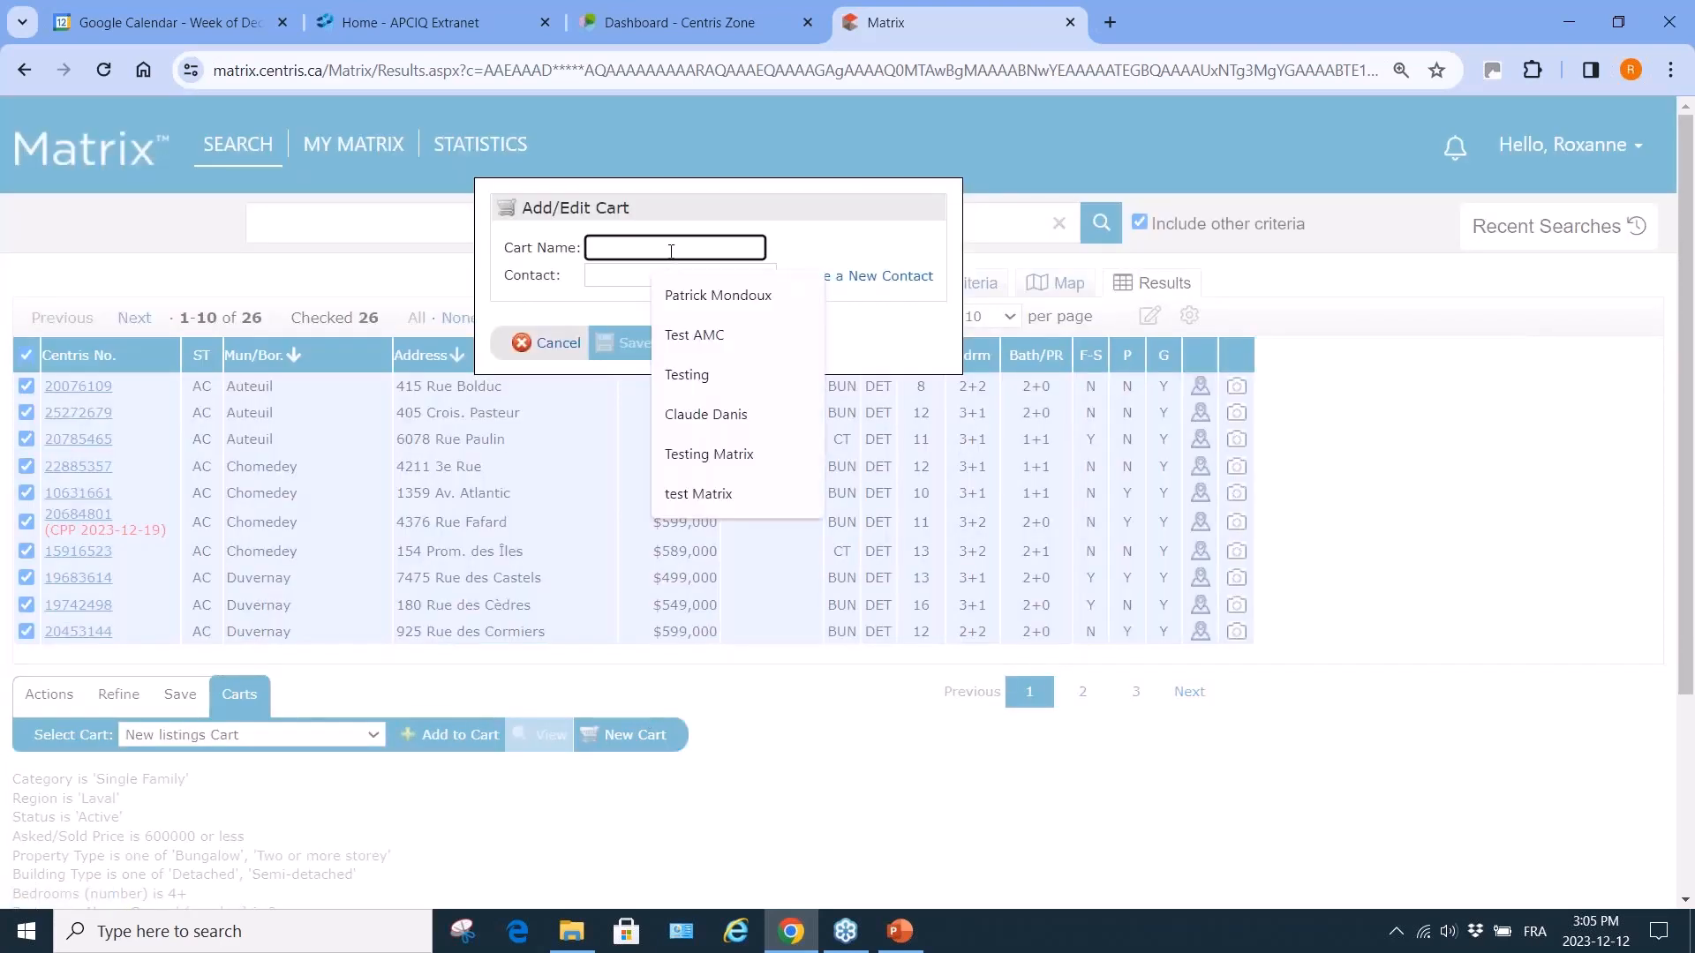
{"action": "left_click", "coordinate": [690, 374]}
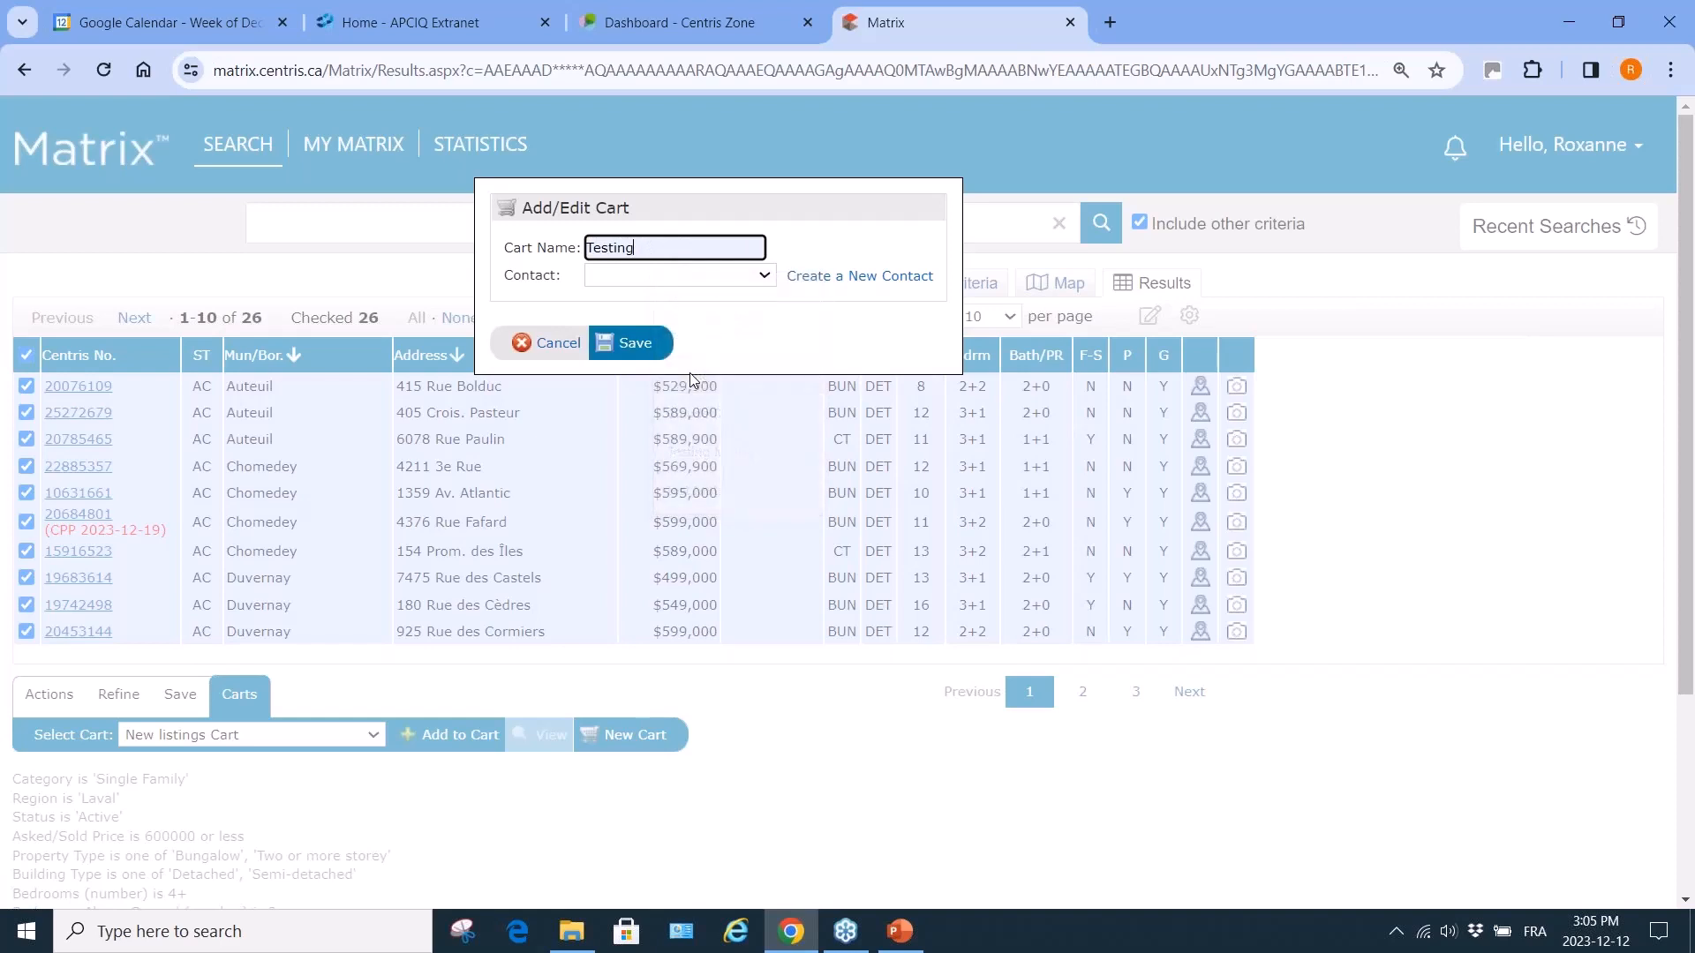
{"action": "left_click", "coordinate": [766, 277]}
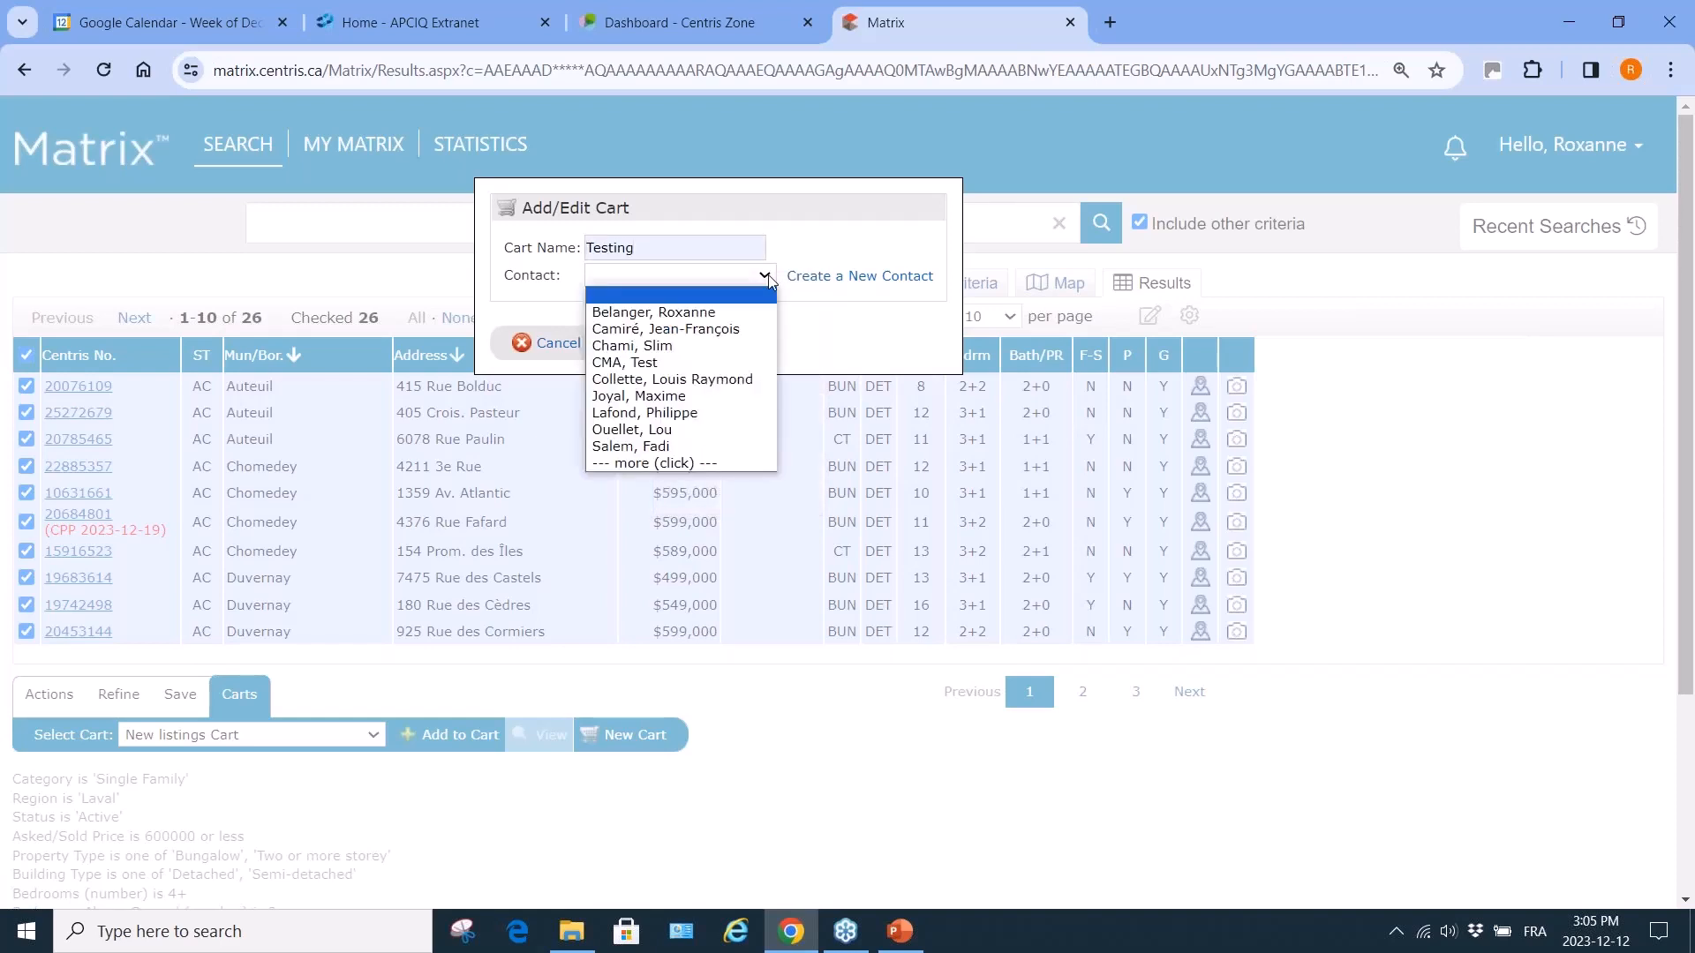
{"action": "left_click", "coordinate": [700, 314]}
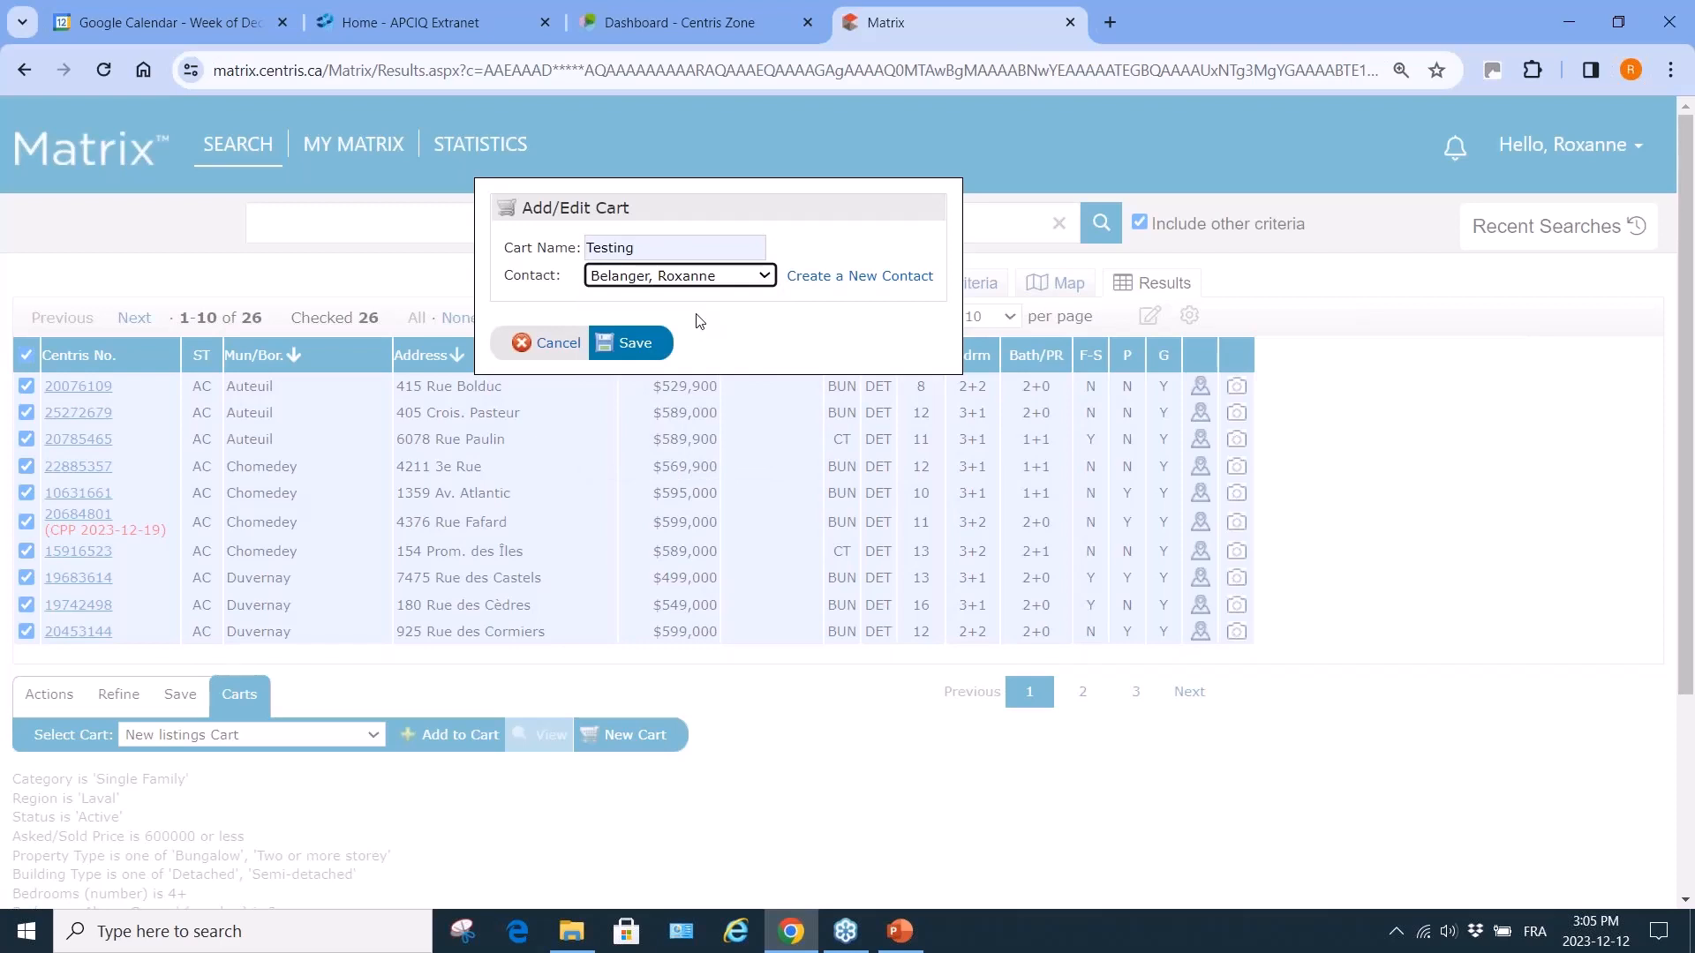
{"action": "left_click", "coordinate": [634, 346]}
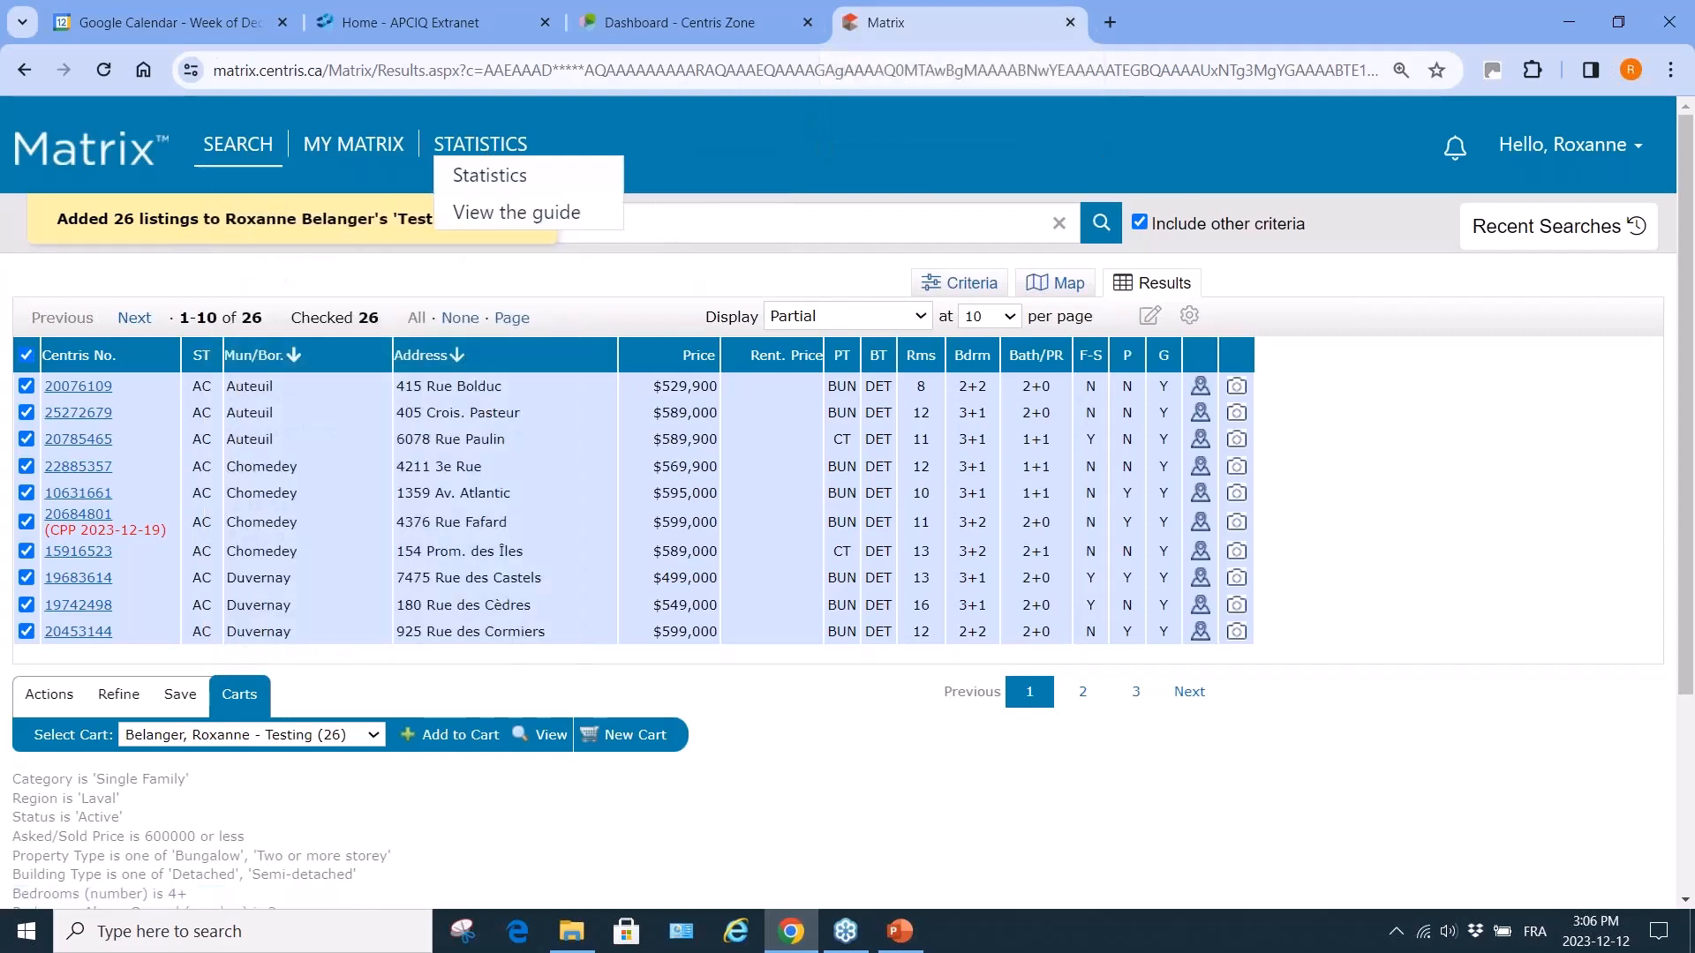
{"action": "left_click", "coordinate": [223, 147]}
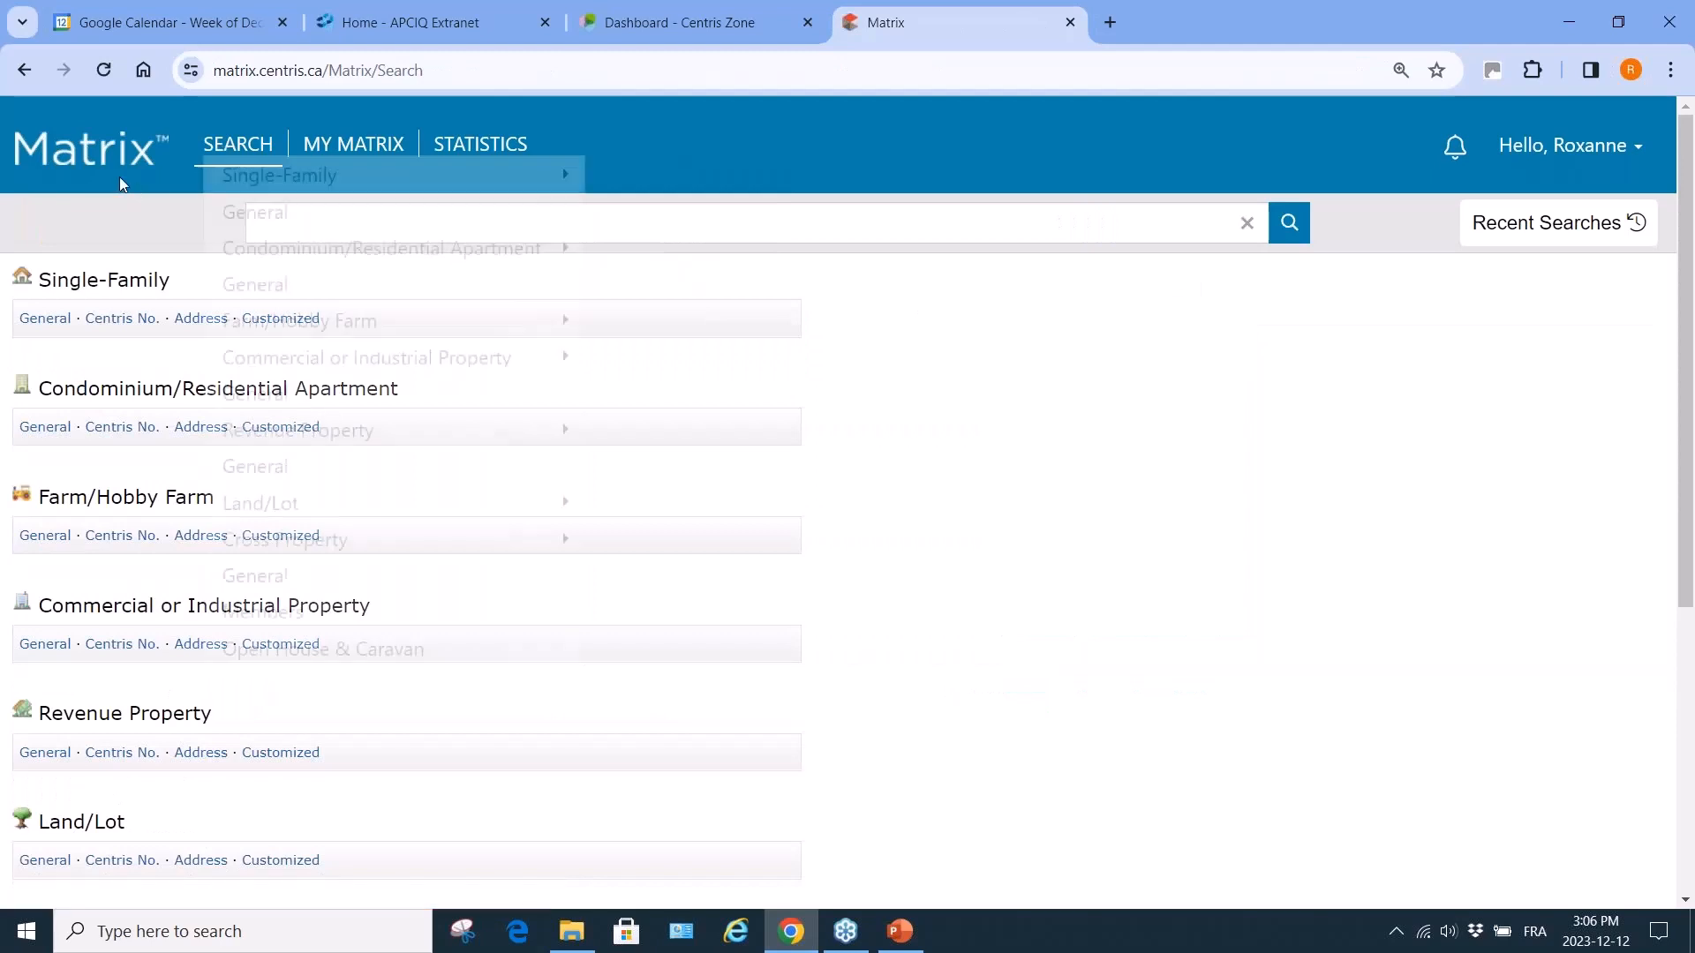
Go back, close the Matrix tab and reopen Matrix from the Centris Zone dashboard.
{"action": "left_click", "coordinate": [25, 71]}
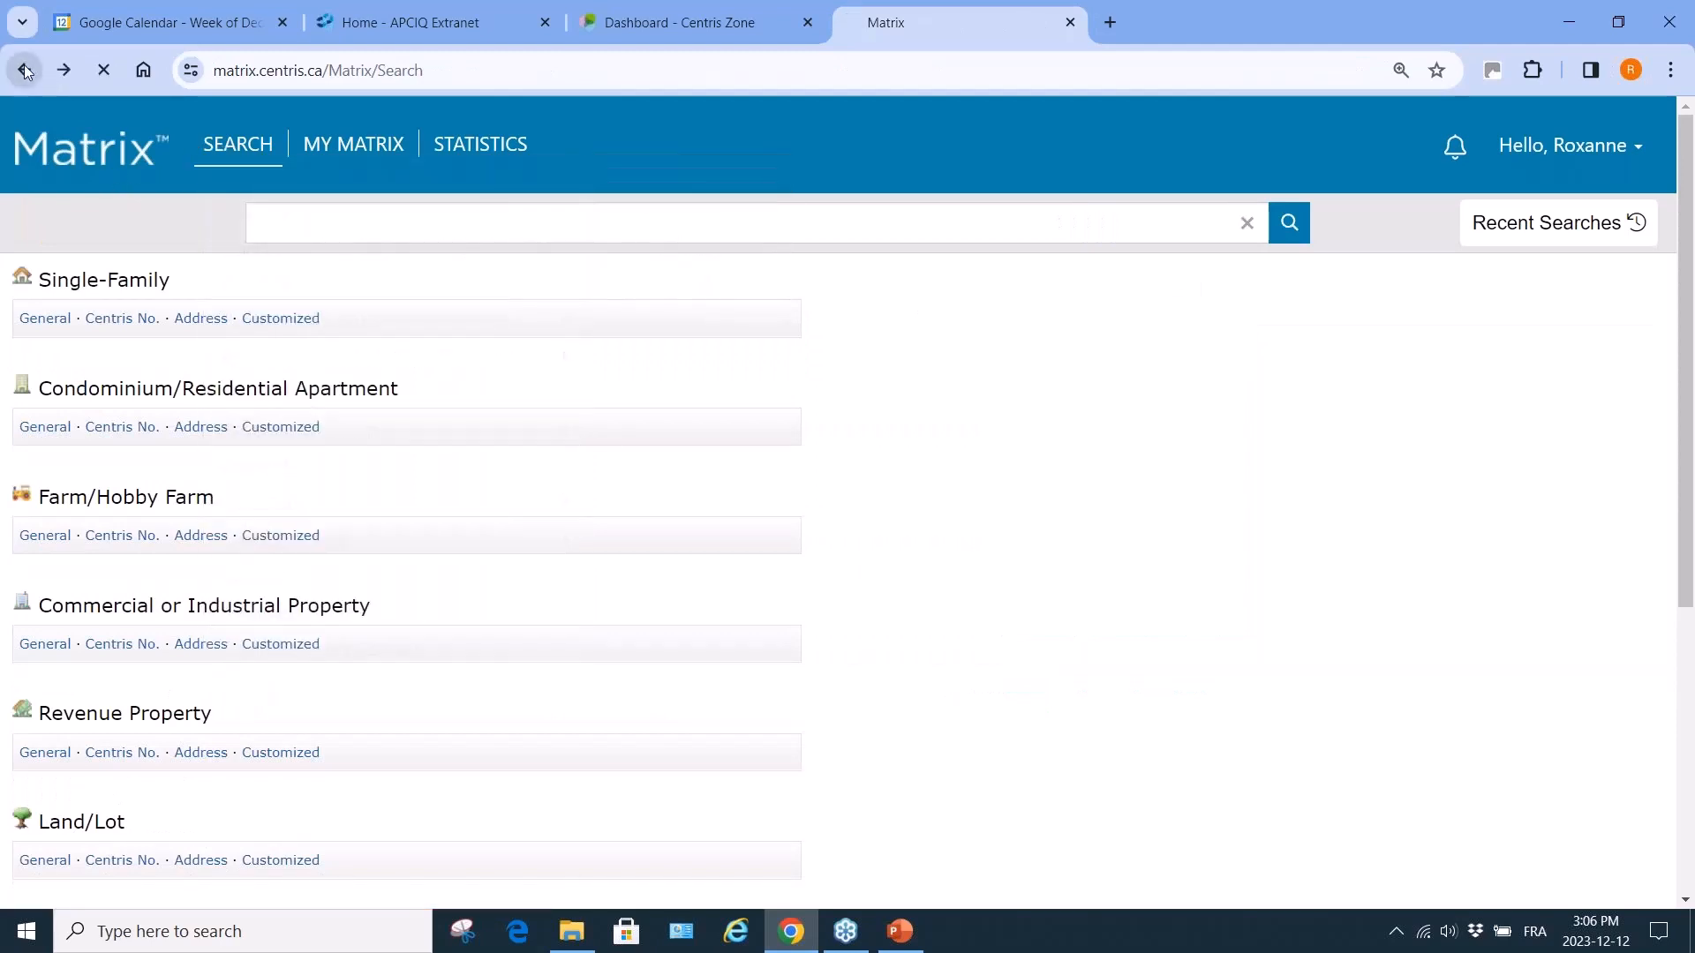
{"action": "left_click", "coordinate": [1070, 22]}
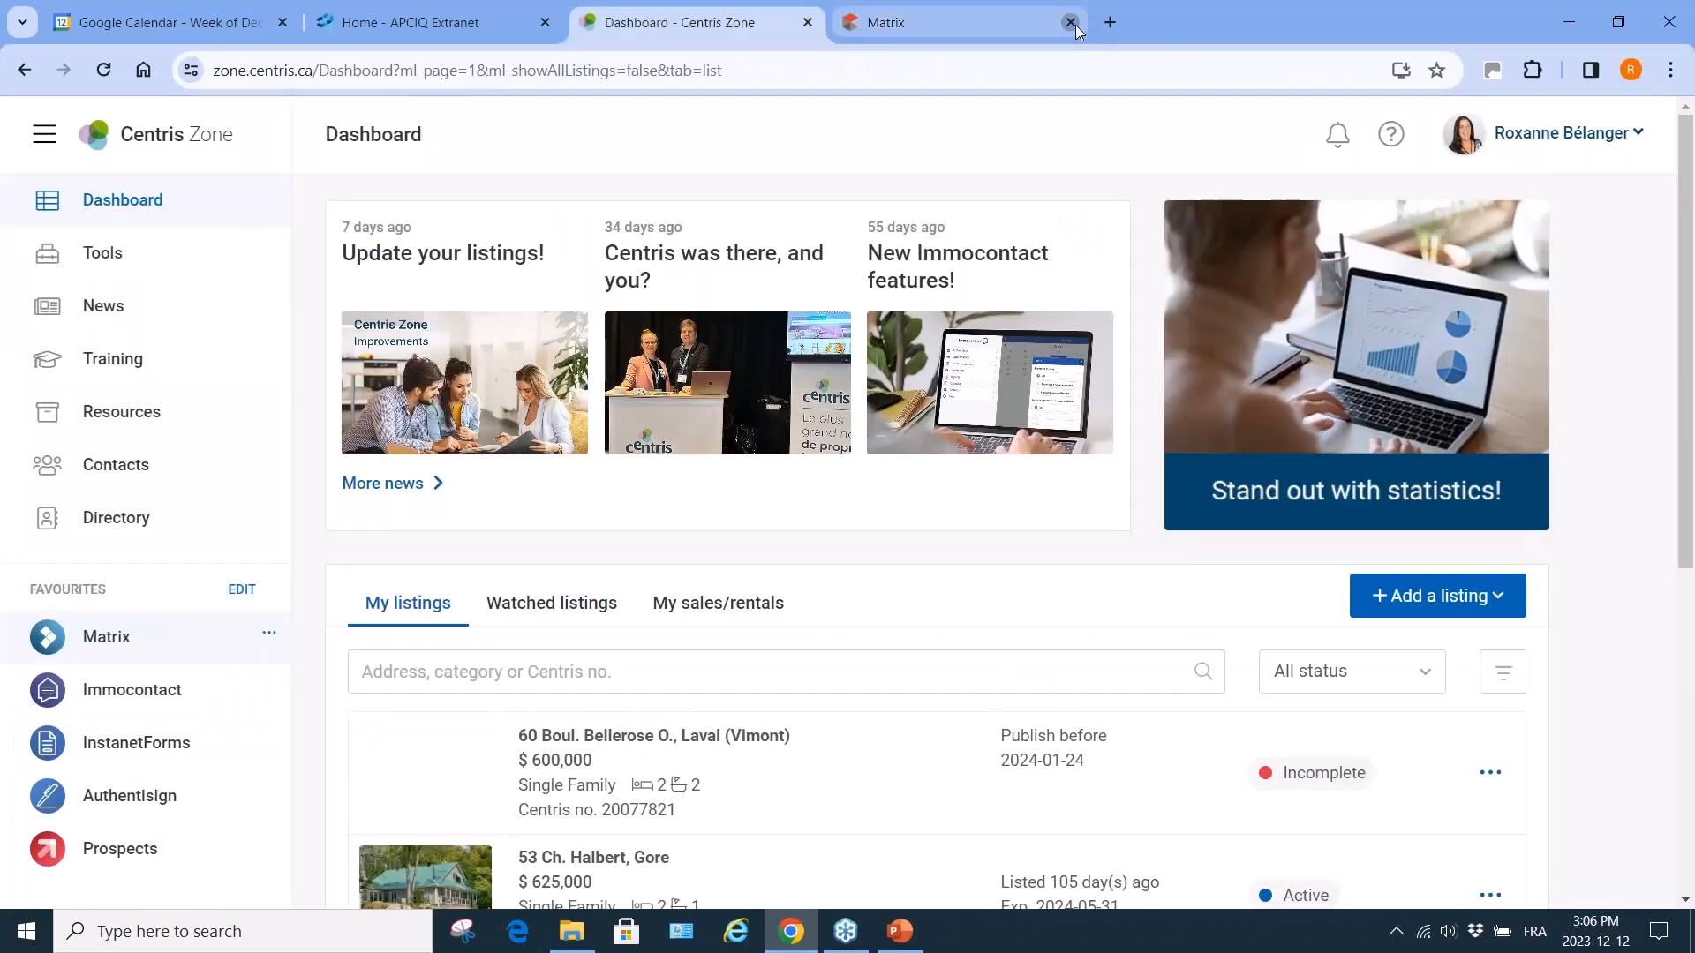
{"action": "left_click", "coordinate": [101, 638]}
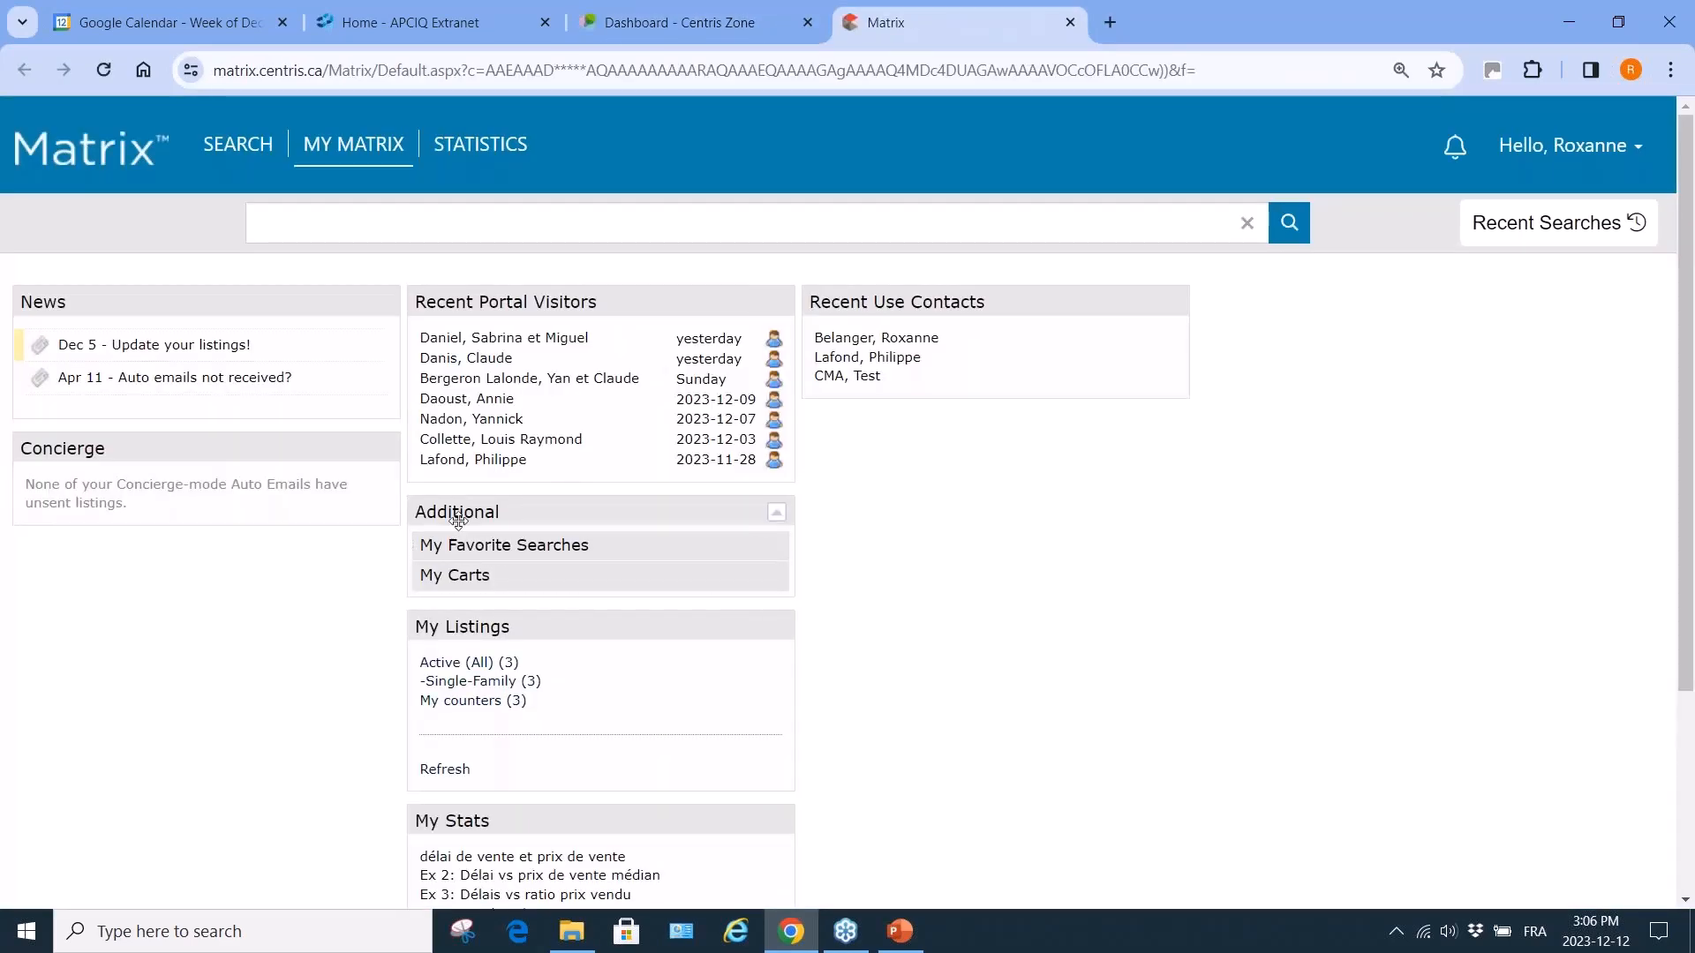
Open My Carts to list the 3 saved carts, including Testing with 26 listings.
{"action": "left_click", "coordinate": [474, 578]}
{"action": "left_click", "coordinate": [569, 549]}
{"action": "mouse_move", "coordinate": [344, 148]}
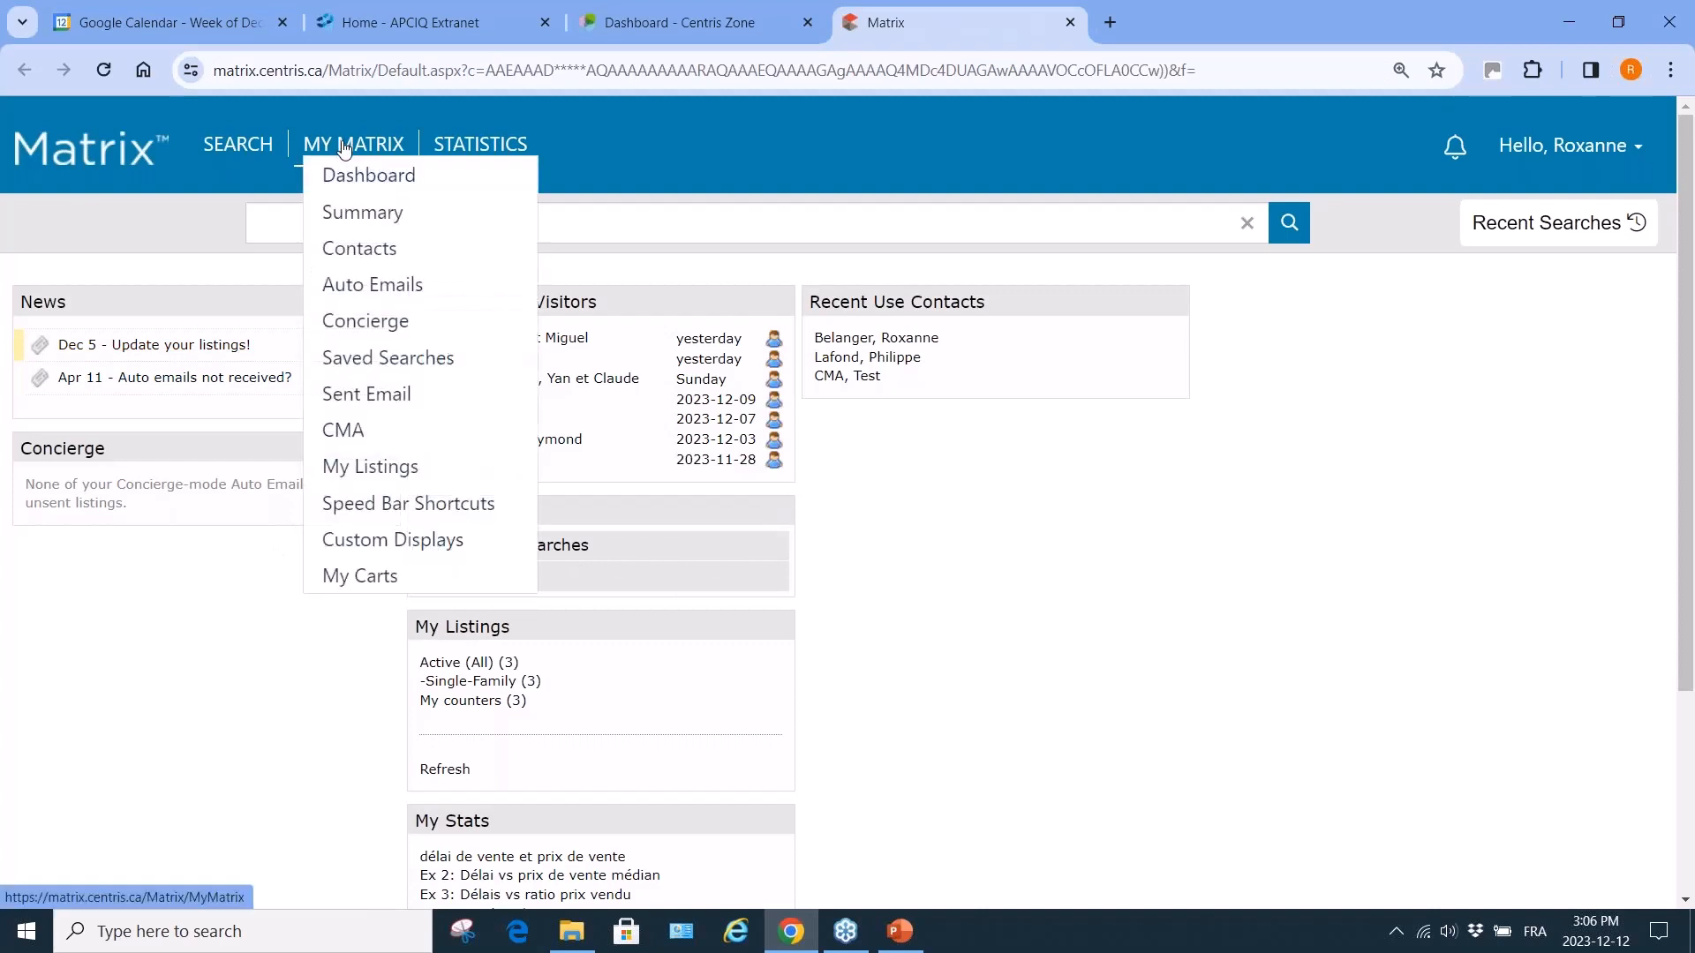
{"action": "left_click", "coordinate": [336, 579]}
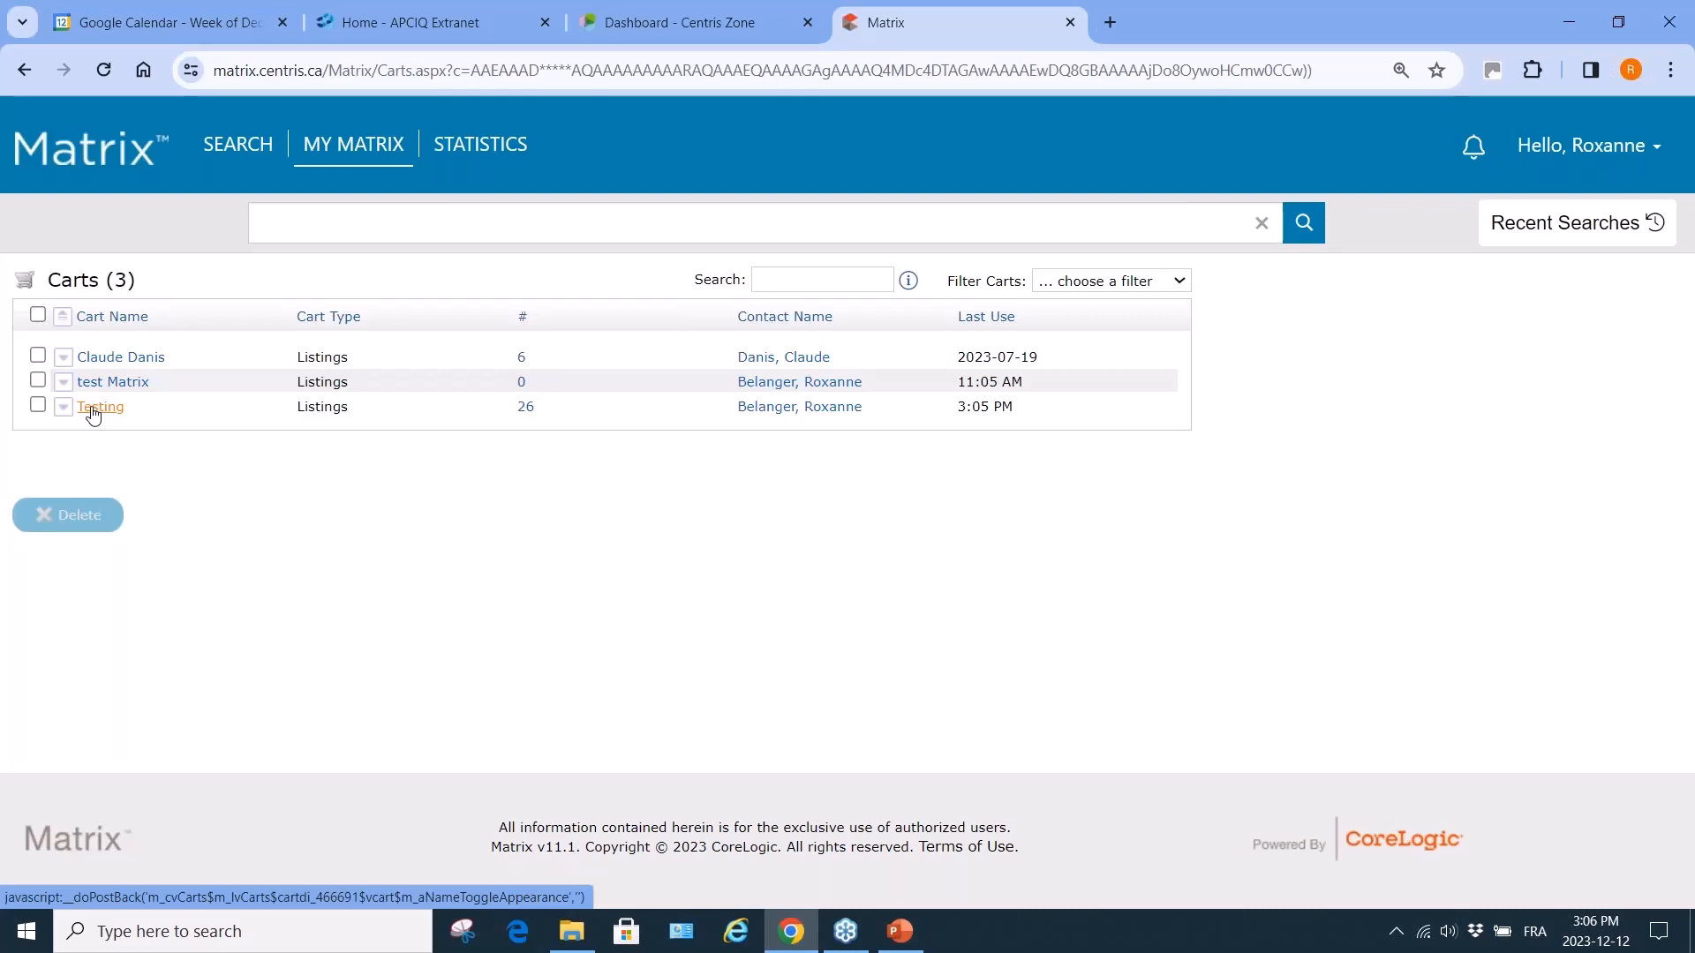
Delete the Testing and test Matrix carts, leaving a single 6-listing cart.
{"action": "left_click", "coordinate": [38, 406]}
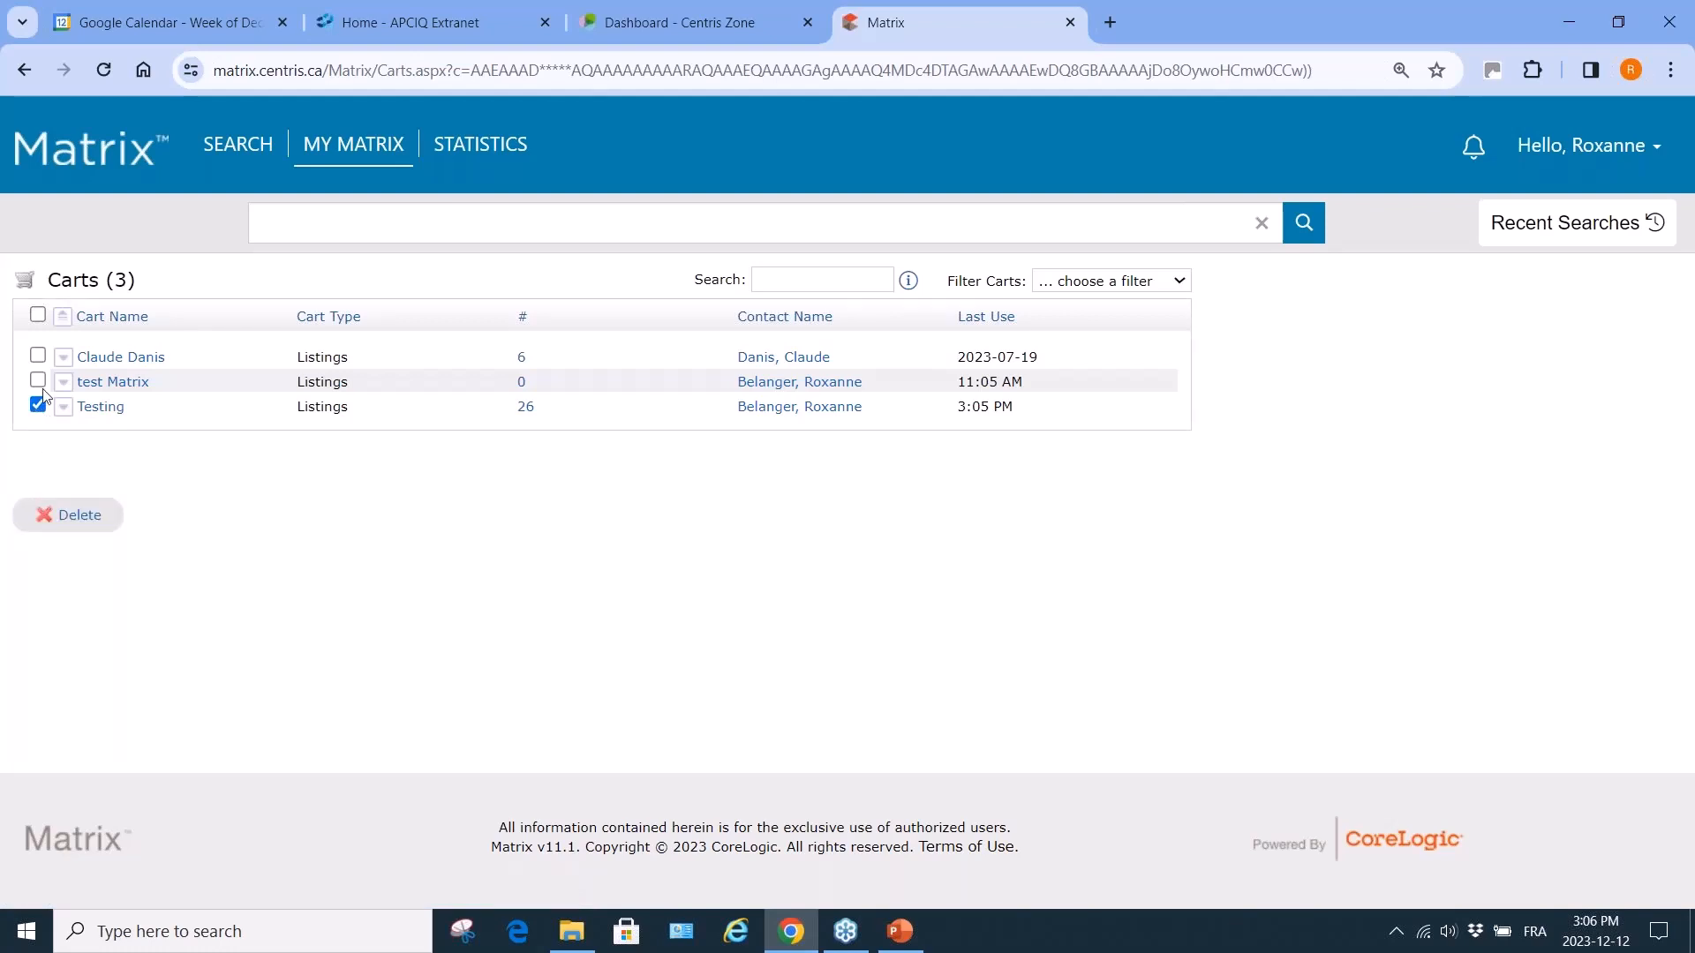
{"action": "left_click", "coordinate": [38, 381]}
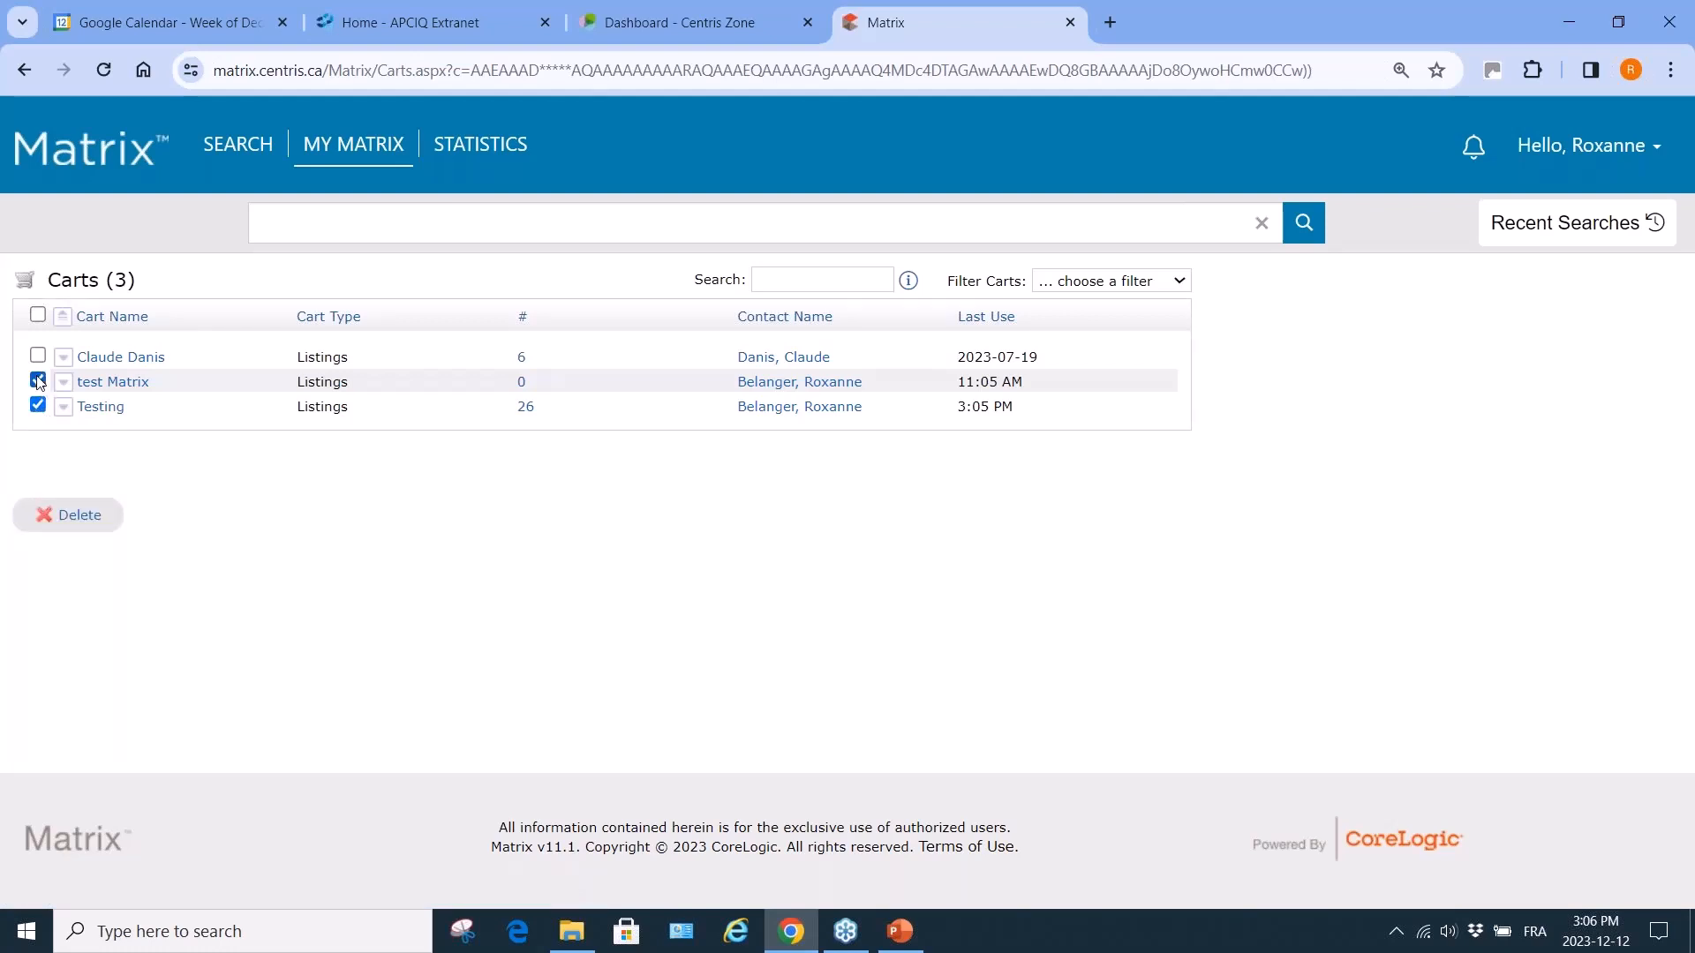
{"action": "left_click", "coordinate": [75, 519]}
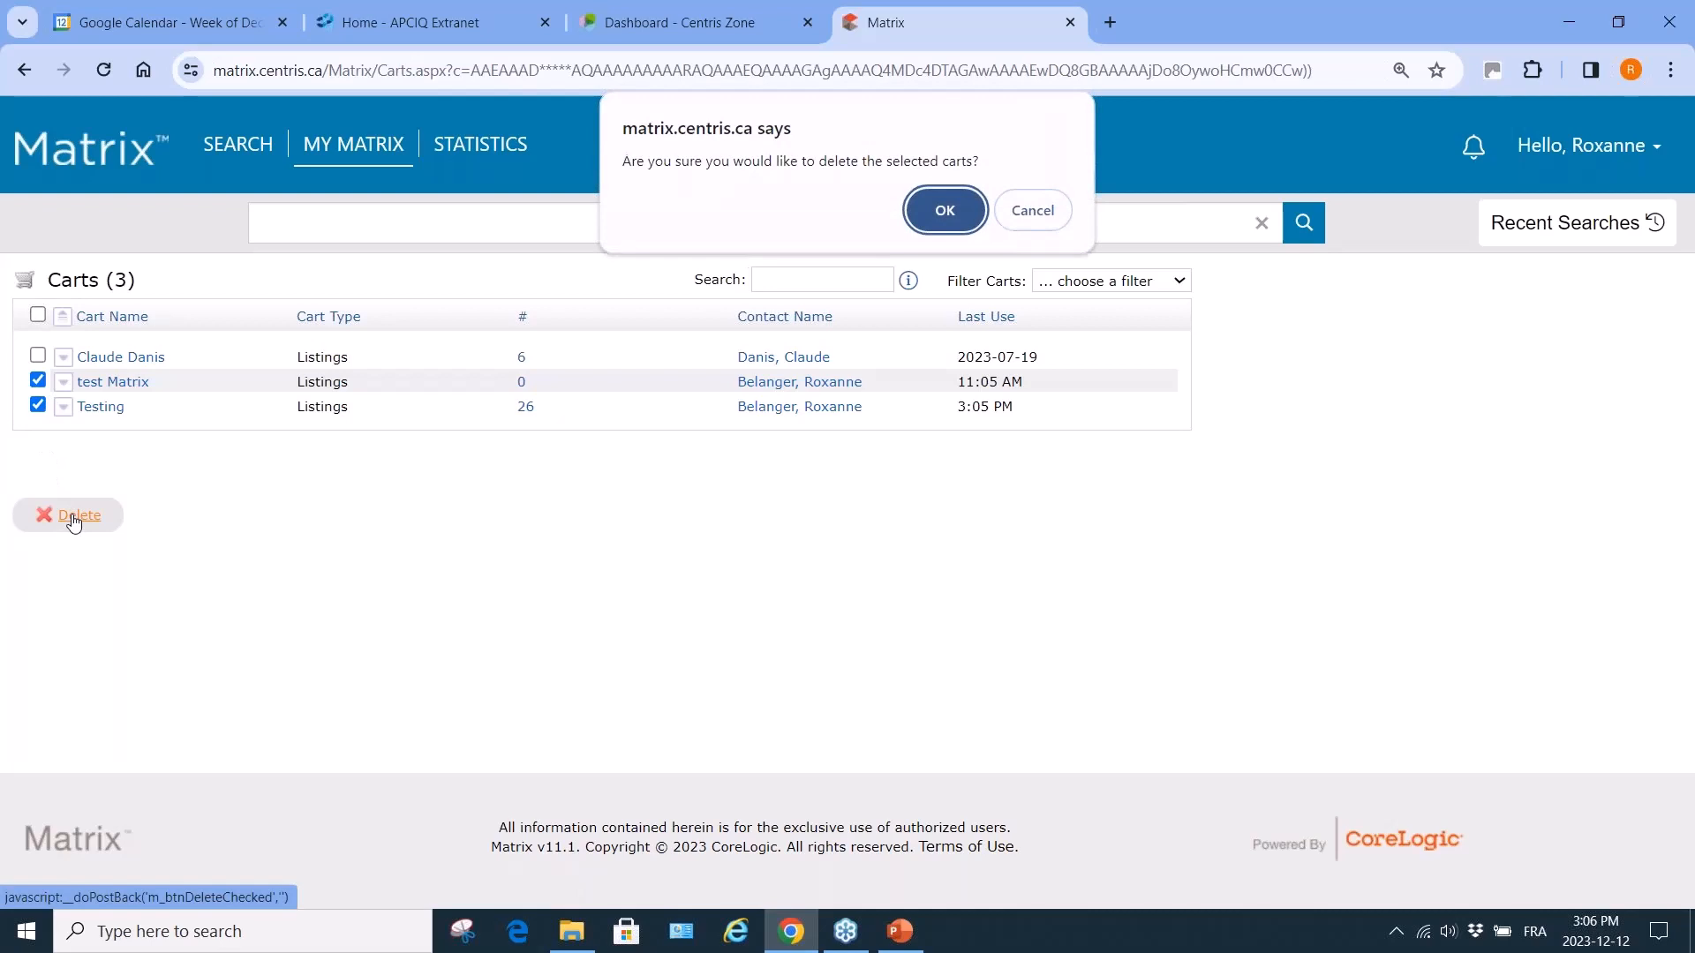
{"action": "left_click", "coordinate": [943, 214]}
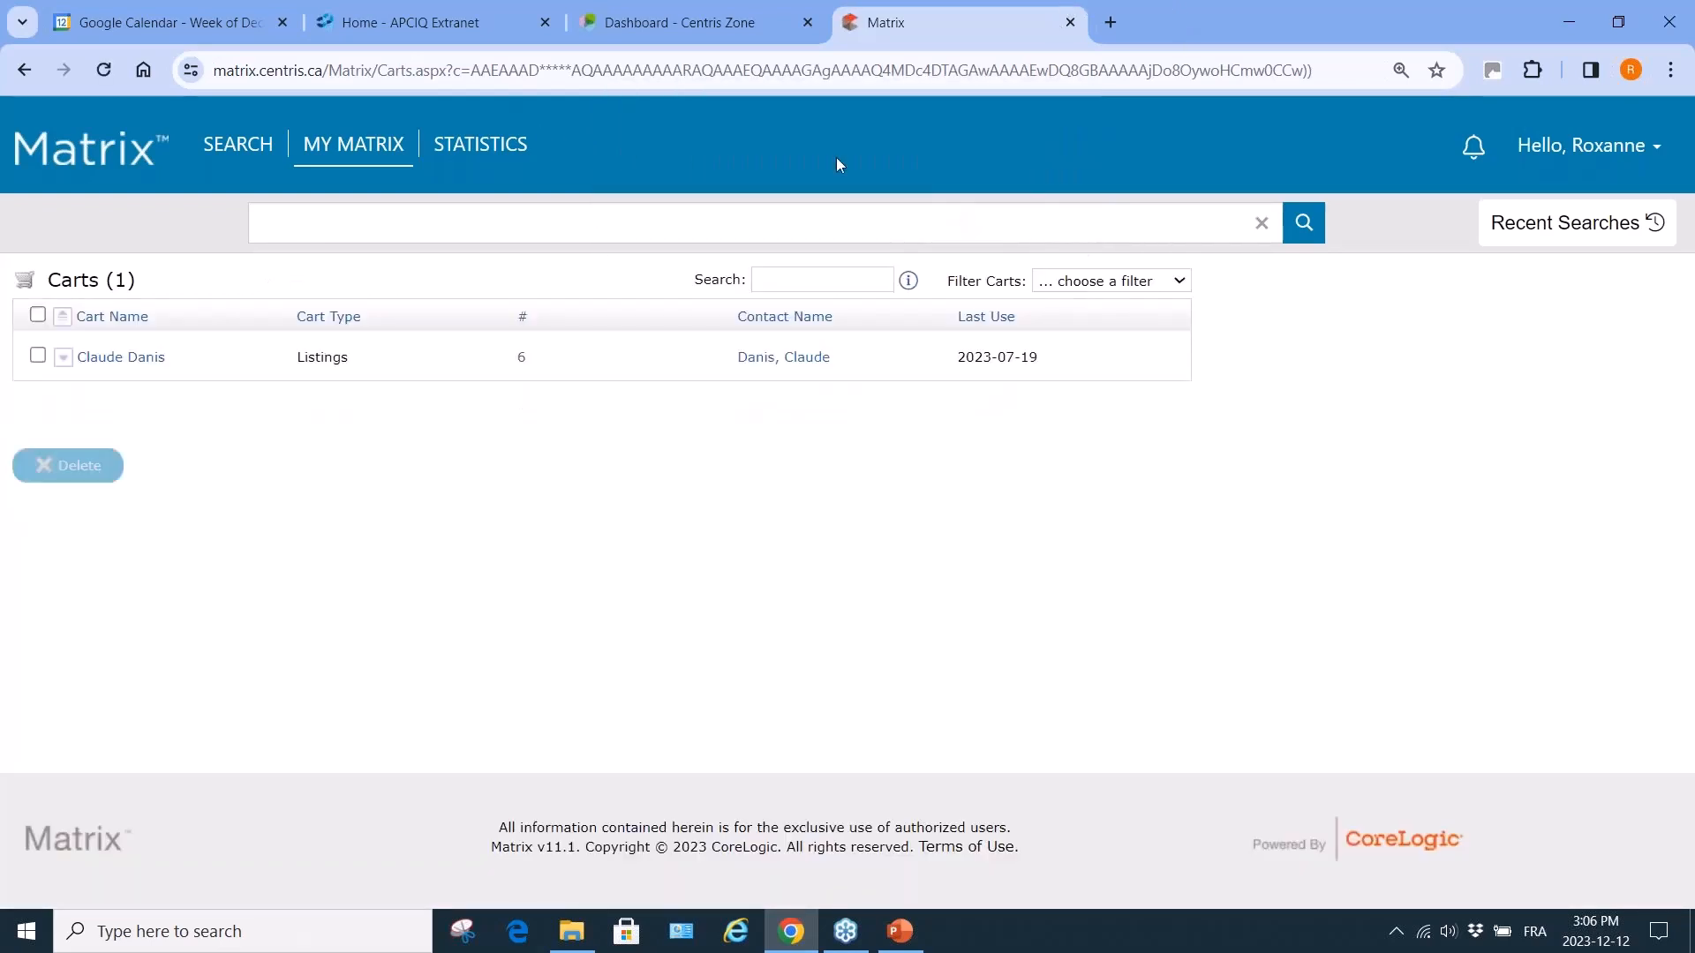
{"action": "mouse_move", "coordinate": [384, 157]}
{"action": "mouse_move", "coordinate": [246, 144]}
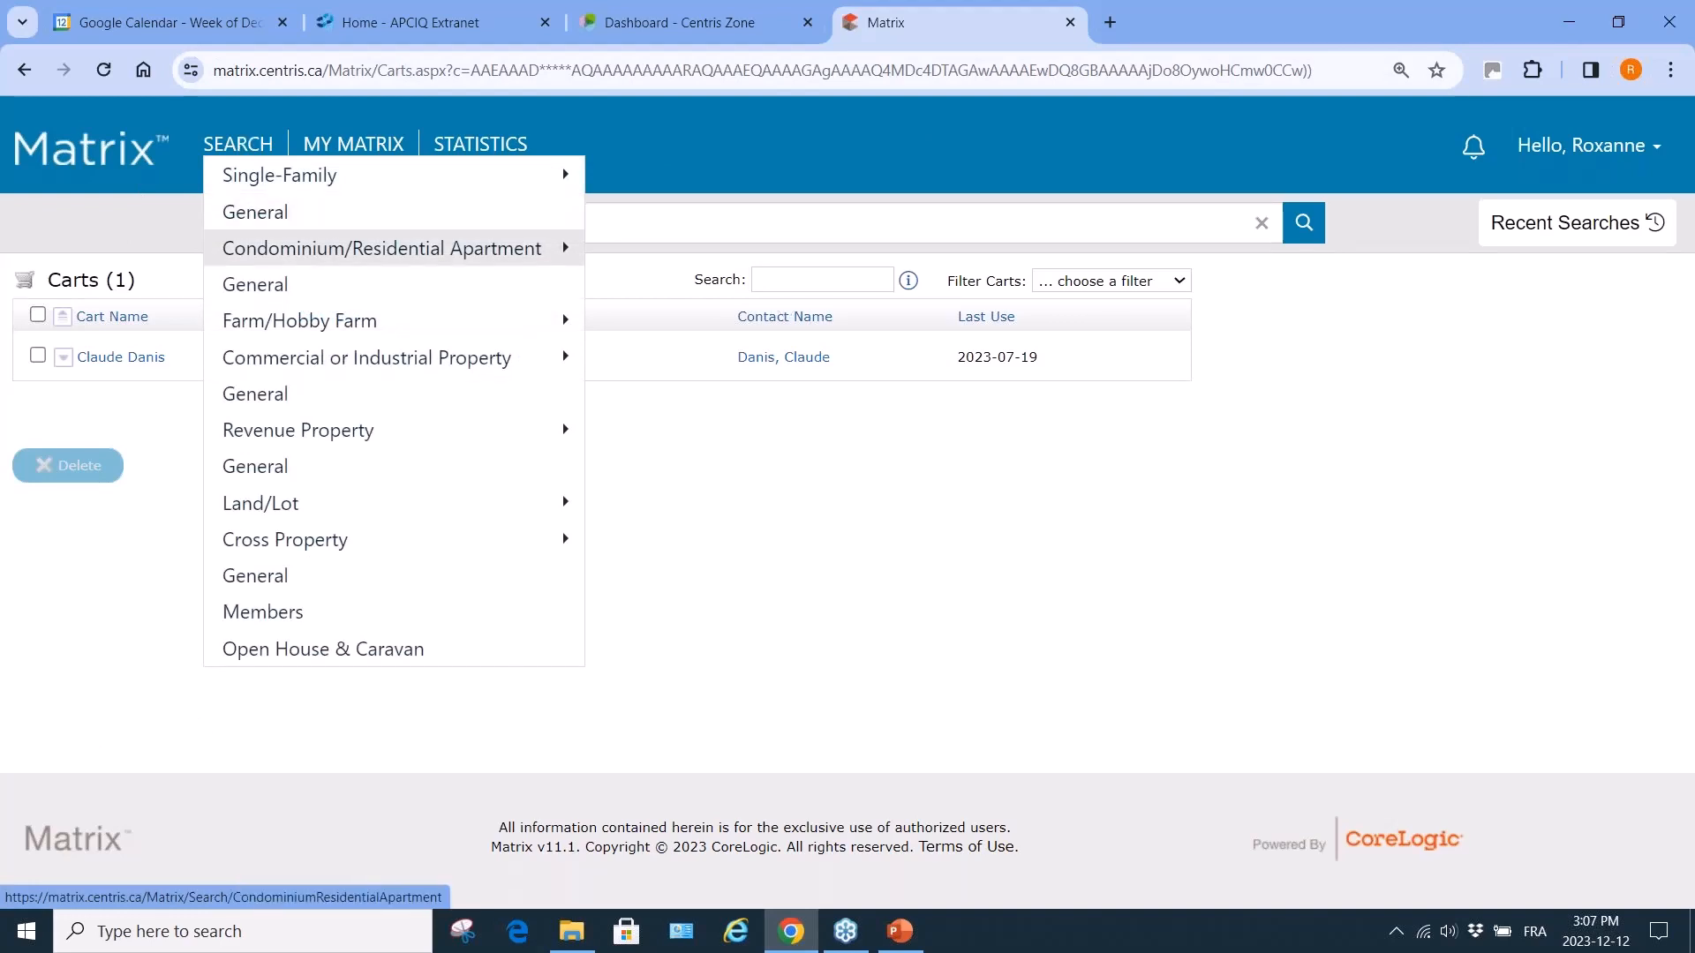
Rerun the latest Active Single Family Laval search with the Partial with Photo display.
{"action": "left_click", "coordinate": [1641, 217]}
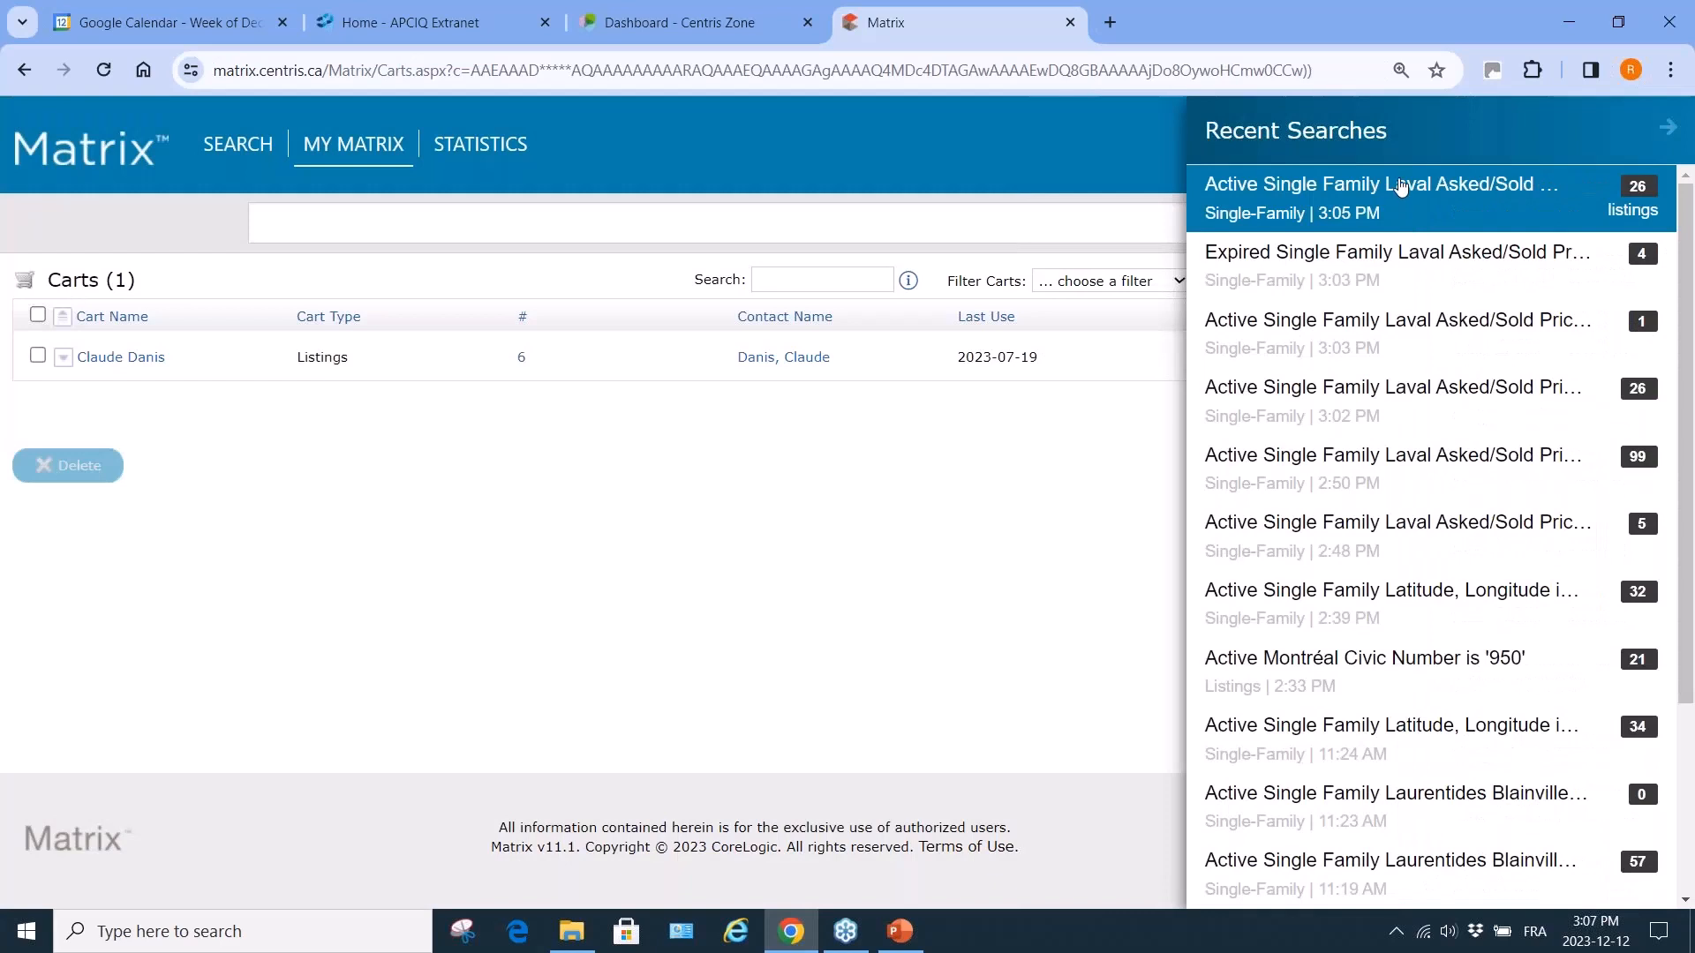
{"action": "left_click", "coordinate": [1401, 185]}
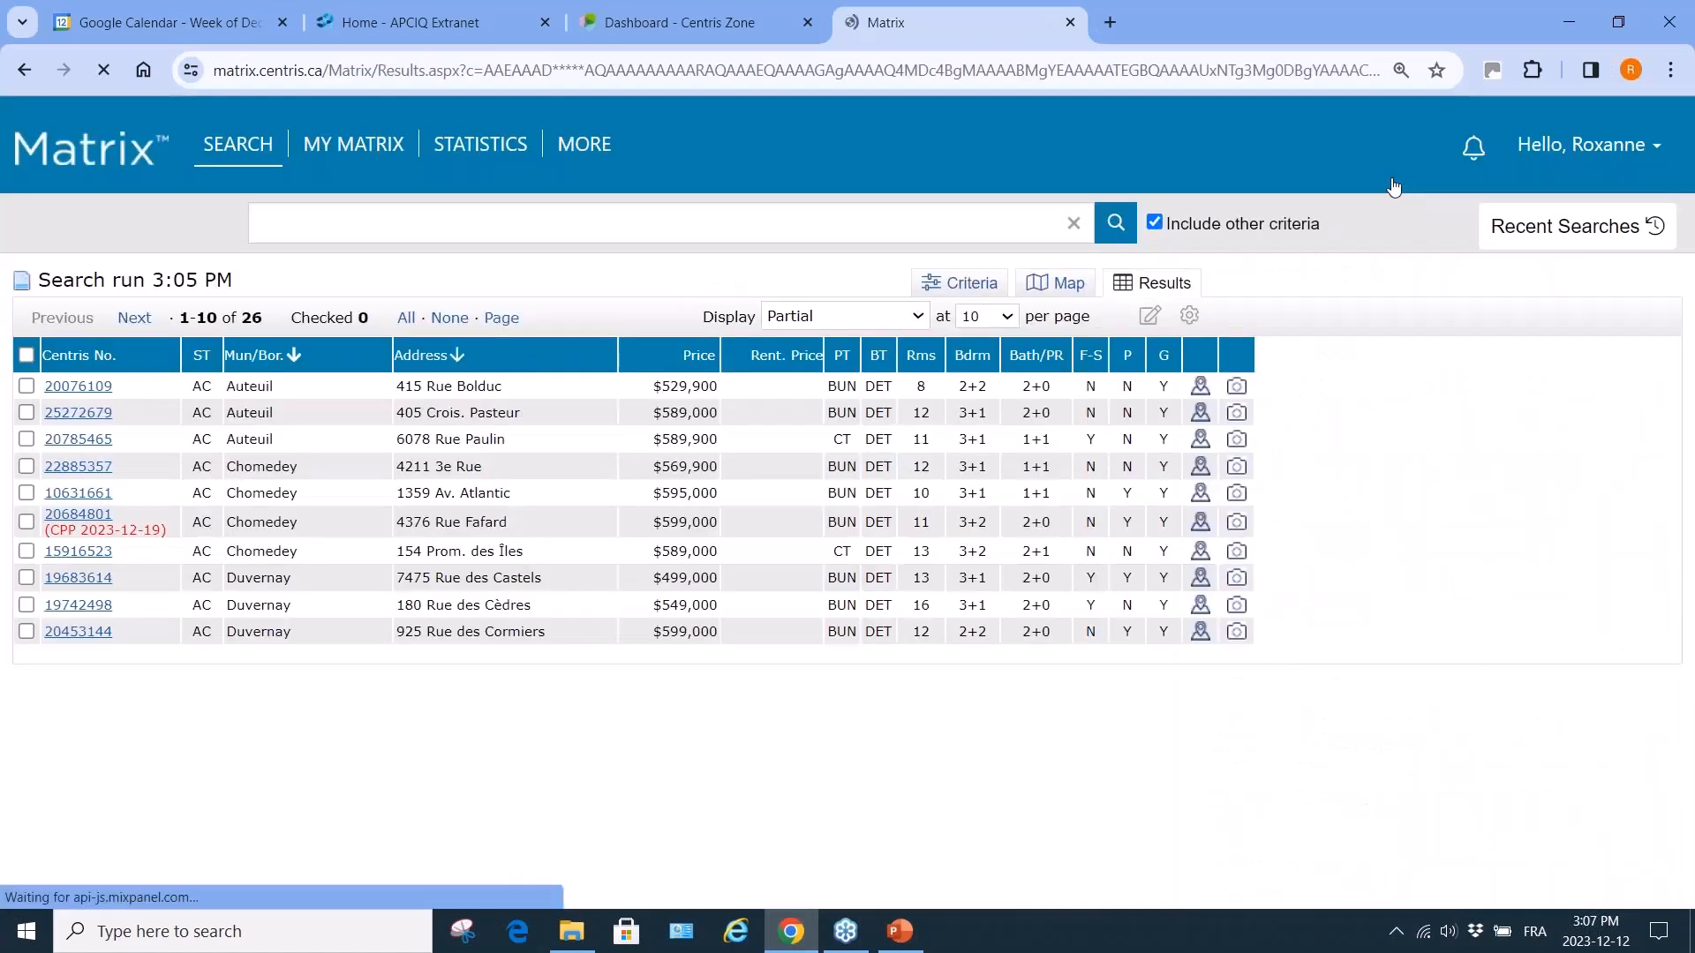
{"action": "left_click", "coordinate": [917, 316]}
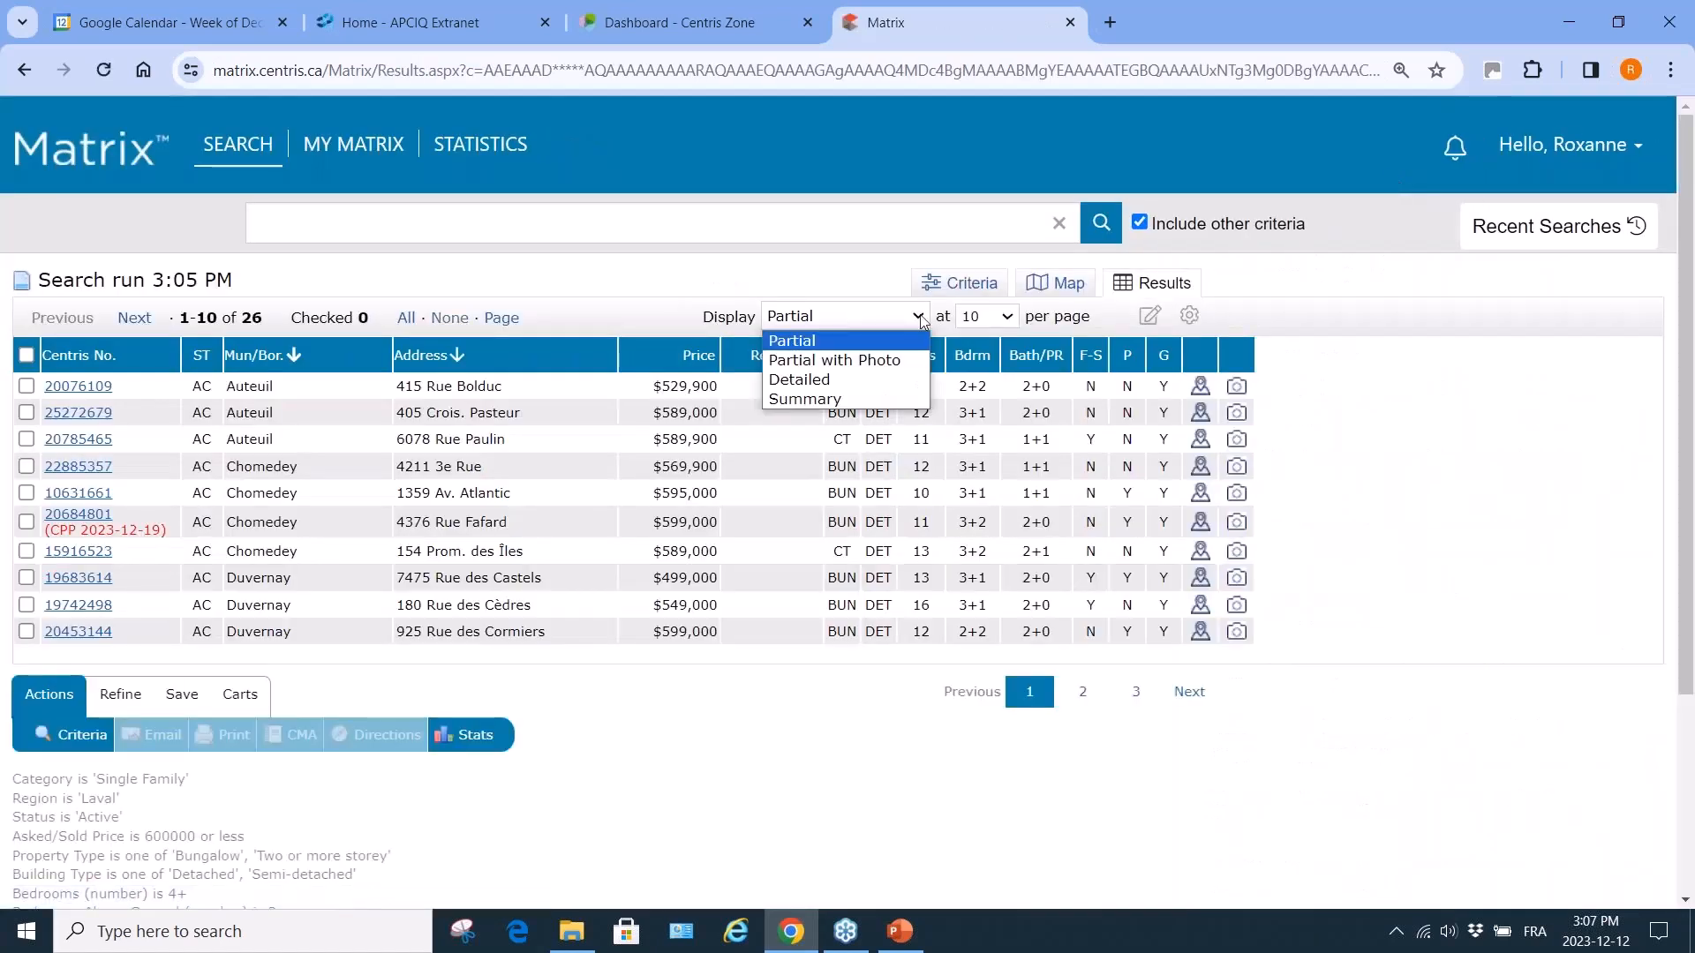
{"action": "left_click", "coordinate": [893, 362]}
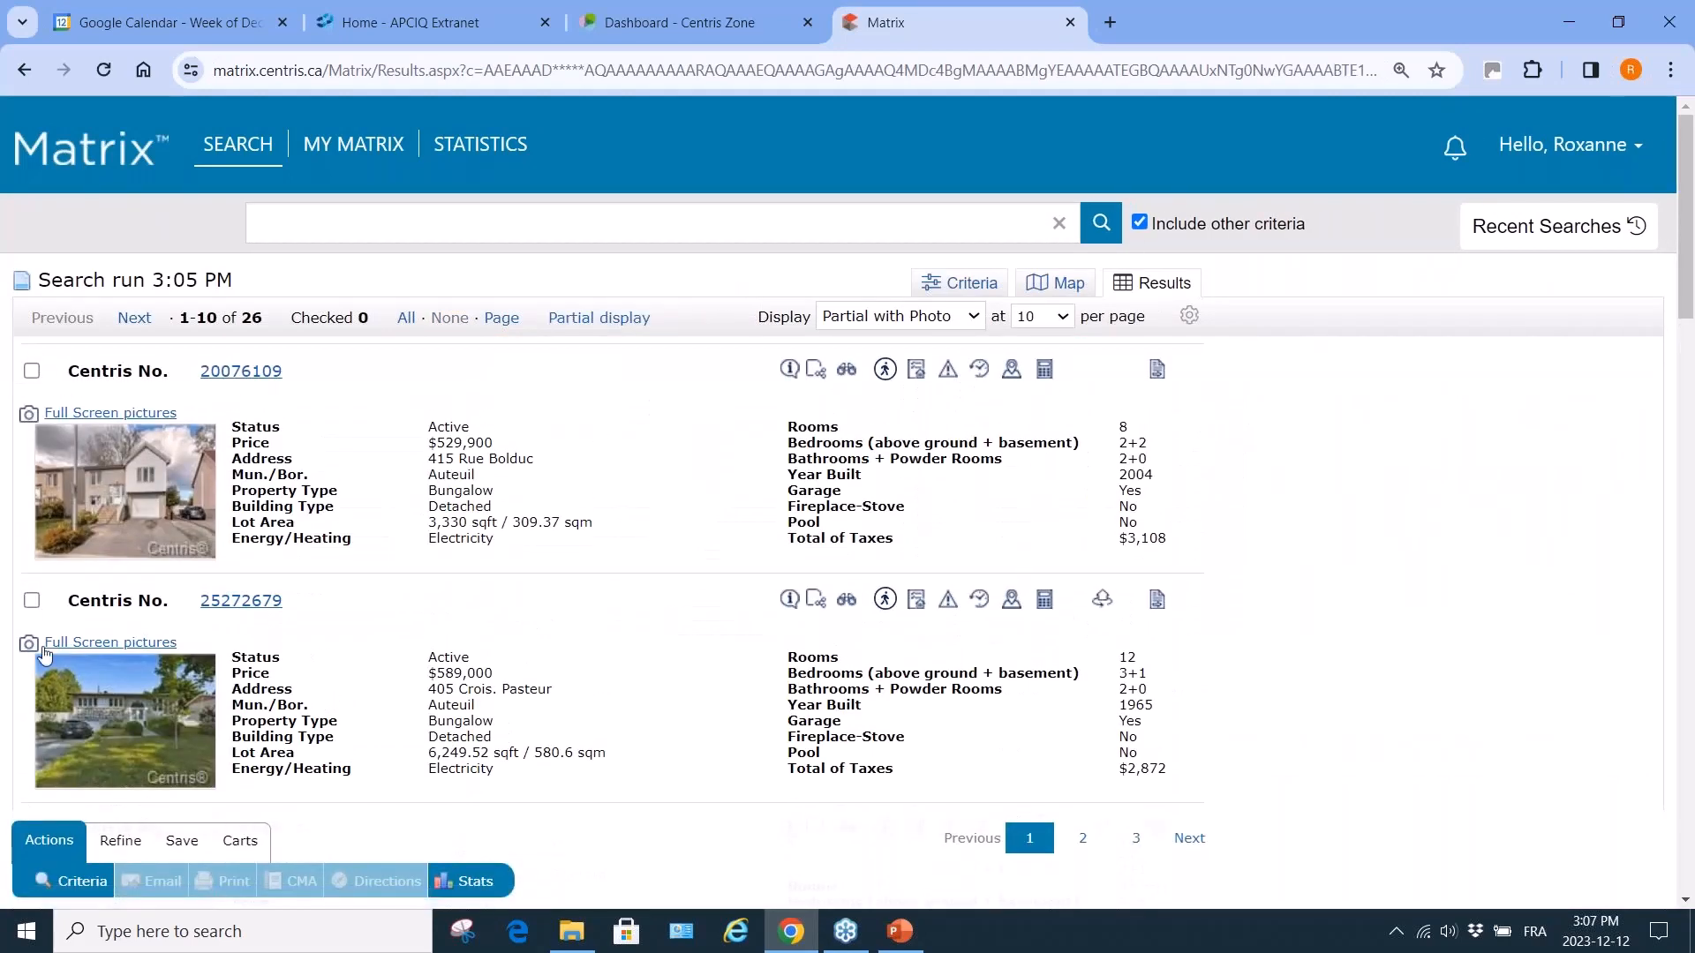
Check three listings, including 20076109 and 19742498, and start an email for them.
{"action": "left_click", "coordinate": [31, 370]}
{"action": "scroll", "coordinate": [141, 760], "scroll_direction": "down", "scroll_amount": 3}
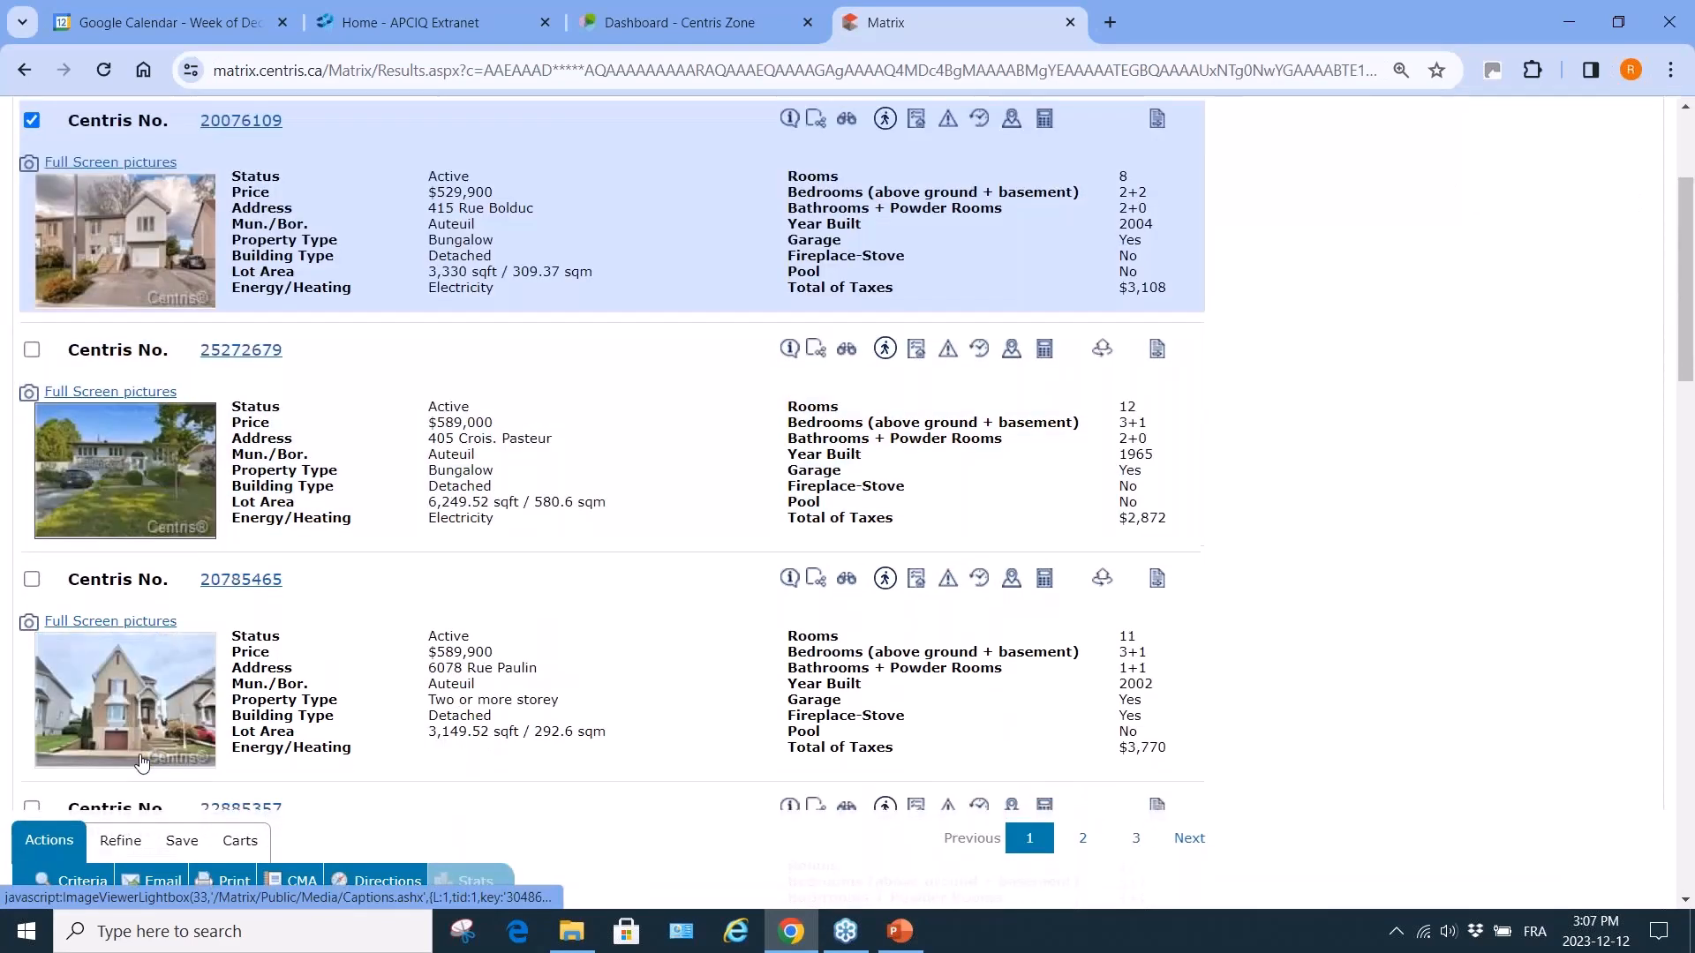
{"action": "scroll", "coordinate": [142, 761], "scroll_direction": "down", "scroll_amount": 3}
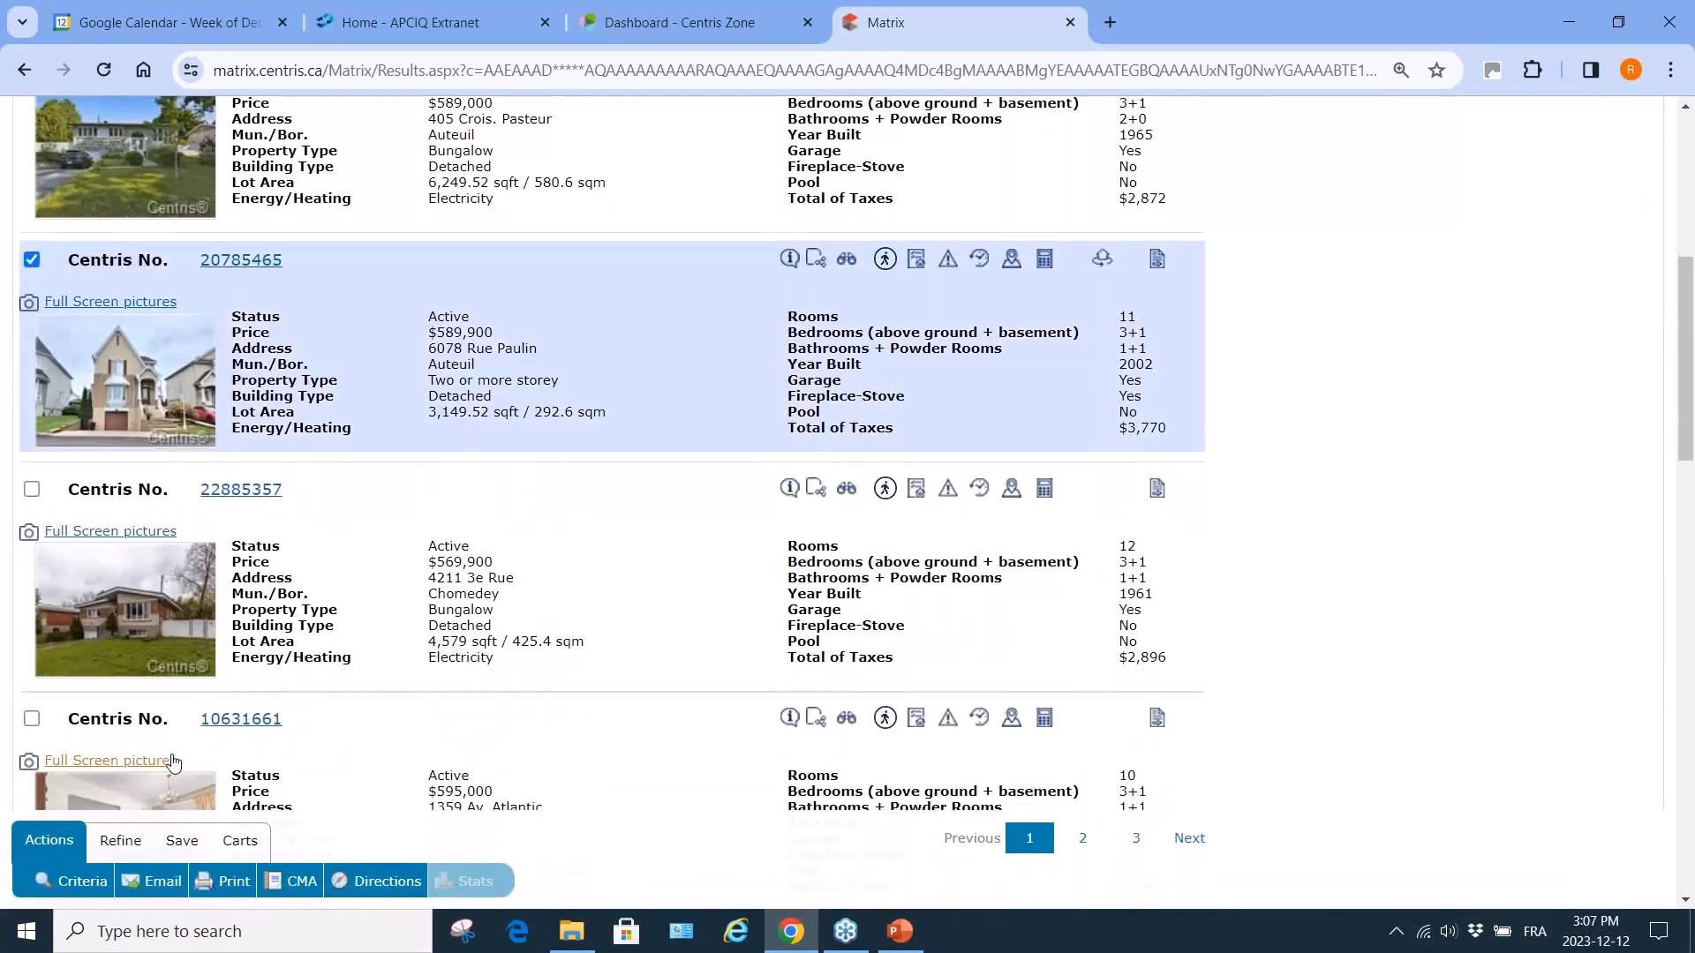
{"action": "scroll", "coordinate": [174, 762], "scroll_direction": "down", "scroll_amount": 5}
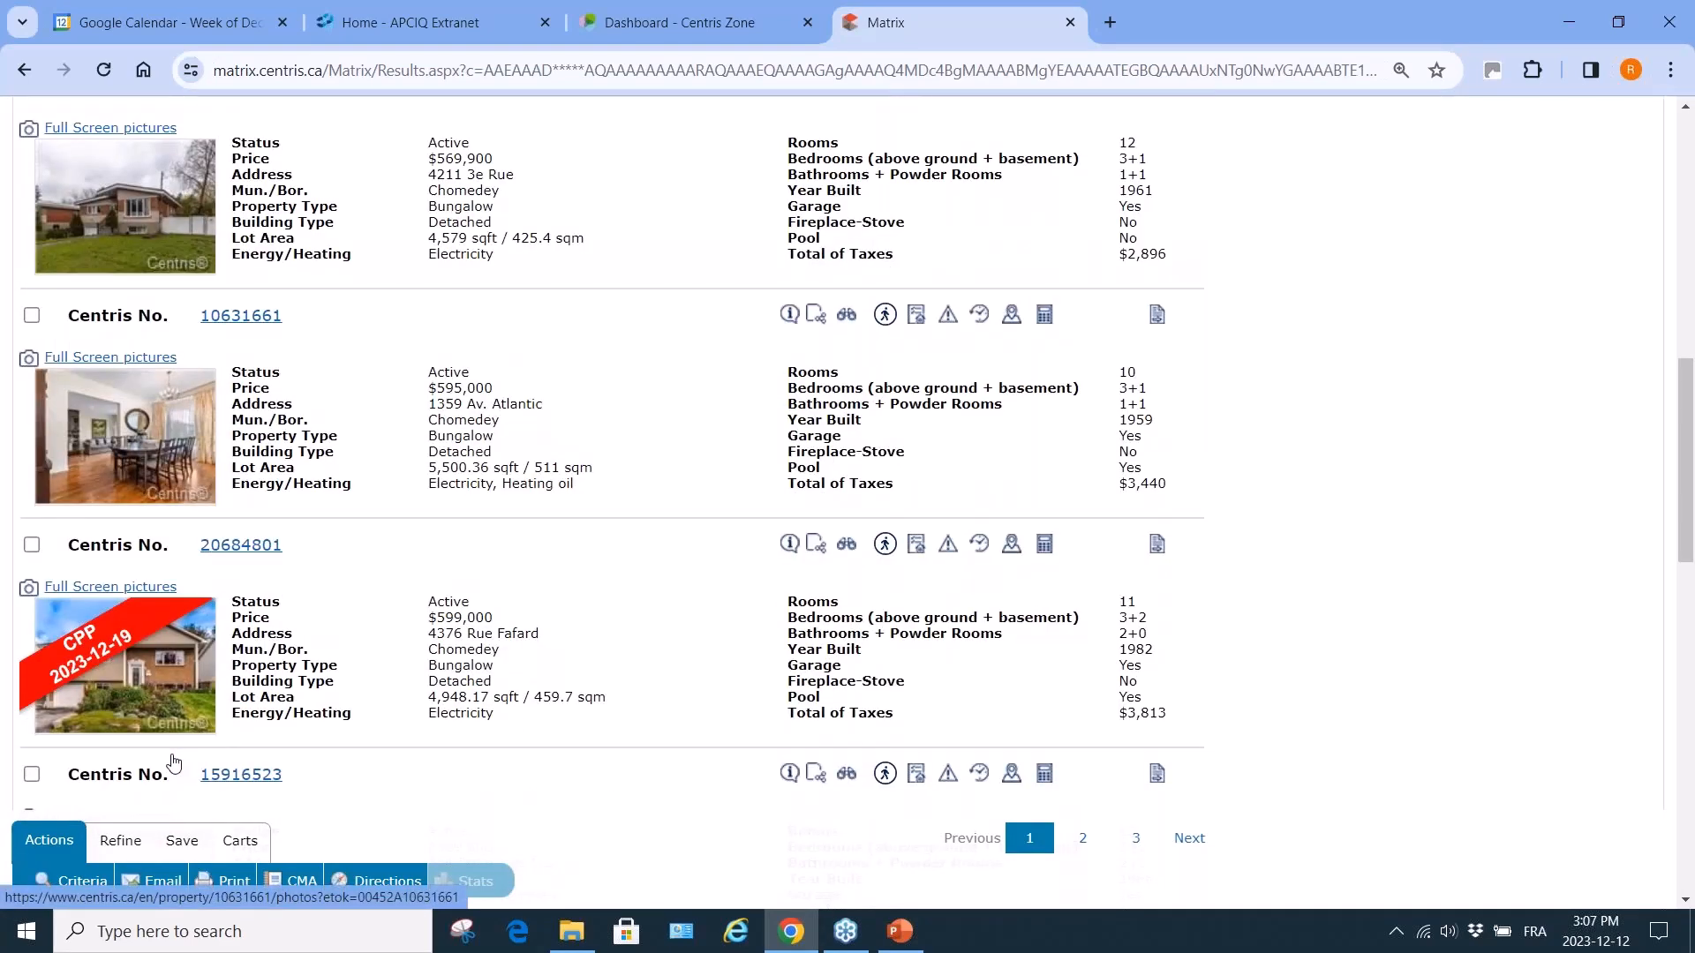
{"action": "scroll", "coordinate": [174, 763], "scroll_direction": "down", "scroll_amount": 6}
{"action": "scroll", "coordinate": [259, 675], "scroll_direction": "down", "scroll_amount": 5}
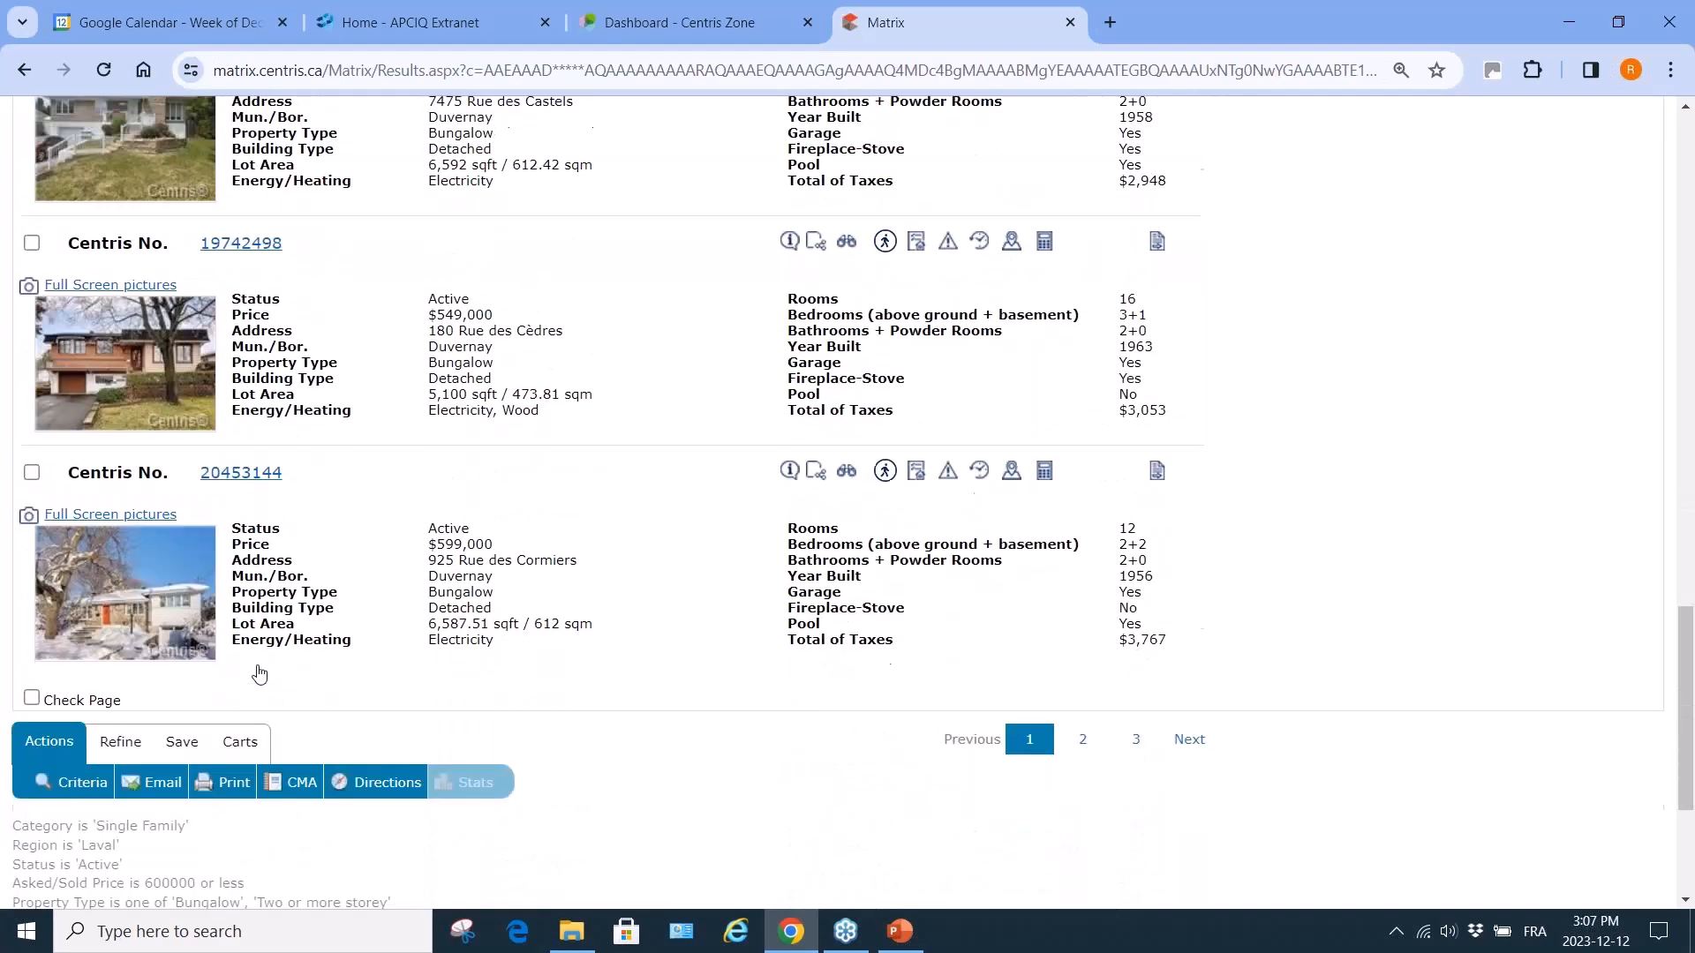
{"action": "left_click", "coordinate": [32, 243]}
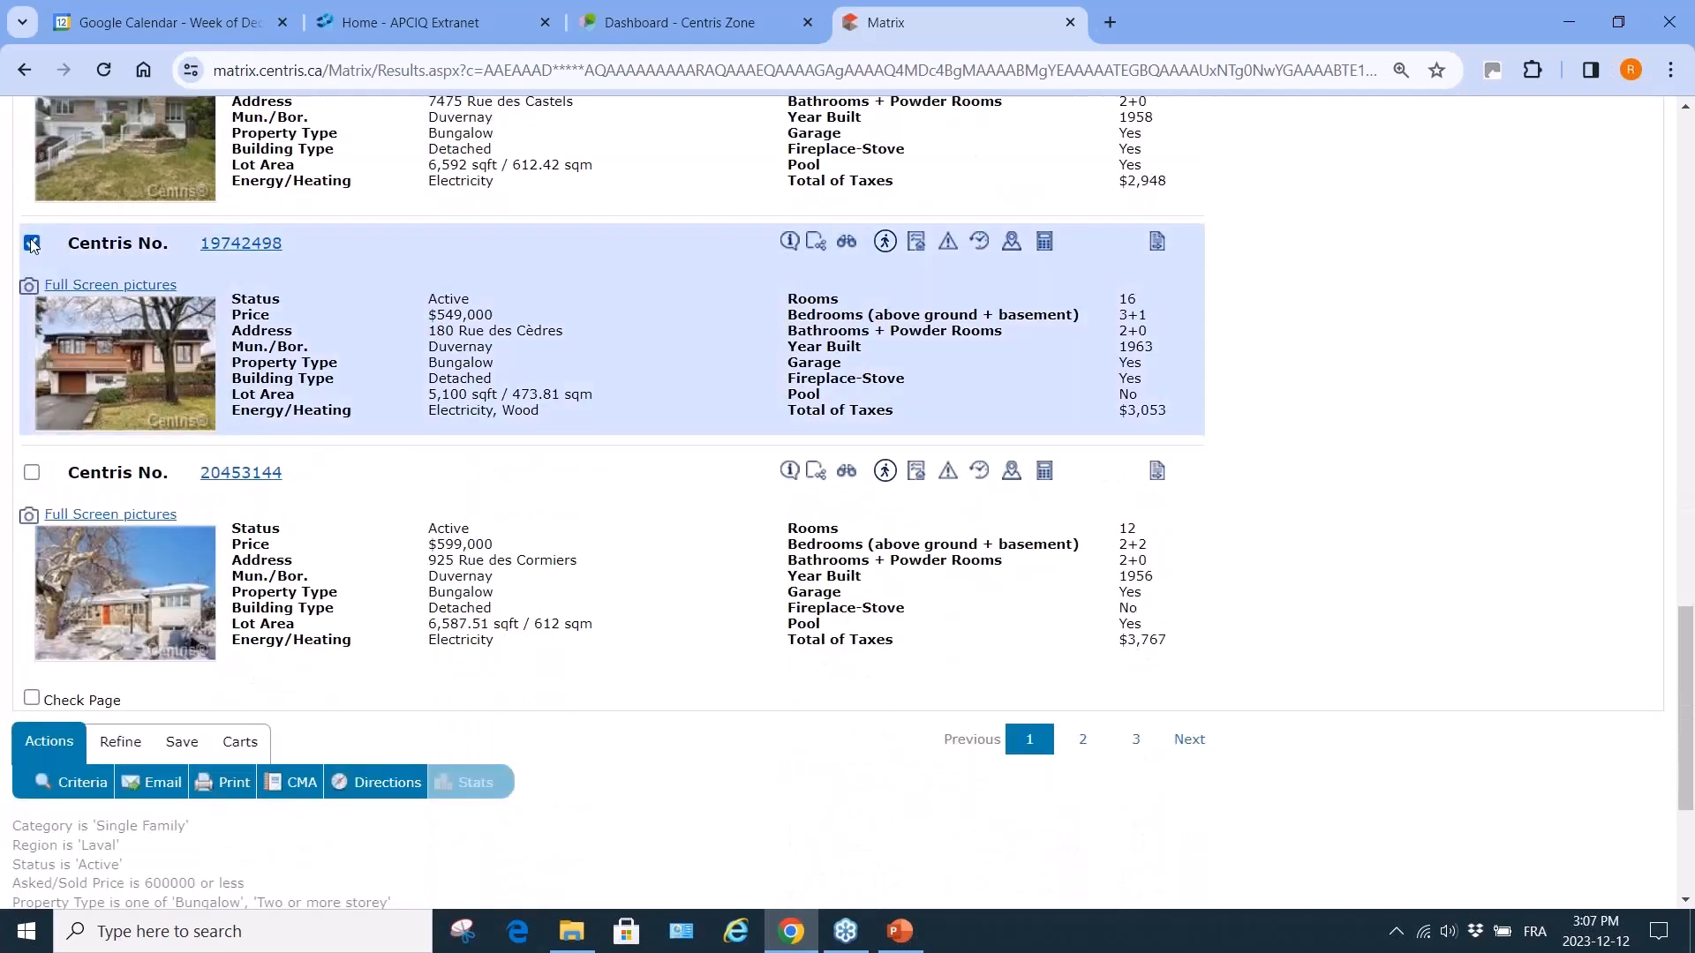
{"action": "left_click", "coordinate": [158, 784]}
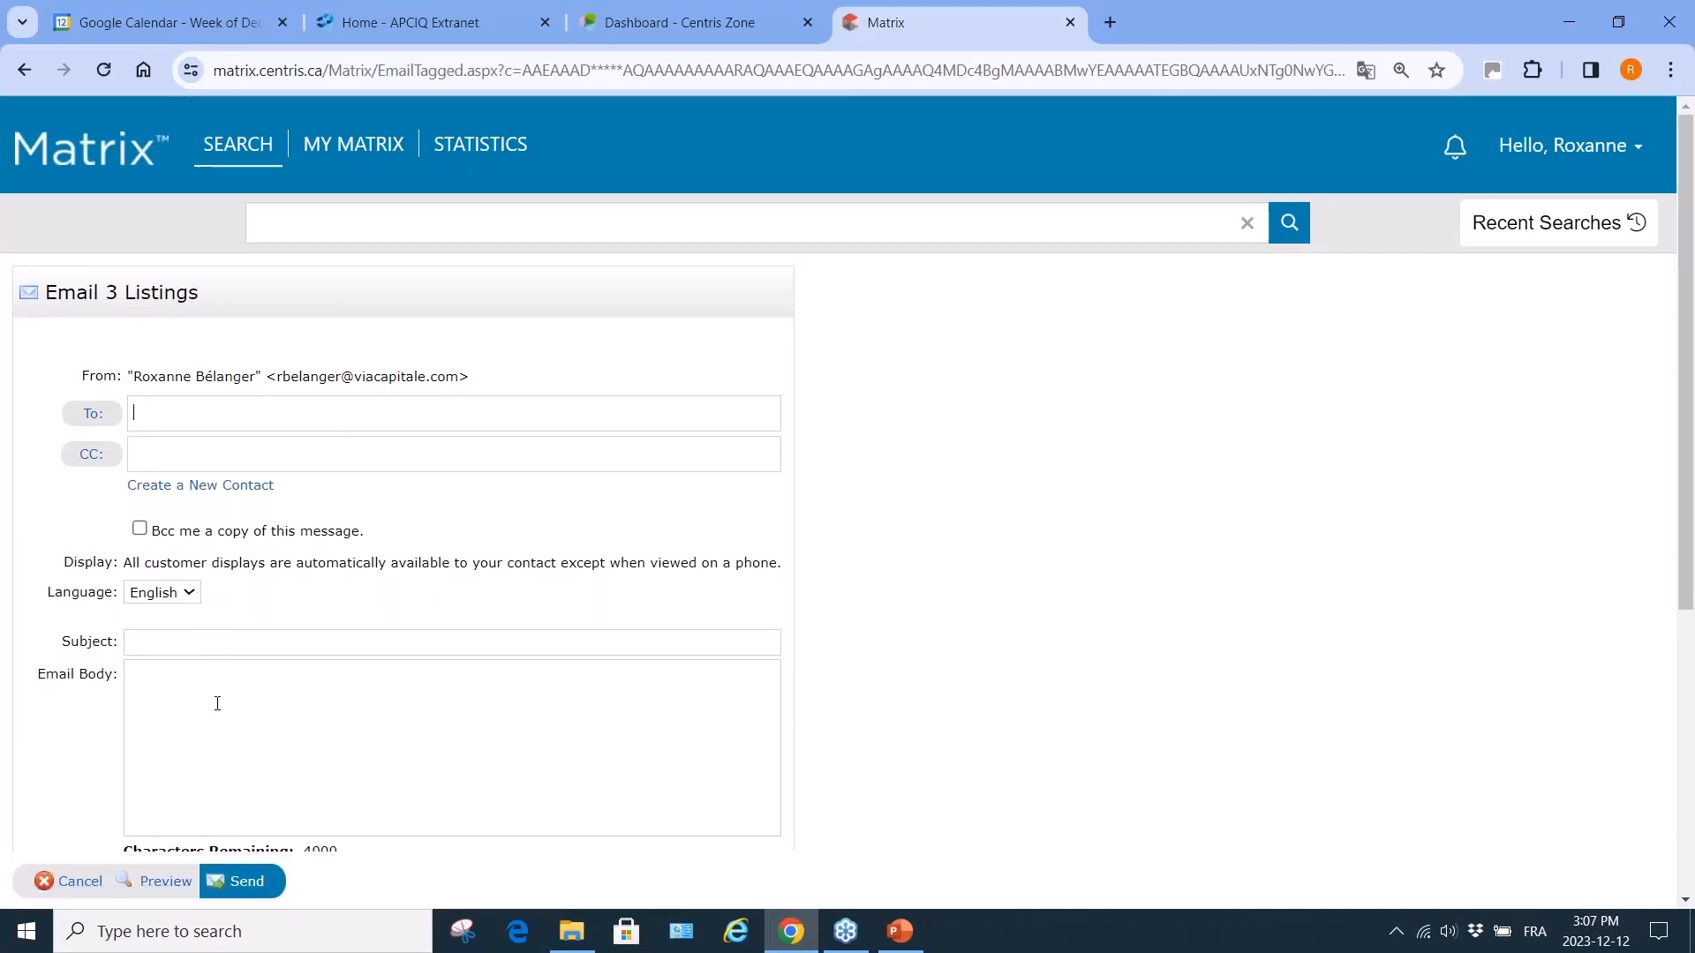
Review the Email 3 Listings form down to the signature, then close Matrix without sending.
{"action": "scroll", "coordinate": [217, 704], "scroll_direction": "down", "scroll_amount": 2}
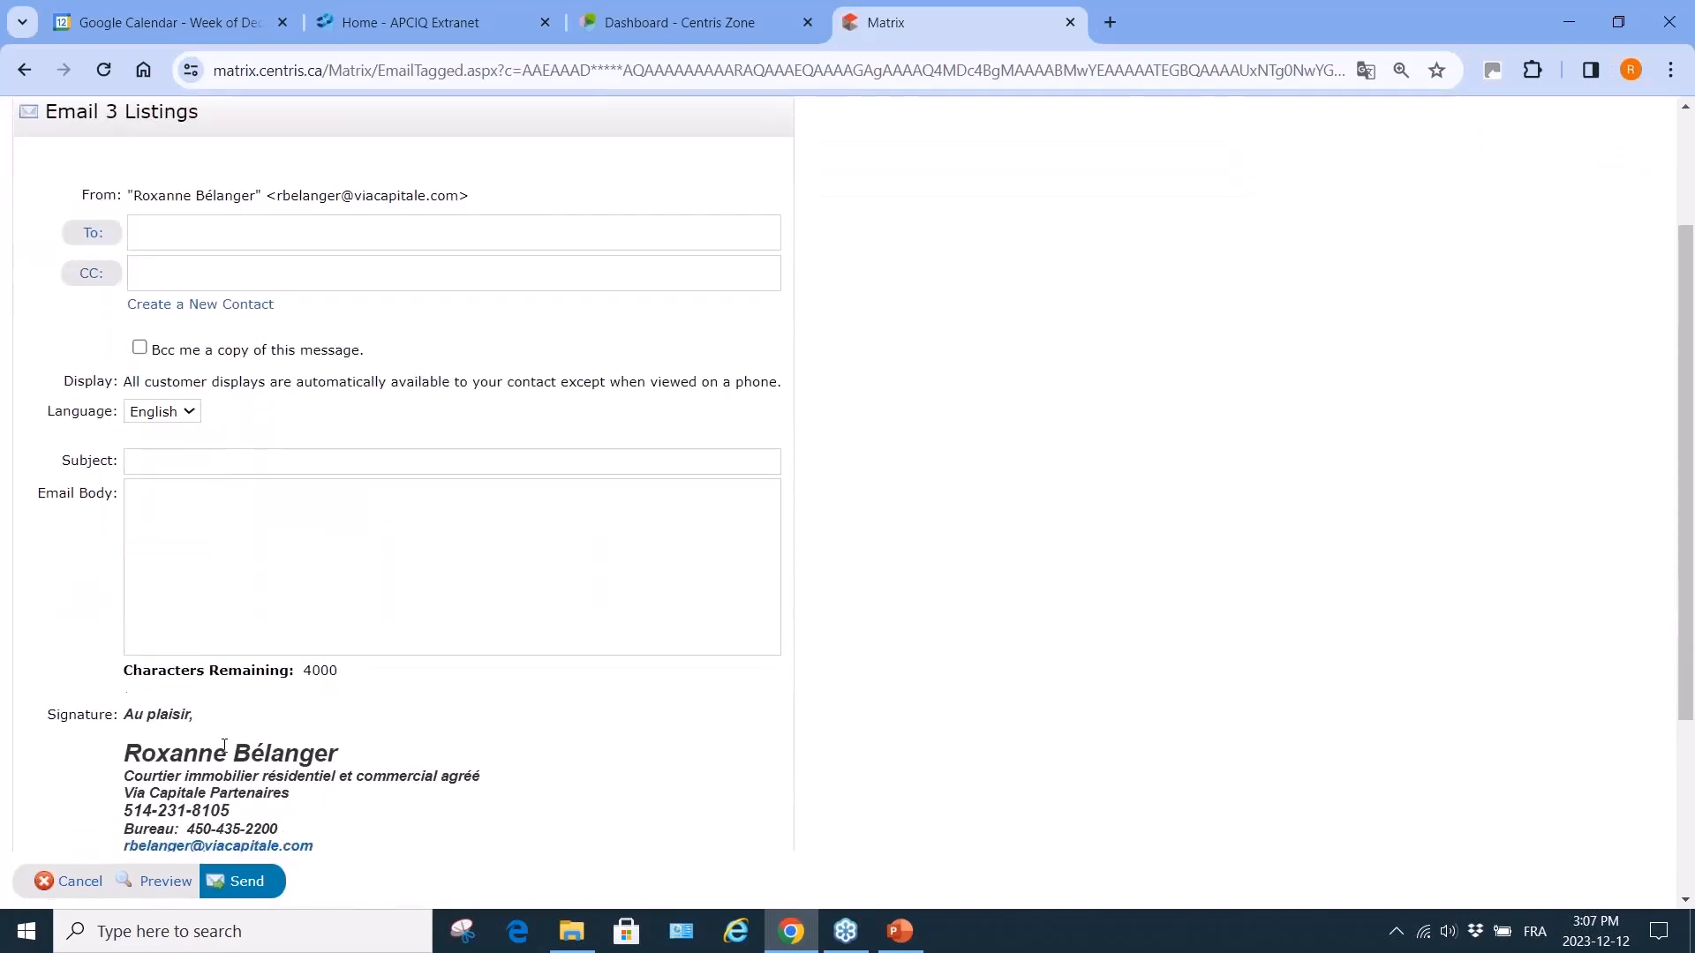
{"action": "scroll", "coordinate": [224, 745], "scroll_direction": "down", "scroll_amount": 2}
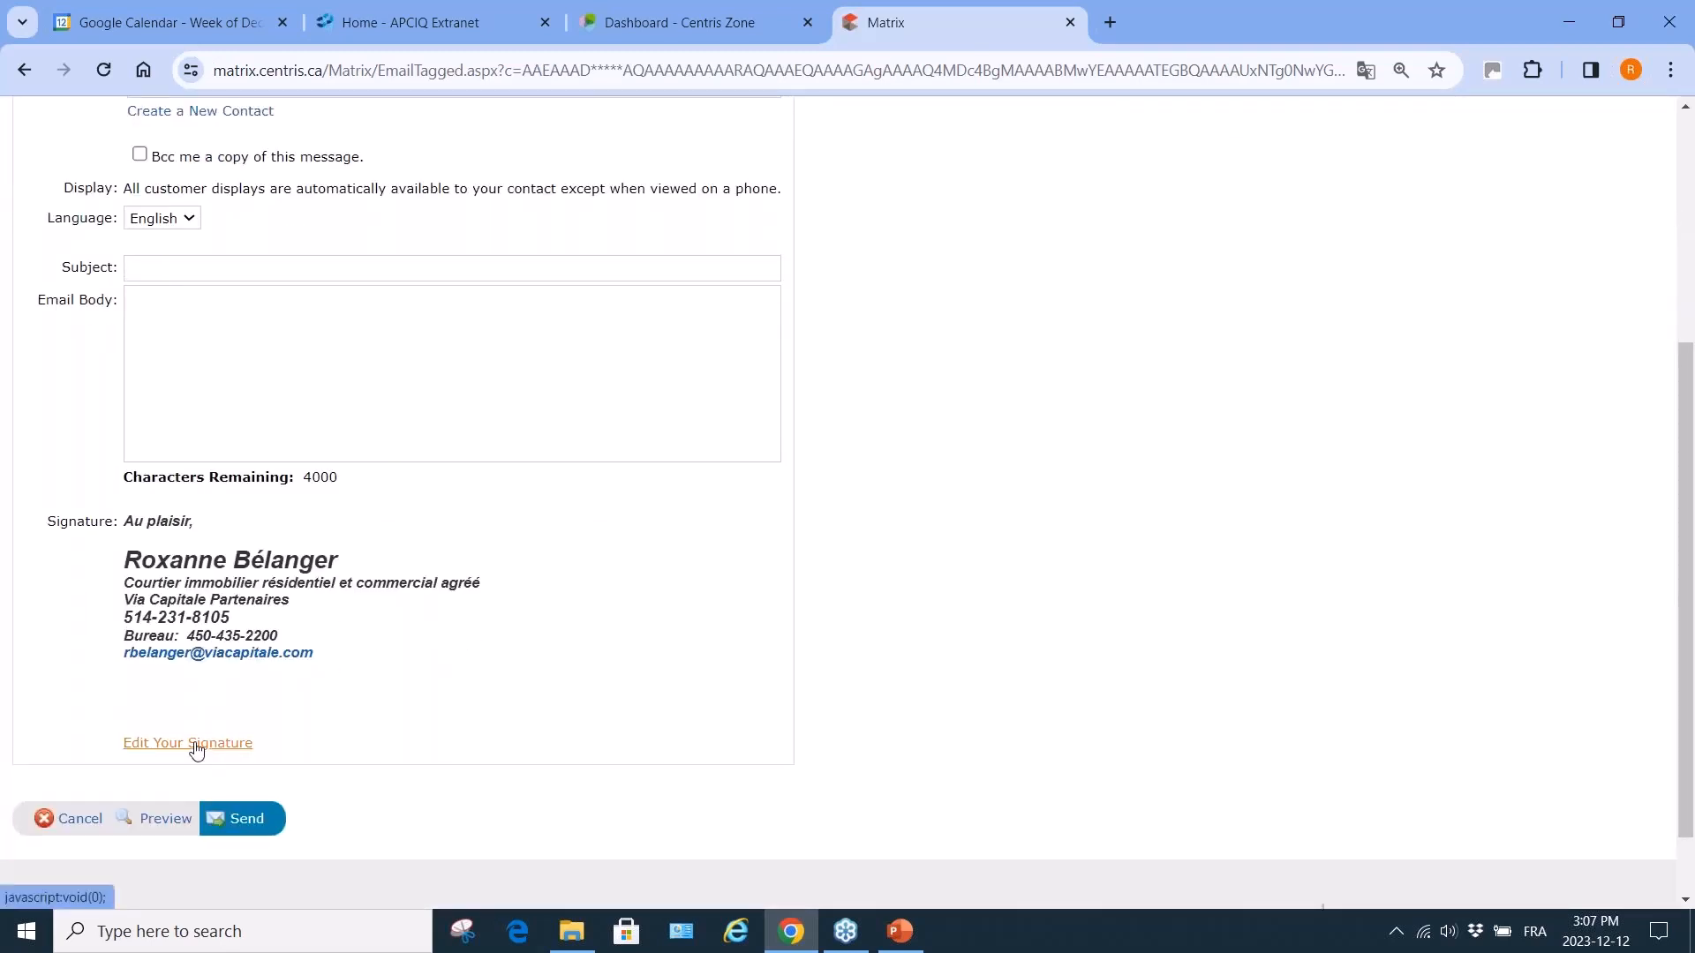
{"action": "scroll", "coordinate": [541, 389], "scroll_direction": "up", "scroll_amount": 4}
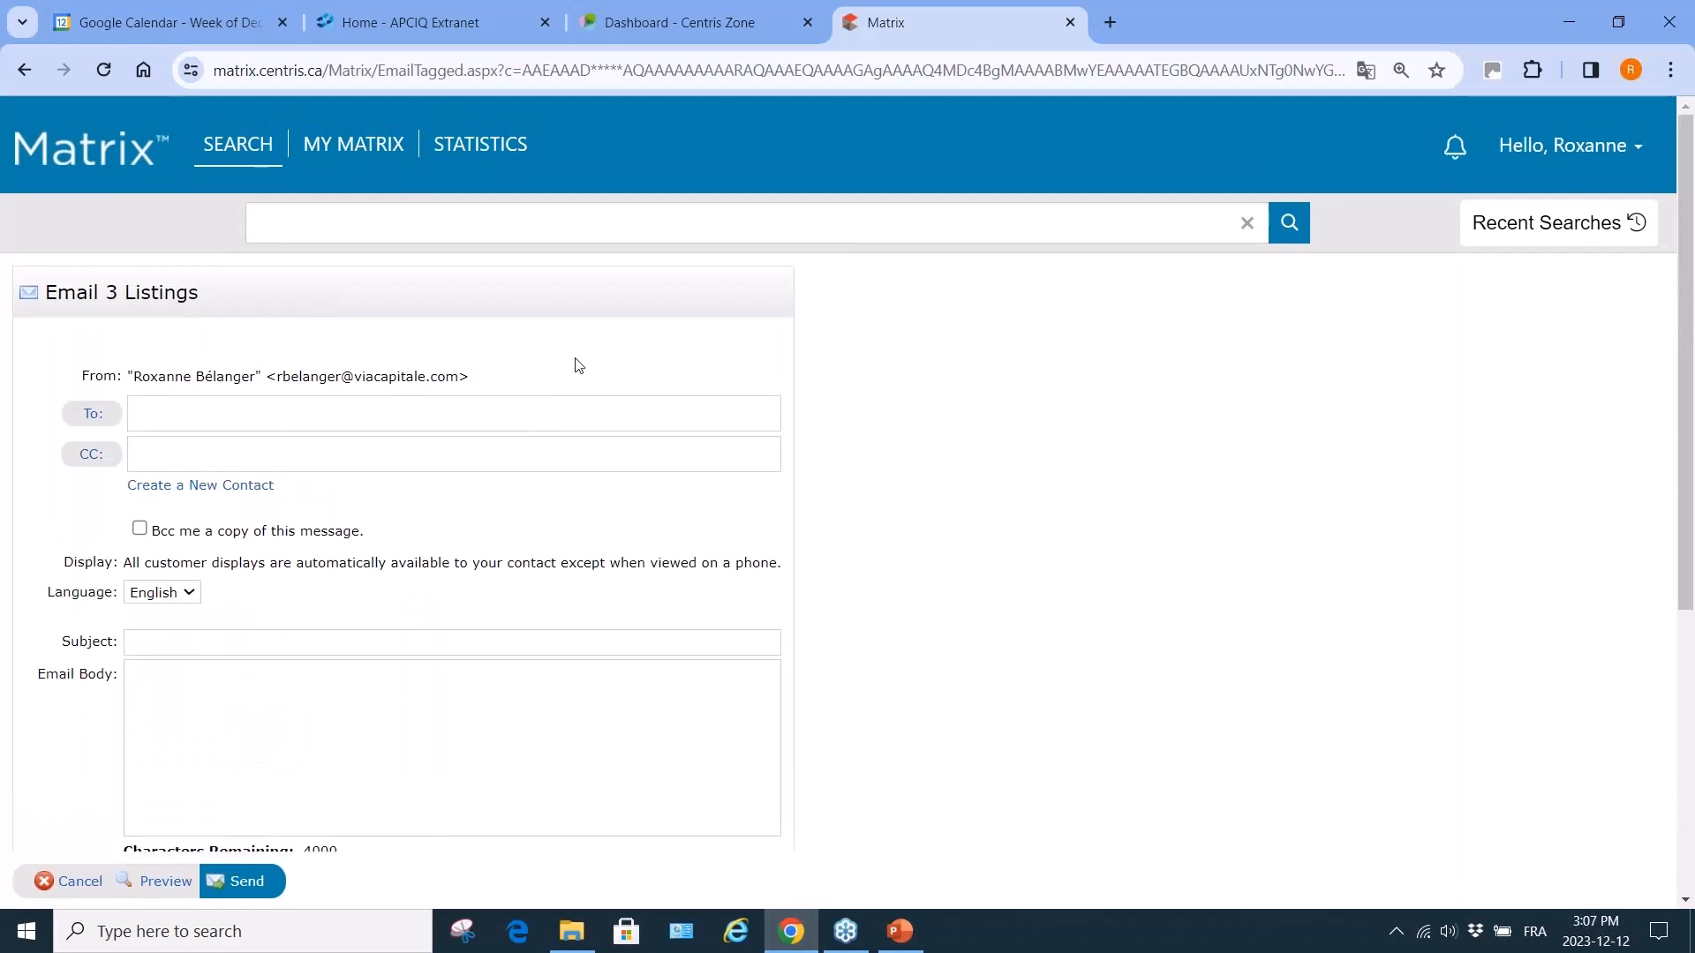
{"action": "left_click", "coordinate": [1076, 25]}
Reopen Matrix from the Centris Zone sidebar to its My Matrix home page.
{"action": "left_click", "coordinate": [107, 637]}
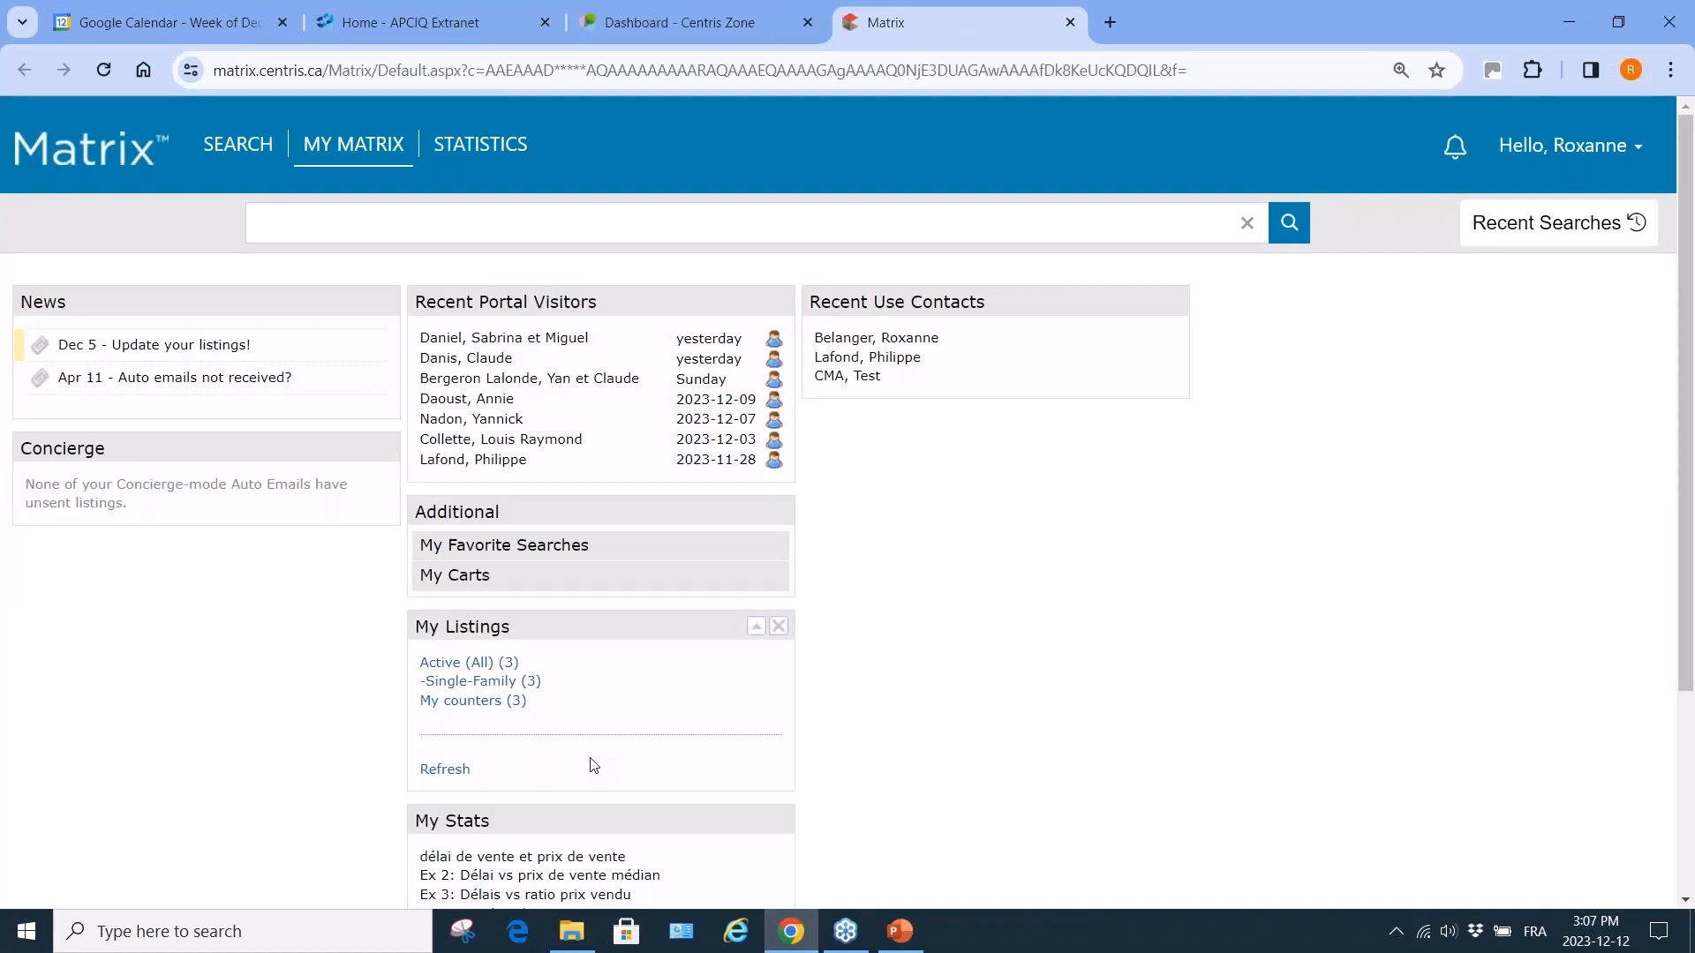
{"action": "mouse_move", "coordinate": [230, 143]}
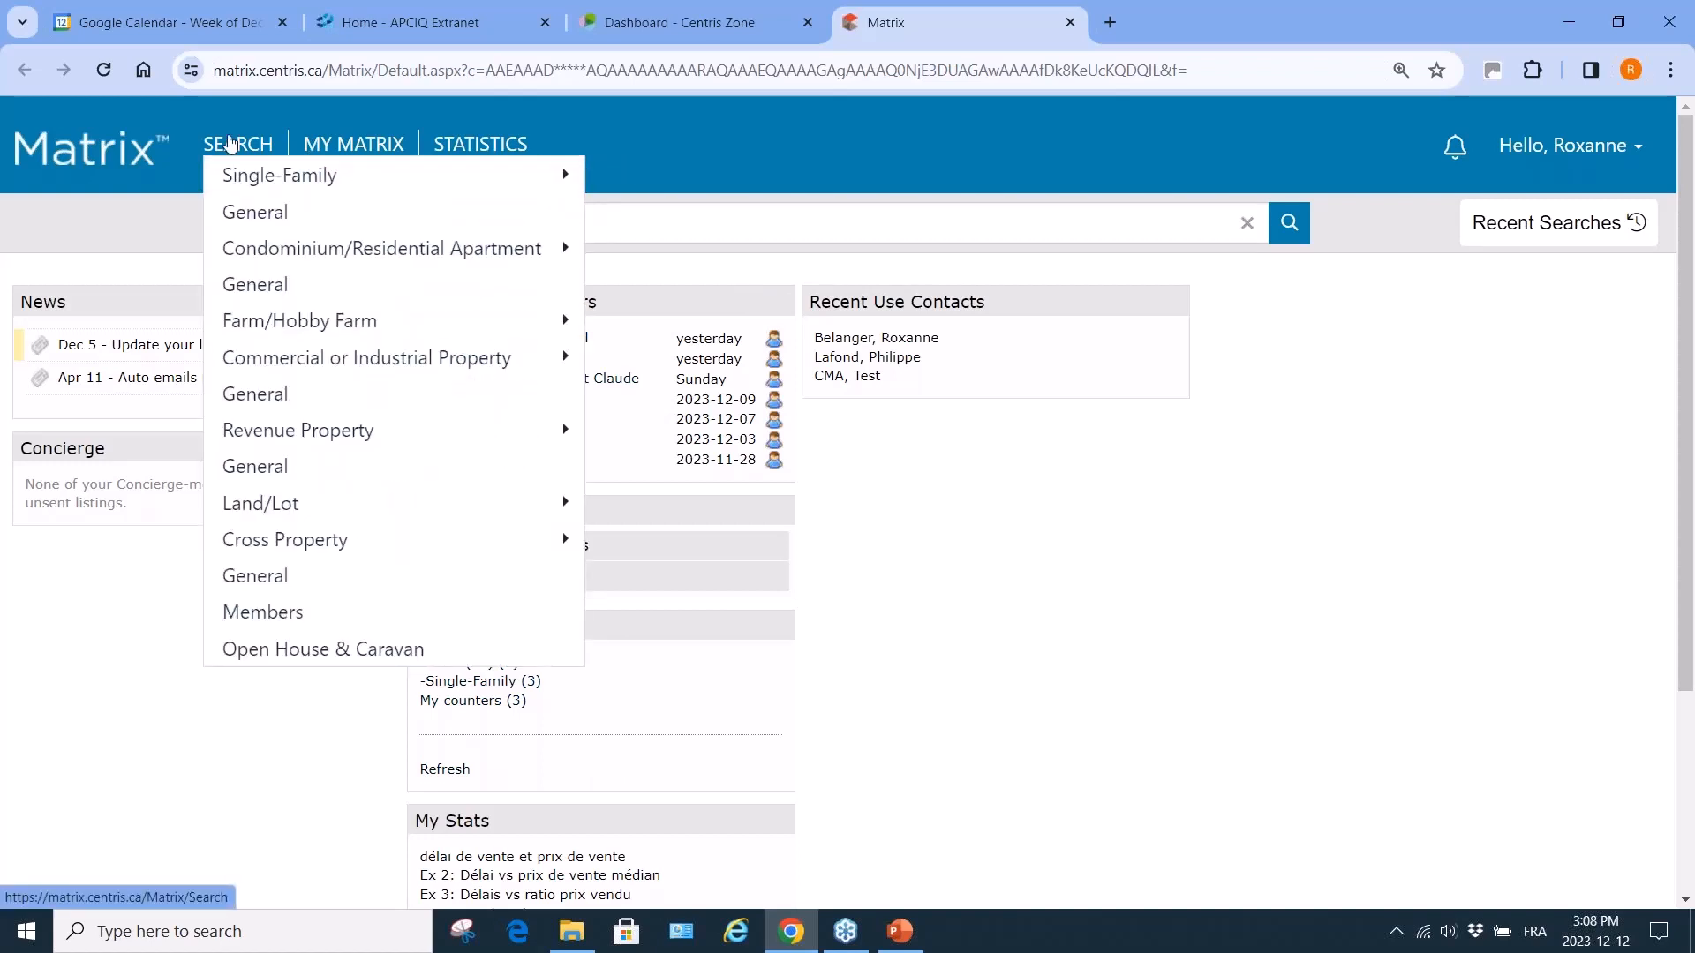
{"action": "mouse_move", "coordinate": [249, 615]}
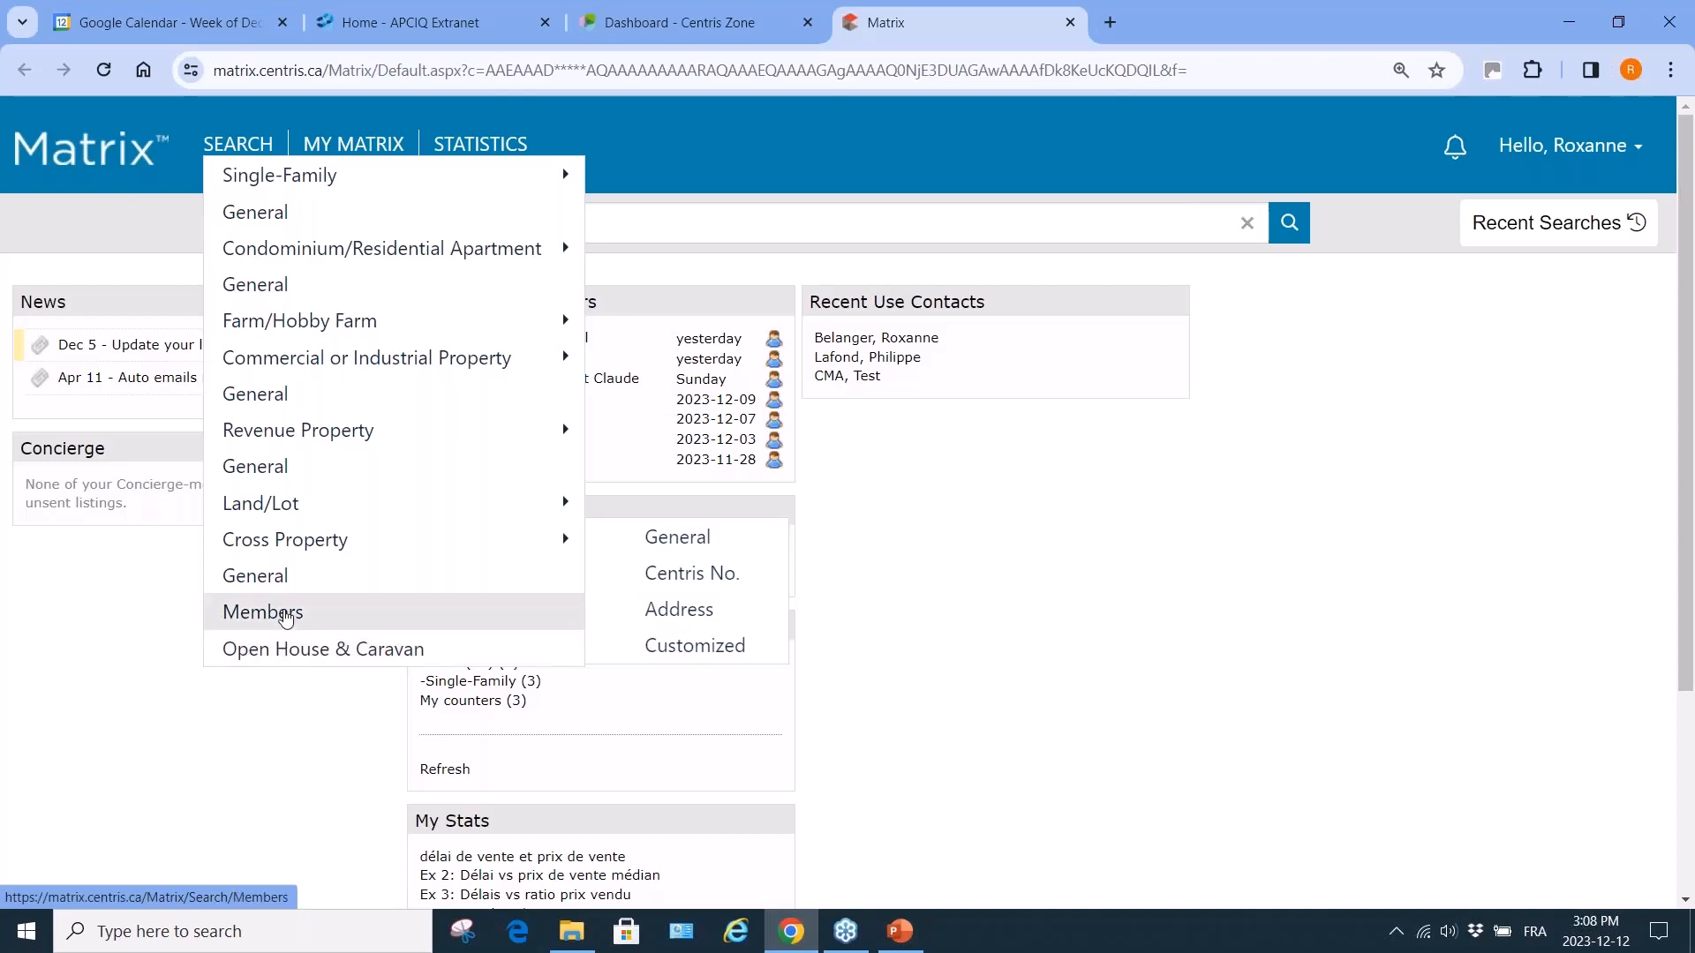
Search for a member by surname, list their active listings, then return to the main Search page.
{"action": "left_click", "coordinate": [285, 617]}
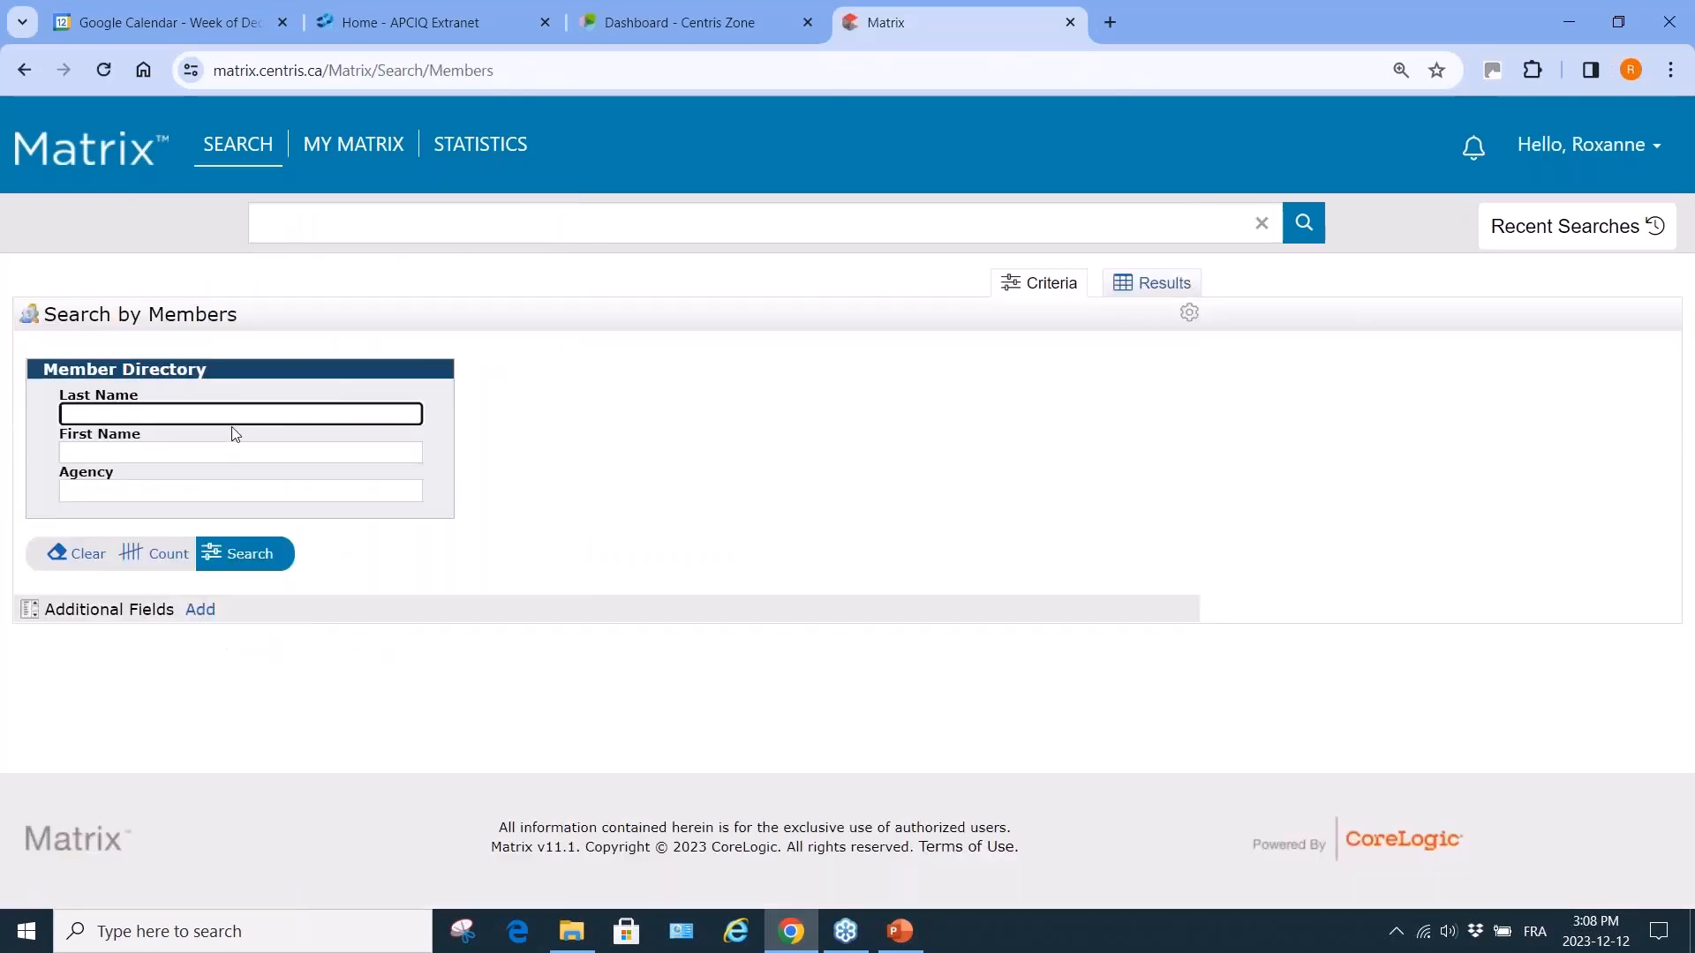
{"action": "type", "text": "Belanger"}
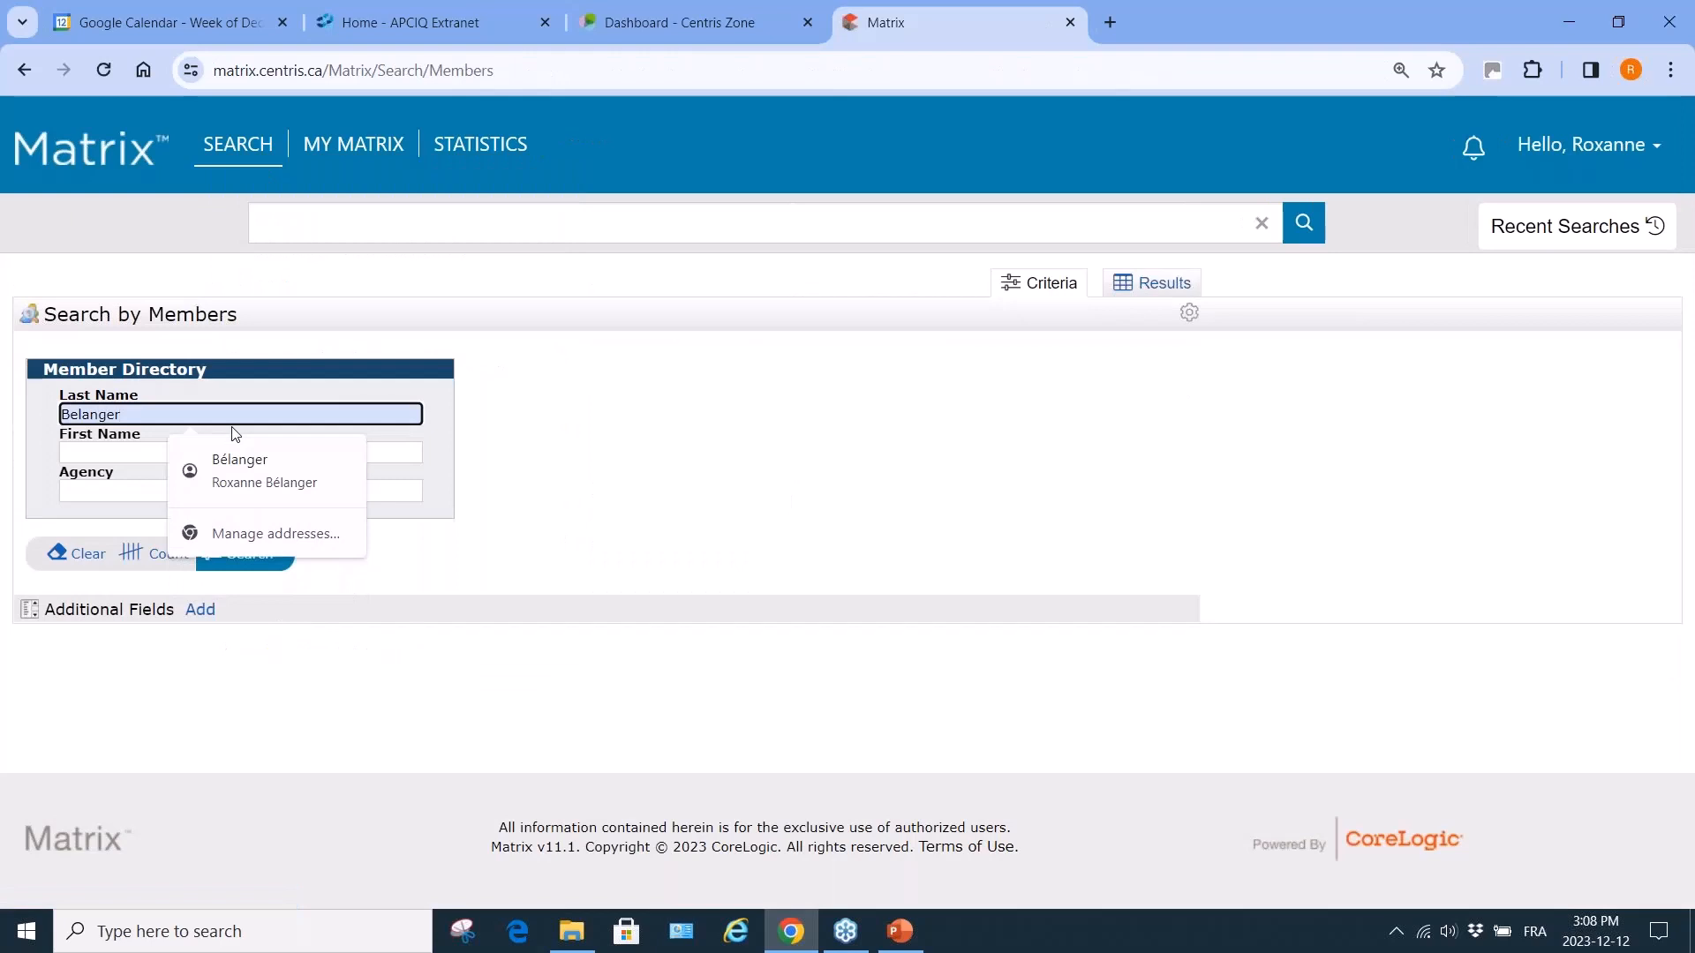
{"action": "left_click", "coordinate": [239, 466]}
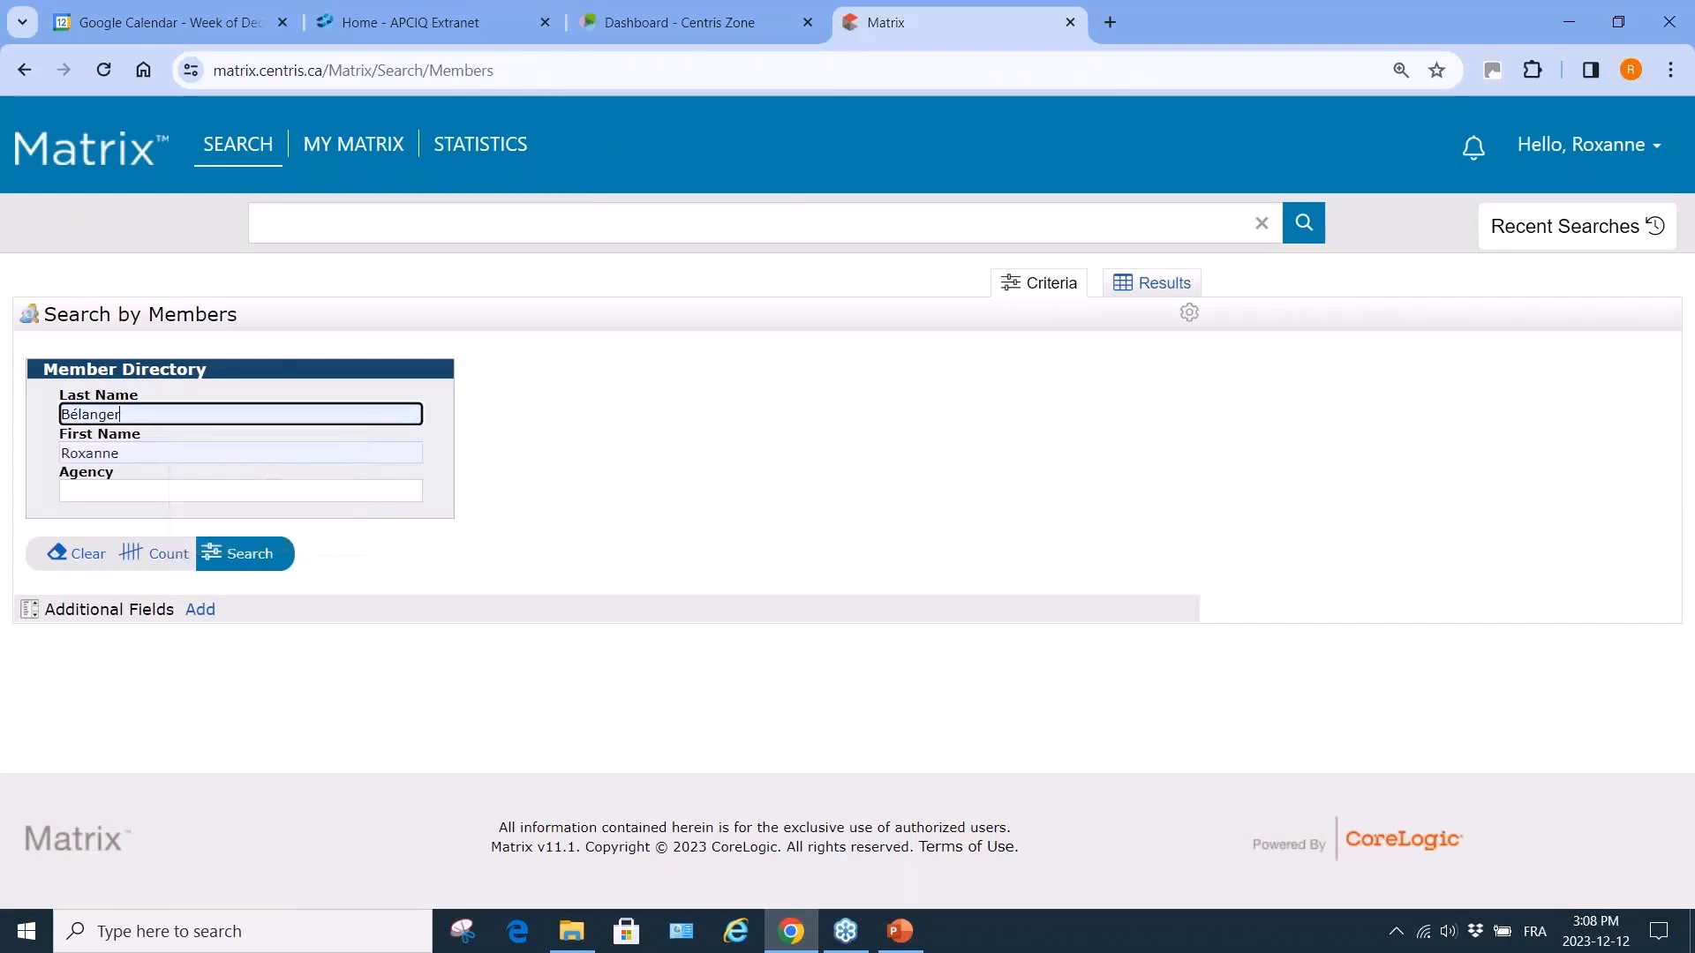
{"action": "left_click", "coordinate": [256, 555]}
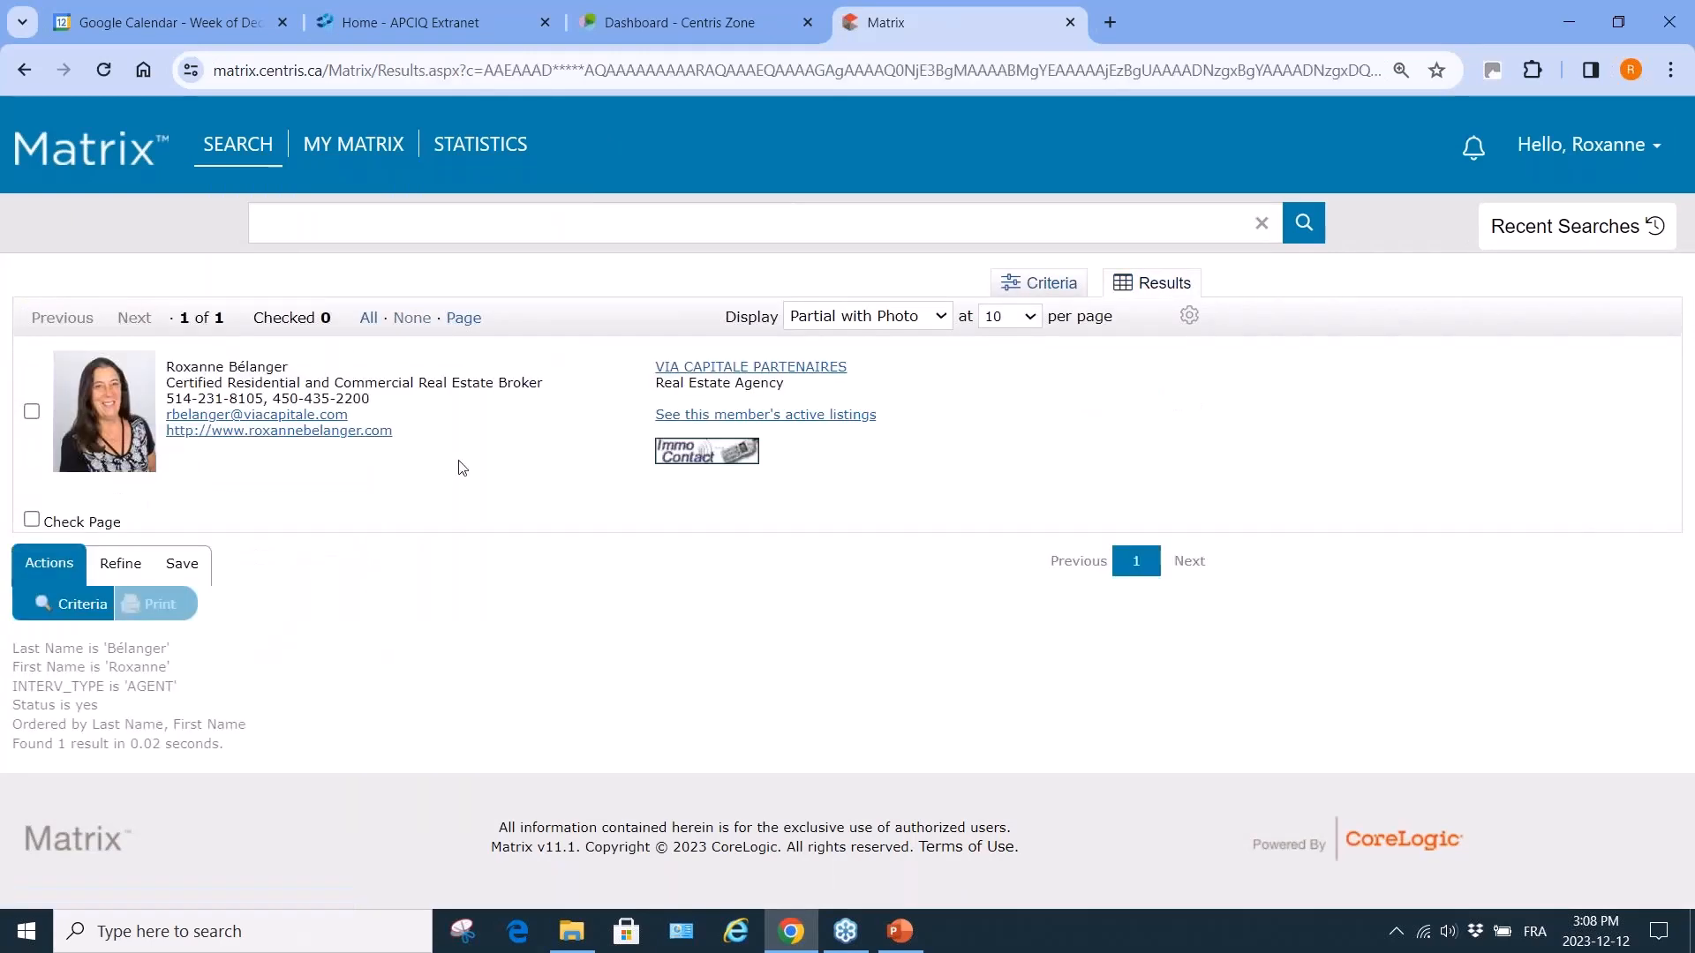
{"action": "left_click", "coordinate": [830, 416]}
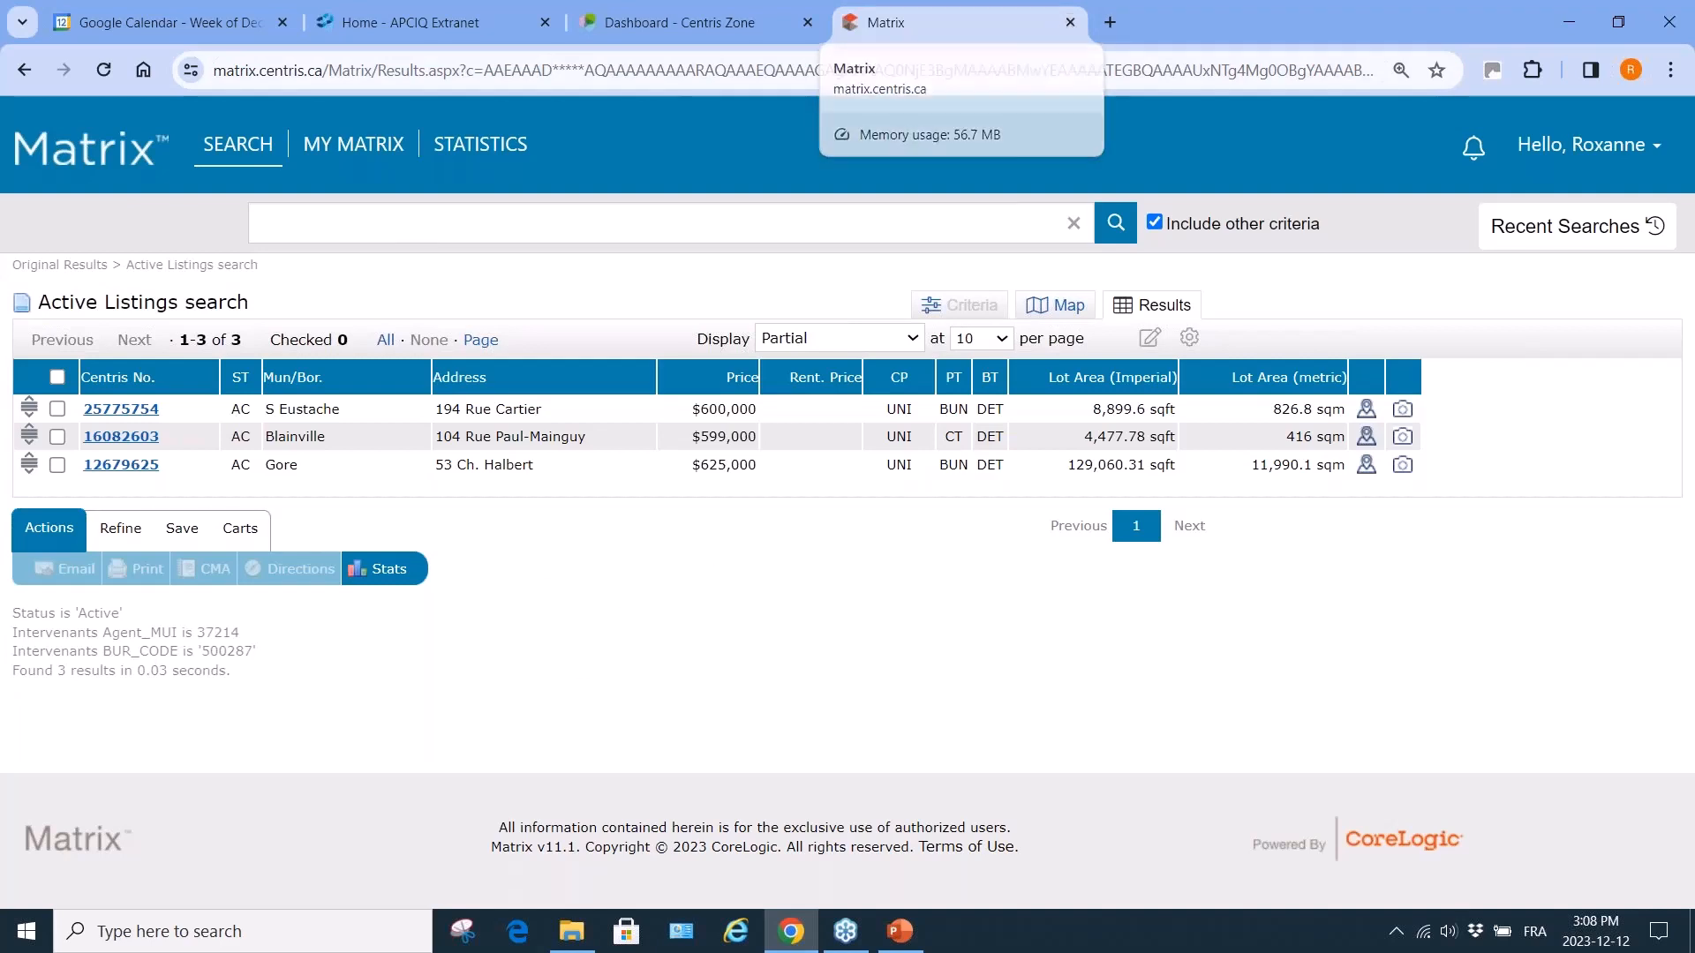
{"action": "left_click", "coordinate": [236, 148]}
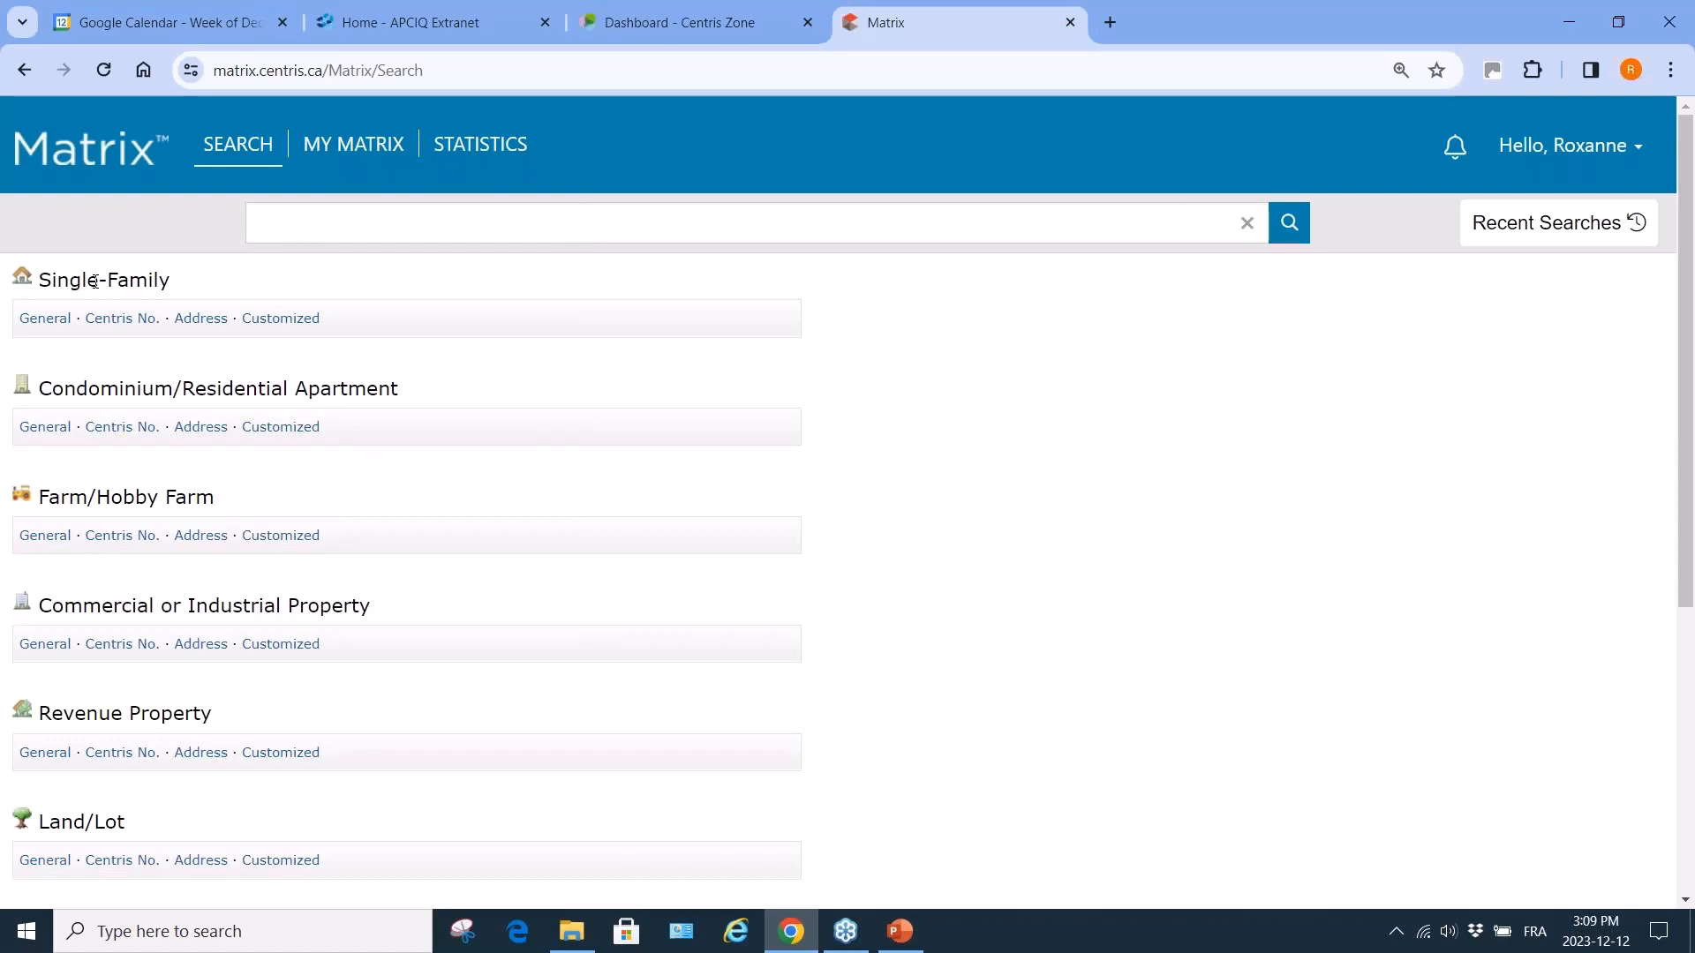
Build a General Single-Family search for intergeneration homes in Blainville, Laurentides, confirming 14 matches.
{"action": "left_click", "coordinate": [247, 143]}
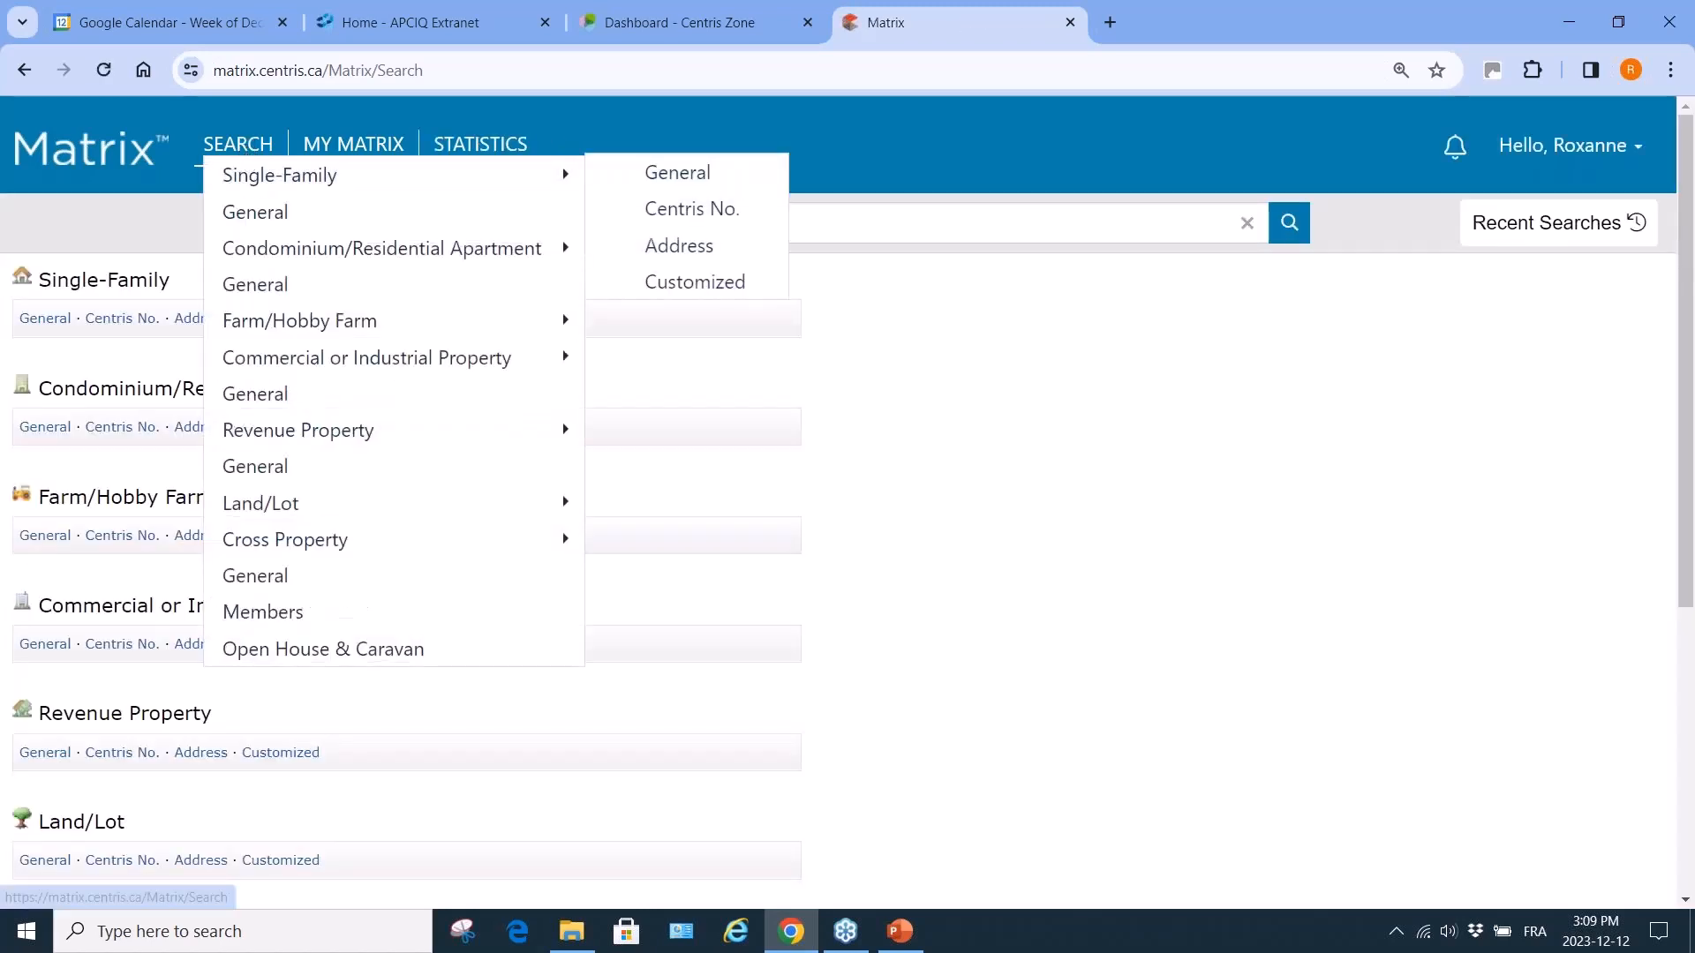
{"action": "left_click", "coordinate": [677, 172]}
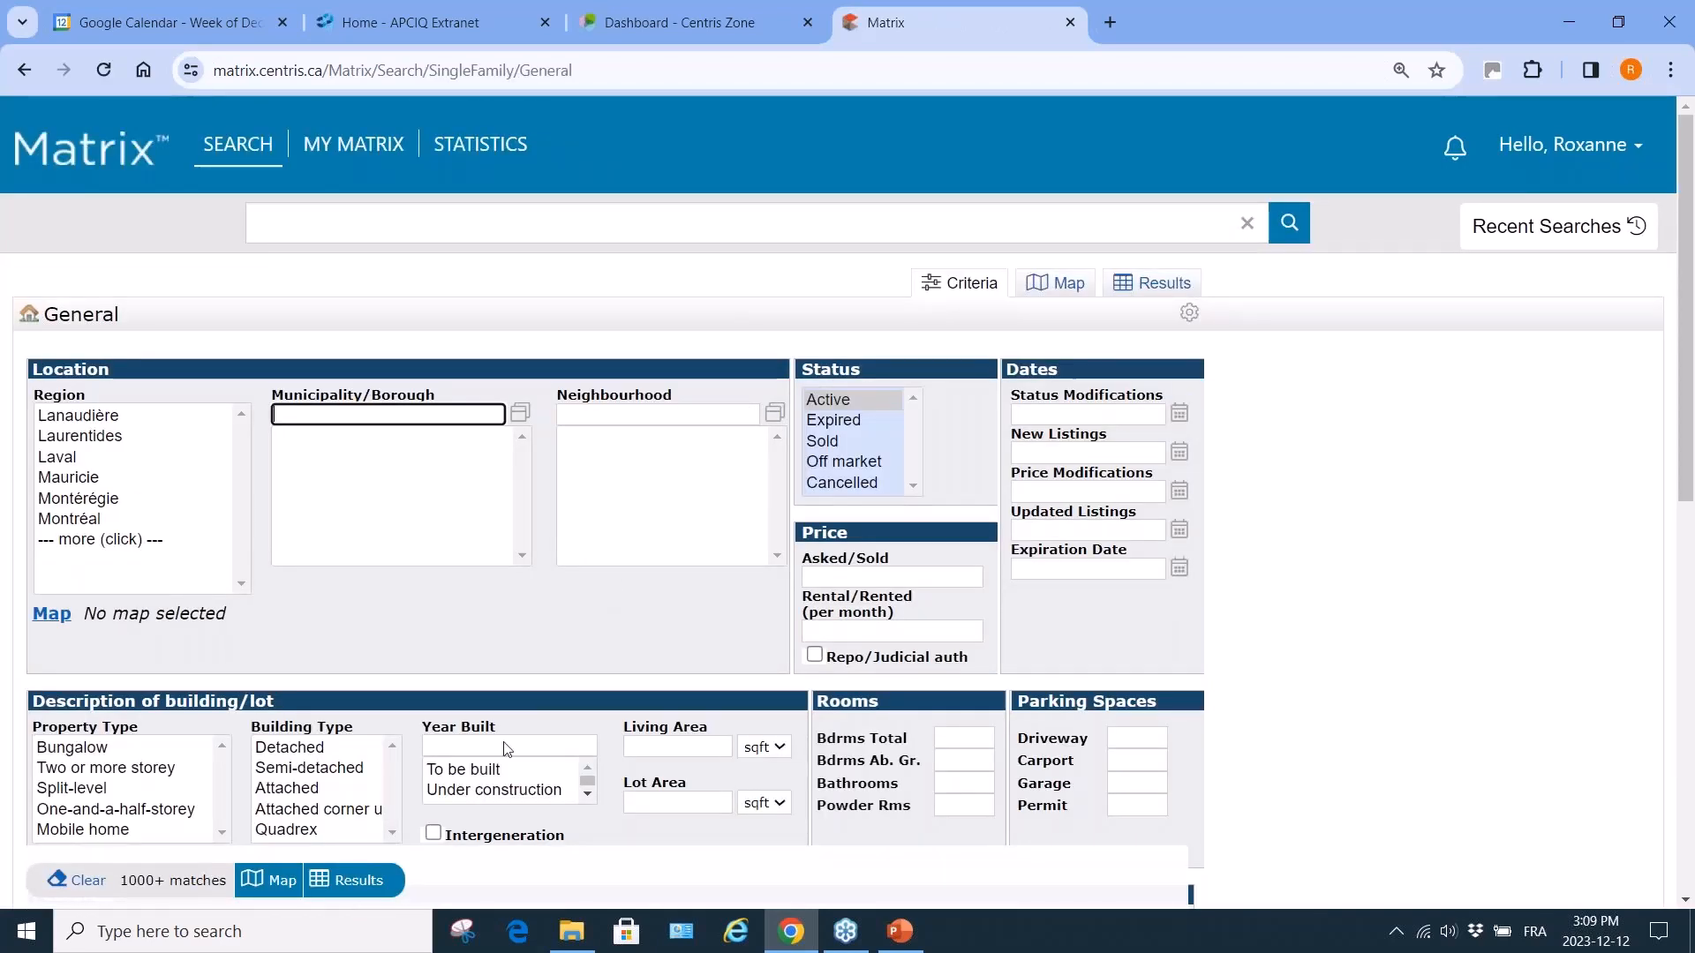
{"action": "scroll", "coordinate": [500, 802], "scroll_direction": "down", "scroll_amount": 1}
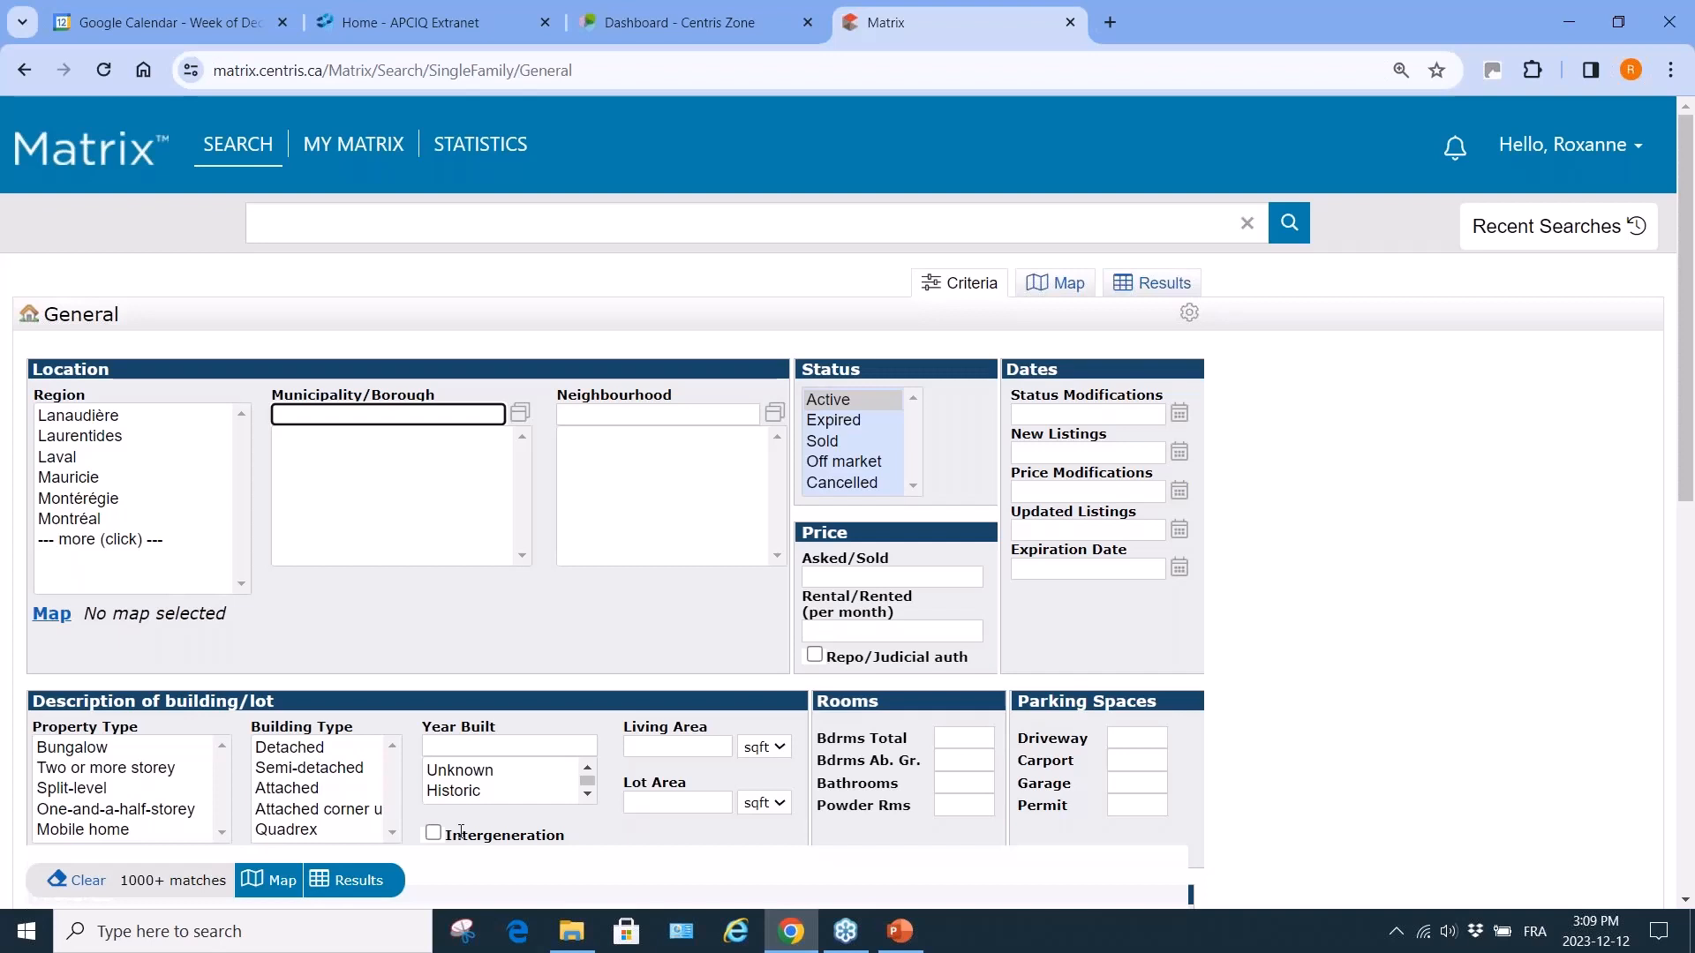
{"action": "left_click", "coordinate": [89, 437]}
{"action": "left_click", "coordinate": [302, 499]}
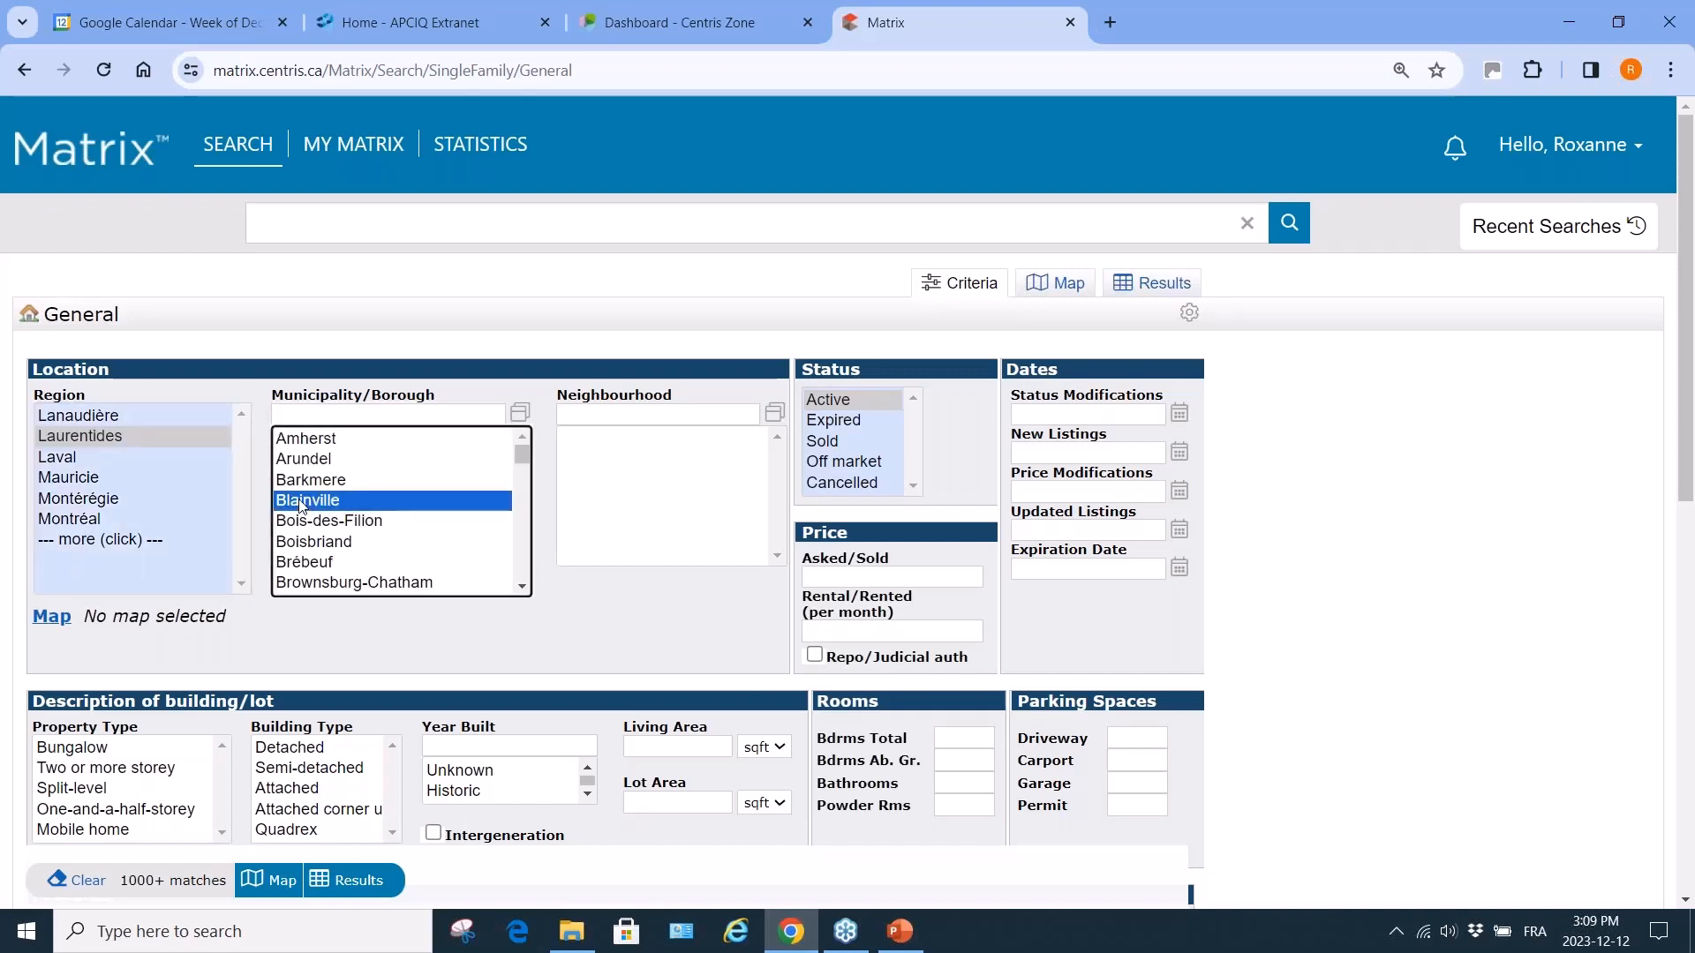
{"action": "left_click", "coordinate": [434, 834]}
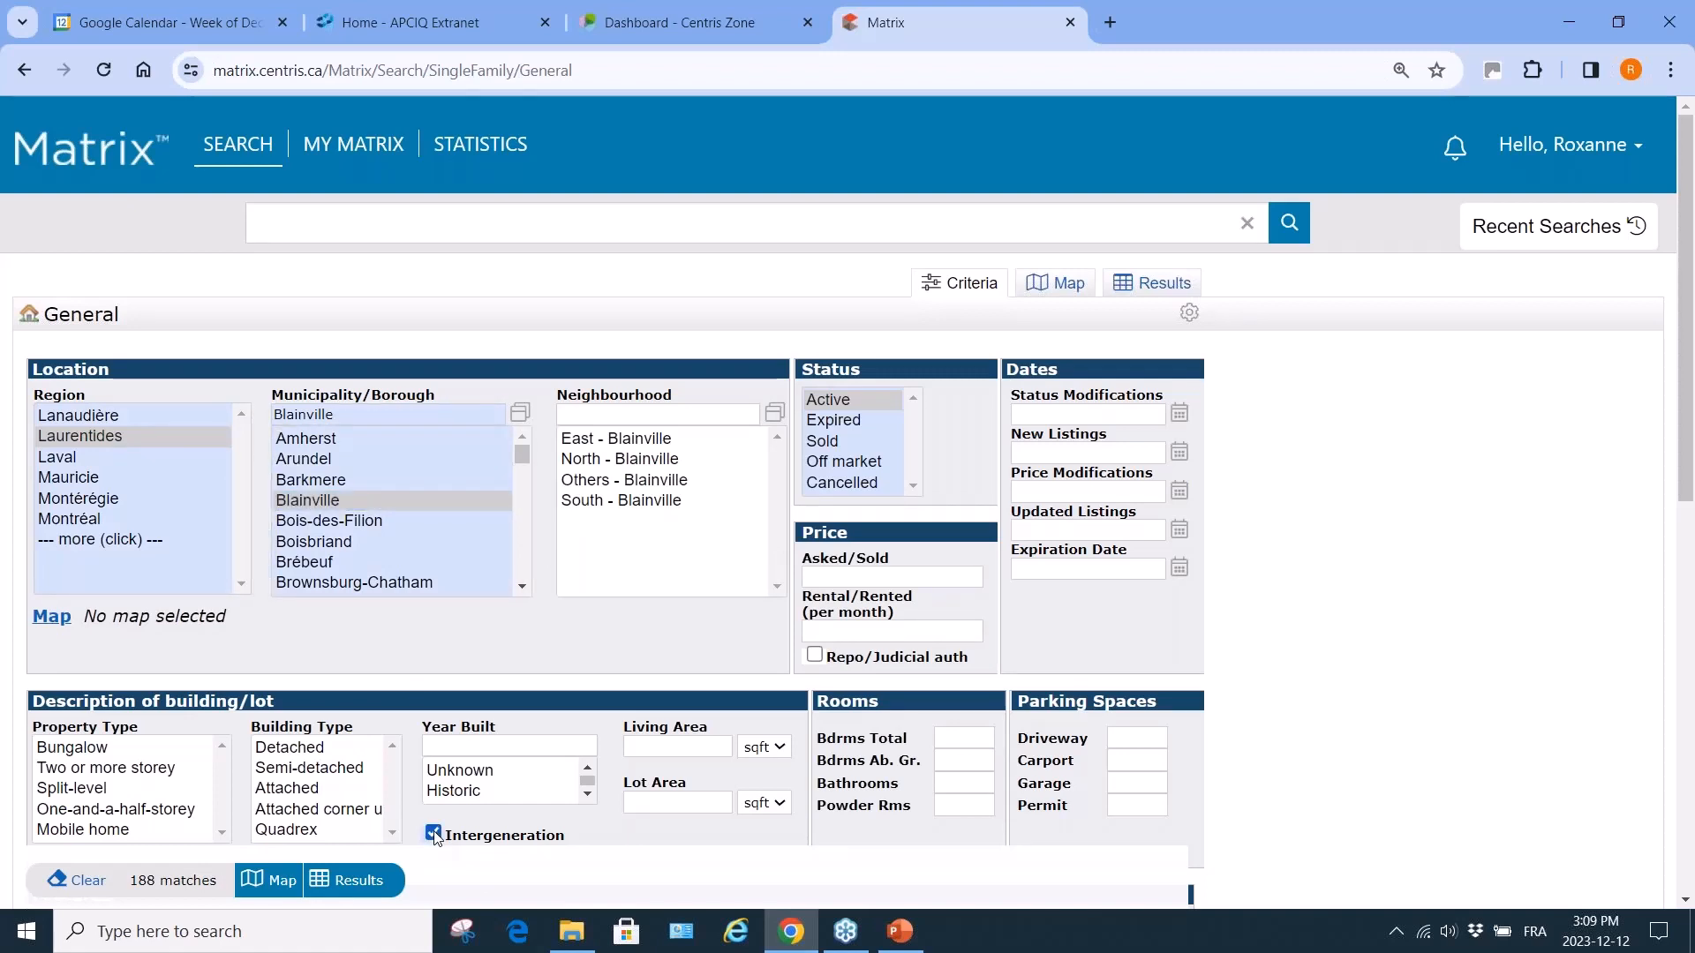
{"action": "left_click", "coordinate": [139, 882]}
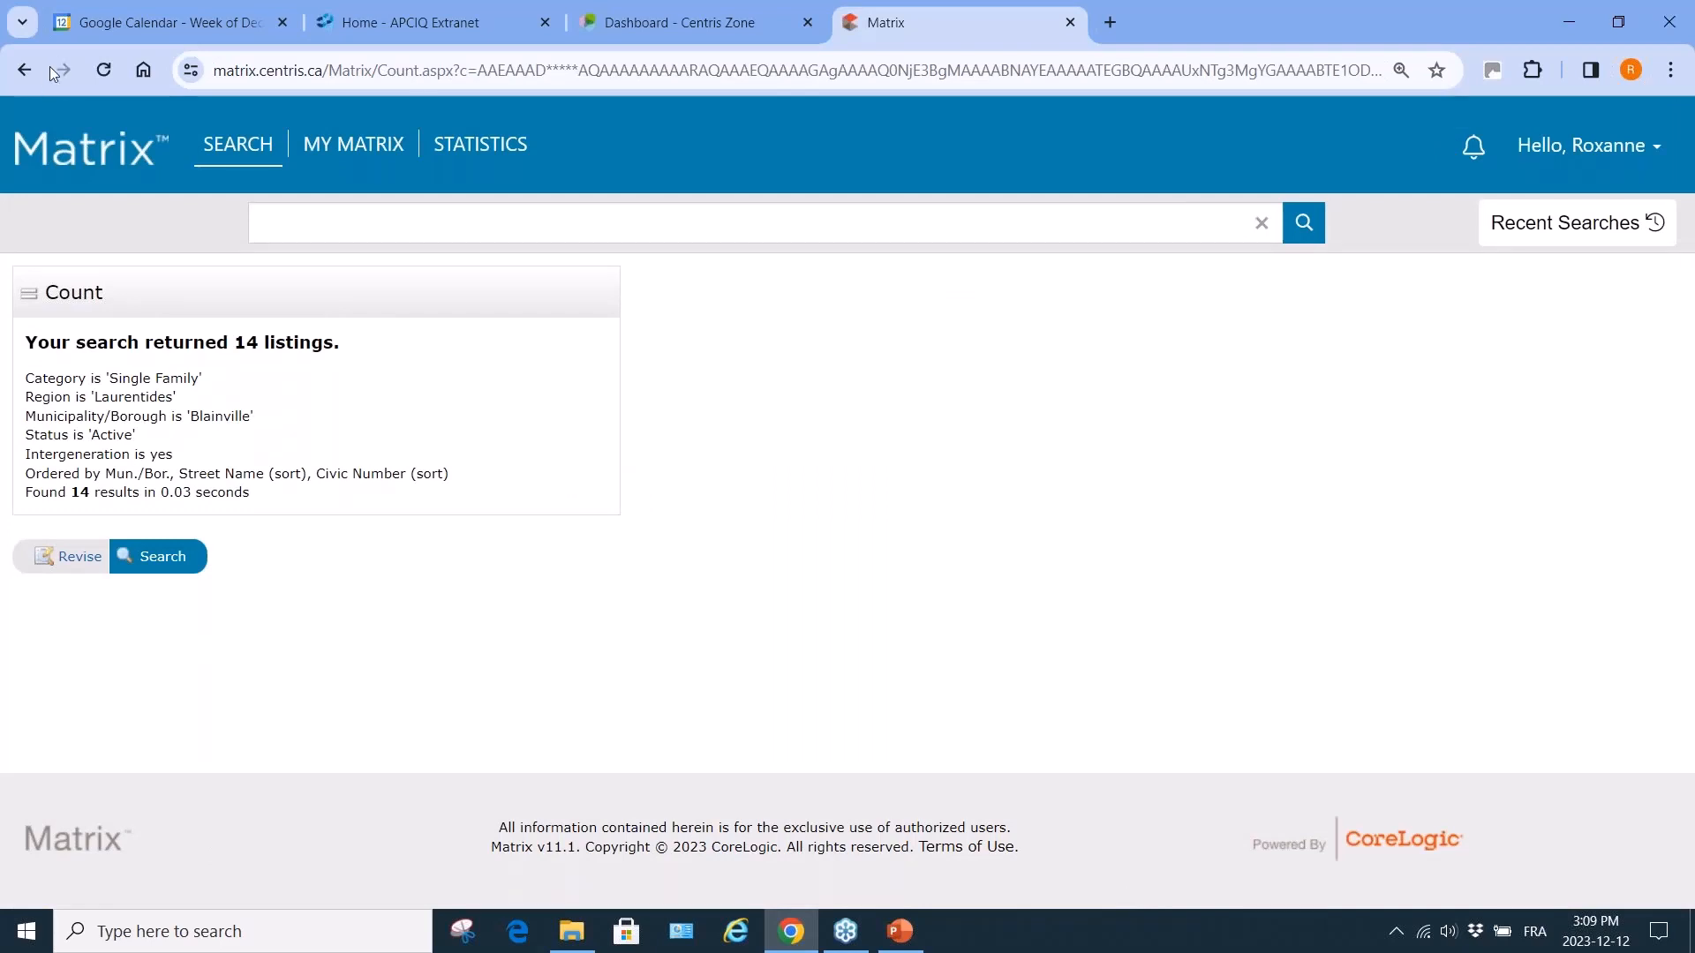
{"action": "left_click", "coordinate": [24, 71]}
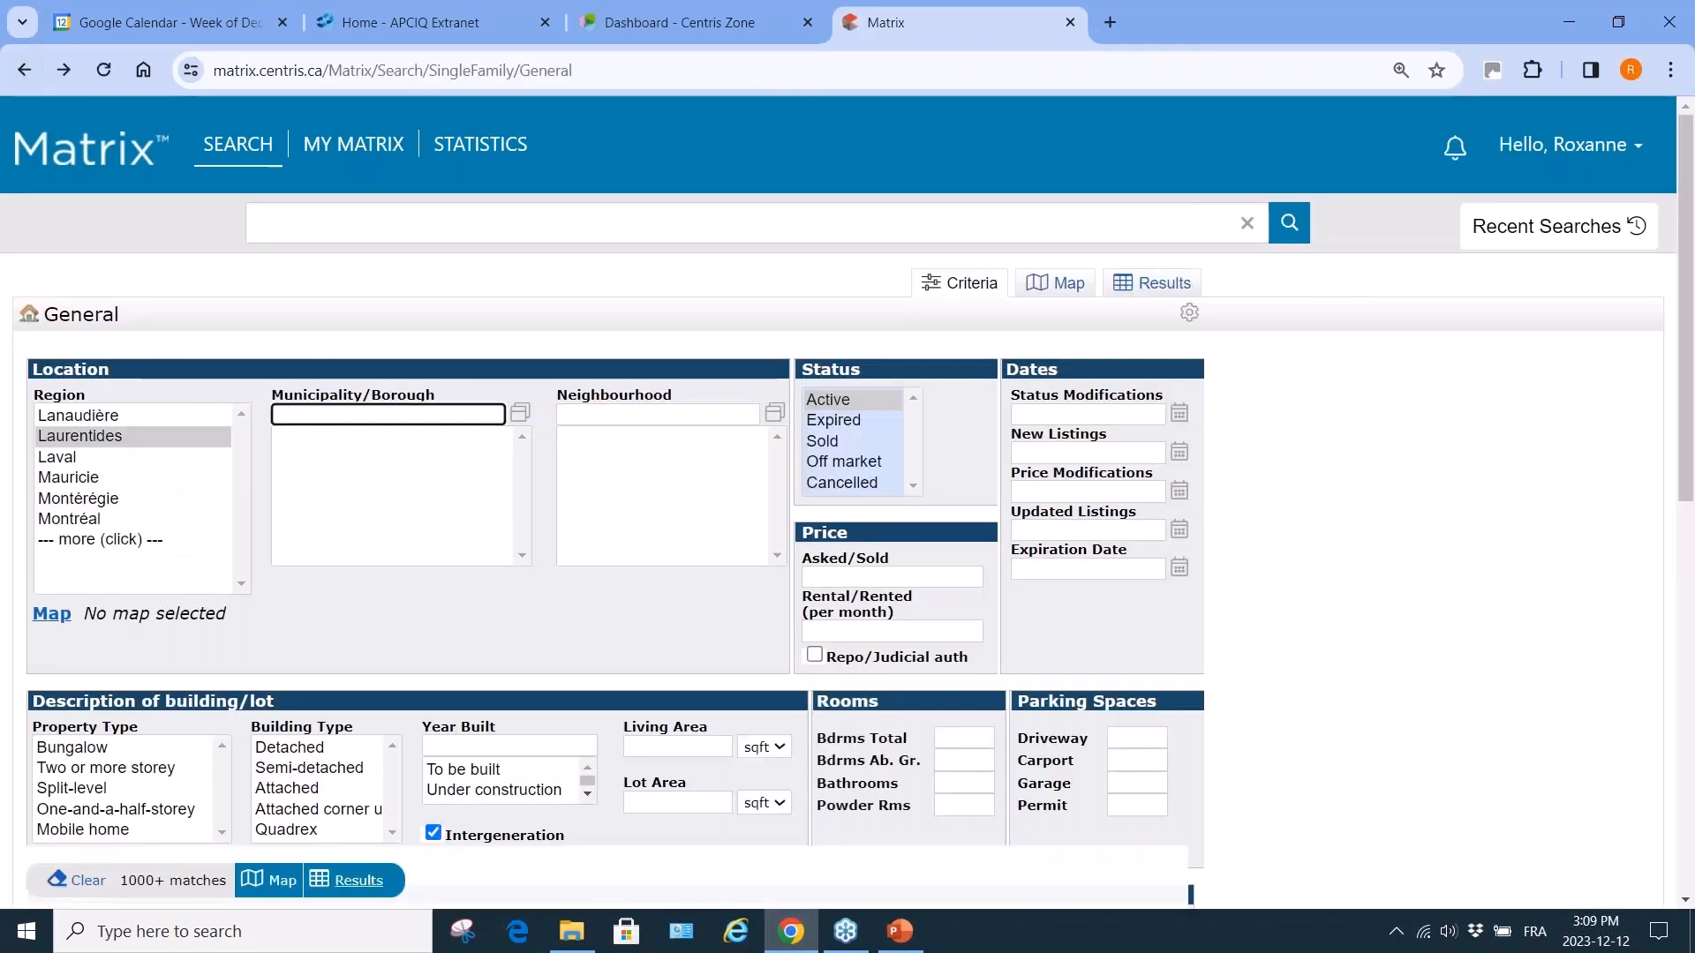
Show the results list of 185 active intergeneration single-family listings across Laurentides.
{"action": "left_click", "coordinate": [357, 881]}
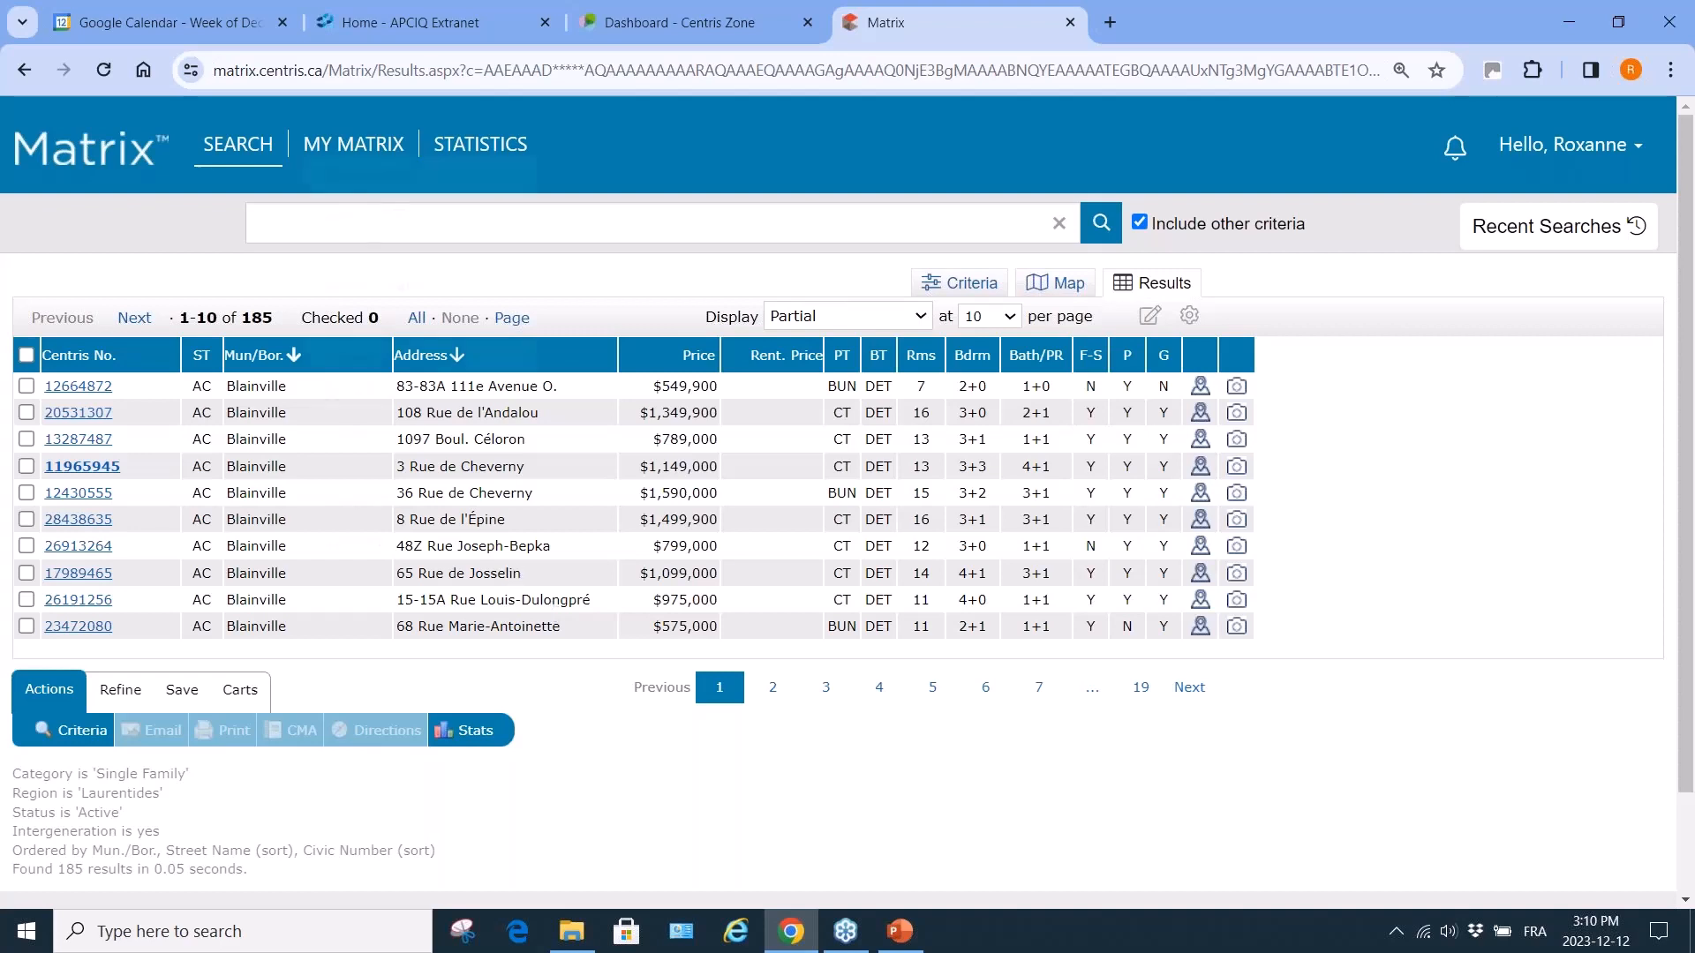
Run a general Revenue Property search for duplexes in Blainville, Laurentides, showing the 7 results.
{"action": "mouse_move", "coordinate": [240, 146]}
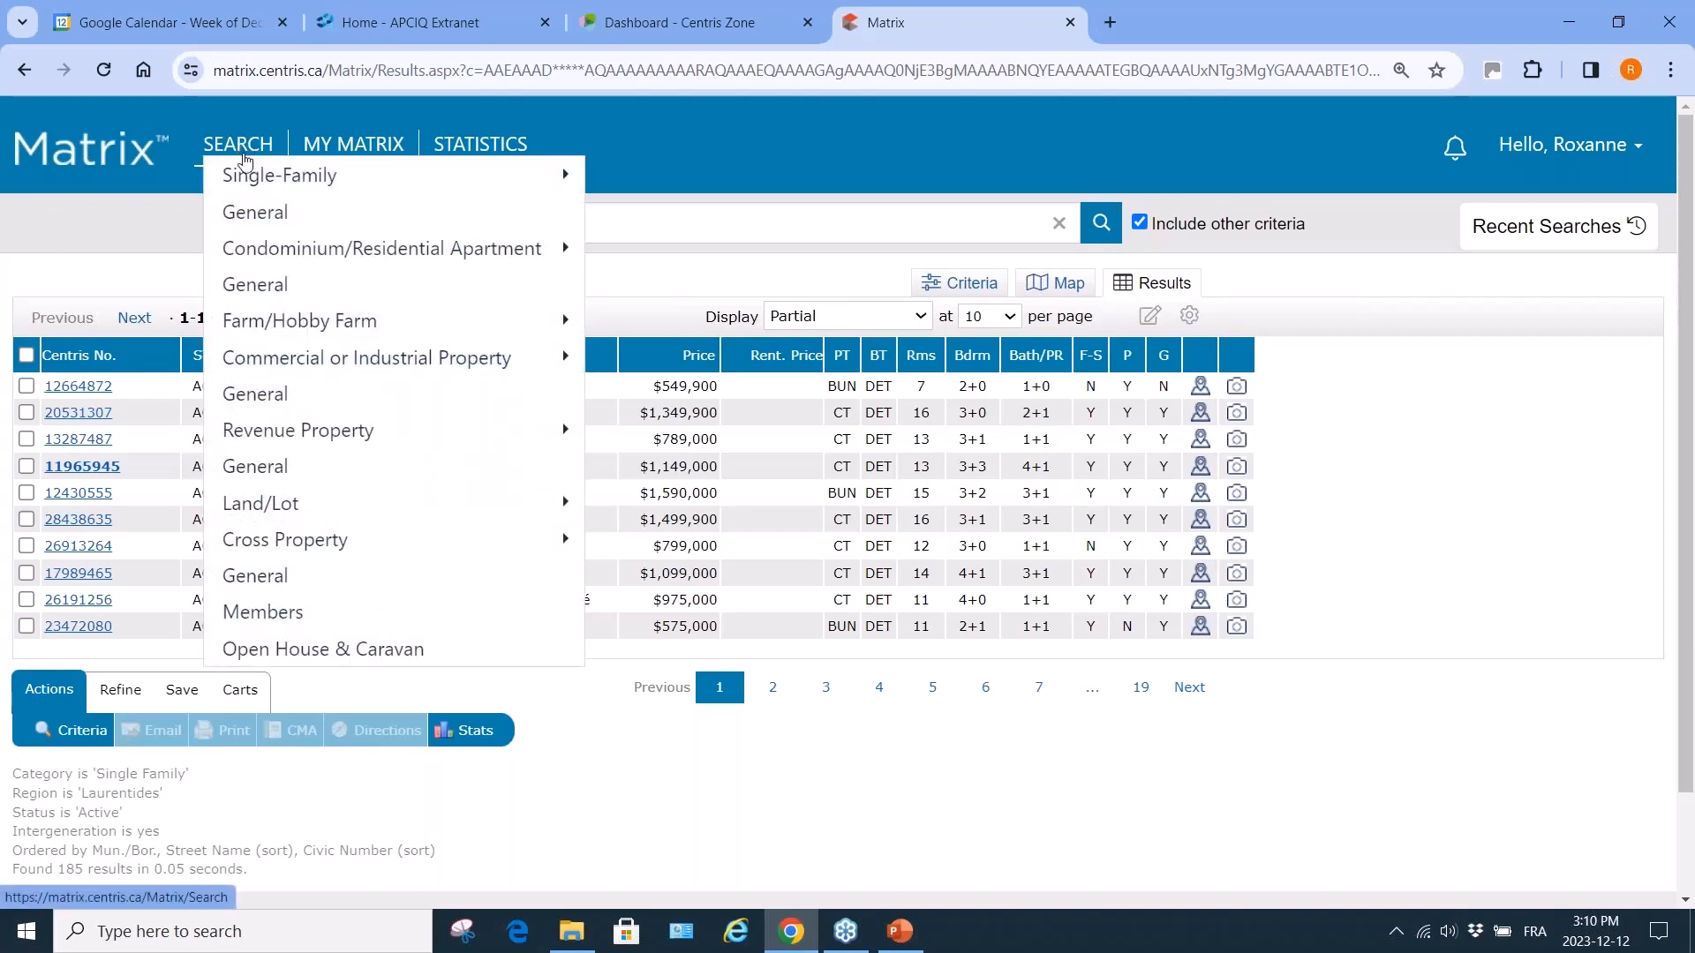
{"action": "mouse_move", "coordinate": [254, 178]}
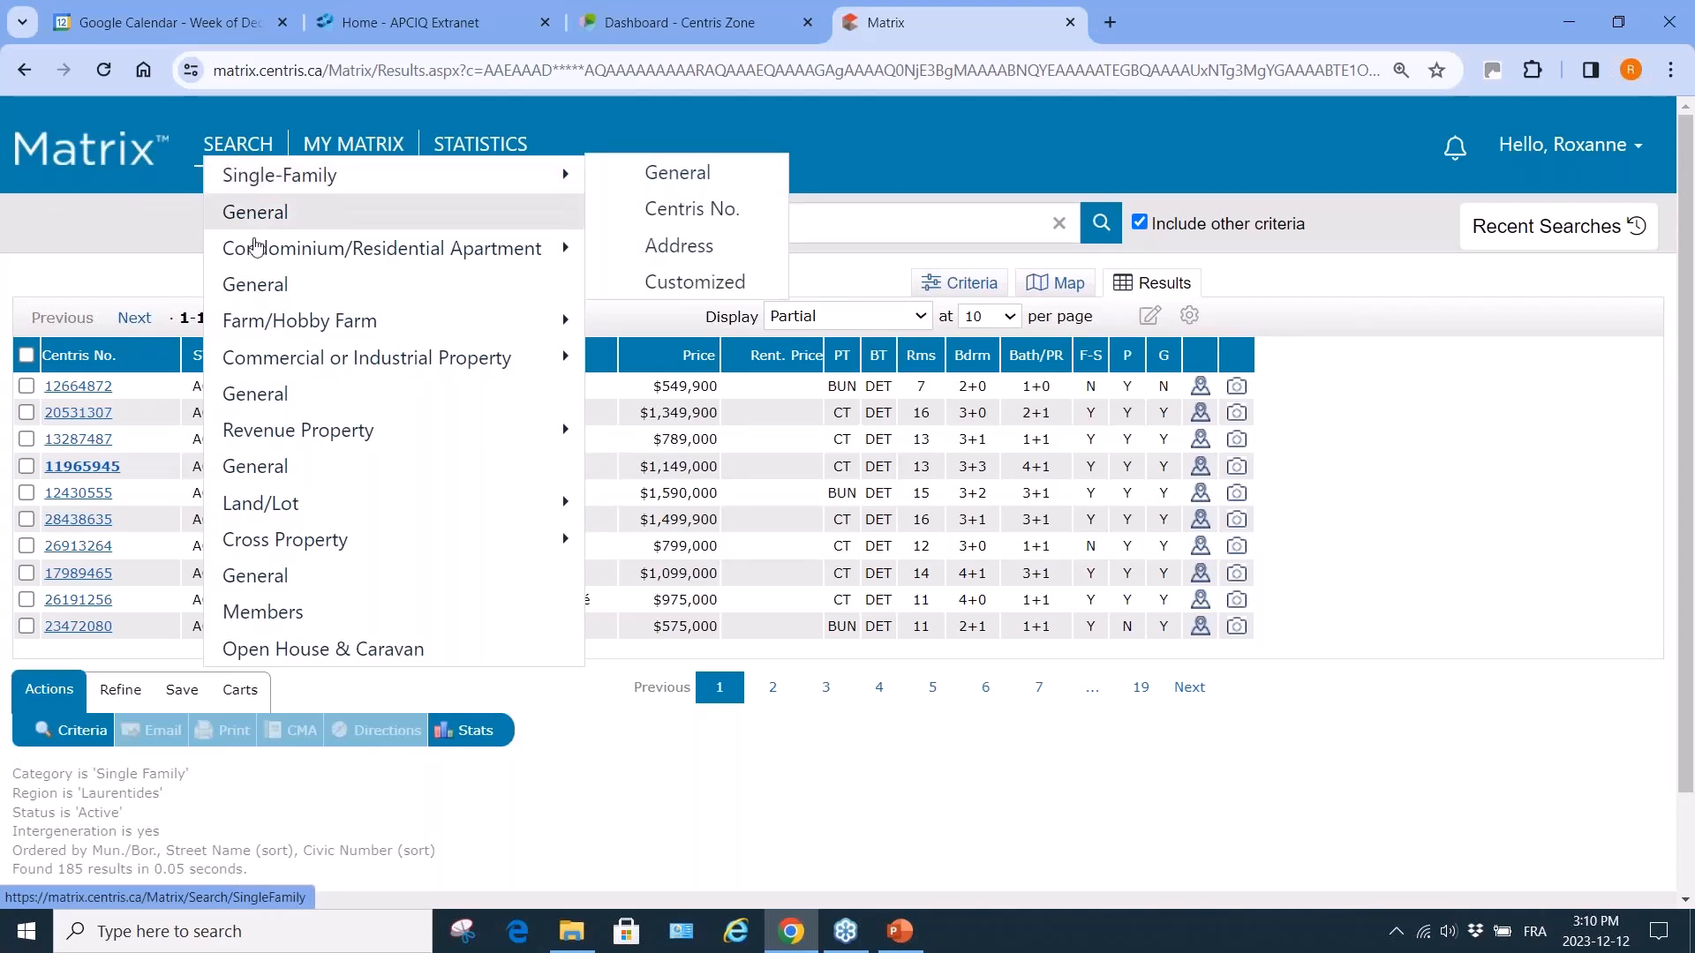
{"action": "mouse_move", "coordinate": [243, 435]}
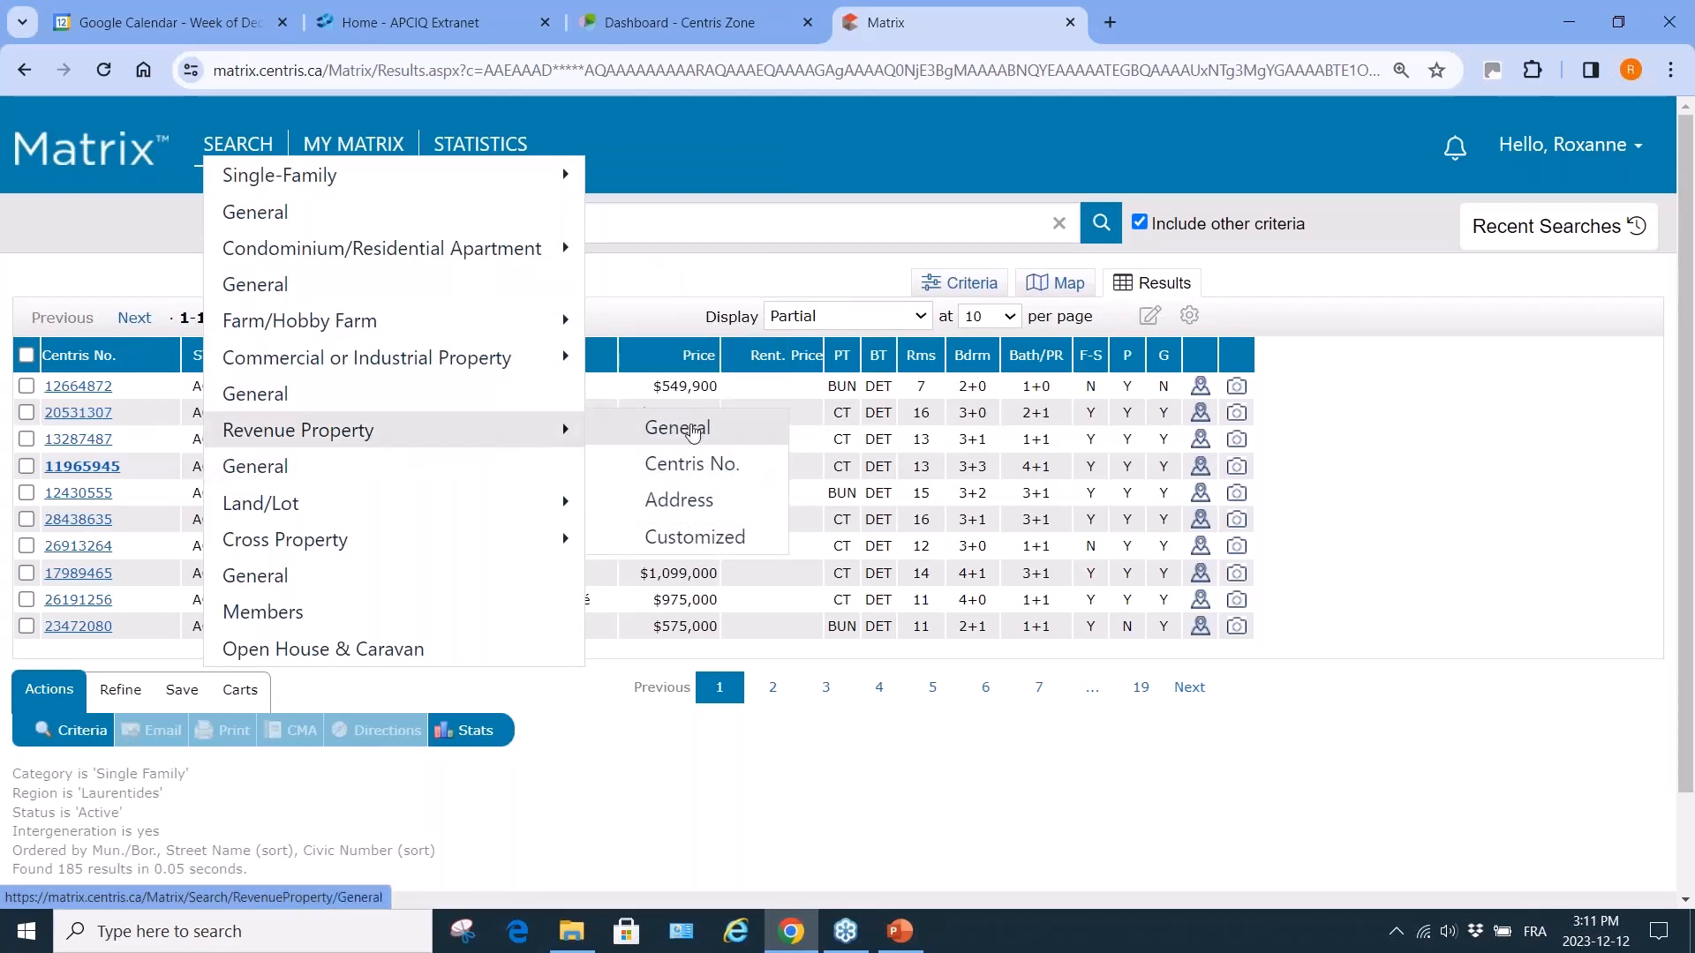
{"action": "left_click", "coordinate": [693, 430]}
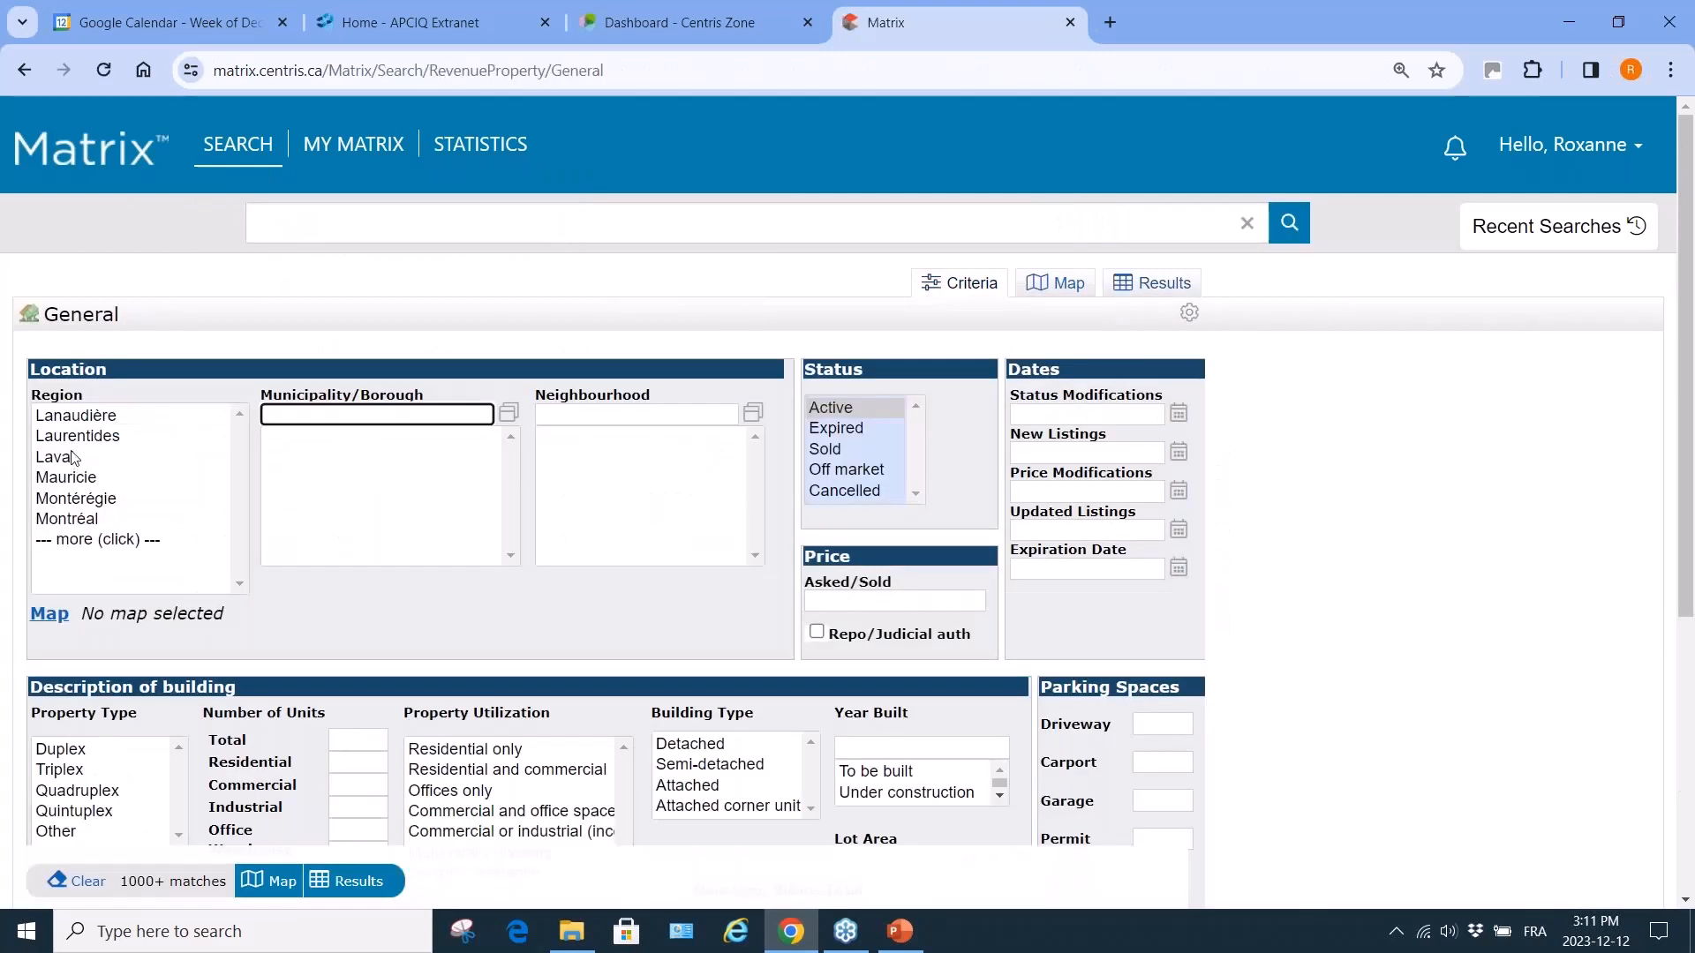
{"action": "left_click", "coordinate": [77, 435]}
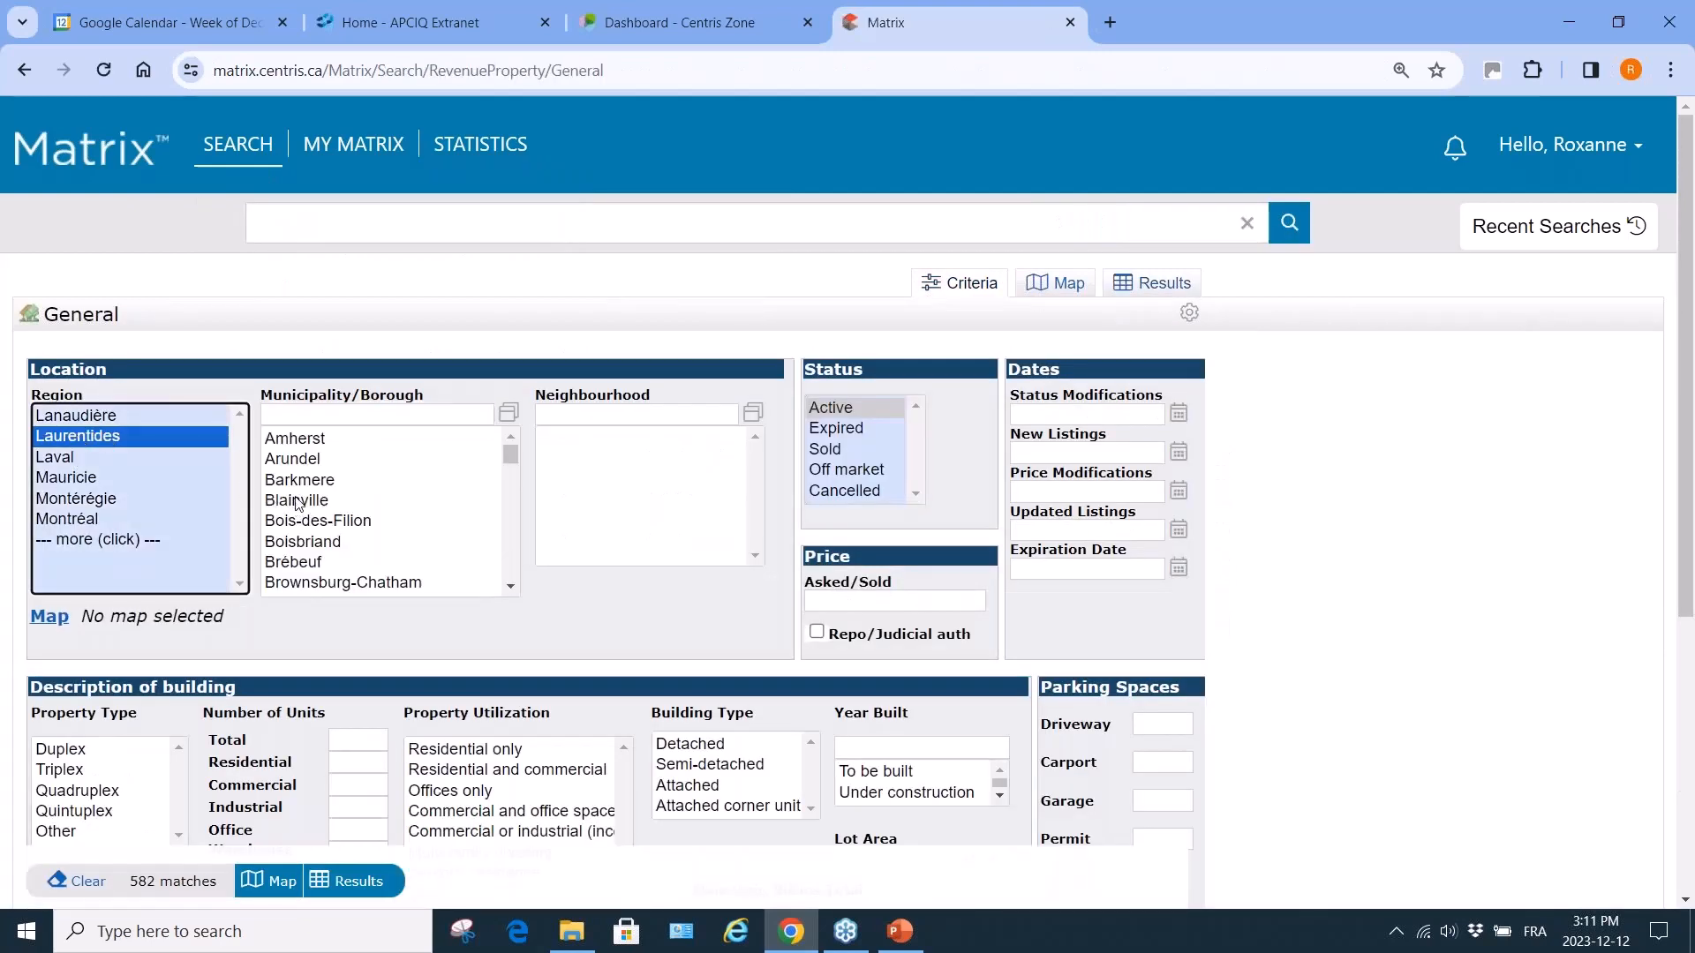
{"action": "left_click", "coordinate": [296, 500]}
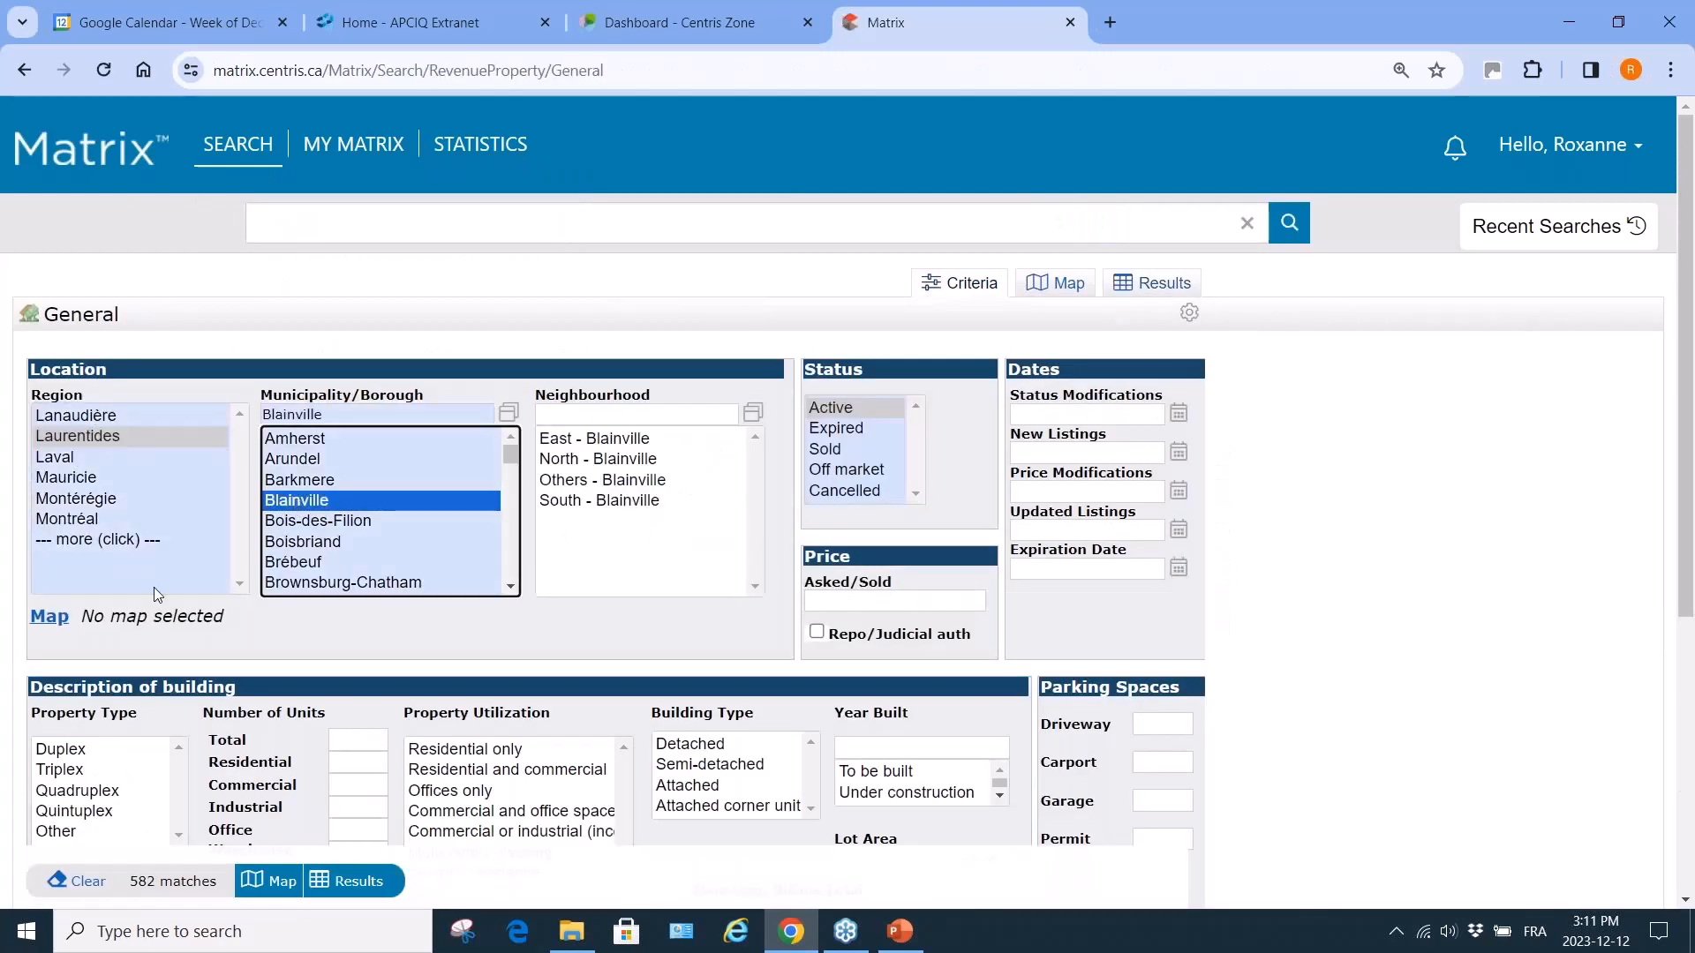
{"action": "left_click", "coordinate": [60, 749]}
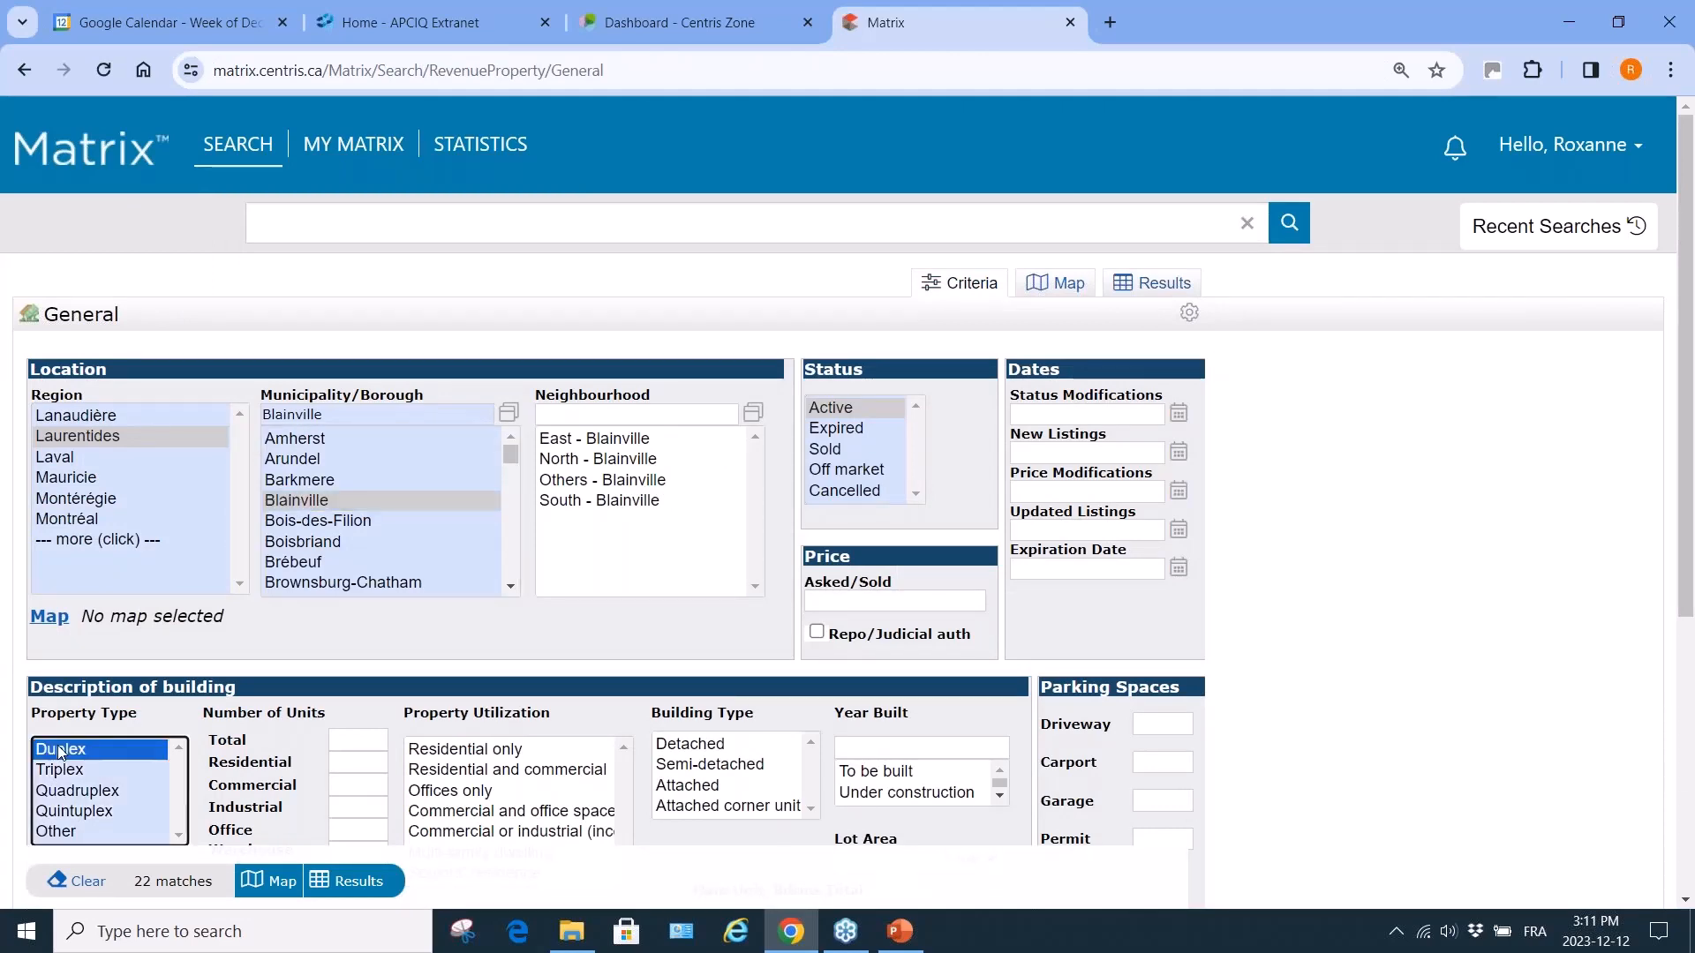
{"action": "left_click", "coordinate": [364, 885]}
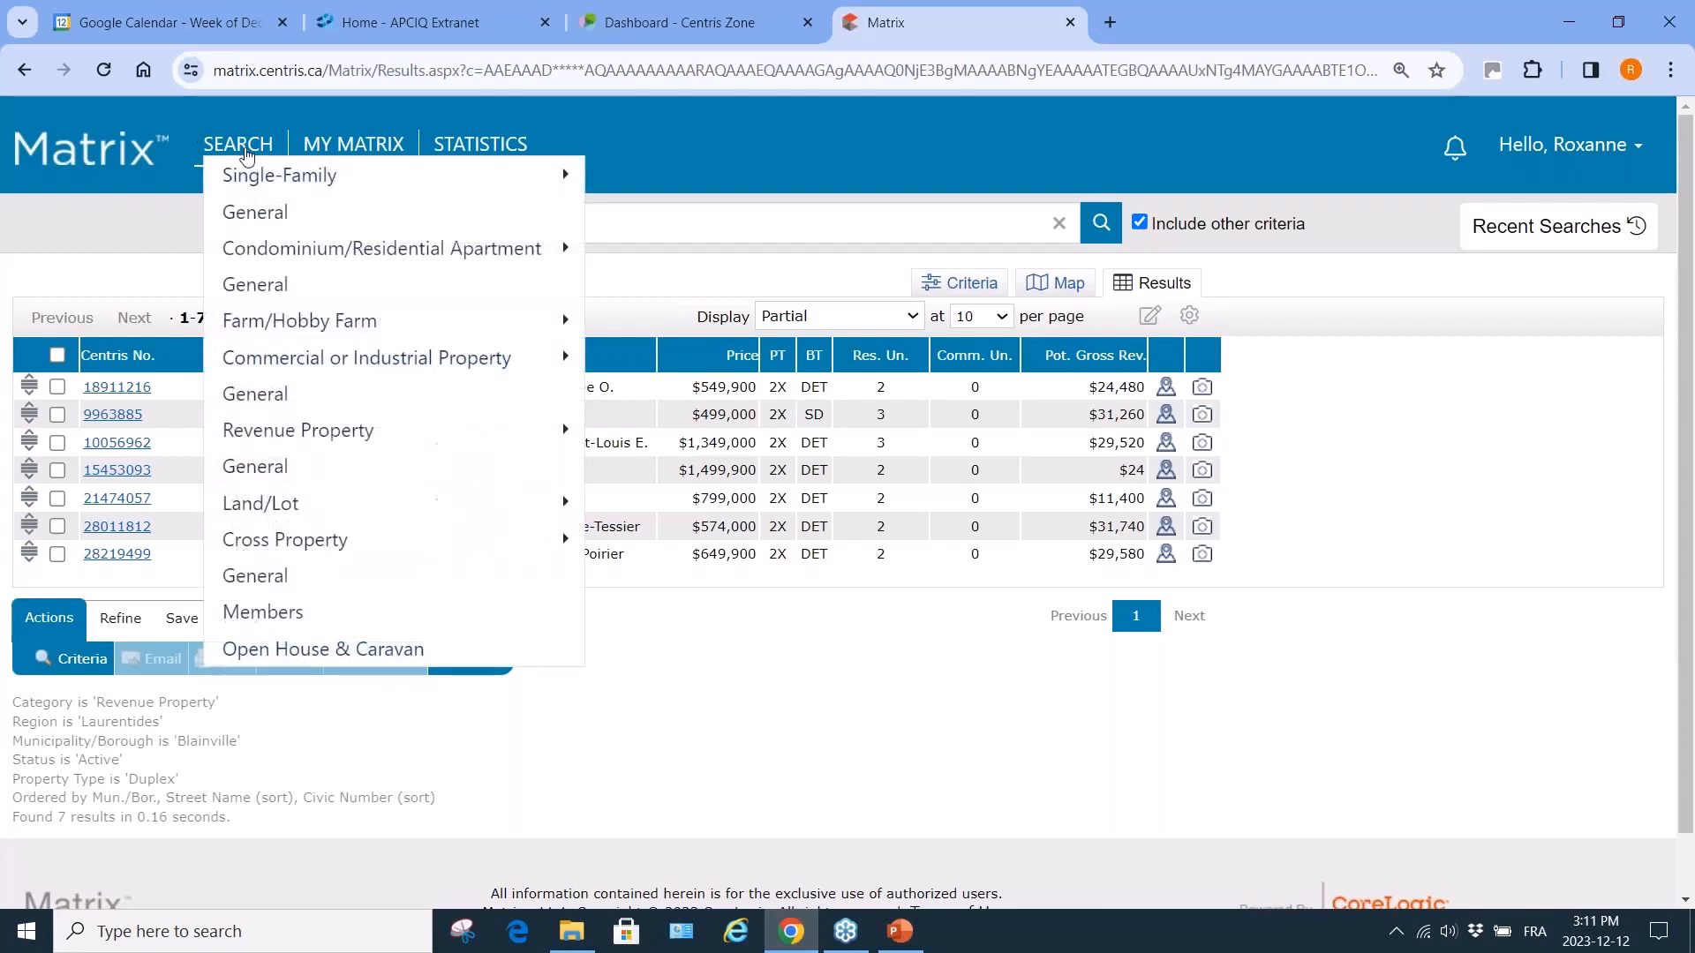
Review the 7 active Blainville duplex listings, priced from $499,900 to $1,499,900.
{"action": "mouse_move", "coordinate": [339, 150]}
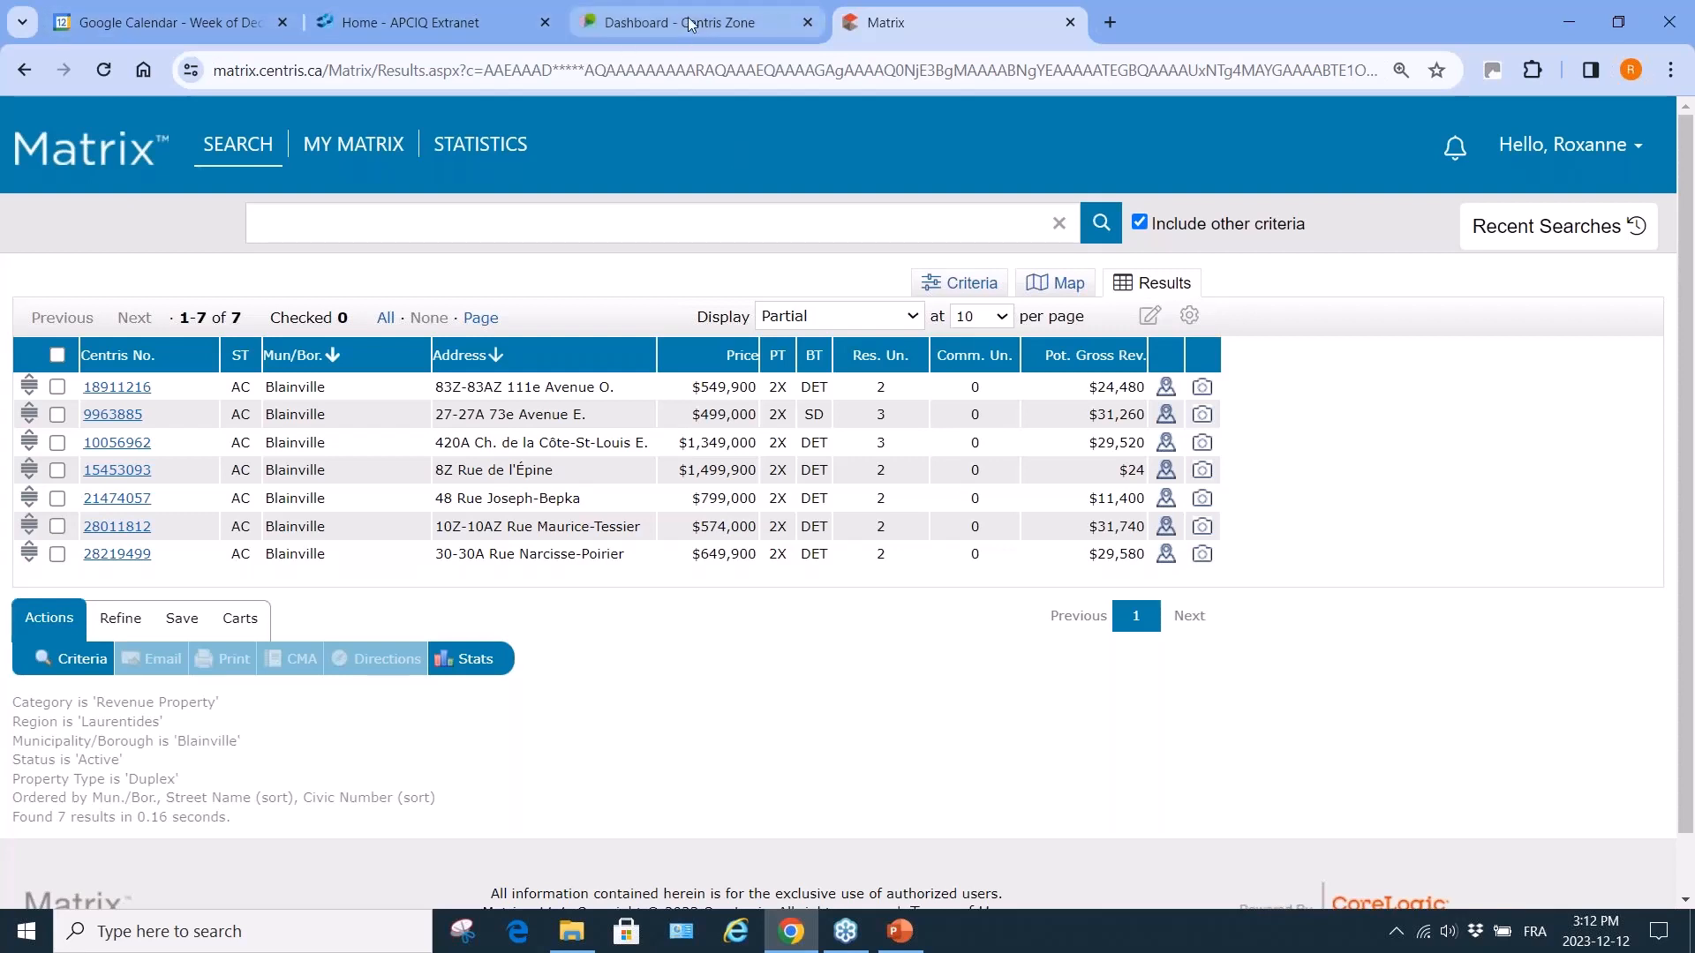
{"action": "mouse_move", "coordinate": [691, 24]}
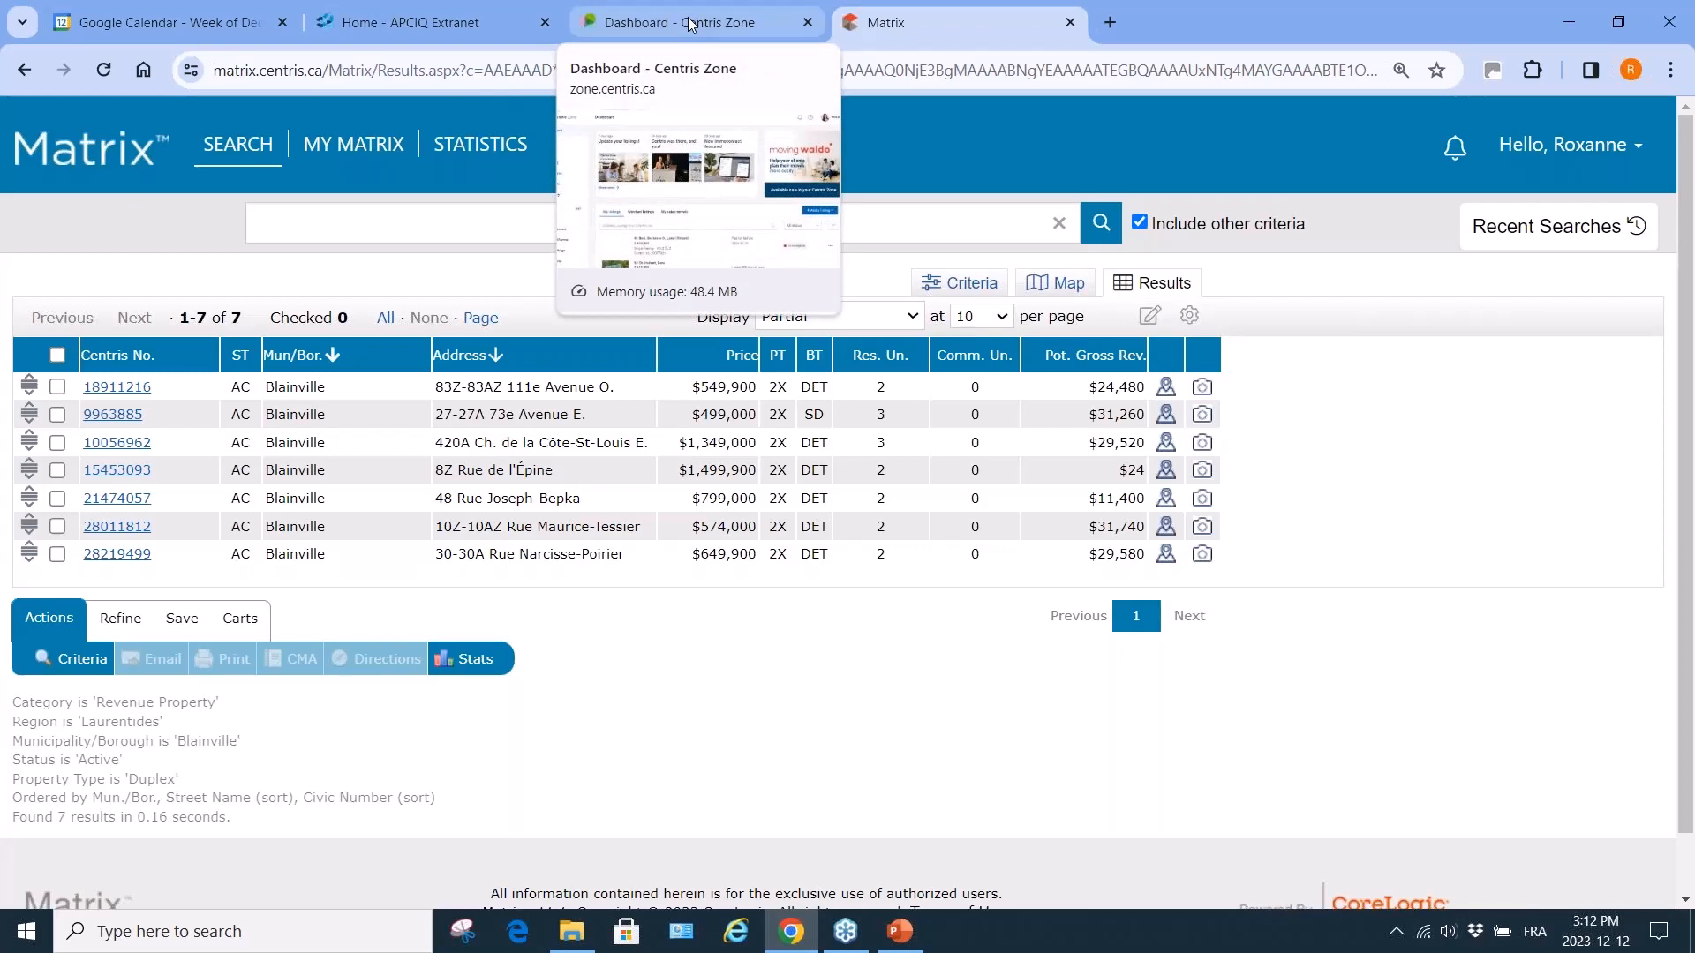
In Centris Zone, open the Matrix tool kit page from Tools.
{"action": "left_click", "coordinate": [691, 24]}
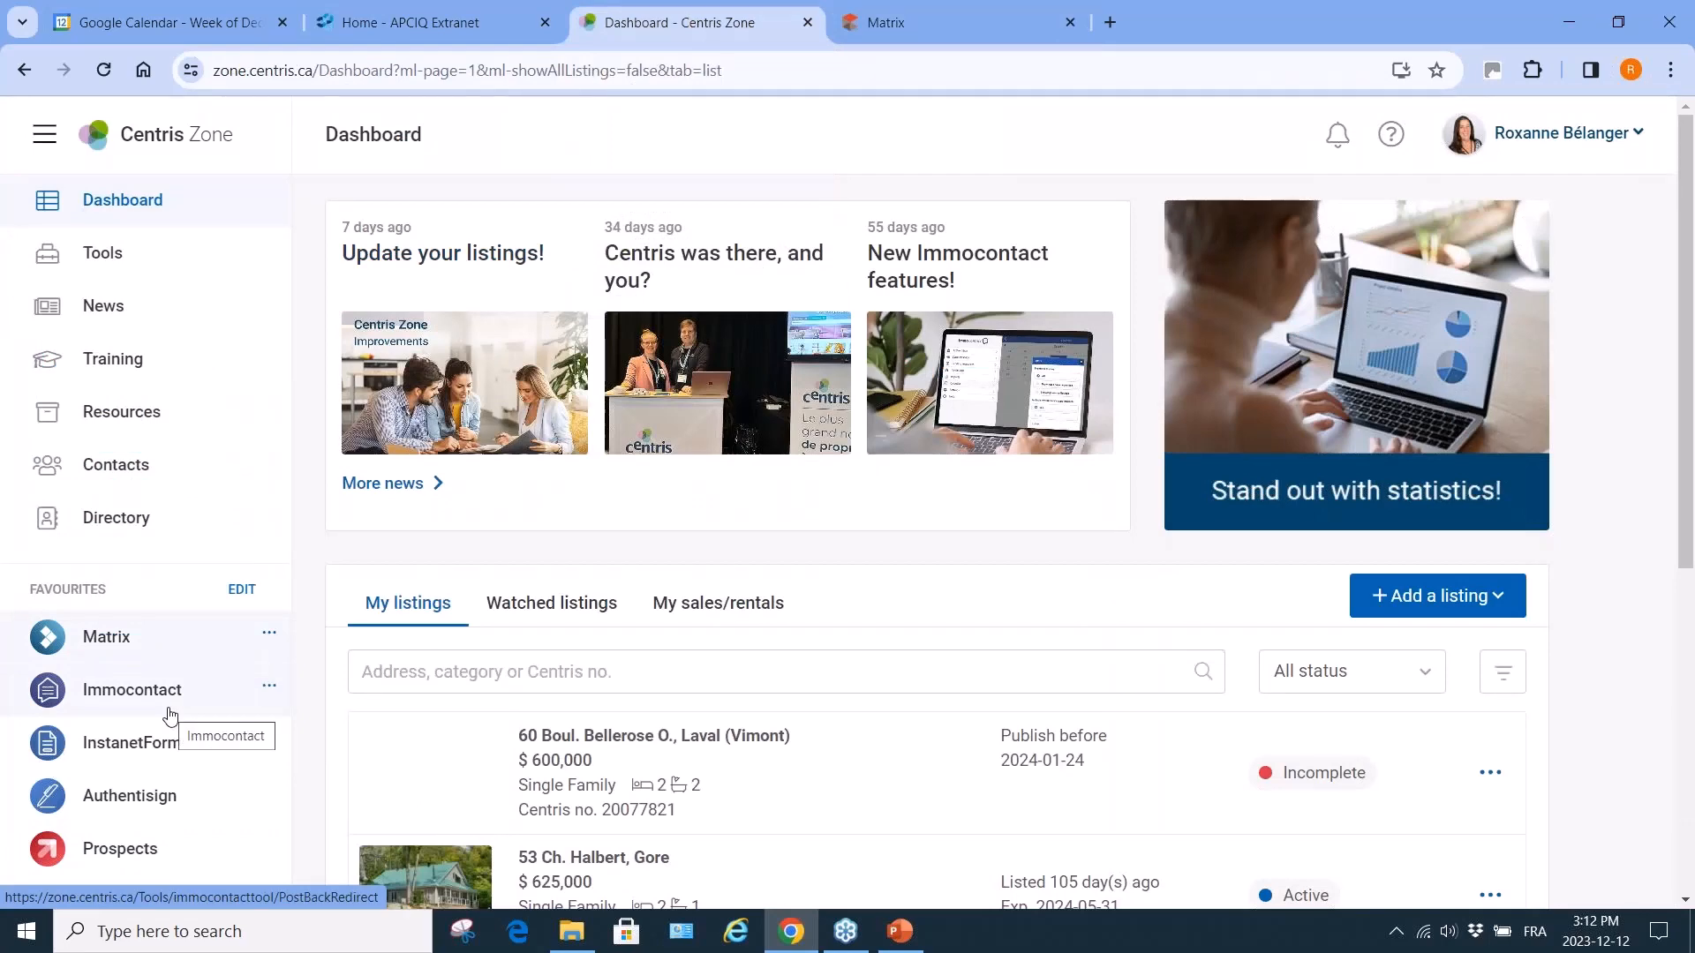
{"action": "left_click", "coordinate": [106, 253]}
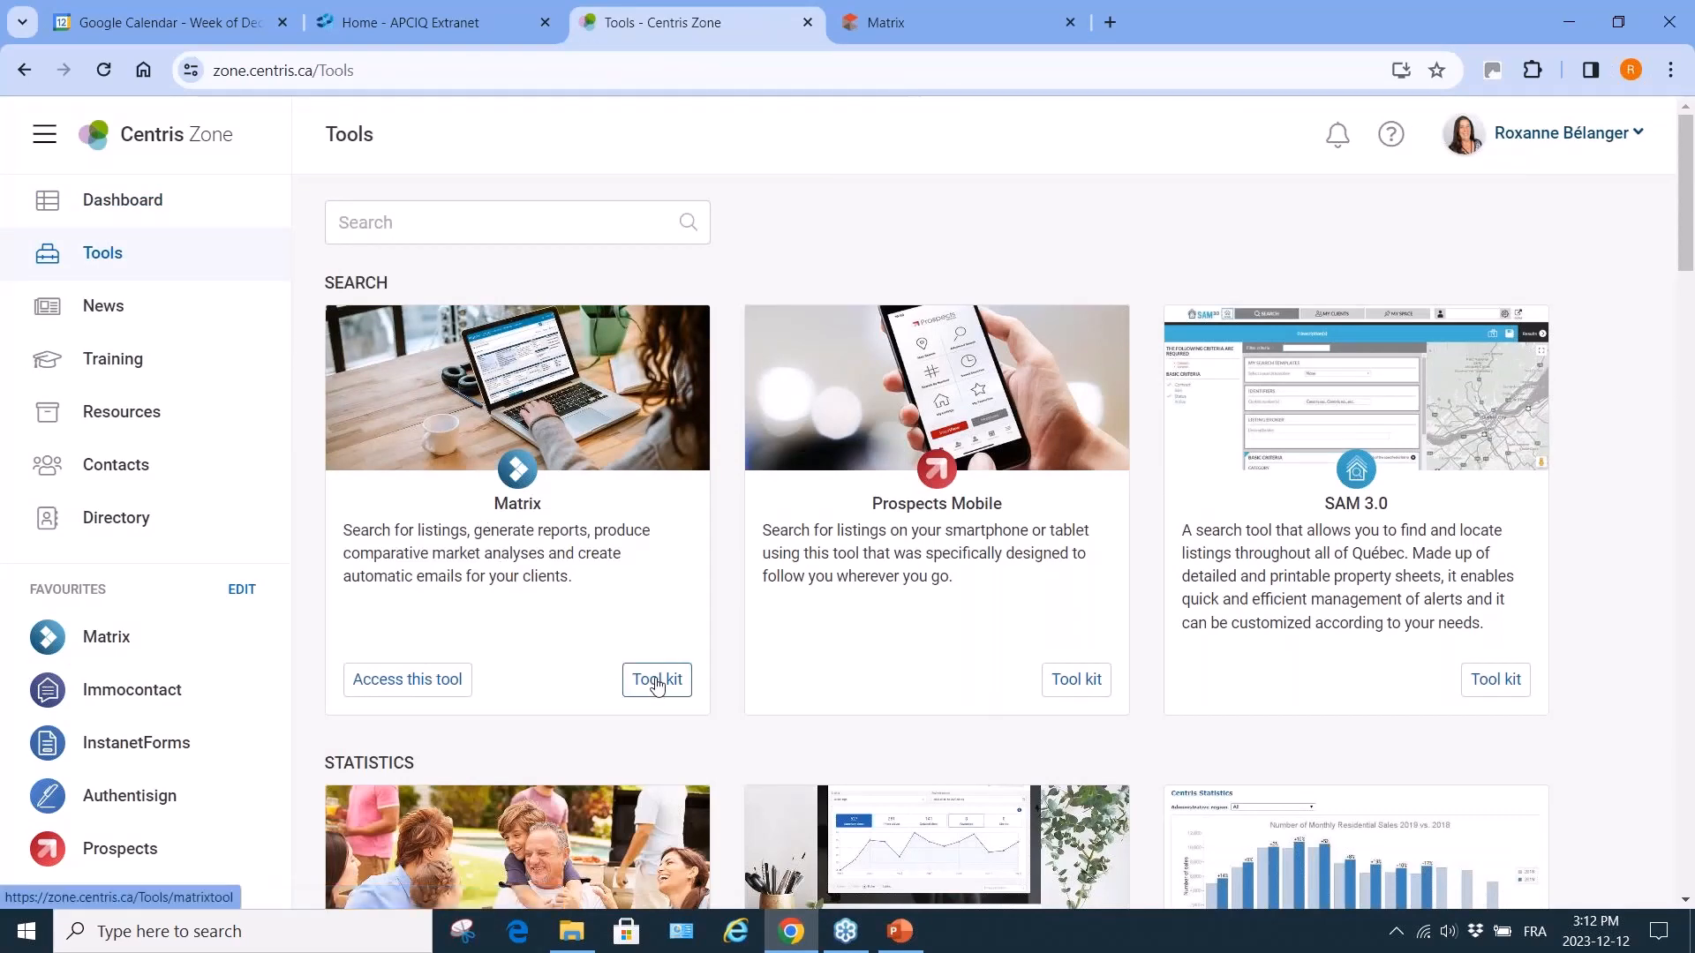
{"action": "left_click", "coordinate": [656, 682]}
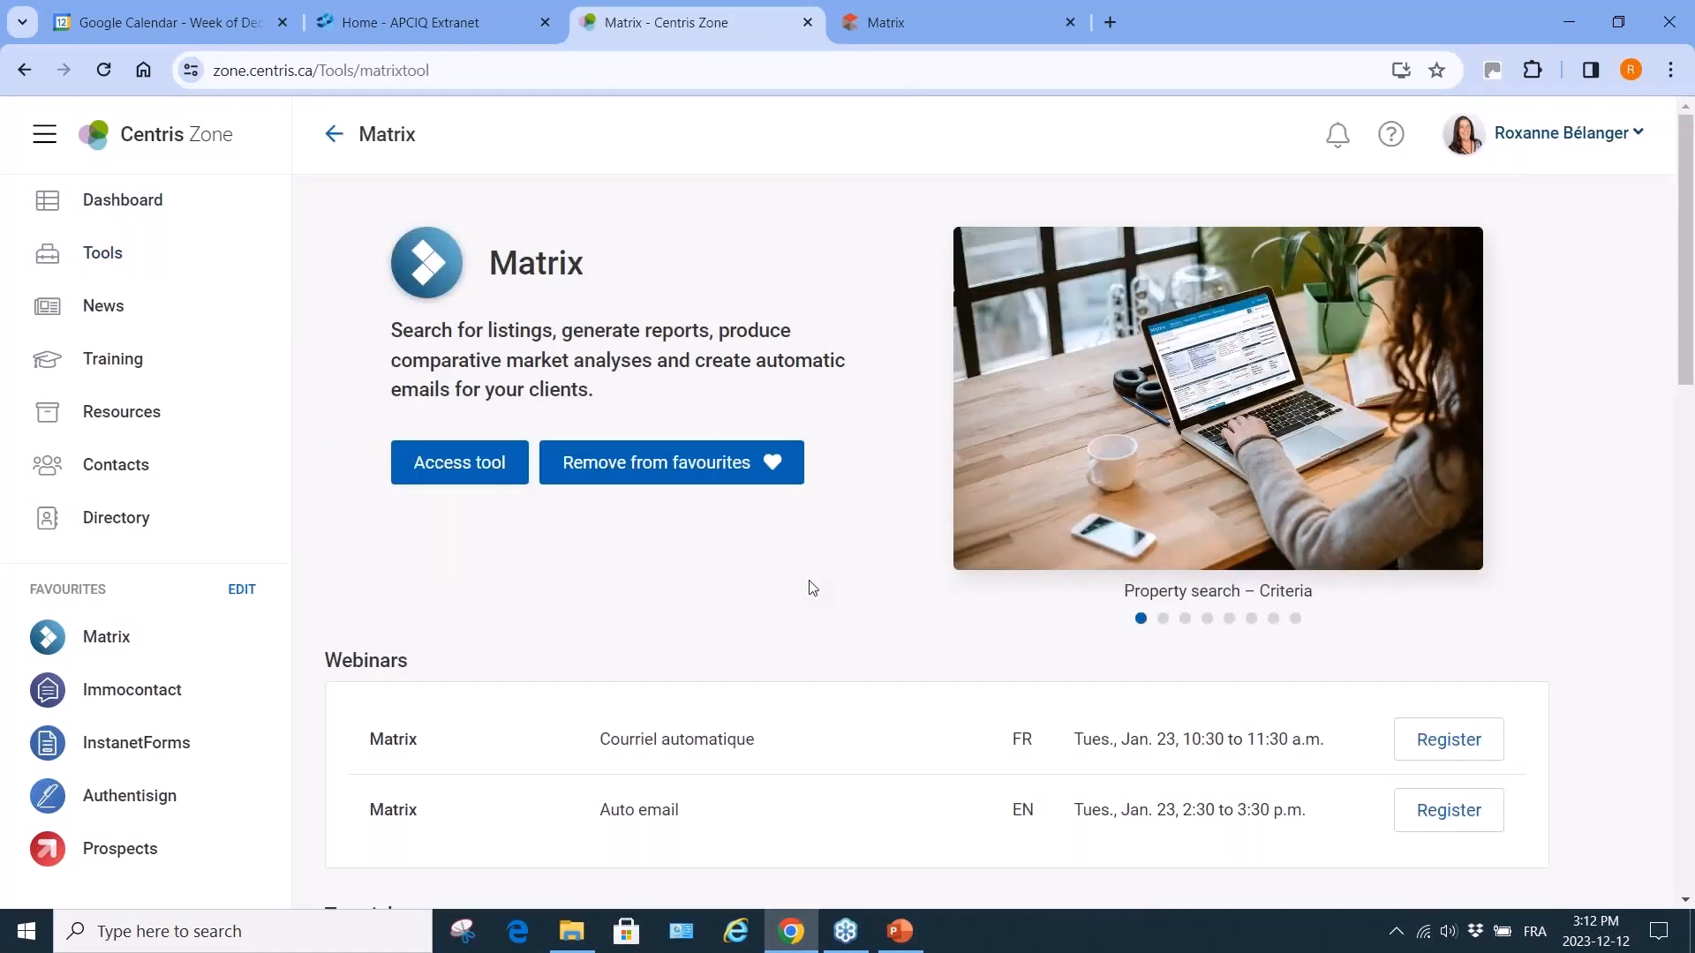
Scroll through the upcoming Auto email webinars and the Matrix tutorial videos.
{"action": "scroll", "coordinate": [811, 587], "scroll_direction": "down", "scroll_amount": 4}
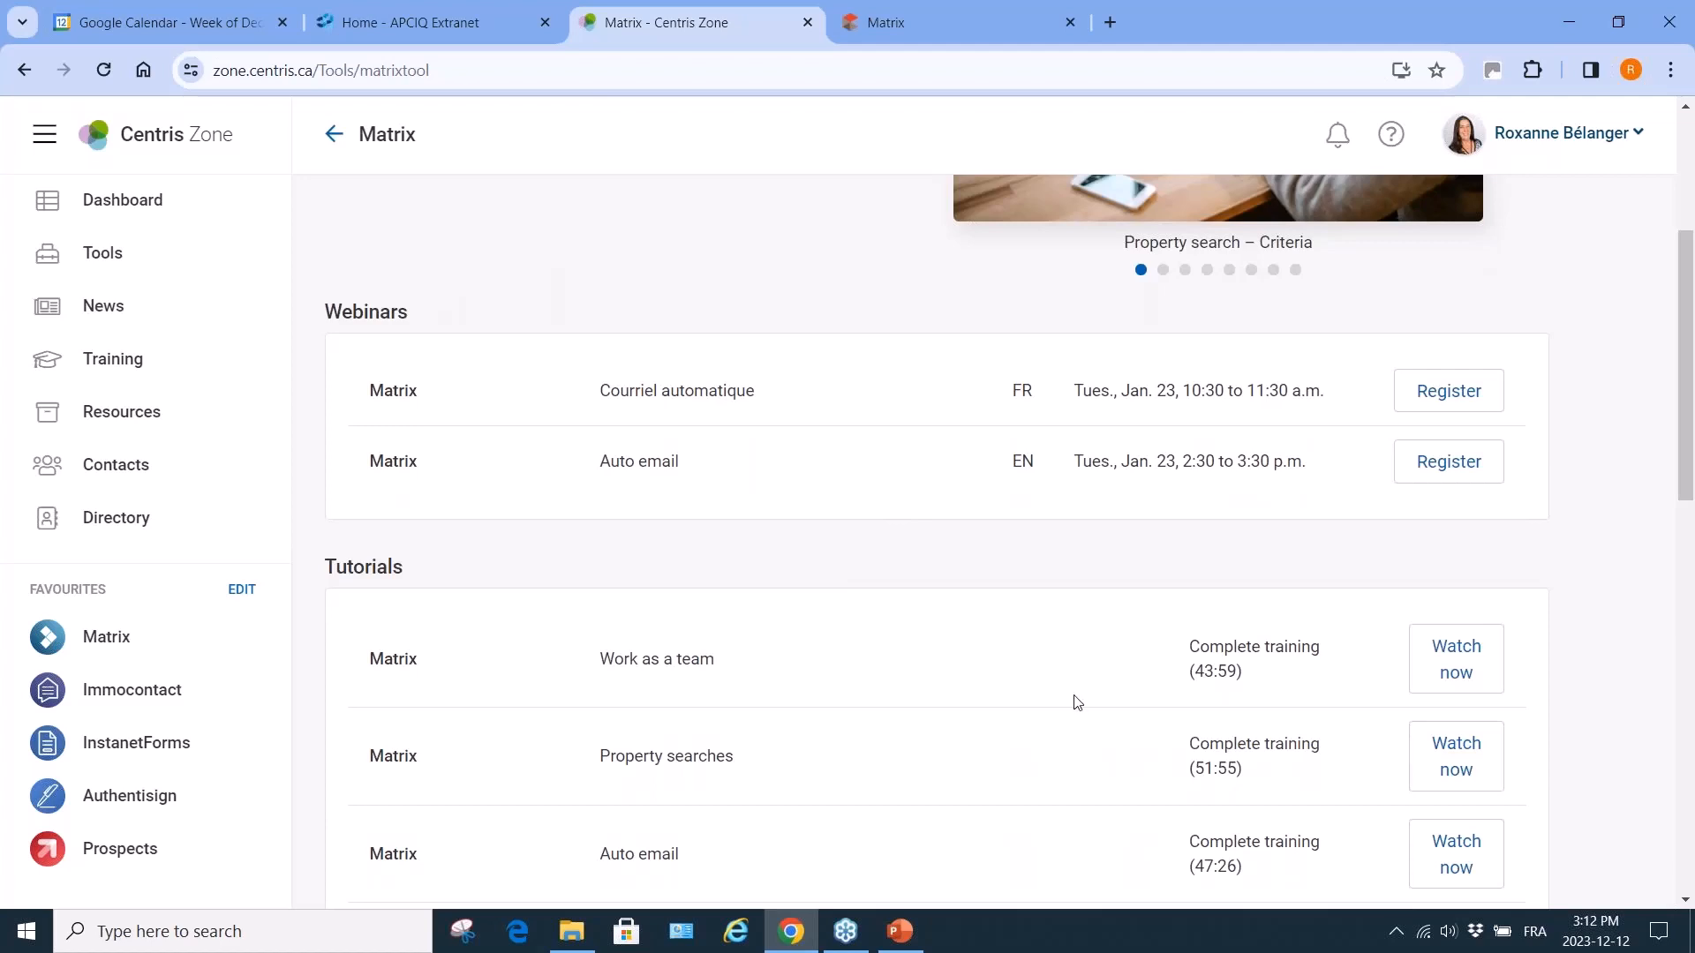
{"action": "scroll", "coordinate": [1071, 701], "scroll_direction": "down", "scroll_amount": 3}
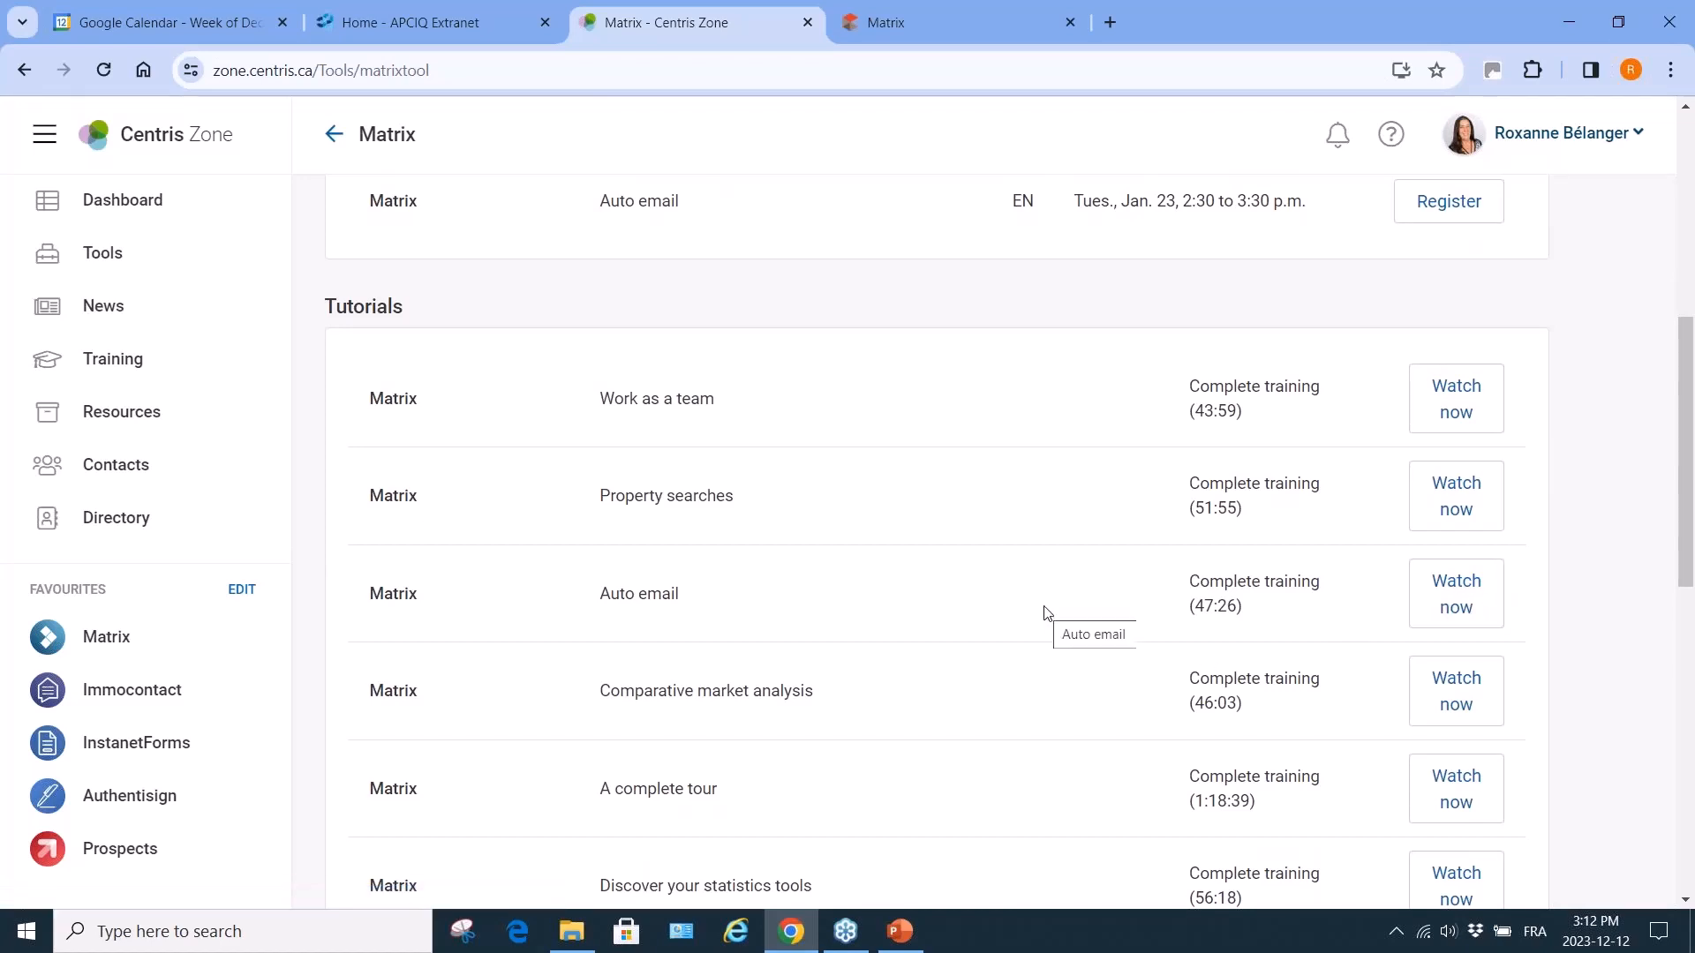
{"action": "scroll", "coordinate": [1044, 612], "scroll_direction": "down", "scroll_amount": 5}
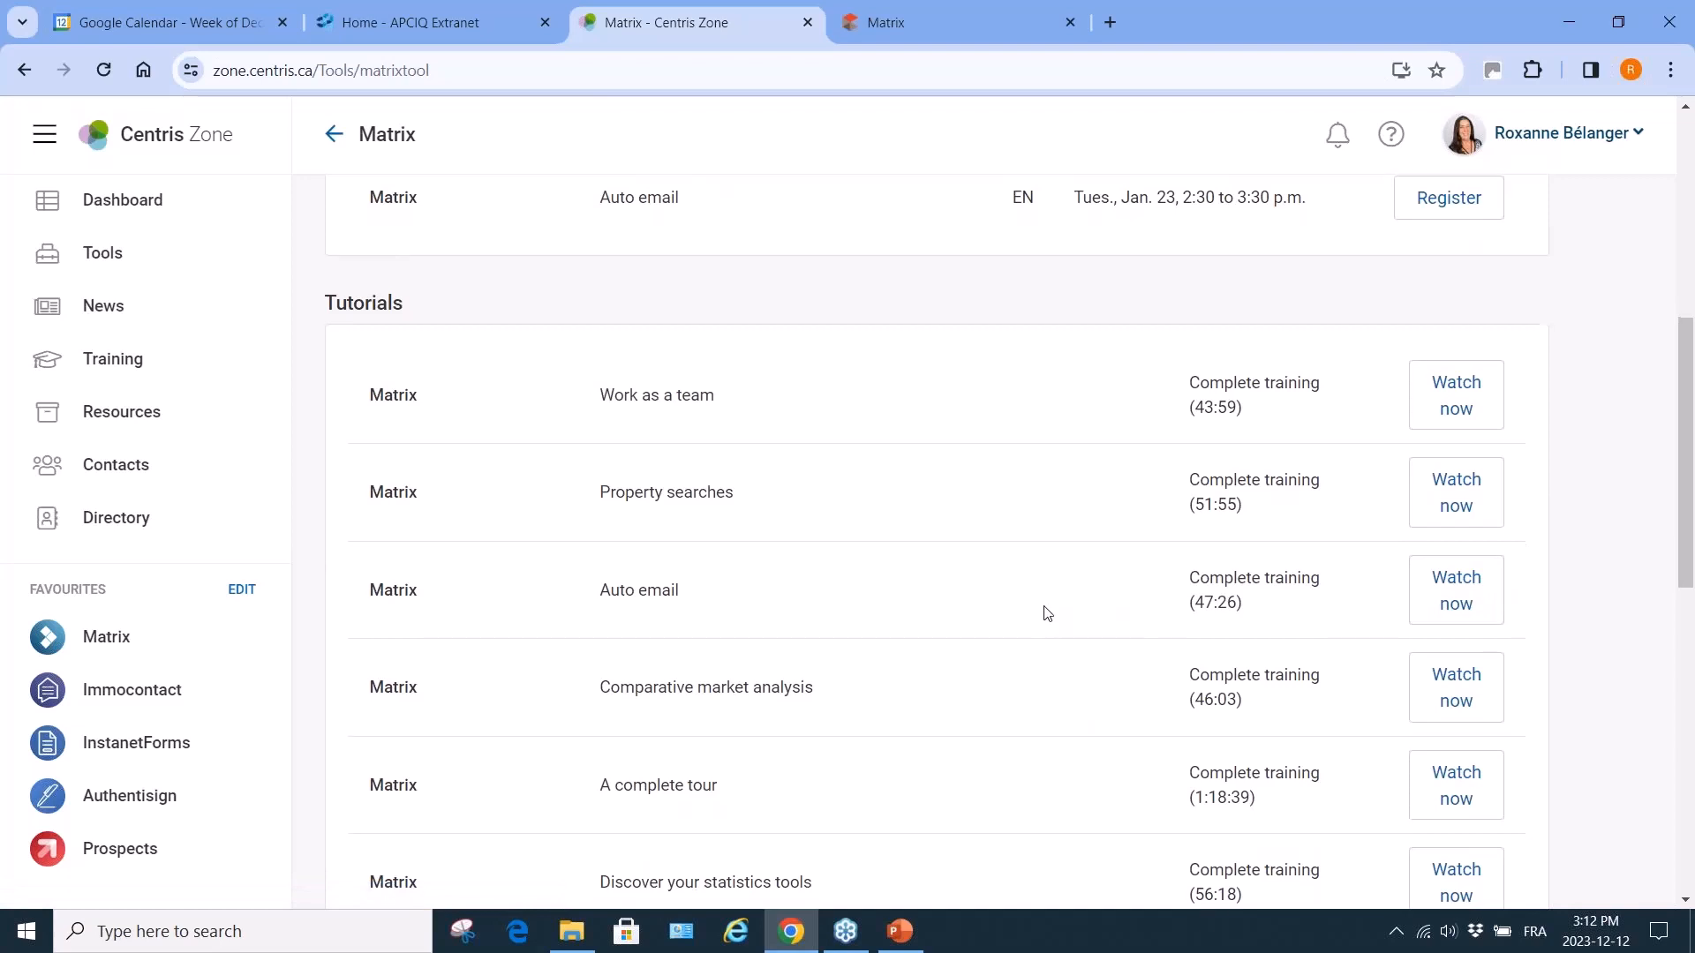
{"action": "scroll", "coordinate": [1044, 610], "scroll_direction": "down", "scroll_amount": 4}
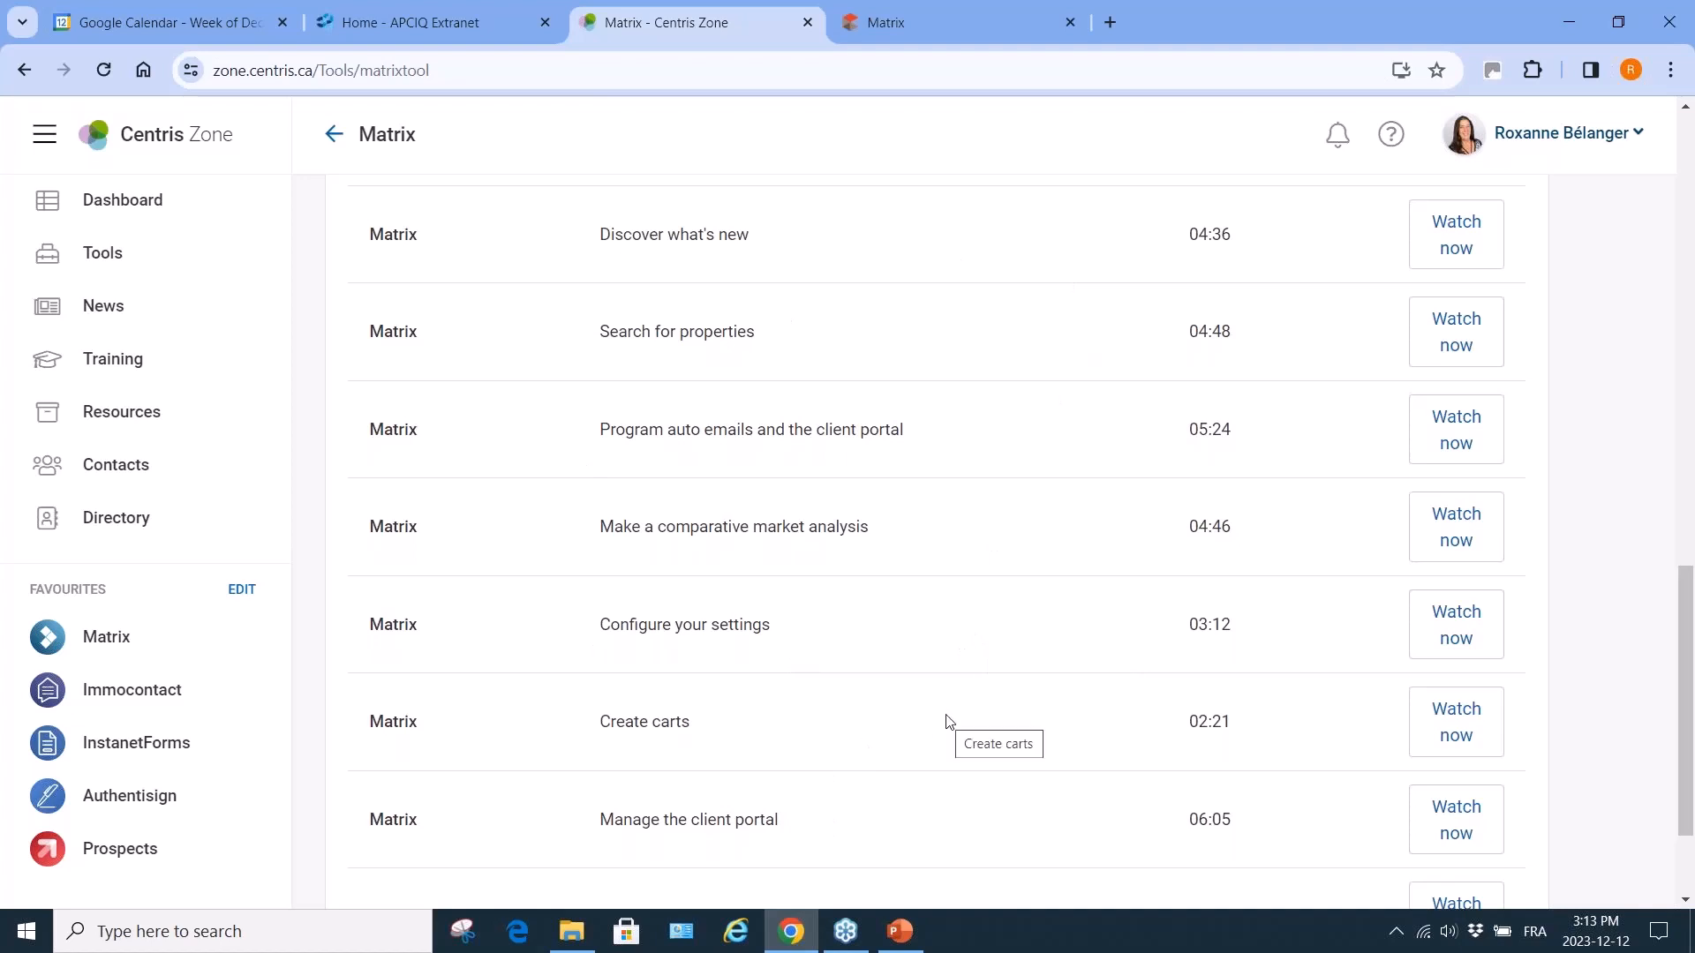
{"action": "scroll", "coordinate": [947, 721], "scroll_direction": "down", "scroll_amount": 2}
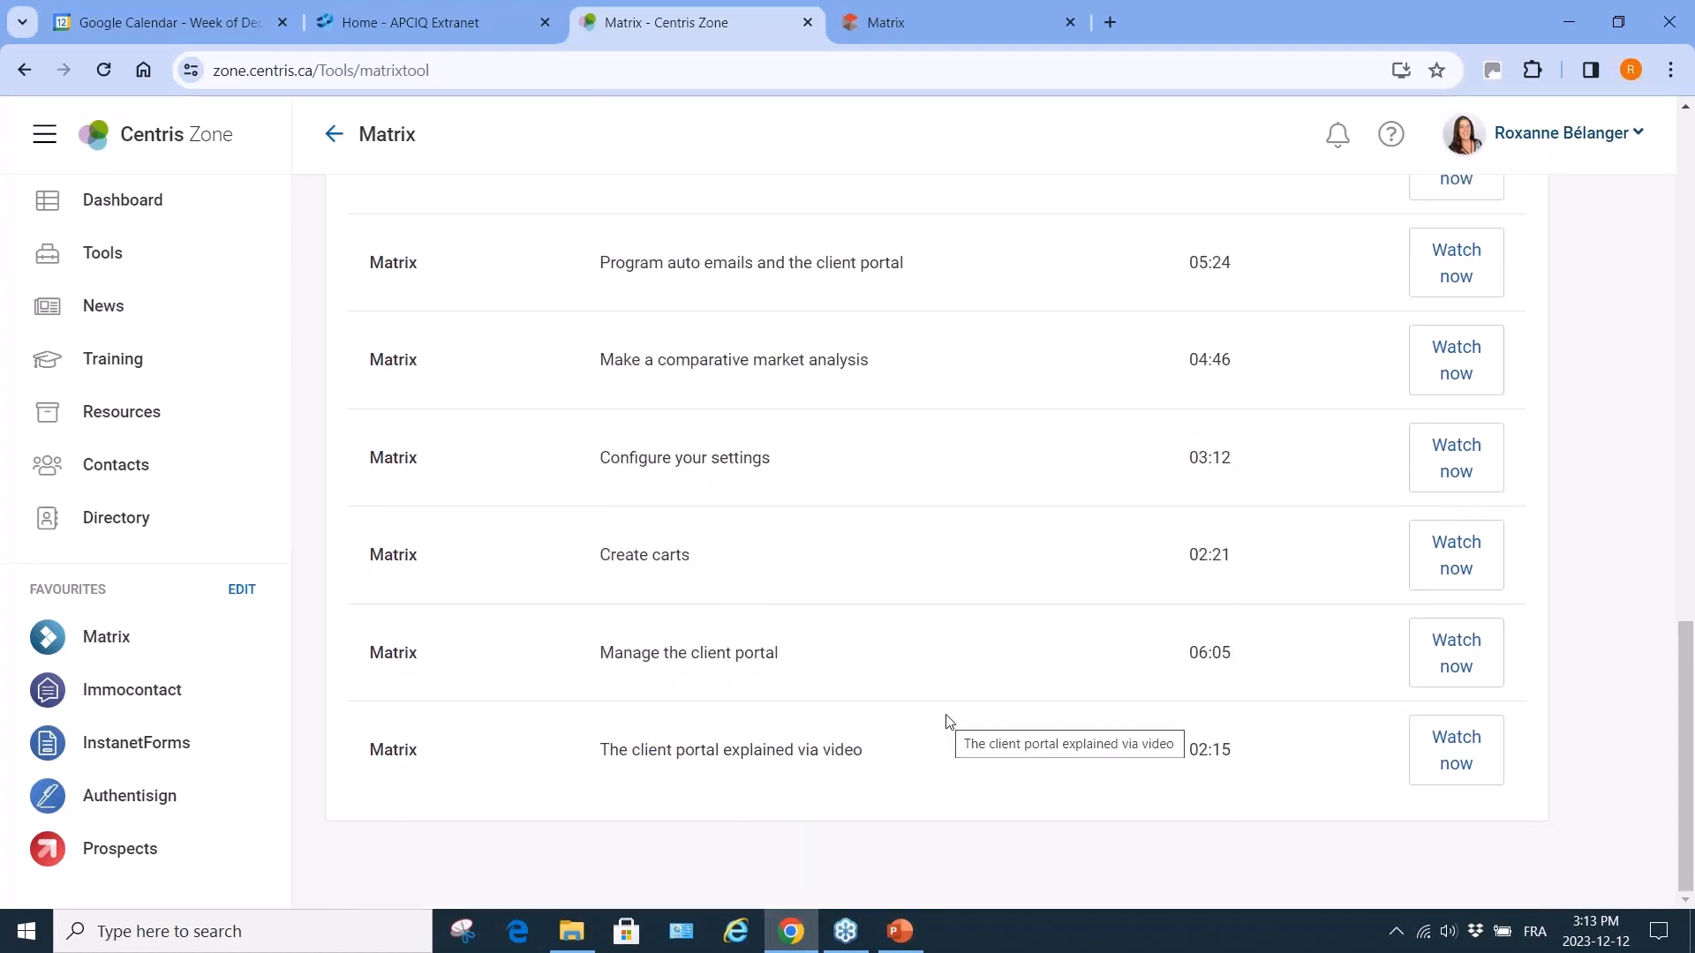
{"action": "scroll", "coordinate": [947, 721], "scroll_direction": "up", "scroll_amount": 3}
{"action": "scroll", "coordinate": [947, 722], "scroll_direction": "up", "scroll_amount": 12}
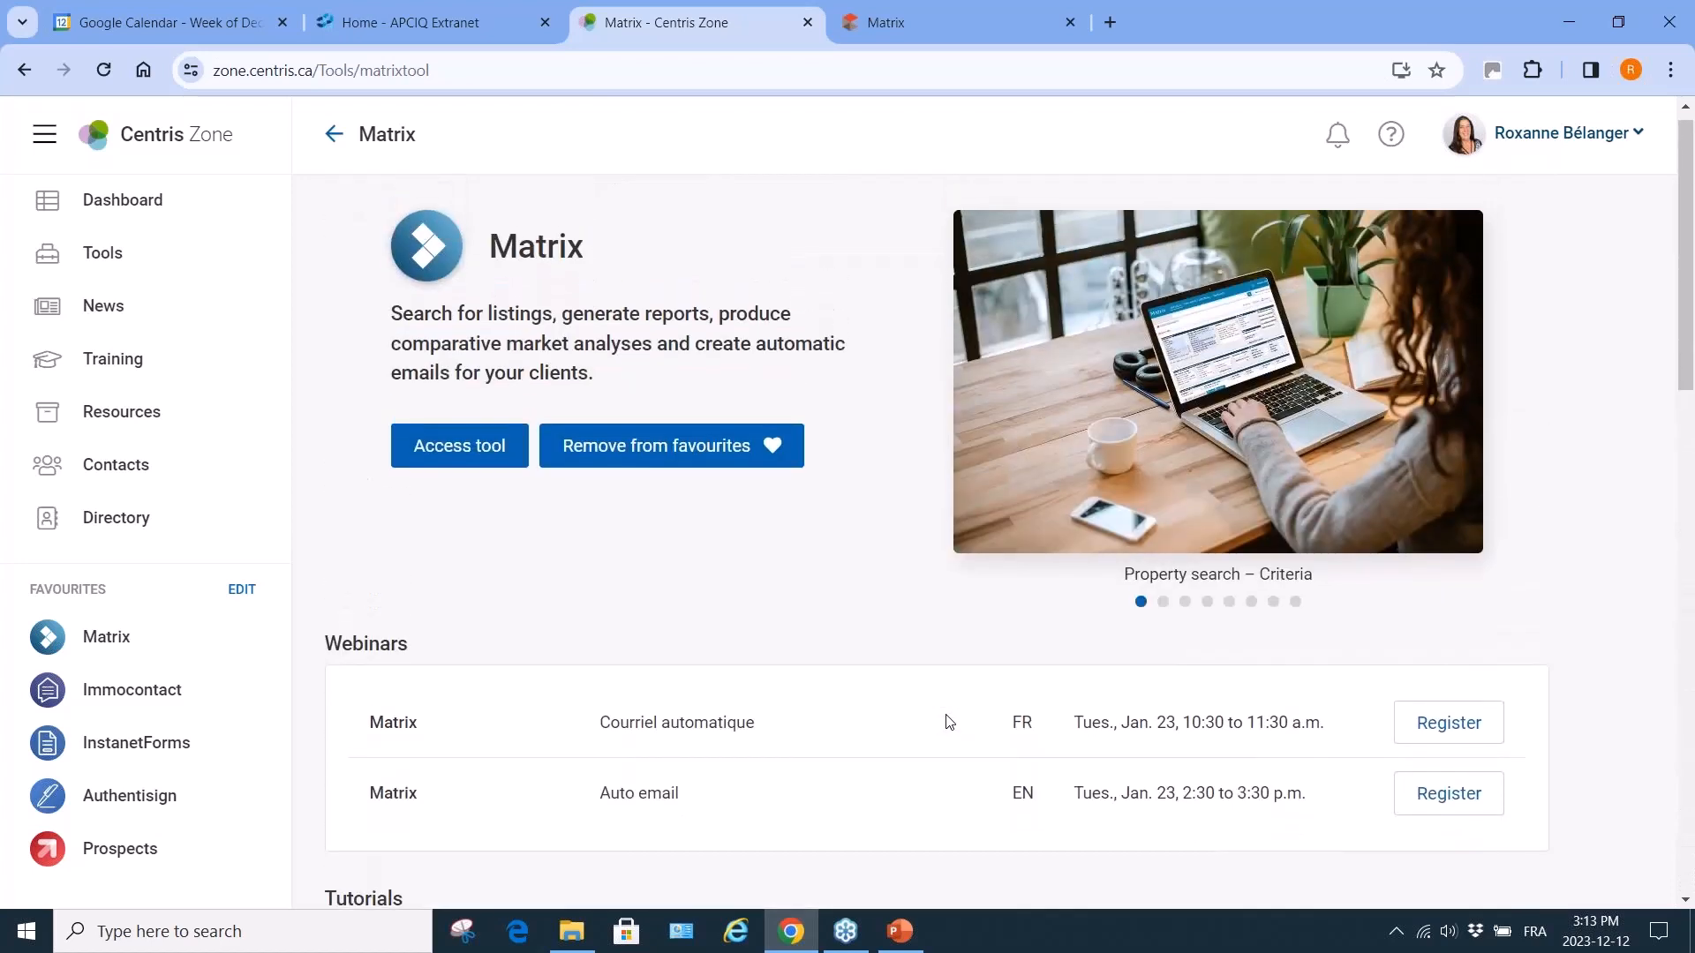
{"action": "scroll", "coordinate": [945, 718], "scroll_direction": "up", "scroll_amount": 1}
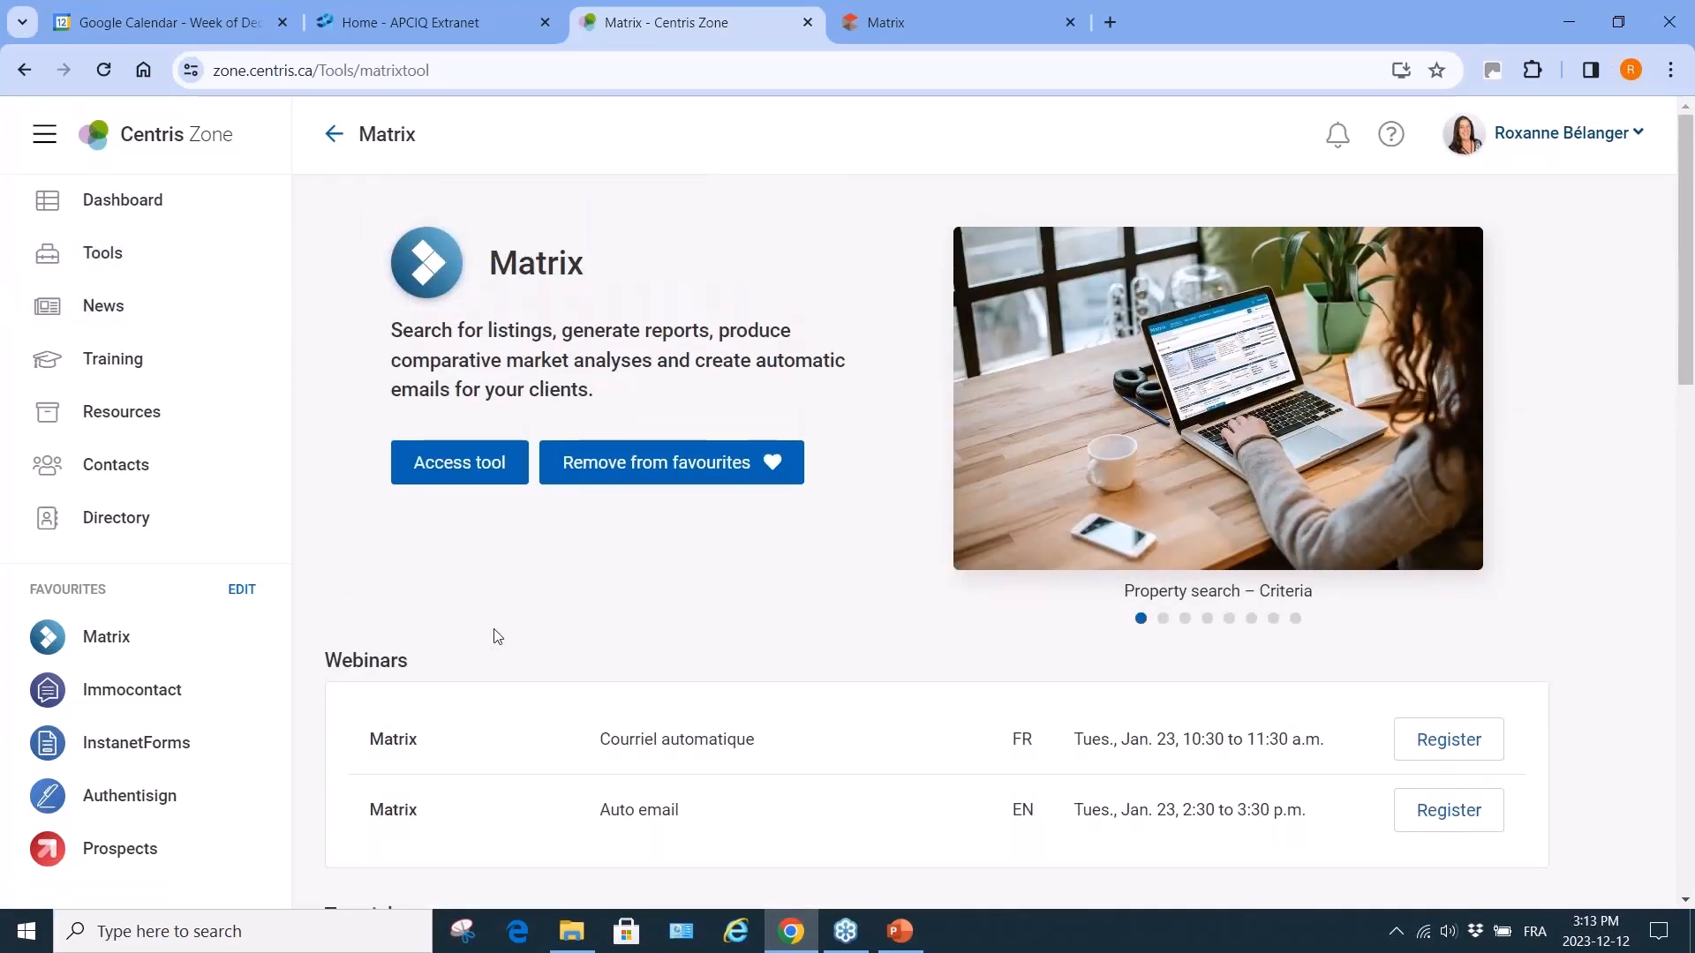